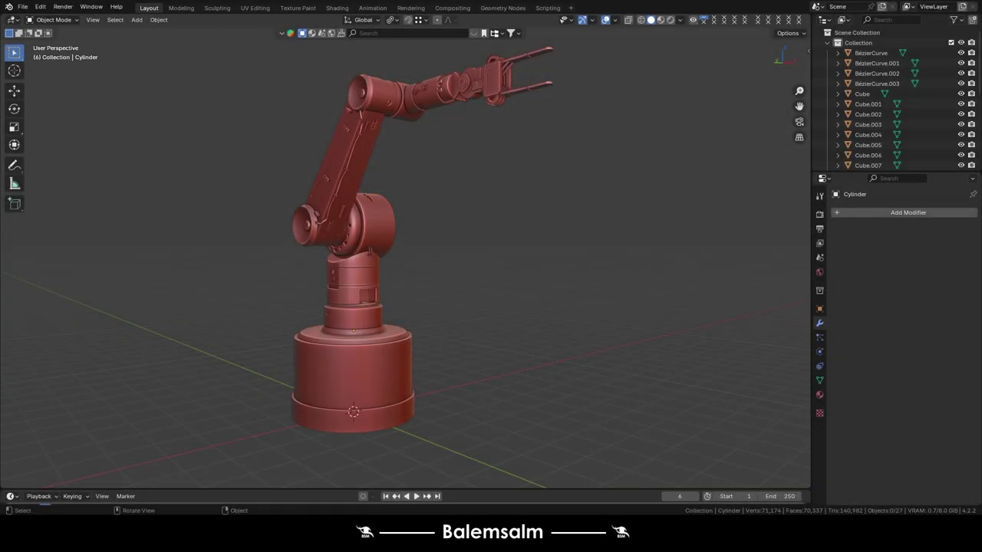
# - Select the robotic arm's base cylinder, Cylinder.014
pyautogui.scroll(3, 355, 203)
pyautogui.scroll(2, 393, 196)
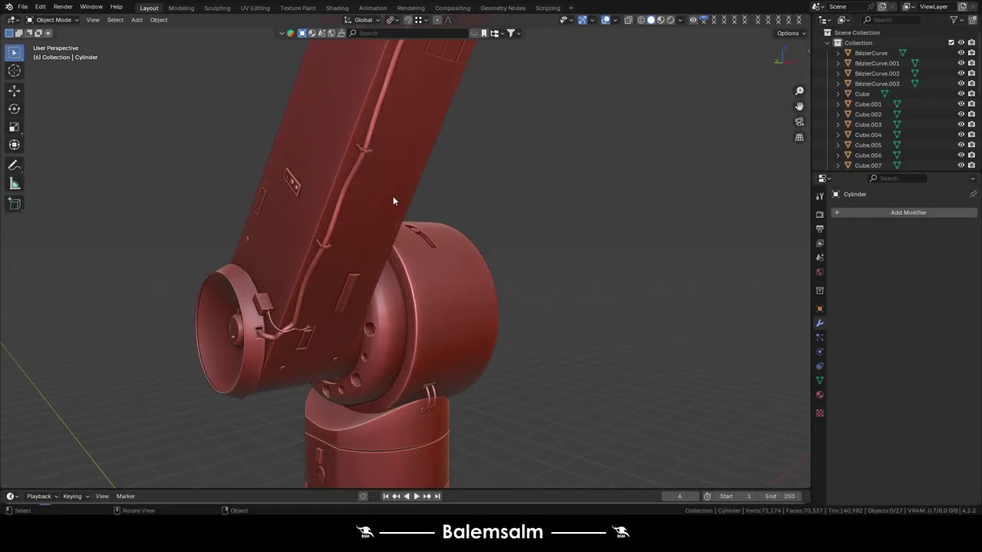
pyautogui.click(380, 289)
pyautogui.moveTo(380, 290); pyautogui.dragTo(409, 266, button='middle')
pyautogui.click(393, 137)
# - Isolate Cylinder.014 in local view and enter Edit Mode on its mesh
pyautogui.press('KP_Divide')
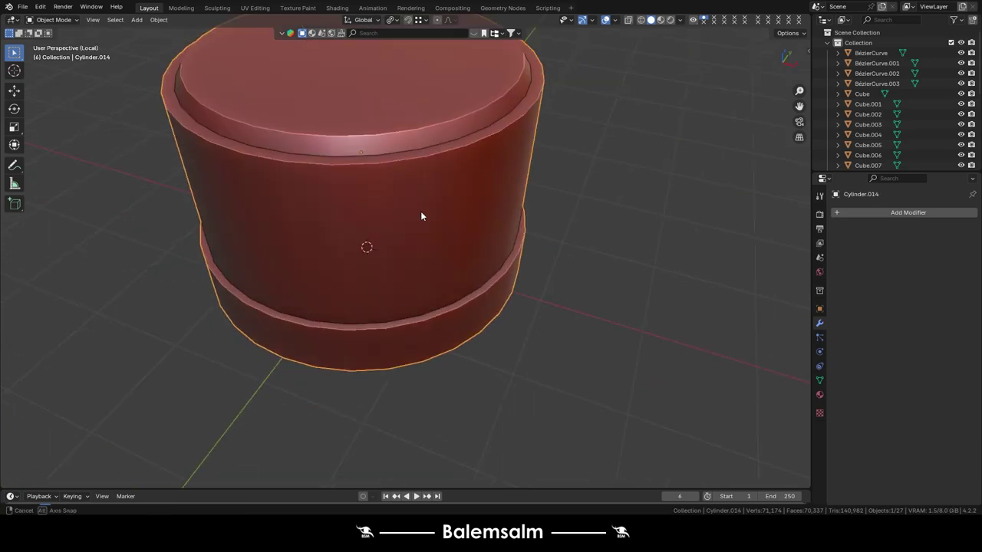
pyautogui.press('Tab')
pyautogui.moveTo(420, 211); pyautogui.dragTo(396, 185, button='middle')
pyautogui.scroll(2, 374, 283)
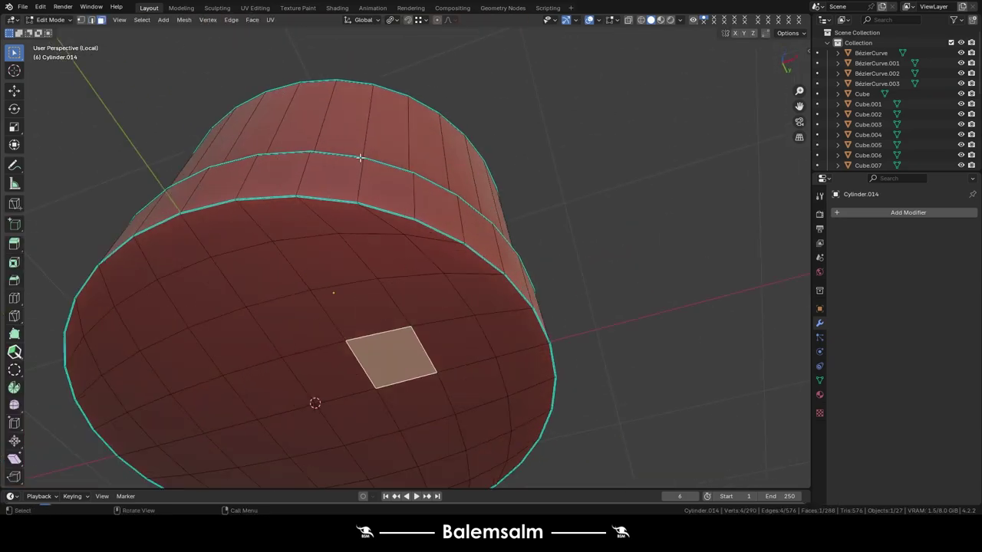
pyautogui.press('Tab')
# - In the UV Editing workspace, select and delete the cylinder's bottom cap faces
pyautogui.click(255, 8)
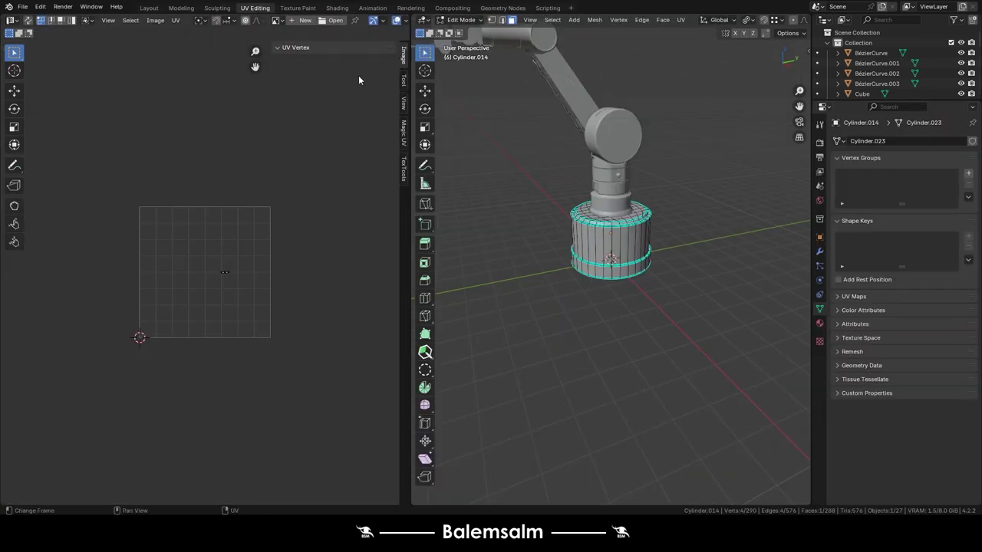
pyautogui.scroll(4, 632, 188)
pyautogui.scroll(3, 633, 188)
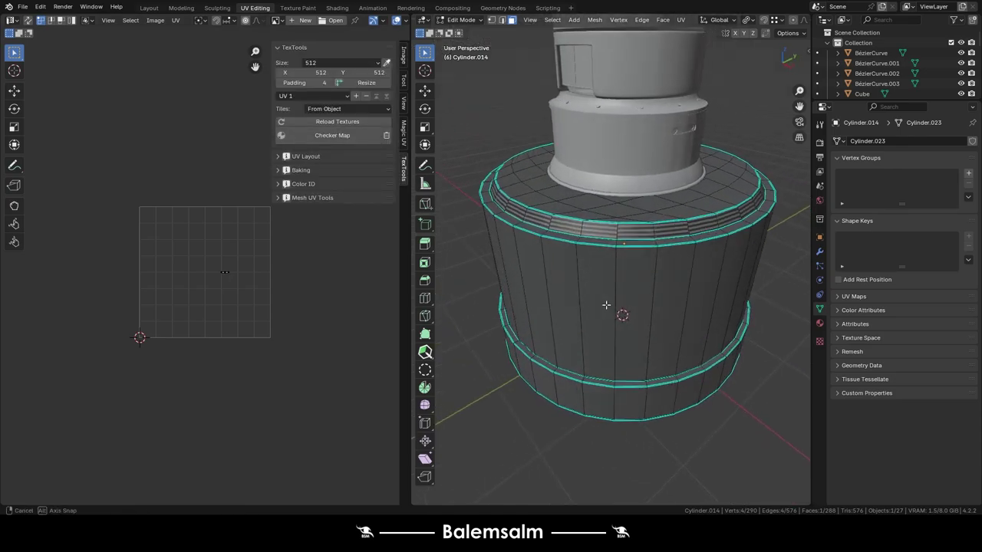
pyautogui.scroll(5, 632, 188)
pyautogui.moveTo(779, 172)
pyautogui.mouseDown(button='middle')
pyautogui.moveTo(648, 234)
pyautogui.moveTo(613, 300)
pyautogui.mouseUp(button='middle')
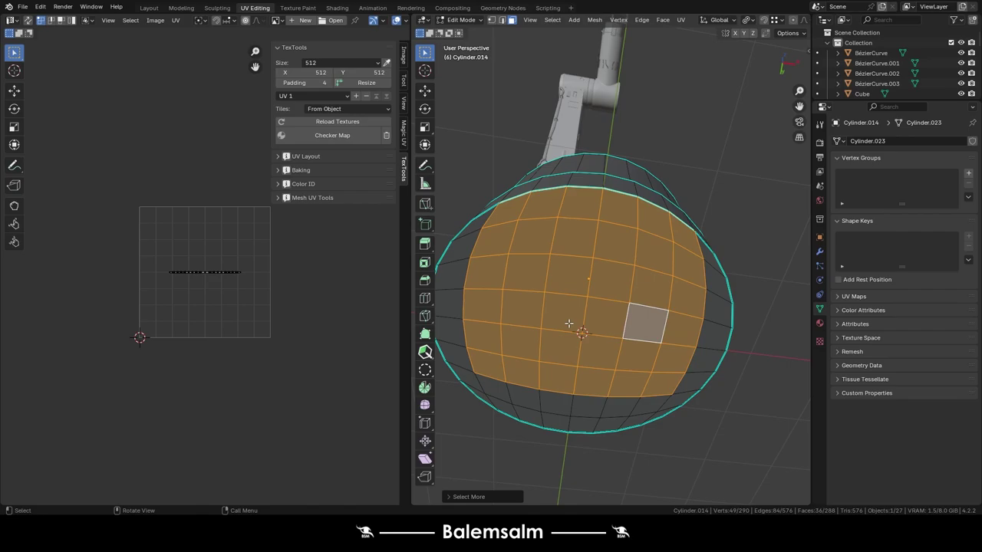
pyautogui.press('ctrl+KP_7')
pyautogui.click(574, 297)
pyautogui.press('ctrl+KP_Add')
pyautogui.press('ctrl+KP_Add')
pyautogui.press('ctrl+KP_Add')
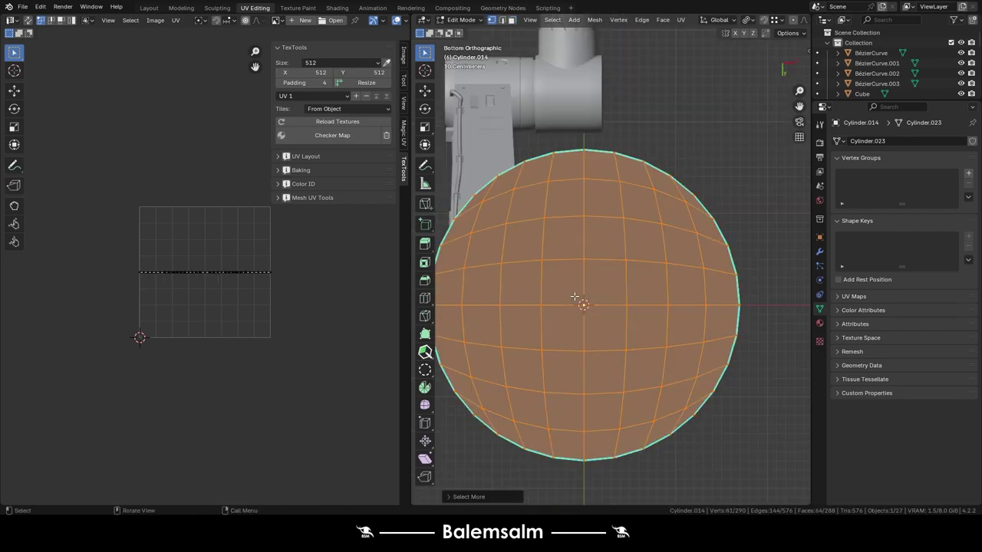
pyautogui.press('x')
pyautogui.click(574, 296)
# - Select the edge loops around the cylinder's rims to mark as seams
pyautogui.moveTo(574, 296)
pyautogui.mouseDown(button='middle')
pyautogui.moveTo(632, 255)
pyautogui.moveTo(576, 252)
pyautogui.moveTo(602, 311)
pyautogui.moveTo(581, 328)
pyautogui.mouseUp(button='middle')
pyautogui.press('KP_Divide')
pyautogui.scroll(3, 582, 328)
pyautogui.keyDown('alt'); pyautogui.keyDown('shift'); pyautogui.click(582, 329); pyautogui.keyUp('shift'); pyautogui.keyUp('alt')
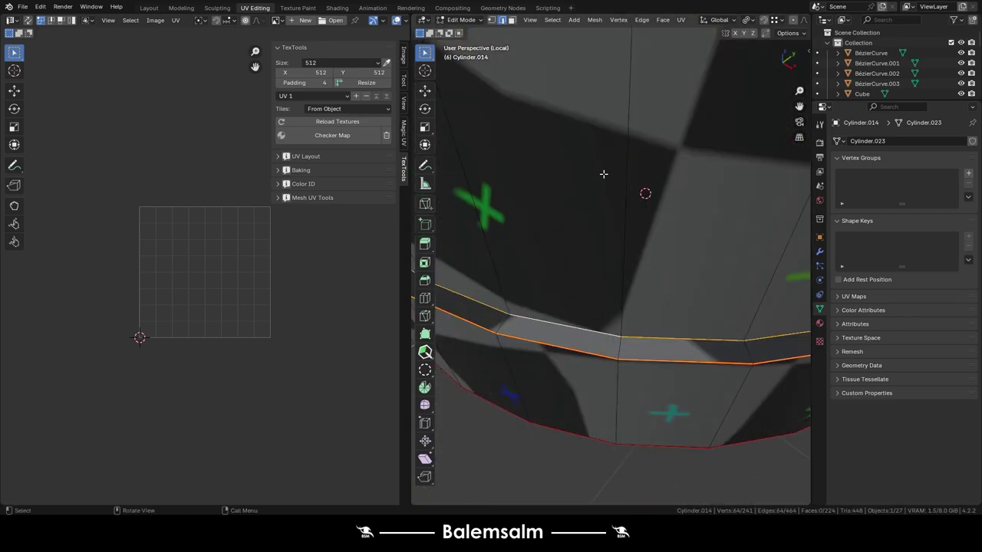
pyautogui.scroll(-5, 604, 174)
pyautogui.moveTo(604, 174); pyautogui.dragTo(603, 264, button='middle')
pyautogui.scroll(2, 603, 264)
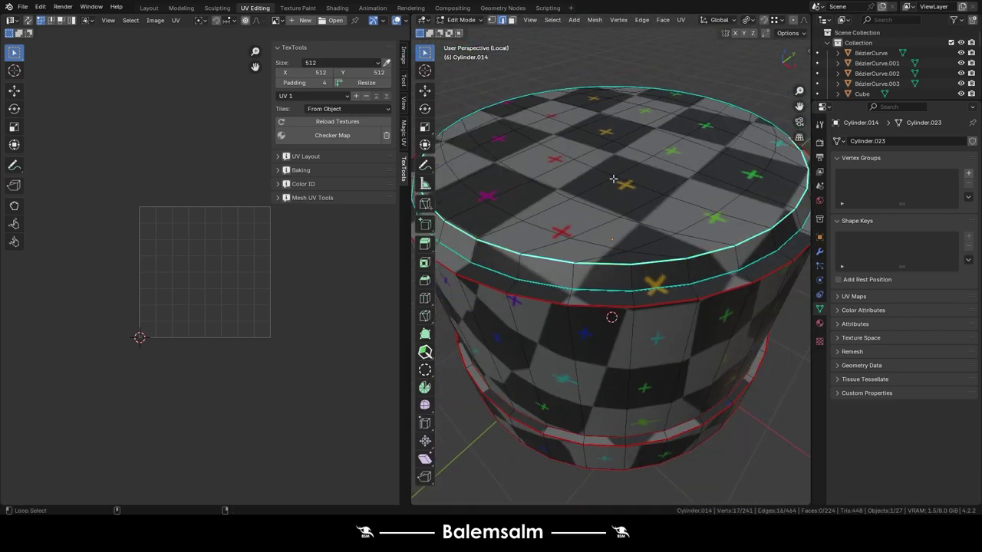
pyautogui.moveTo(531, 88); pyautogui.dragTo(710, 187, button='middle')
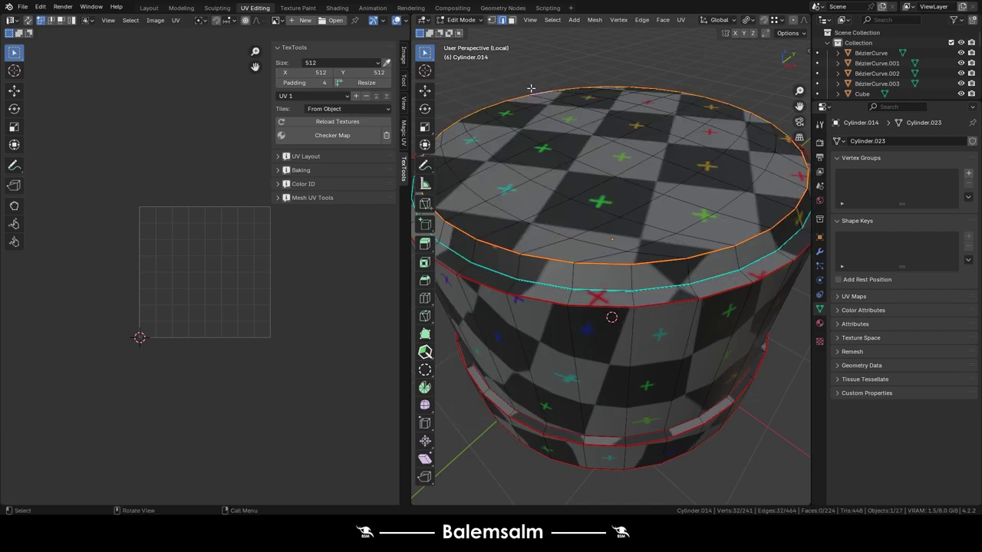
# - Unwrap the cylinder and inspect the checker texture in Object Mode
pyautogui.press('Tab')
pyautogui.scroll(-3, 621, 241)
pyautogui.scroll(-2, 576, 240)
pyautogui.press('Tab')
pyautogui.scroll(4, 577, 240)
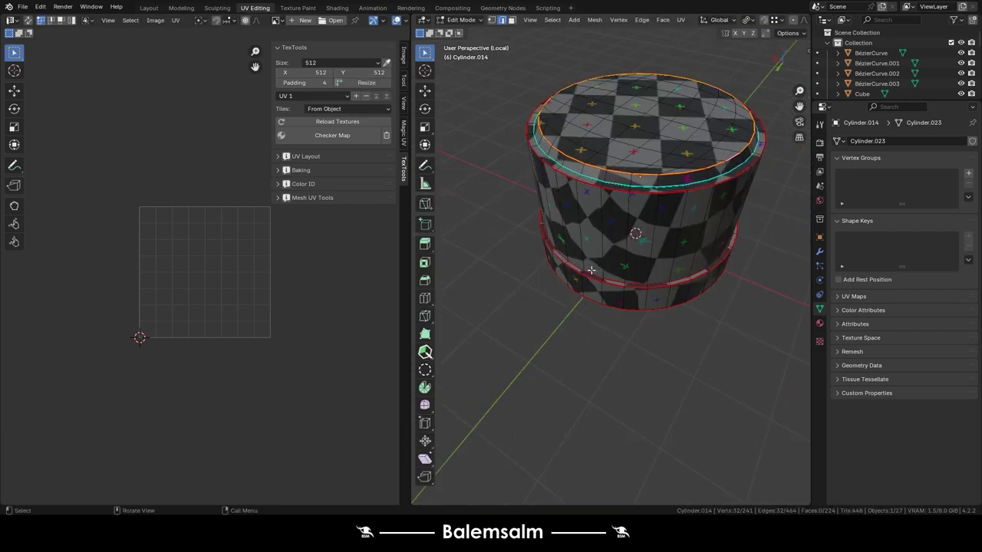
pyautogui.press('u')
pyautogui.click(614, 244)
pyautogui.press('Tab')
pyautogui.moveTo(614, 244); pyautogui.dragTo(652, 202, button='middle')
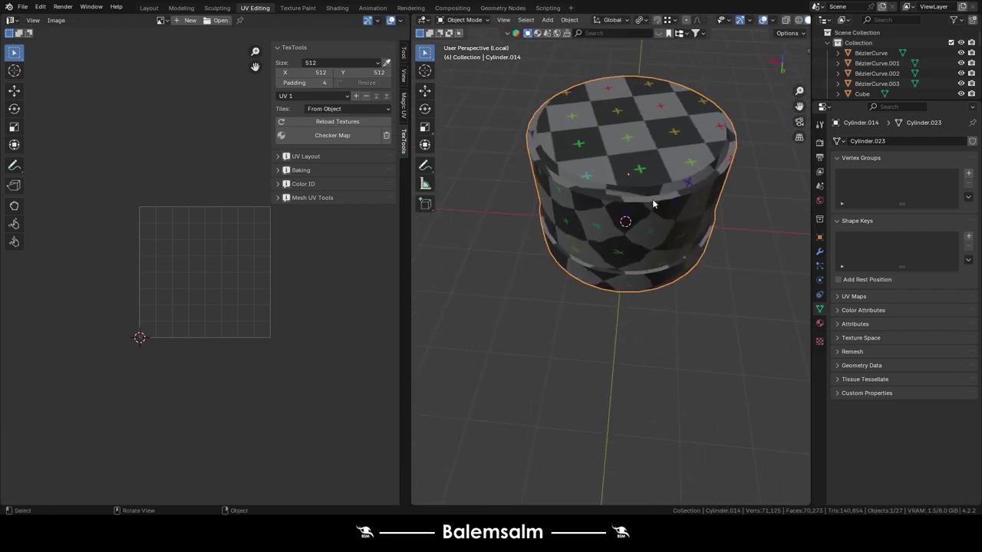
# - Select a vertical edge down the cylinder's side as the seam line
pyautogui.press('Tab')
pyautogui.scroll(3, 653, 202)
pyautogui.click(637, 261)
pyautogui.moveTo(637, 261); pyautogui.dragTo(629, 260, button='middle')
pyautogui.press('Tab')
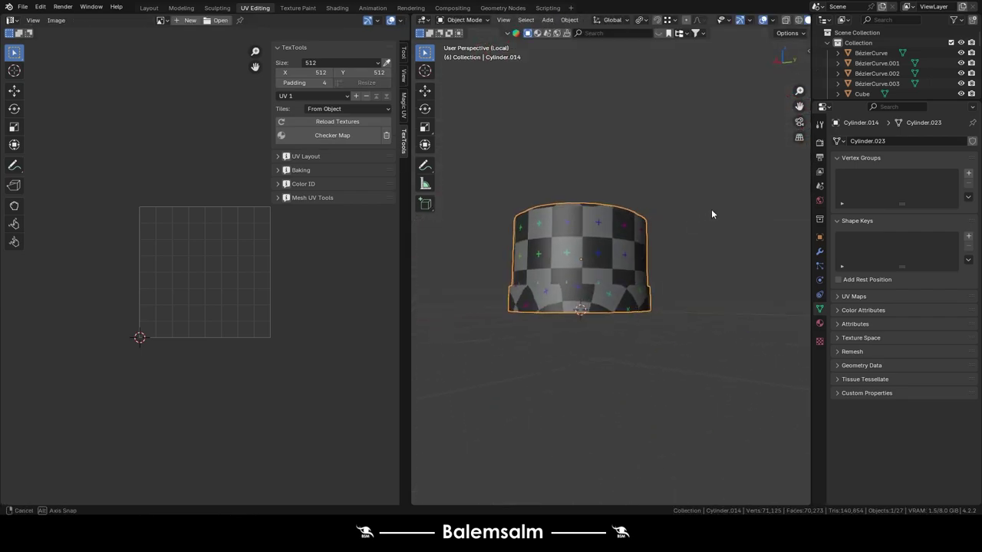
pyautogui.press('Tab')
# - Unwrap the cylinder with the new side seam and preview the texture
pyautogui.press('u')
pyautogui.click(636, 309)
pyautogui.press('Tab')
pyautogui.scroll(-4, 622, 257)
pyautogui.scroll(4, 621, 257)
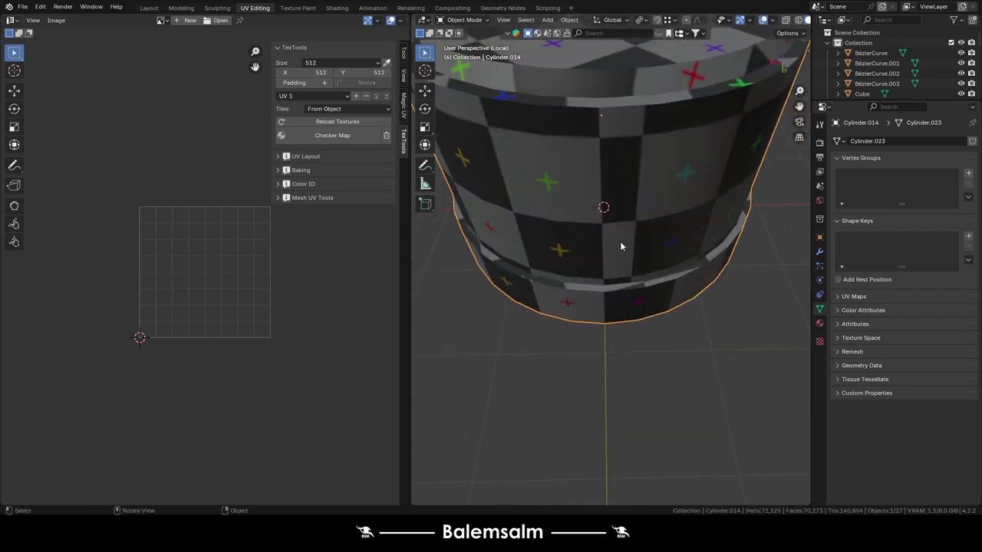
# - Switch between Edit and Object Mode to inspect the seams and unwrap result
pyautogui.press('Tab')
pyautogui.moveTo(620, 240)
pyautogui.mouseDown(button='middle')
pyautogui.moveTo(560, 276)
pyautogui.moveTo(564, 286)
pyautogui.moveTo(557, 280)
pyautogui.mouseUp(button='middle')
pyautogui.scroll(2, 544, 289)
pyautogui.press('u')
pyautogui.click(545, 290)
pyautogui.press('Tab')
pyautogui.scroll(-3, 568, 291)
pyautogui.press('Tab')
pyautogui.scroll(5, 550, 430)
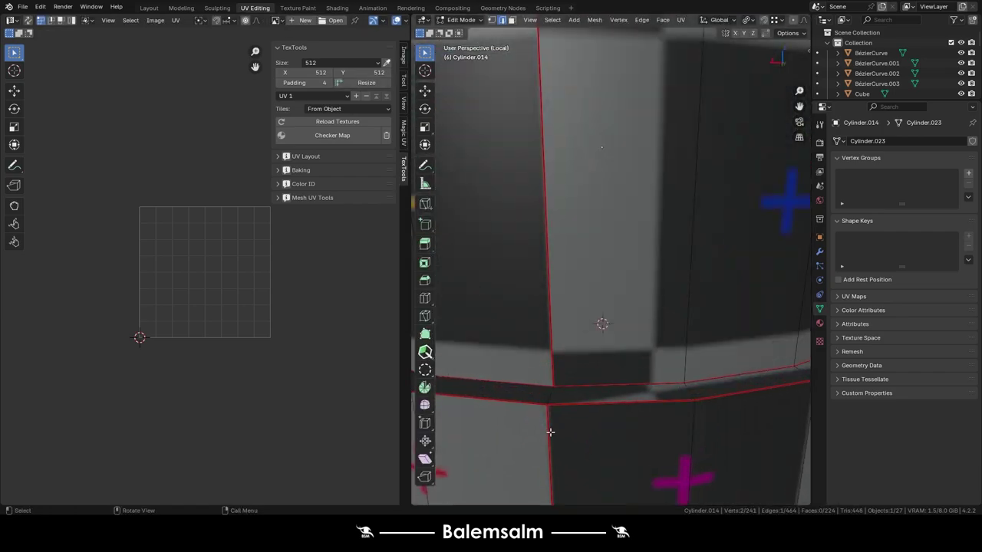
pyautogui.press('Tab')
pyautogui.scroll(-5, 550, 390)
pyautogui.moveTo(575, 317); pyautogui.dragTo(453, 332, button='middle')
# - Select another vertical edge on the cylinder's side in Edit Mode
pyautogui.press('Tab')
pyautogui.scroll(4, 498, 291)
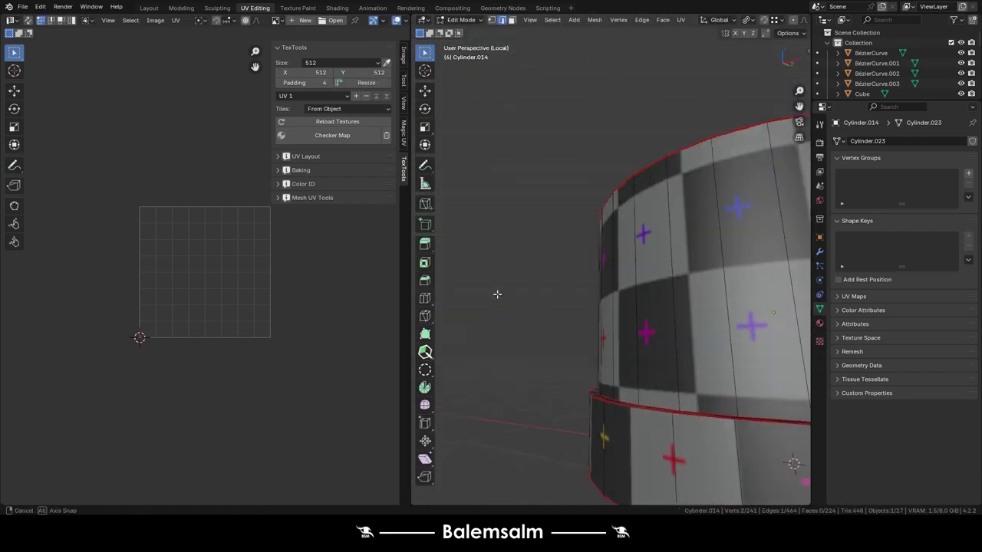
pyautogui.scroll(-4, 498, 291)
pyautogui.scroll(4, 537, 277)
pyautogui.moveTo(537, 276); pyautogui.dragTo(567, 254, button='middle')
pyautogui.click(567, 254)
# - Select the cylinder's middle band with Select Linked, delimited by seams
pyautogui.hotkey('ctrl', 'l')
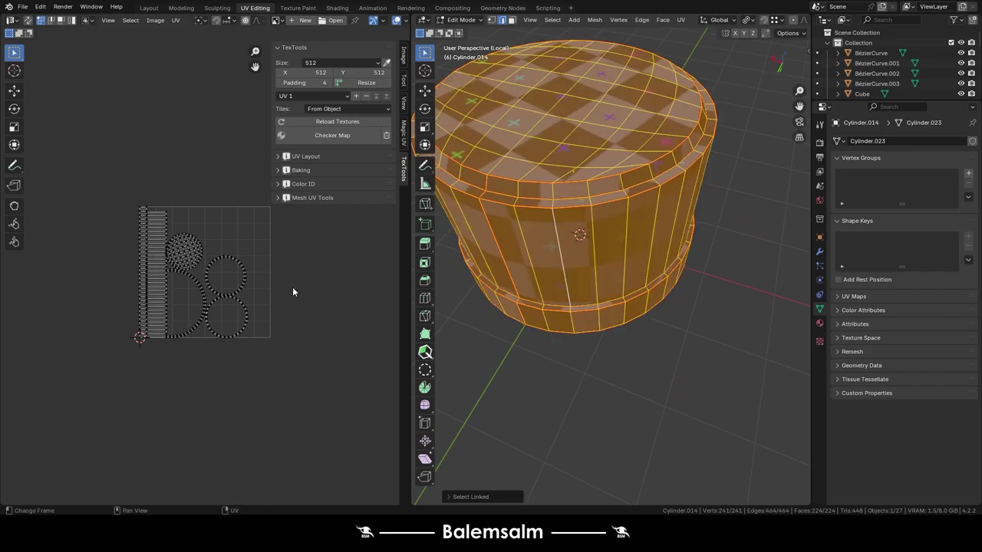
pyautogui.hotkey('ctrl', 'z')
pyautogui.hotkey('ctrl', 'l')
pyautogui.click(452, 499)
pyautogui.click(519, 472)
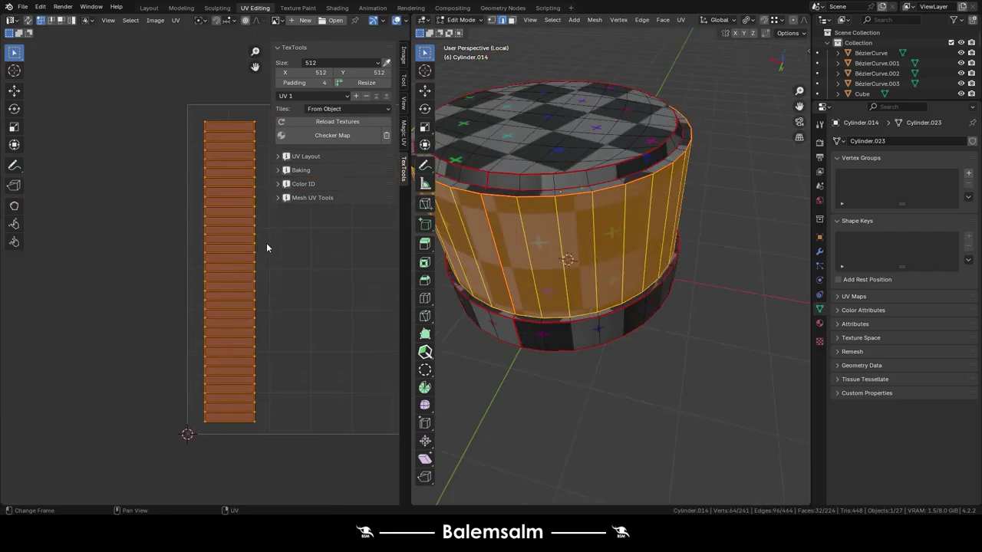
pyautogui.click(529, 236)
pyautogui.click(526, 253)
pyautogui.hotkey('ctrl', 'l')
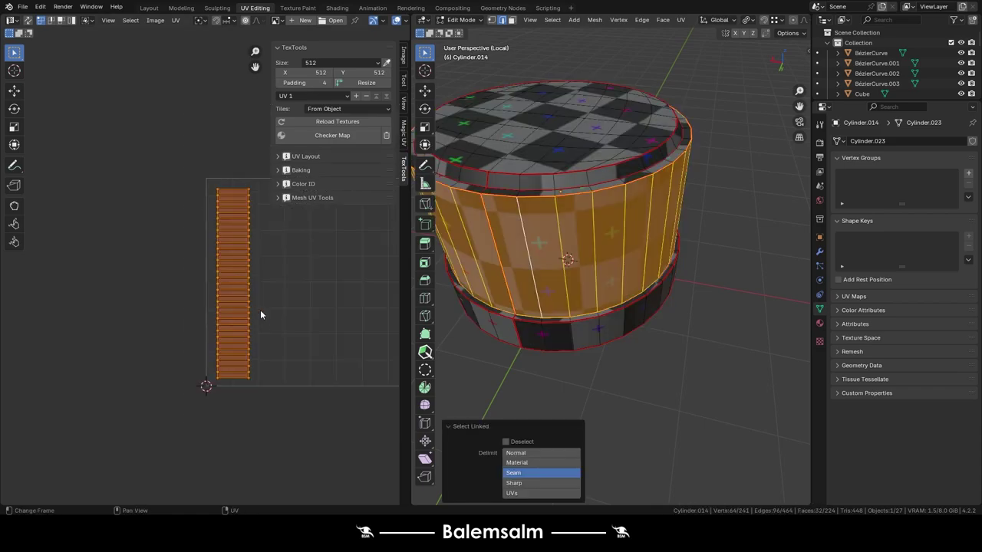
# - Select the whole cylinder, unwrap it, and pack its UV islands
pyautogui.click(495, 198)
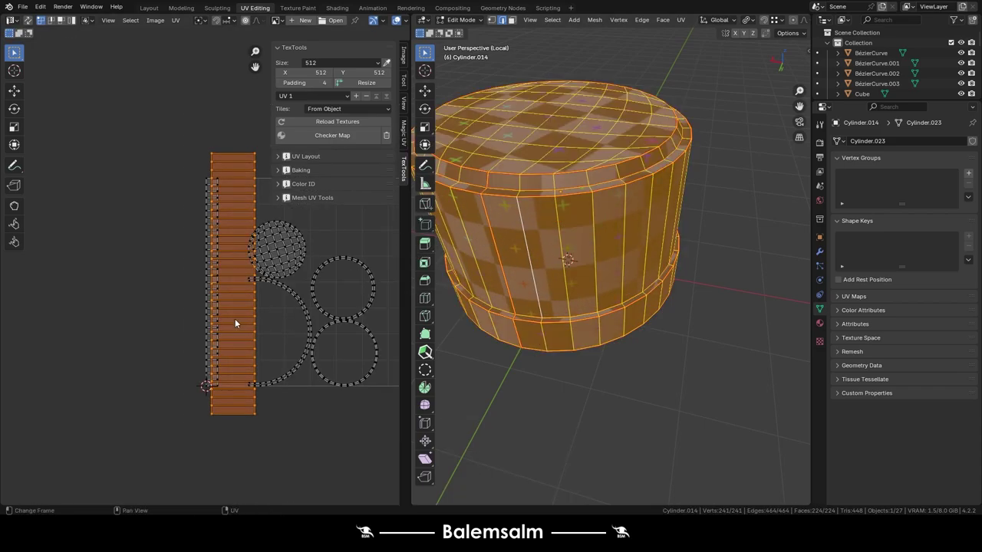
pyautogui.press('u')
pyautogui.click(234, 319)
pyautogui.click(223, 485)
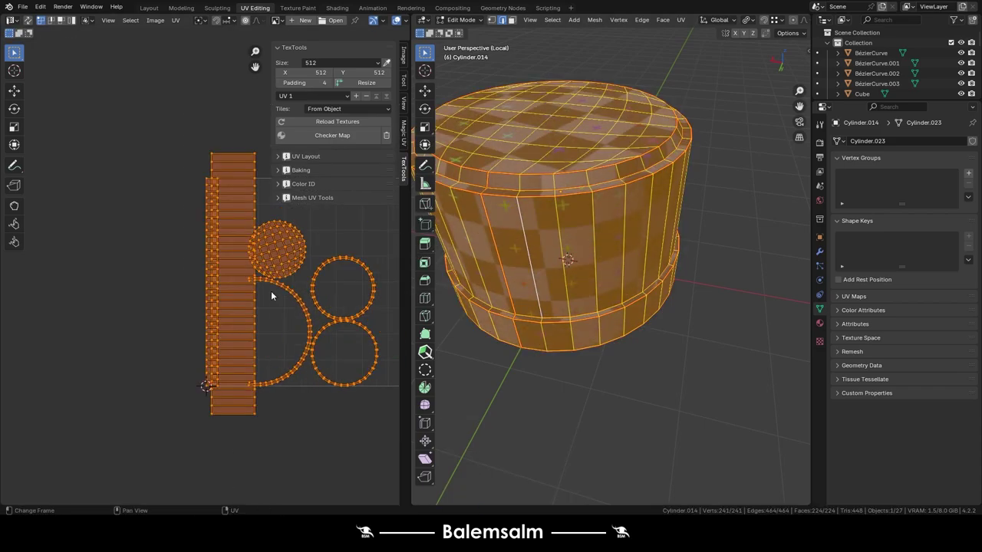
pyautogui.press('q')
pyautogui.click(254, 318)
pyautogui.click(180, 22)
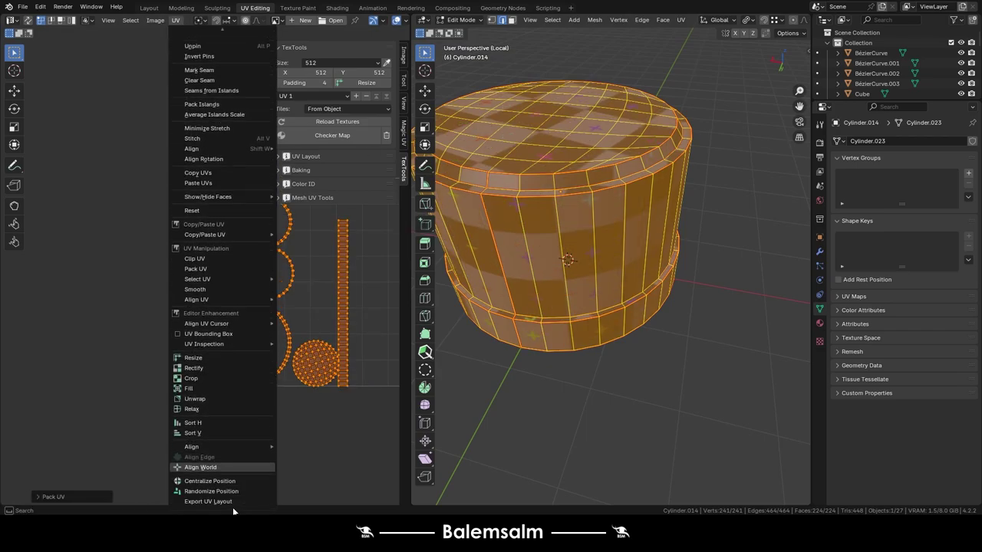
# - Remove the checker texture and give the base cylinder a new material, RoboticArm.mat.01
pyautogui.press('Tab')
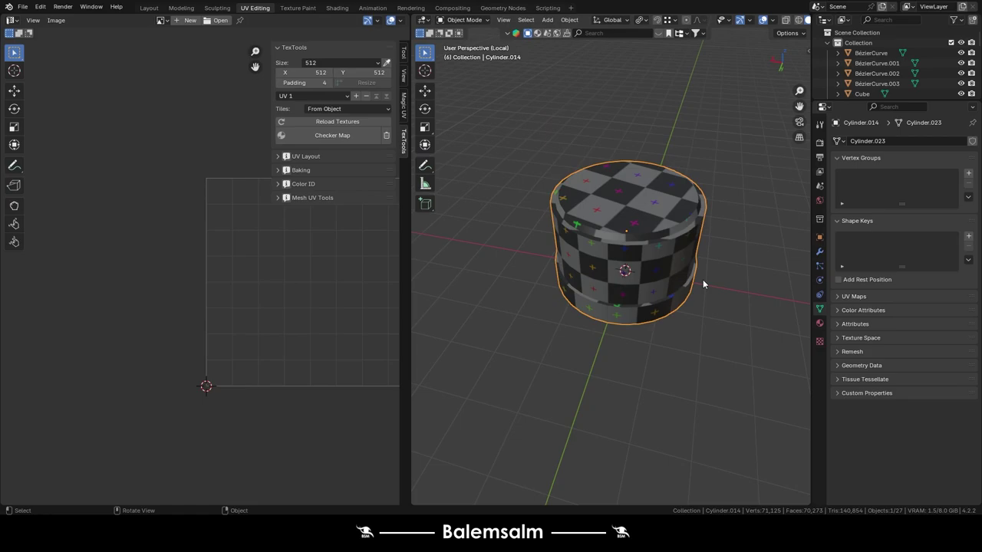
pyautogui.moveTo(704, 281)
pyautogui.mouseDown(button='middle')
pyautogui.moveTo(646, 206)
pyautogui.moveTo(569, 251)
pyautogui.mouseUp(button='middle')
pyautogui.click(386, 135)
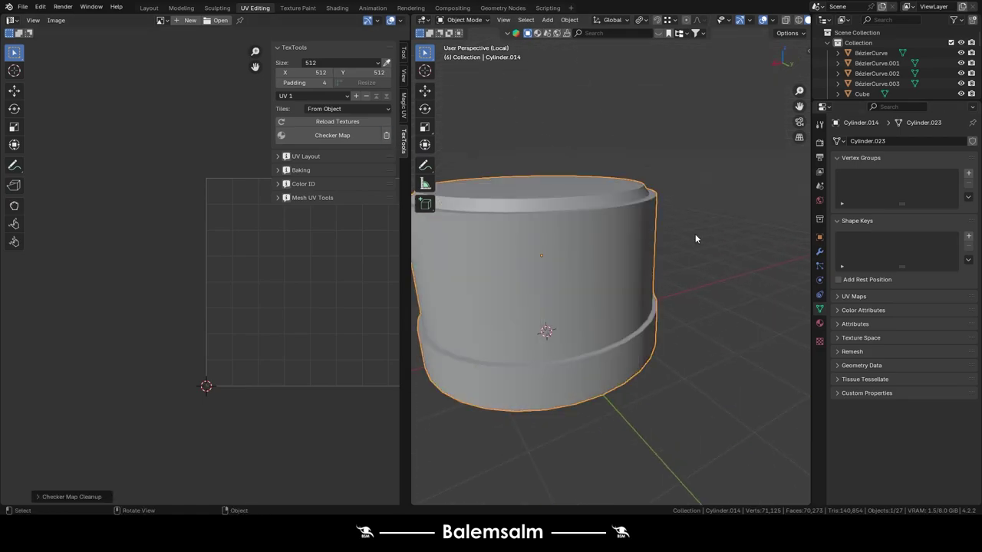
pyautogui.click(818, 323)
pyautogui.click(866, 185)
pyautogui.write('RoboticArm.mat.01')
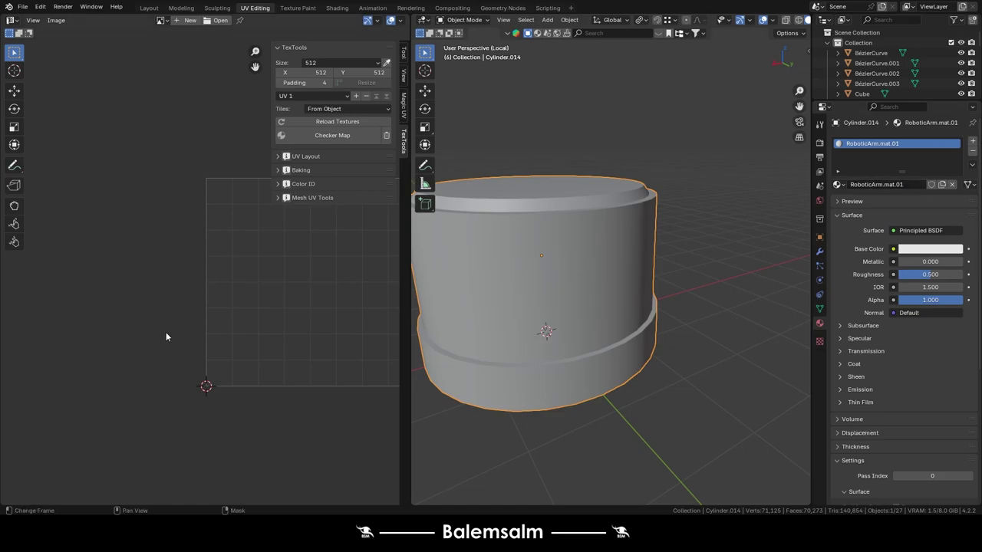
# - Exit local view, remove the -READY- collection, and isolate the next cylinder in Edit Mode
pyautogui.press('KP_Divide')
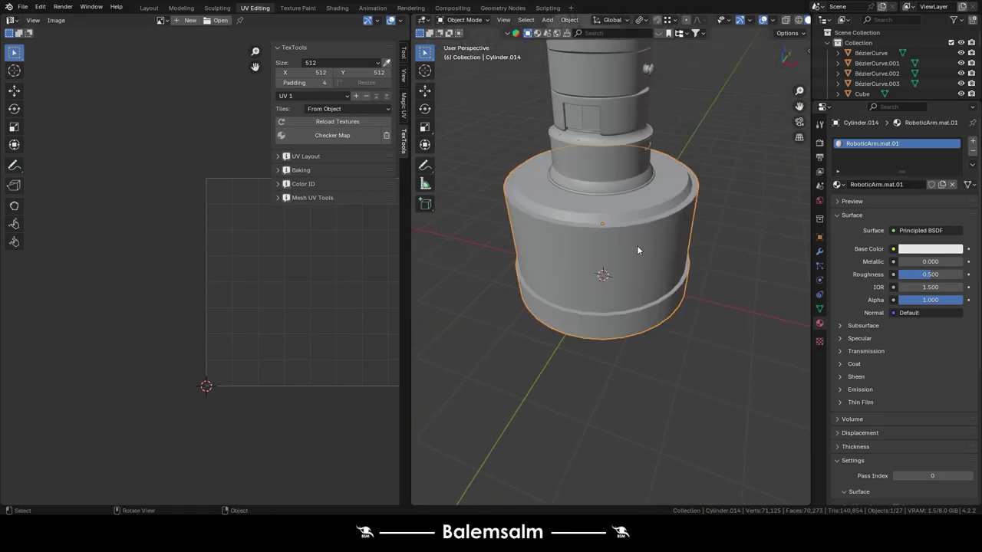
pyautogui.press('m')
pyautogui.write('-READY-')
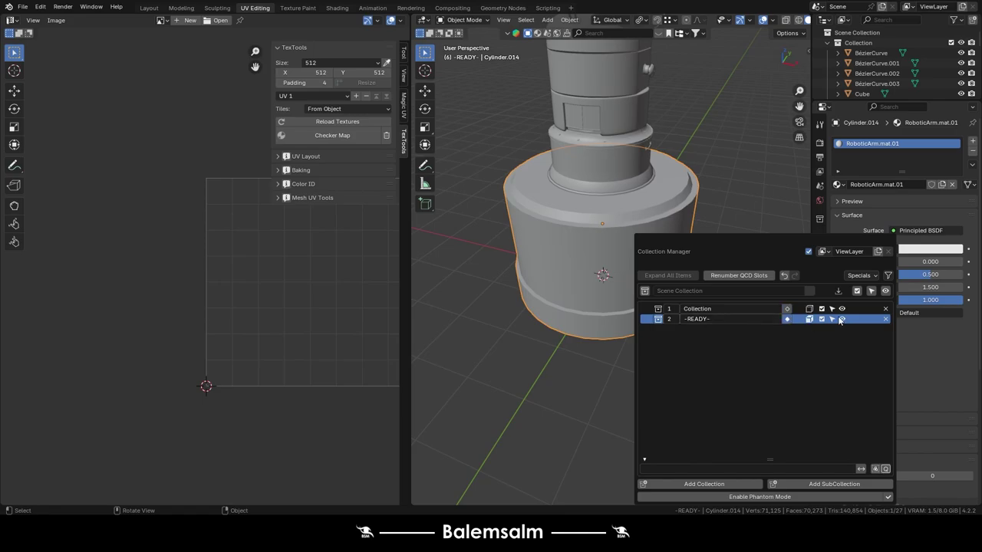
pyautogui.click(885, 319)
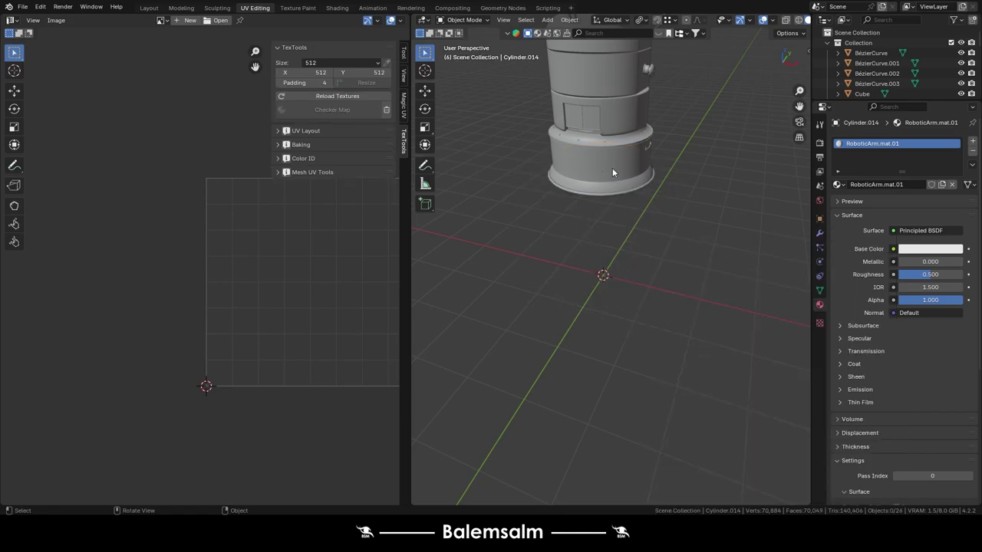
pyautogui.press('KP_Divide')
pyautogui.press('Tab')
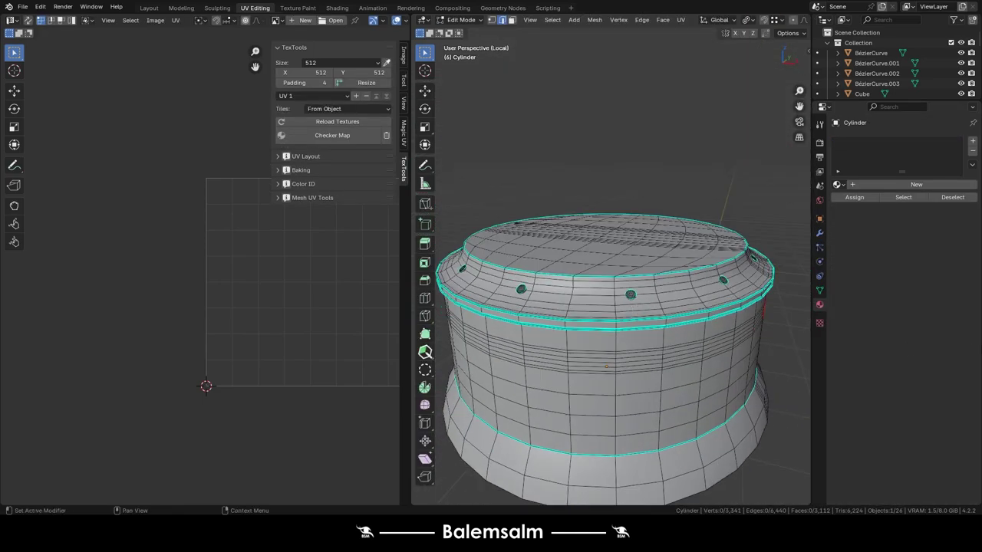
# - Apply the TexTools checker test texture to the seam-marked cylinder
pyautogui.scroll(2, 606, 322)
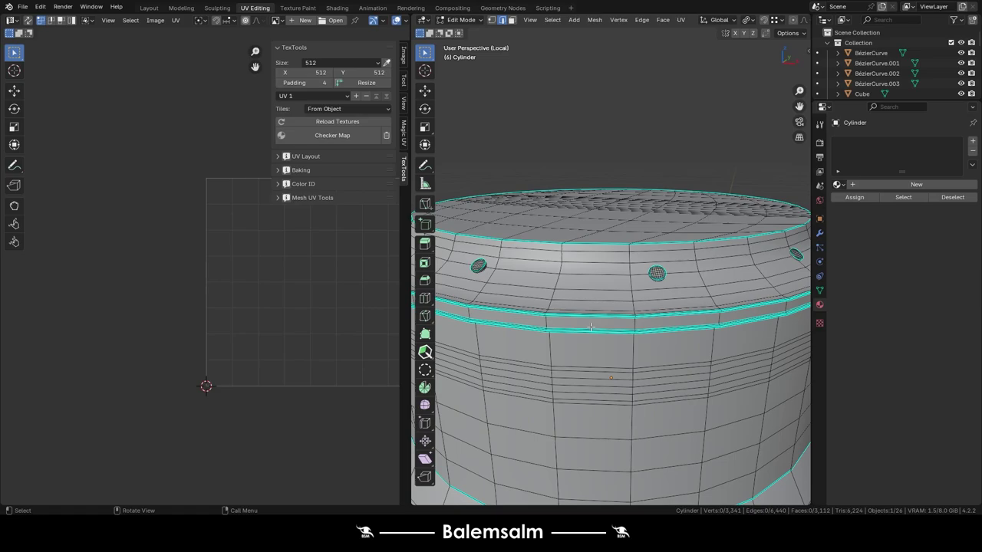
pyautogui.click(332, 135)
pyautogui.scroll(-4, 605, 325)
pyautogui.scroll(6, 583, 321)
pyautogui.press('u')
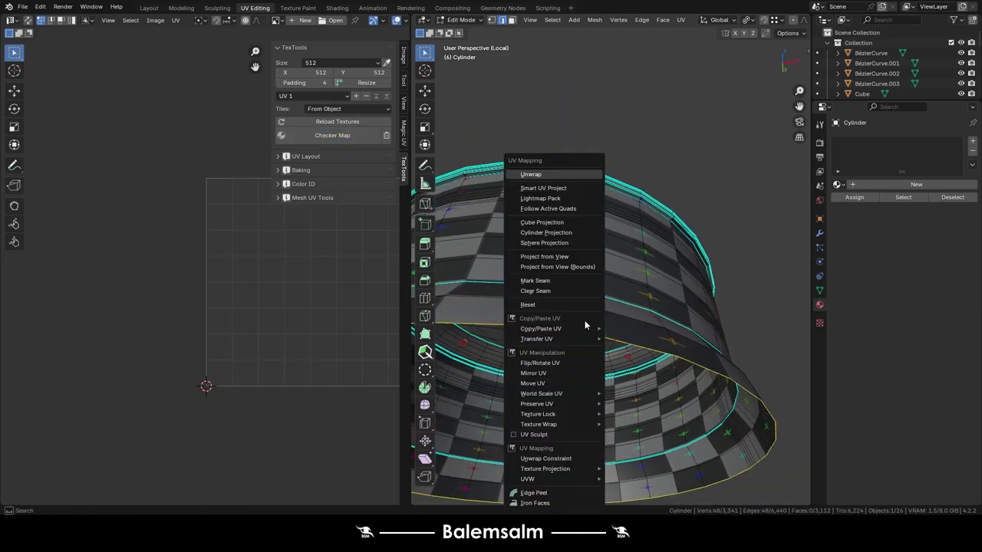
pyautogui.press('Escape')
pyautogui.scroll(-5, 586, 322)
pyautogui.scroll(6, 587, 315)
pyautogui.scroll(-3, 606, 246)
# - Select the lower and upper ring edge loops to inspect their seams
pyautogui.keyDown('alt'); pyautogui.click(606, 245); pyautogui.keyUp('alt')
pyautogui.scroll(3, 606, 245)
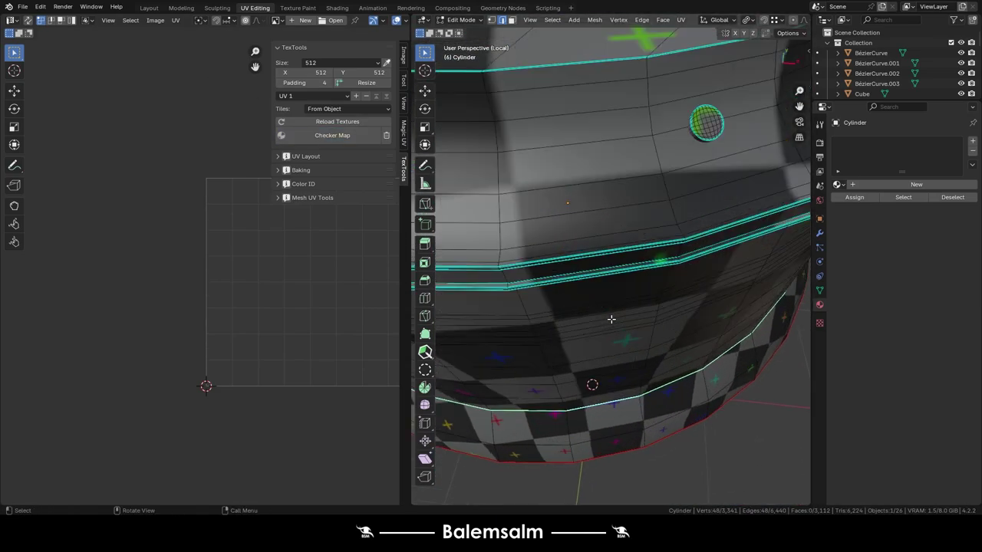
pyautogui.scroll(3, 585, 171)
pyautogui.scroll(2, 624, 187)
pyautogui.scroll(1, 622, 206)
pyautogui.keyDown('alt'); pyautogui.keyDown('shift'); pyautogui.click(622, 205); pyautogui.keyUp('shift'); pyautogui.keyUp('alt')
pyautogui.scroll(-5, 622, 205)
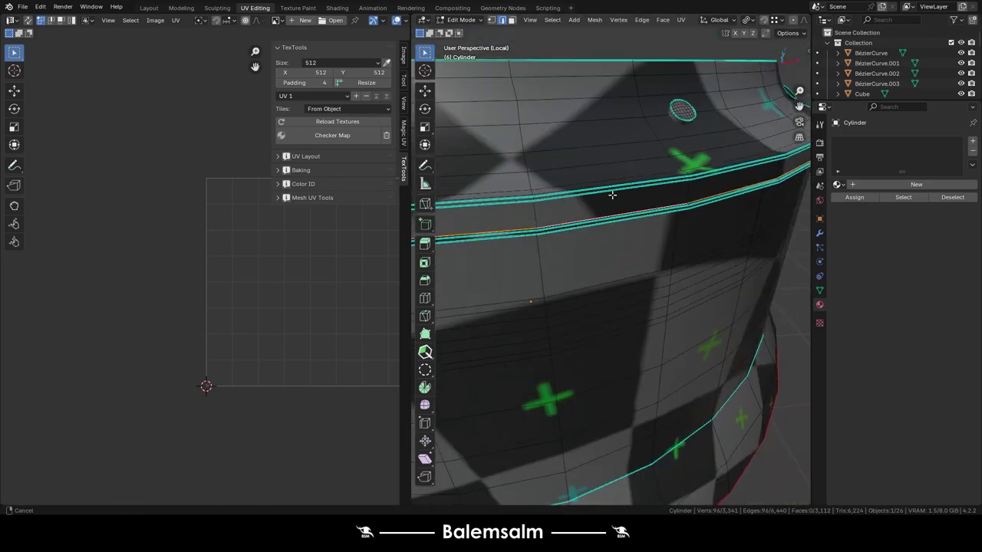
pyautogui.scroll(5, 622, 322)
pyautogui.moveTo(622, 322)
pyautogui.mouseDown(button='middle')
pyautogui.moveTo(640, 270)
pyautogui.moveTo(626, 258)
pyautogui.mouseUp(button='middle')
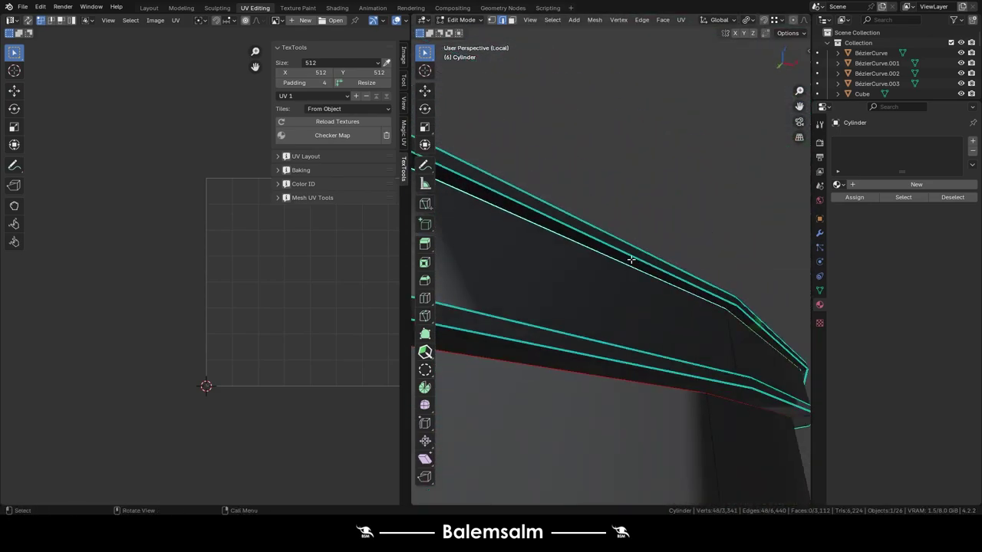
pyautogui.scroll(-5, 627, 219)
pyautogui.scroll(-2, 618, 312)
# - Select the ring loops along the cylinder's top rim
pyautogui.keyDown('alt'); pyautogui.click(652, 310); pyautogui.keyUp('alt')
pyautogui.scroll(-2, 652, 309)
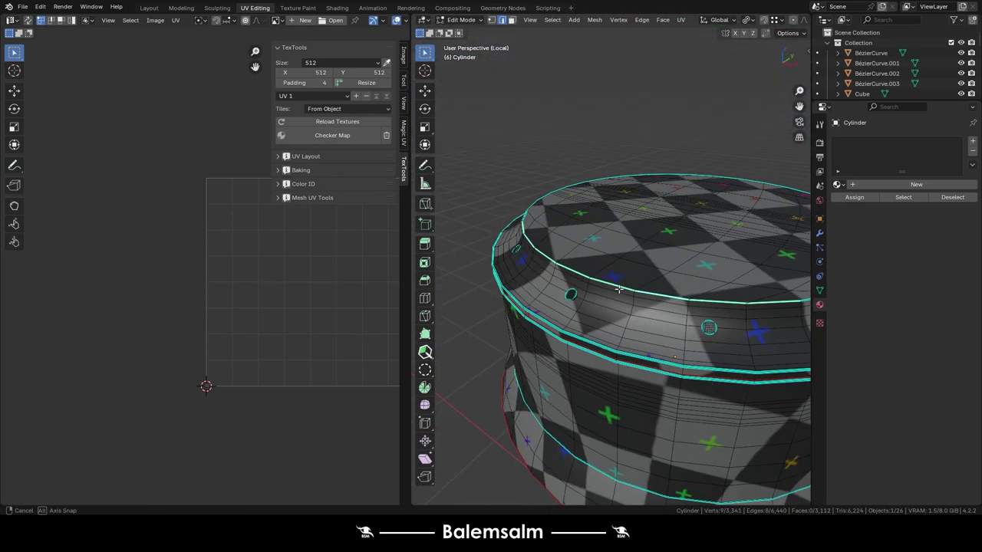
pyautogui.keyDown('alt'); pyautogui.click(606, 307); pyautogui.keyUp('alt')
pyautogui.scroll(-3, 583, 305)
pyautogui.moveTo(567, 305)
pyautogui.mouseDown(button='middle')
pyautogui.moveTo(544, 304)
pyautogui.moveTo(583, 276)
pyautogui.moveTo(556, 312)
pyautogui.mouseUp(button='middle')
pyautogui.scroll(5, 611, 245)
pyautogui.keyDown('alt'); pyautogui.keyDown('shift'); pyautogui.click(611, 245); pyautogui.keyUp('shift'); pyautogui.keyUp('alt')
# - Switch to Object Mode and back to check the checker texture
pyautogui.press('Tab')
pyautogui.scroll(-5, 583, 291)
pyautogui.press('Tab')
pyautogui.scroll(5, 605, 249)
# - Exit local view and switch from the base cylinder to the checker-textured ring
pyautogui.press('Tab')
pyautogui.scroll(-5, 605, 249)
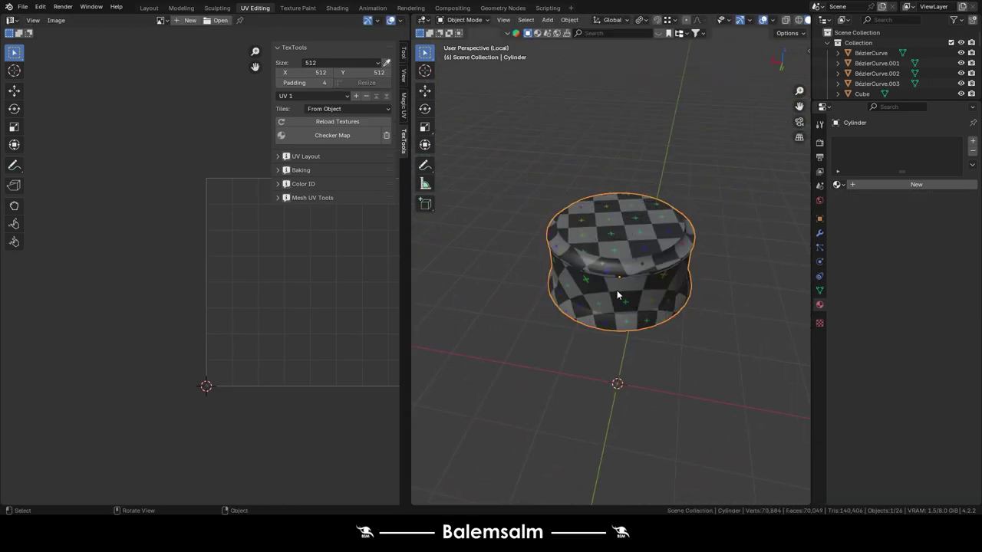
pyautogui.press('Tab')
pyautogui.moveTo(605, 249); pyautogui.dragTo(563, 290, button='middle')
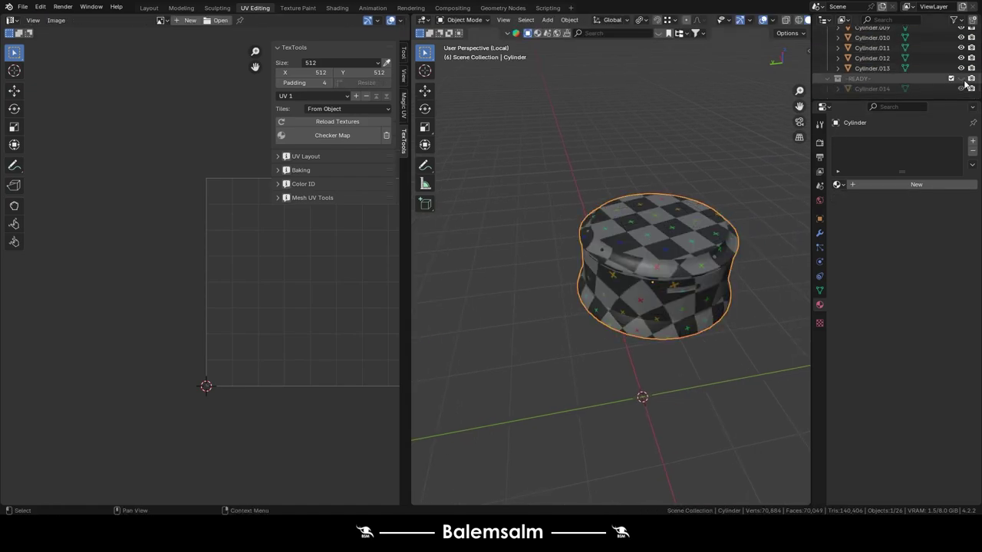
pyautogui.press('KP_Divide')
pyautogui.click(659, 230)
pyautogui.press('Tab')
pyautogui.scroll(-3, 660, 231)
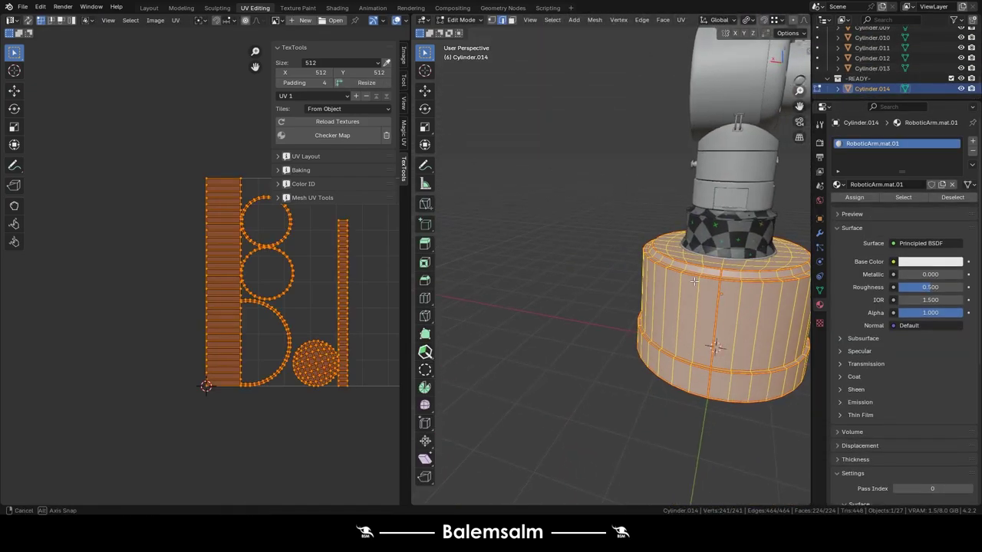
pyautogui.press('Tab')
pyautogui.click(628, 258)
pyautogui.press('Tab')
# - Inspect the ring's mesh from a top view and then in perspective
pyautogui.scroll(3, 619, 256)
pyautogui.scroll(-3, 614, 259)
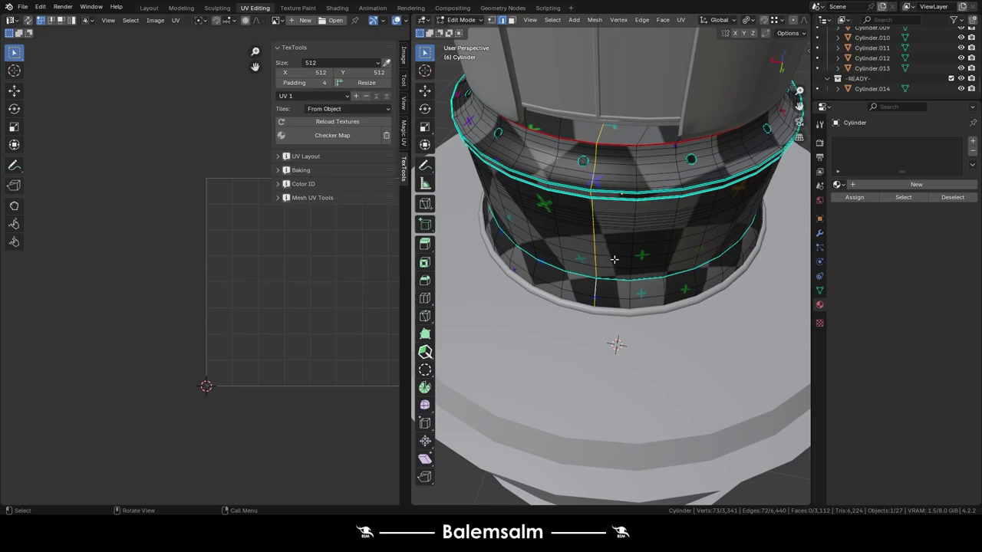
pyautogui.press('KP_7')
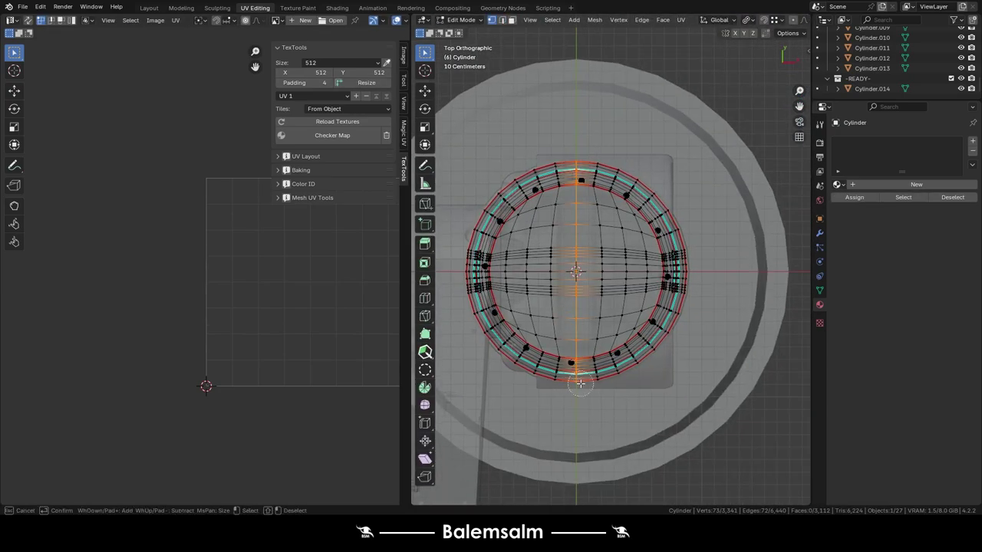
pyautogui.moveTo(574, 266)
pyautogui.mouseDown(button='middle')
pyautogui.moveTo(599, 314)
pyautogui.moveTo(576, 294)
pyautogui.mouseUp(button='middle')
pyautogui.scroll(4, 599, 314)
pyautogui.scroll(3, 599, 314)
pyautogui.scroll(-2, 599, 314)
pyautogui.press('Tab')
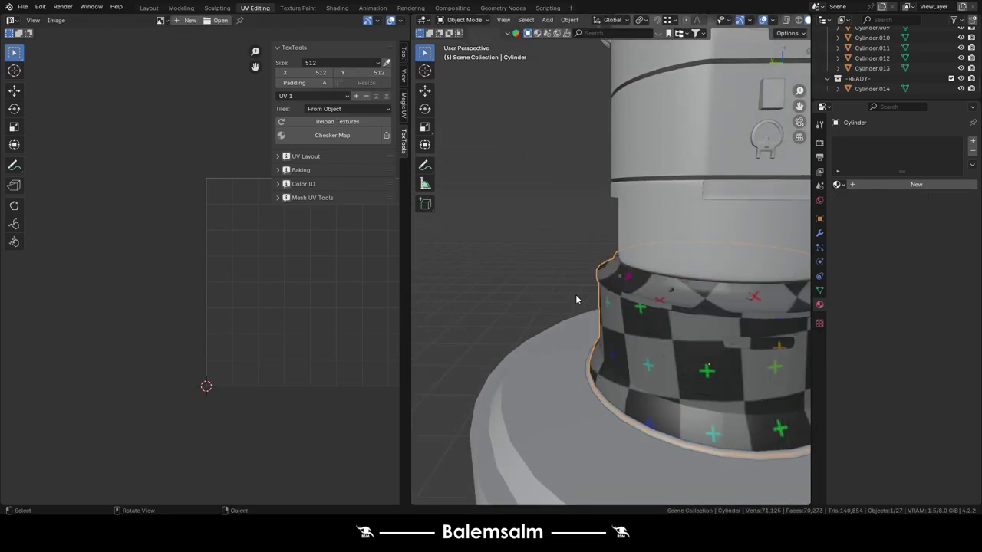
# - Isolate the checker ring in local view and enter Edit Mode from a side angle
pyautogui.press('KP_Divide')
pyautogui.moveTo(711, 308); pyautogui.dragTo(671, 209, button='middle')
pyautogui.scroll(5, 671, 208)
pyautogui.press('Tab')
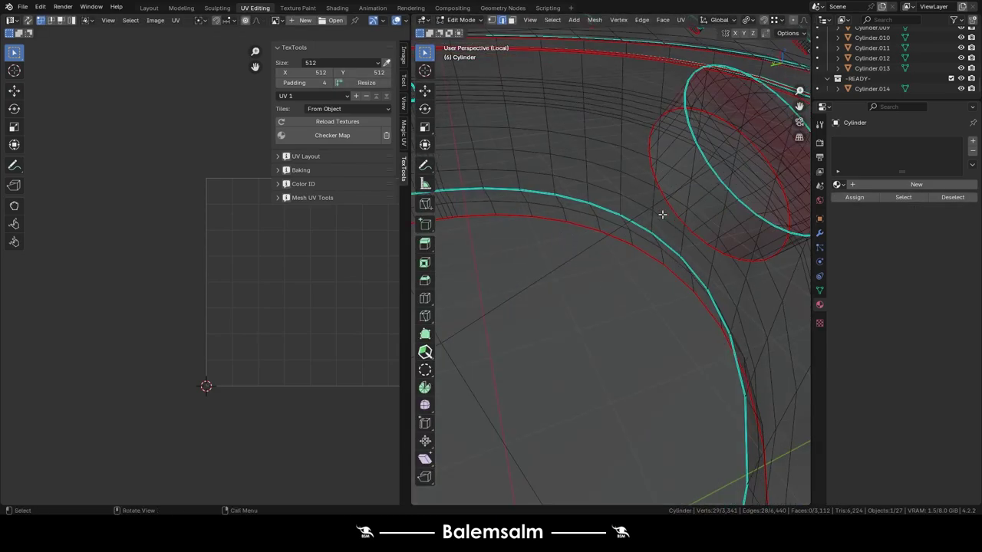
pyautogui.press('Tab')
pyautogui.scroll(-5, 718, 235)
pyautogui.moveTo(718, 235); pyautogui.dragTo(690, 192, button='middle')
pyautogui.press('Tab')
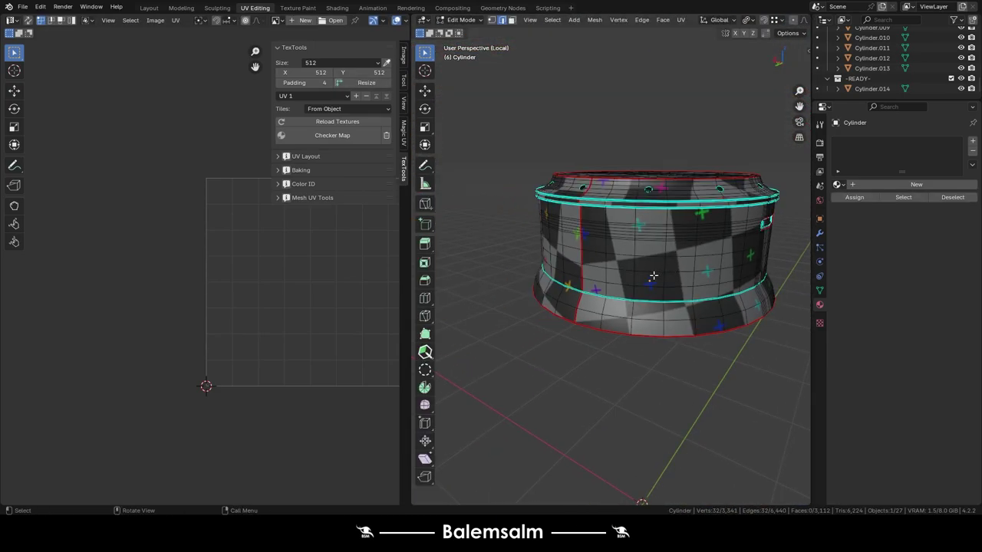
# - Select the seam-bounded side band and Rectify its UV island into a regular grid
pyautogui.press('l')
pyautogui.press('a')
pyautogui.press('q')
pyautogui.click(249, 277)
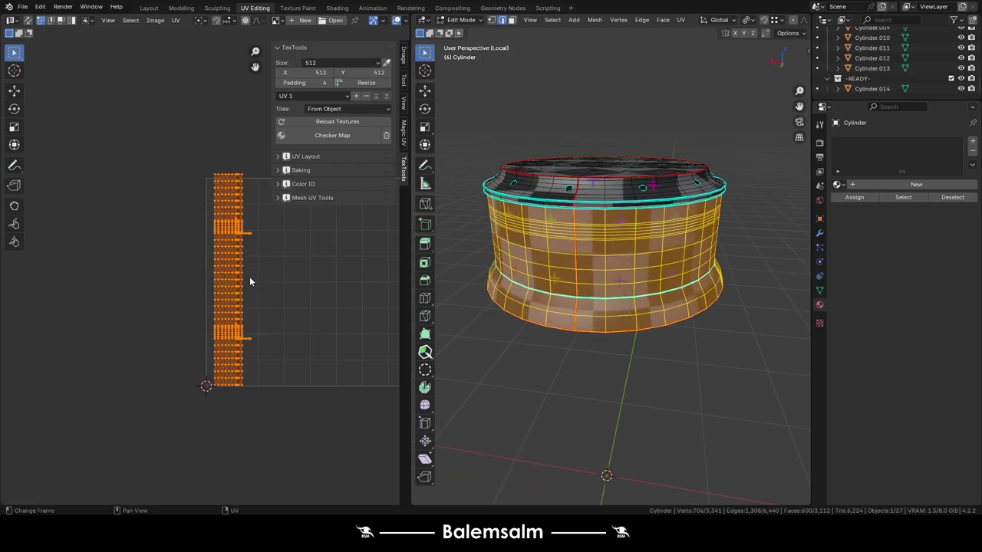
# - Select all UVs and repack the islands with Overlapped
pyautogui.press('a')
pyautogui.press('a')
pyautogui.press('q')
pyautogui.click(284, 361)
# - Assign RoboticArm.mat.02 to the ring and exit local view to show the whole arm
pyautogui.press('Tab')
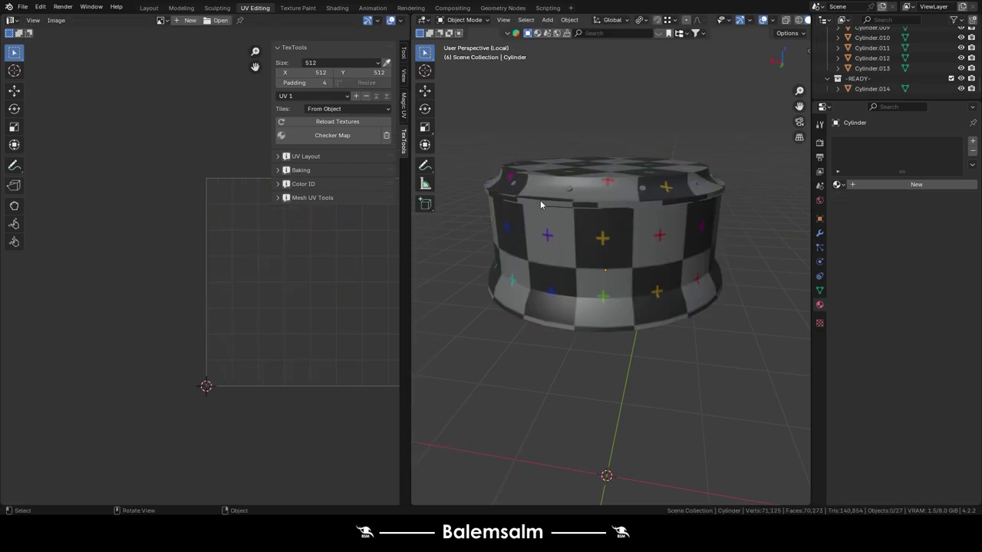
pyautogui.moveTo(540, 201); pyautogui.dragTo(667, 198, button='middle')
pyautogui.moveTo(798, 344); pyautogui.dragTo(795, 353, button='middle')
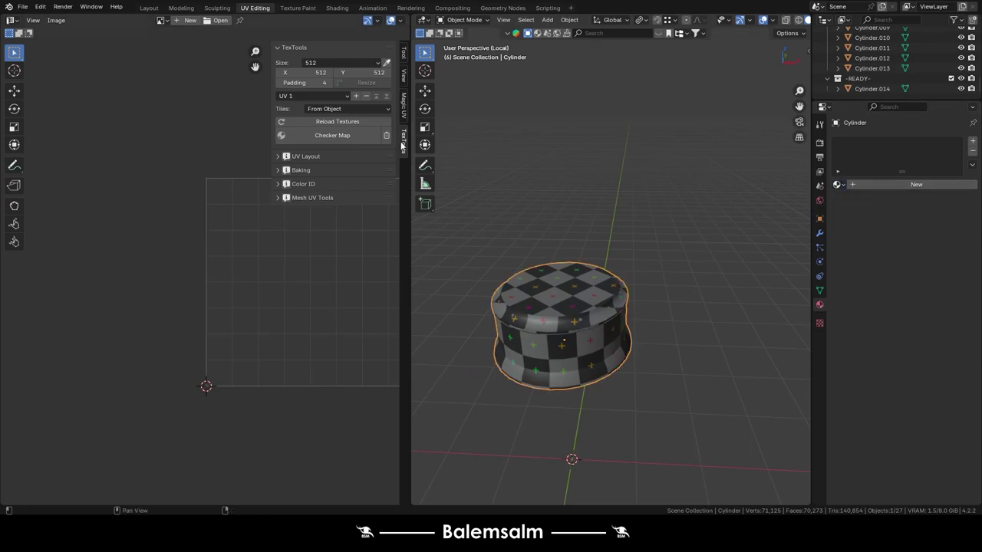
pyautogui.click(874, 200)
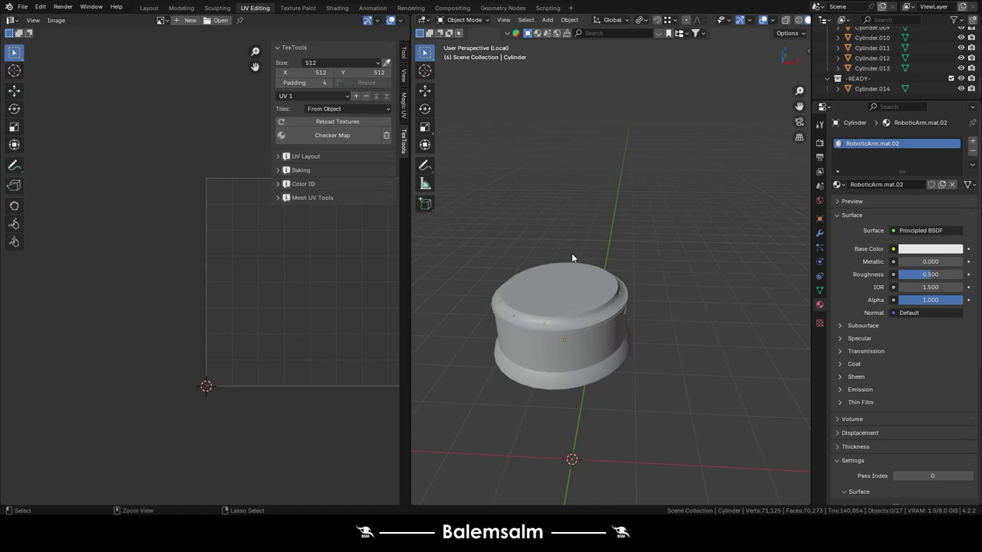
pyautogui.press('KP_Divide')
pyautogui.click(807, 20)
# - Check the gripper Cube.006 in flat colour, then restore normal grey shading
pyautogui.click(790, 145)
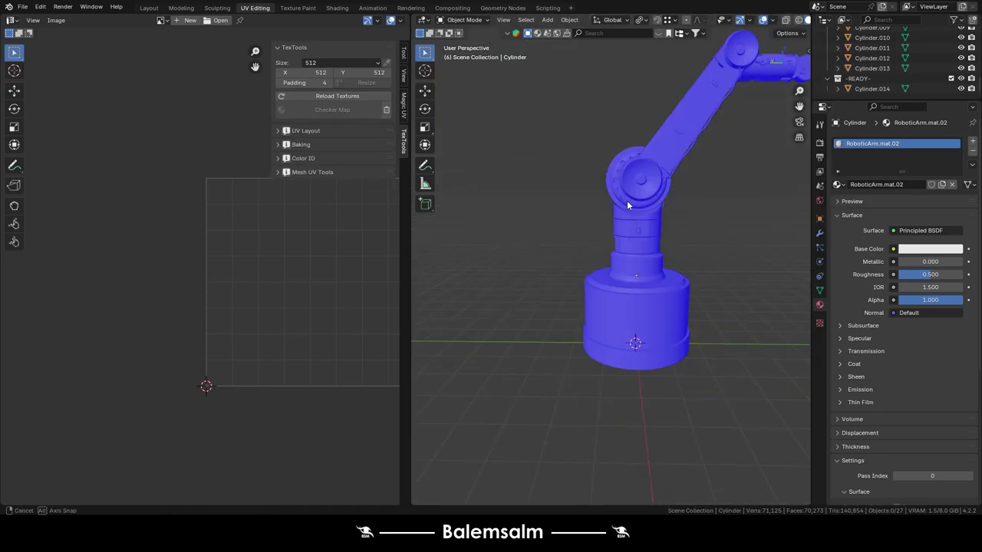
pyautogui.moveTo(627, 201)
pyautogui.mouseDown(button='middle')
pyautogui.moveTo(517, 245)
pyautogui.moveTo(665, 164)
pyautogui.moveTo(632, 111)
pyautogui.moveTo(508, 270)
pyautogui.mouseUp(button='middle')
pyautogui.click(664, 164)
pyautogui.press('Tab')
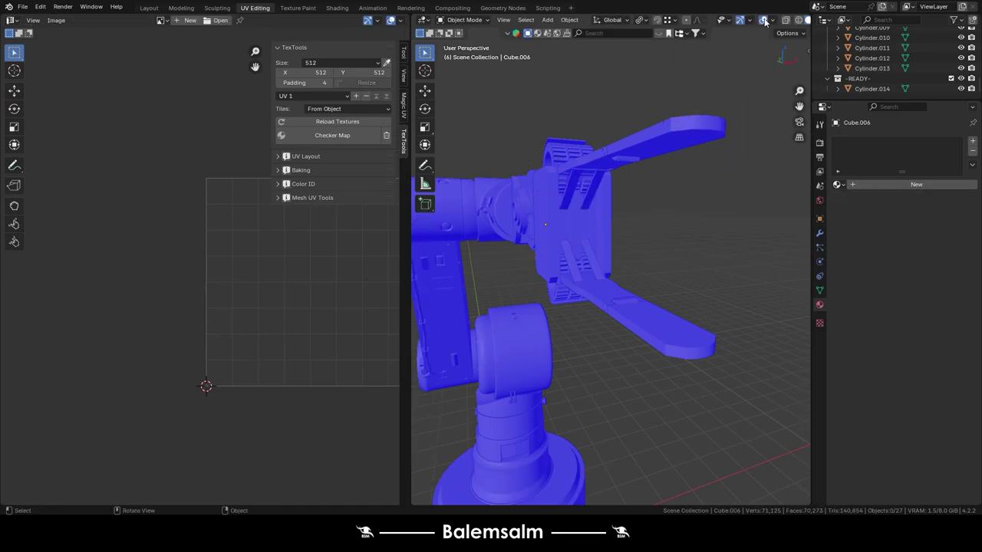
pyautogui.click(765, 22)
pyautogui.click(717, 202)
# - Select Cylinder.001 and its window part and join them with Ctrl+J
pyautogui.moveTo(718, 203)
pyautogui.mouseDown(button='middle')
pyautogui.moveTo(577, 206)
pyautogui.moveTo(638, 309)
pyautogui.moveTo(641, 239)
pyautogui.moveTo(558, 295)
pyautogui.moveTo(570, 327)
pyautogui.moveTo(489, 294)
pyautogui.moveTo(532, 297)
pyautogui.mouseUp(button='middle')
pyautogui.scroll(3, 578, 206)
pyautogui.click(577, 205)
pyautogui.keyDown('shift'); pyautogui.click(558, 295); pyautogui.keyUp('shift')
pyautogui.hotkey('ctrl', 'j')
# - Isolate the joined band in local view and enter Edit Mode facing the window opening
pyautogui.scroll(3, 570, 327)
pyautogui.scroll(-3, 532, 297)
pyautogui.press('Tab')
pyautogui.press('Tab')
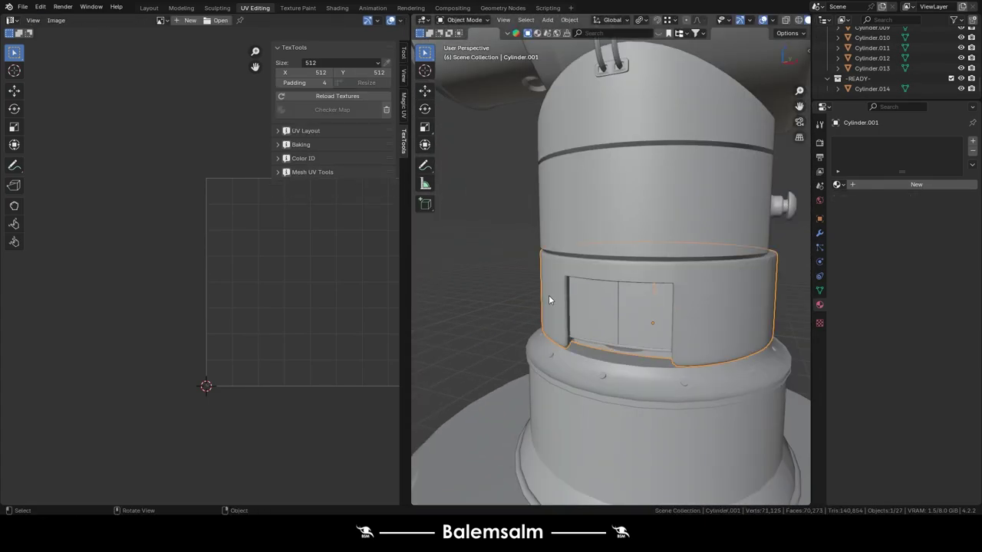
pyautogui.press('KP_Divide')
pyautogui.press('Tab')
pyautogui.moveTo(625, 307); pyautogui.dragTo(658, 261, button='middle')
# - Select the whole band mesh and orbit beneath it toward its opening
pyautogui.press('Tab')
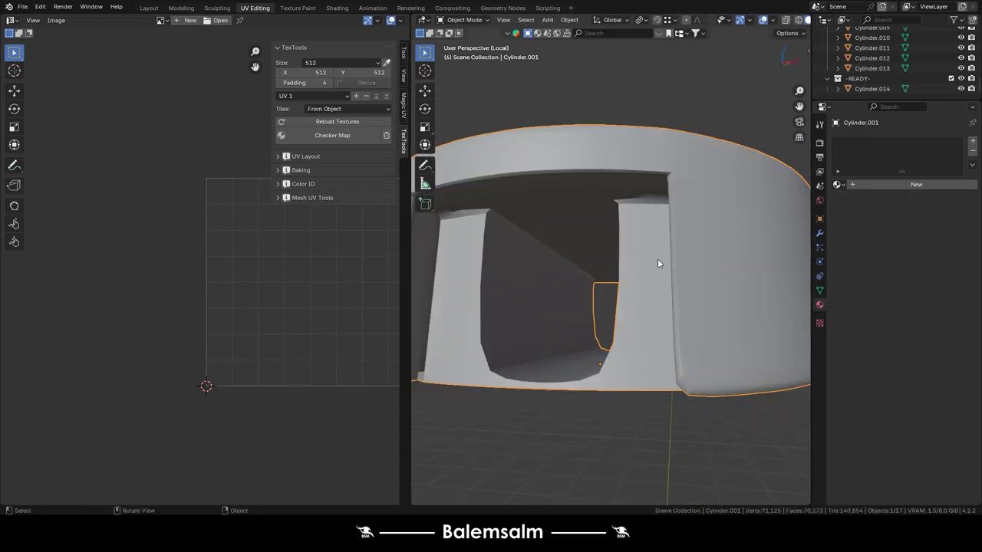
pyautogui.press('Tab')
pyautogui.press('a')
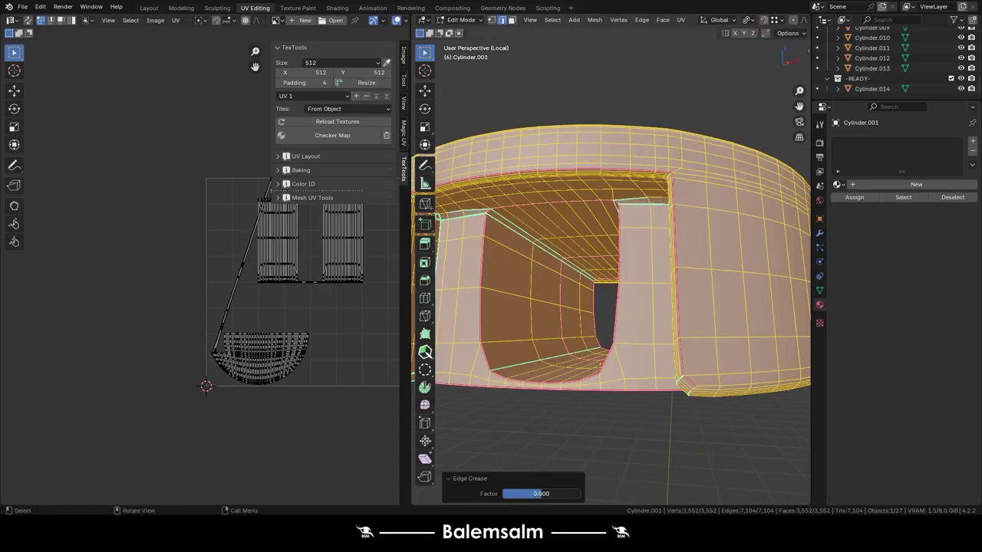
pyautogui.press('Tab')
pyautogui.moveTo(565, 126); pyautogui.dragTo(627, 167, button='middle')
pyautogui.press('Tab')
pyautogui.press('Tab')
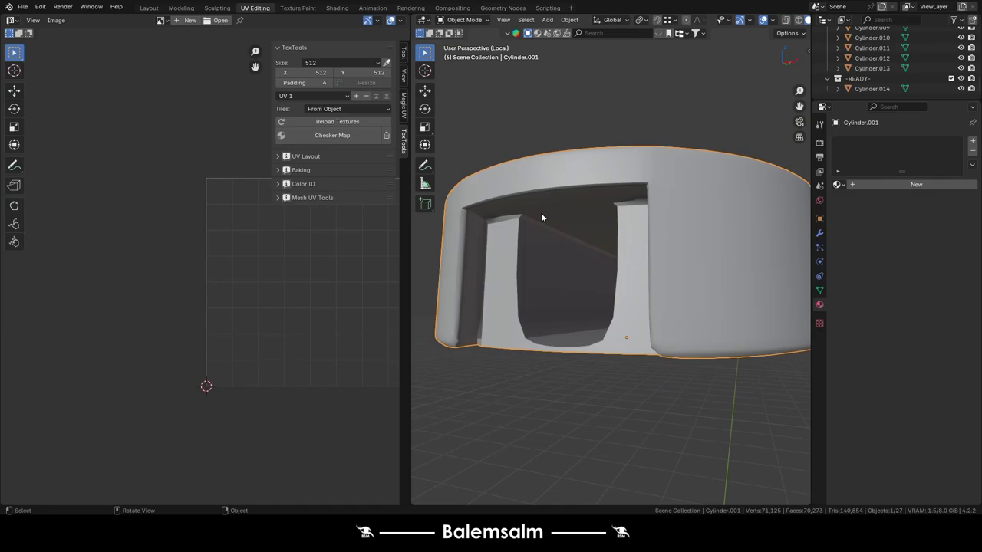
pyautogui.moveTo(541, 218); pyautogui.dragTo(736, 89, button='middle')
pyautogui.press('Tab')
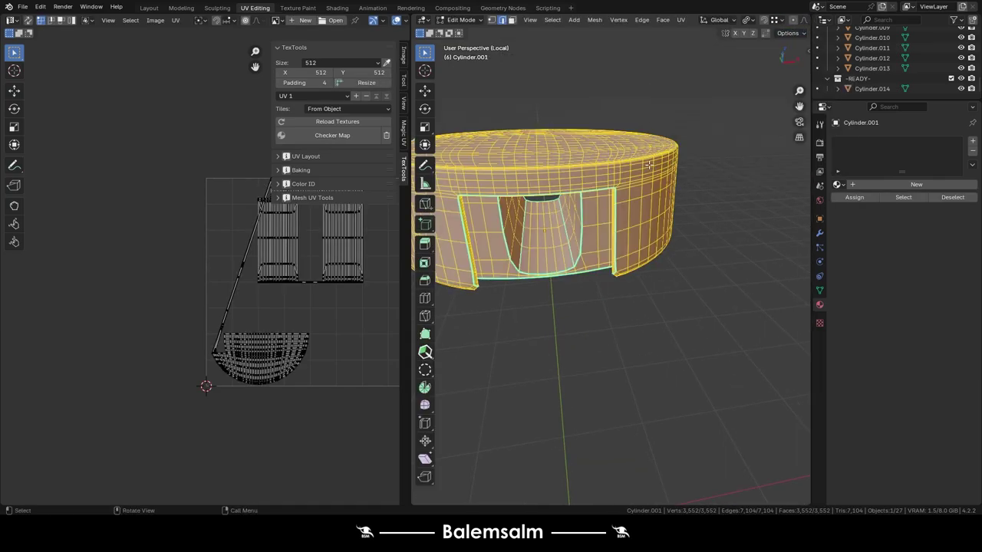
pyautogui.moveTo(649, 165)
pyautogui.mouseDown(button='middle')
pyautogui.moveTo(583, 253)
pyautogui.moveTo(552, 322)
pyautogui.mouseUp(button='middle')
pyautogui.scroll(3, 537, 368)
pyautogui.scroll(3, 522, 402)
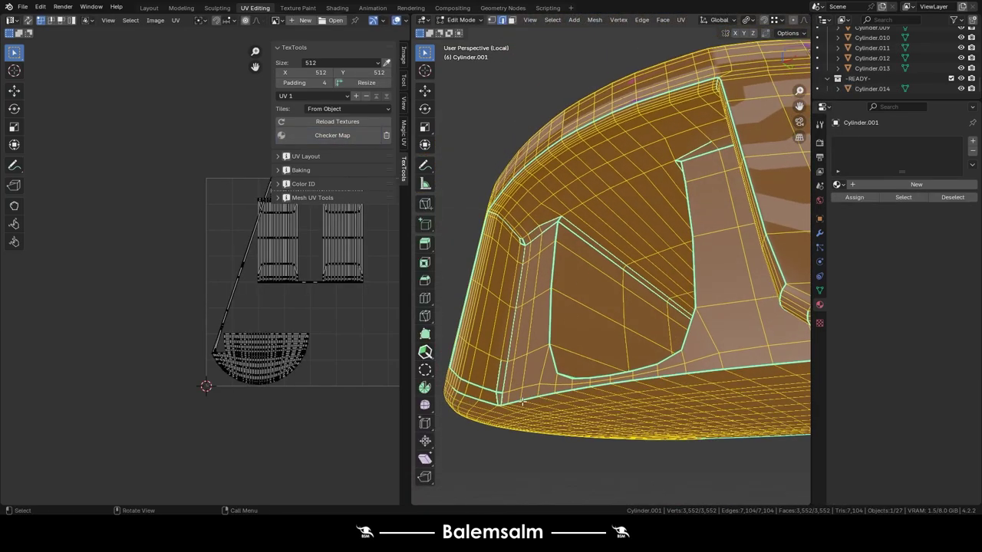
pyautogui.moveTo(522, 401); pyautogui.dragTo(546, 368, button='middle')
# - Select the edge loops around the opening, the rim and the underside
pyautogui.keyDown('alt'); pyautogui.click(546, 368); pyautogui.keyUp('alt')
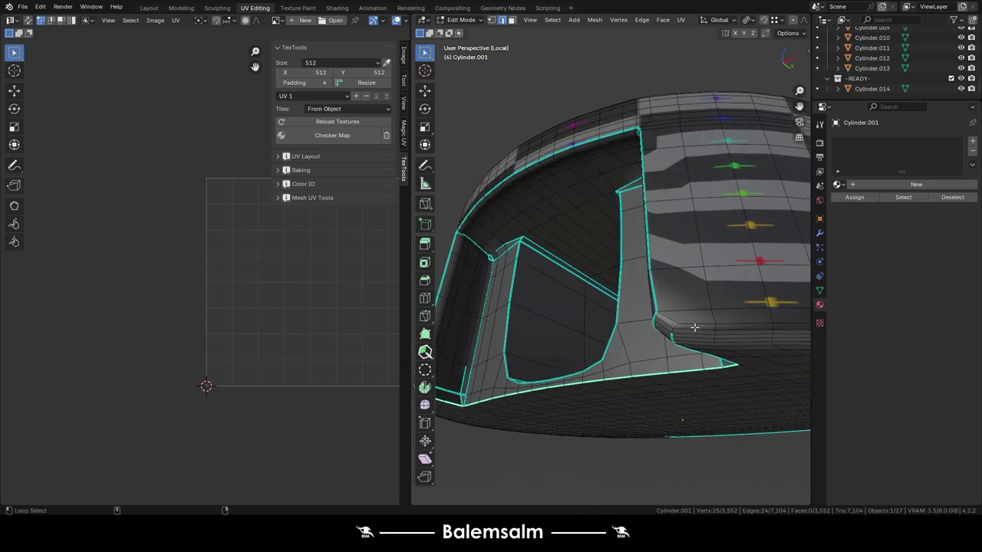
pyautogui.scroll(3, 695, 329)
pyautogui.scroll(2, 679, 320)
pyautogui.keyDown('alt'); pyautogui.keyDown('shift'); pyautogui.click(676, 317); pyautogui.keyUp('shift'); pyautogui.keyUp('alt')
pyautogui.keyDown('alt'); pyautogui.keyDown('shift'); pyautogui.click(676, 316); pyautogui.keyUp('shift'); pyautogui.keyUp('alt')
pyautogui.moveTo(676, 316); pyautogui.dragTo(426, 334, button='middle')
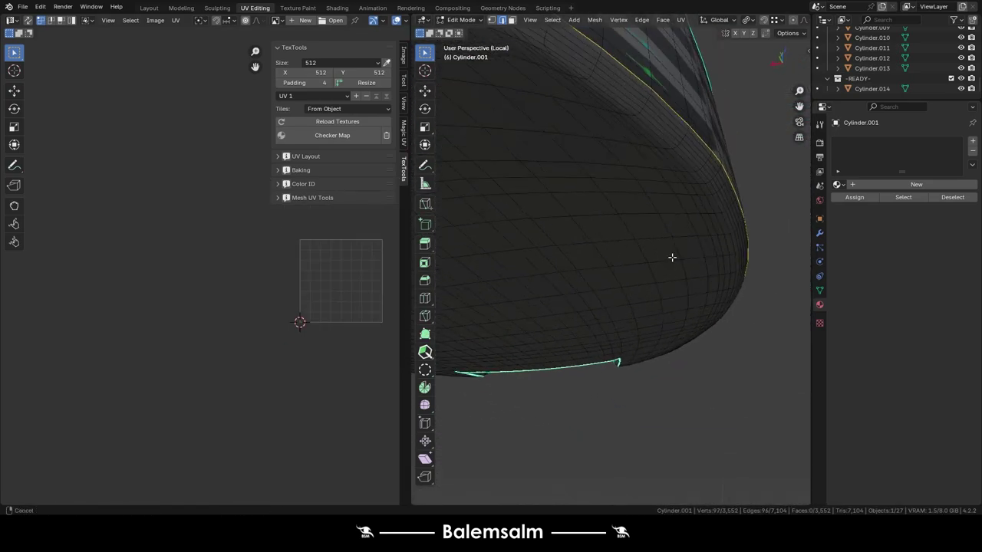
pyautogui.moveTo(672, 257); pyautogui.dragTo(747, 294, button='middle')
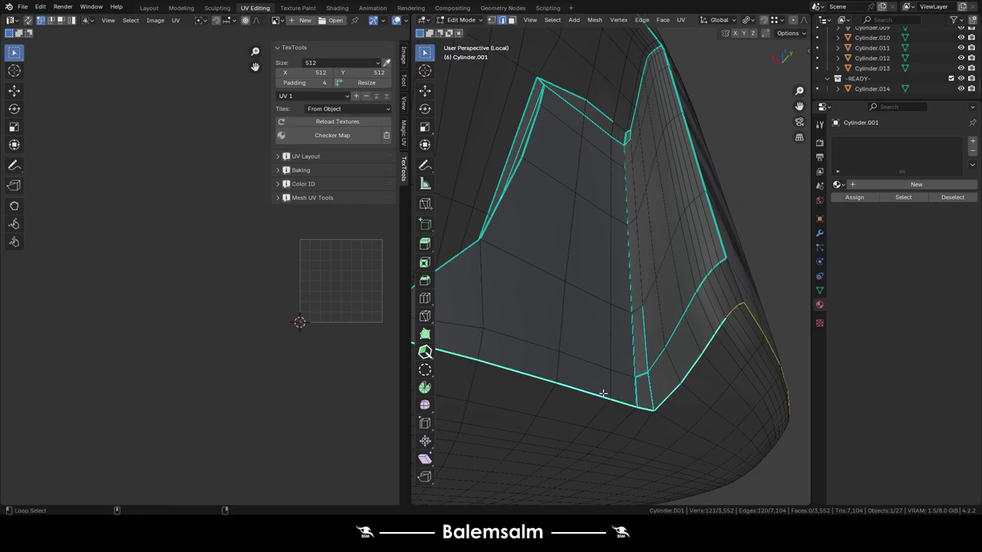
pyautogui.scroll(-5, 603, 393)
pyautogui.moveTo(602, 394); pyautogui.dragTo(629, 318, button='middle')
pyautogui.scroll(5, 629, 318)
pyautogui.scroll(-5, 709, 292)
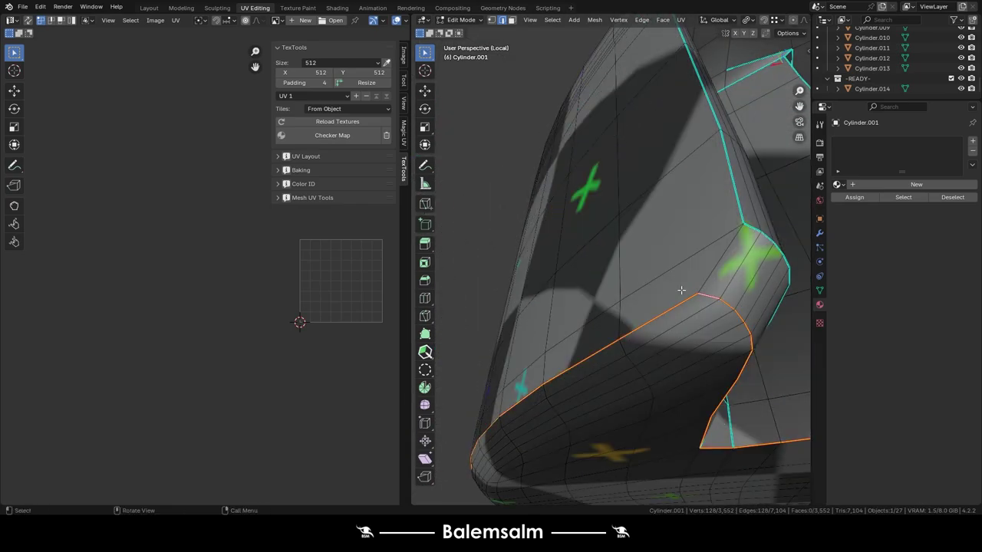
pyautogui.scroll(5, 555, 327)
pyautogui.moveTo(554, 328); pyautogui.dragTo(554, 327, button='middle')
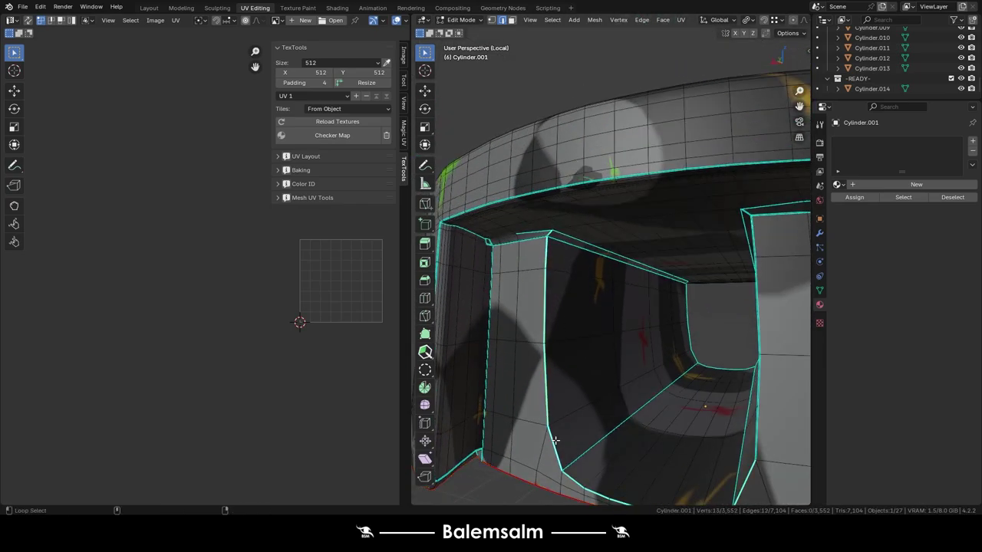
pyautogui.moveTo(753, 244); pyautogui.dragTo(578, 245, button='middle')
# - Circle-select and extend edge paths along the inner corners of the rim
pyautogui.press('c')
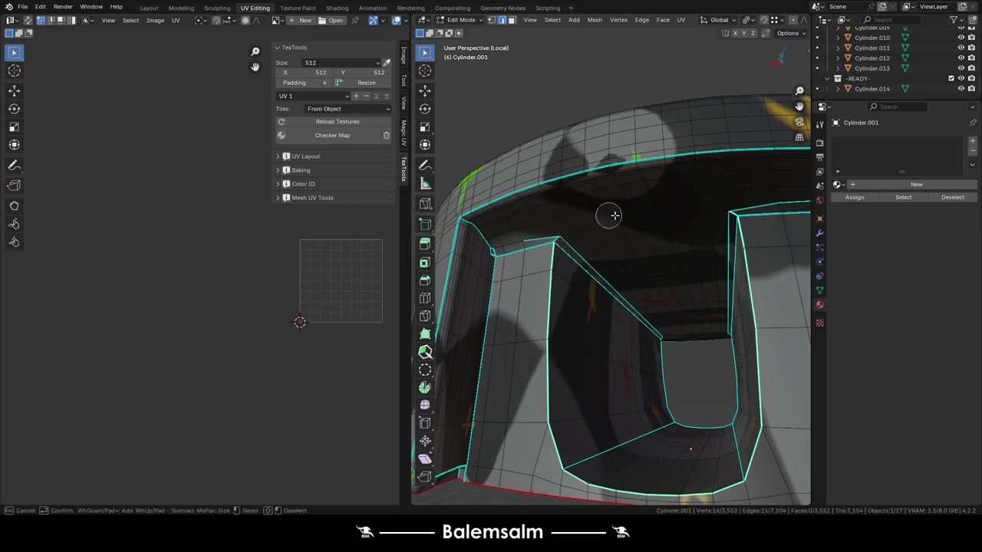
pyautogui.moveTo(557, 261)
pyautogui.mouseDown(button='middle')
pyautogui.moveTo(586, 256)
pyautogui.moveTo(541, 349)
pyautogui.moveTo(590, 164)
pyautogui.moveTo(602, 185)
pyautogui.mouseUp(button='middle')
pyautogui.keyDown('ctrl'); pyautogui.click(586, 256); pyautogui.keyUp('ctrl')
pyautogui.scroll(3, 565, 282)
pyautogui.scroll(-5, 541, 349)
pyautogui.scroll(5, 590, 164)
pyautogui.keyDown('ctrl'); pyautogui.click(706, 180); pyautogui.keyUp('ctrl')
pyautogui.scroll(-5, 707, 179)
pyautogui.moveTo(707, 179); pyautogui.dragTo(630, 297, button='middle')
pyautogui.scroll(5, 631, 297)
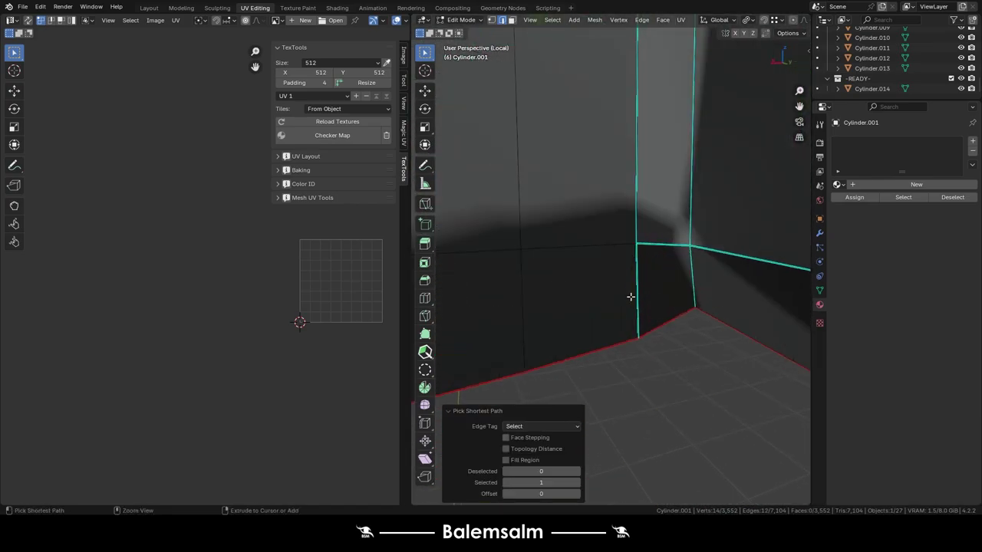
# - Unwrap the band along its seams and check the checker texture in Object Mode
pyautogui.click(577, 174)
pyautogui.scroll(-5, 576, 174)
pyautogui.press('Tab')
pyautogui.moveTo(577, 175)
pyautogui.mouseDown(button='middle')
pyautogui.moveTo(658, 285)
pyautogui.moveTo(754, 253)
pyautogui.mouseUp(button='middle')
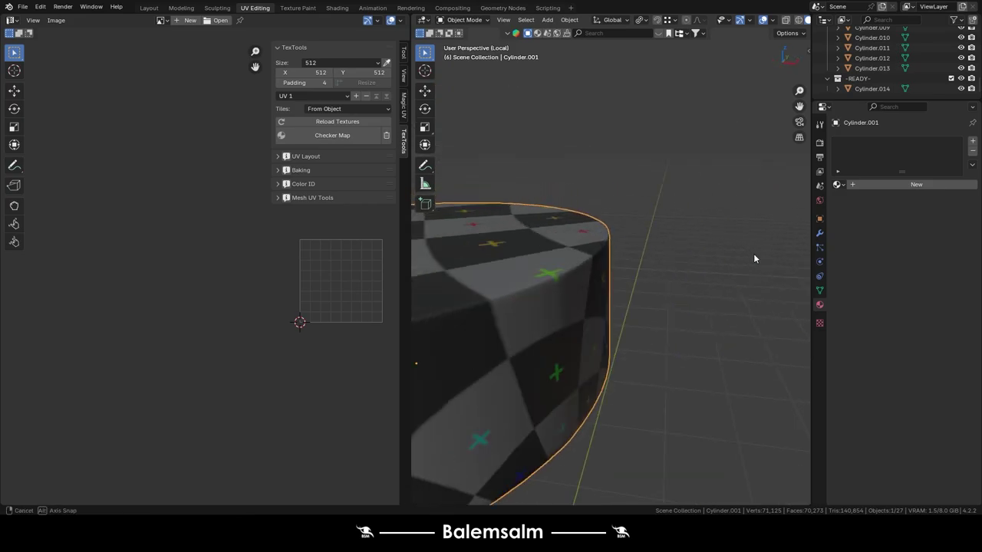
# - Select all of Cylinder.001's geometry, clear its existing seams, then deselect everything
pyautogui.scroll(-3, 610, 291)
pyautogui.press('Tab')
pyautogui.scroll(5, 611, 293)
pyautogui.moveTo(642, 344)
pyautogui.mouseDown(button='middle')
pyautogui.moveTo(619, 394)
pyautogui.moveTo(633, 368)
pyautogui.mouseUp(button='middle')
pyautogui.press('a')
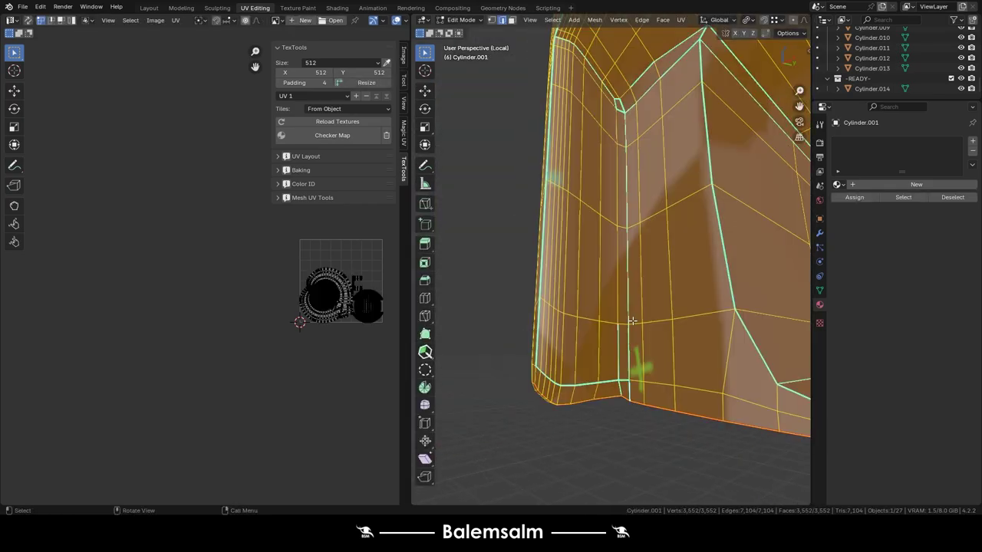
pyautogui.hotkey('ctrl', 'e')
pyautogui.press('Escape')
pyautogui.rightClick(511, 178)
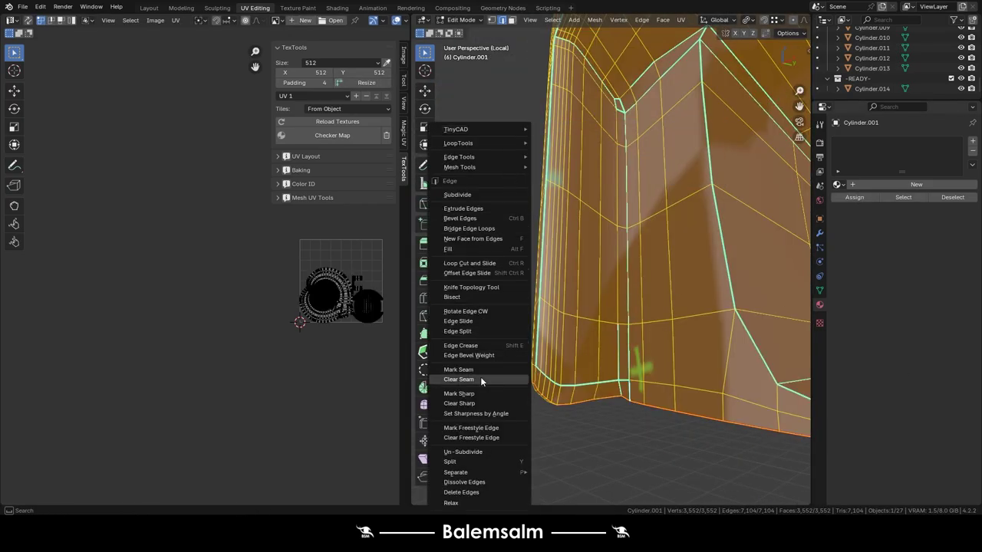
pyautogui.click(480, 377)
pyautogui.hotkey('alt', 'a')
# - Select an edge path up and around one corner of the opening and mark it as a seam
pyautogui.moveTo(484, 401); pyautogui.dragTo(620, 307, button='middle')
pyautogui.scroll(3, 598, 218)
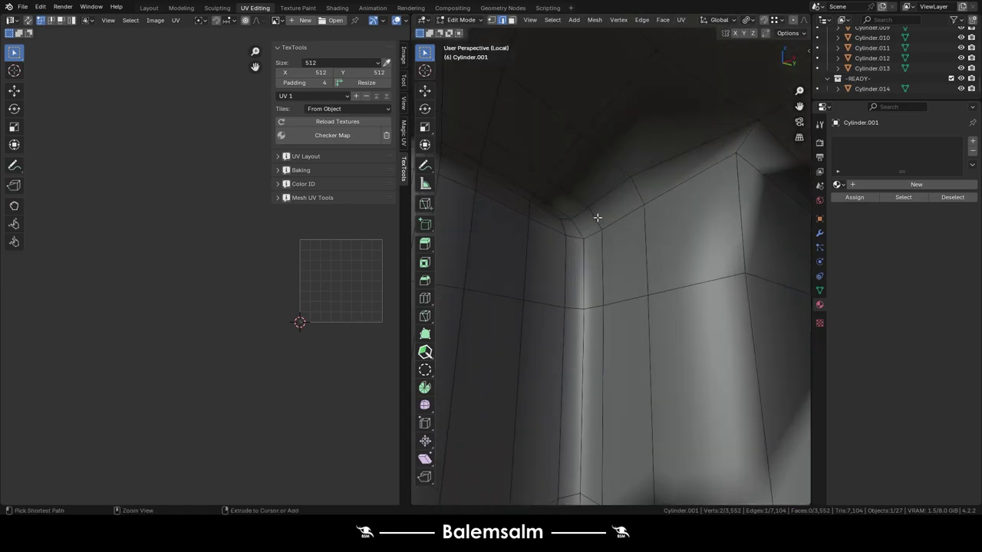
pyautogui.keyDown('ctrl'); pyautogui.click(676, 182); pyautogui.keyUp('ctrl')
pyautogui.scroll(-3, 677, 182)
pyautogui.moveTo(677, 182); pyautogui.dragTo(577, 217, button='middle')
pyautogui.scroll(3, 577, 218)
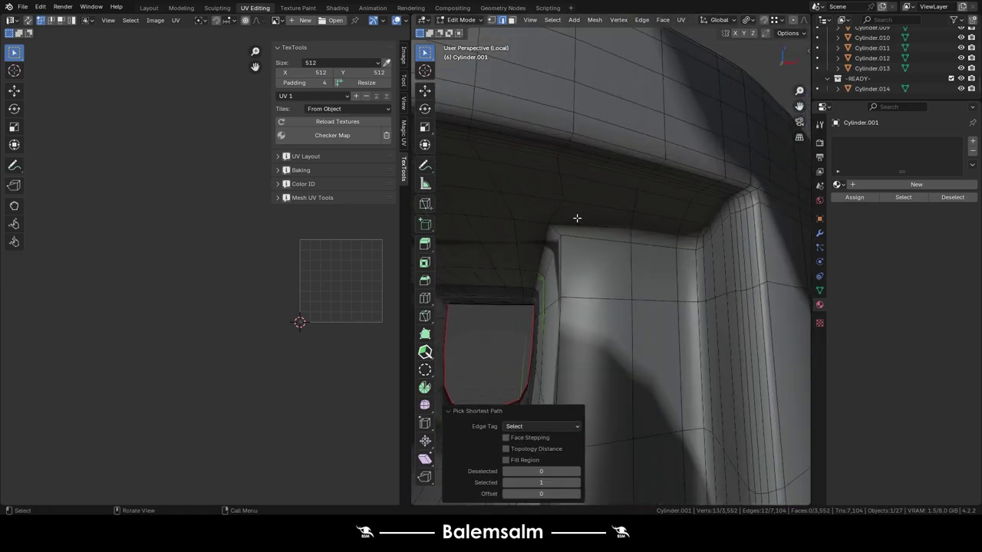
pyautogui.keyDown('ctrl'); pyautogui.click(677, 246); pyautogui.keyUp('ctrl')
pyautogui.scroll(-3, 677, 246)
pyautogui.moveTo(677, 247); pyautogui.dragTo(607, 274, button='middle')
pyautogui.scroll(3, 607, 274)
pyautogui.scroll(-3, 582, 278)
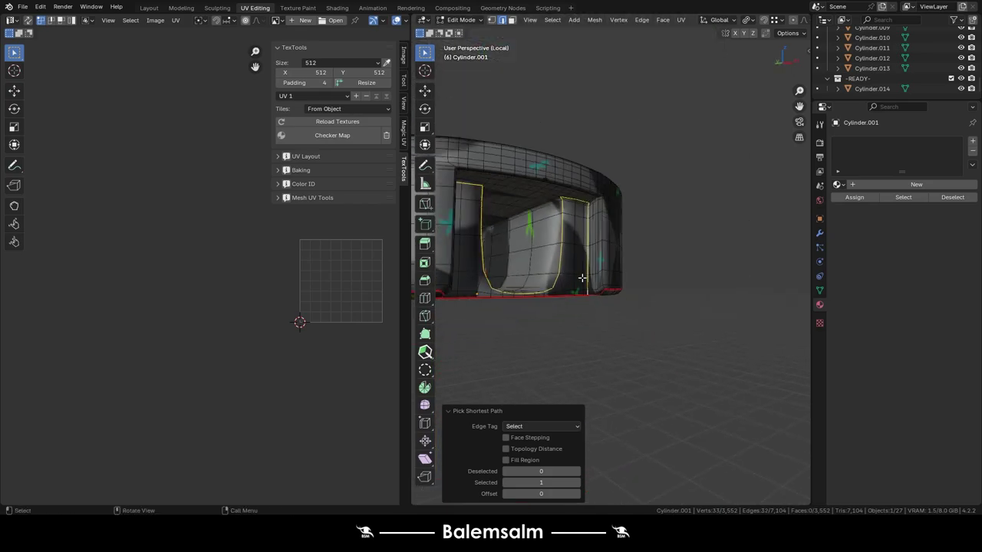
pyautogui.click(577, 278)
# - Extend the edge path down the next inner corner of the opening
pyautogui.moveTo(493, 256); pyautogui.dragTo(532, 221, button='middle')
pyautogui.scroll(3, 594, 332)
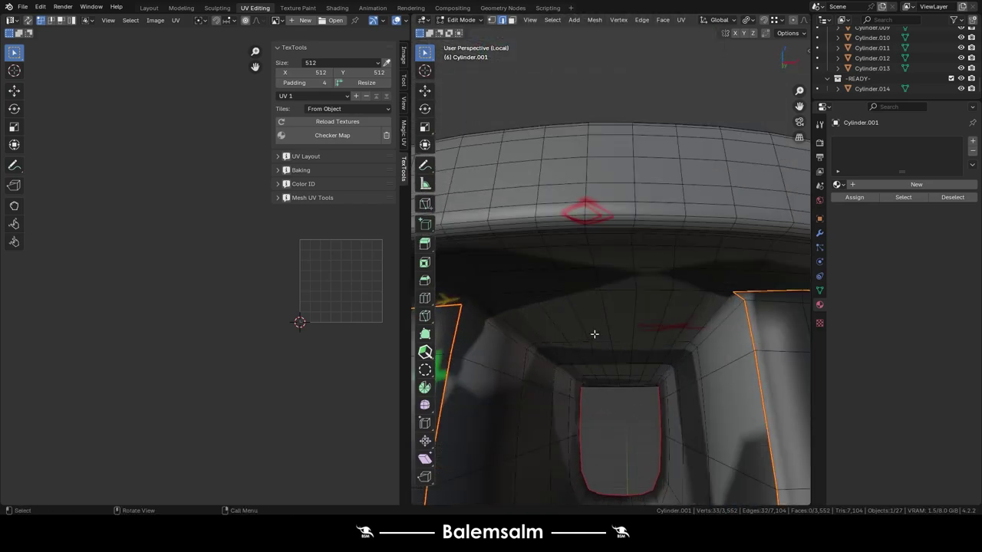
pyautogui.moveTo(593, 333)
pyautogui.mouseDown(button='middle')
pyautogui.moveTo(533, 341)
pyautogui.moveTo(533, 200)
pyautogui.mouseUp(button='middle')
pyautogui.moveTo(695, 328); pyautogui.dragTo(577, 278, button='middle')
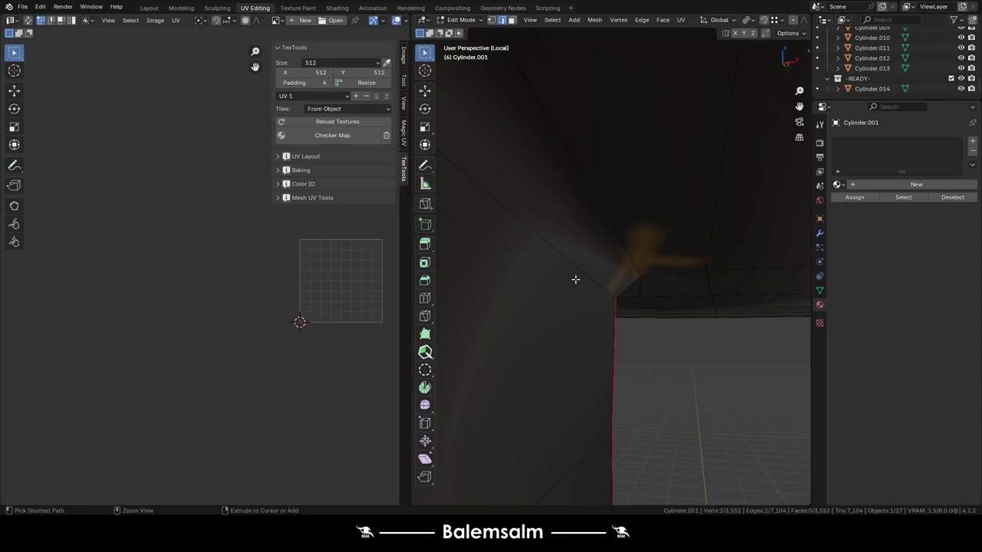
pyautogui.keyDown('ctrl'); pyautogui.click(591, 285); pyautogui.keyUp('ctrl')
pyautogui.scroll(-3, 591, 285)
pyautogui.moveTo(630, 225); pyautogui.dragTo(621, 184, button='middle')
pyautogui.scroll(3, 622, 184)
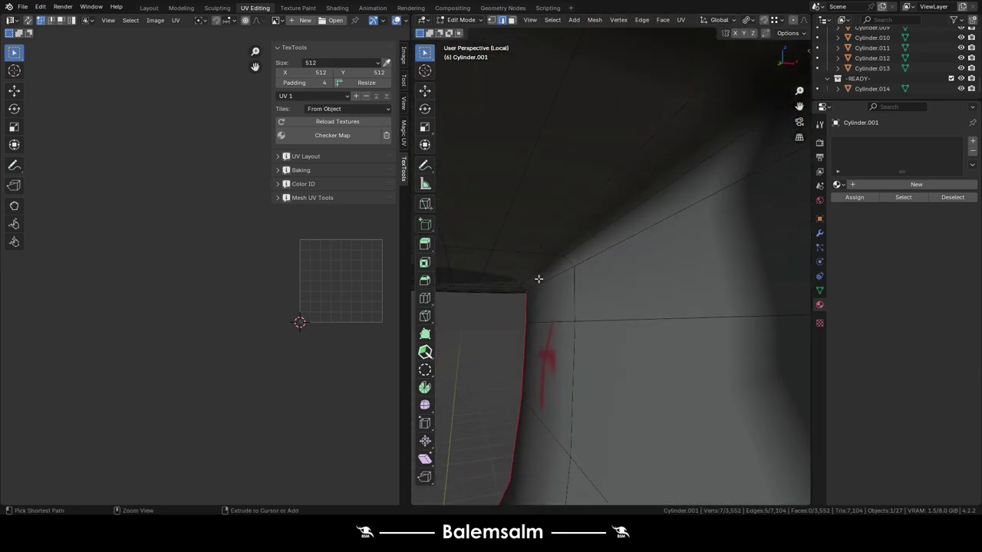
pyautogui.keyDown('shift'); pyautogui.click(530, 287); pyautogui.keyUp('shift')
# - Select a single vertical corner edge and inspect the mesh edges from new angles
pyautogui.moveTo(530, 287)
pyautogui.mouseDown(button='middle')
pyautogui.moveTo(677, 288)
pyautogui.moveTo(578, 292)
pyautogui.mouseUp(button='middle')
pyautogui.scroll(3, 579, 291)
pyautogui.click(625, 259)
pyautogui.moveTo(624, 260)
pyautogui.mouseDown(button='middle')
pyautogui.moveTo(565, 192)
pyautogui.moveTo(668, 281)
pyautogui.moveTo(559, 218)
pyautogui.mouseUp(button='middle')
pyautogui.moveTo(562, 167); pyautogui.dragTo(587, 183, button='middle')
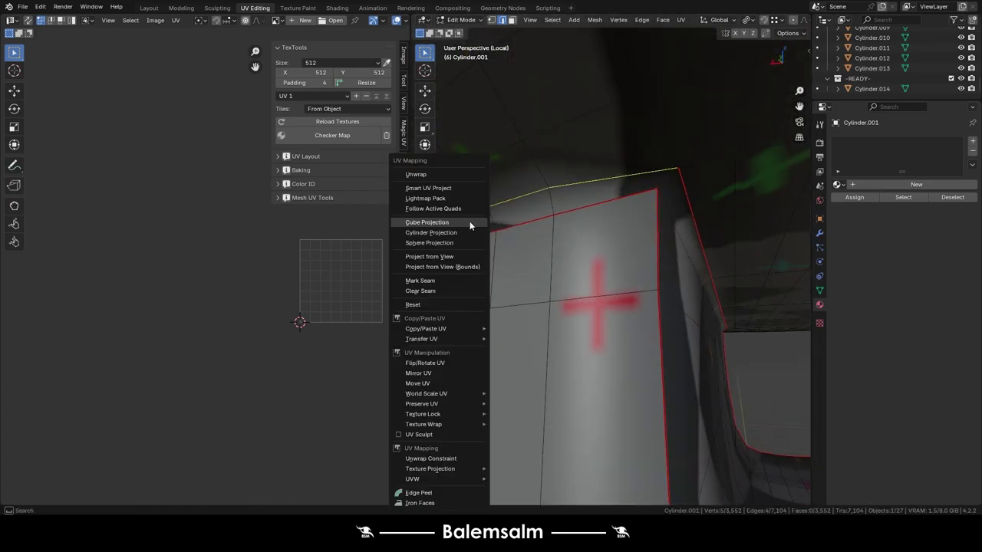
# - Mark the selected corner edges of the opening as seams, then pick the panel's top edge
pyautogui.click(470, 222)
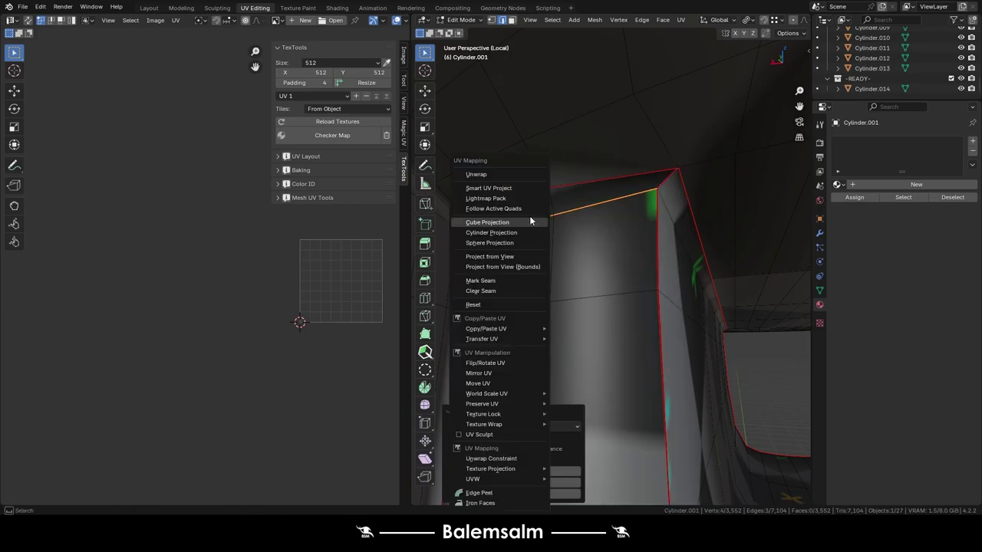
pyautogui.moveTo(525, 291)
pyautogui.mouseDown(button='middle')
pyautogui.moveTo(553, 180)
pyautogui.moveTo(677, 255)
pyautogui.mouseUp(button='middle')
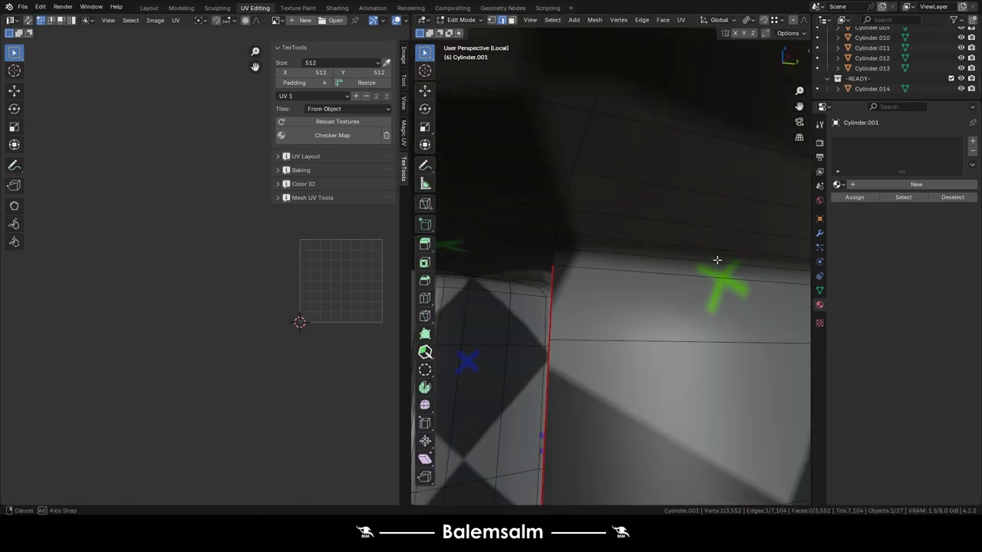
pyautogui.moveTo(481, 276)
pyautogui.mouseDown(button='middle')
pyautogui.moveTo(698, 286)
pyautogui.moveTo(717, 276)
pyautogui.moveTo(662, 287)
pyautogui.moveTo(696, 285)
pyautogui.moveTo(731, 251)
pyautogui.mouseUp(button='middle')
pyautogui.moveTo(640, 242); pyautogui.dragTo(614, 237, button='middle')
pyautogui.click(613, 238)
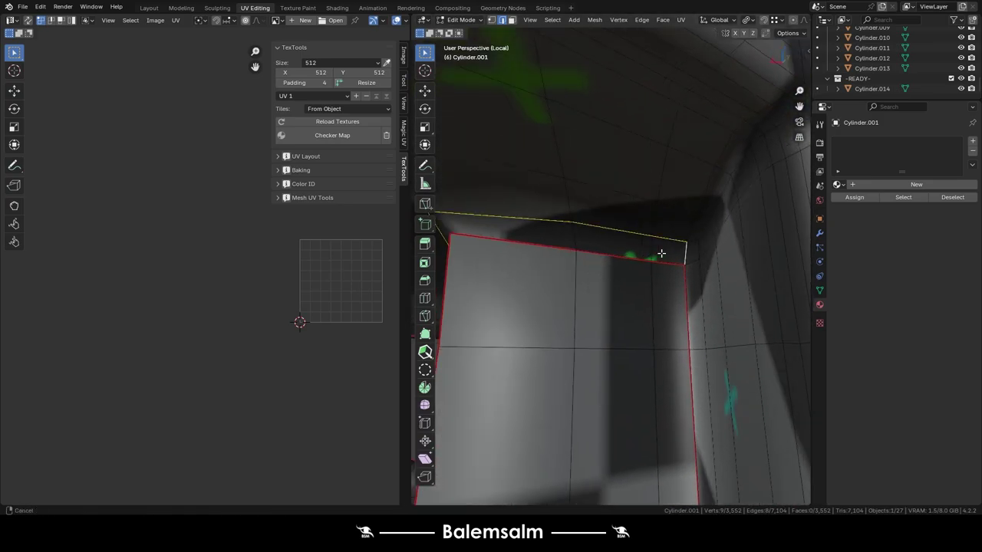
pyautogui.rightClick(668, 245)
pyautogui.press('Escape')
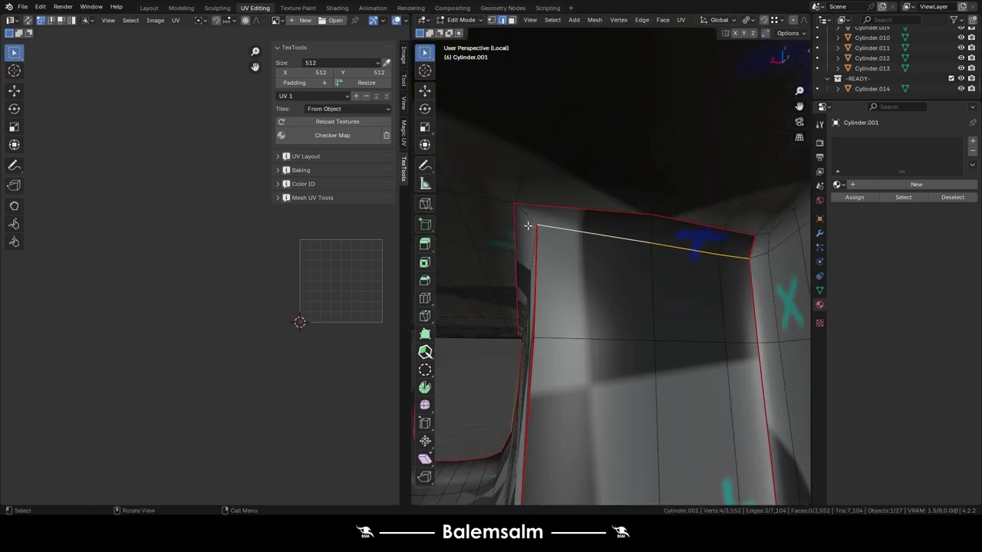
# - Select the edge loop around the bottom rim and inspect the checker-textured cylinder
pyautogui.moveTo(528, 238)
pyautogui.mouseDown(button='middle')
pyautogui.moveTo(585, 322)
pyautogui.moveTo(584, 298)
pyautogui.mouseUp(button='middle')
pyautogui.scroll(3, 551, 239)
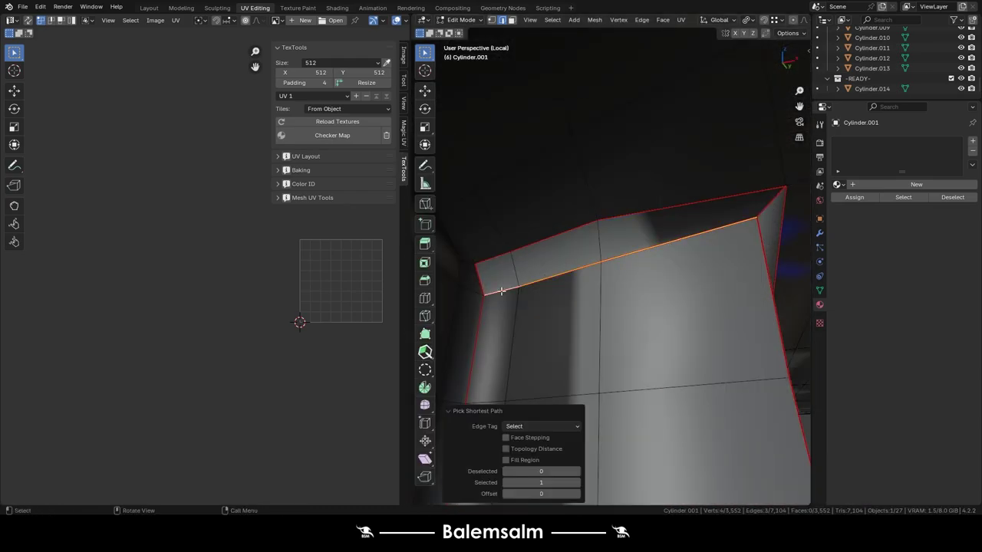
pyautogui.moveTo(574, 314); pyautogui.dragTo(669, 300, button='middle')
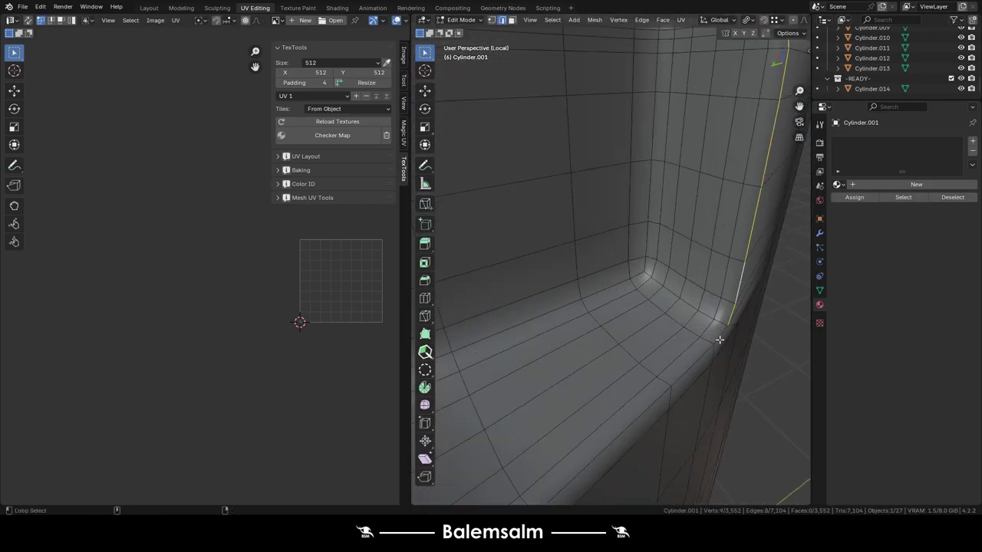
pyautogui.moveTo(719, 340); pyautogui.dragTo(670, 217, button='middle')
pyautogui.keyDown('alt'); pyautogui.click(695, 231); pyautogui.keyUp('alt')
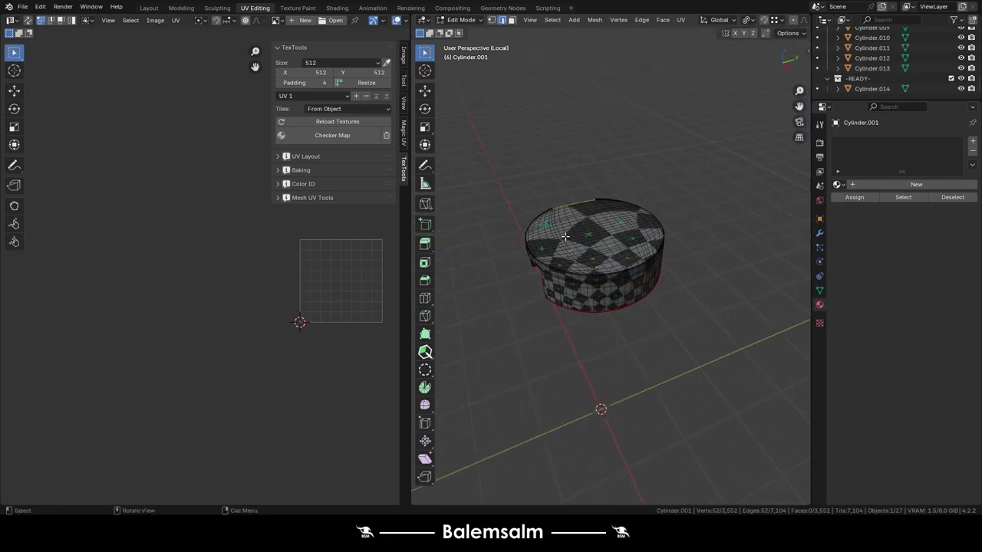
pyautogui.moveTo(691, 253); pyautogui.dragTo(730, 256, button='middle')
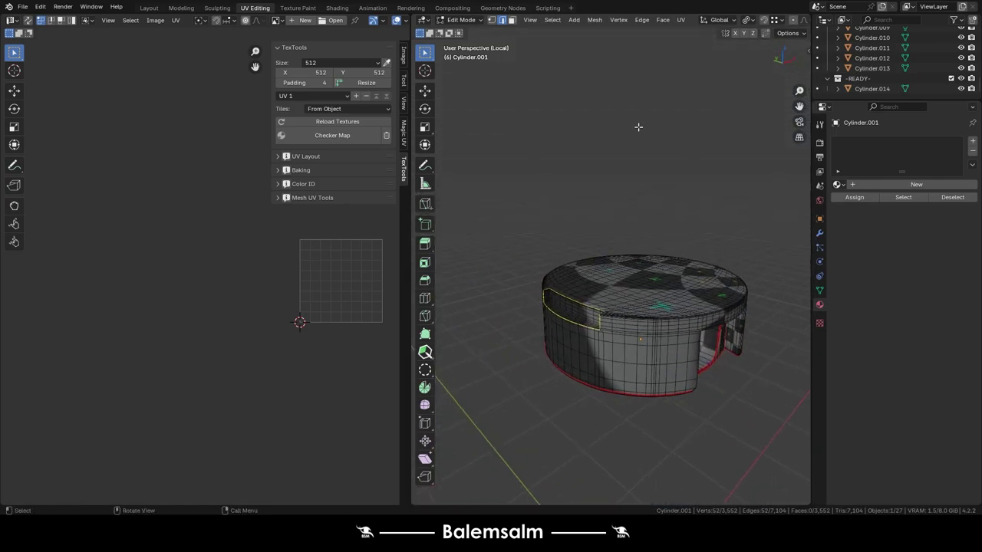
# - In top view, box-select and delete the right half of Cylinder.001, then undo it
pyautogui.keyDown('alt'); pyautogui.moveTo(451, 276); pyautogui.dragTo(581, 255, button='middle'); pyautogui.keyUp('alt')
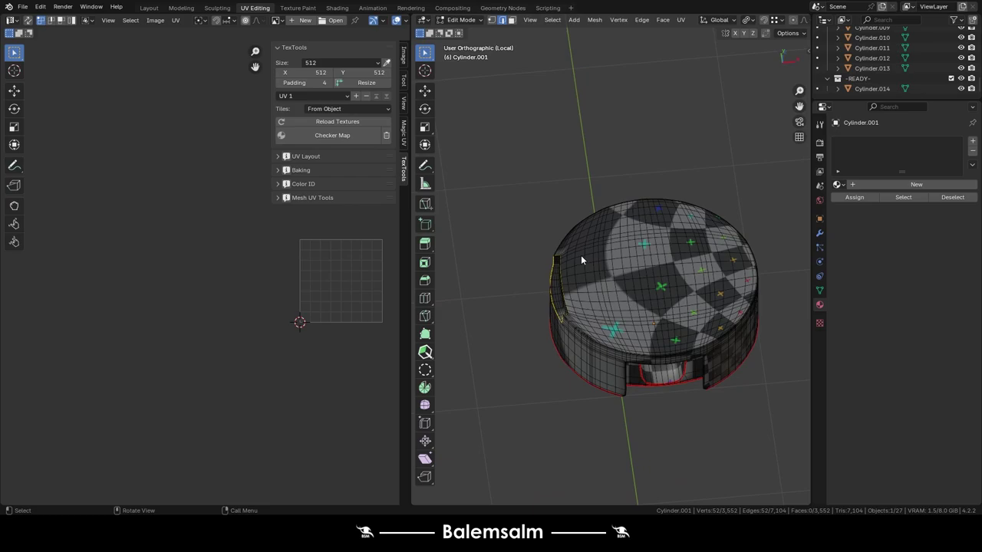
pyautogui.moveTo(734, 131); pyautogui.dragTo(581, 453)
pyautogui.press('Delete')
pyautogui.scroll(4, 625, 233)
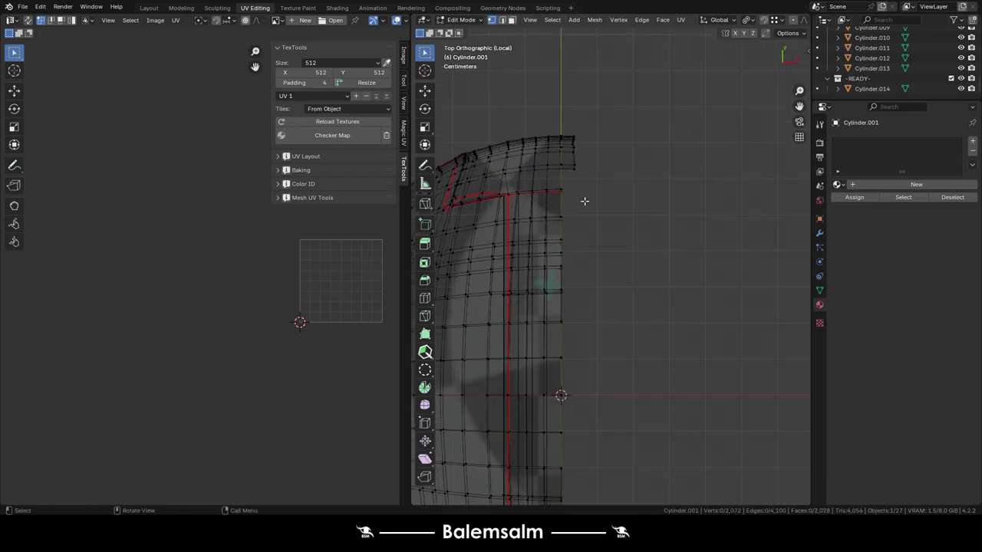
pyautogui.hotkey('ctrl', 'z')
pyautogui.scroll(-4, 598, 114)
pyautogui.scroll(4, 567, 345)
# - Delete the right half again and add a Mirror modifier on X with clipping and merge
pyautogui.moveTo(610, 303); pyautogui.dragTo(546, 470)
pyautogui.press('Delete')
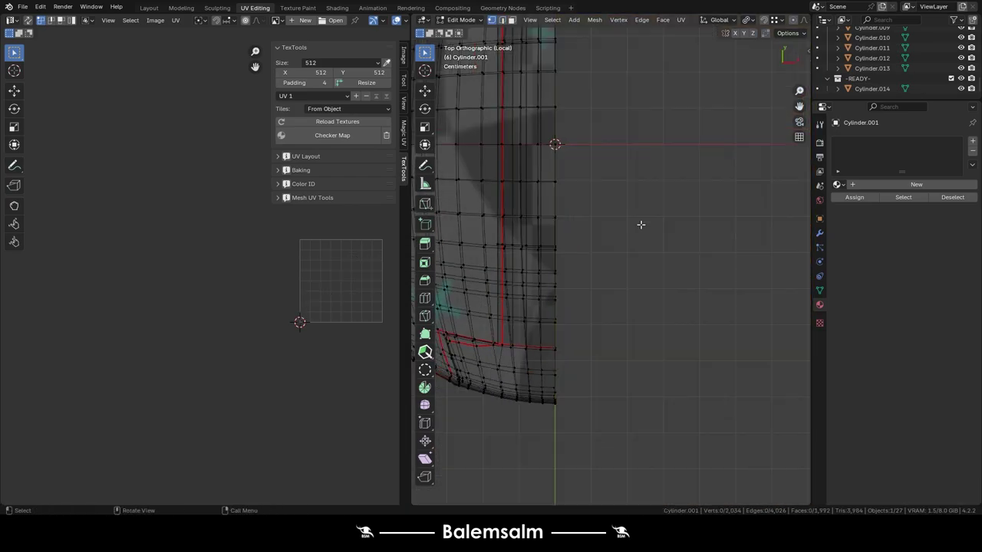
pyautogui.press('Tab')
pyautogui.scroll(-3, 639, 221)
pyautogui.click(772, 280)
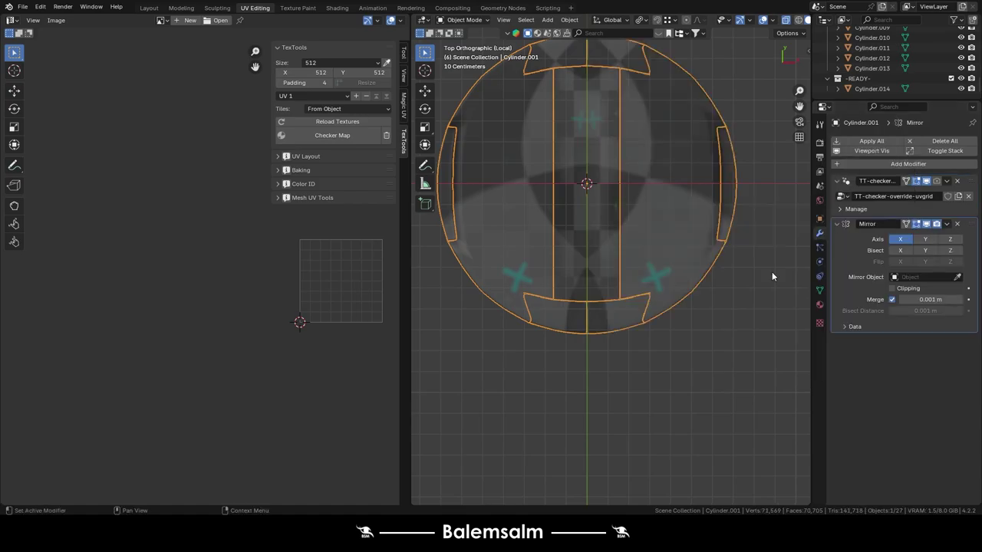
pyautogui.scroll(5, 653, 198)
# - Enter Edit Mode in top view and mark the rim's edge loop as sharp
pyautogui.moveTo(653, 198)
pyautogui.mouseDown(button='middle')
pyautogui.moveTo(537, 154)
pyautogui.moveTo(741, 204)
pyautogui.moveTo(748, 182)
pyautogui.mouseUp(button='middle')
pyautogui.press('Tab')
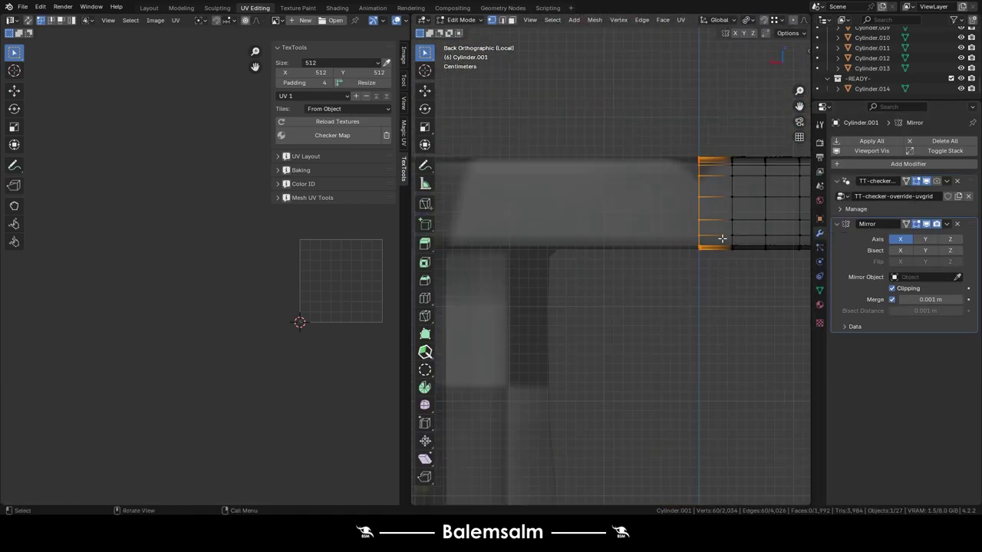
pyautogui.press('`')
pyautogui.click(662, 272)
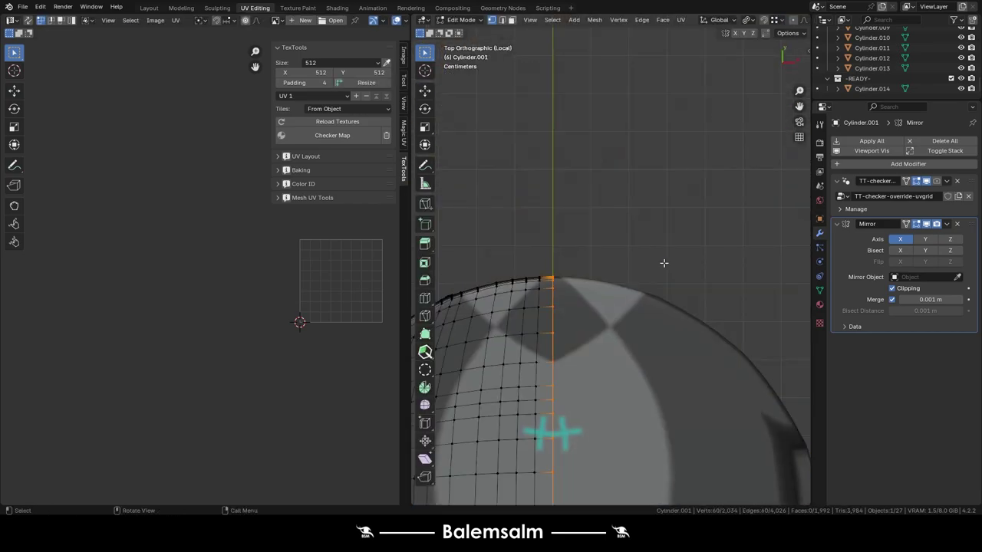
pyautogui.scroll(-3, 664, 263)
pyautogui.moveTo(616, 295); pyautogui.dragTo(608, 306, button='middle')
pyautogui.scroll(3, 607, 305)
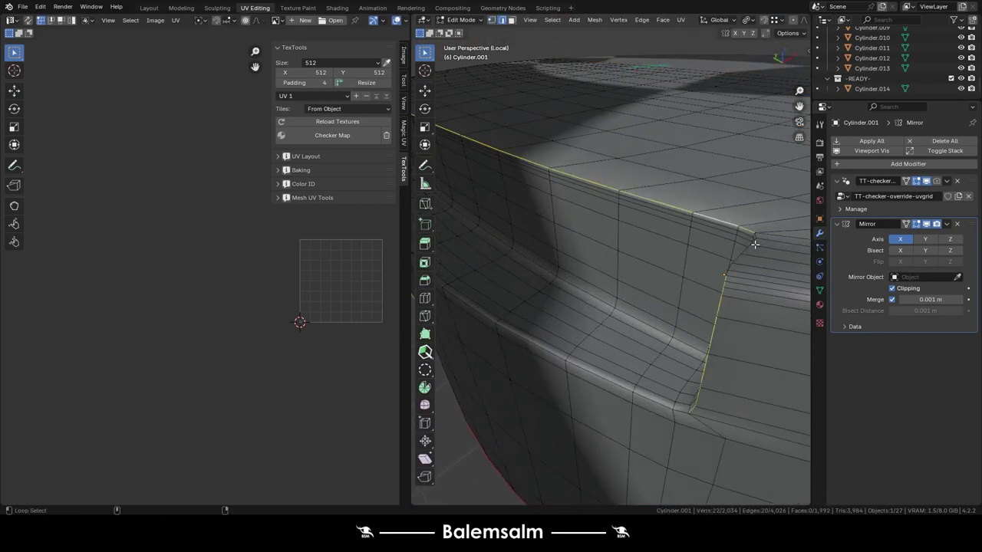
pyautogui.moveTo(445, 276); pyautogui.dragTo(477, 290, button='middle')
pyautogui.keyDown('alt'); pyautogui.click(477, 289); pyautogui.keyUp('alt')
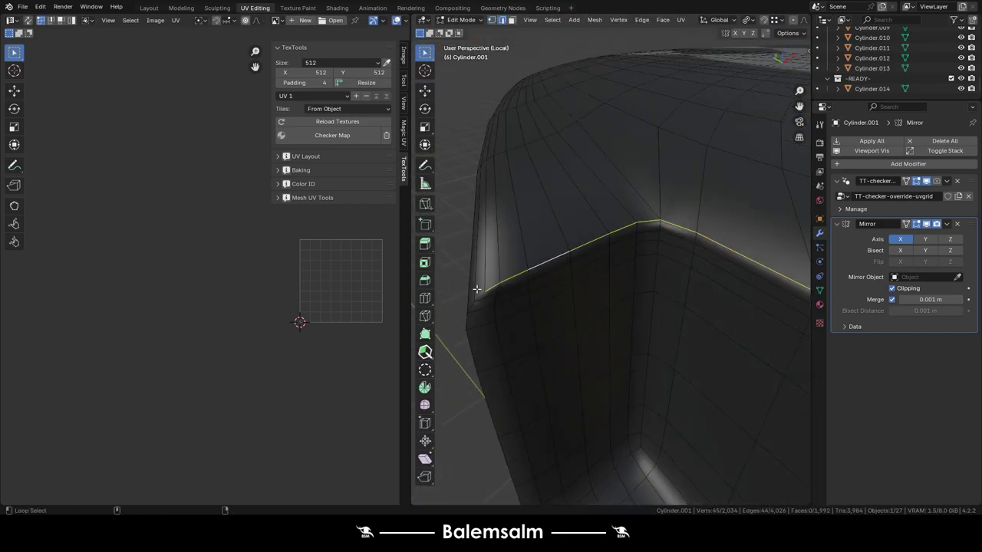
pyautogui.rightClick(550, 218)
pyautogui.click(524, 381)
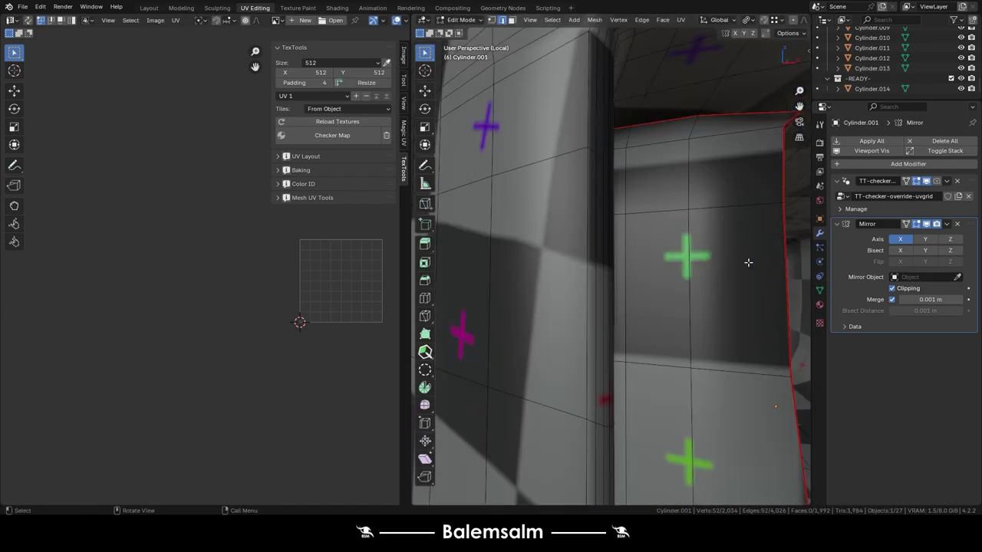
# - Mark the opening's vertical edge loop and arch-top edges as sharp with Ctrl+E
pyautogui.moveTo(748, 262); pyautogui.dragTo(615, 126, button='middle')
pyautogui.keyDown('alt'); pyautogui.click(614, 126); pyautogui.keyUp('alt')
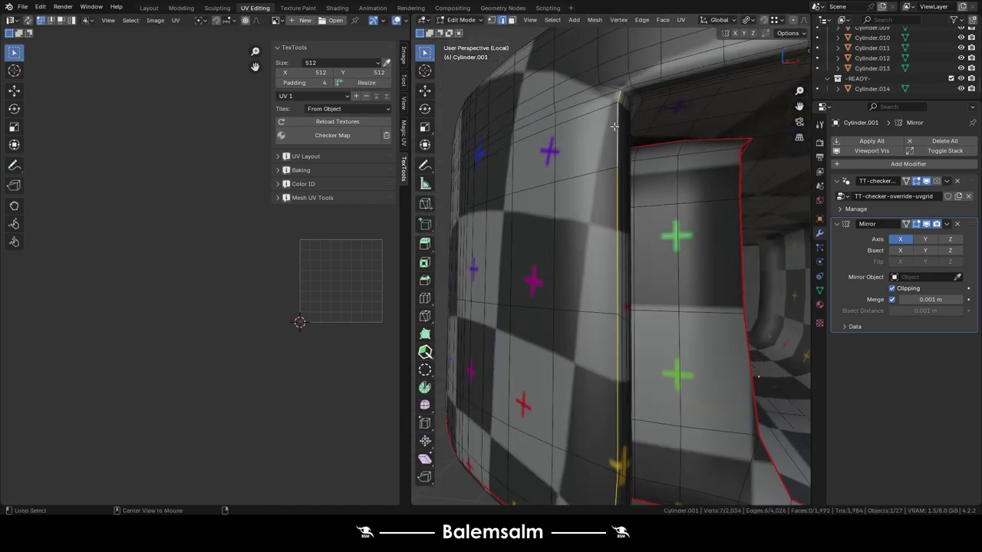
pyautogui.keyDown('ctrl'); pyautogui.click(641, 84); pyautogui.keyUp('ctrl')
pyautogui.moveTo(640, 85)
pyautogui.mouseDown(button='middle')
pyautogui.moveTo(568, 234)
pyautogui.moveTo(606, 250)
pyautogui.moveTo(606, 121)
pyautogui.mouseUp(button='middle')
pyautogui.hotkey('ctrl', 'e')
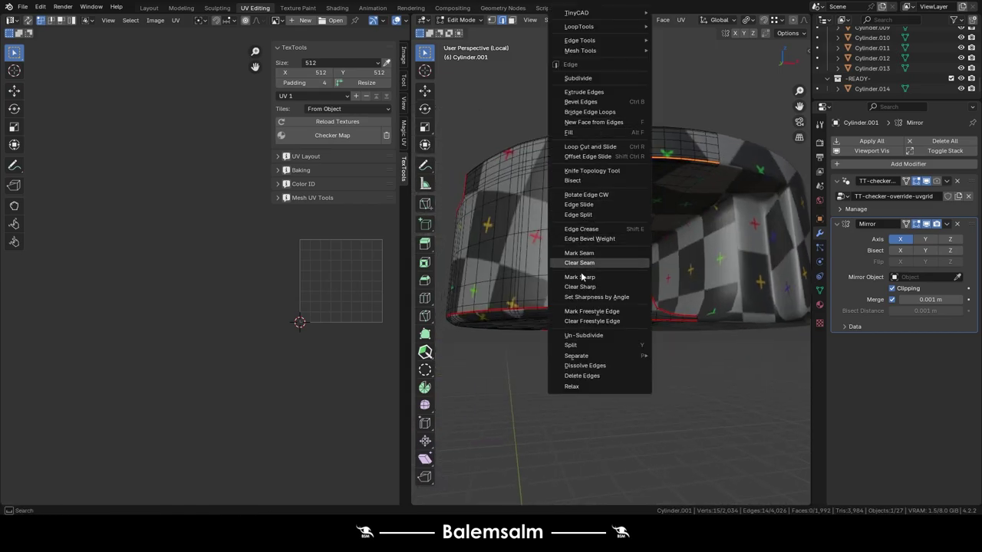
pyautogui.click(582, 277)
# - Select another edge loop near the opening and mark it sharp
pyautogui.moveTo(582, 276)
pyautogui.mouseDown(button='middle')
pyautogui.moveTo(454, 251)
pyautogui.moveTo(768, 254)
pyautogui.mouseUp(button='middle')
pyautogui.keyDown('alt'); pyautogui.click(670, 244); pyautogui.keyUp('alt')
pyautogui.press('n')
pyautogui.scroll(-5, 768, 254)
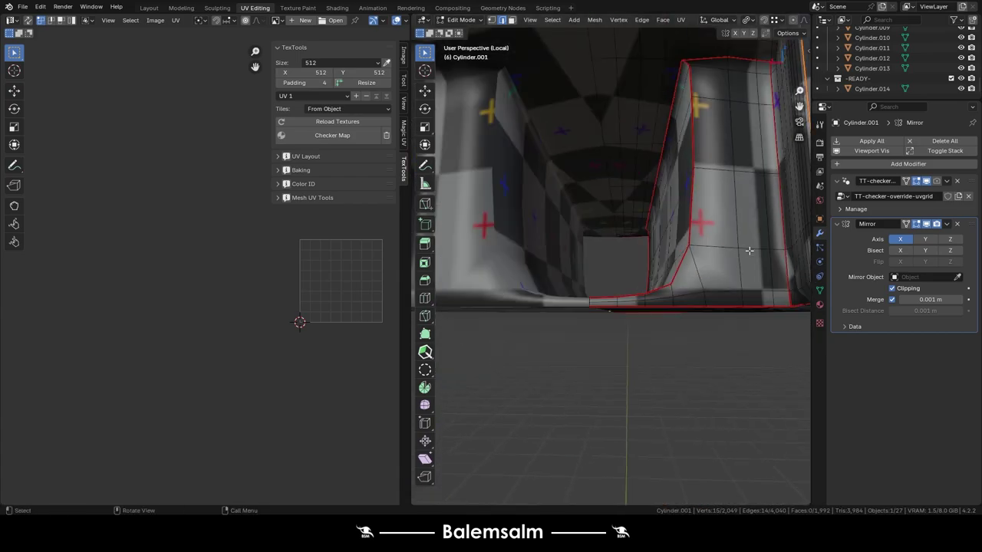
pyautogui.hotkey('ctrl', 'e')
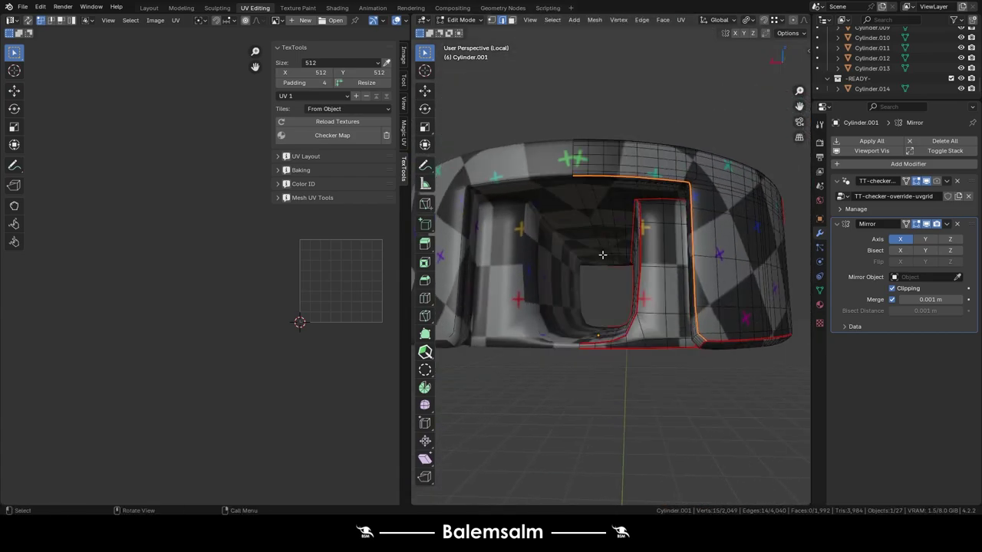
pyautogui.click(591, 278)
pyautogui.moveTo(591, 278)
pyautogui.mouseDown(button='middle')
pyautogui.moveTo(626, 282)
pyautogui.moveTo(646, 212)
pyautogui.mouseUp(button='middle')
# - Mark the chosen opening edges as seams, toggling out of Edit Mode to check the checker map
pyautogui.press('Tab')
pyautogui.press('Tab')
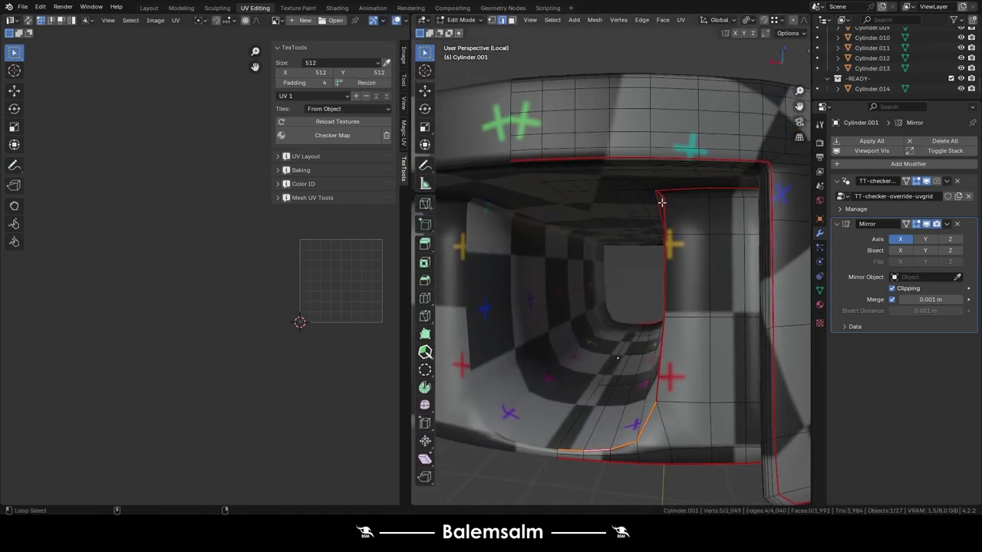
pyautogui.hotkey('ctrl', 'e')
pyautogui.click(622, 254)
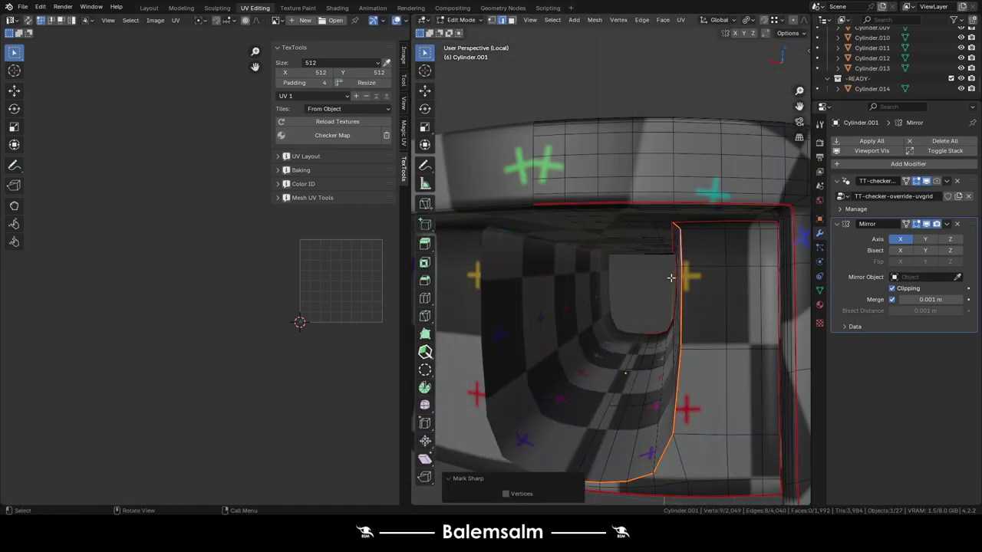
pyautogui.press('Tab')
pyautogui.moveTo(622, 254); pyautogui.dragTo(683, 300, button='middle')
pyautogui.press('Tab')
pyautogui.moveTo(602, 291)
pyautogui.mouseDown(button='middle')
pyautogui.moveTo(540, 246)
pyautogui.moveTo(509, 285)
pyautogui.mouseUp(button='middle')
pyautogui.click(564, 262)
pyautogui.press('Tab')
# - Re-enter Edit Mode, view the whole cylinder, and collapse the TT-checker modifier settings
pyautogui.press('Tab')
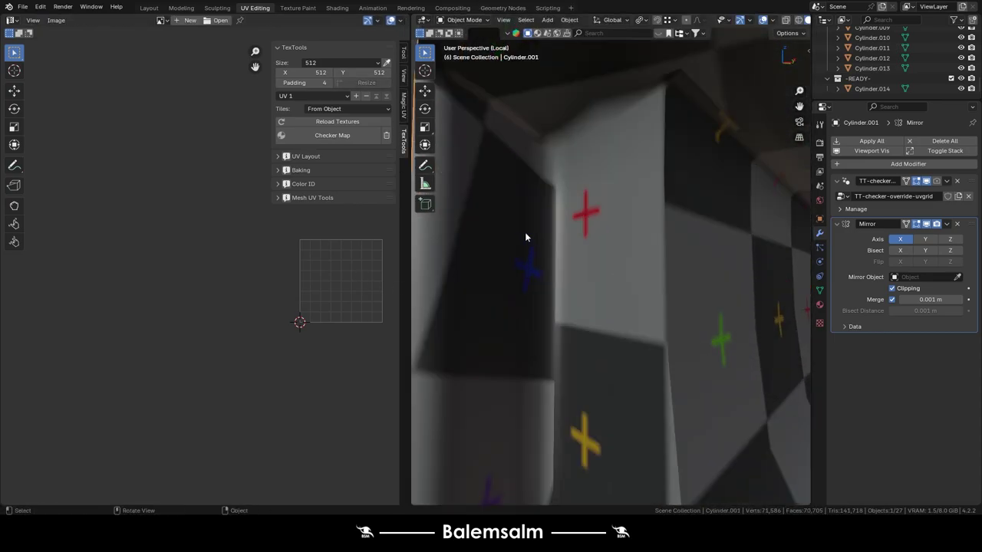
pyautogui.moveTo(526, 235); pyautogui.dragTo(559, 244, button='middle')
pyautogui.press('Tab')
pyautogui.scroll(-5, 559, 244)
pyautogui.moveTo(629, 336); pyautogui.dragTo(629, 263, button='middle')
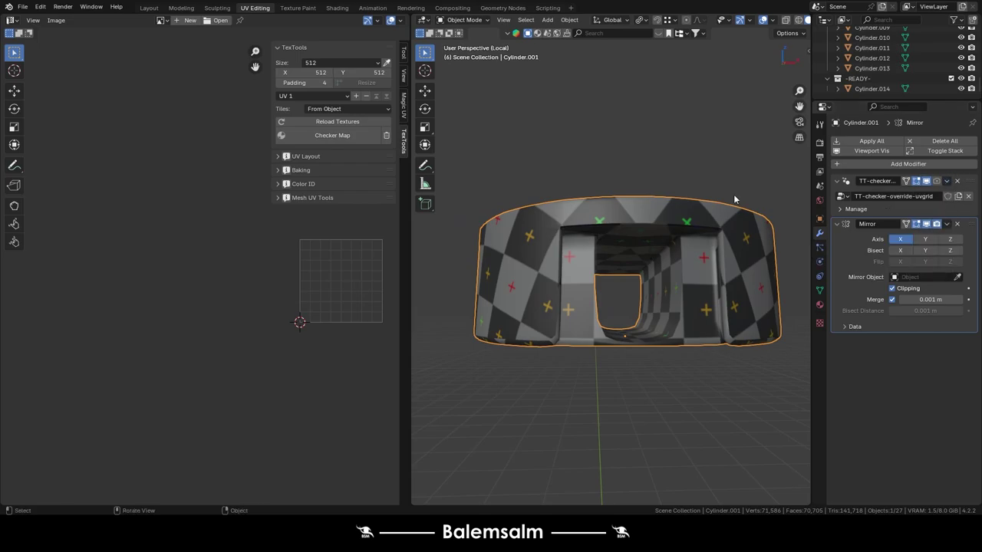
pyautogui.moveTo(734, 199); pyautogui.dragTo(798, 230, button='middle')
pyautogui.click(836, 181)
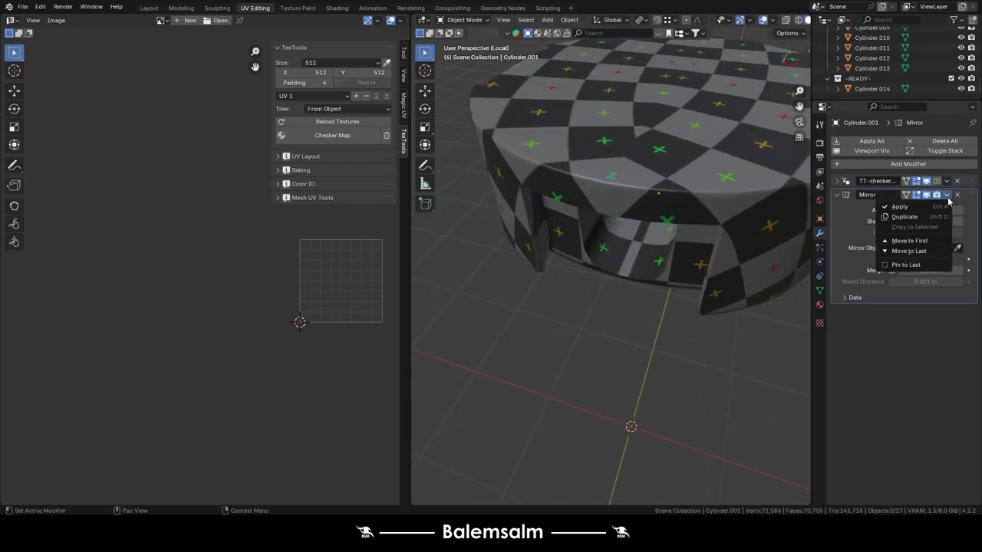
# - Apply the Mirror modifier, unwrap the whole mesh, then select the seam-bounded outer ring
pyautogui.click(591, 211)
pyautogui.press('u')
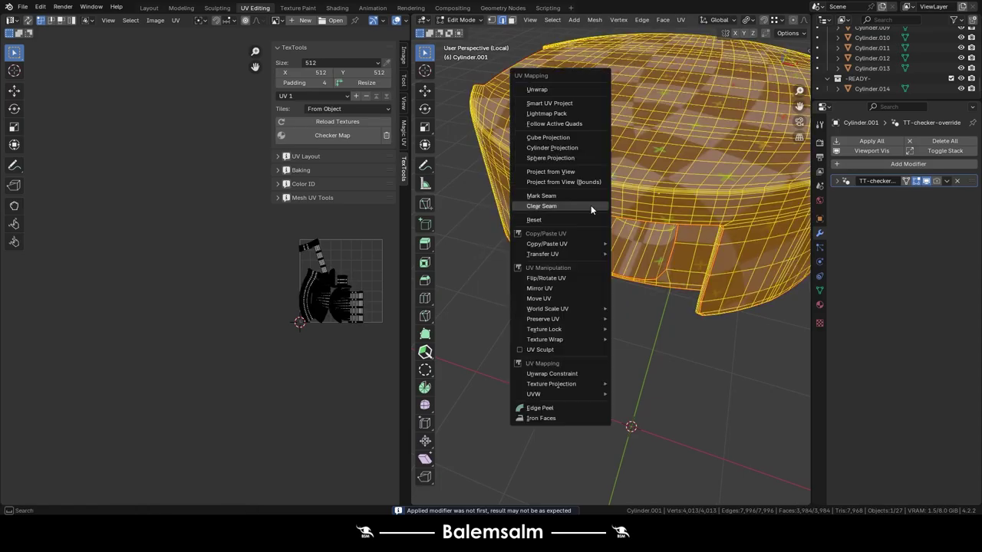
pyautogui.click(591, 205)
pyautogui.press('Tab')
pyautogui.press('Tab')
pyautogui.scroll(5, 575, 202)
pyautogui.hotkey('alt', 'a')
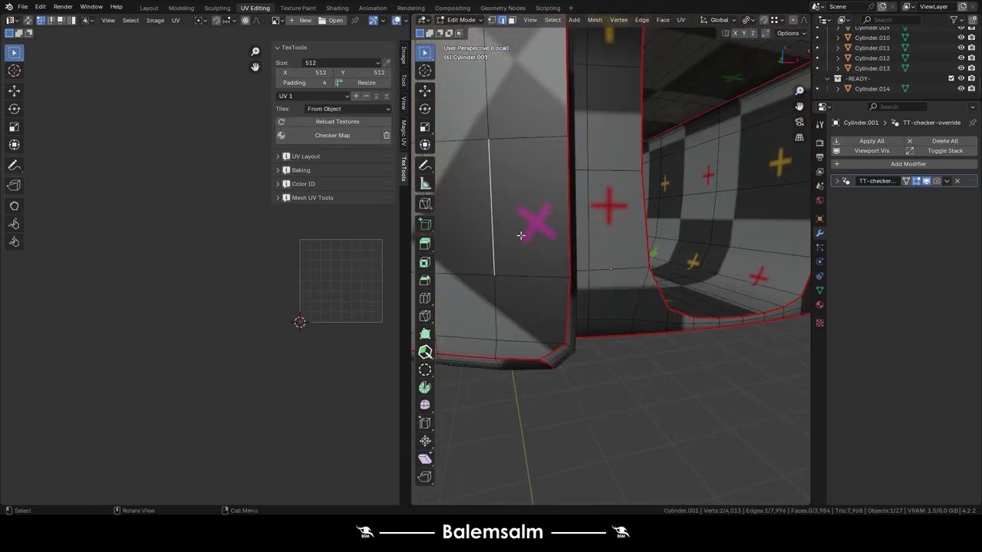
pyautogui.scroll(-6, 529, 222)
pyautogui.press('l')
# - Select the top rim edge loop and remove stray edges with circle select
pyautogui.moveTo(629, 215); pyautogui.dragTo(631, 270, button='middle')
pyautogui.scroll(2, 630, 271)
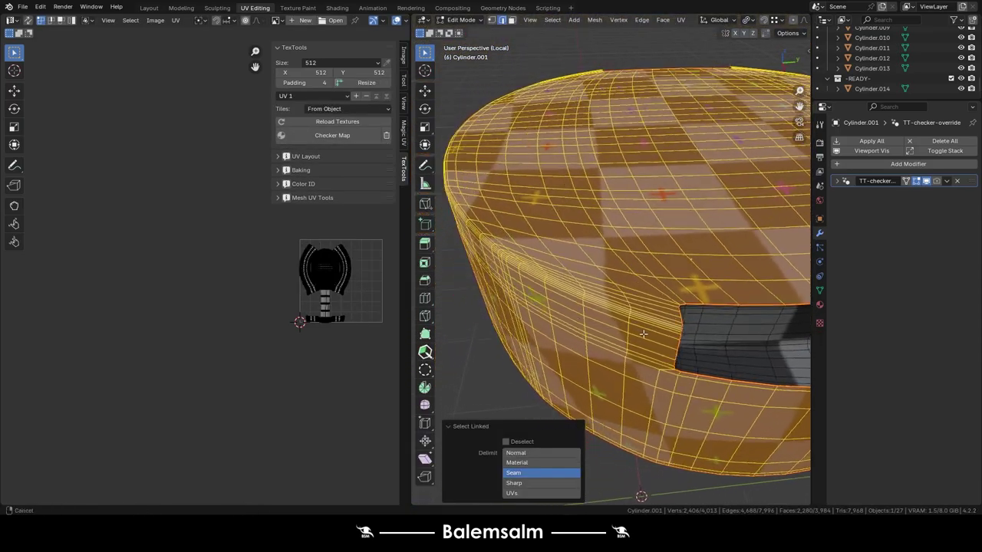
pyautogui.scroll(3, 632, 287)
pyautogui.scroll(2, 635, 303)
pyautogui.keyDown('alt'); pyautogui.click(637, 313); pyautogui.keyUp('alt')
pyautogui.scroll(3, 637, 313)
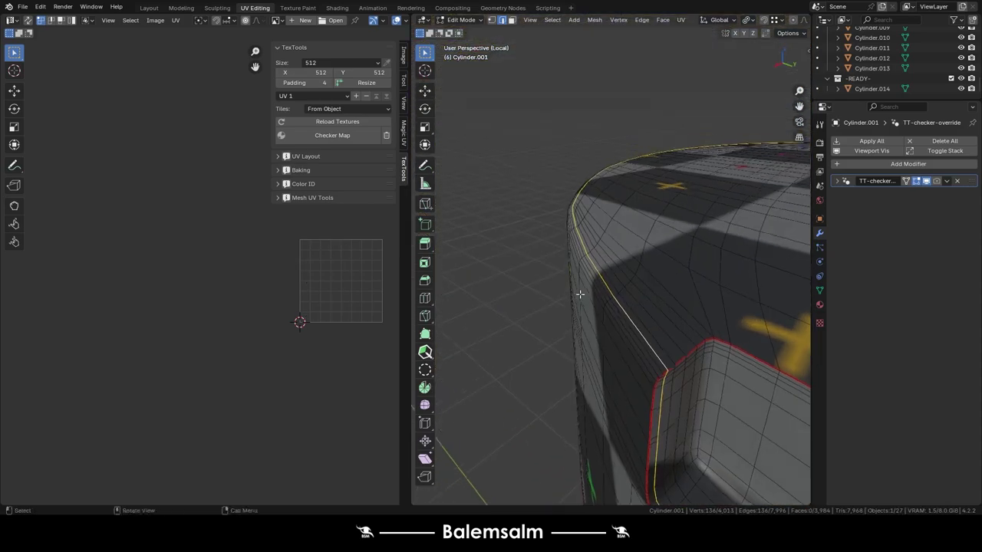
pyautogui.moveTo(613, 291); pyautogui.dragTo(473, 222, button='middle')
pyautogui.scroll(2, 476, 215)
pyautogui.press('c')
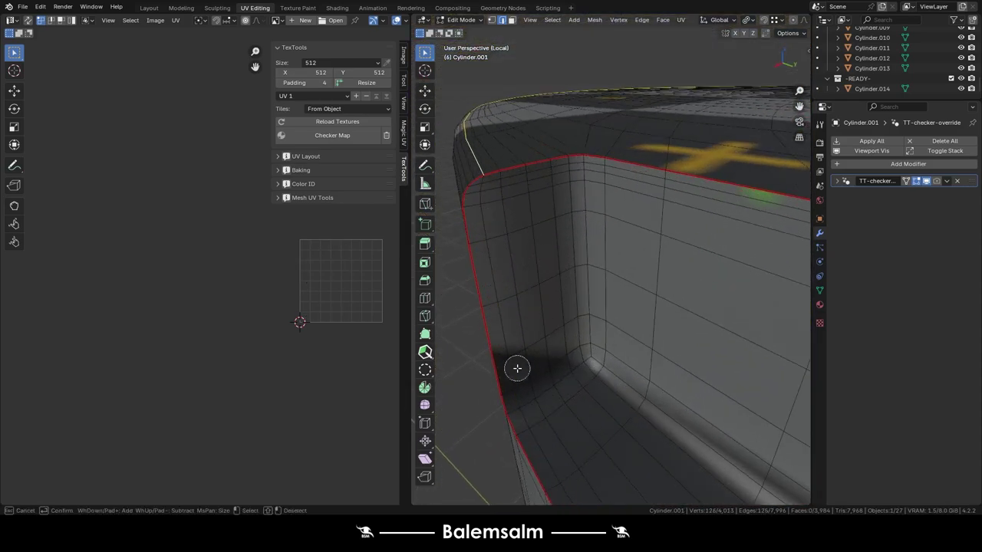
pyautogui.moveTo(517, 368)
pyautogui.mouseDown(button='middle')
pyautogui.moveTo(591, 390)
pyautogui.moveTo(602, 257)
pyautogui.mouseUp(button='middle')
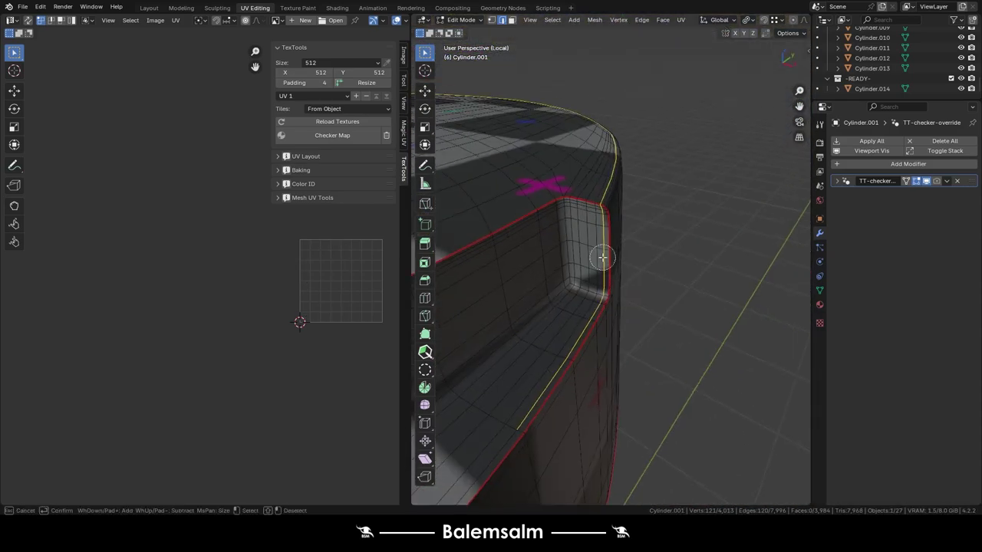
pyautogui.press('Escape')
# - Refine the rim selection at the inner corner with another circle select
pyautogui.scroll(-5, 537, 391)
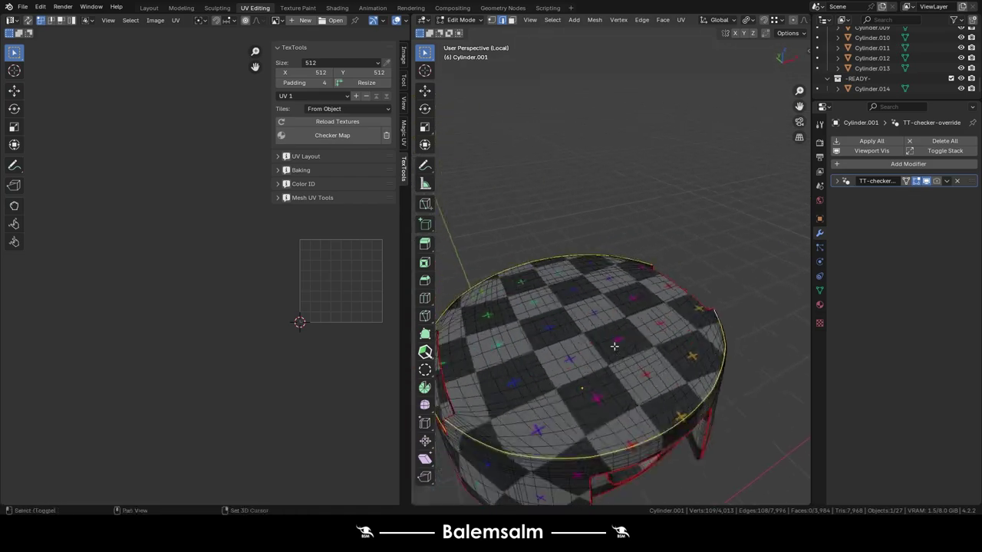
pyautogui.scroll(5, 613, 347)
pyautogui.moveTo(613, 347); pyautogui.dragTo(606, 329, button='middle')
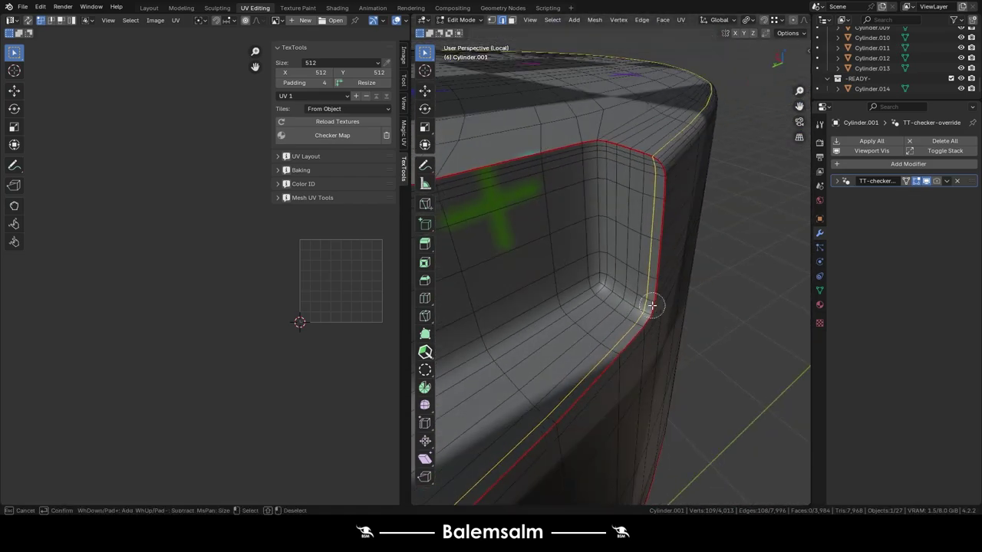
pyautogui.moveTo(574, 388); pyautogui.dragTo(732, 384, button='middle')
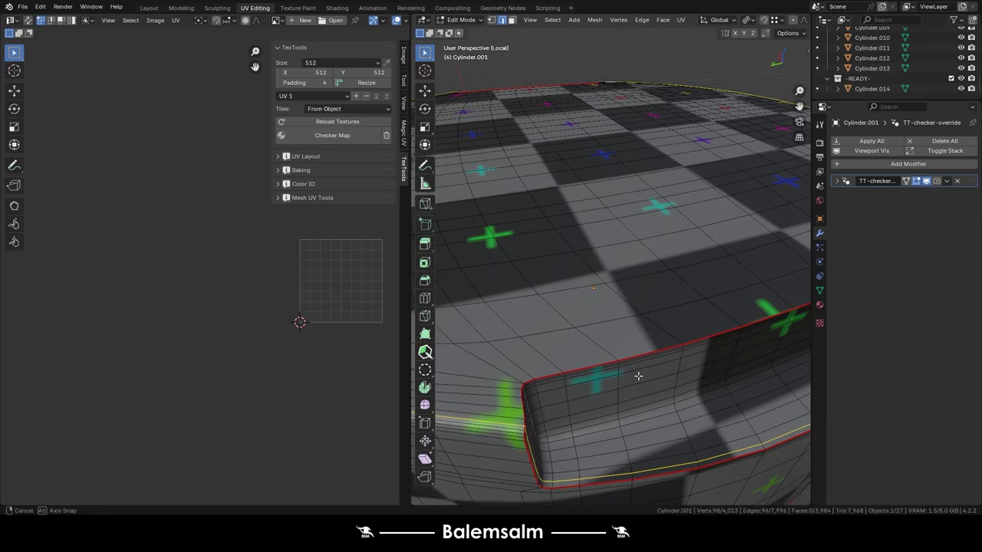
pyautogui.moveTo(454, 352); pyautogui.dragTo(620, 386, button='middle')
pyautogui.press('c')
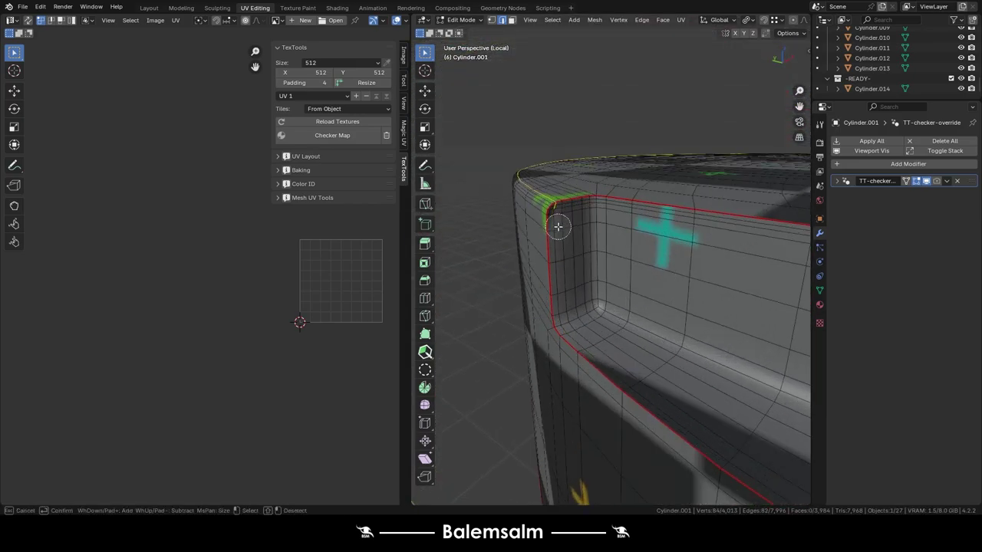
pyautogui.press('Escape')
# - Grow the selection to the seam-bounded shell and bring up its UV options
pyautogui.moveTo(551, 221); pyautogui.dragTo(570, 329, button='middle')
pyautogui.scroll(-5, 560, 276)
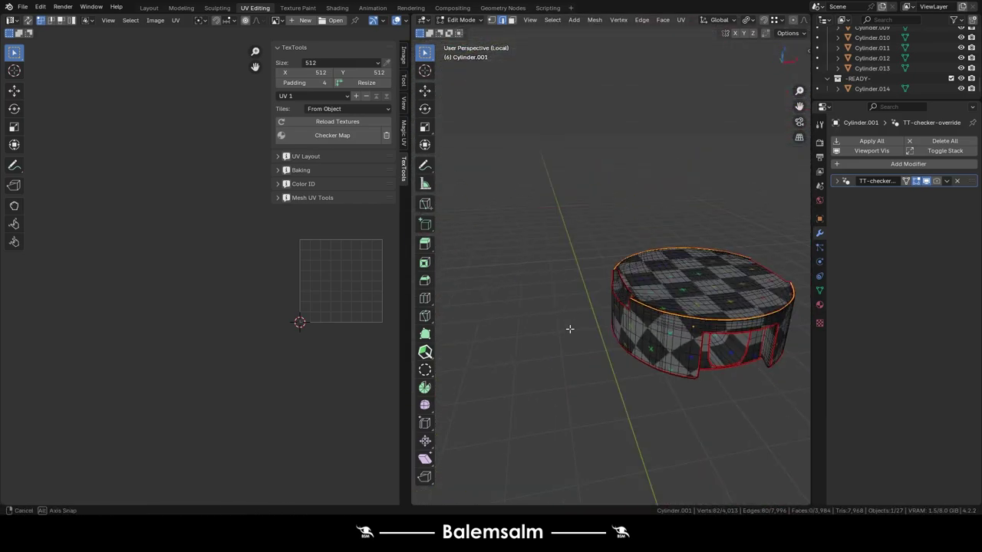
pyautogui.scroll(5, 564, 339)
pyautogui.moveTo(675, 204); pyautogui.dragTo(569, 247, button='middle')
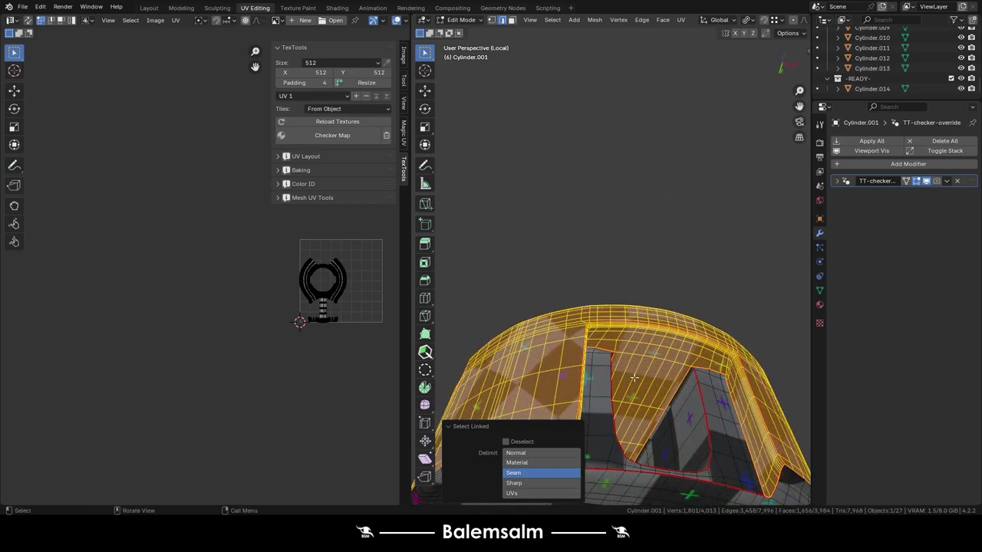
pyautogui.press('a')
pyautogui.rightClick(307, 356)
# - Re-project Cylinder.001's whole mesh into UV islands and check the checkered rim
pyautogui.click(253, 326)
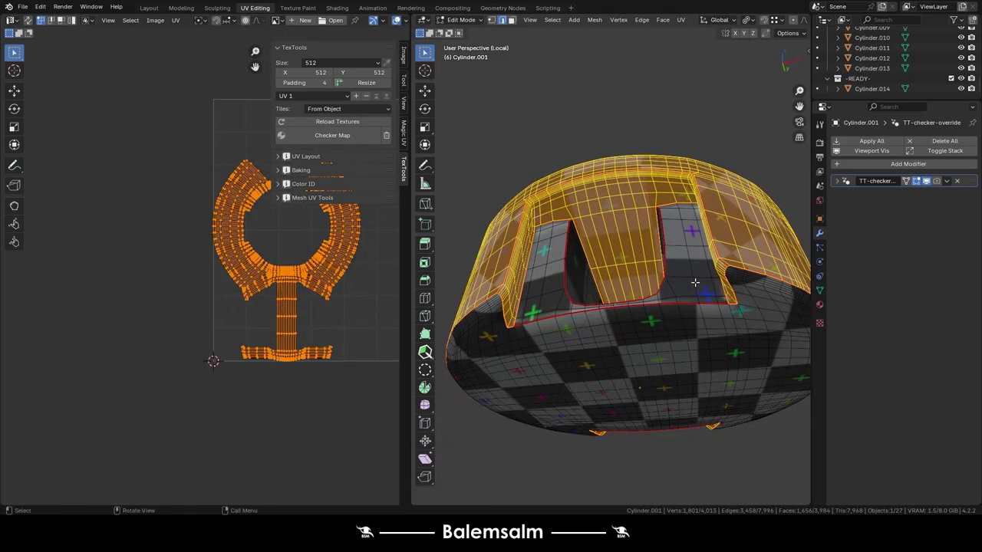
pyautogui.press('a')
pyautogui.click(607, 244)
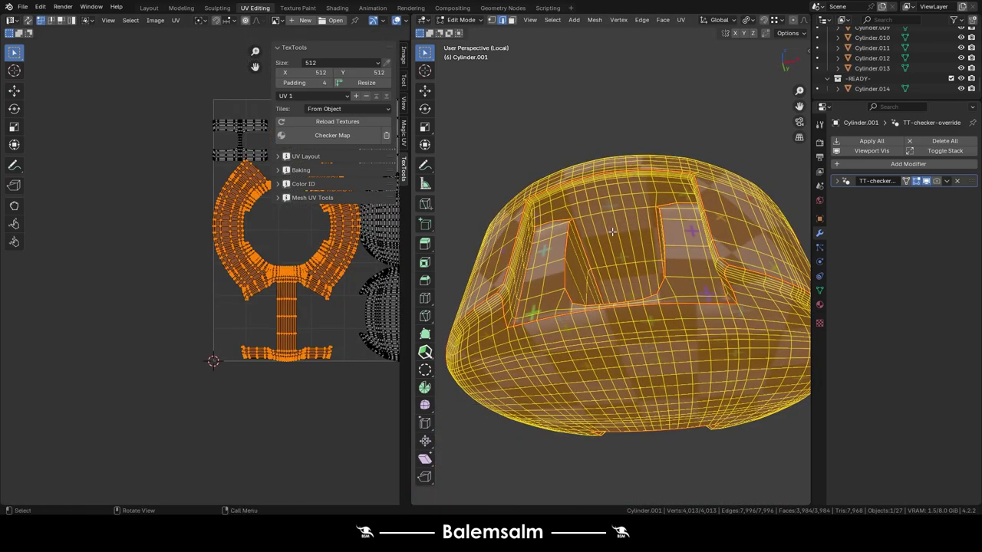
pyautogui.press('Tab')
pyautogui.scroll(4, 618, 248)
pyautogui.moveTo(618, 248); pyautogui.dragTo(485, 329, button='middle')
pyautogui.scroll(-3, 486, 328)
# - Select Cylinder.001's seam-bounded outer shell, then leave Edit Mode and exit Local view
pyautogui.press('Tab')
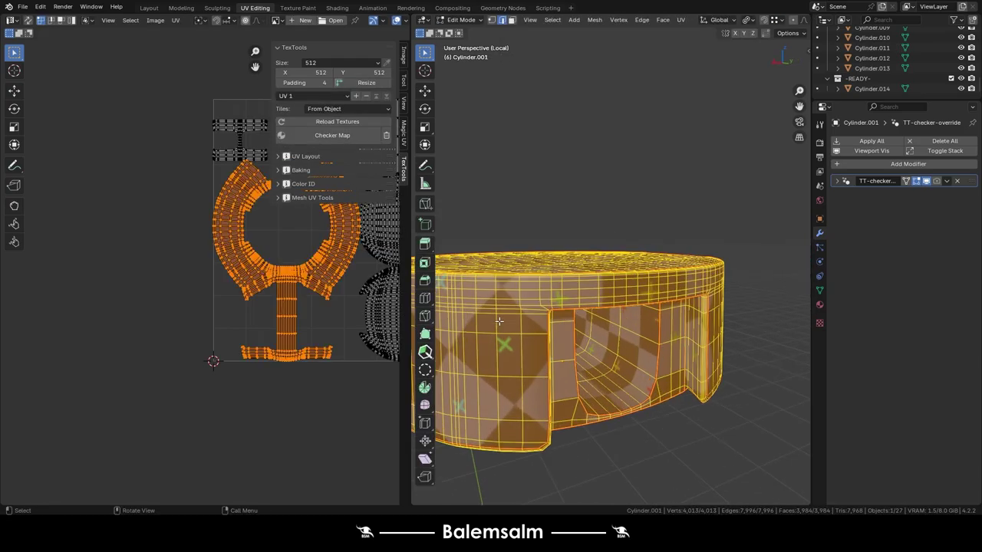
pyautogui.hotkey('alt', 'a')
pyautogui.hotkey('ctrl', 'l')
pyautogui.press('Tab')
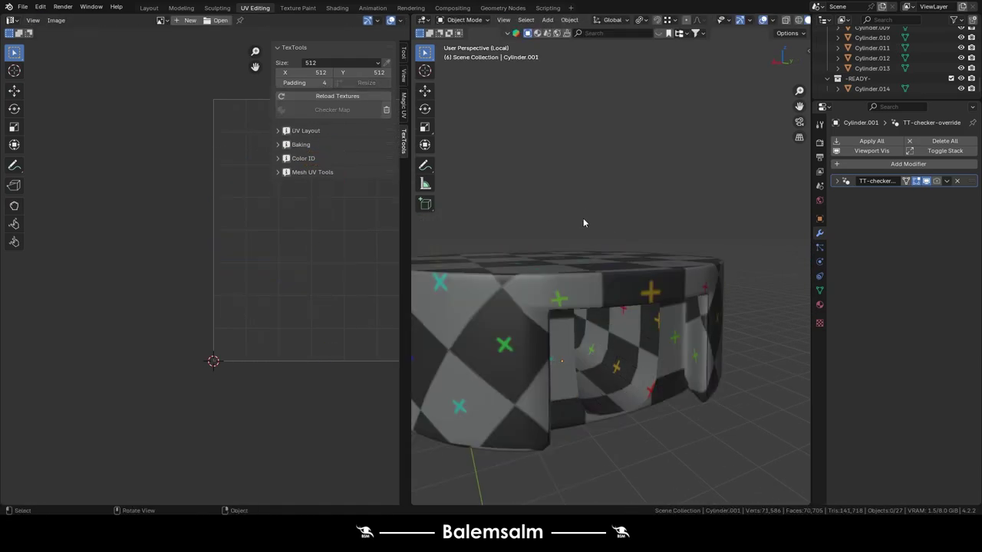
pyautogui.press('KP_Divide')
# - Isolate Cylinder.003, unwrap it, and pack its UV islands
pyautogui.click(687, 383)
pyautogui.press('KP_Divide')
pyautogui.press('Tab')
pyautogui.press('u')
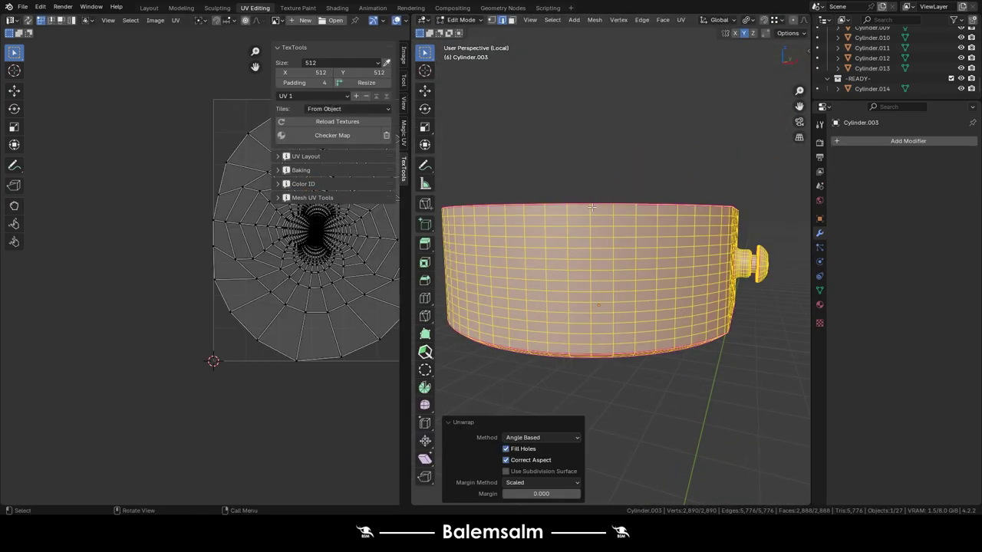
pyautogui.press('Tab')
pyautogui.press('Tab')
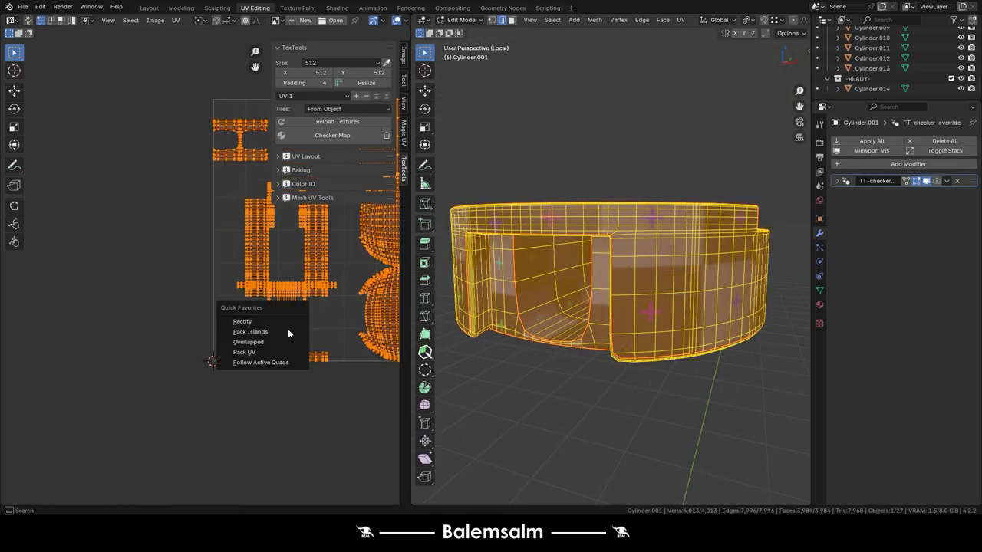
pyautogui.click(288, 332)
# - Inspect the cap's checker map, then select all and pack its UVs again
pyautogui.press('Tab')
pyautogui.moveTo(583, 322)
pyautogui.mouseDown(button='middle')
pyautogui.moveTo(740, 277)
pyautogui.moveTo(627, 313)
pyautogui.mouseUp(button='middle')
pyautogui.press('Tab')
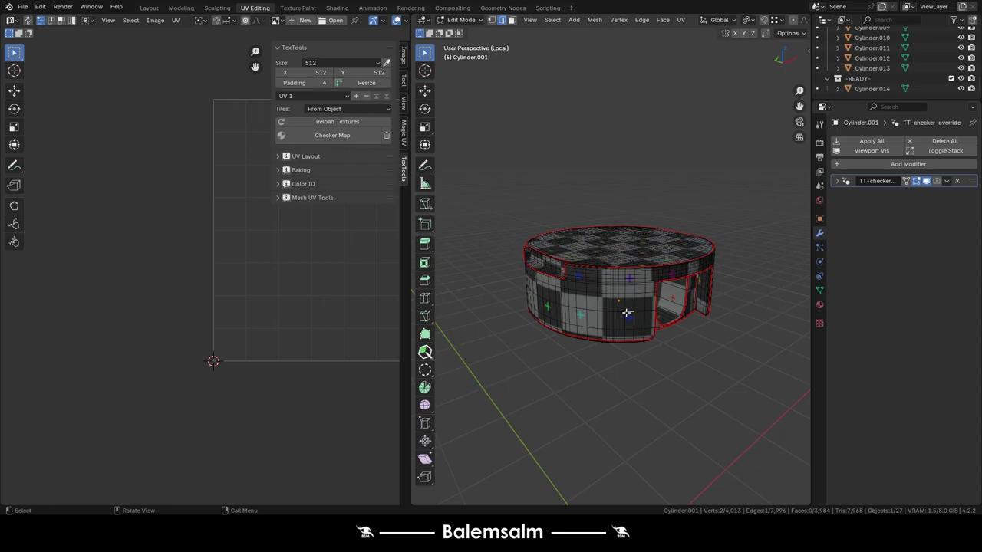
pyautogui.scroll(5, 378, 297)
pyautogui.press('a')
pyautogui.rightClick(317, 330)
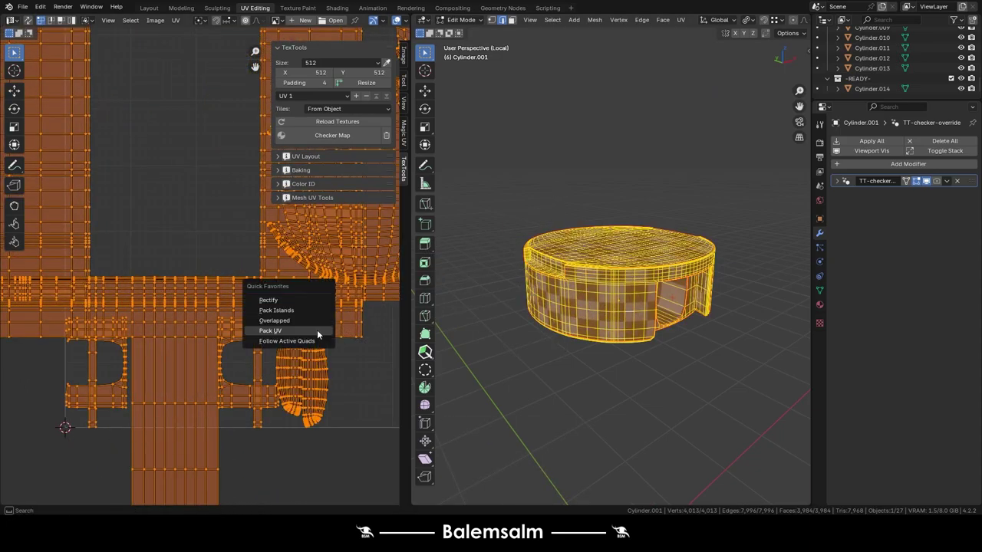
pyautogui.click(317, 330)
pyautogui.press('Tab')
pyautogui.moveTo(689, 291); pyautogui.dragTo(639, 184, button='middle')
pyautogui.moveTo(760, 316)
pyautogui.mouseDown(button='middle')
pyautogui.moveTo(688, 269)
pyautogui.moveTo(589, 272)
pyautogui.mouseUp(button='middle')
pyautogui.press('Tab')
pyautogui.press('Tab')
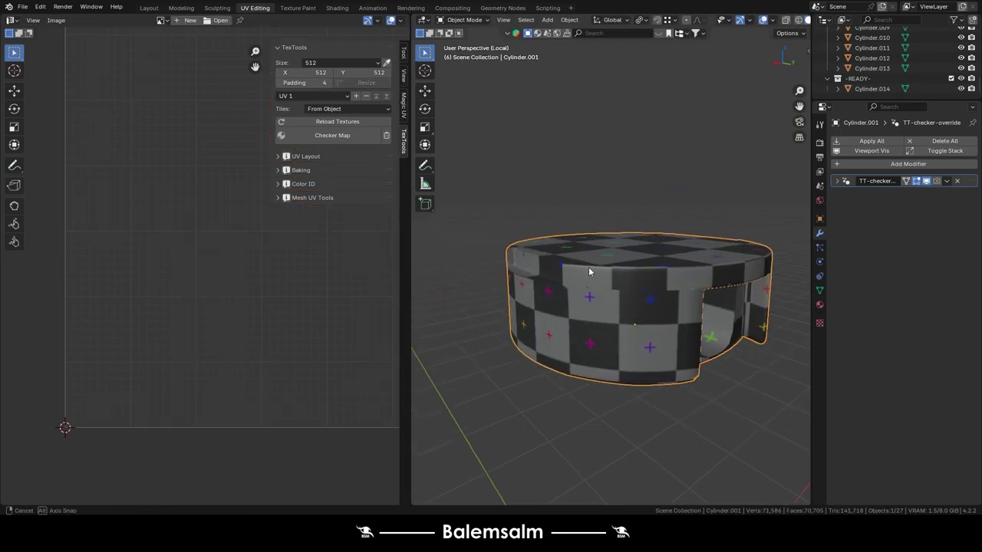
# - Remove the checker texture, move the finished part into READY, and hide that collection
pyautogui.click(386, 135)
pyautogui.press('KP_Divide')
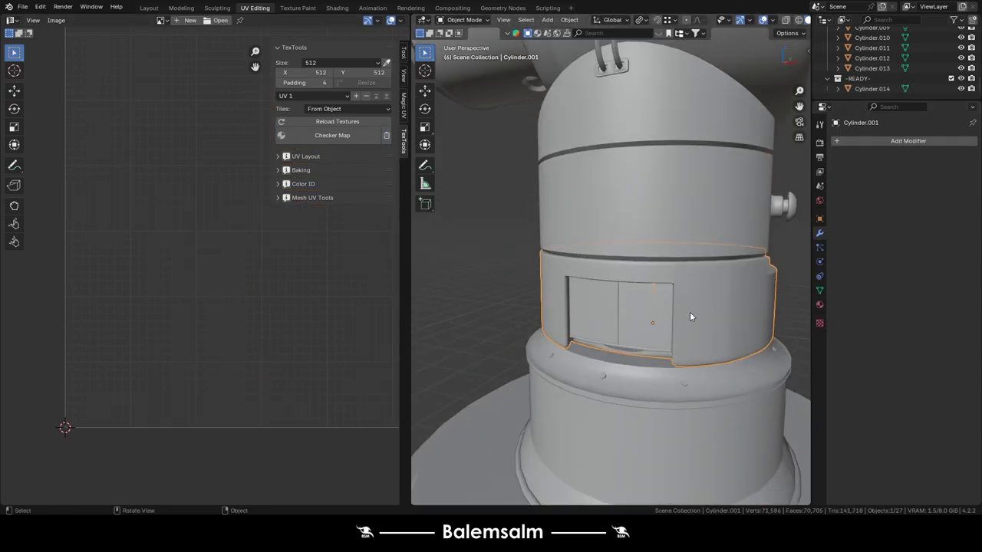
pyautogui.press('m')
pyautogui.click(868, 330)
pyautogui.press('m')
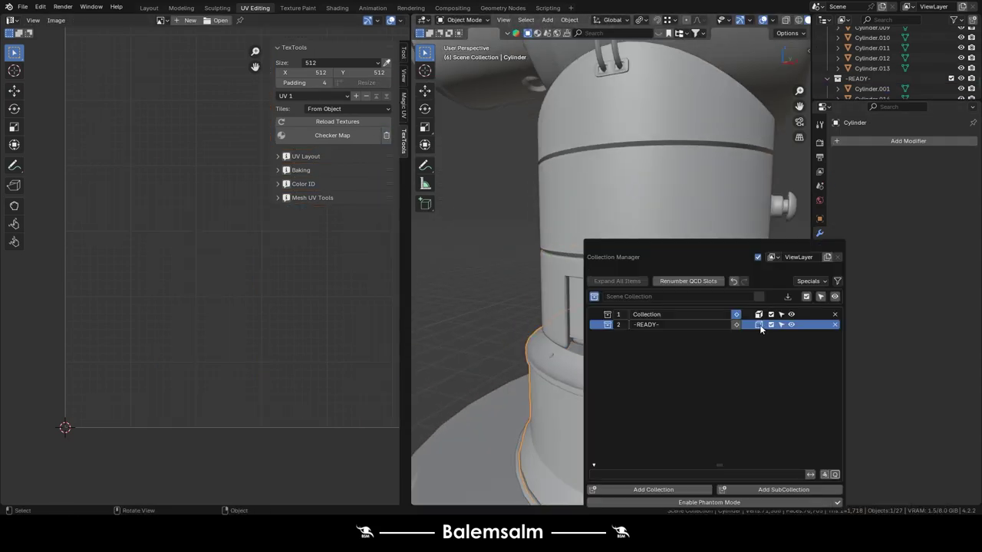
pyautogui.click(759, 325)
pyautogui.press('KP_Decimal')
# - Select the door panels piece, Cylinder.004
pyautogui.click(958, 80)
pyautogui.scroll(-5, 598, 354)
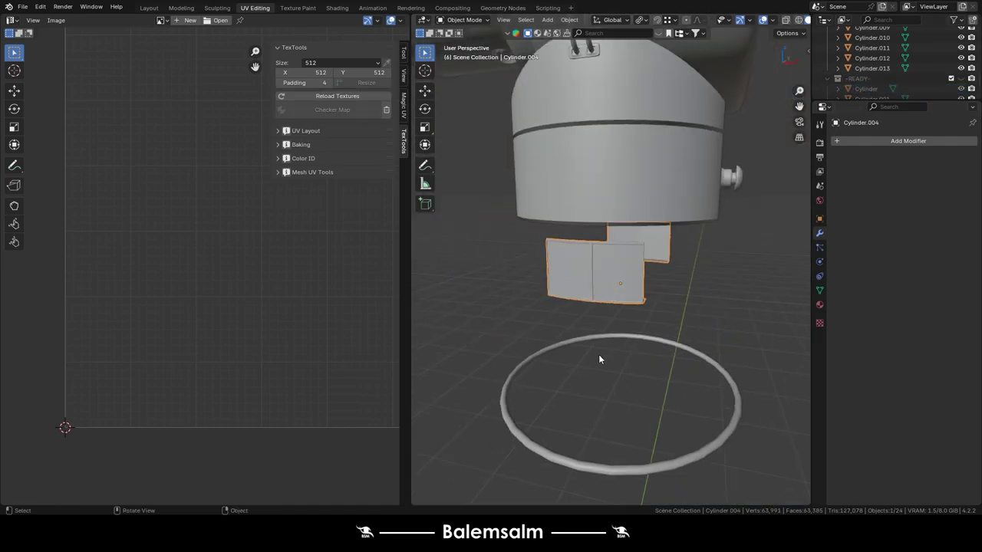
pyautogui.scroll(5, 636, 159)
pyautogui.click(636, 160)
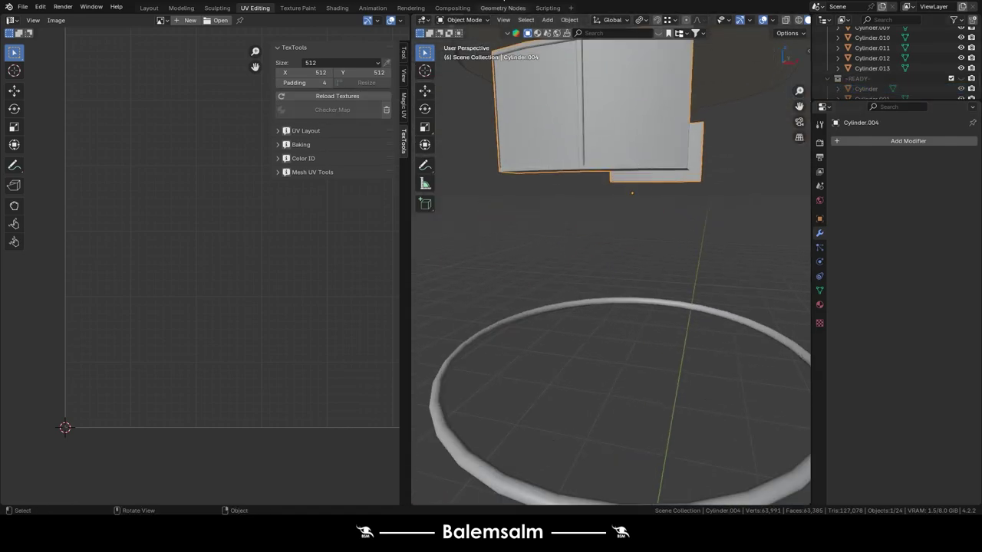
# - Enter Edit Mode on Cylinder.004 and select the door faces from the Front Ortho view
pyautogui.press('Tab')
pyautogui.scroll(4, 587, 241)
pyautogui.scroll(-3, 601, 270)
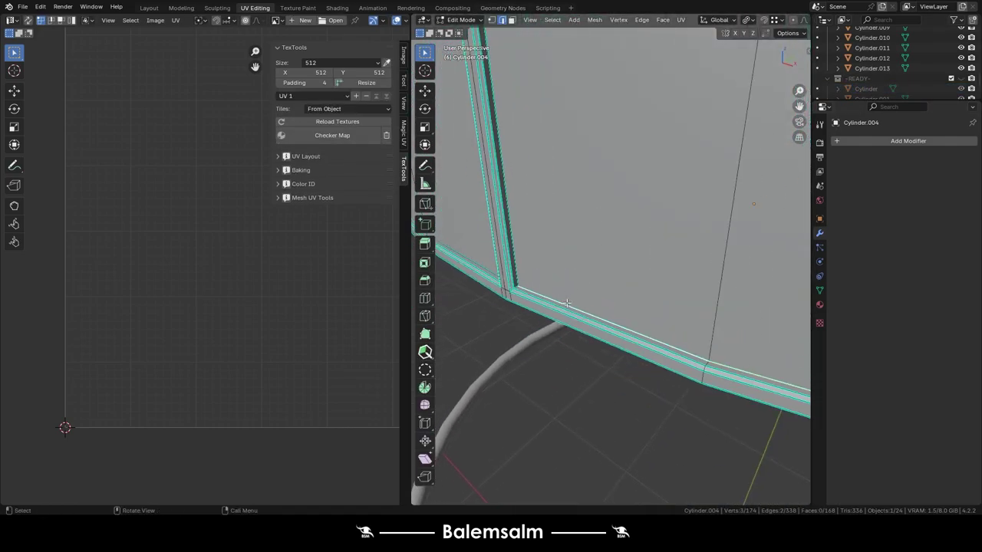
pyautogui.scroll(-3, 600, 271)
pyautogui.click(606, 276)
pyautogui.moveTo(606, 276); pyautogui.dragTo(615, 250, button='middle')
pyautogui.press('`')
pyautogui.click(611, 243)
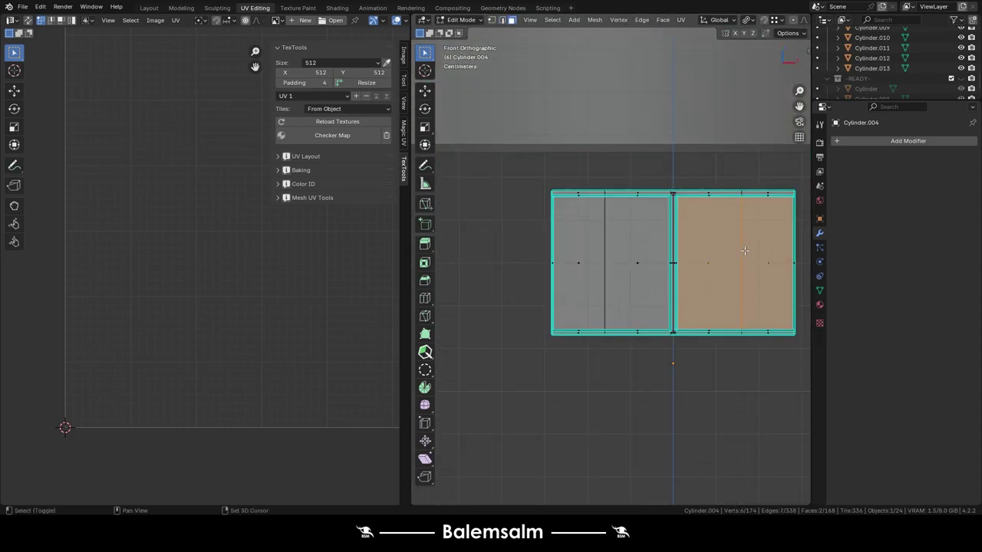
pyautogui.click(716, 231)
pyautogui.scroll(1, 698, 223)
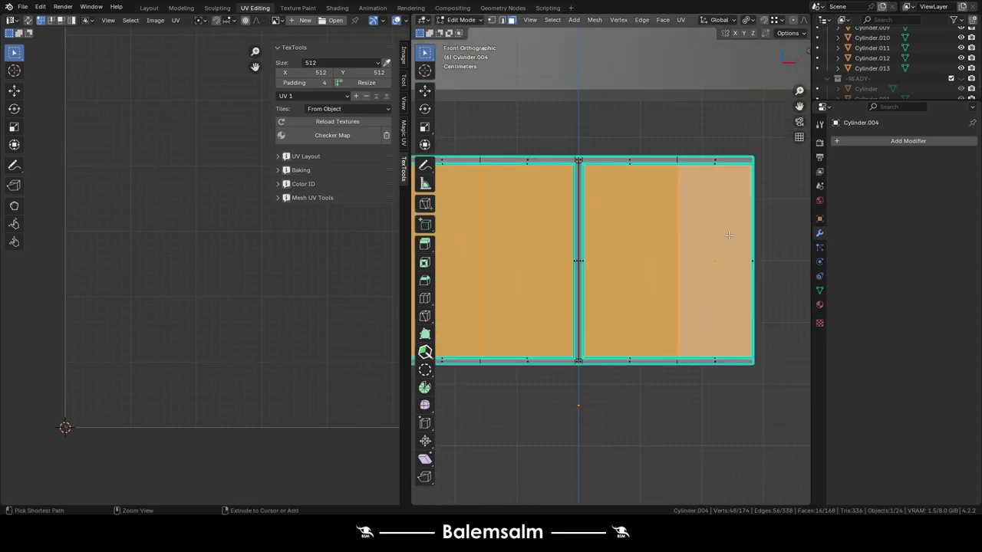
pyautogui.moveTo(634, 268); pyautogui.dragTo(633, 268)
pyautogui.moveTo(634, 267)
pyautogui.mouseDown(button='middle')
pyautogui.moveTo(641, 340)
pyautogui.moveTo(586, 240)
pyautogui.mouseUp(button='middle')
# - Select all door faces, unwrap them and apply the TexTools checker map
pyautogui.press('a')
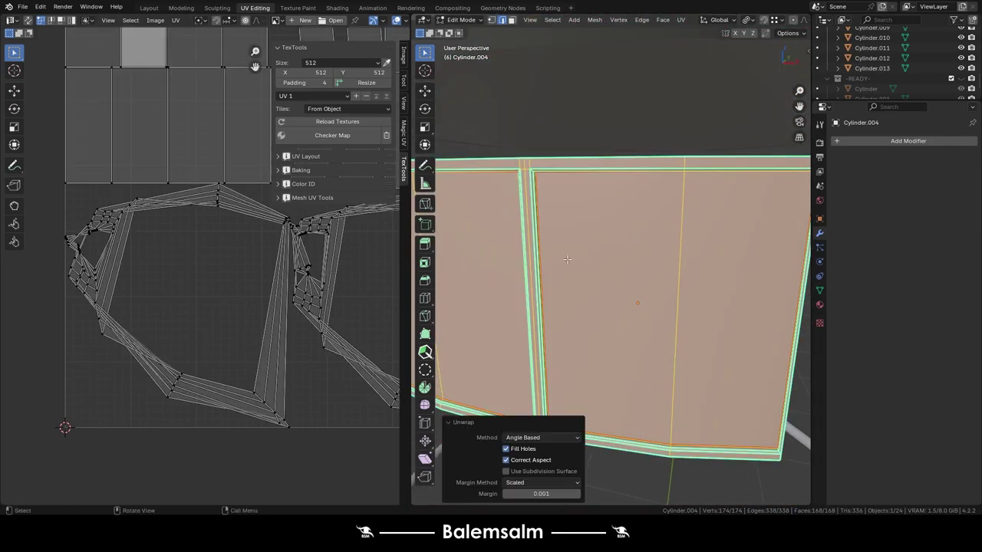
pyautogui.click(320, 140)
pyautogui.moveTo(637, 307); pyautogui.dragTo(663, 226, button='middle')
pyautogui.keyDown('alt'); pyautogui.click(646, 255); pyautogui.keyUp('alt')
pyautogui.moveTo(784, 145)
pyautogui.mouseDown(button='middle')
pyautogui.moveTo(673, 393)
pyautogui.moveTo(495, 193)
pyautogui.mouseUp(button='middle')
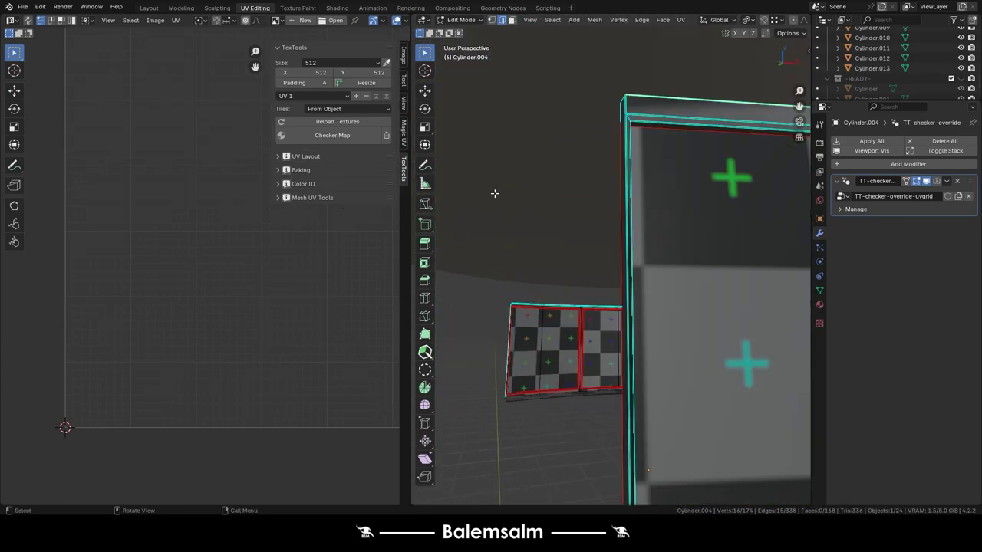
# - Orbit around the checkered door panels to inspect the texture layout
pyautogui.moveTo(626, 121)
pyautogui.mouseDown(button='middle')
pyautogui.moveTo(611, 219)
pyautogui.moveTo(640, 373)
pyautogui.moveTo(553, 285)
pyautogui.moveTo(577, 208)
pyautogui.moveTo(589, 269)
pyautogui.mouseUp(button='middle')
pyautogui.moveTo(593, 306)
pyautogui.mouseDown(button='middle')
pyautogui.moveTo(606, 394)
pyautogui.moveTo(559, 264)
pyautogui.moveTo(615, 291)
pyautogui.mouseUp(button='middle')
pyautogui.moveTo(612, 328)
pyautogui.mouseDown(button='middle')
pyautogui.moveTo(592, 384)
pyautogui.moveTo(696, 248)
pyautogui.moveTo(500, 285)
pyautogui.moveTo(598, 345)
pyautogui.mouseUp(button='middle')
pyautogui.rightClick(592, 384)
# - Return to Object Mode, clear the checker, hide the door panels and select Cylinder
pyautogui.press('Tab')
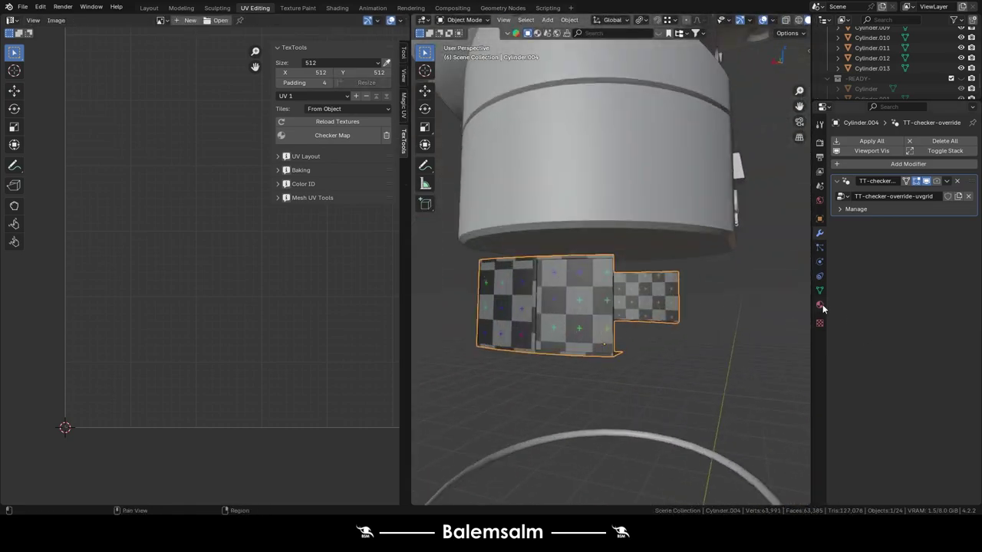
pyautogui.press('m')
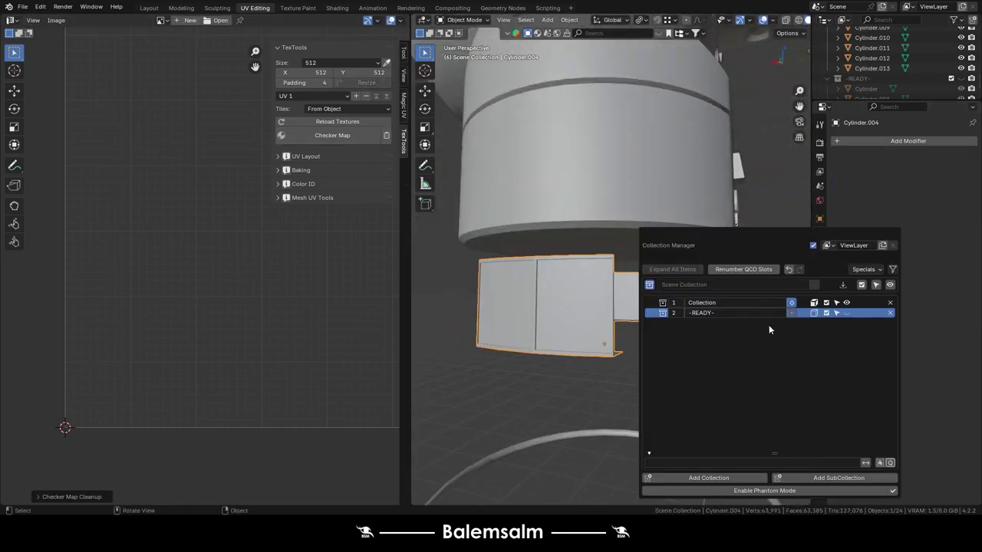
pyautogui.moveTo(736, 254); pyautogui.dragTo(707, 227, button='middle')
pyautogui.press('h')
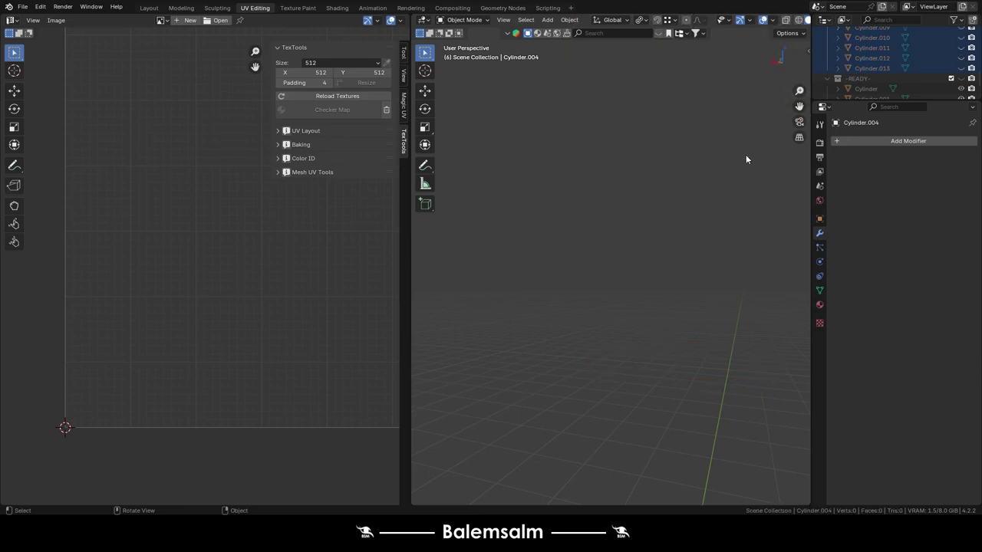
pyautogui.click(867, 88)
pyautogui.scroll(3, 567, 307)
# - Select the top cap Cylinder.001 and zoom in on its window opening
pyautogui.moveTo(585, 316); pyautogui.dragTo(610, 321, button='middle')
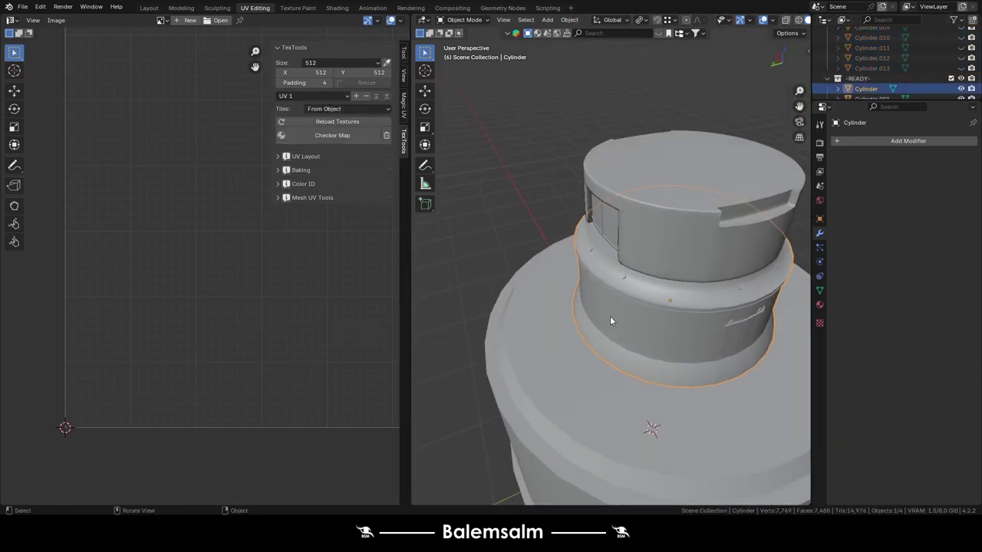
pyautogui.click(820, 306)
pyautogui.click(690, 228)
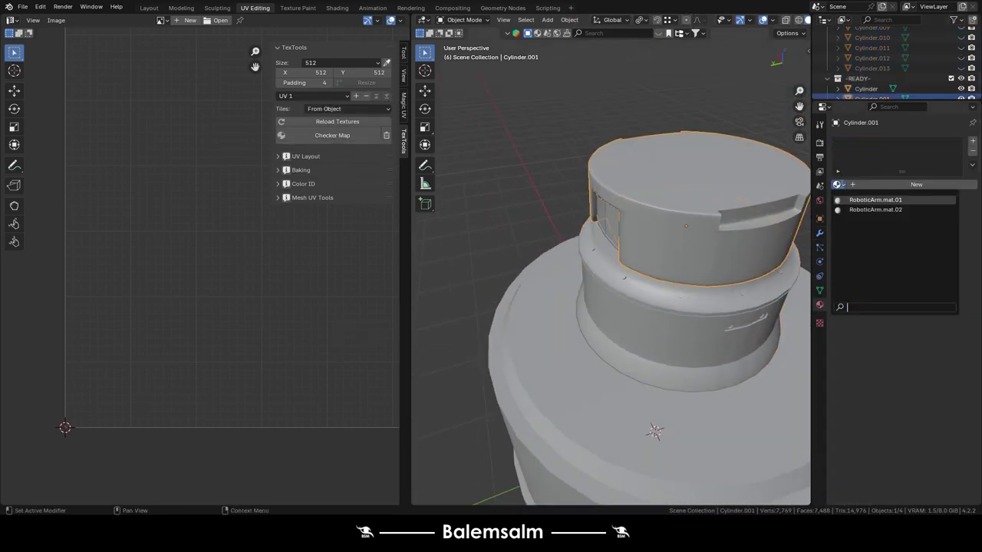
pyautogui.write('RoboticArm.mat.03')
pyautogui.click(639, 212)
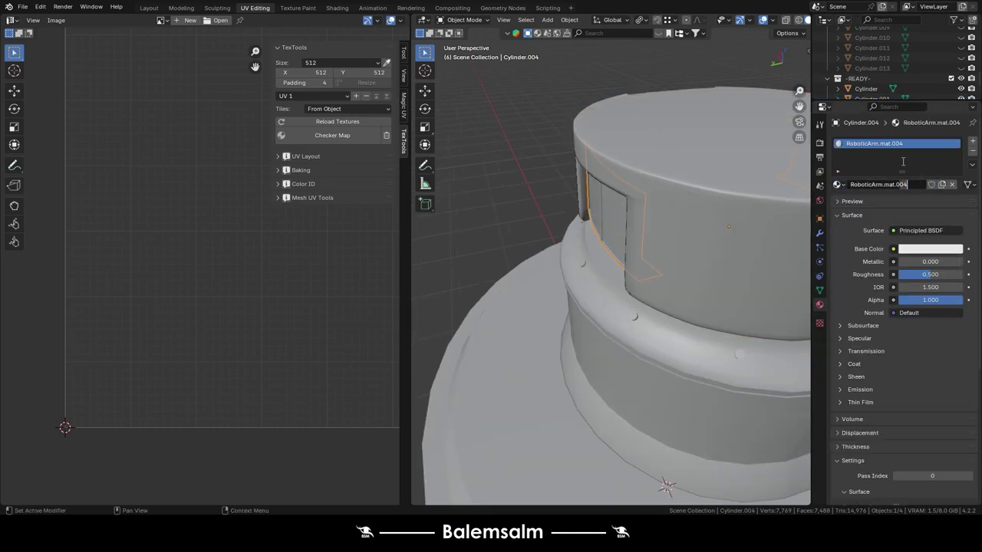
pyautogui.moveTo(767, 153)
pyautogui.mouseDown(button='middle')
pyautogui.moveTo(635, 143)
pyautogui.moveTo(718, 133)
pyautogui.mouseUp(button='middle')
pyautogui.click(717, 134)
pyautogui.scroll(3, 645, 149)
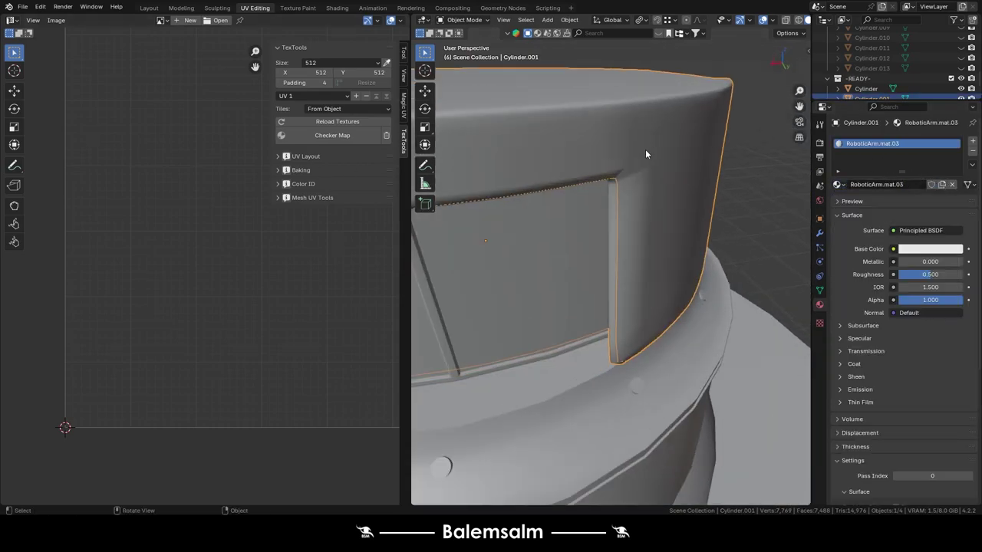
pyautogui.scroll(3, 617, 155)
pyautogui.moveTo(617, 150); pyautogui.dragTo(531, 167, button='middle')
# - Mark the window opening's border edges sharp on Cylinder.001
pyautogui.press('Tab')
pyautogui.hotkey('alt', 'a')
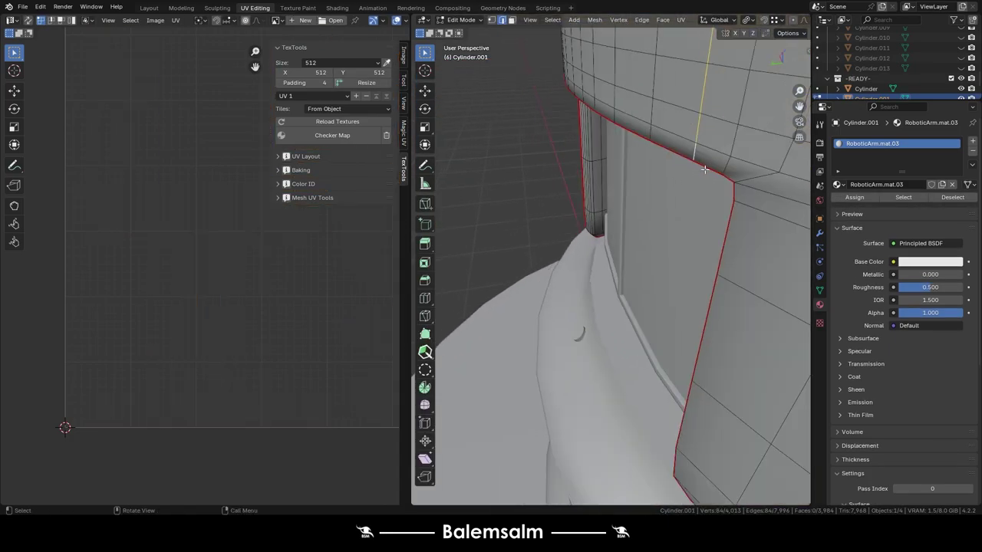
pyautogui.press('u')
pyautogui.rightClick(546, 316)
pyautogui.click(547, 315)
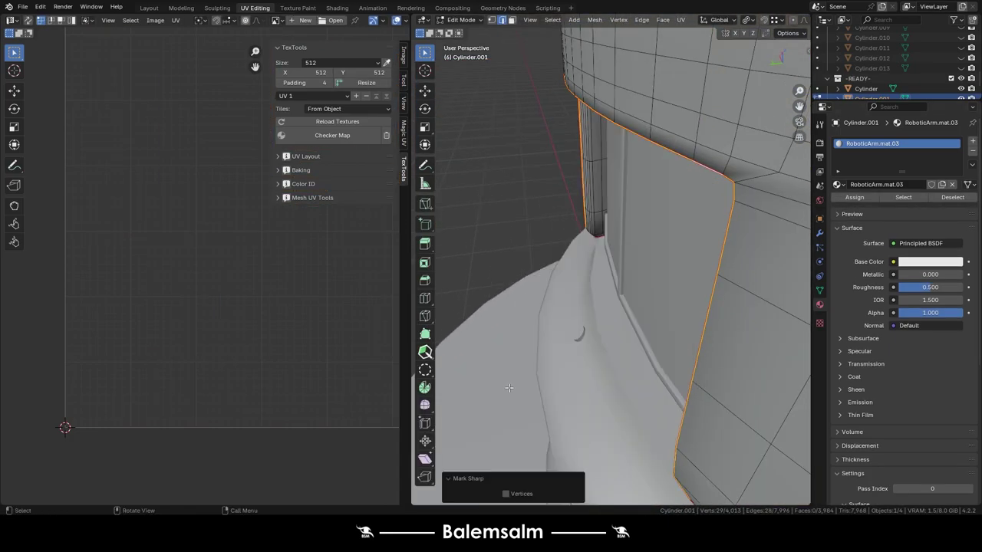
pyautogui.press('Tab')
pyautogui.moveTo(547, 315)
pyautogui.mouseDown(button='middle')
pyautogui.moveTo(689, 214)
pyautogui.moveTo(706, 246)
pyautogui.mouseUp(button='middle')
pyautogui.scroll(2, 746, 215)
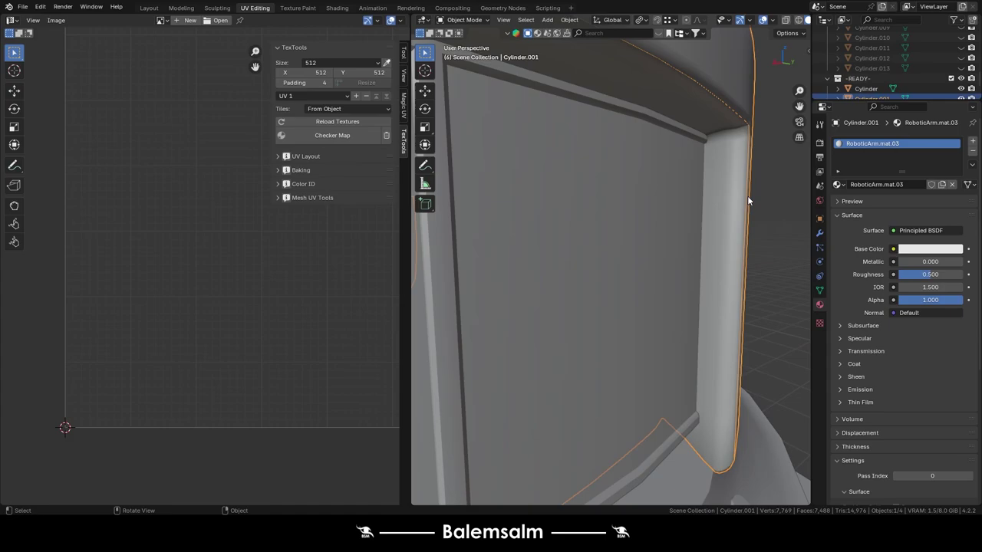
pyautogui.hotkey('ctrl', 'z')
pyautogui.hotkey('ctrl', 'shift', 'z')
pyautogui.hotkey('ctrl', 'z')
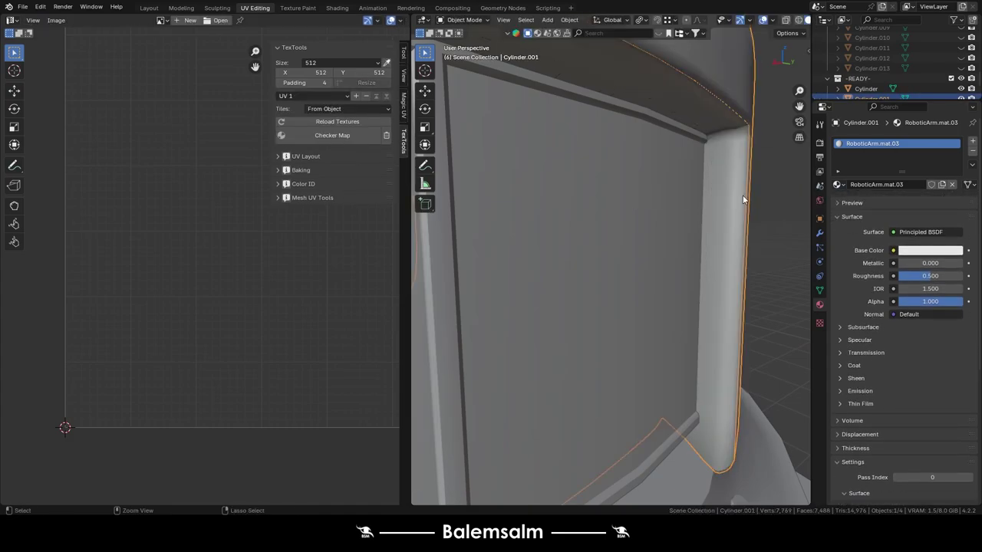
pyautogui.hotkey('ctrl', 'shift', 'z')
# - Merge by Distance on the whole mesh, removing 29 duplicate vertices, then return to Object Mode
pyautogui.hotkey('alt', 'a')
pyautogui.click(747, 141)
pyautogui.press('m')
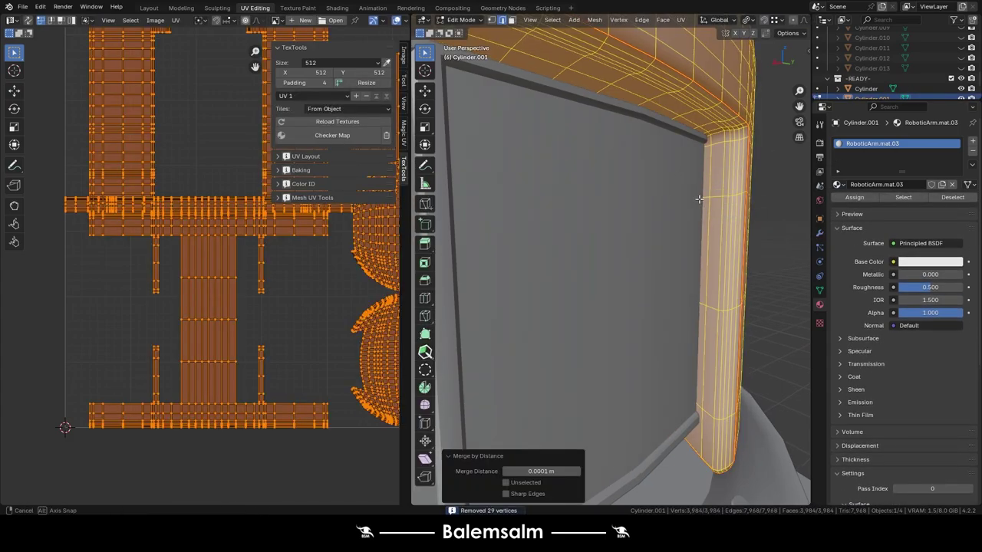
pyautogui.hotkey('alt', 'a')
pyautogui.scroll(-3, 699, 199)
pyautogui.press('Tab')
pyautogui.scroll(-3, 728, 98)
pyautogui.scroll(5, 535, 154)
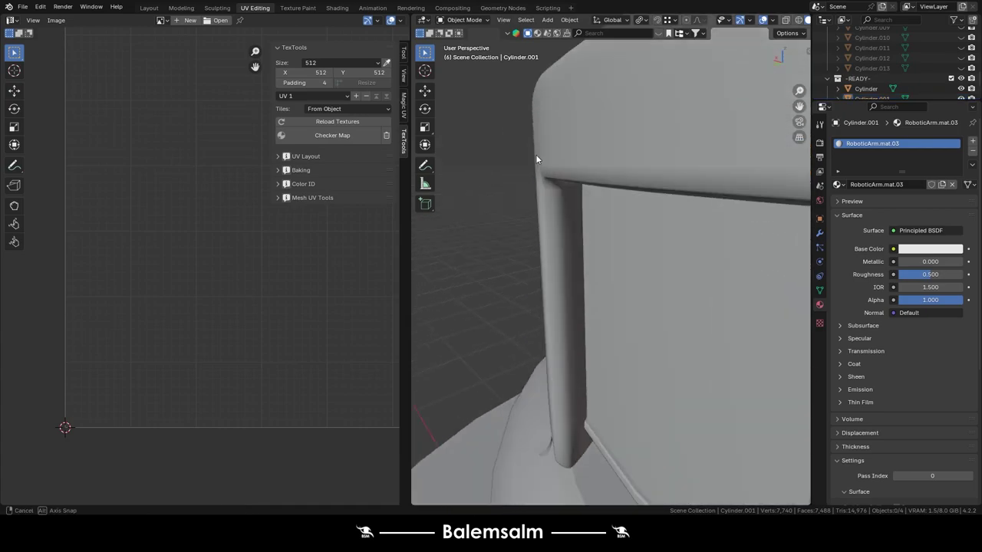
pyautogui.moveTo(535, 154); pyautogui.dragTo(465, 165, button='middle')
pyautogui.press('Tab')
pyautogui.scroll(-3, 571, 182)
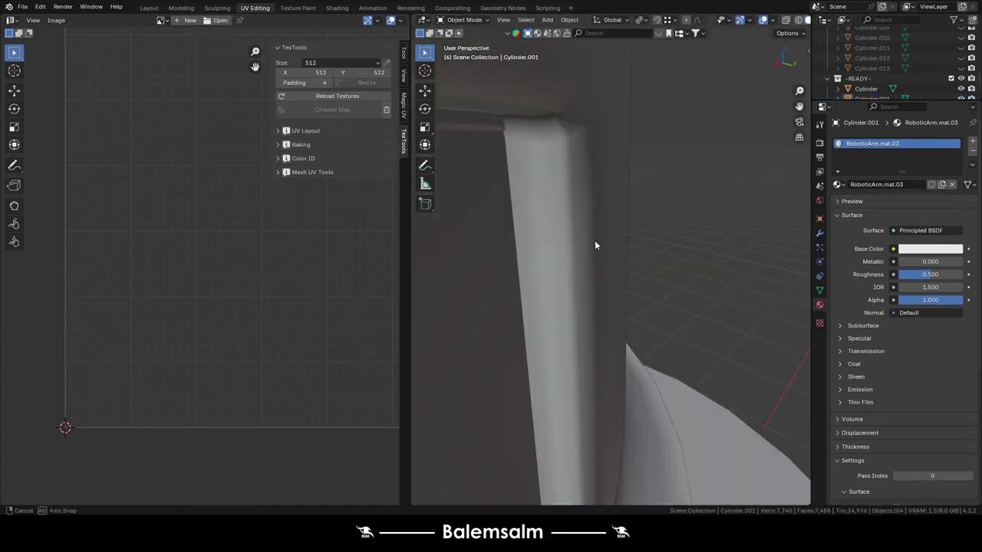
pyautogui.scroll(-3, 595, 240)
pyautogui.moveTo(573, 202); pyautogui.dragTo(476, 256, button='middle')
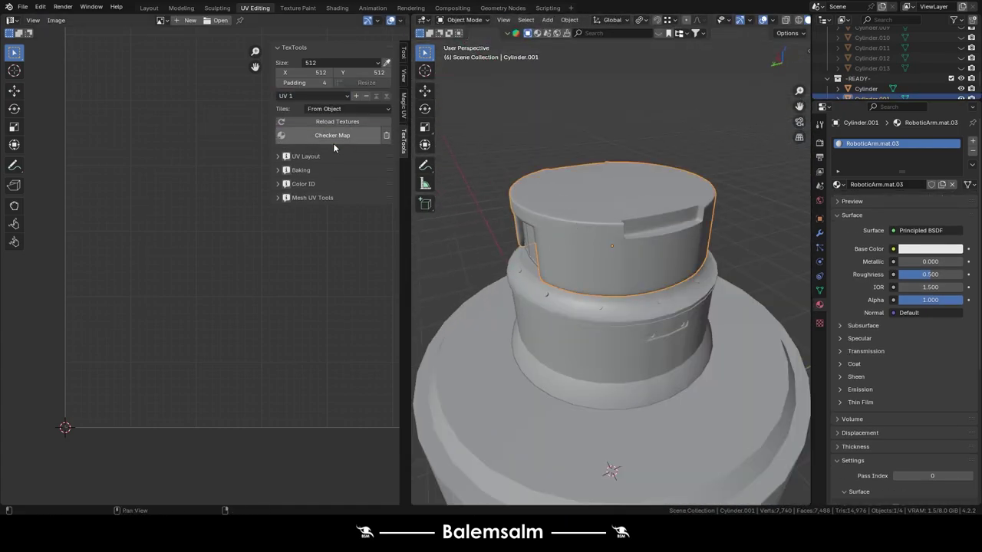
# - Preview a checker map on the cap Cylinder.001 and orbit to inspect it
pyautogui.click(334, 136)
pyautogui.moveTo(531, 232)
pyautogui.mouseDown(button='middle')
pyautogui.moveTo(731, 223)
pyautogui.moveTo(648, 194)
pyautogui.mouseUp(button='middle')
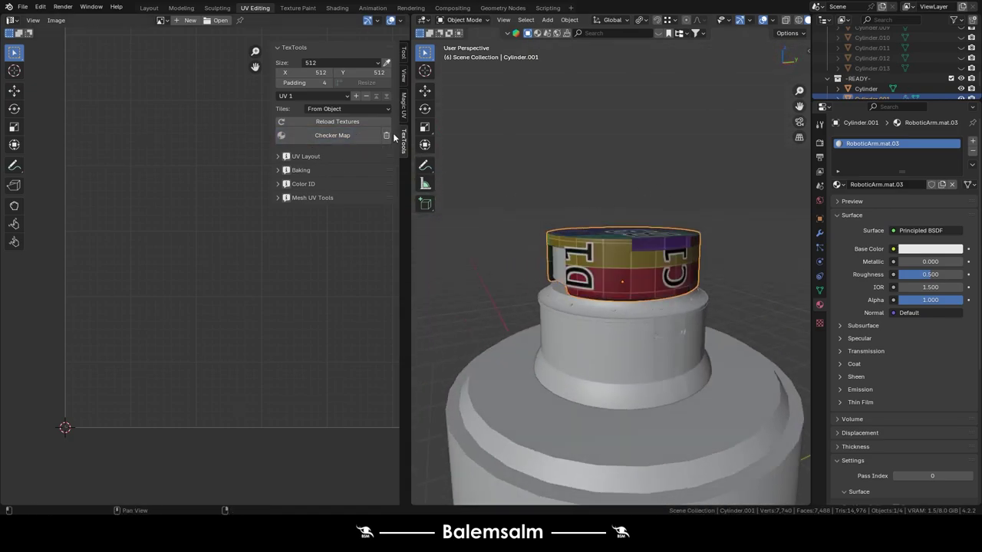
pyautogui.scroll(3, 645, 222)
pyautogui.scroll(-4, 588, 242)
pyautogui.moveTo(492, 256); pyautogui.dragTo(567, 329, button='middle')
# - Reveal all hidden arm parts with Alt+H and select the base band Cylinder.003
pyautogui.click(566, 330)
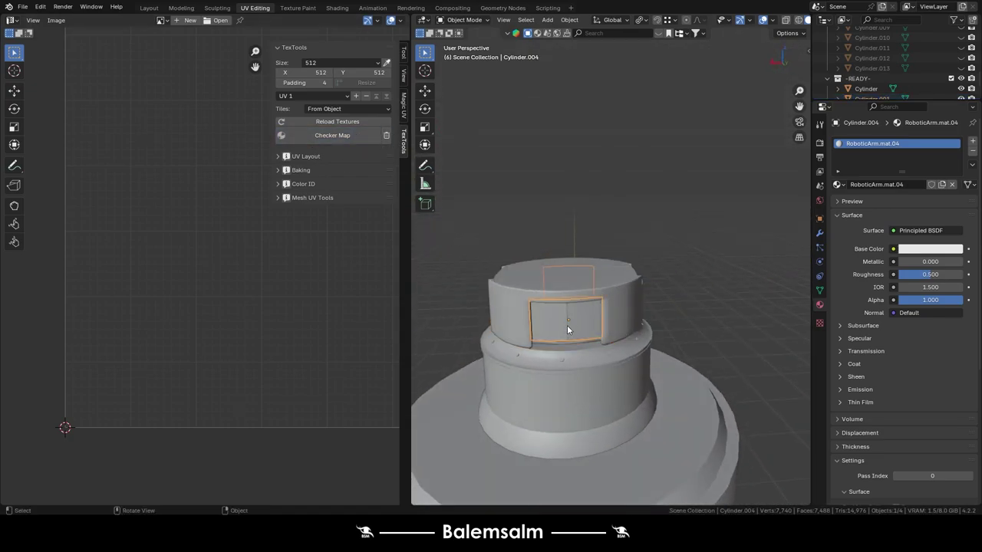
pyautogui.click(961, 78)
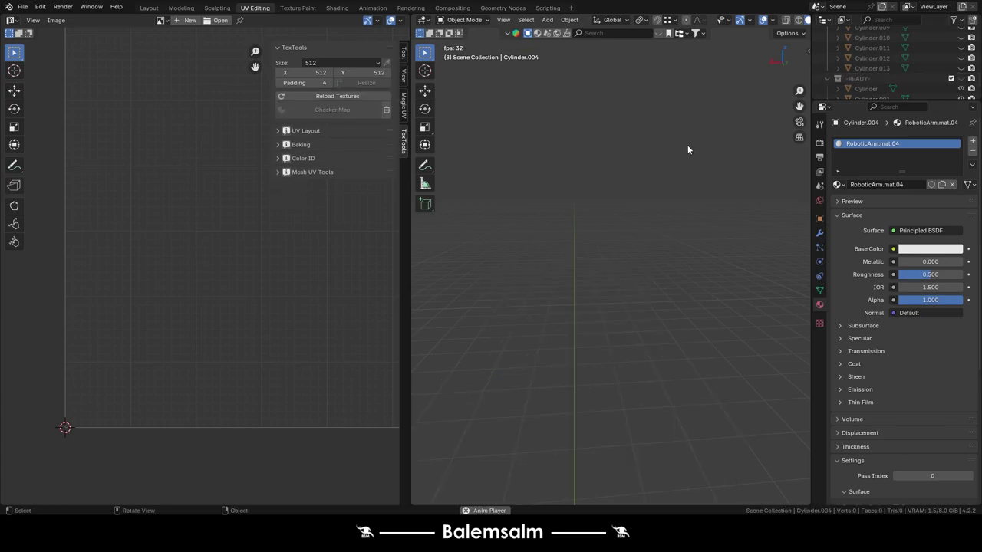
pyautogui.hotkey('alt', 'h')
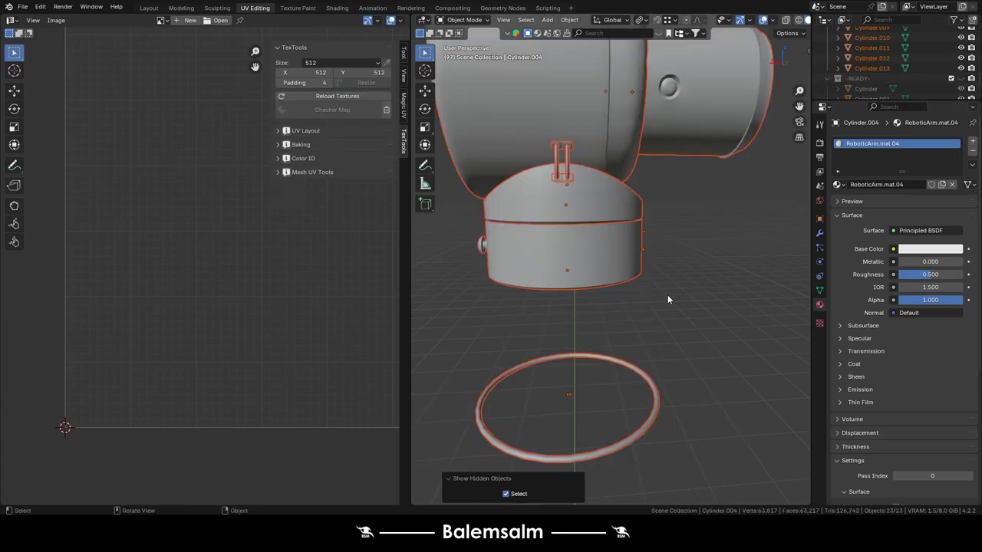
pyautogui.moveTo(668, 299); pyautogui.dragTo(491, 206, button='middle')
pyautogui.scroll(4, 661, 267)
pyautogui.click(660, 267)
pyautogui.scroll(2, 618, 280)
# - Isolate Cylinder.003, apply the checker map and select a first edge loop in Edit Mode
pyautogui.moveTo(618, 280); pyautogui.dragTo(625, 317, button='middle')
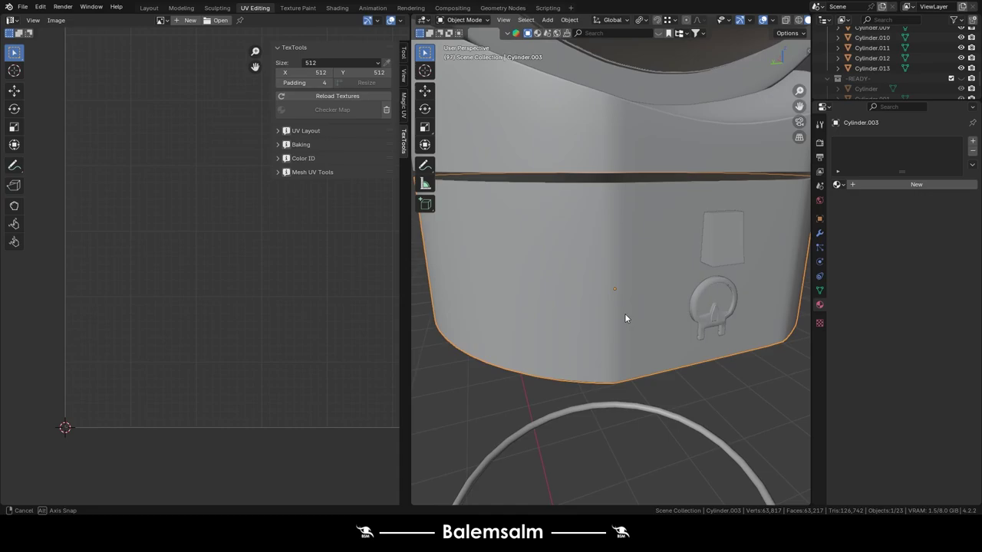
pyautogui.press('KP_Divide')
pyautogui.click(333, 109)
pyautogui.press('Tab')
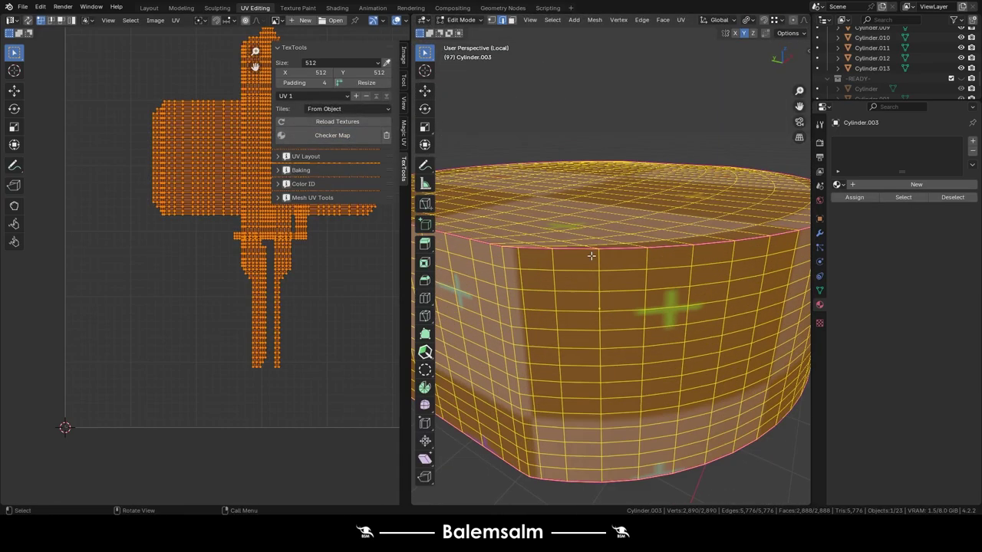
pyautogui.keyDown('alt'); pyautogui.click(591, 255); pyautogui.keyUp('alt')
pyautogui.moveTo(591, 255); pyautogui.dragTo(560, 278, button='middle')
pyautogui.scroll(-3, 487, 236)
pyautogui.scroll(3, 513, 171)
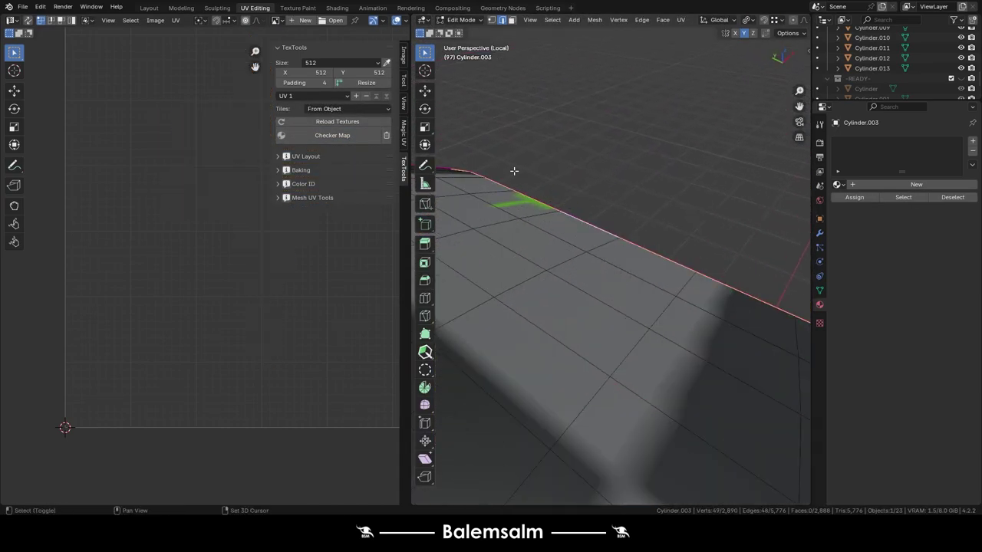
# - Add the second, rim and bottom edge loops to the selection
pyautogui.keyDown('alt'); pyautogui.keyDown('shift'); pyautogui.click(642, 284); pyautogui.keyUp('shift'); pyautogui.keyUp('alt')
pyautogui.scroll(-3, 550, 344)
pyautogui.scroll(3, 550, 344)
pyautogui.keyDown('alt'); pyautogui.keyDown('shift'); pyautogui.click(550, 343); pyautogui.keyUp('shift'); pyautogui.keyUp('alt')
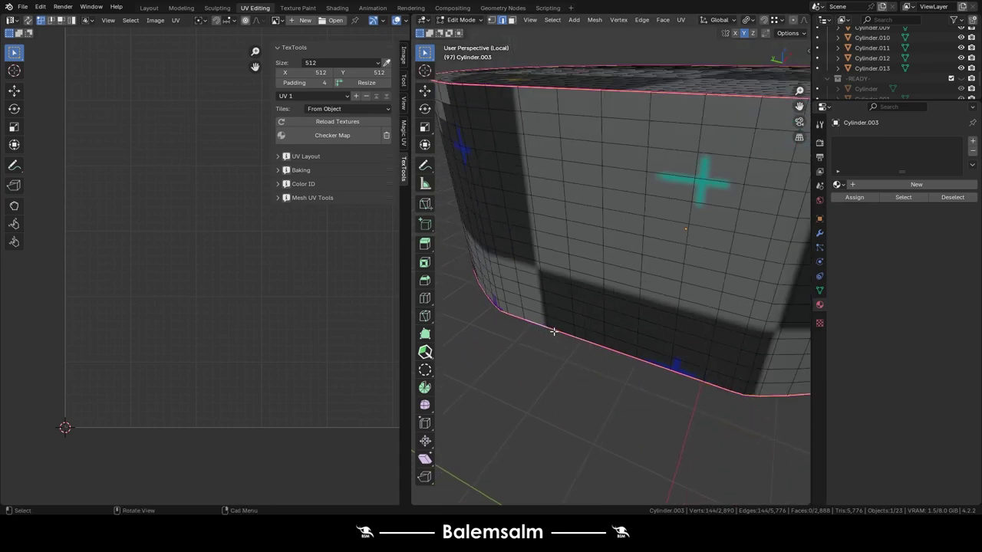
pyautogui.scroll(-4, 552, 254)
pyautogui.moveTo(552, 254)
pyautogui.mouseDown(button='middle')
pyautogui.moveTo(595, 292)
pyautogui.moveTo(650, 224)
pyautogui.mouseUp(button='middle')
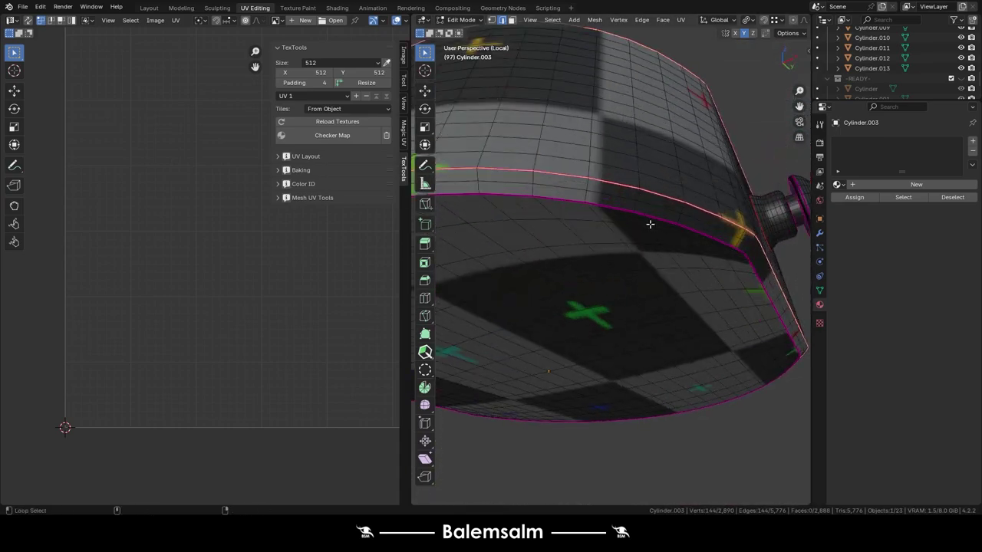
pyautogui.keyDown('alt'); pyautogui.keyDown('shift'); pyautogui.click(754, 260); pyautogui.keyUp('shift'); pyautogui.keyUp('alt')
pyautogui.moveTo(754, 261)
pyautogui.mouseDown(button='middle')
pyautogui.moveTo(620, 324)
pyautogui.moveTo(352, 344)
pyautogui.mouseUp(button='middle')
pyautogui.scroll(-3, 620, 324)
pyautogui.scroll(10, 581, 344)
# - Mark the selected loops as seams, unwrap, and return to Object Mode in full view
pyautogui.keyDown('alt'); pyautogui.keyDown('shift'); pyautogui.click(581, 345); pyautogui.keyUp('shift'); pyautogui.keyUp('alt')
pyautogui.press('u')
pyautogui.click(580, 289)
pyautogui.scroll(-10, 583, 311)
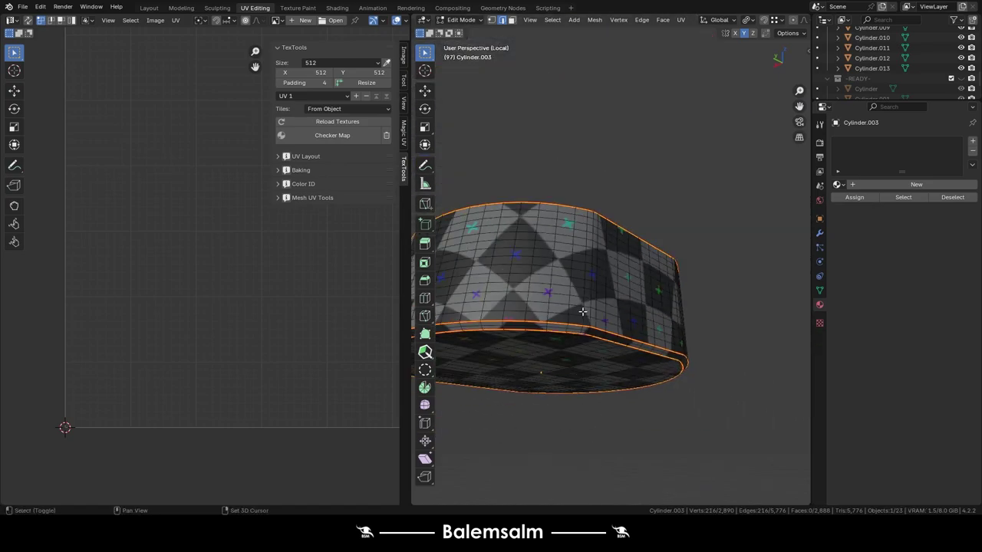
pyautogui.moveTo(582, 312); pyautogui.dragTo(646, 303, button='middle')
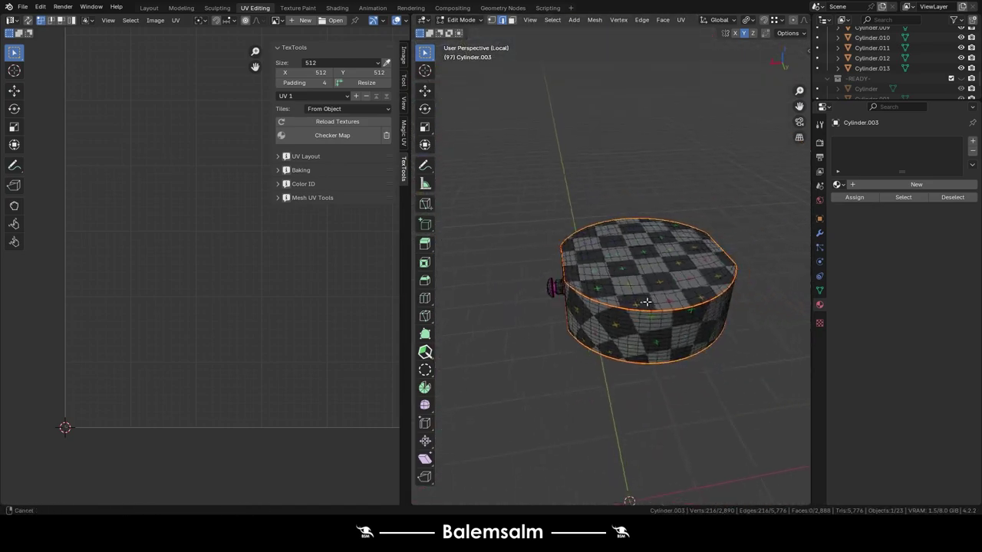
pyautogui.press('Tab')
pyautogui.press('KP_Divide')
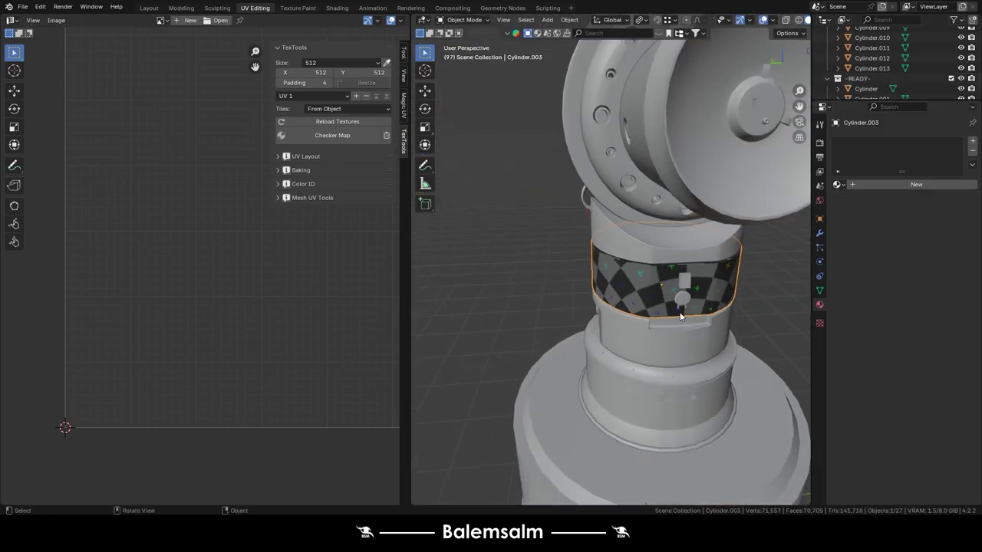
pyautogui.press('KP_3')
pyautogui.click(569, 334)
pyautogui.press('Tab')
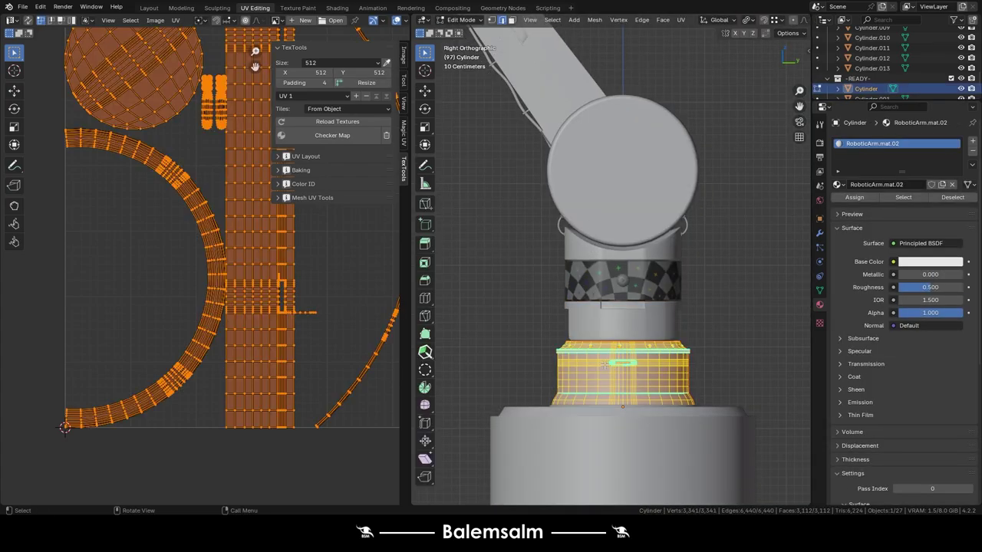
pyautogui.moveTo(587, 230)
pyautogui.mouseDown(button='middle')
pyautogui.moveTo(654, 338)
pyautogui.moveTo(607, 375)
pyautogui.mouseUp(button='middle')
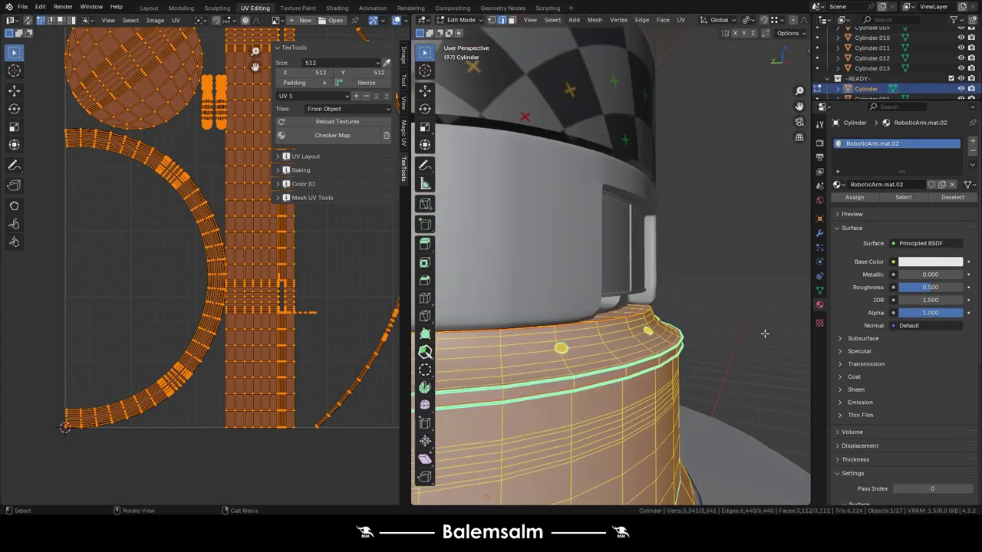
pyautogui.hotkey('alt', 'q')
pyautogui.scroll(3, 607, 322)
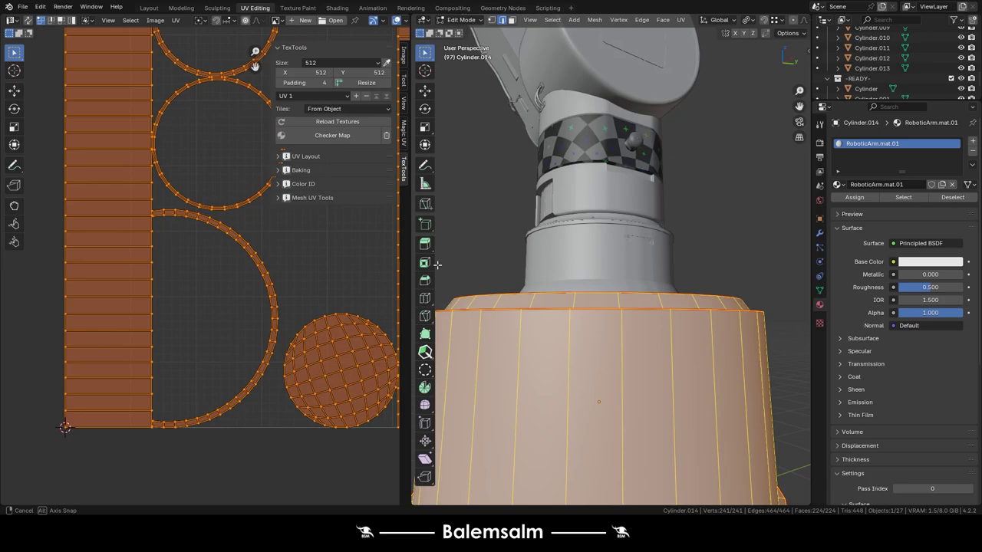
pyautogui.moveTo(608, 322)
pyautogui.mouseDown(button='middle')
pyautogui.moveTo(608, 277)
pyautogui.moveTo(784, 208)
pyautogui.moveTo(690, 231)
pyautogui.mouseUp(button='middle')
pyautogui.hotkey('alt', 'a')
pyautogui.scroll(-5, 613, 269)
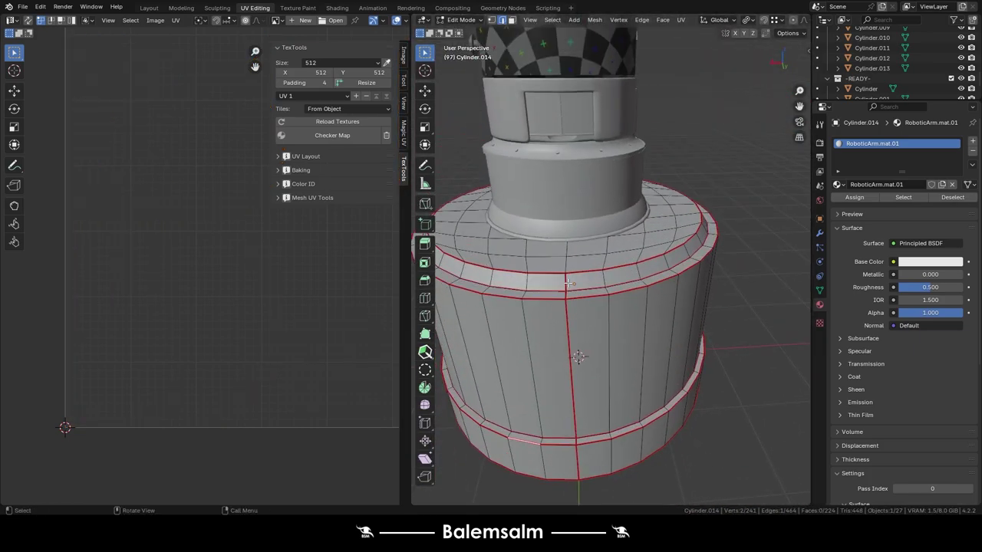
pyautogui.press('Tab')
pyautogui.click(565, 160)
pyautogui.moveTo(566, 160); pyautogui.dragTo(598, 173, button='middle')
pyautogui.click(598, 173)
pyautogui.press('Tab')
pyautogui.scroll(5, 598, 173)
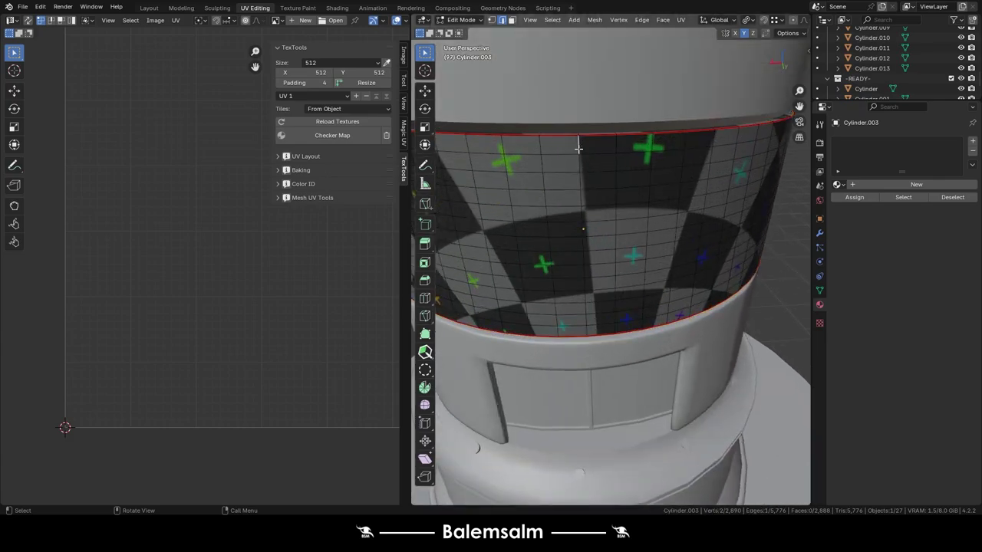
pyautogui.scroll(-1, 580, 363)
pyautogui.keyDown('ctrl'); pyautogui.click(580, 363); pyautogui.keyUp('ctrl')
pyautogui.scroll(2, 581, 364)
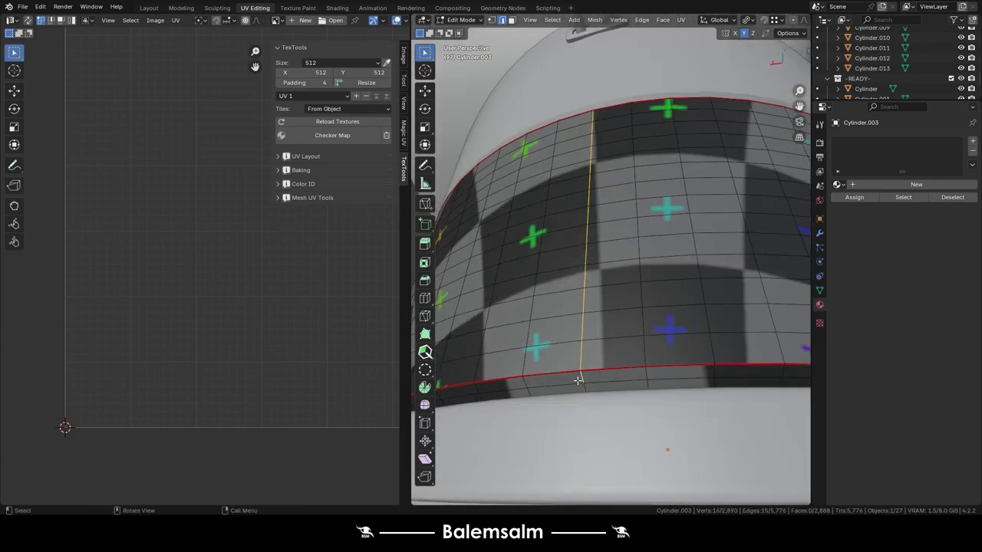
pyautogui.moveTo(597, 287)
pyautogui.mouseDown(button='middle')
pyautogui.moveTo(616, 340)
pyautogui.moveTo(730, 297)
pyautogui.mouseUp(button='middle')
pyautogui.press('Tab')
pyautogui.scroll(-5, 617, 339)
pyautogui.scroll(5, 729, 298)
pyautogui.click(636, 240)
pyautogui.press('Tab')
pyautogui.scroll(3, 636, 307)
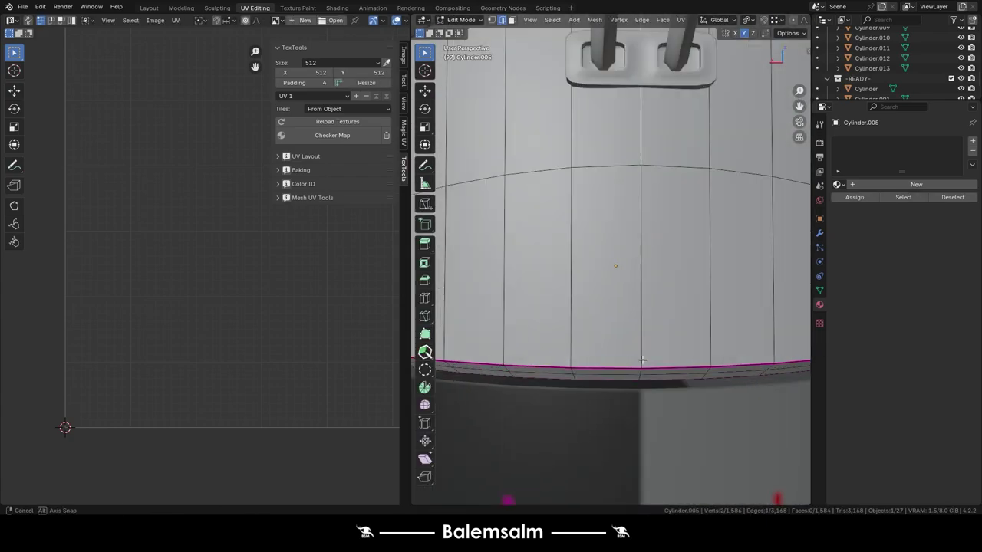
pyautogui.keyDown('ctrl'); pyautogui.click(635, 382); pyautogui.keyUp('ctrl')
pyautogui.scroll(-3, 635, 381)
pyautogui.scroll(-4, 634, 381)
pyautogui.press('Tab')
pyautogui.scroll(2, 630, 280)
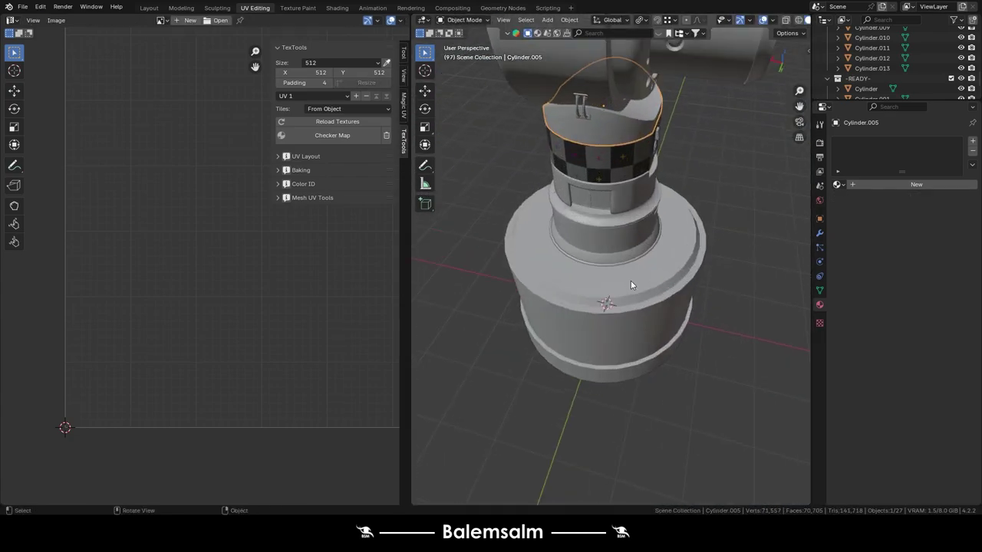
pyautogui.click(657, 189)
pyautogui.scroll(3, 618, 157)
# - Isolate Cylinder.003, select all its mesh and pack the UV islands
pyautogui.click(604, 146)
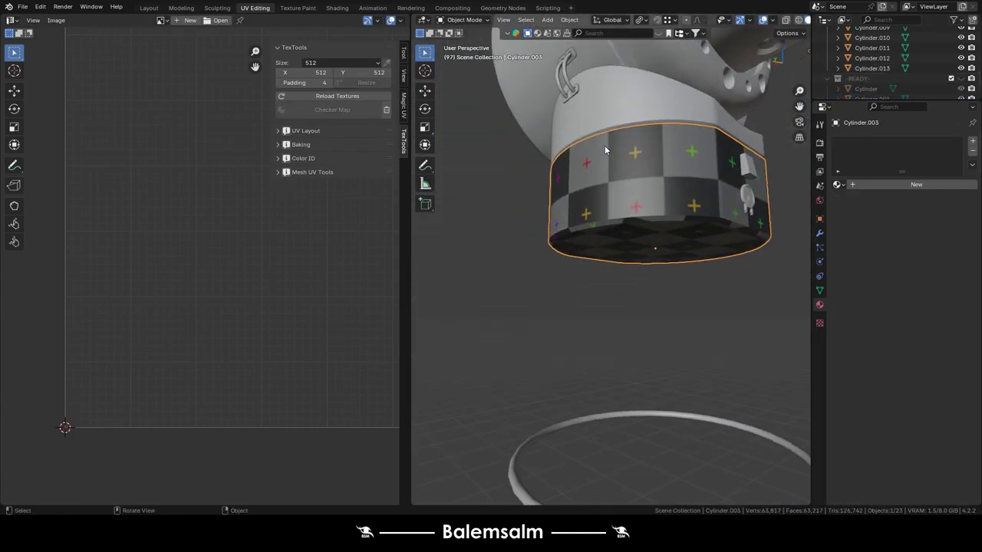
pyautogui.press('KP_Divide')
pyautogui.press('Tab')
pyautogui.scroll(-5, 603, 155)
pyautogui.press('a')
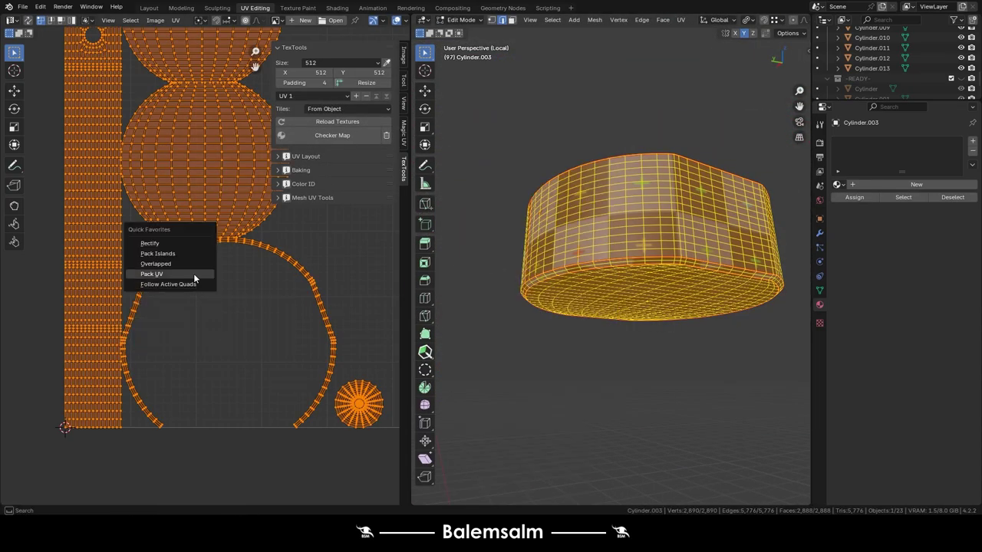
pyautogui.click(194, 279)
pyautogui.press('Tab')
# - Select the eye hole's inner ring edge loop and mark it as a seam
pyautogui.moveTo(707, 275)
pyautogui.mouseDown(button='middle')
pyautogui.moveTo(614, 307)
pyautogui.moveTo(583, 230)
pyautogui.mouseUp(button='middle')
pyautogui.scroll(5, 614, 307)
pyautogui.press('Tab')
pyautogui.scroll(-3, 614, 277)
pyautogui.scroll(3, 583, 230)
pyautogui.hotkey('alt', 'a')
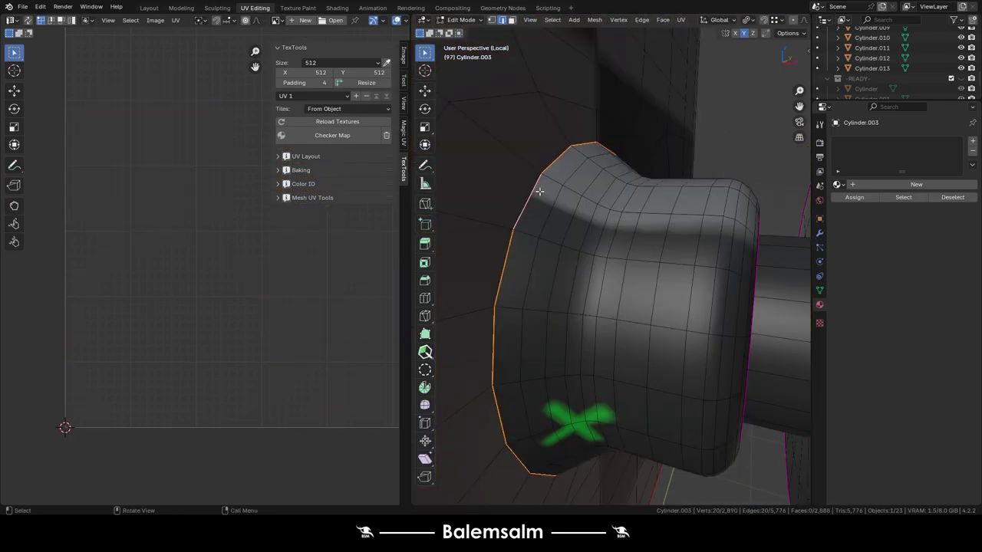
pyautogui.scroll(-3, 540, 191)
pyautogui.moveTo(539, 191); pyautogui.dragTo(606, 215, button='middle')
pyautogui.scroll(4, 623, 219)
pyautogui.keyDown('alt'); pyautogui.click(603, 197); pyautogui.keyUp('alt')
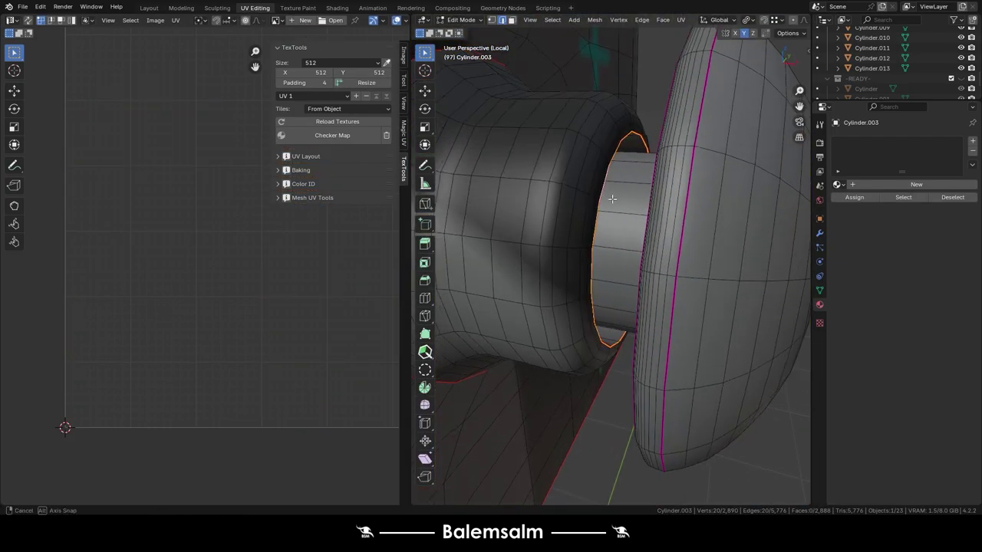
pyautogui.scroll(5, 583, 210)
pyautogui.moveTo(583, 210)
pyautogui.mouseDown(button='middle')
pyautogui.moveTo(592, 206)
pyautogui.moveTo(521, 163)
pyautogui.moveTo(646, 219)
pyautogui.moveTo(650, 311)
pyautogui.moveTo(553, 309)
pyautogui.mouseUp(button='middle')
pyautogui.press('u')
pyautogui.click(521, 162)
# - Re-unwrap the whole Cylinder.003 mesh and return to Object Mode
pyautogui.hotkey('alt', 'a')
pyautogui.scroll(3, 552, 309)
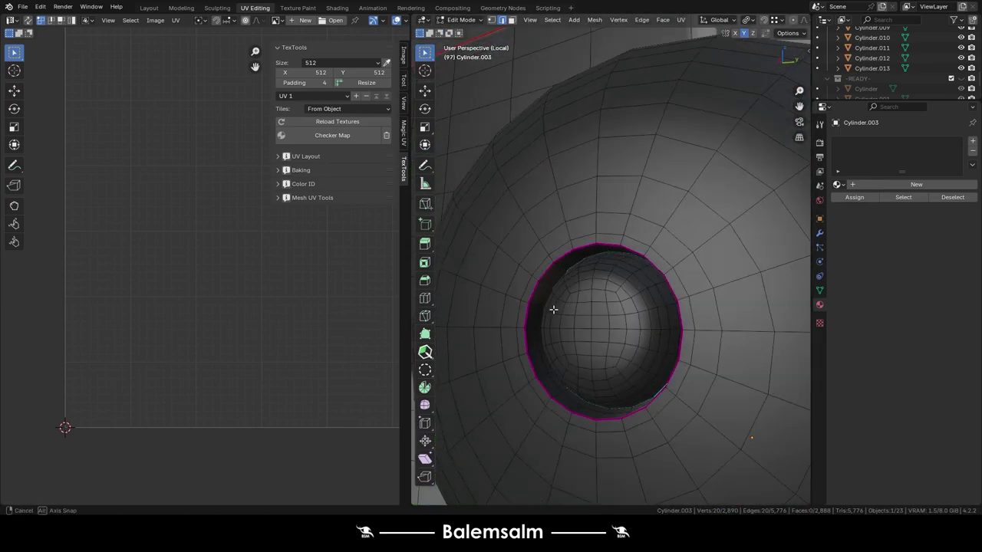
pyautogui.scroll(3, 527, 306)
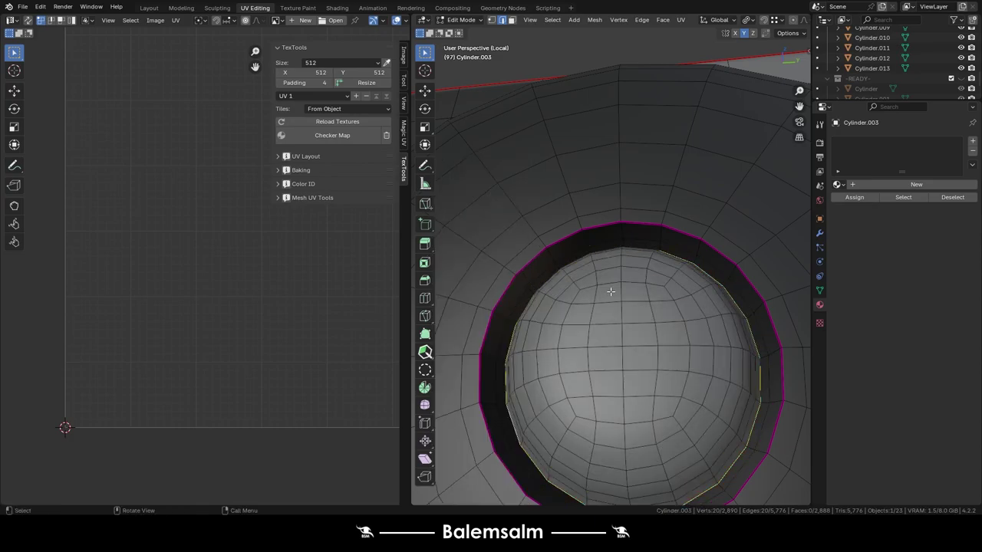
pyautogui.scroll(-5, 510, 421)
pyautogui.moveTo(510, 421); pyautogui.dragTo(616, 298, button='middle')
pyautogui.press('a')
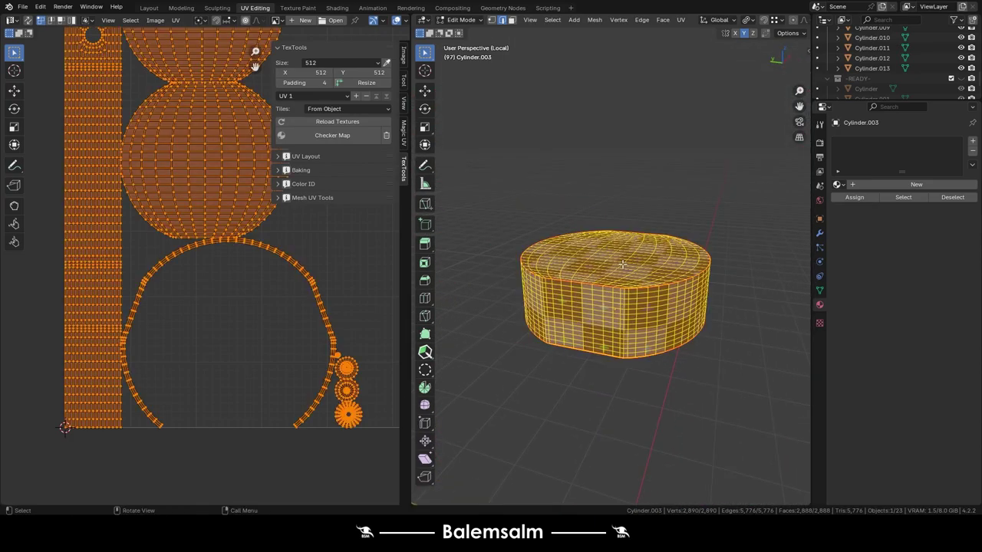
pyautogui.press('u')
pyautogui.click(692, 259)
pyautogui.rightClick(209, 333)
pyautogui.press('Tab')
pyautogui.moveTo(693, 258)
pyautogui.mouseDown(button='middle')
pyautogui.moveTo(774, 282)
pyautogui.moveTo(600, 335)
pyautogui.mouseUp(button='middle')
# - Confirm the UV island scaling on Cylinder.003 in Edit Mode
pyautogui.scroll(5, 600, 335)
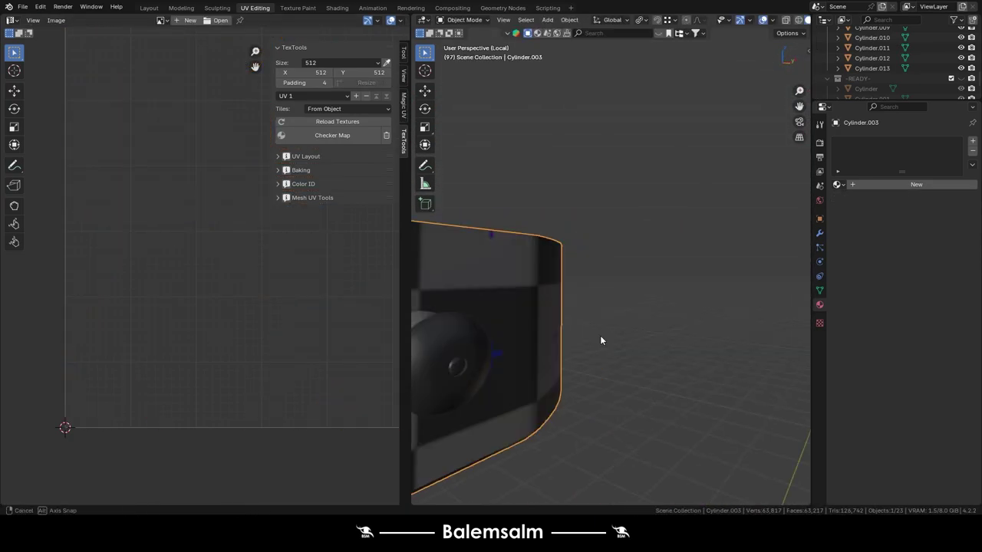
pyautogui.press('Tab')
pyautogui.click(292, 326)
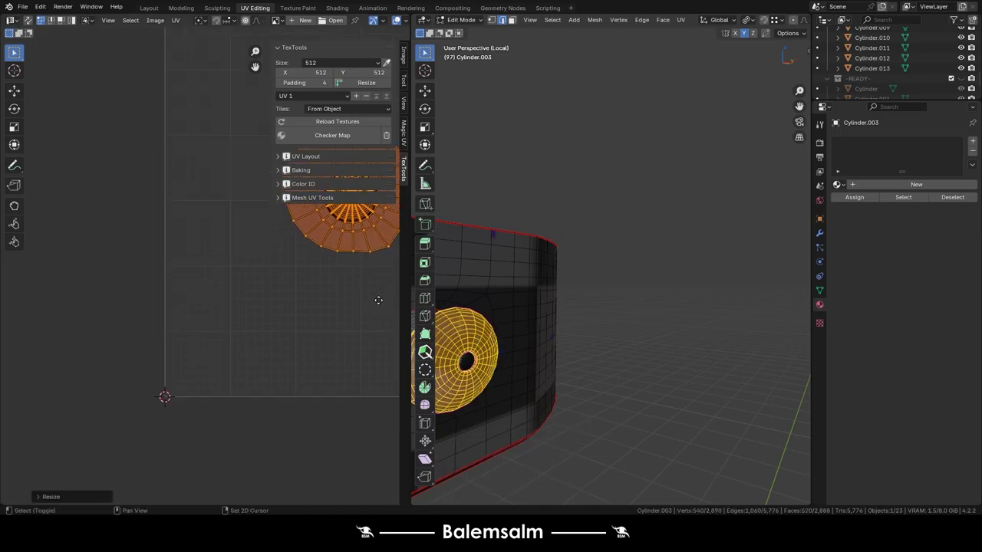
pyautogui.scroll(4, 581, 353)
pyautogui.moveTo(582, 353); pyautogui.dragTo(581, 352, button='middle')
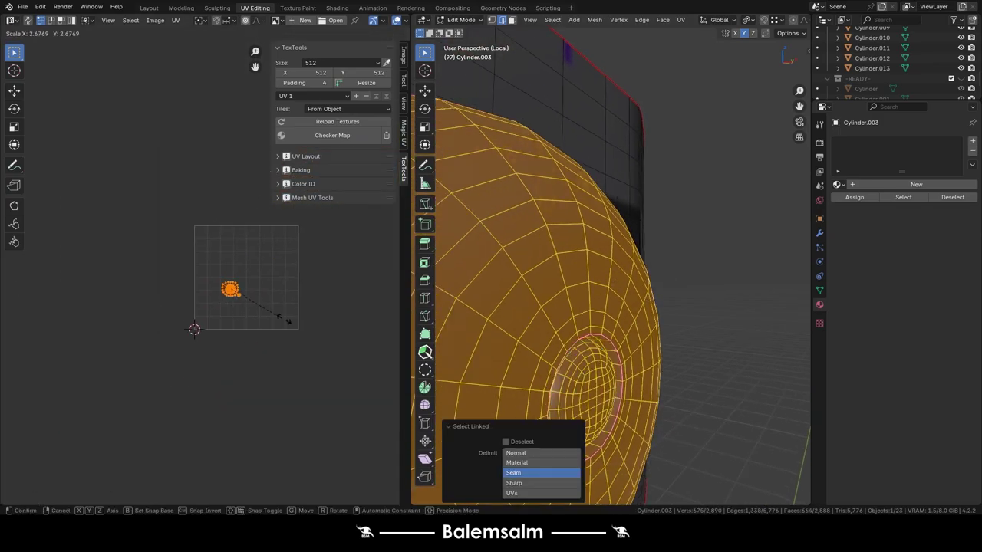
pyautogui.click(285, 319)
pyautogui.scroll(-3, 599, 307)
pyautogui.press('a')
pyautogui.press('Tab')
# - Select the seam-bounded eye pieces, then the whole mesh, and return to Object Mode
pyautogui.moveTo(599, 307)
pyautogui.mouseDown(button='middle')
pyautogui.moveTo(456, 310)
pyautogui.moveTo(583, 300)
pyautogui.mouseUp(button='middle')
pyautogui.press('Tab')
pyautogui.scroll(3, 583, 299)
pyautogui.press('l')
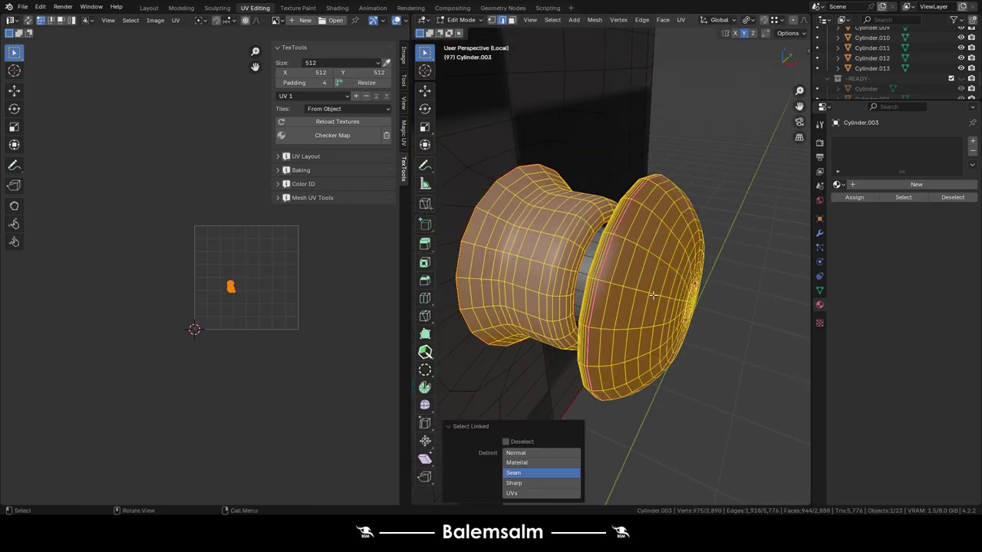
pyautogui.moveTo(653, 295)
pyautogui.mouseDown(button='middle')
pyautogui.moveTo(592, 217)
pyautogui.moveTo(606, 230)
pyautogui.mouseUp(button='middle')
pyautogui.press('a')
pyautogui.press('Tab')
# - Reassign the RoboticArm.mat.005 material to the checker-textured Cylinder.003
pyautogui.scroll(-3, 743, 268)
pyautogui.moveTo(742, 267)
pyautogui.mouseDown(button='middle')
pyautogui.moveTo(639, 129)
pyautogui.moveTo(491, 197)
pyautogui.moveTo(537, 230)
pyautogui.moveTo(401, 164)
pyautogui.mouseUp(button='middle')
pyautogui.scroll(-3, 537, 230)
pyautogui.click(556, 244)
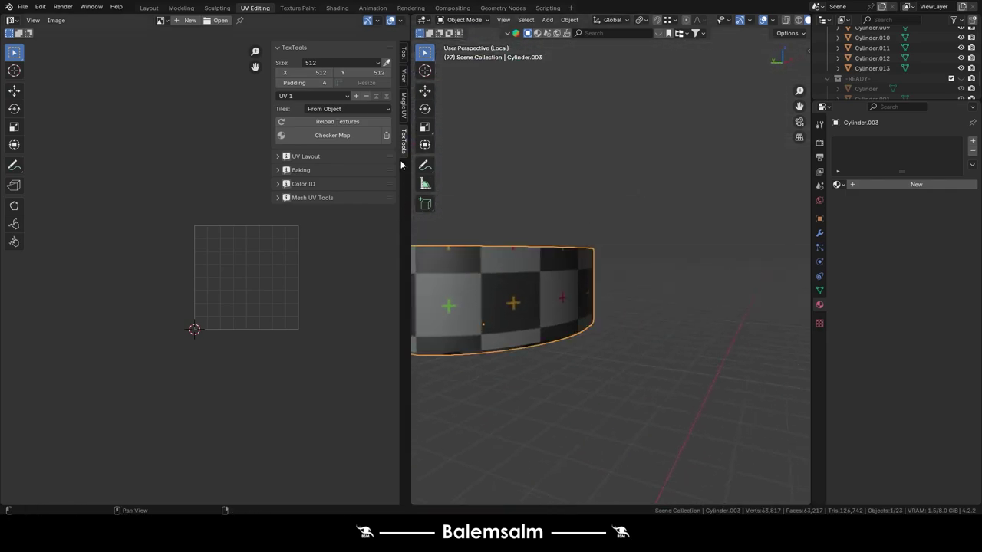
pyautogui.click(876, 239)
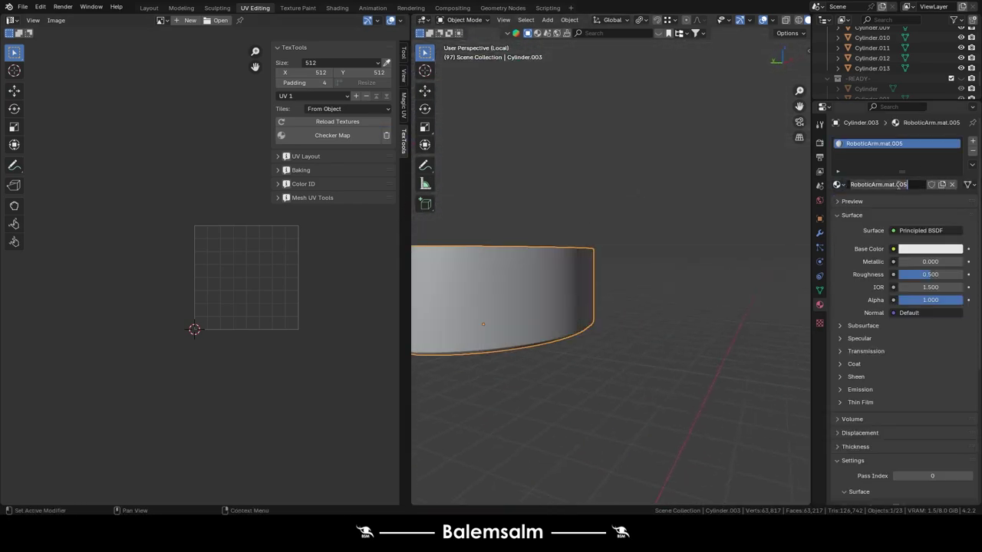
# - Leave local view and isolate the Cylinder.008 plate part
pyautogui.press('KP_Divide')
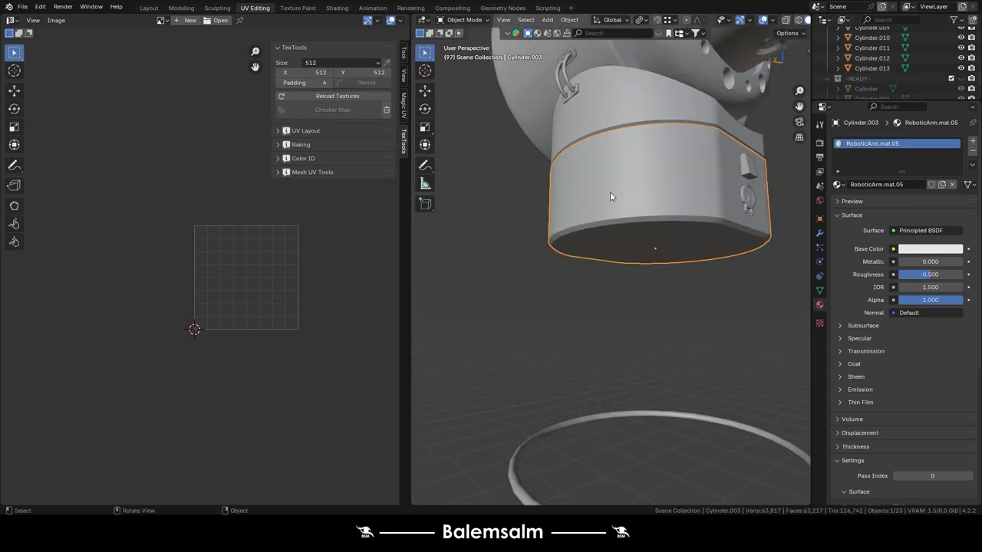
pyautogui.press('m')
pyautogui.click(537, 276)
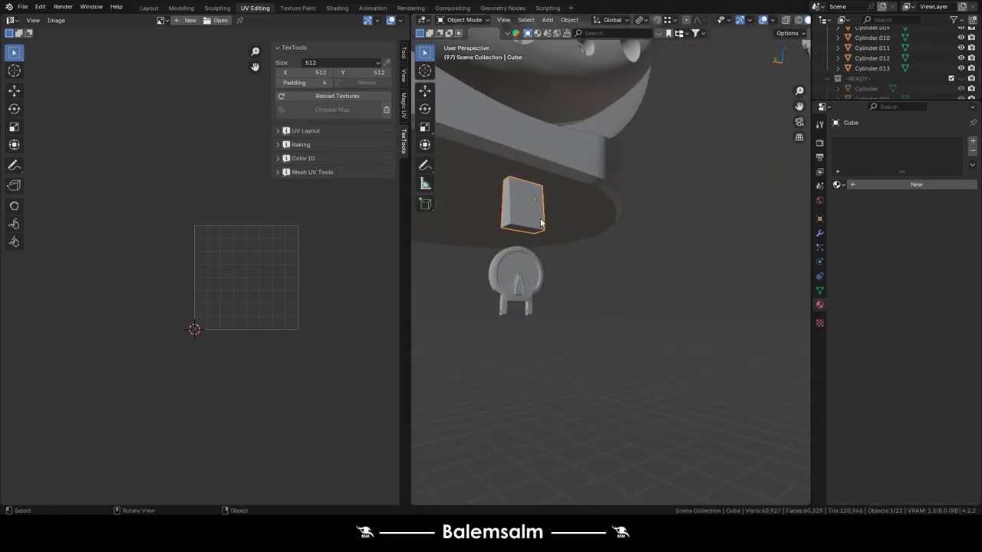
pyautogui.press('KP_Divide')
# - Select the entire Cylinder.008 mesh in Edit Mode and unwrap it
pyautogui.press('Tab')
pyautogui.press('a')
pyautogui.click(588, 264)
pyautogui.press('KP_Decimal')
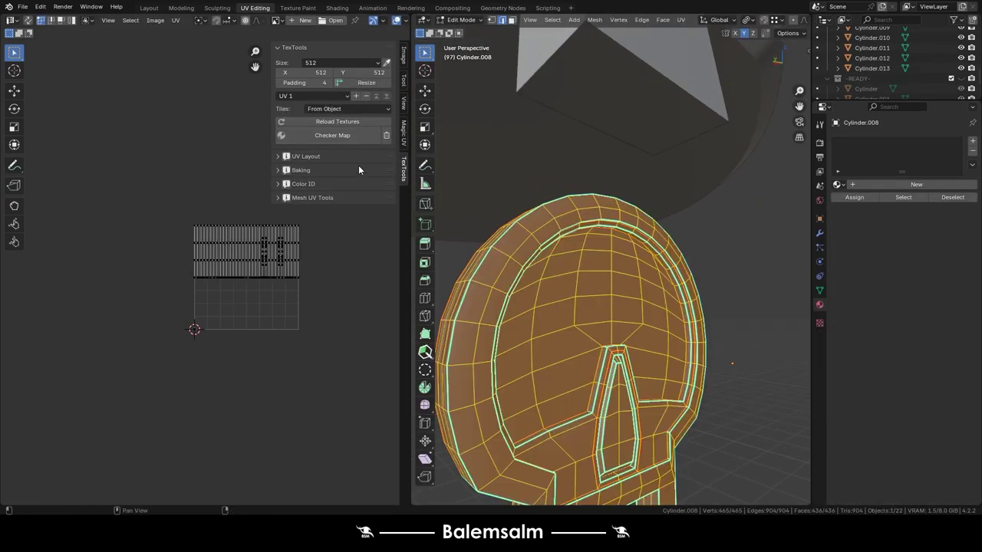
pyautogui.moveTo(645, 276)
pyautogui.mouseDown(button='middle')
pyautogui.moveTo(666, 281)
pyautogui.moveTo(631, 291)
pyautogui.moveTo(576, 332)
pyautogui.mouseUp(button='middle')
pyautogui.press('u')
pyautogui.click(631, 291)
# - Clear the selection and pick a single edge on one of the plate's legs
pyautogui.hotkey('alt', 'a')
pyautogui.press('a')
pyautogui.scroll(5, 577, 332)
pyautogui.moveTo(559, 401); pyautogui.dragTo(560, 368, button='middle')
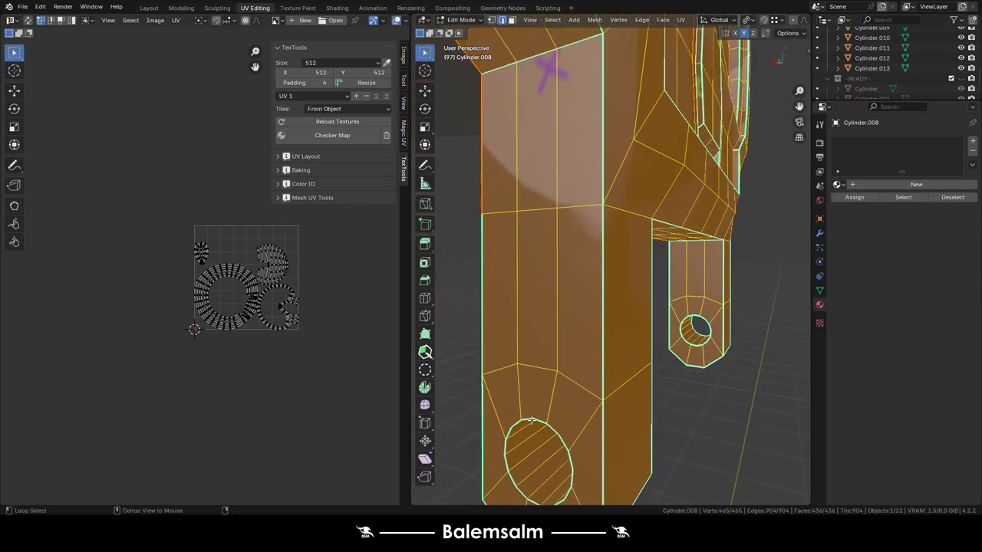
pyautogui.hotkey('alt', 'a')
pyautogui.keyDown('shift'); pyautogui.click(574, 307); pyautogui.keyUp('shift')
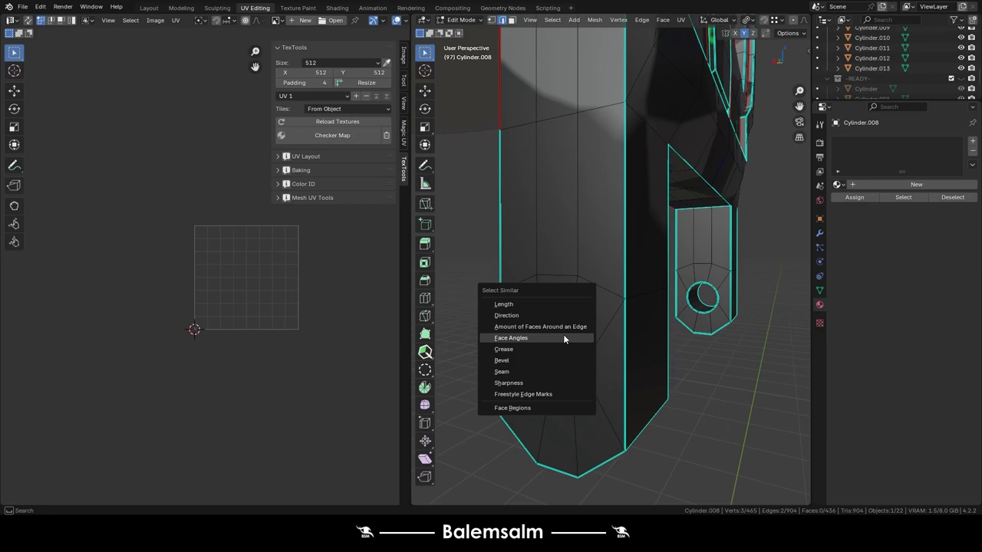
# - Select the leg edges by similar face angle and box-select the two hole rings
pyautogui.click(564, 338)
pyautogui.moveTo(587, 339); pyautogui.dragTo(537, 330, button='middle')
pyautogui.press('b')
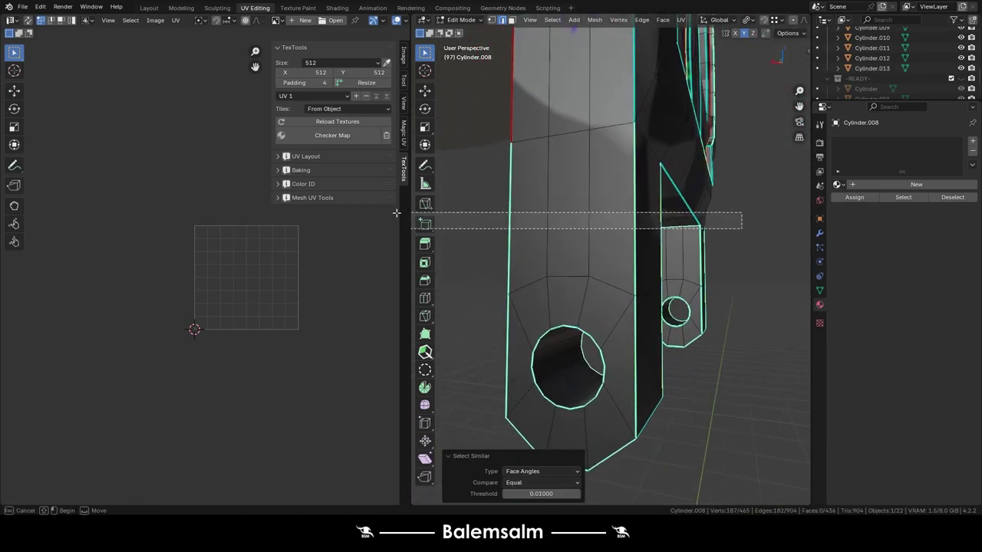
pyautogui.moveTo(591, 240)
pyautogui.mouseDown(button='middle')
pyautogui.moveTo(580, 258)
pyautogui.moveTo(643, 346)
pyautogui.mouseUp(button='middle')
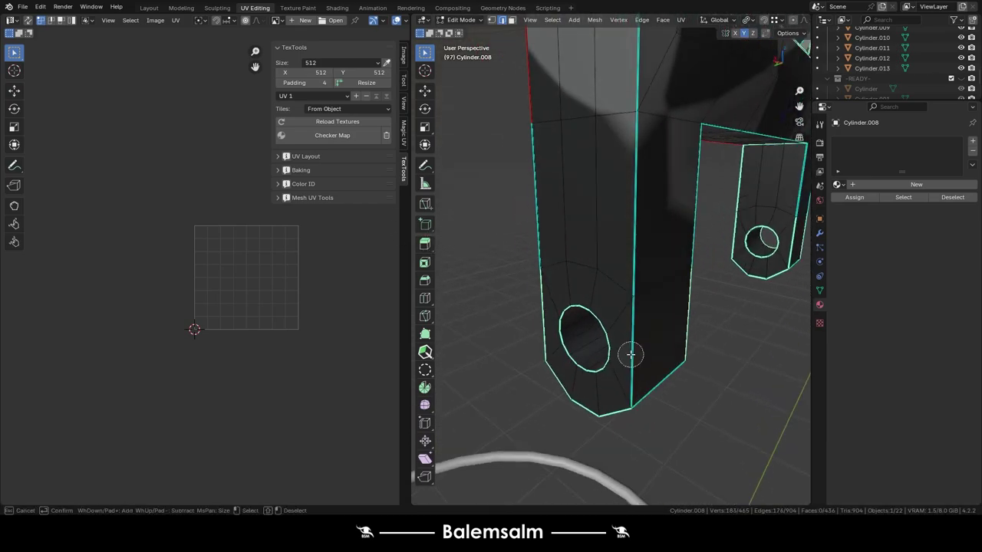
pyautogui.moveTo(629, 397)
pyautogui.mouseDown(button='middle')
pyautogui.moveTo(585, 226)
pyautogui.moveTo(580, 366)
pyautogui.mouseUp(button='middle')
pyautogui.moveTo(488, 361)
pyautogui.mouseDown(button='middle')
pyautogui.moveTo(791, 296)
pyautogui.moveTo(652, 237)
pyautogui.mouseUp(button='middle')
pyautogui.scroll(4, 581, 395)
pyautogui.keyDown('shift'); pyautogui.moveTo(581, 395); pyautogui.dragTo(606, 230, button='middle'); pyautogui.keyUp('shift')
pyautogui.scroll(-3, 606, 230)
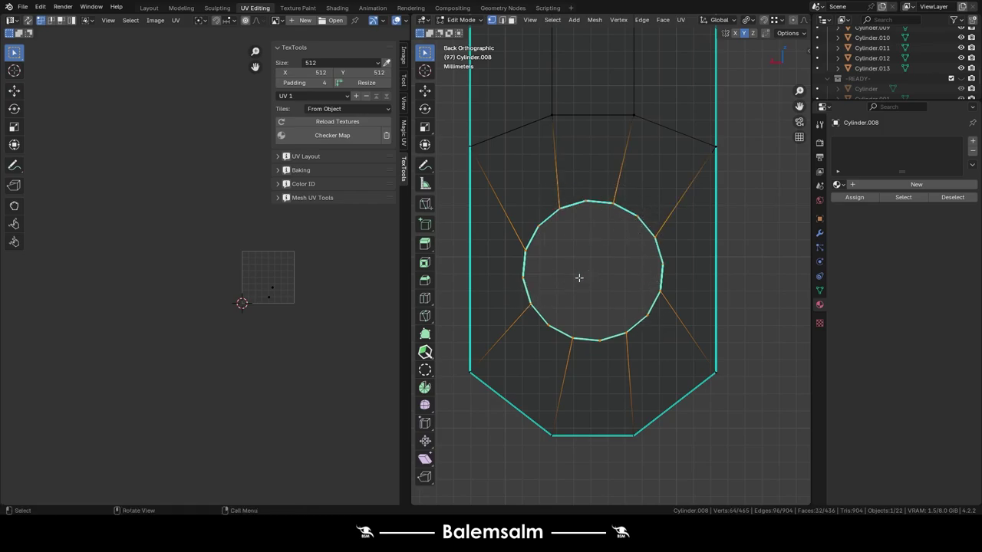
pyautogui.moveTo(580, 278); pyautogui.dragTo(544, 269, button='middle')
pyautogui.scroll(3, 694, 265)
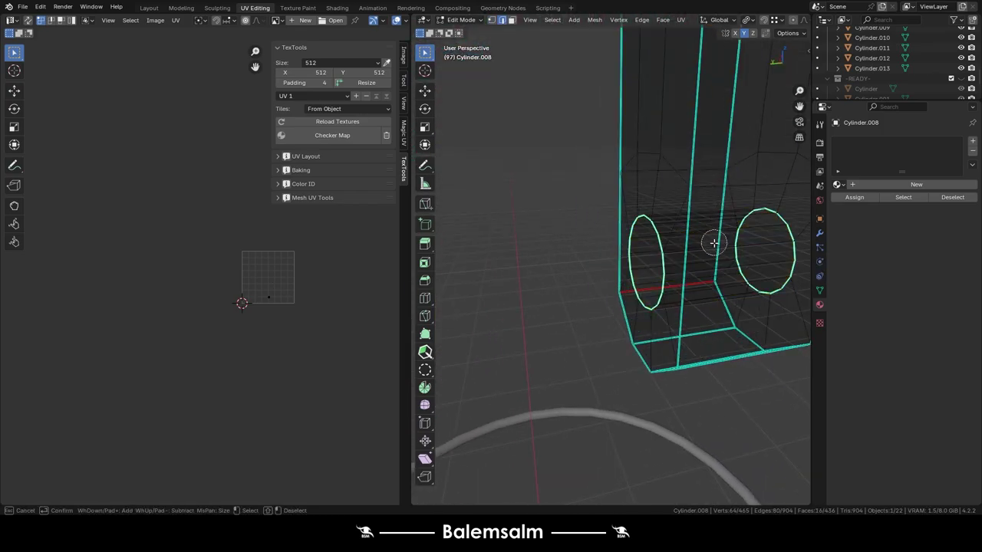
pyautogui.press('Escape')
# - Turn off see-through shading and add the leg edge loops to the selection
pyautogui.moveTo(703, 219); pyautogui.dragTo(585, 263, button='middle')
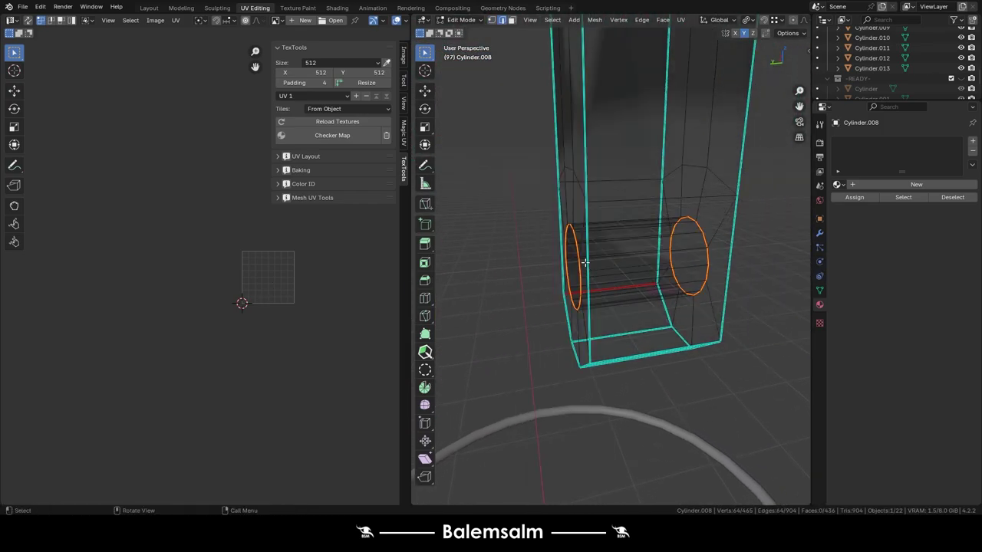
pyautogui.hotkey('alt', 'z')
pyautogui.scroll(-3, 606, 237)
pyautogui.moveTo(612, 232); pyautogui.dragTo(553, 264, button='middle')
pyautogui.scroll(4, 553, 264)
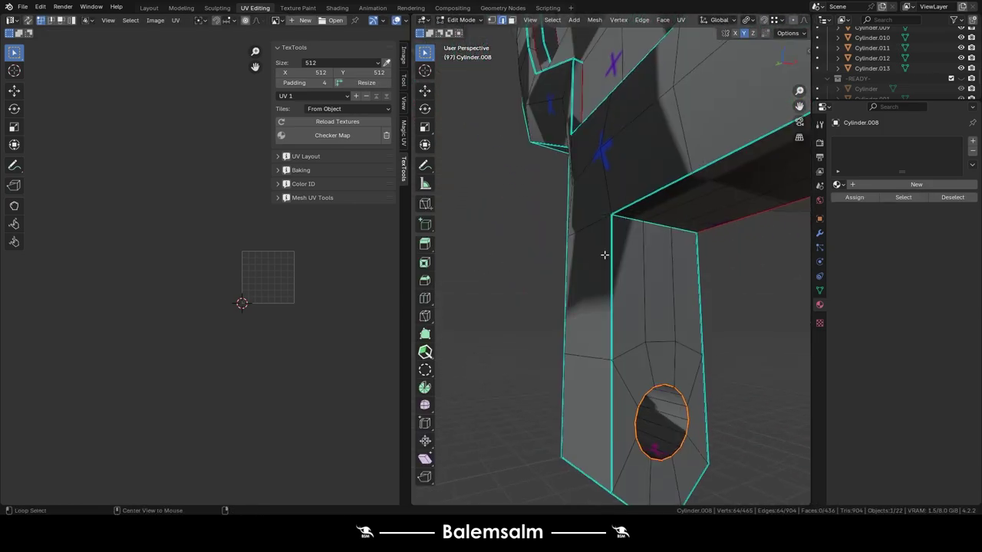
pyautogui.scroll(-3, 648, 197)
pyautogui.moveTo(648, 198)
pyautogui.mouseDown(button='middle')
pyautogui.moveTo(500, 268)
pyautogui.moveTo(572, 244)
pyautogui.mouseUp(button='middle')
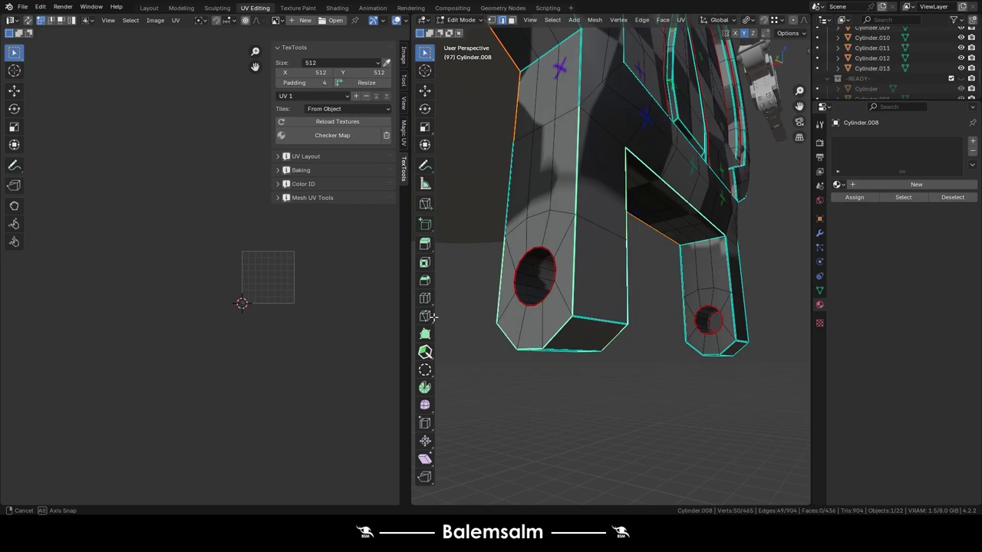
pyautogui.keyDown('alt'); pyautogui.keyDown('shift'); pyautogui.click(572, 244); pyautogui.keyUp('shift'); pyautogui.keyUp('alt')
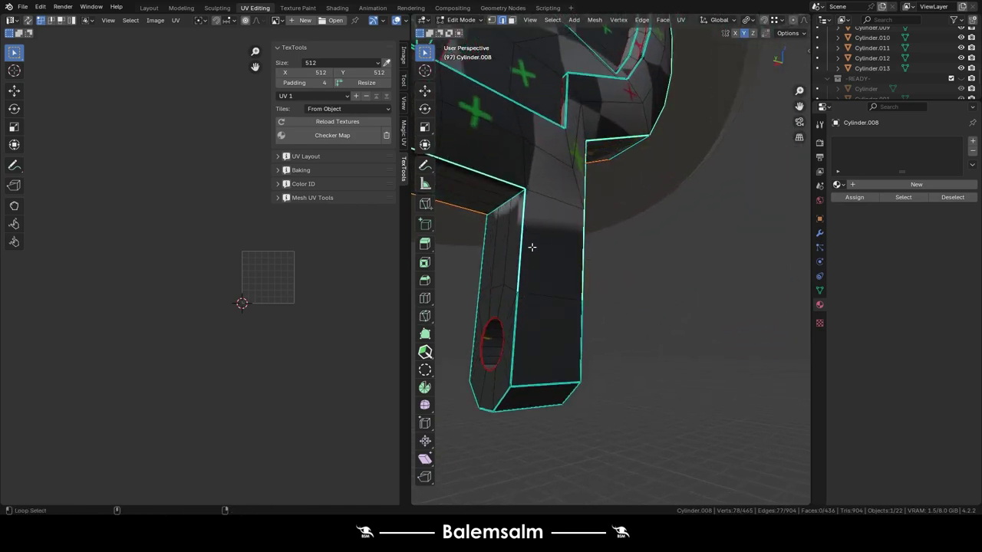
pyautogui.keyDown('alt'); pyautogui.keyDown('shift'); pyautogui.click(582, 322); pyautogui.keyUp('shift'); pyautogui.keyUp('alt')
pyautogui.moveTo(582, 322); pyautogui.dragTo(633, 294, button='middle')
pyautogui.moveTo(538, 223)
pyautogui.mouseDown(button='middle')
pyautogui.moveTo(560, 225)
pyautogui.moveTo(474, 319)
pyautogui.moveTo(578, 295)
pyautogui.moveTo(533, 235)
pyautogui.moveTo(537, 283)
pyautogui.moveTo(606, 310)
pyautogui.moveTo(567, 368)
pyautogui.mouseUp(button='middle')
# - Mark the selected leg and hole edges as seams
pyautogui.press('u')
pyautogui.click(560, 225)
pyautogui.click(537, 283)
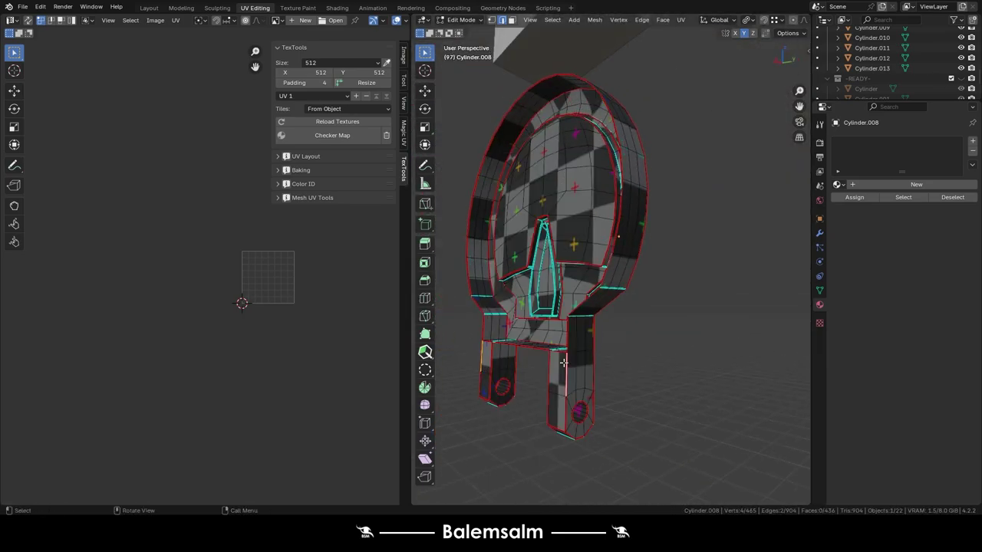
# - Inspect the ring's seams by selecting its vertical and teardrop edge loops
pyautogui.scroll(3, 564, 362)
pyautogui.keyDown('shift'); pyautogui.click(557, 387); pyautogui.keyUp('shift')
pyautogui.press('a')
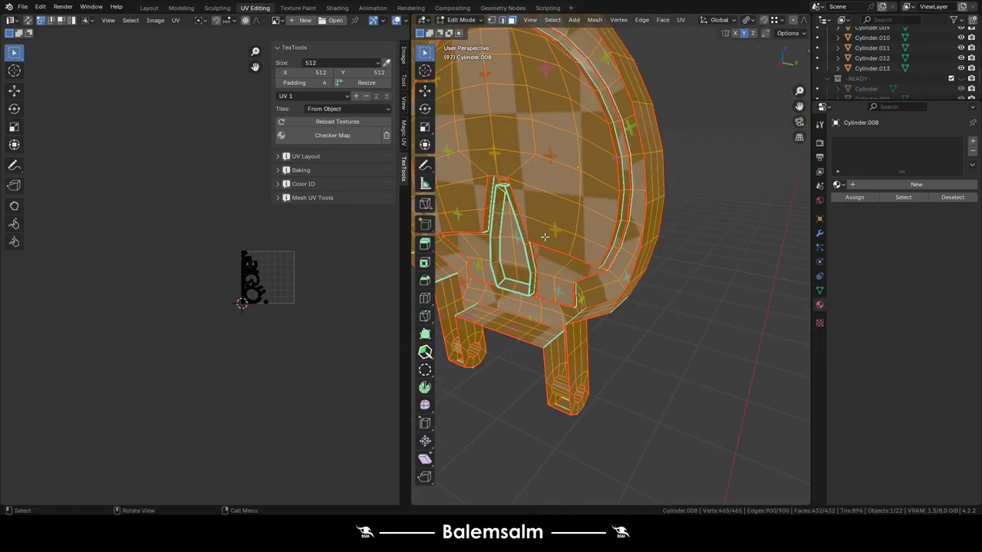
pyautogui.press('u')
pyautogui.hotkey('alt', 'a')
pyautogui.moveTo(614, 355)
pyautogui.mouseDown(button='middle')
pyautogui.moveTo(554, 302)
pyautogui.moveTo(575, 285)
pyautogui.mouseUp(button='middle')
pyautogui.keyDown('alt'); pyautogui.click(520, 253); pyautogui.keyUp('alt')
pyautogui.scroll(-4, 539, 259)
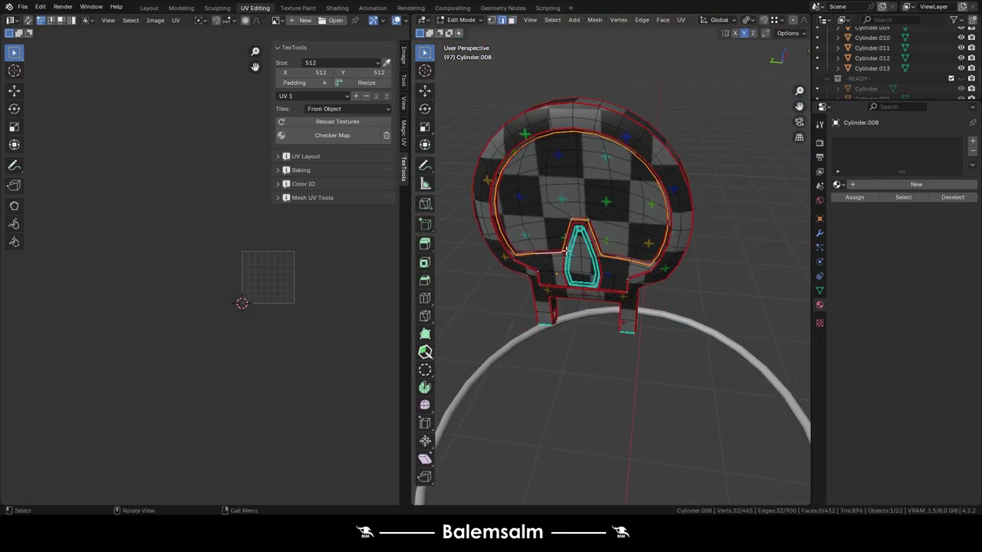
pyautogui.keyDown('alt'); pyautogui.click(574, 274); pyautogui.keyUp('alt')
pyautogui.scroll(8, 570, 113)
pyautogui.scroll(-6, 570, 112)
# - Unwrap the whole Cylinder.008 mesh and view its checker result in Object Mode
pyautogui.press('a')
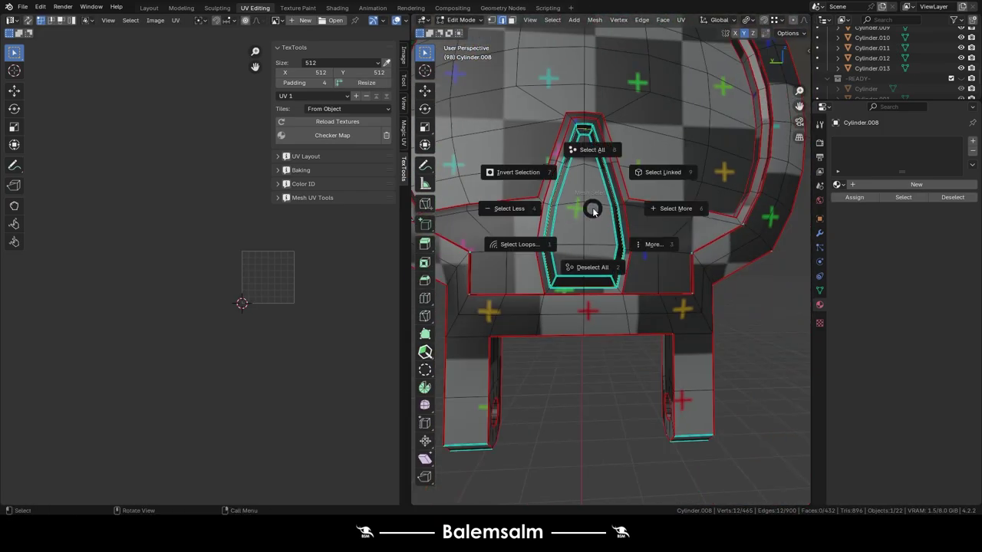
pyautogui.scroll(-2, 600, 212)
pyautogui.press('u')
pyautogui.click(322, 294)
pyautogui.scroll(2, 583, 199)
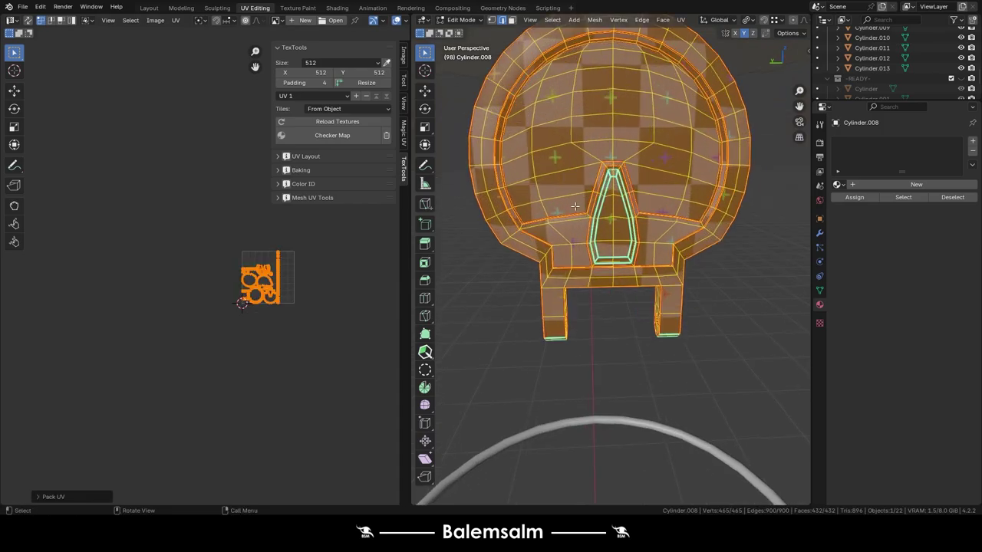
pyautogui.press('Tab')
pyautogui.moveTo(599, 180)
pyautogui.mouseDown(button='middle')
pyautogui.moveTo(453, 184)
pyautogui.moveTo(547, 218)
pyautogui.mouseUp(button='middle')
pyautogui.scroll(-4, 453, 184)
# - Remove the checker texture and start editing the Cube part's mesh
pyautogui.click(385, 135)
pyautogui.click(575, 176)
pyautogui.press('Tab')
pyautogui.scroll(4, 547, 219)
# - Smart UV Project the whole Cube and apply the checker test texture
pyautogui.press('a')
pyautogui.press('u')
pyautogui.click(547, 219)
pyautogui.click(596, 314)
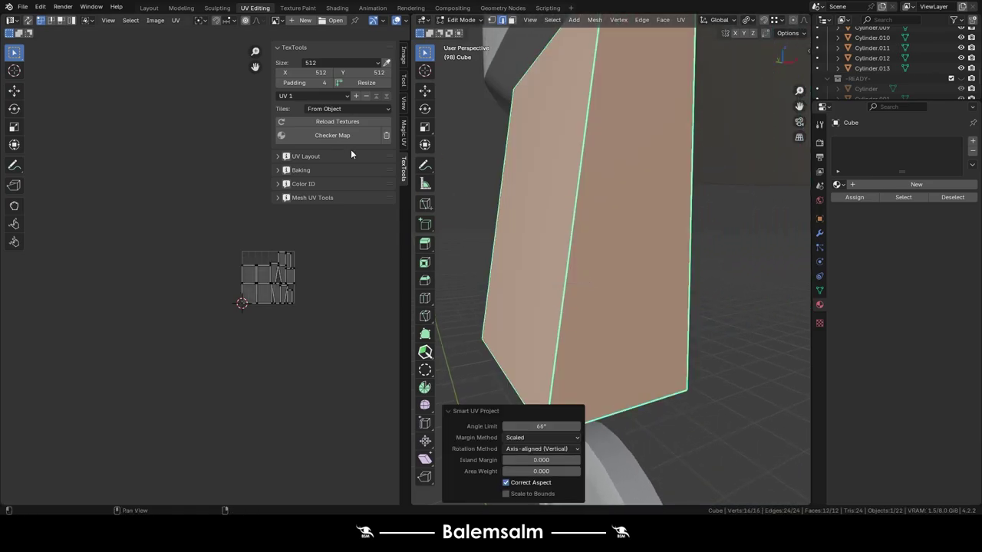
pyautogui.click(307, 135)
pyautogui.moveTo(468, 230)
pyautogui.mouseDown(button='middle')
pyautogui.moveTo(507, 235)
pyautogui.moveTo(470, 227)
pyautogui.mouseUp(button='middle')
# - Select the Cube together with Cylinder.008 and edit both meshes at once
pyautogui.hotkey('alt', 'a')
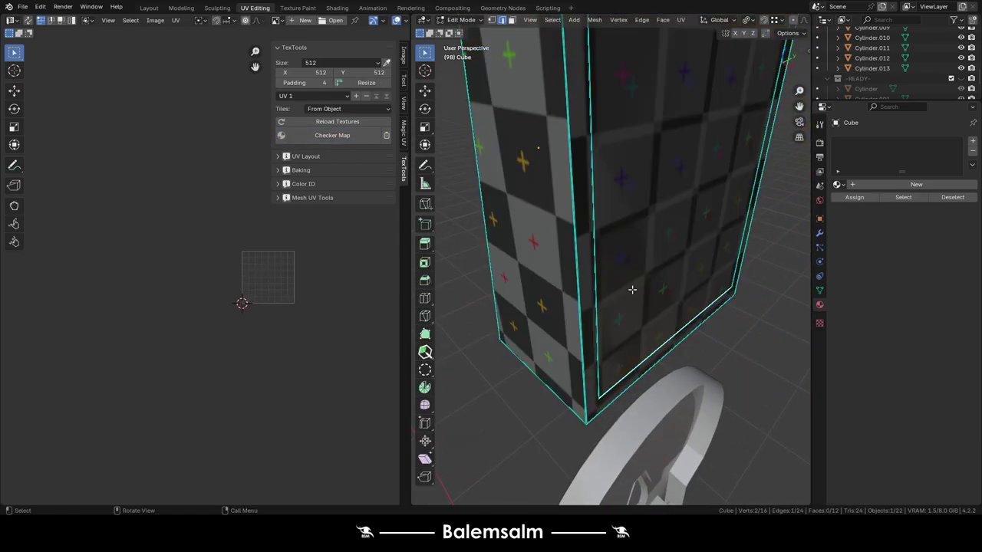
pyautogui.click(603, 259)
pyautogui.scroll(-4, 666, 210)
pyautogui.press('Tab')
pyautogui.click(650, 349)
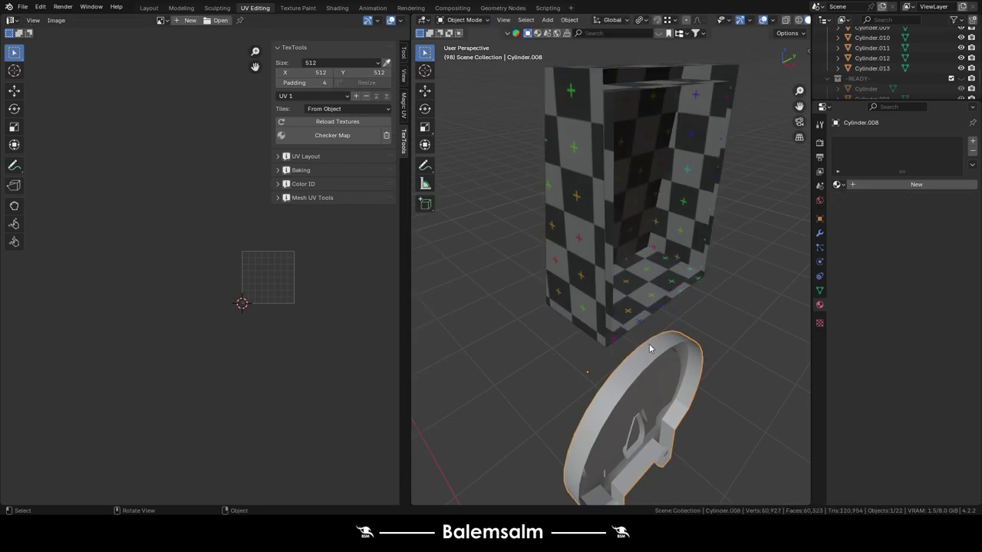
pyautogui.press('Tab')
pyautogui.moveTo(602, 263); pyautogui.dragTo(594, 286, button='middle')
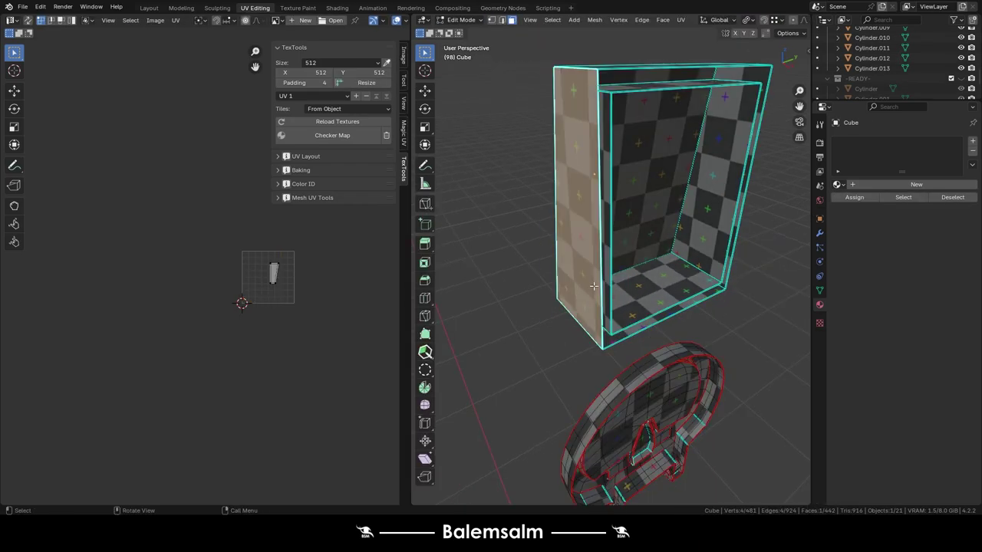
# - Create Material.001 for the Cube, clear the checker, and select all faces of both parts
pyautogui.click(906, 182)
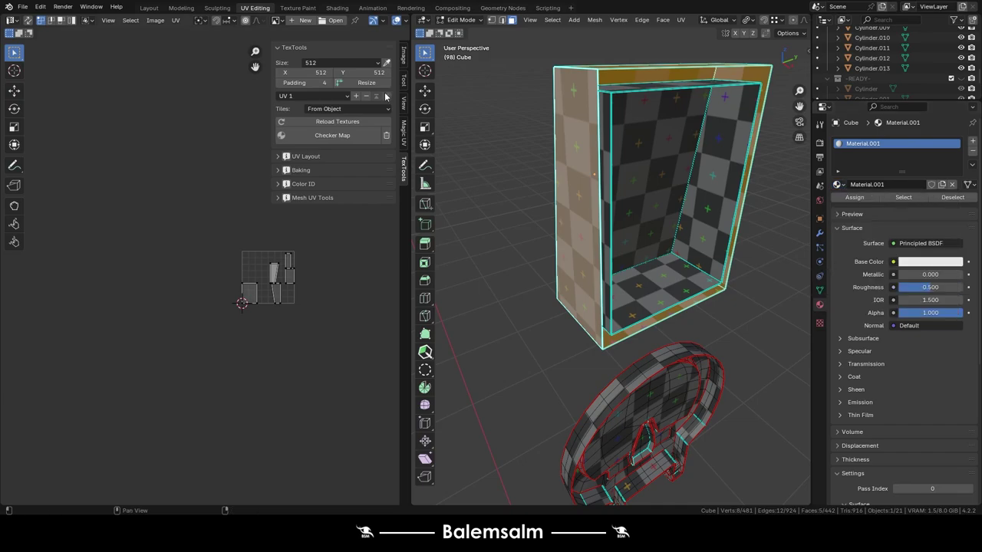
pyautogui.press('Tab')
pyautogui.click(386, 135)
pyautogui.press('Tab')
pyautogui.press('a')
pyautogui.press('q')
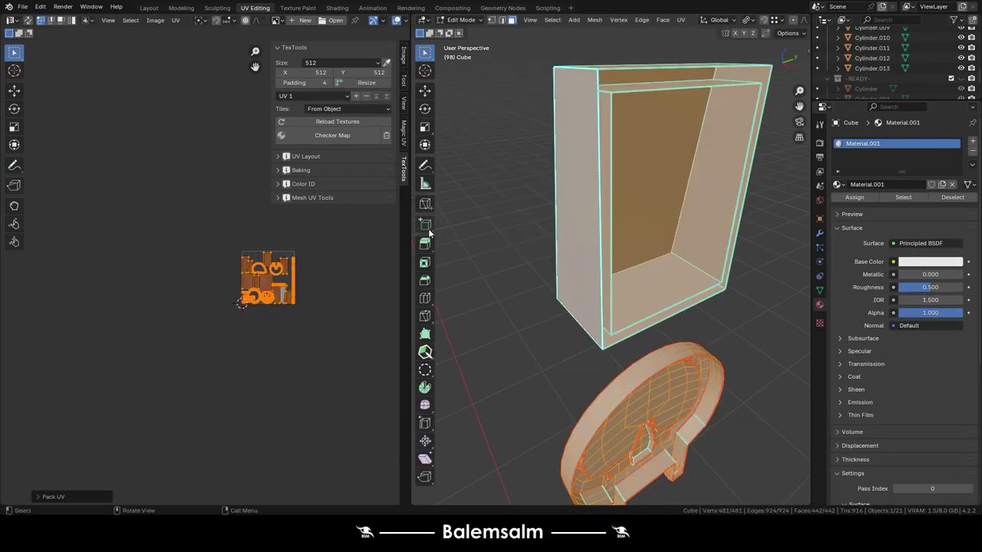
# - Test both parts with the checker, then clear it and select the whole box mesh
pyautogui.click(368, 135)
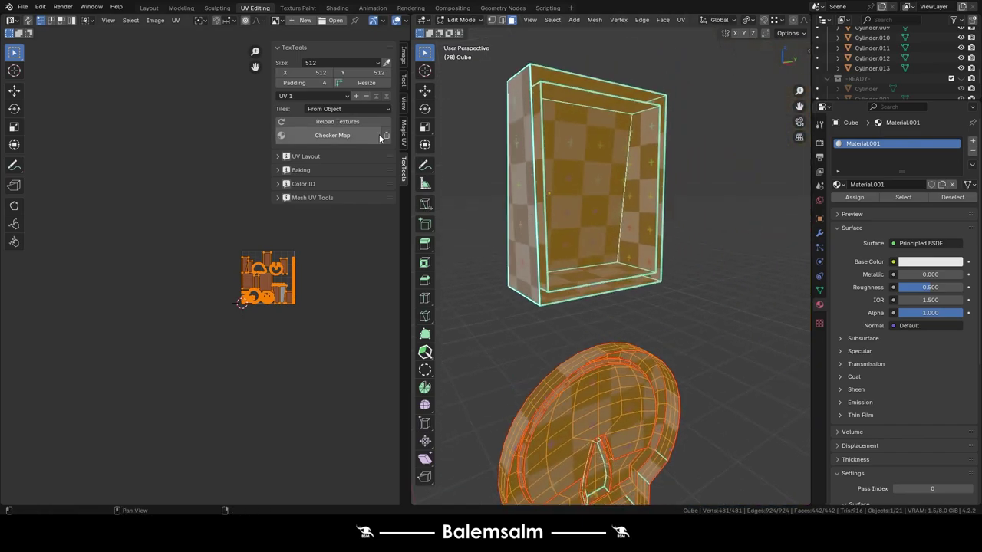
pyautogui.click(386, 135)
pyautogui.scroll(3, 517, 328)
pyautogui.click(517, 328)
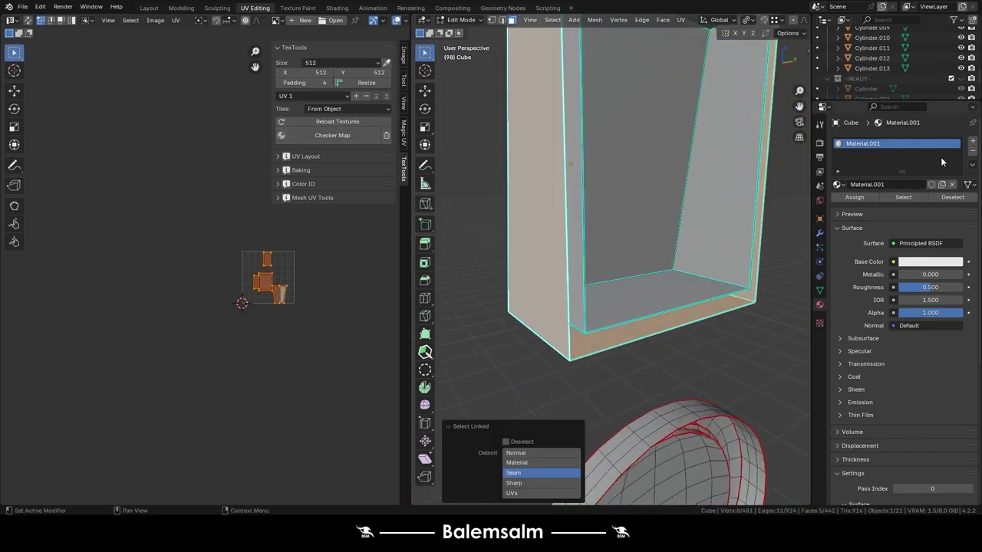
pyautogui.click(702, 422)
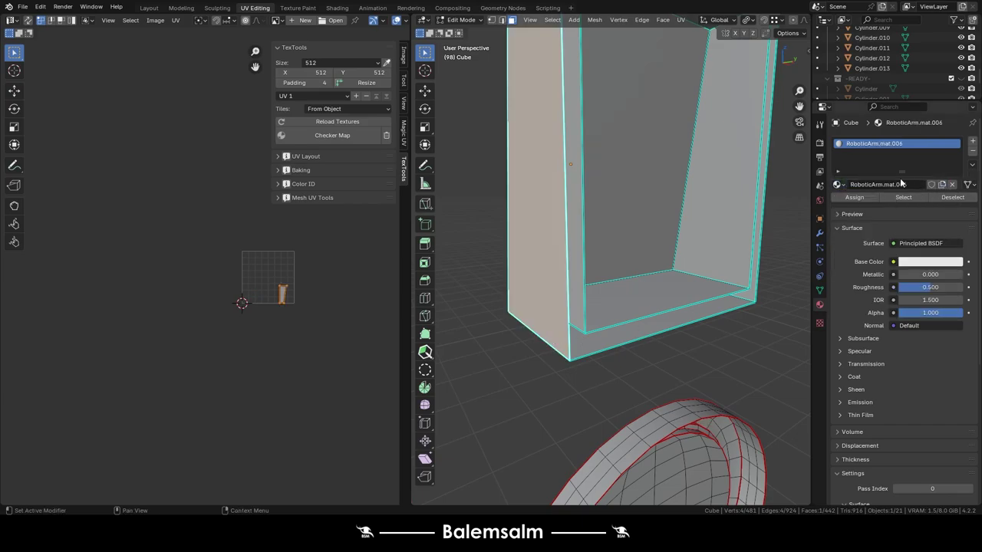
pyautogui.scroll(-3, 594, 278)
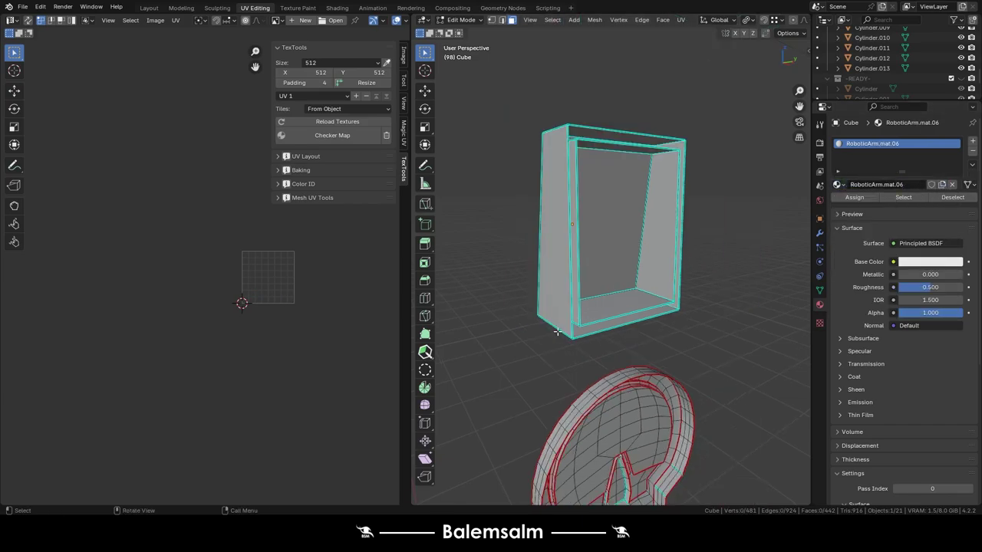
pyautogui.press('l')
# - Add RoboticArm.mat.06 and RoboticArm.mat.OPAC.07 material slots to the box
pyautogui.click(973, 141)
pyautogui.click(837, 205)
pyautogui.click(882, 221)
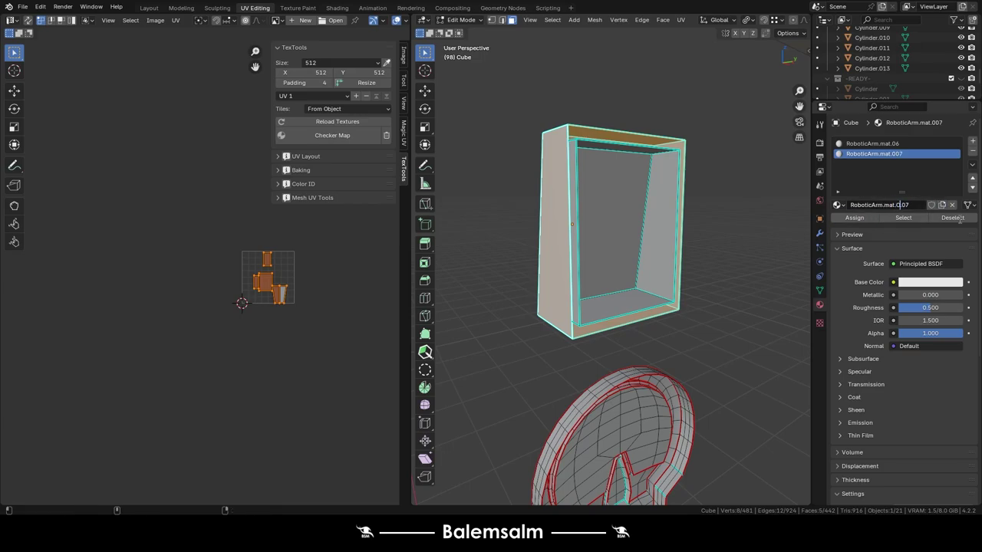
pyautogui.press('l')
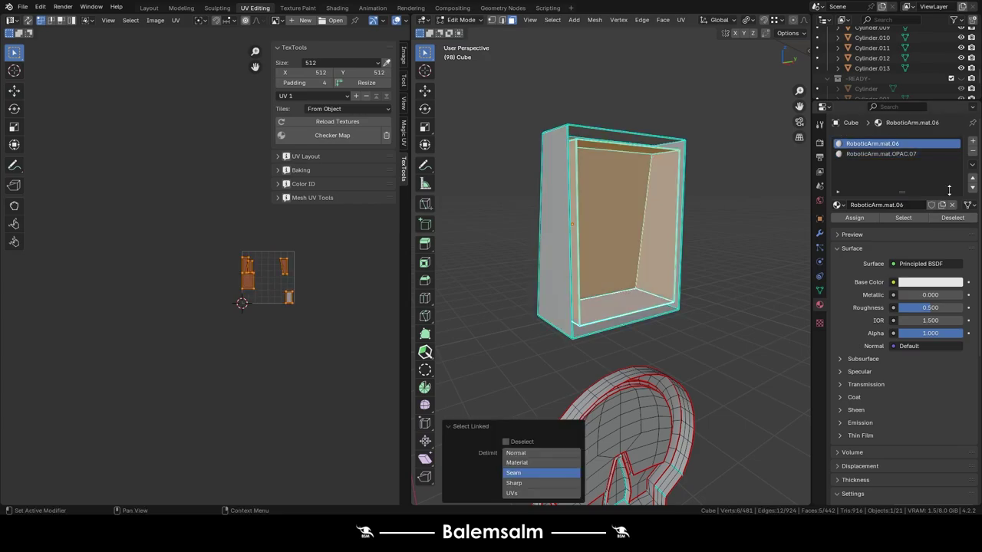
pyautogui.click(973, 141)
pyautogui.click(837, 205)
pyautogui.click(863, 297)
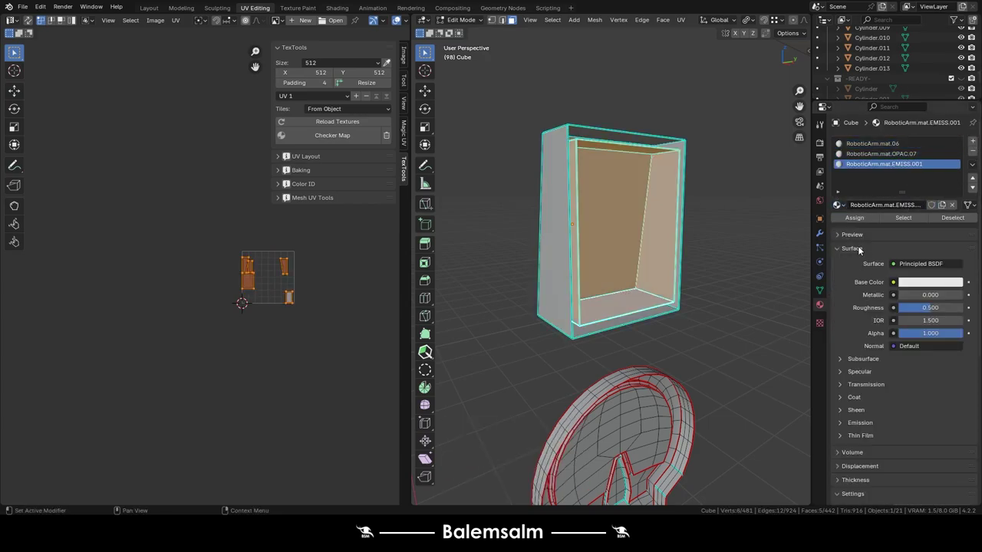
# - Assign RoboticArm.mat.EMISS.001 to the selected inner faces
pyautogui.rightClick(602, 267)
pyautogui.click(598, 353)
pyautogui.hotkey('alt', 'a')
pyautogui.click(895, 165)
# - Select the whole box and unwrap its UVs
pyautogui.press('u')
pyautogui.click(652, 265)
pyautogui.press('Return')
pyautogui.hotkey('alt', 'a')
pyautogui.press('u')
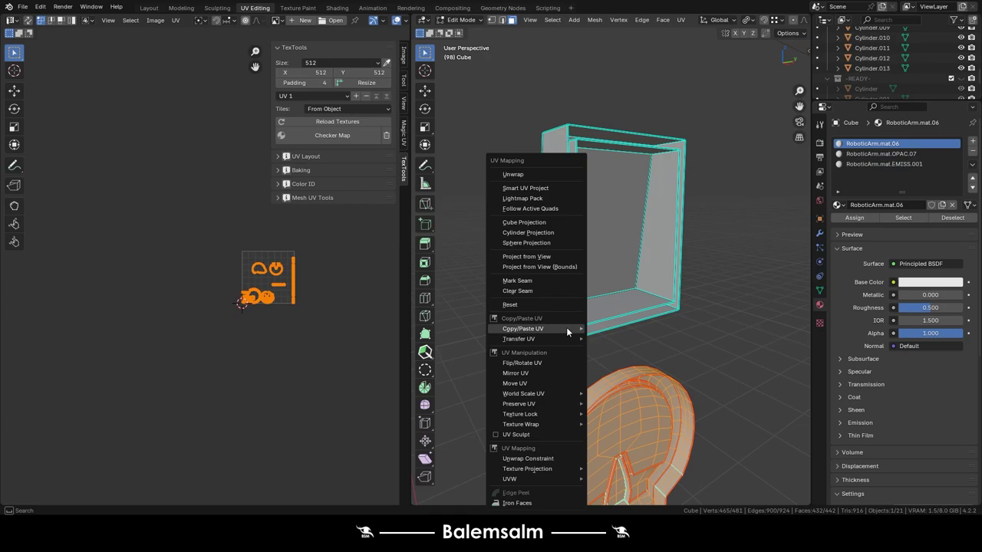
pyautogui.press('Escape')
# - Deselect everything and move the finished box into the READY collection
pyautogui.press('Tab')
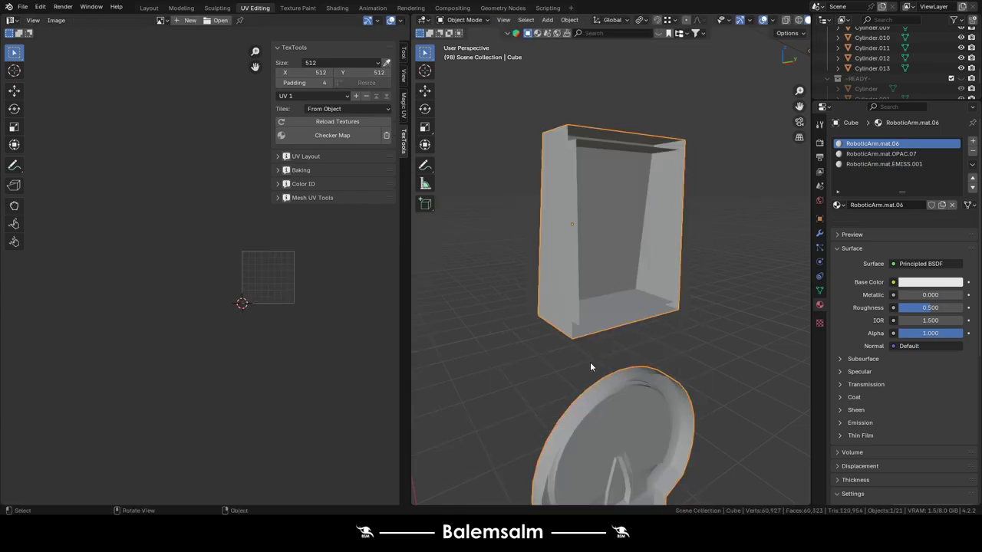
pyautogui.hotkey('alt', 'a')
pyautogui.moveTo(590, 362)
pyautogui.mouseDown(button='middle')
pyautogui.moveTo(640, 313)
pyautogui.moveTo(564, 318)
pyautogui.mouseUp(button='middle')
pyautogui.scroll(-3, 641, 313)
pyautogui.scroll(2, 616, 304)
pyautogui.press('m')
pyautogui.click(636, 311)
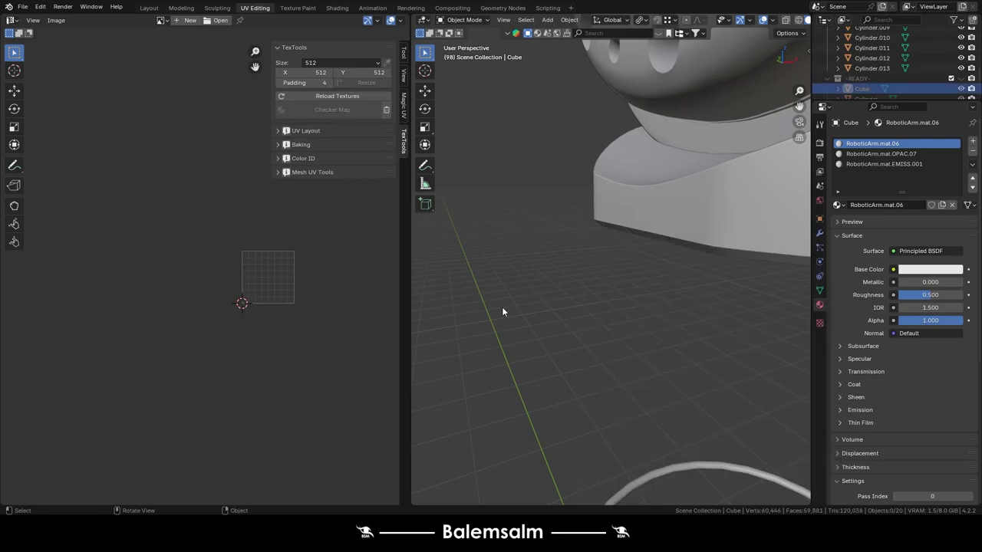
# - Give the arm base Cylinder.005 a new material named RoboticArm.mat.09 and isolate it
pyautogui.moveTo(502, 311)
pyautogui.mouseDown(button='middle')
pyautogui.moveTo(565, 314)
pyautogui.moveTo(606, 342)
pyautogui.mouseUp(button='middle')
pyautogui.click(606, 342)
pyautogui.scroll(3, 606, 342)
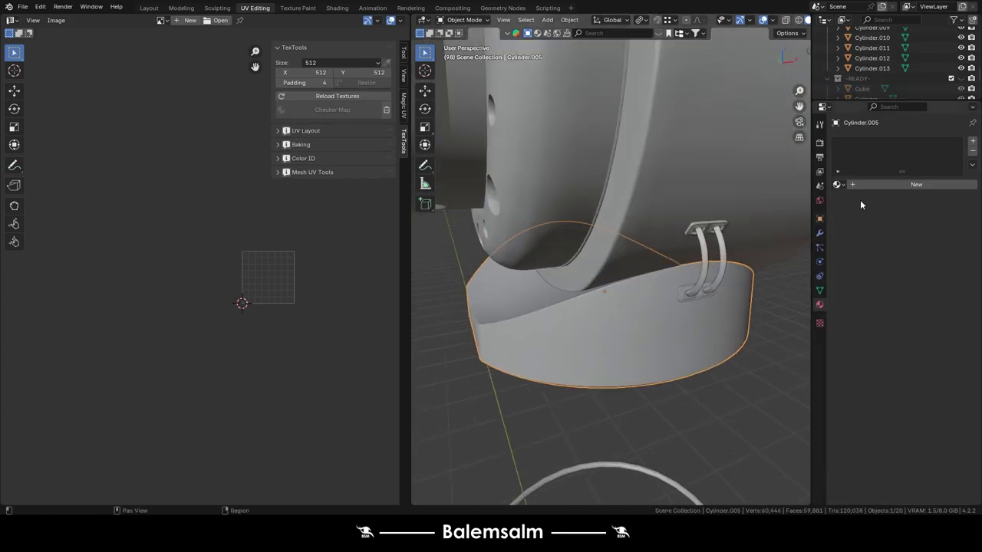
pyautogui.click(839, 184)
pyautogui.click(912, 287)
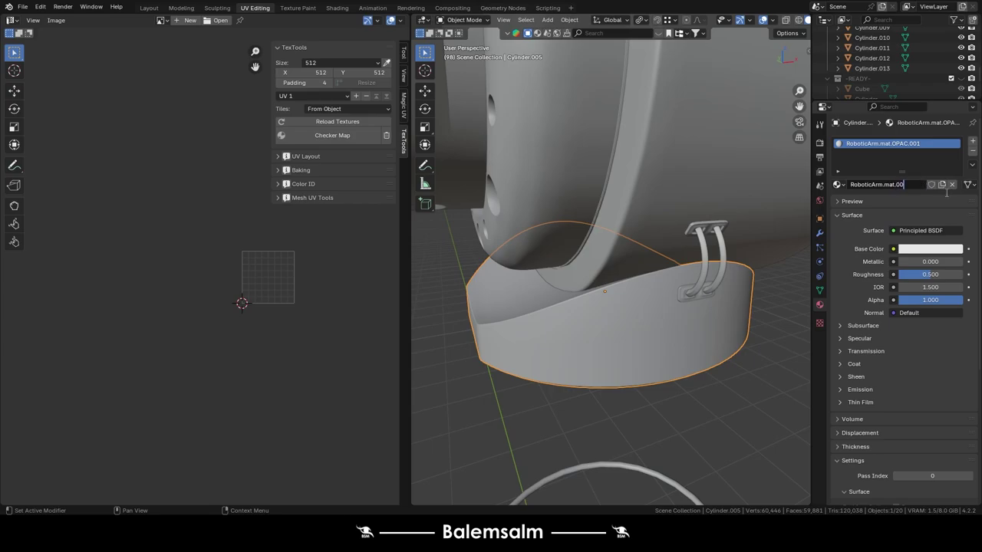
pyautogui.write('8')
pyautogui.click(839, 184)
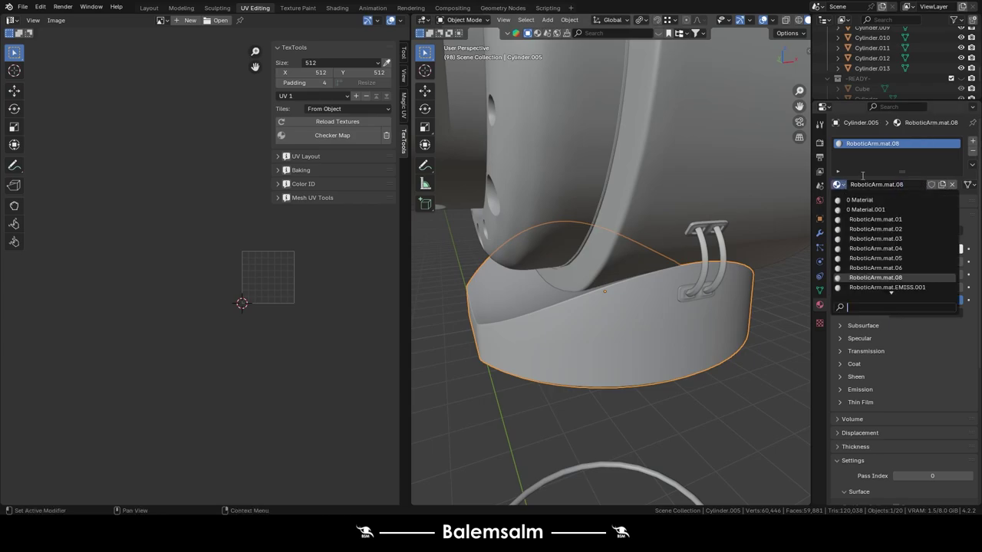
pyautogui.click(913, 277)
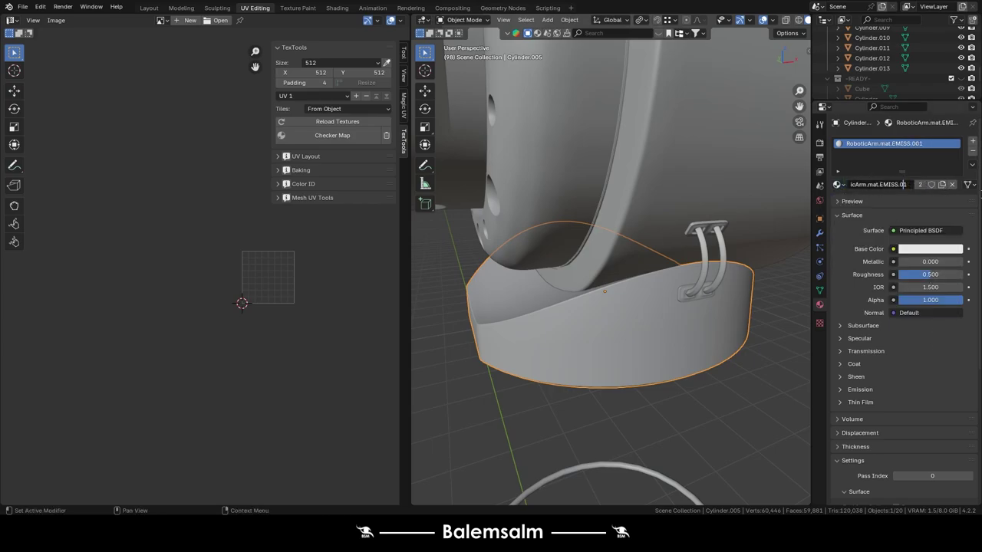
pyautogui.click(840, 184)
pyautogui.click(898, 281)
pyautogui.click(839, 184)
pyautogui.click(913, 270)
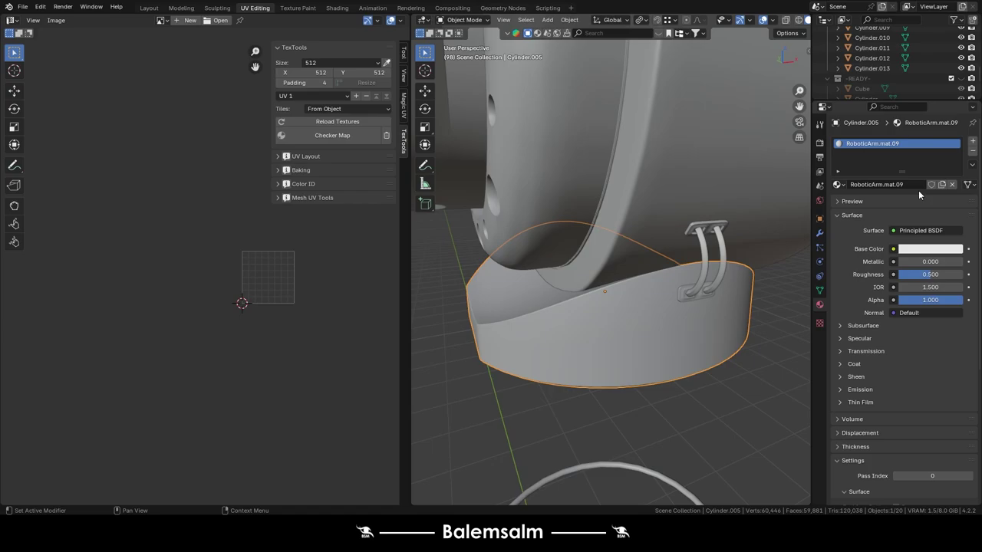
pyautogui.press('KP_Divide')
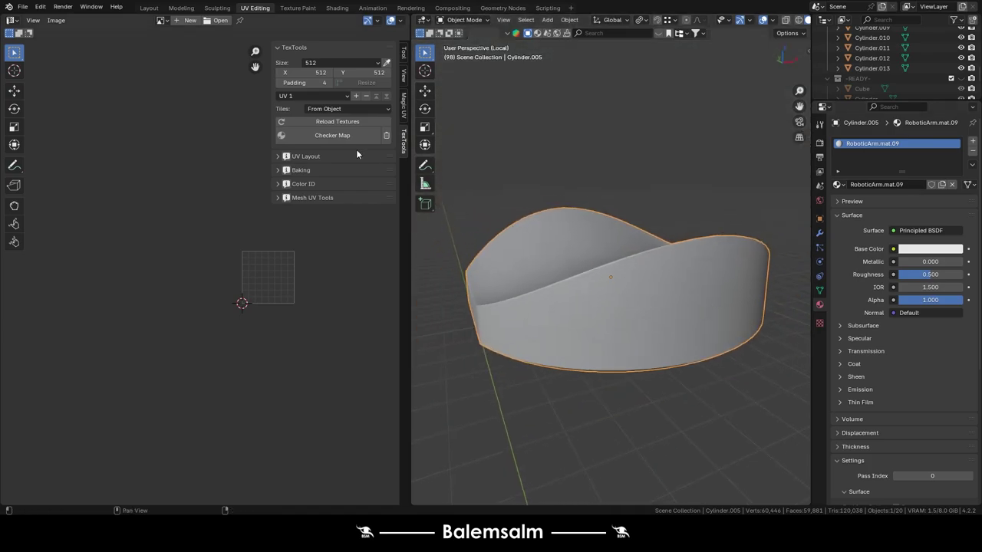
# - Unwrap Cylinder.005 in Edit Mode and select its vertical and bottom edge loops
pyautogui.press('Tab')
pyautogui.moveTo(631, 299)
pyautogui.mouseDown(button='middle')
pyautogui.moveTo(567, 330)
pyautogui.moveTo(547, 281)
pyautogui.moveTo(513, 261)
pyautogui.moveTo(584, 289)
pyautogui.moveTo(555, 346)
pyautogui.moveTo(560, 274)
pyautogui.mouseUp(button='middle')
pyautogui.press('u')
pyautogui.click(584, 289)
pyautogui.scroll(5, 560, 274)
pyautogui.keyDown('alt'); pyautogui.keyDown('shift'); pyautogui.click(560, 274); pyautogui.keyUp('shift'); pyautogui.keyUp('alt')
pyautogui.scroll(-5, 560, 274)
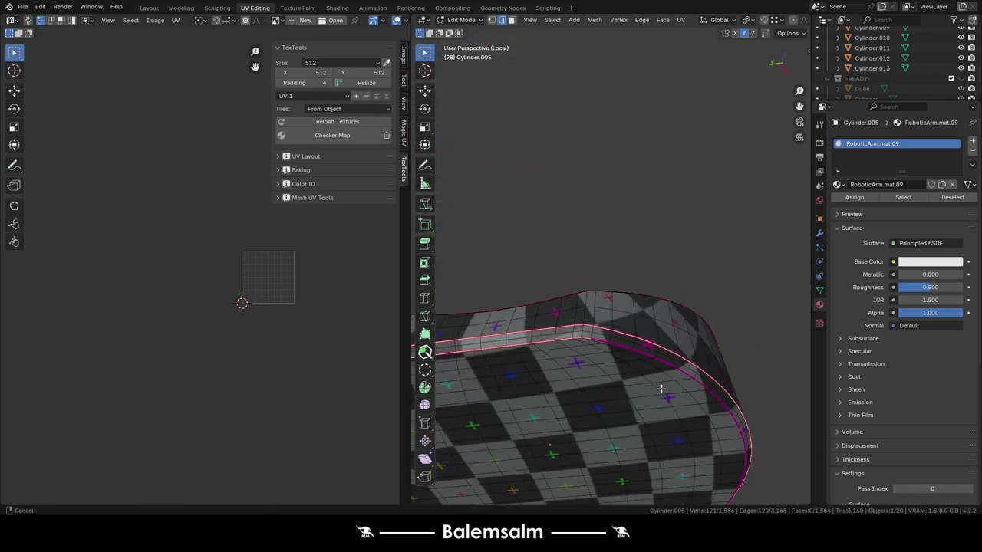
pyautogui.scroll(5, 560, 274)
pyautogui.scroll(-5, 560, 307)
pyautogui.keyDown('alt'); pyautogui.keyDown('shift'); pyautogui.click(583, 434); pyautogui.keyUp('shift'); pyautogui.keyUp('alt')
pyautogui.moveTo(583, 433)
pyautogui.mouseDown(button='middle')
pyautogui.moveTo(637, 406)
pyautogui.moveTo(703, 278)
pyautogui.mouseUp(button='middle')
pyautogui.press('Tab')
# - Remove the checker texture, move Cylinder.005 into READY, and isolate Cylinder.006
pyautogui.press('g')
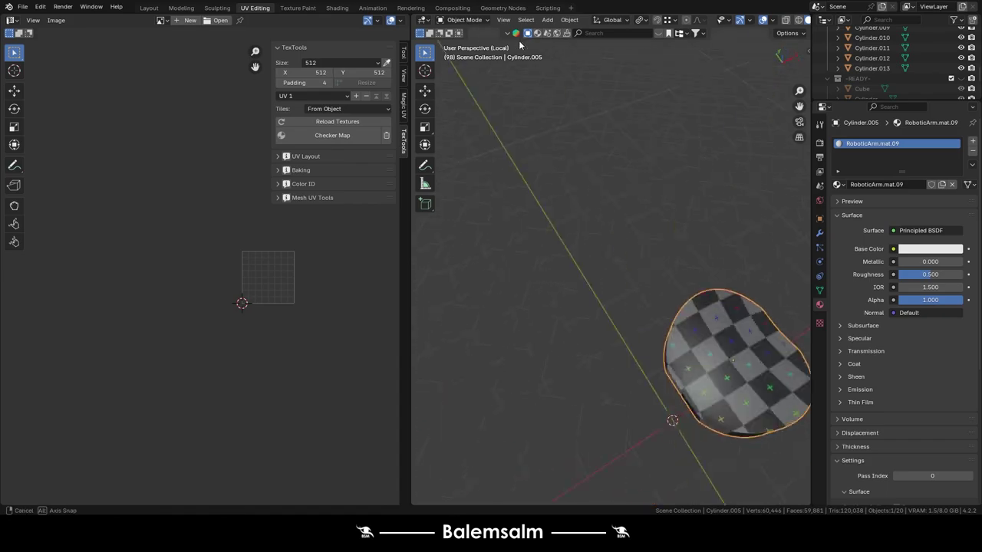
pyautogui.moveTo(756, 493); pyautogui.dragTo(723, 452, button='middle')
pyautogui.click(385, 135)
pyautogui.press('KP_Divide')
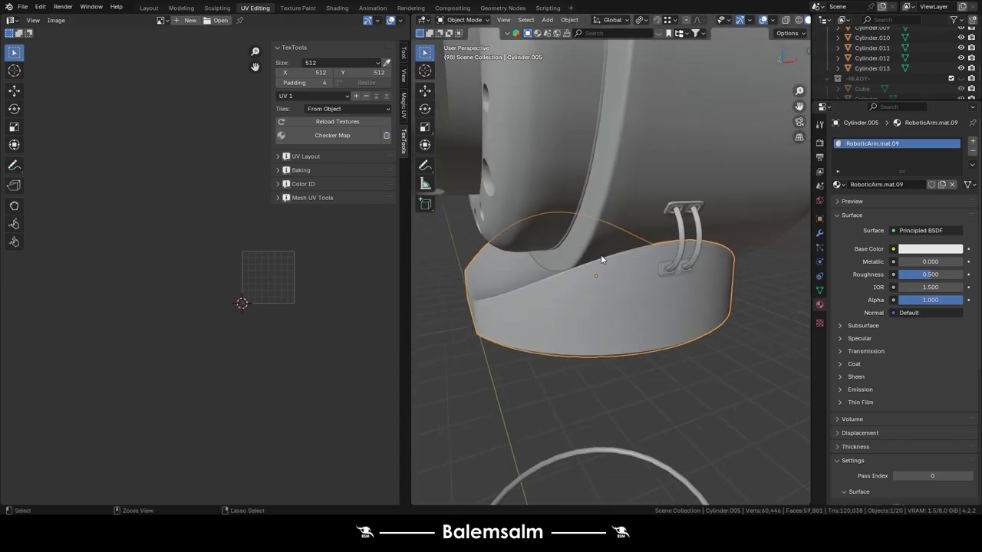
pyautogui.press('m')
pyautogui.click(791, 273)
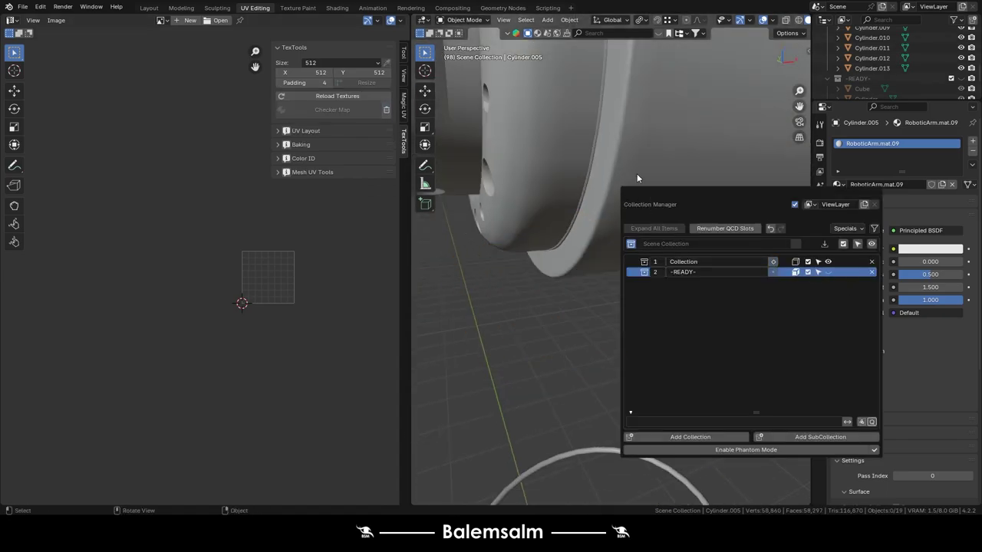
pyautogui.press('KP_Divide')
# - Check Cylinder.006's modifier stack, reselect and isolate it, and enter Edit Mode
pyautogui.press('Tab')
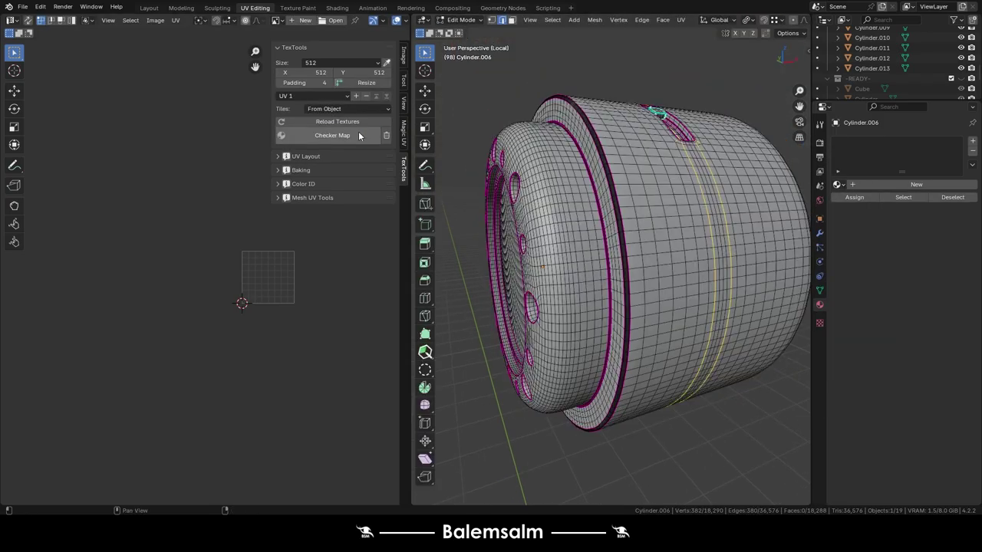
pyautogui.press('Tab')
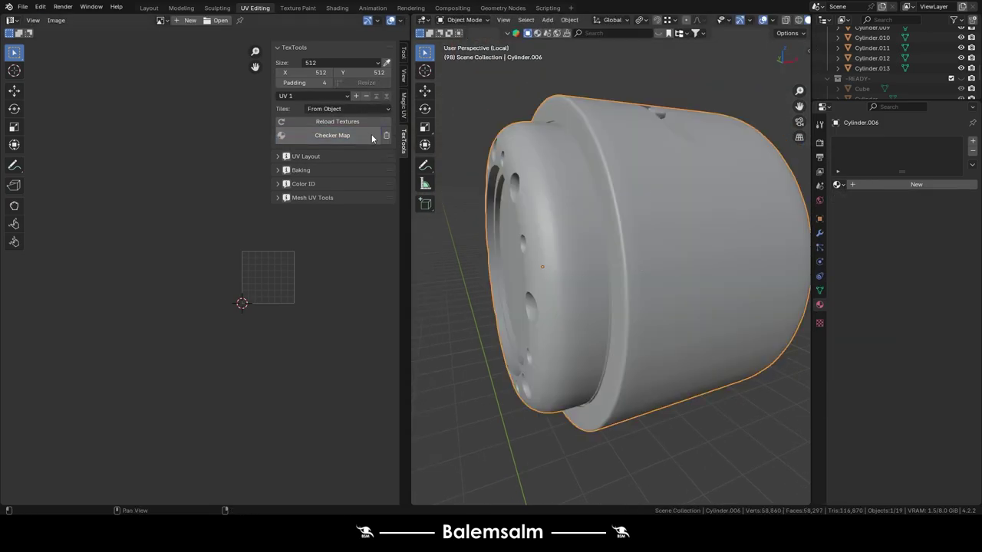
pyautogui.click(820, 234)
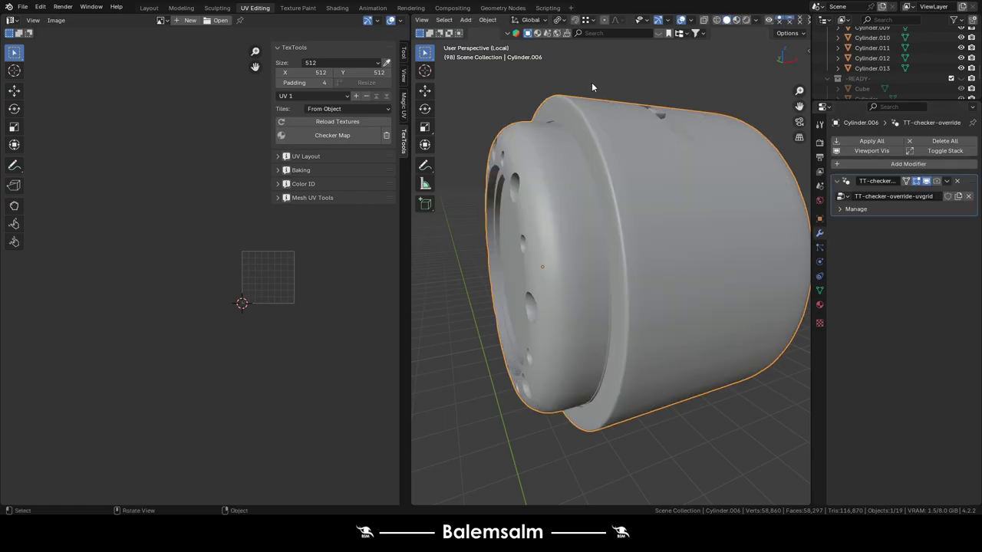
pyautogui.press('KP_Divide')
pyautogui.click(664, 378)
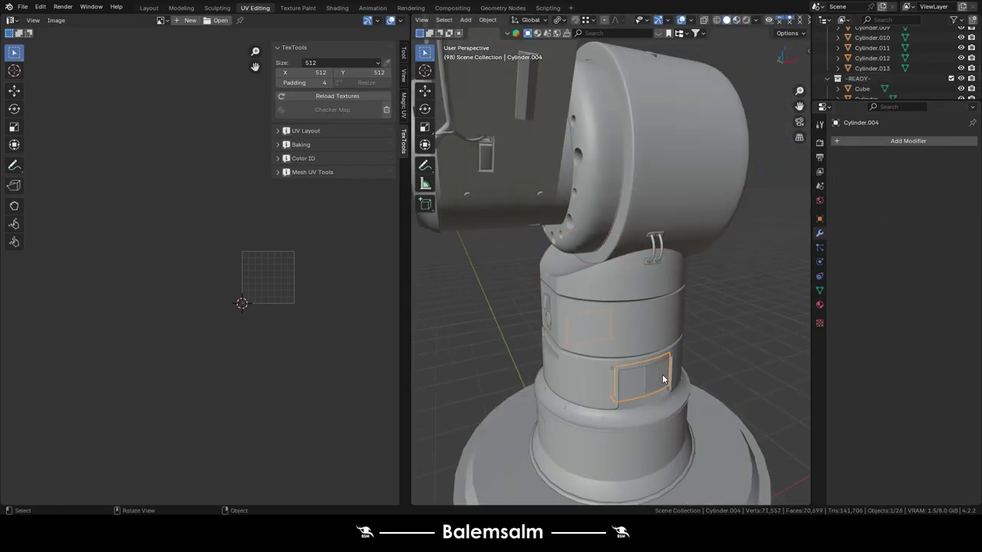
pyautogui.click(683, 136)
pyautogui.press('KP_Divide')
pyautogui.moveTo(683, 137)
pyautogui.mouseDown(button='middle')
pyautogui.moveTo(698, 66)
pyautogui.moveTo(598, 239)
pyautogui.mouseUp(button='middle')
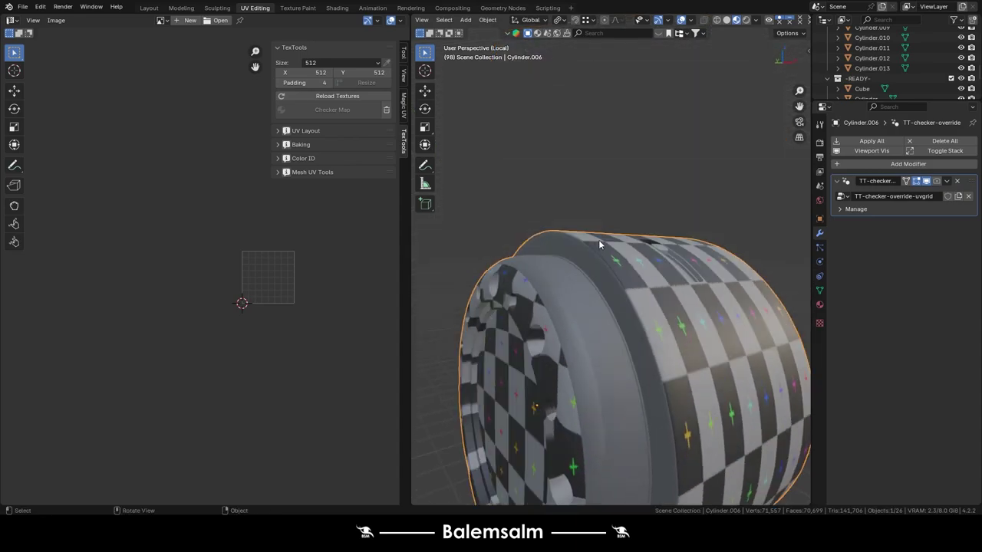
pyautogui.press('Tab')
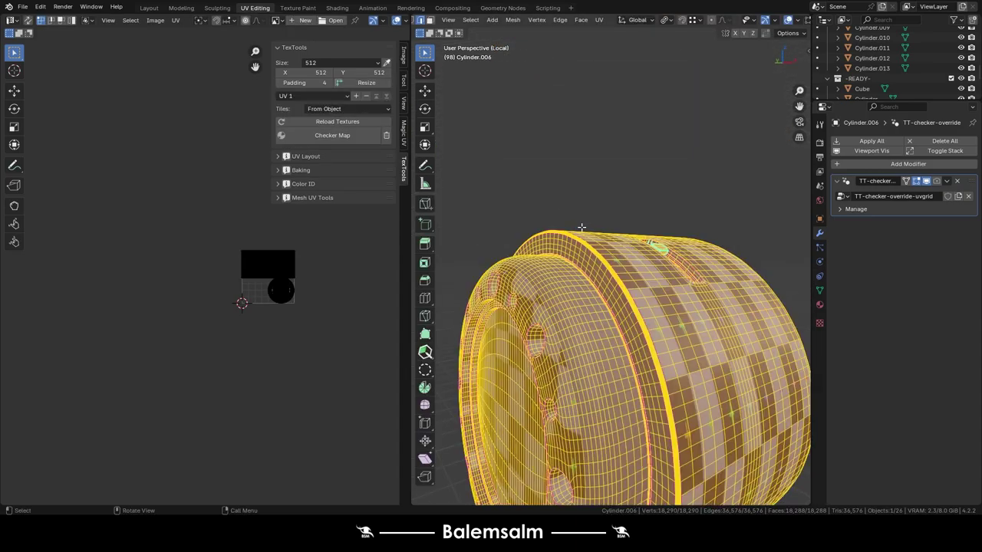
# - Select an edge loop on Cylinder.006, apply a UV option, and inspect it in Object Mode
pyautogui.scroll(5, 507, 316)
pyautogui.scroll(3, 601, 245)
pyautogui.keyDown('alt'); pyautogui.click(601, 245); pyautogui.keyUp('alt')
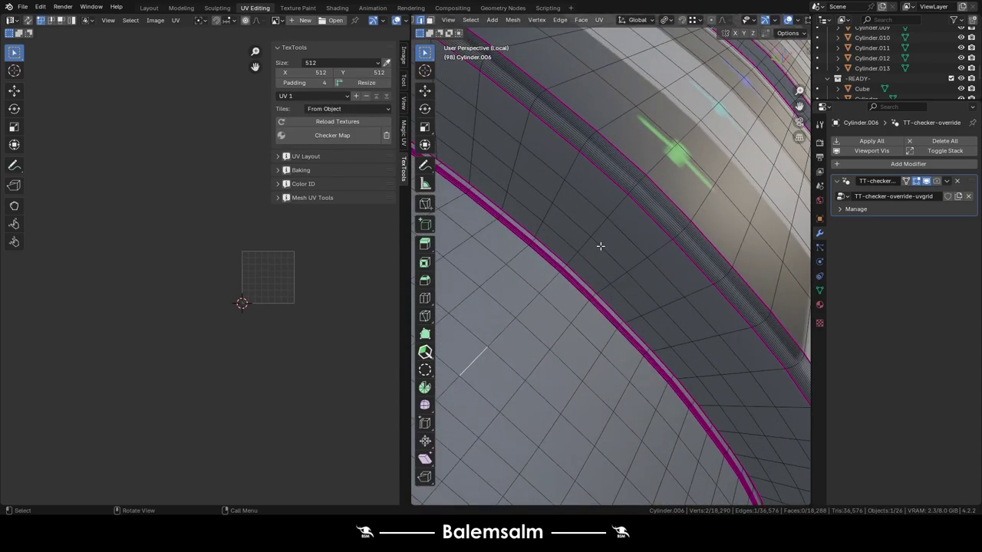
pyautogui.scroll(3, 545, 281)
pyautogui.press('u')
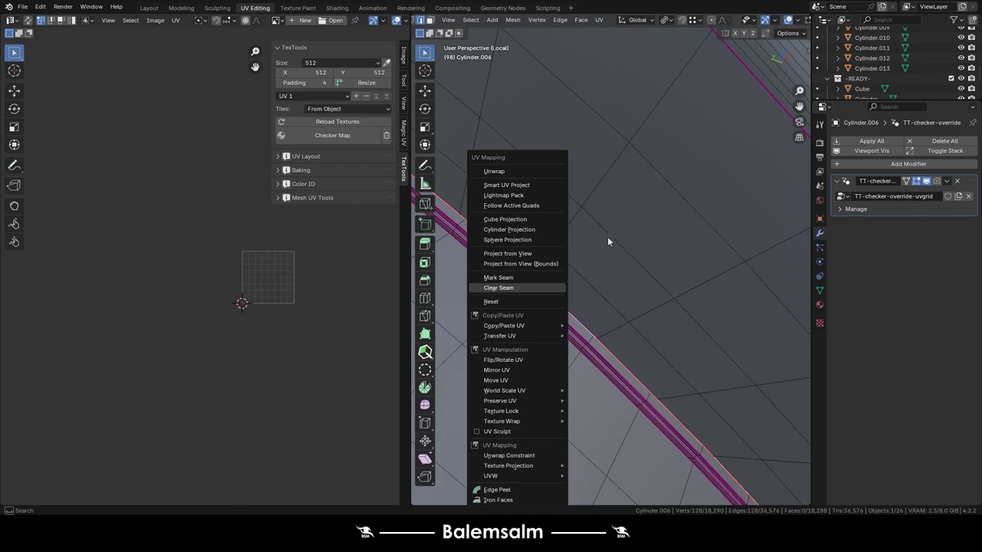
pyautogui.click(551, 286)
pyautogui.press('Tab')
pyautogui.scroll(-5, 585, 283)
pyautogui.moveTo(586, 283)
pyautogui.mouseDown(button='middle')
pyautogui.moveTo(525, 232)
pyautogui.moveTo(563, 271)
pyautogui.mouseUp(button='middle')
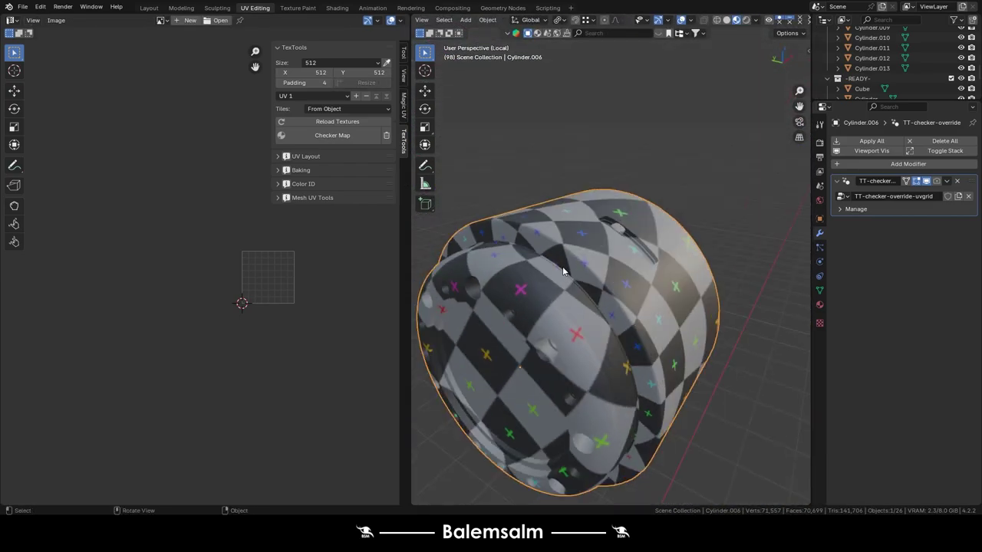
# - Select the hole rim loops plus edges with similar face angles and mark them as seams
pyautogui.press('Tab')
pyautogui.scroll(5, 618, 306)
pyautogui.scroll(3, 617, 307)
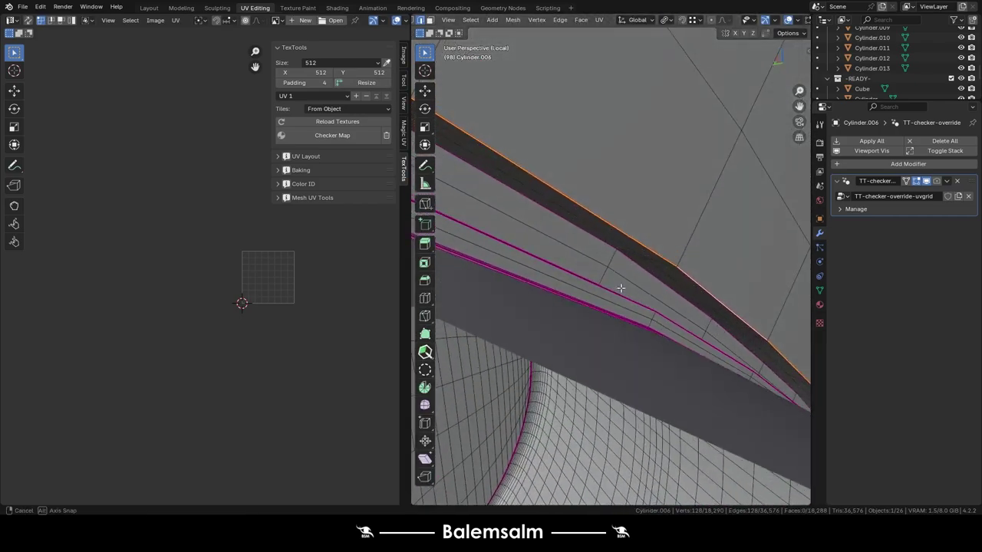
pyautogui.moveTo(620, 287)
pyautogui.mouseDown(button='middle')
pyautogui.moveTo(618, 326)
pyautogui.moveTo(606, 252)
pyautogui.moveTo(598, 351)
pyautogui.moveTo(614, 355)
pyautogui.mouseUp(button='middle')
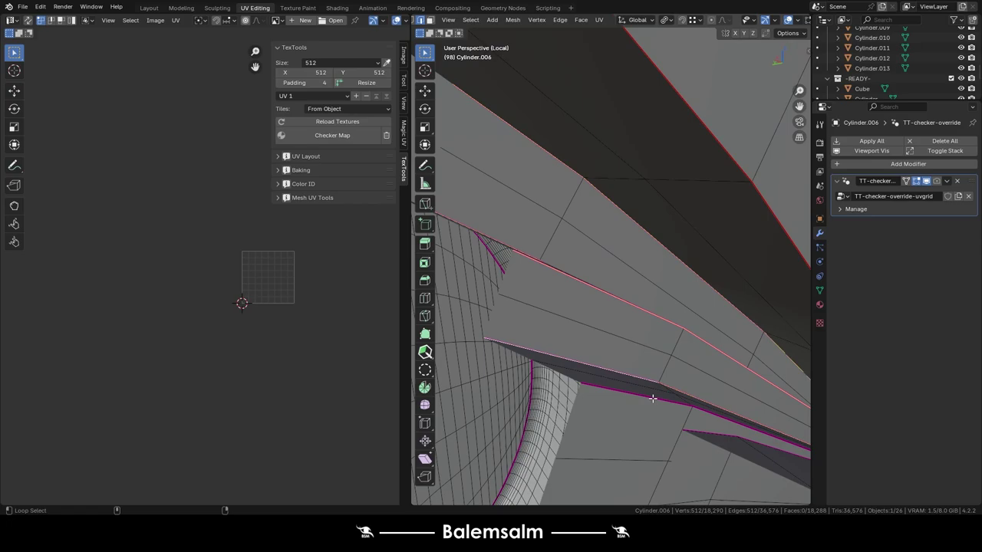
pyautogui.scroll(3, 614, 359)
pyautogui.scroll(3, 553, 337)
pyautogui.press('u')
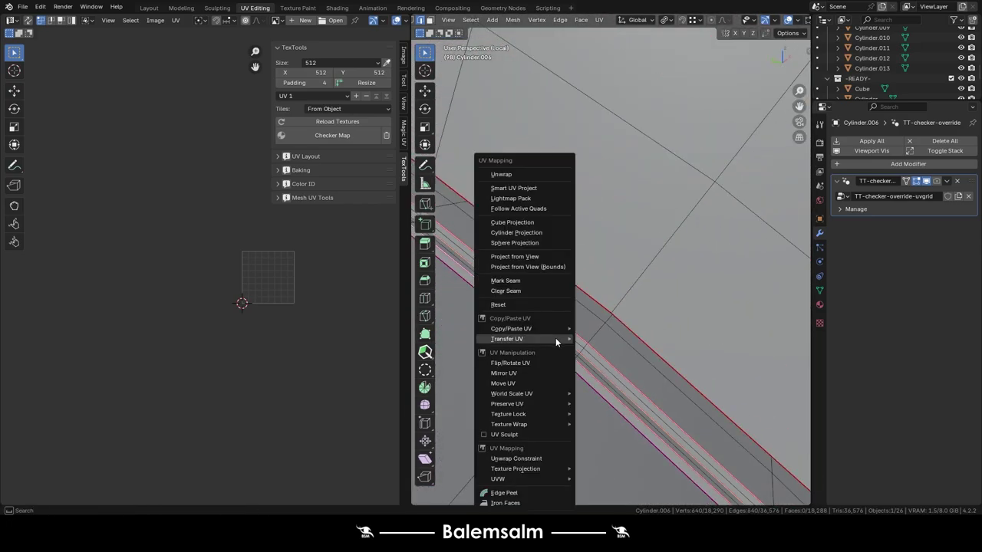
pyautogui.press('Escape')
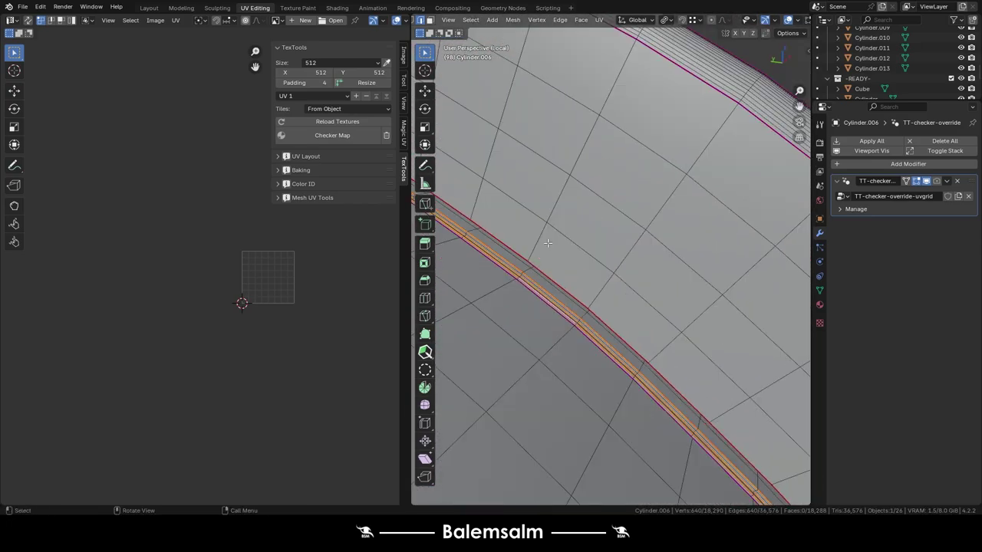
pyautogui.scroll(-5, 598, 364)
pyautogui.scroll(5, 598, 363)
pyautogui.keyDown('alt'); pyautogui.click(598, 363); pyautogui.keyUp('alt')
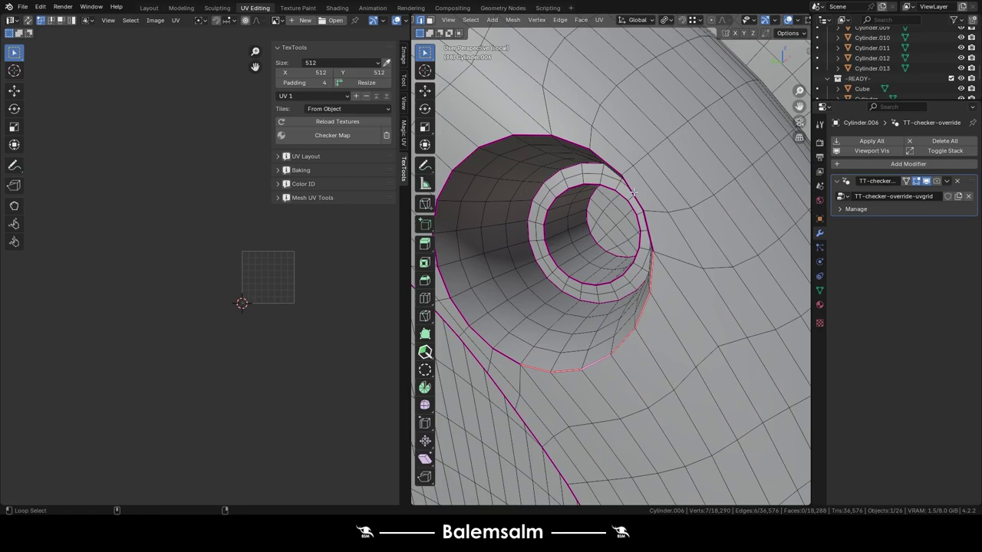
pyautogui.hotkey('shift', 'g')
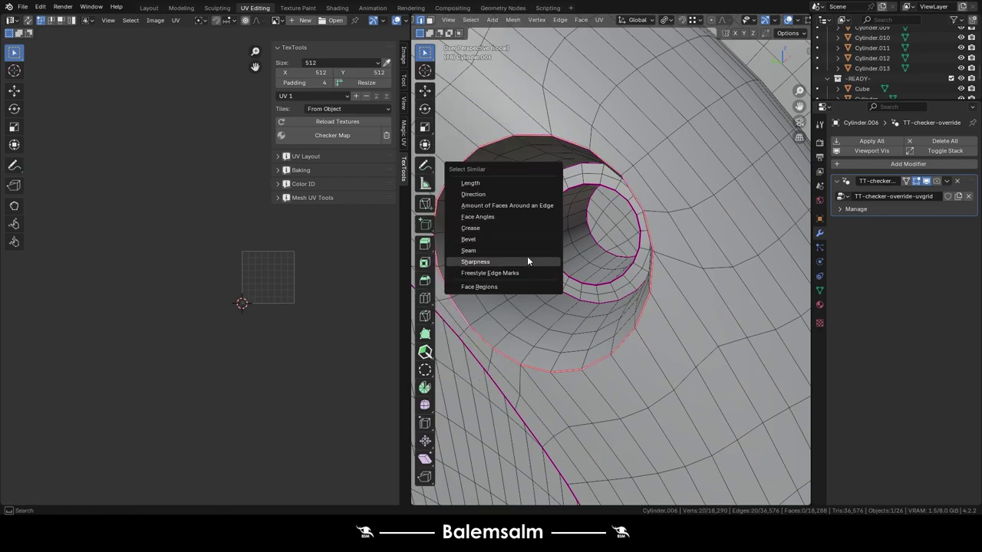
pyautogui.click(530, 218)
pyautogui.scroll(-5, 535, 249)
pyautogui.scroll(5, 534, 249)
pyautogui.keyDown('alt'); pyautogui.keyDown('shift'); pyautogui.click(629, 230); pyautogui.keyUp('shift'); pyautogui.keyUp('alt')
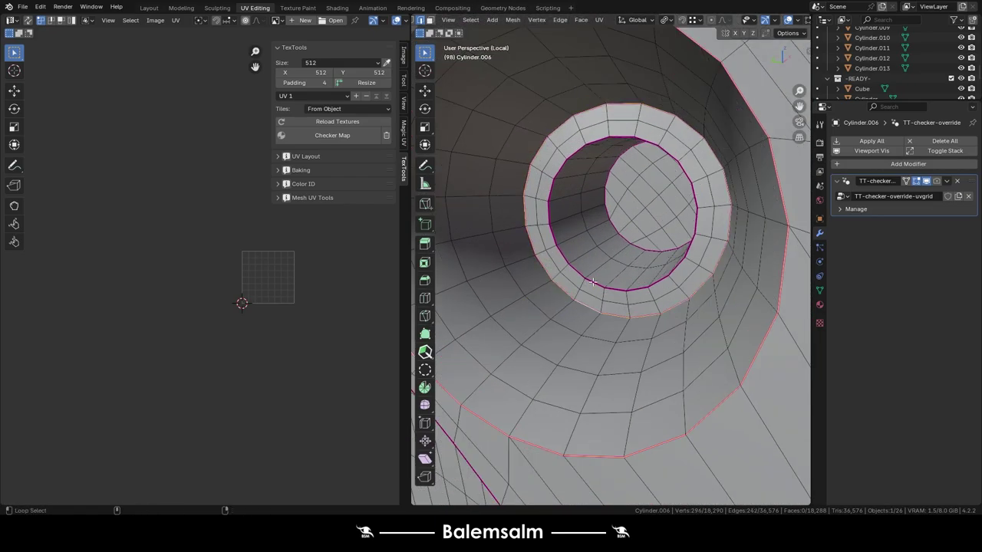
pyautogui.scroll(-5, 630, 230)
pyautogui.scroll(5, 629, 231)
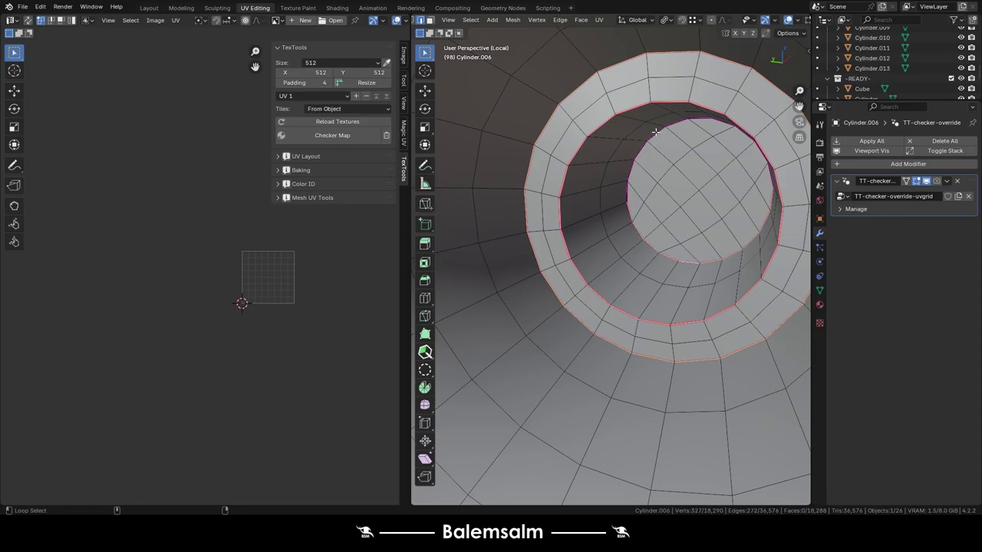
pyautogui.scroll(-5, 656, 132)
pyautogui.hotkey('shift', 'g')
pyautogui.click(648, 214)
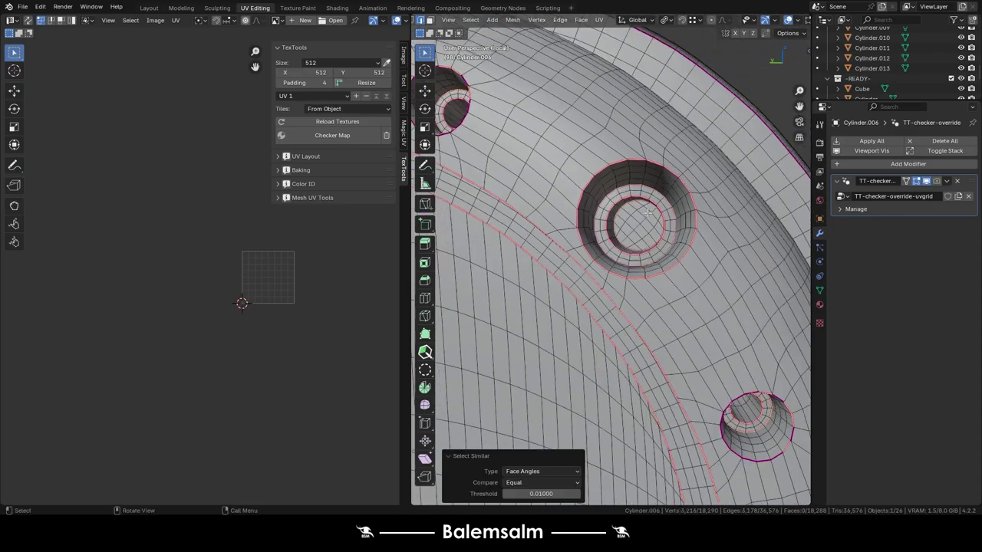
pyautogui.scroll(-5, 648, 215)
pyautogui.press('u')
pyautogui.click(645, 233)
# - Select rim edges with matching face angles and check the checker pattern in Object Mode
pyautogui.moveTo(645, 233); pyautogui.dragTo(679, 251, button='middle')
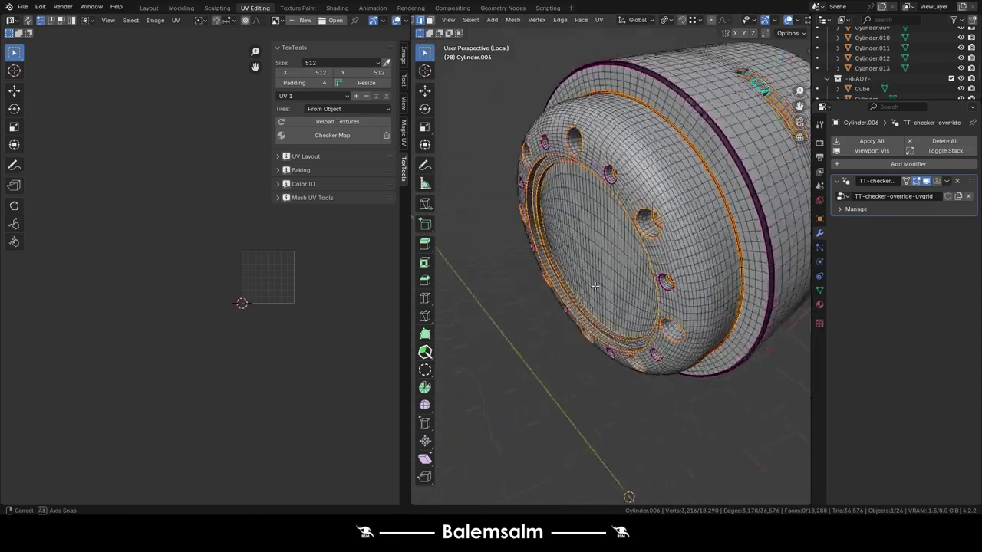
pyautogui.scroll(6, 680, 251)
pyautogui.keyDown('alt'); pyautogui.click(637, 273); pyautogui.keyUp('alt')
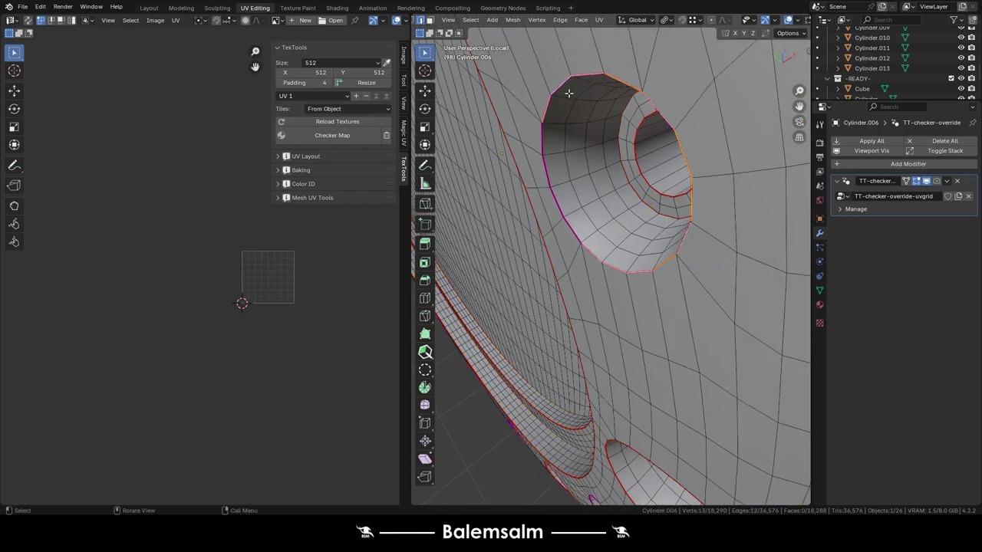
pyautogui.hotkey('shift', 'g')
pyautogui.click(617, 124)
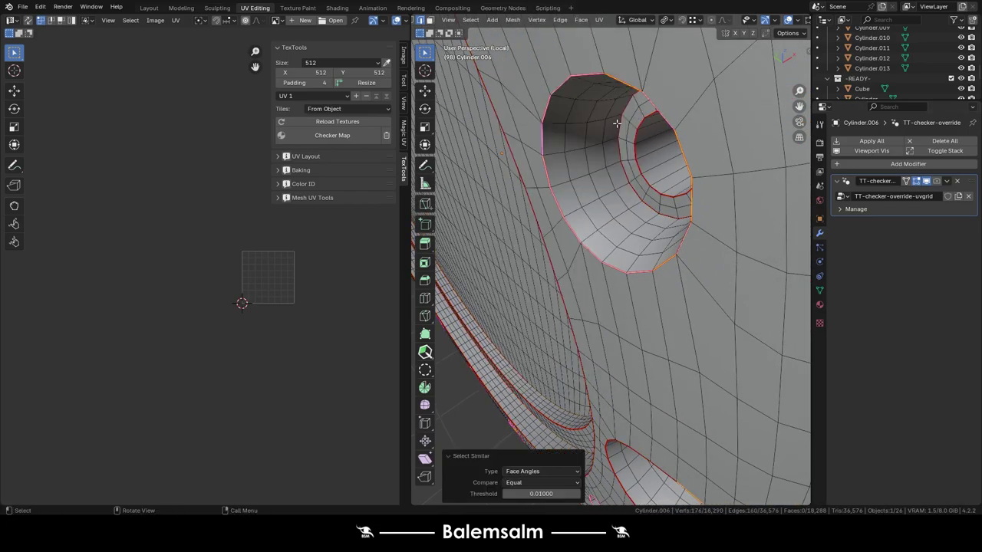
pyautogui.rightClick(617, 126)
pyautogui.scroll(-8, 537, 356)
pyautogui.moveTo(537, 357); pyautogui.dragTo(544, 114, button='middle')
pyautogui.scroll(5, 544, 114)
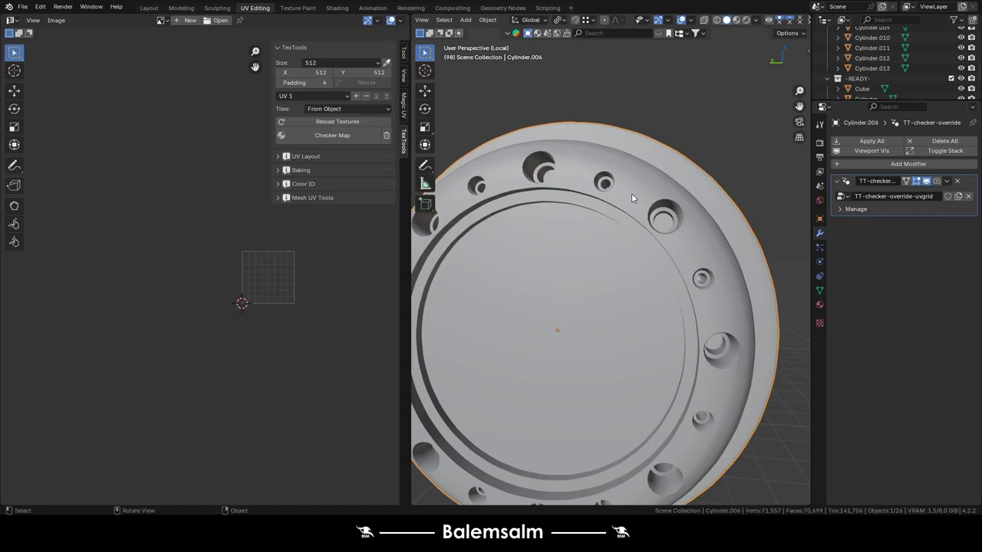
pyautogui.click(560, 202)
pyautogui.moveTo(561, 201); pyautogui.dragTo(529, 278, button='middle')
pyautogui.scroll(6, 530, 277)
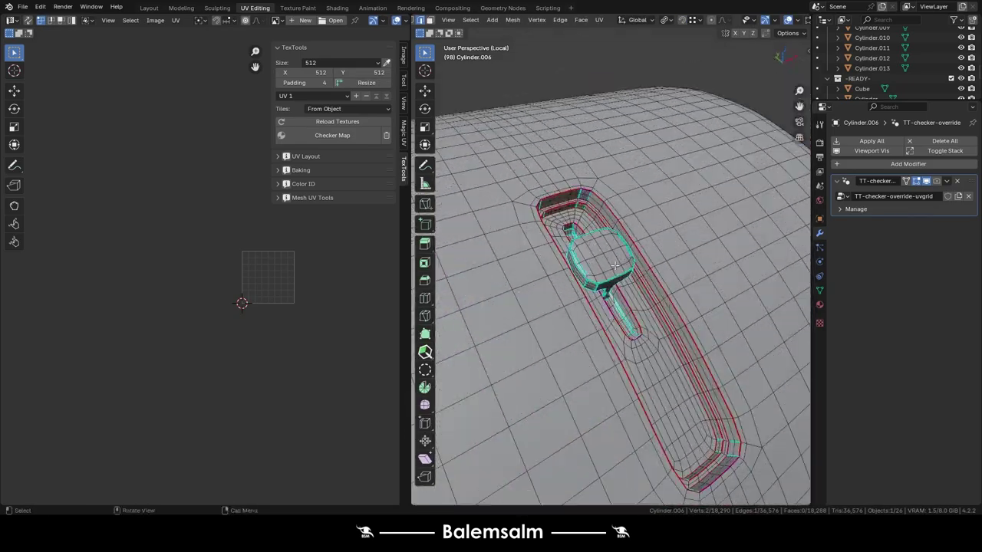
pyautogui.scroll(-8, 530, 278)
pyautogui.press('Tab')
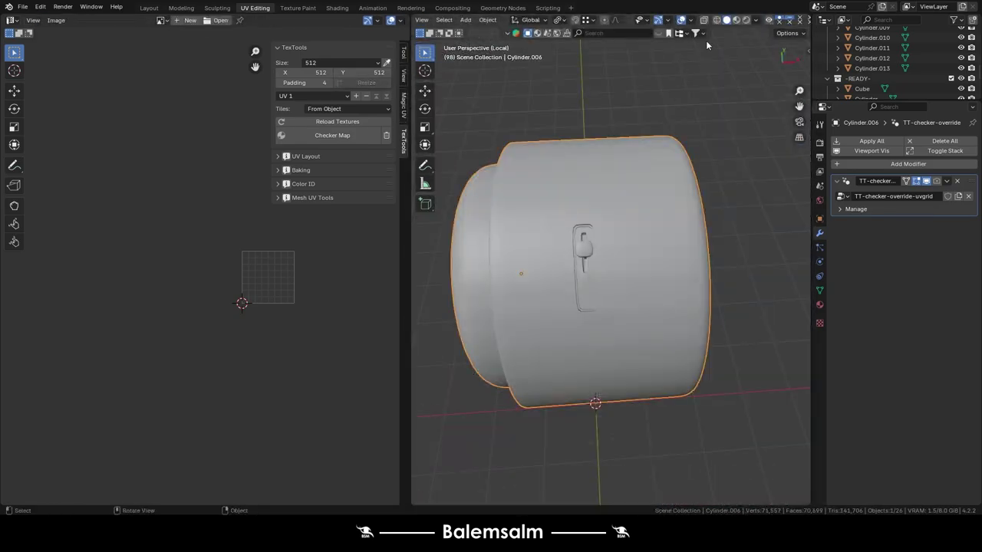
pyautogui.moveTo(530, 278)
pyautogui.mouseDown(button='middle')
pyautogui.moveTo(611, 306)
pyautogui.moveTo(592, 358)
pyautogui.mouseUp(button='middle')
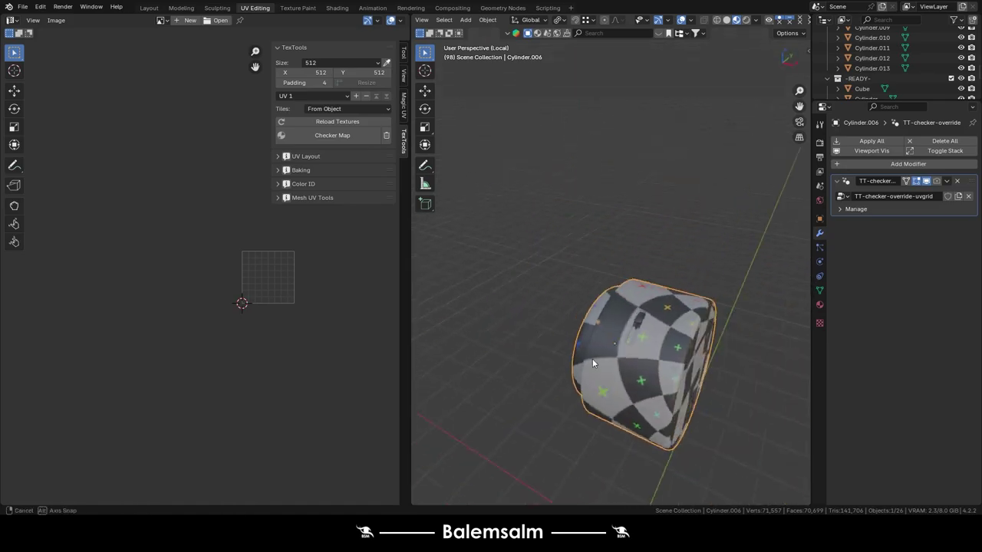
pyautogui.press('Tab')
# - Mark a shortest-path seam running down from the hole
pyautogui.scroll(6, 539, 236)
pyautogui.moveTo(539, 235)
pyautogui.mouseDown(button='middle')
pyautogui.moveTo(553, 230)
pyautogui.moveTo(583, 125)
pyautogui.moveTo(603, 118)
pyautogui.moveTo(680, 260)
pyautogui.moveTo(647, 414)
pyautogui.mouseUp(button='middle')
pyautogui.scroll(5, 553, 230)
pyautogui.scroll(-5, 604, 118)
pyautogui.scroll(-3, 603, 118)
pyautogui.scroll(4, 659, 322)
pyautogui.keyDown('ctrl'); pyautogui.click(651, 309); pyautogui.keyUp('ctrl')
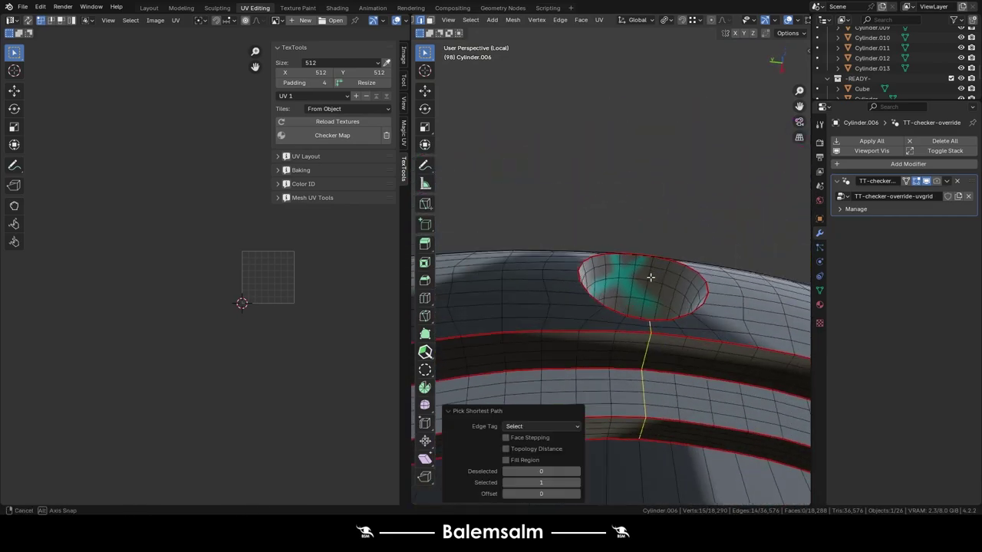
pyautogui.moveTo(651, 309)
pyautogui.mouseDown(button='middle')
pyautogui.moveTo(519, 318)
pyautogui.moveTo(648, 301)
pyautogui.moveTo(593, 322)
pyautogui.mouseUp(button='middle')
pyautogui.scroll(-5, 583, 307)
pyautogui.scroll(3, 583, 307)
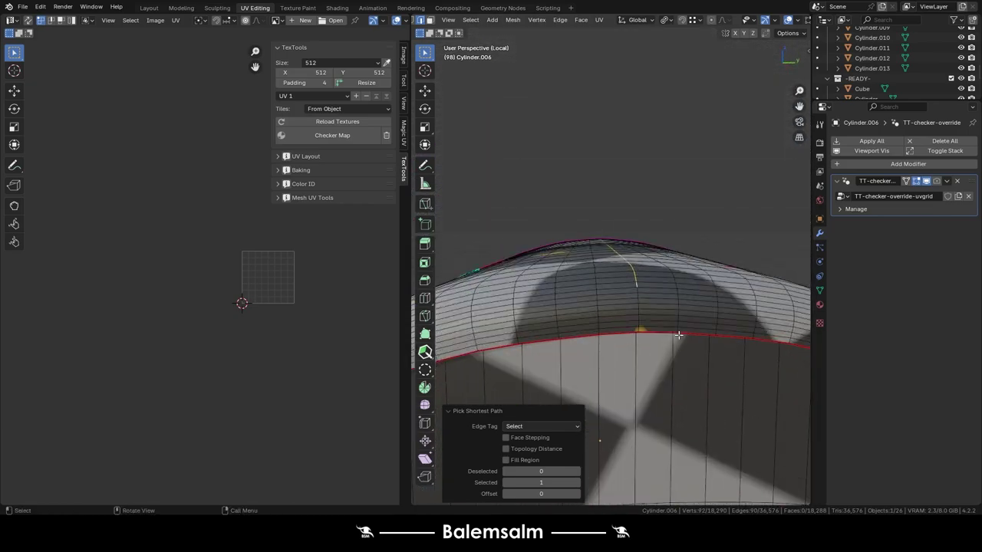
pyautogui.scroll(3, 594, 322)
pyautogui.press('z')
pyautogui.keyDown('ctrl'); pyautogui.click(594, 320); pyautogui.keyUp('ctrl')
pyautogui.scroll(-3, 594, 321)
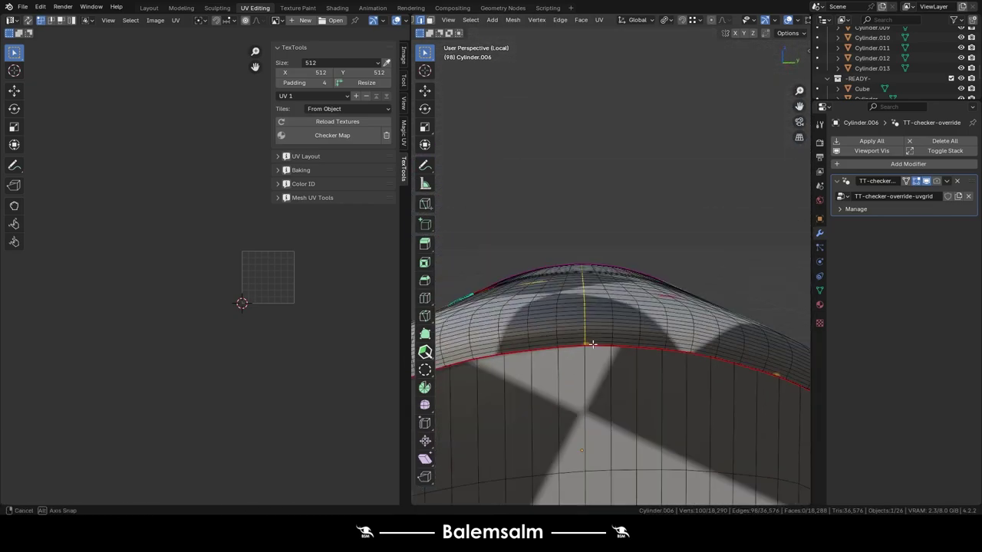
pyautogui.press('u')
pyautogui.press('Escape')
# - Select the whole mesh and unwrap it along its seams
pyautogui.scroll(-3, 629, 230)
pyautogui.moveTo(629, 230)
pyautogui.mouseDown(button='middle')
pyautogui.moveTo(636, 313)
pyautogui.moveTo(598, 346)
pyautogui.mouseUp(button='middle')
pyautogui.scroll(3, 598, 345)
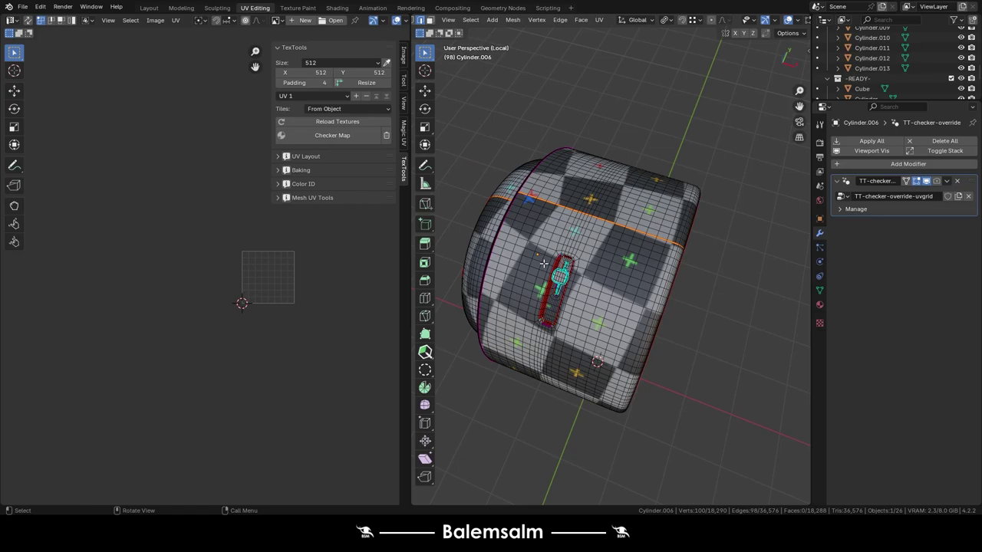
pyautogui.press('a')
pyautogui.press('q')
pyautogui.scroll(2, 255, 288)
# - Rectify the UV island and scale up the linked main body island
pyautogui.press('q')
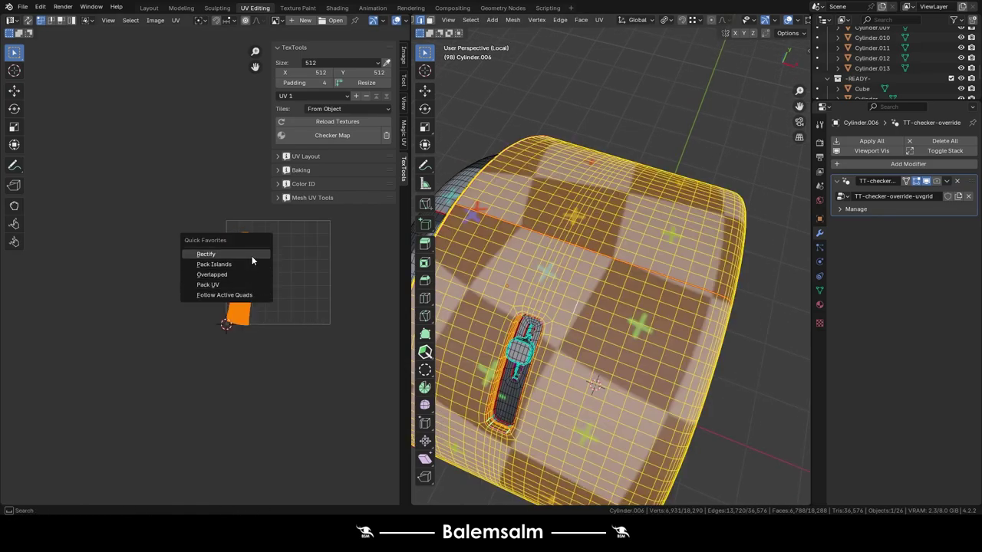
pyautogui.click(252, 255)
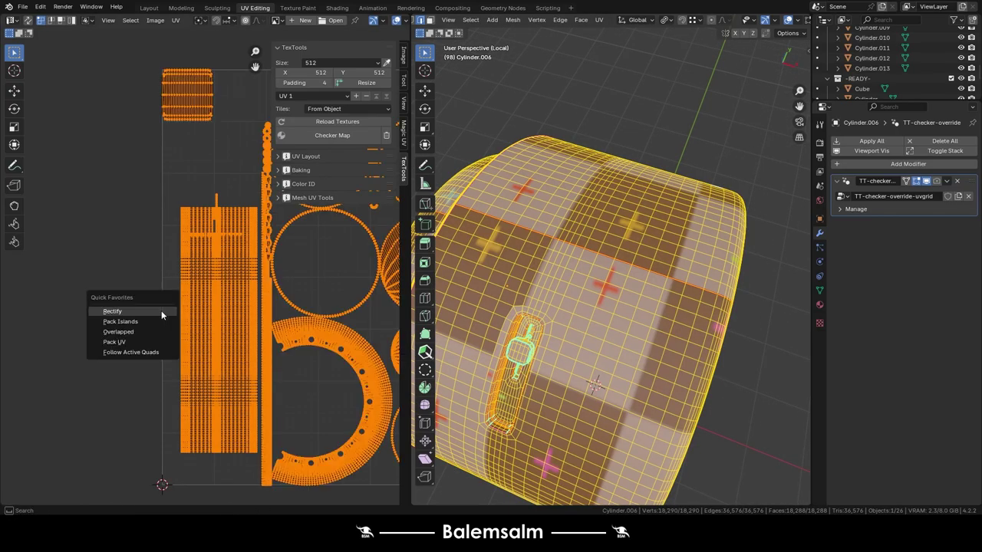
pyautogui.hotkey('alt', 'a')
pyautogui.hotkey('ctrl', 'l')
pyautogui.click(541, 453)
pyautogui.press('s')
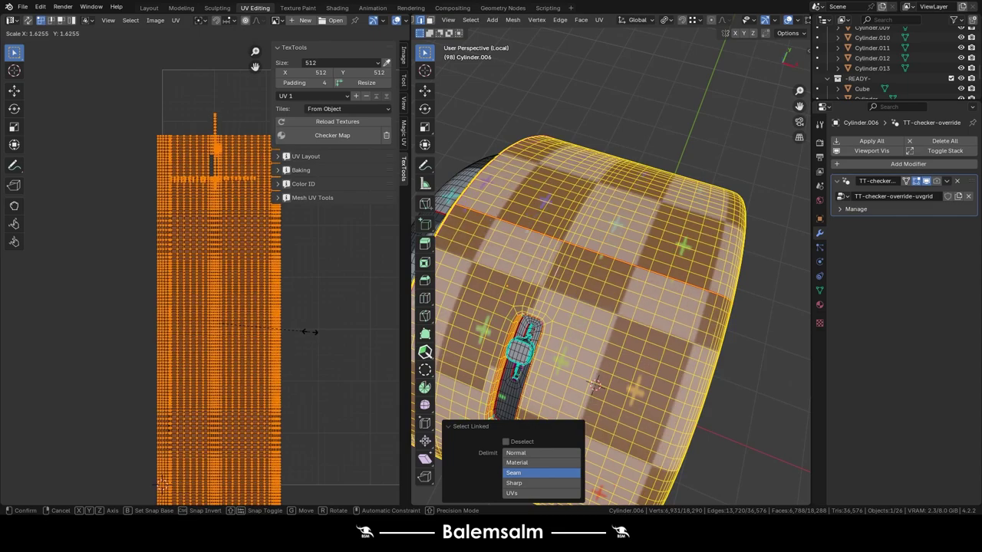
pyautogui.click(318, 333)
# - Apply Follow Active Quads to all UVs and pack the islands
pyautogui.press('a')
pyautogui.press('q')
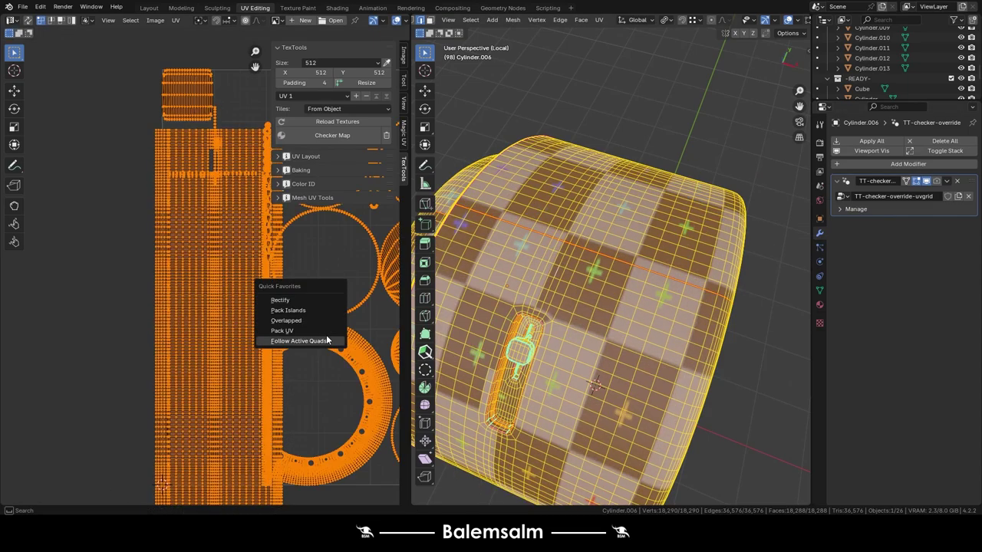
pyautogui.click(326, 341)
pyautogui.click(356, 351)
pyautogui.press('q')
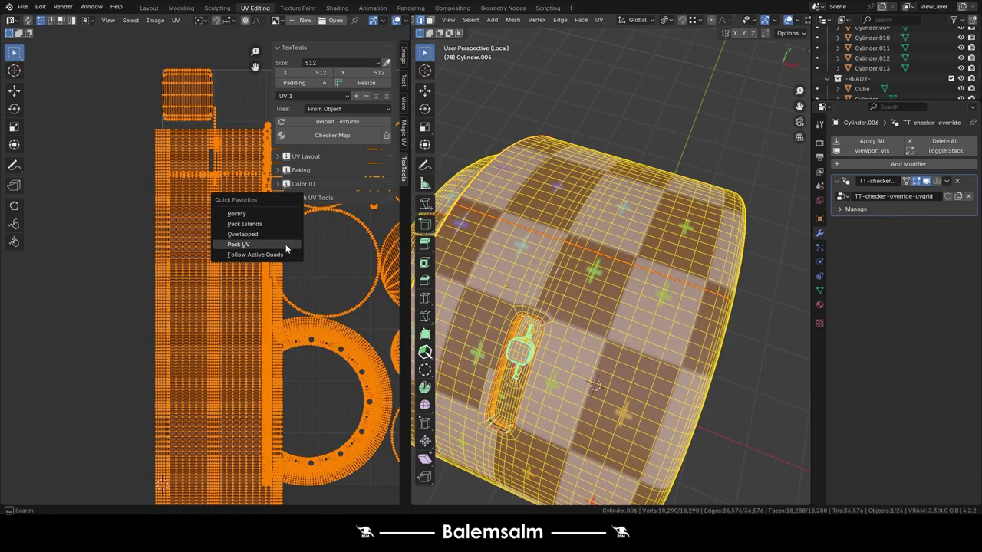
pyautogui.click(285, 244)
# - Select the large body island and begin scaling it along Y
pyautogui.hotkey('alt', 'a')
pyautogui.press('k')
pyautogui.press('Escape')
pyautogui.press('l')
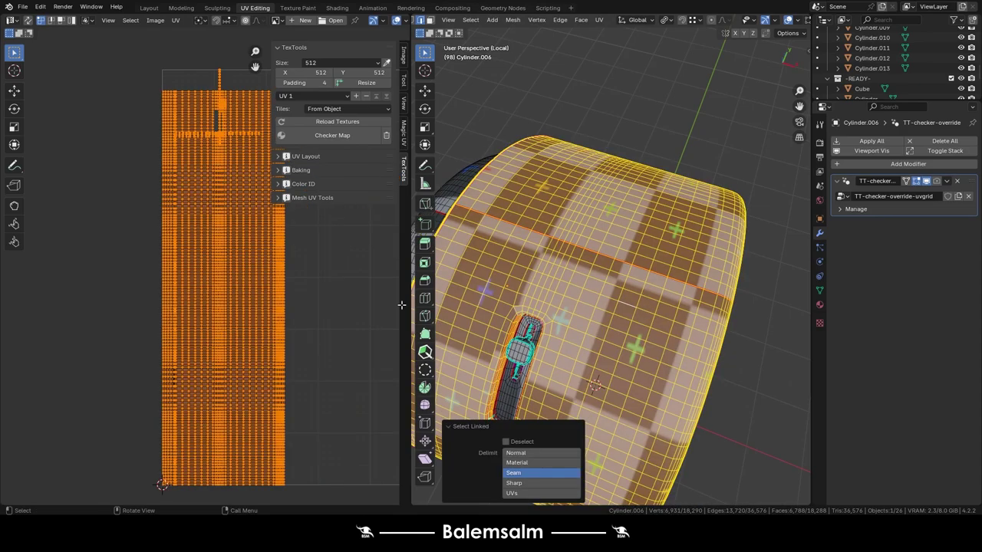
pyautogui.press('y')
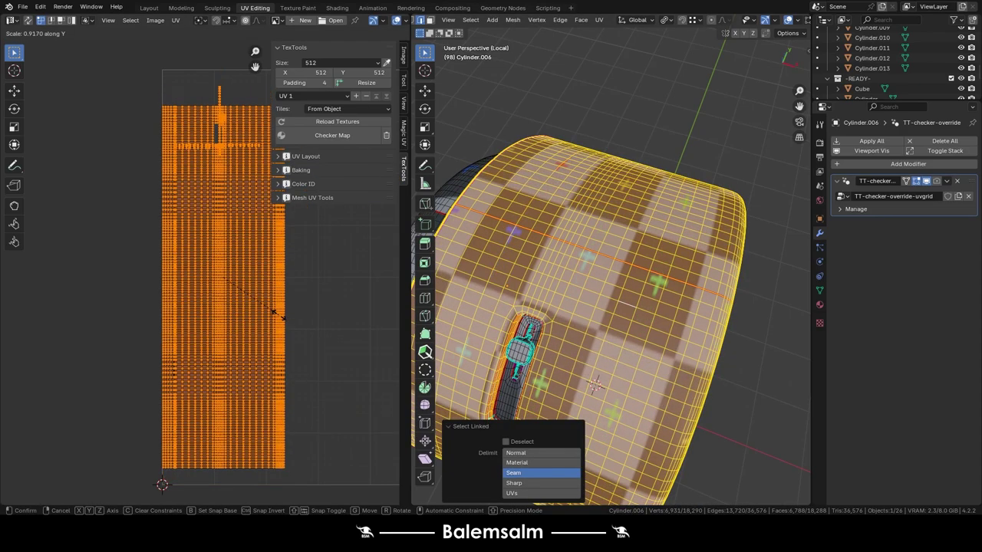
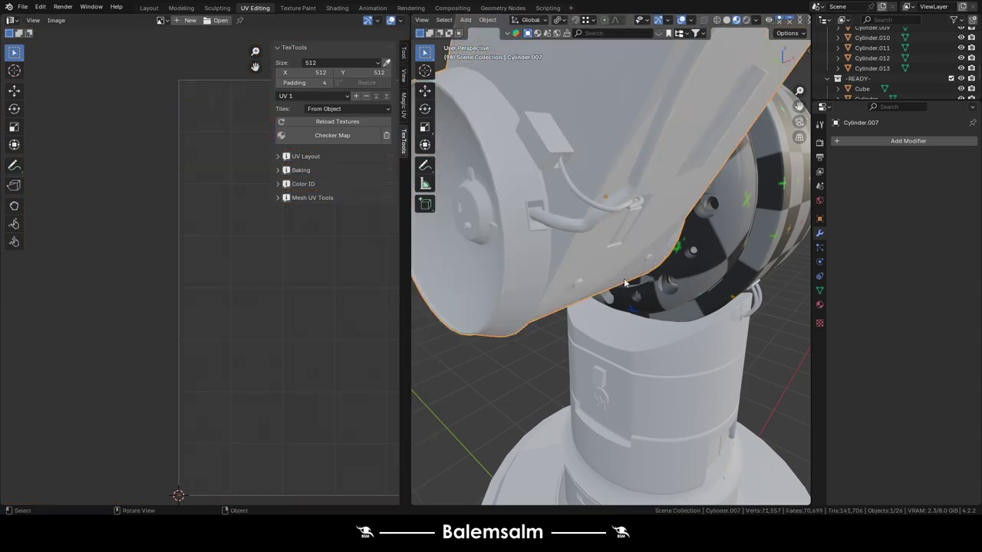
# - Rectify the shoulder cylinder's curved UV ring into a strip, then isolate it and pack all islands
pyautogui.rightClick(239, 412)
pyautogui.click(240, 412)
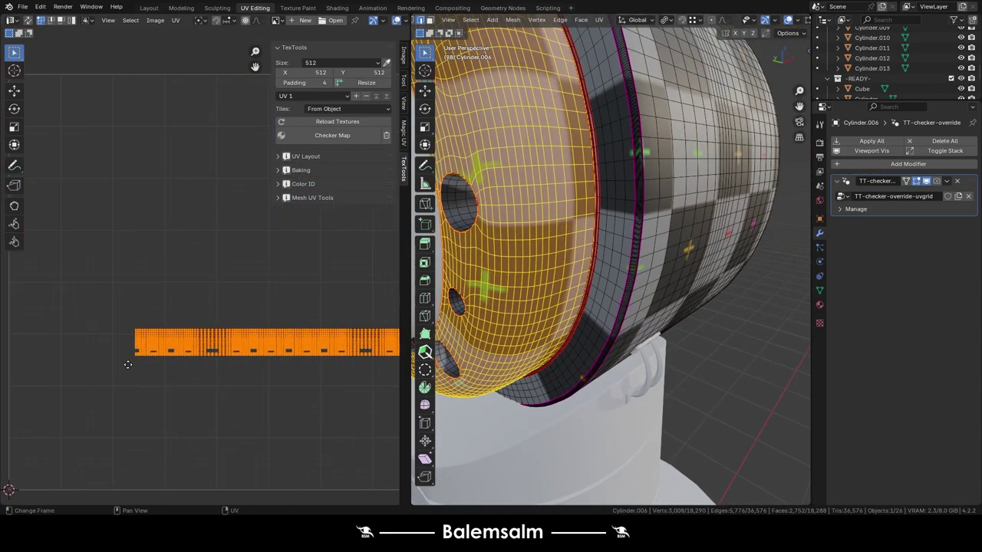
pyautogui.hotkey('alt', 'a')
pyautogui.press('KP_Divide')
pyautogui.press('a')
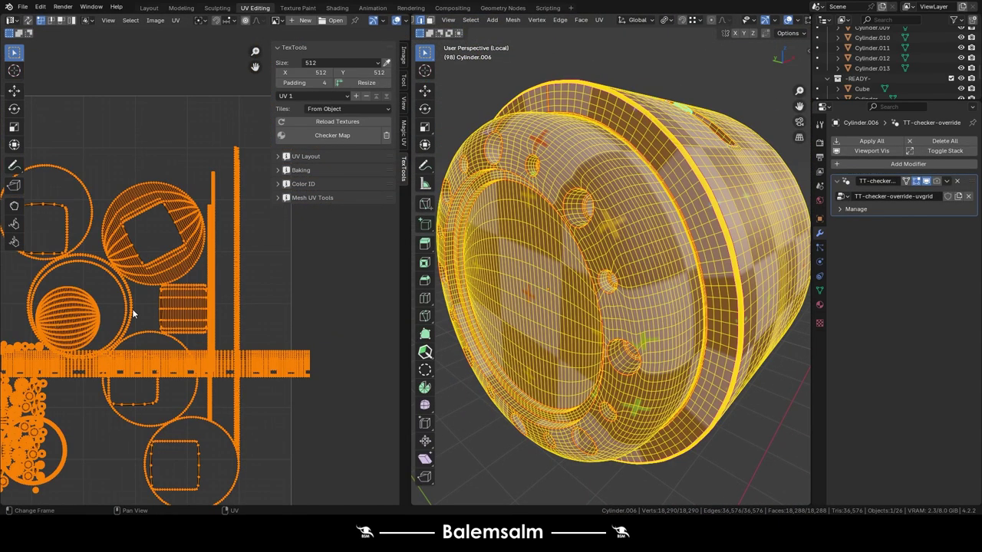
pyautogui.press('q')
pyautogui.click(127, 341)
# - Check the checker pattern, then scale the seam-bounded UV island vertically along Y
pyautogui.press('Tab')
pyautogui.moveTo(499, 292)
pyautogui.mouseDown(button='middle')
pyautogui.moveTo(435, 265)
pyautogui.moveTo(460, 261)
pyautogui.mouseUp(button='middle')
pyautogui.press('Tab')
pyautogui.hotkey('ctrl', 'l')
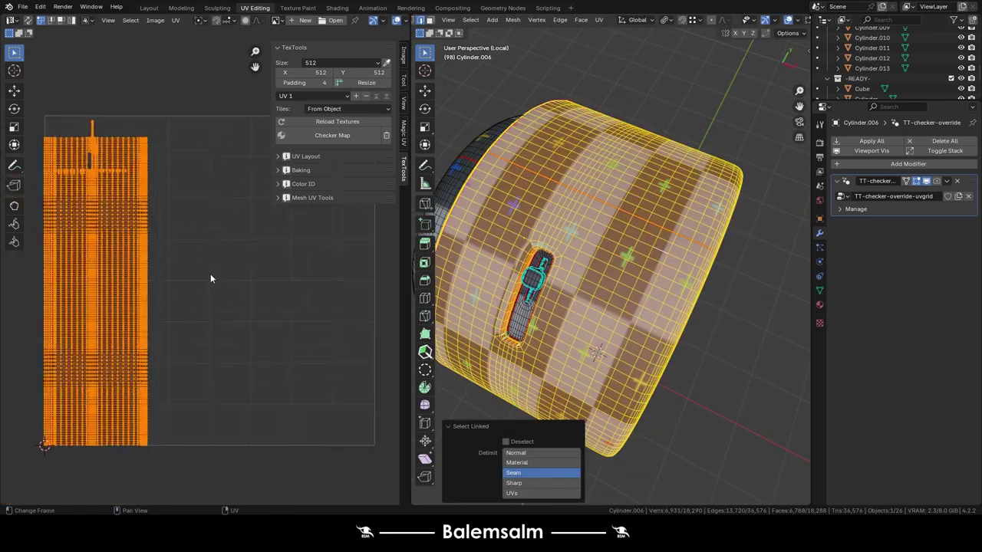
pyautogui.press('s')
pyautogui.press('y')
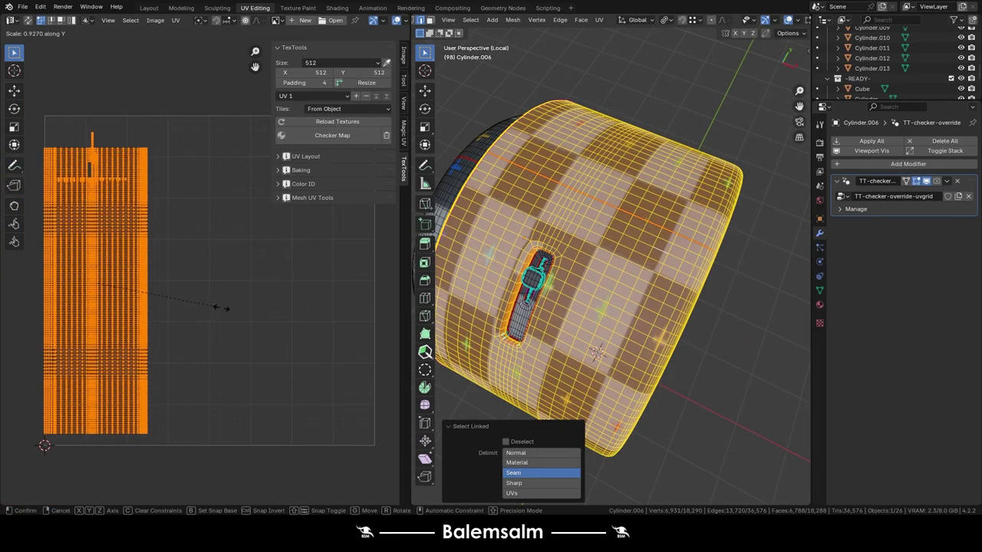
pyautogui.click(232, 317)
pyautogui.press('Tab')
pyautogui.scroll(-5, 610, 175)
pyautogui.moveTo(609, 175)
pyautogui.mouseDown(button='middle')
pyautogui.moveTo(654, 336)
pyautogui.moveTo(542, 380)
pyautogui.moveTo(598, 246)
pyautogui.mouseUp(button='middle')
# - Remove the checker test texture and exit local view to show the whole robot arm
pyautogui.click(377, 138)
pyautogui.scroll(-3, 665, 159)
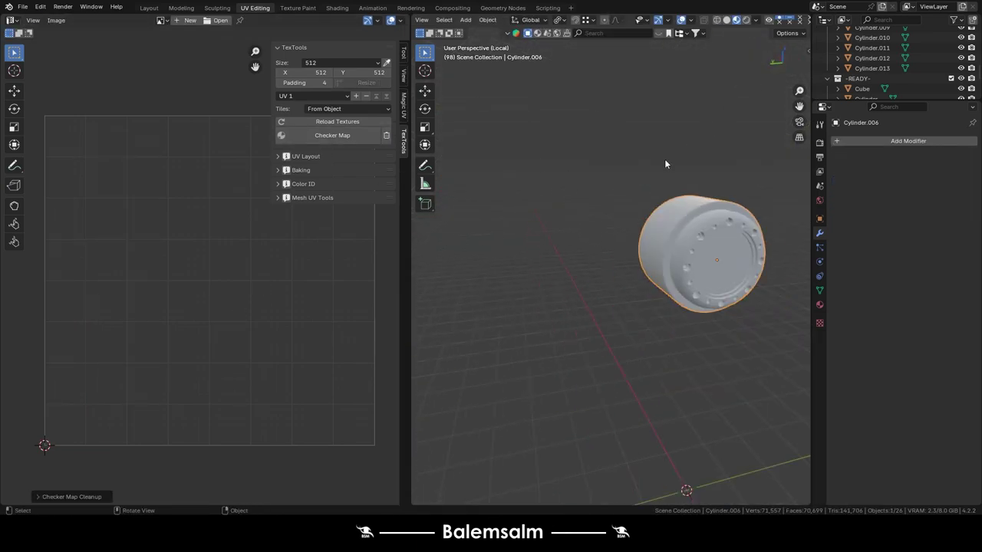
pyautogui.press('KP_Divide')
# - Assign the RoboticArm.mat.10 material to the shoulder cylinder from the Material tab
pyautogui.click(820, 304)
pyautogui.click(839, 185)
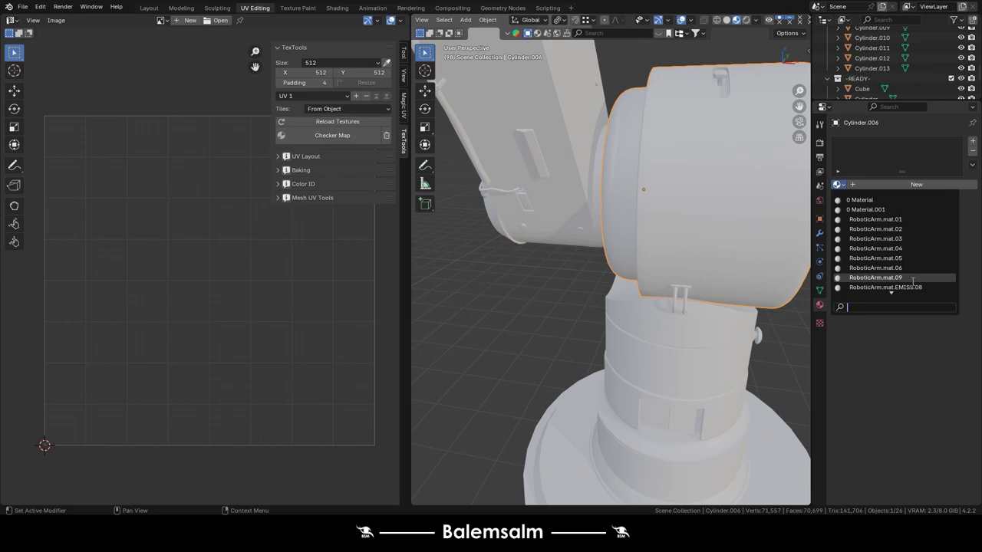
pyautogui.click(915, 267)
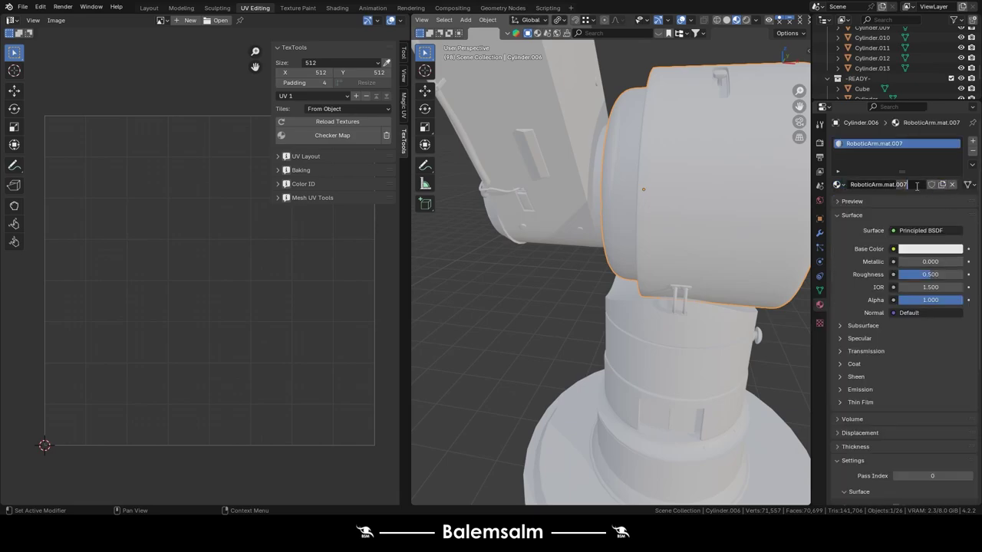
pyautogui.scroll(-5, 609, 228)
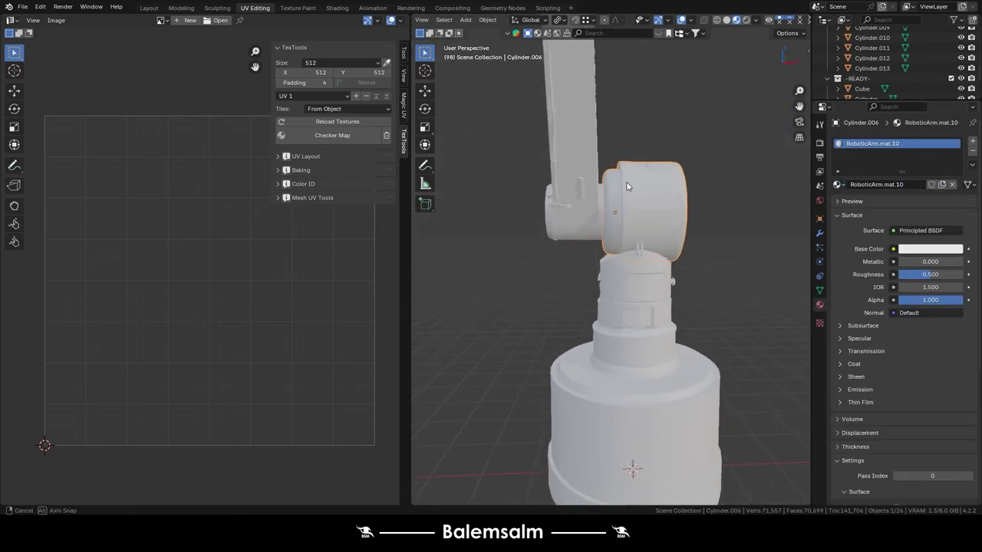
pyautogui.moveTo(609, 229); pyautogui.dragTo(678, 192, button='middle')
pyautogui.click(651, 231)
pyautogui.click(839, 185)
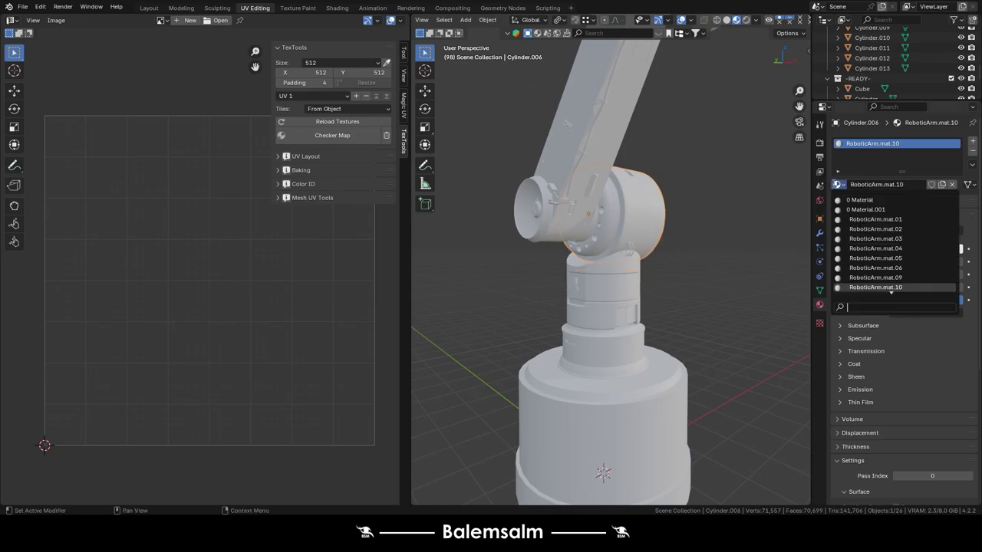
pyautogui.moveTo(687, 310)
pyautogui.mouseDown(button='middle')
pyautogui.moveTo(566, 257)
pyautogui.moveTo(586, 228)
pyautogui.mouseUp(button='middle')
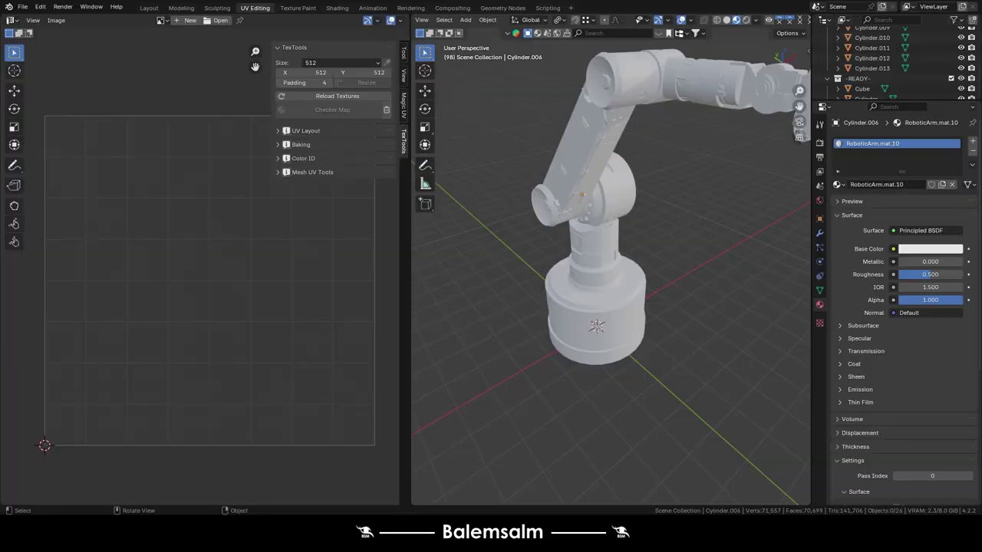
# - Select the thin base ring Cylinder.002 and give it the new RoboticArm.mat.11 material
pyautogui.scroll(5, 583, 276)
pyautogui.scroll(4, 649, 234)
pyautogui.click(650, 230)
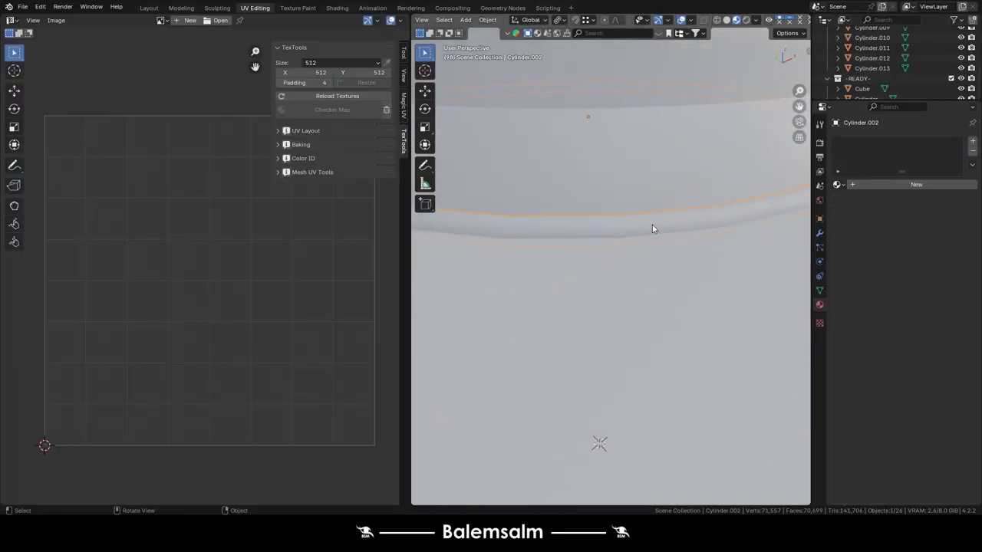
pyautogui.click(838, 186)
pyautogui.click(897, 278)
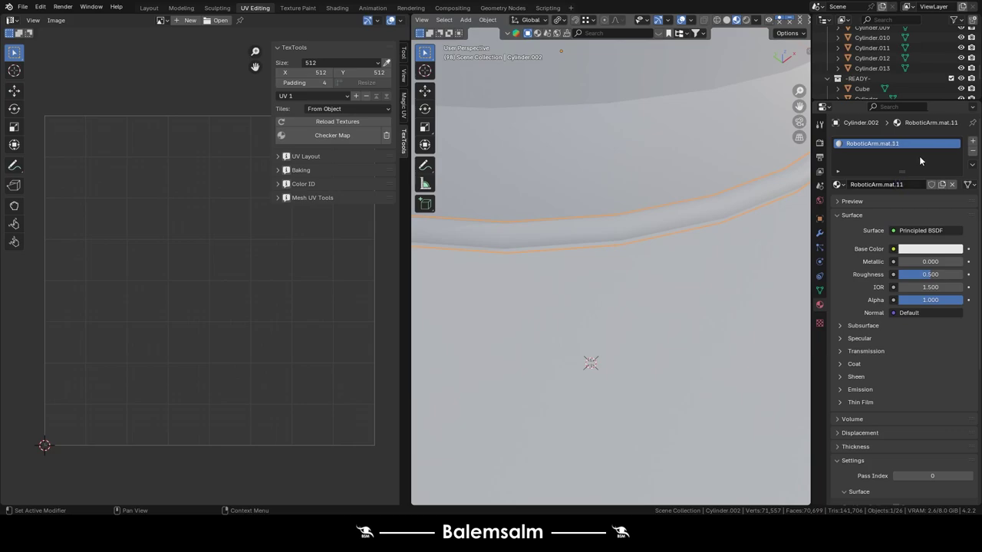
# - Unwrap all of the ring's faces and apply the checker test texture
pyautogui.press('Tab')
pyautogui.press('a')
pyautogui.press('u')
pyautogui.click(635, 196)
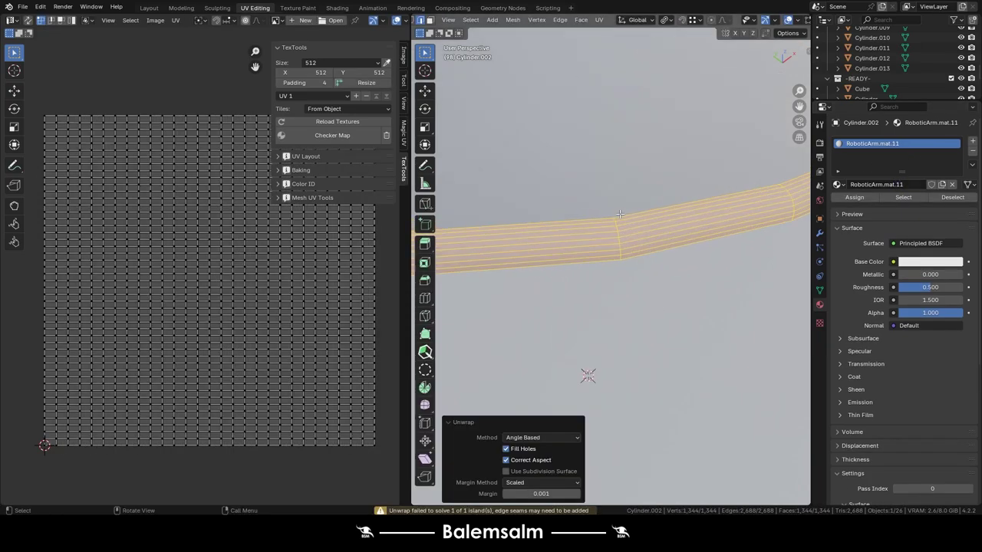
pyautogui.click(298, 144)
pyautogui.moveTo(568, 292); pyautogui.dragTo(588, 276, button='middle')
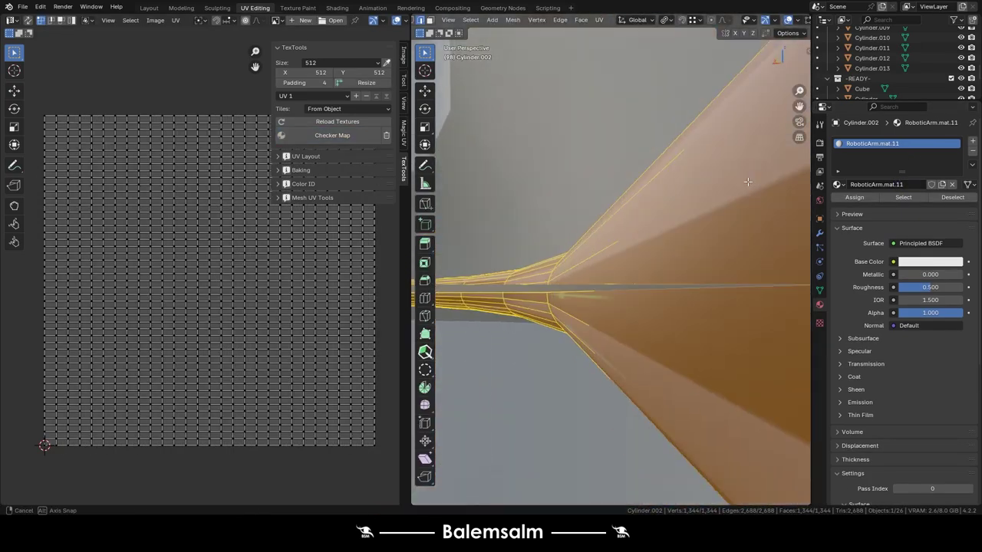
# - Rectify the ring's UVs into a straight strip
pyautogui.press('u')
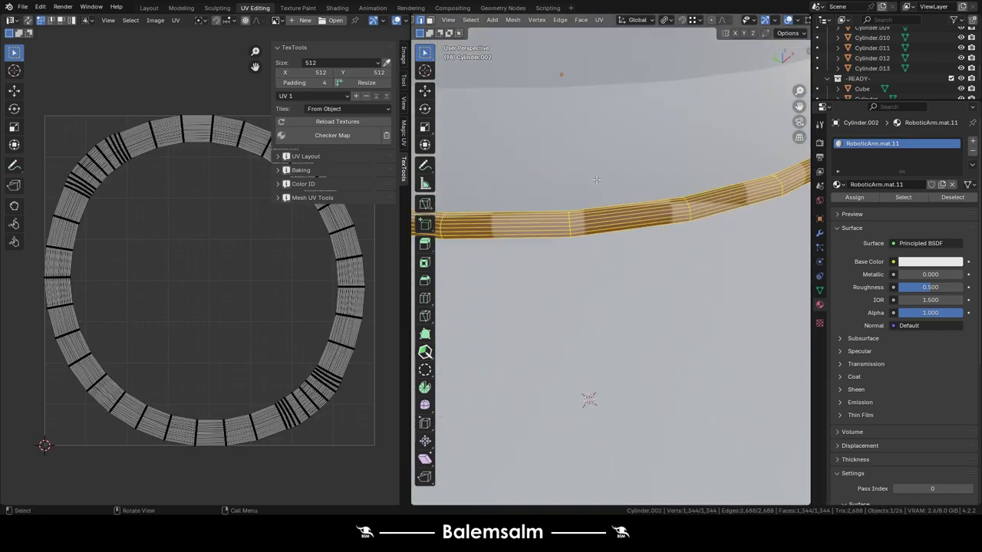
pyautogui.press('a')
pyautogui.press('u')
pyautogui.click(307, 266)
# - Pack the straightened UV islands to fill the tile, then exit edit mode and deselect
pyautogui.press('u')
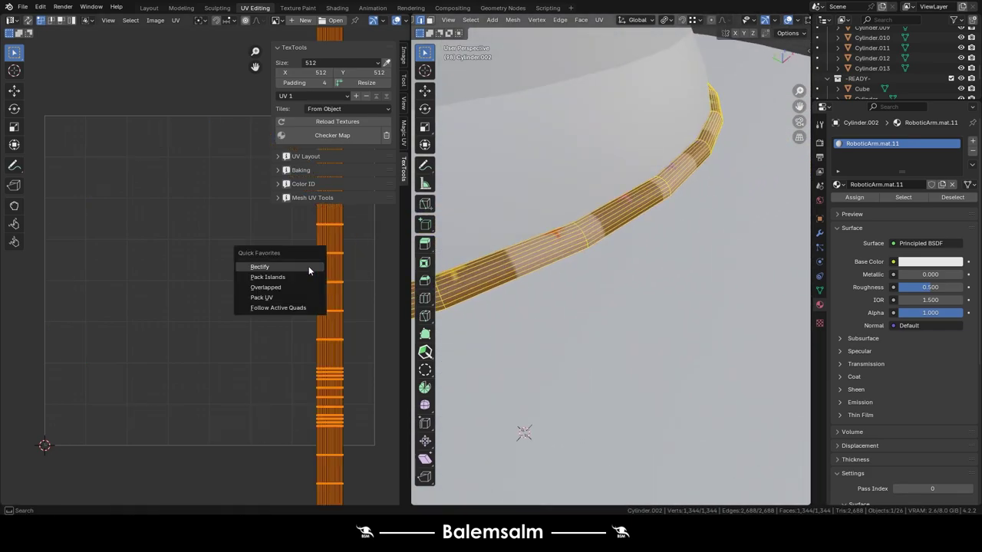
pyautogui.click(308, 266)
pyautogui.click(274, 434)
pyautogui.hotkey('ctrl', 'p')
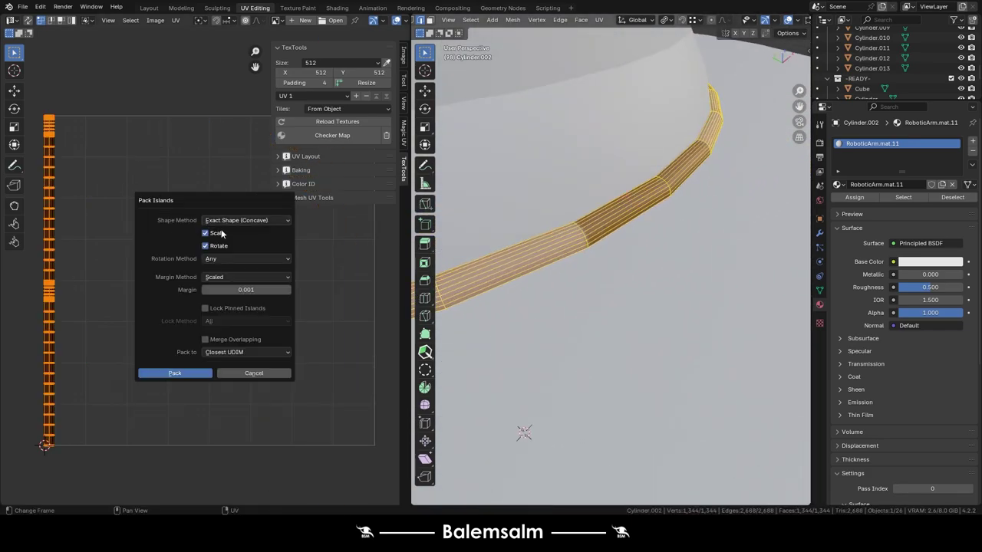
pyautogui.click(175, 373)
pyautogui.moveTo(537, 230); pyautogui.dragTo(583, 209, button='middle')
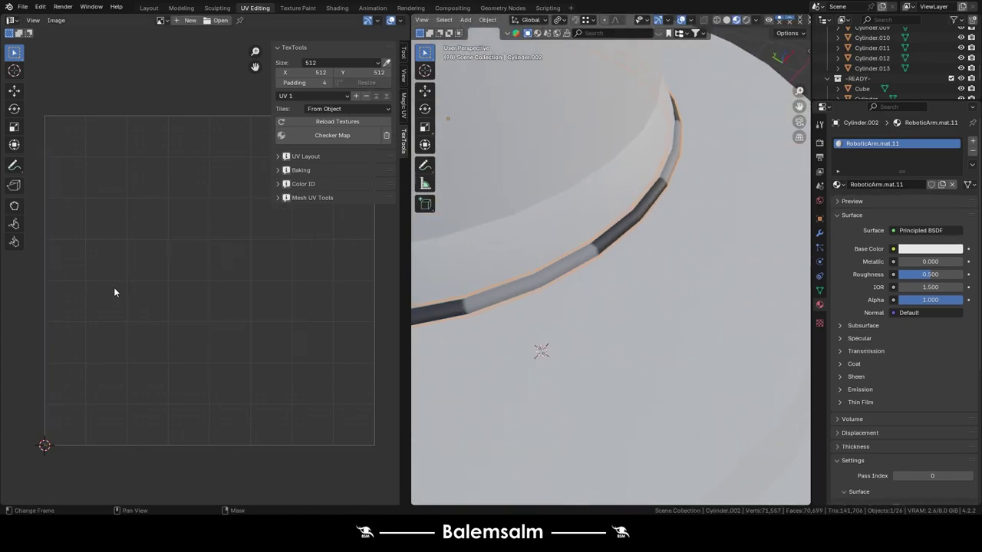
pyautogui.hotkey('ctrl', 'p')
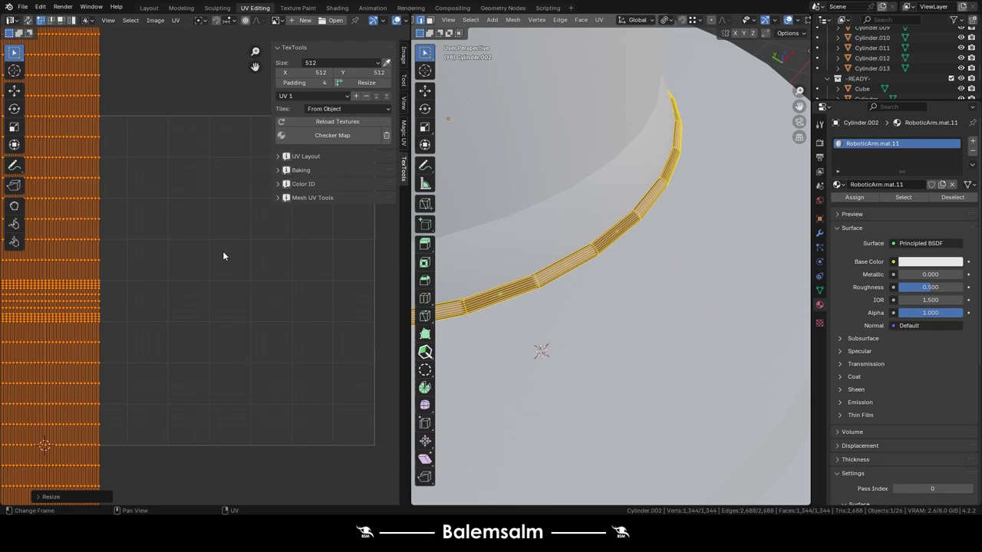
pyautogui.press('Tab')
pyautogui.scroll(-3, 750, 217)
pyautogui.click(712, 226)
# - Remove the checker texture from the base ring
pyautogui.scroll(5, 630, 312)
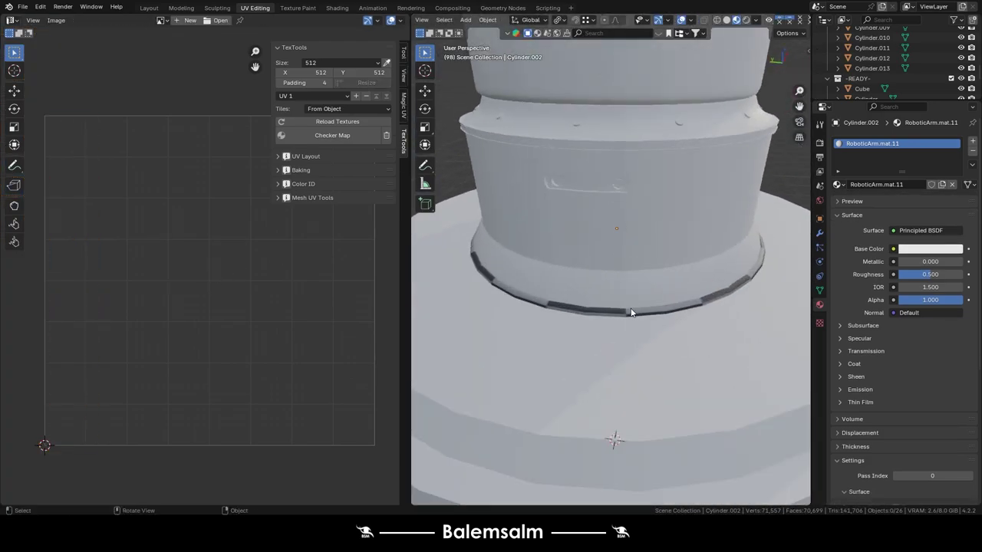
pyautogui.click(387, 133)
pyautogui.press('m')
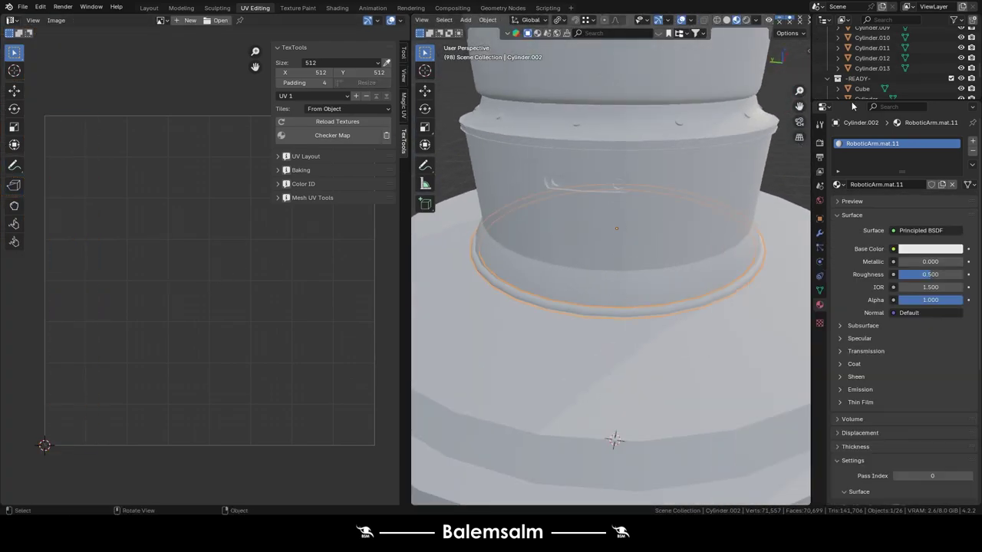
pyautogui.scroll(-5, 472, 294)
pyautogui.click(472, 293)
pyautogui.scroll(3, 601, 238)
pyautogui.scroll(-2, 857, 86)
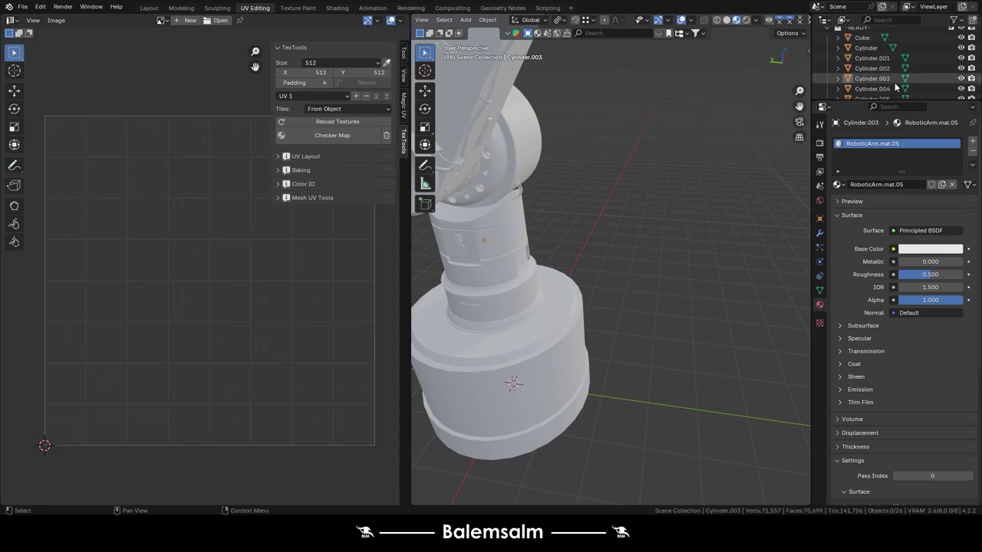
# - Isolate Cylinder.006 from the Outliner and apply the checker texture to inspect its UVs
pyautogui.click(866, 57)
pyautogui.press('KP_Decimal')
pyautogui.press('KP_Divide')
pyautogui.moveTo(495, 106); pyautogui.dragTo(581, 196, button='middle')
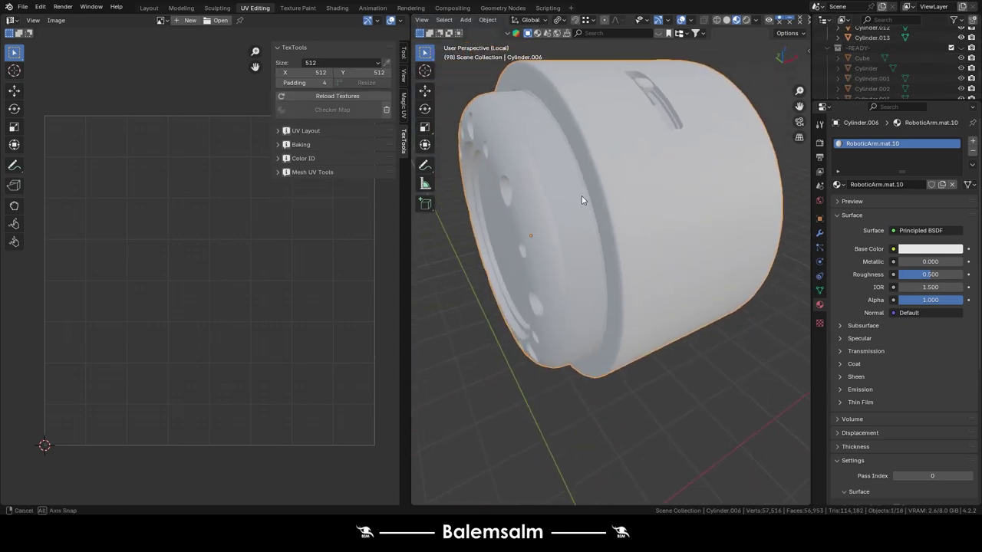
pyautogui.press('Tab')
pyautogui.click(332, 135)
pyautogui.scroll(-3, 591, 218)
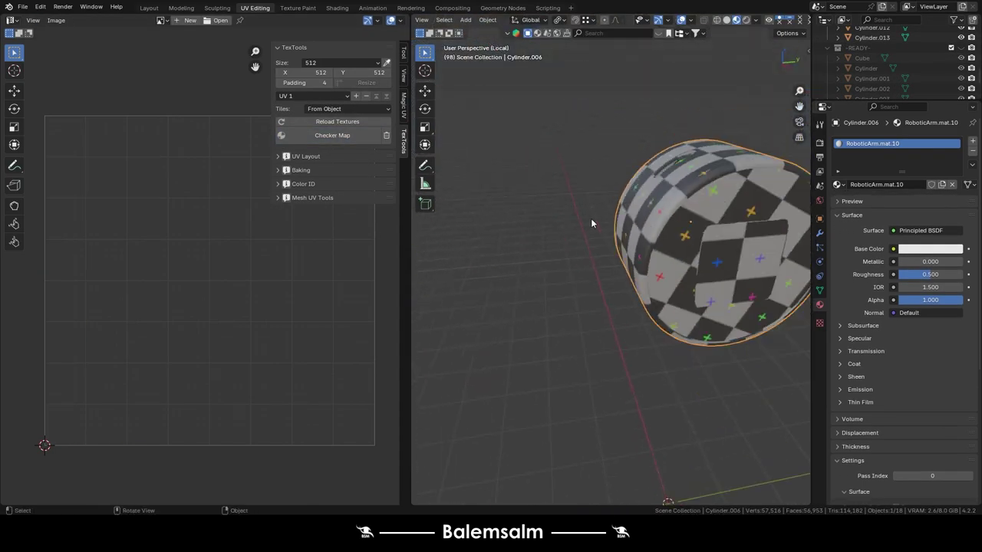
pyautogui.scroll(6, 610, 161)
pyautogui.moveTo(611, 161); pyautogui.dragTo(688, 195, button='middle')
pyautogui.scroll(-5, 689, 199)
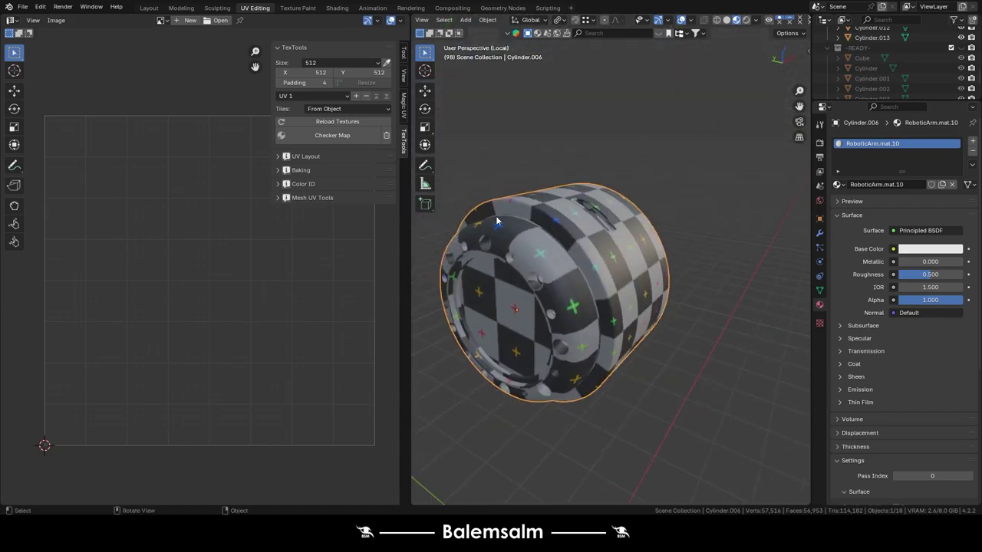
# - Remove the checker from Cylinder.006 and bring the whole arm back into view
pyautogui.click(386, 136)
pyautogui.click(794, 284)
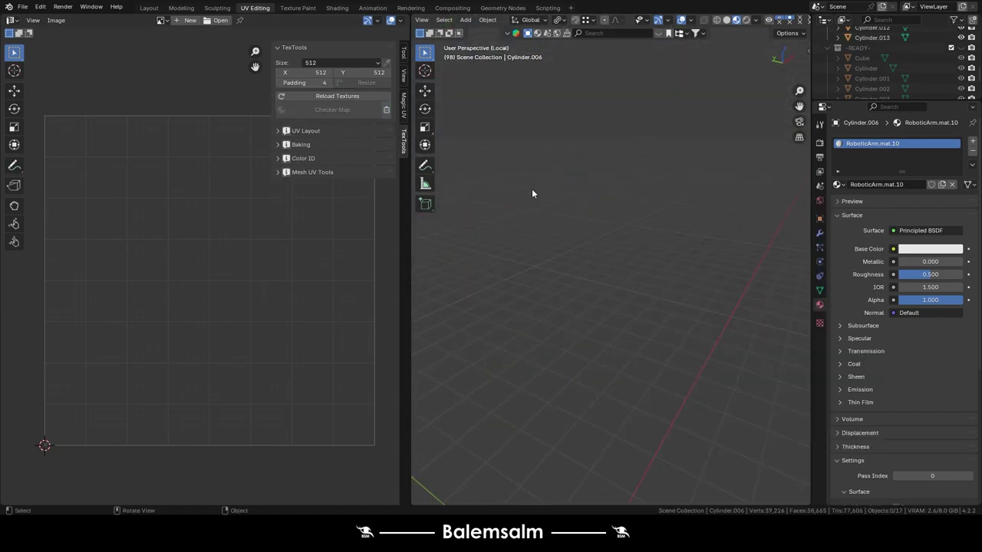
pyautogui.moveTo(540, 194)
pyautogui.mouseDown(button='middle')
pyautogui.moveTo(529, 212)
pyautogui.moveTo(591, 198)
pyautogui.mouseUp(button='middle')
# - Mark the rim edge loop of Cylinder.007 as a UV seam and inspect the recessed window panels
pyautogui.press('Tab')
pyautogui.press('Tab')
pyautogui.scroll(8, 640, 192)
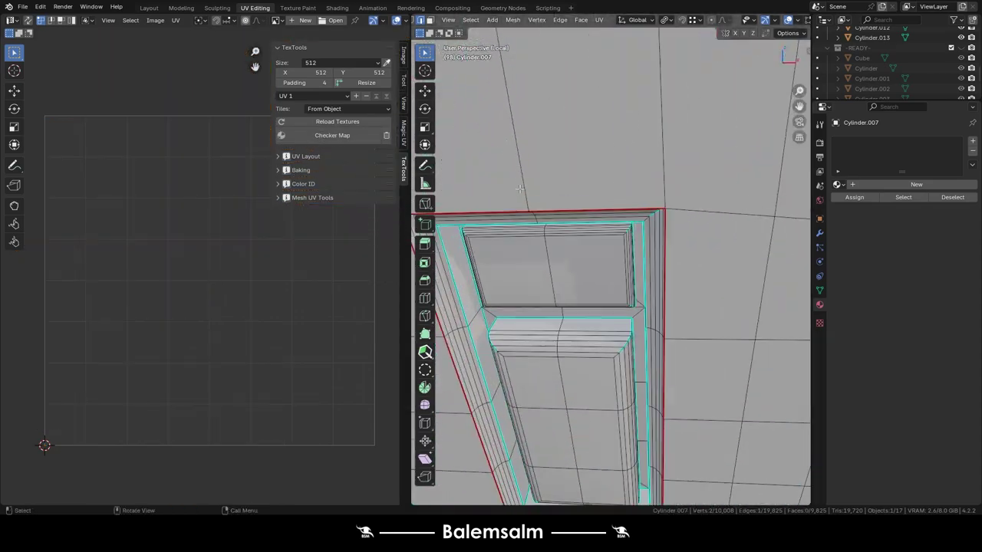
pyautogui.press('Tab')
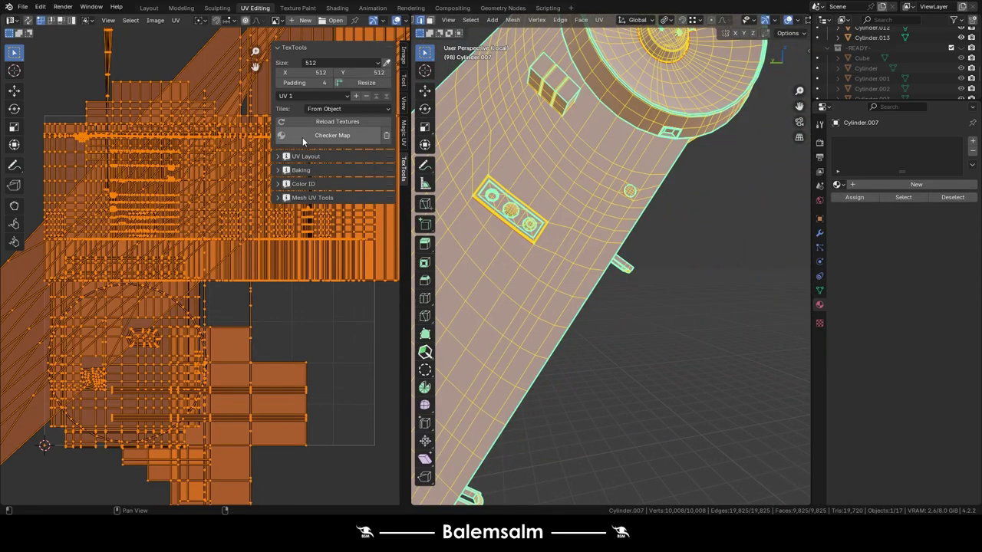
pyautogui.scroll(-6, 652, 212)
pyautogui.press('u')
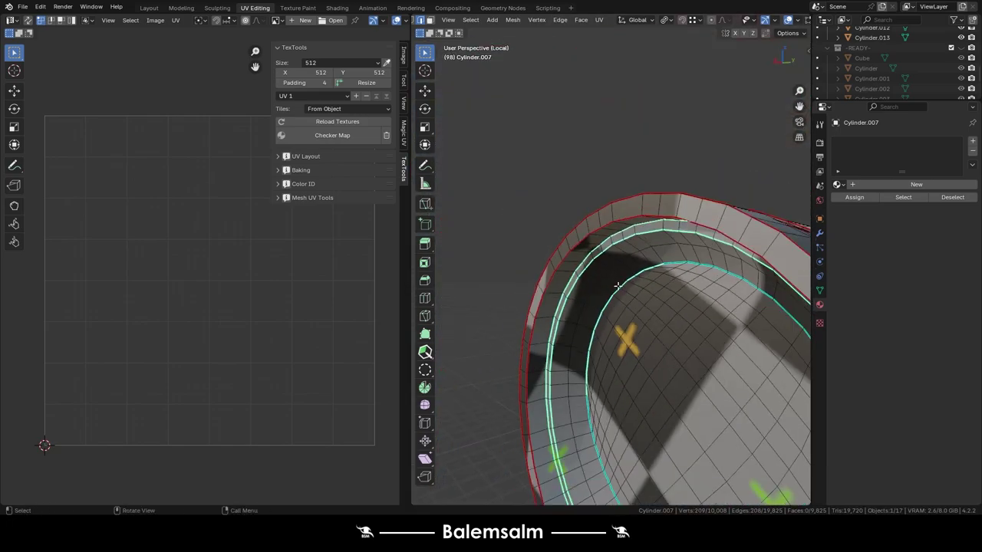
pyautogui.moveTo(575, 248)
pyautogui.mouseDown(button='middle')
pyautogui.moveTo(630, 244)
pyautogui.moveTo(640, 306)
pyautogui.mouseUp(button='middle')
pyautogui.press('u')
pyautogui.click(605, 256)
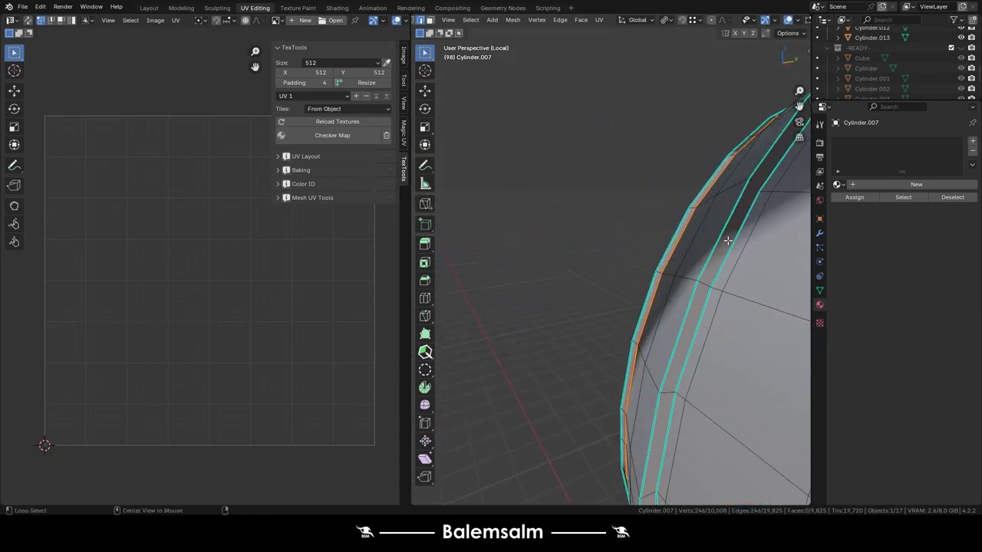
pyautogui.scroll(5, 764, 191)
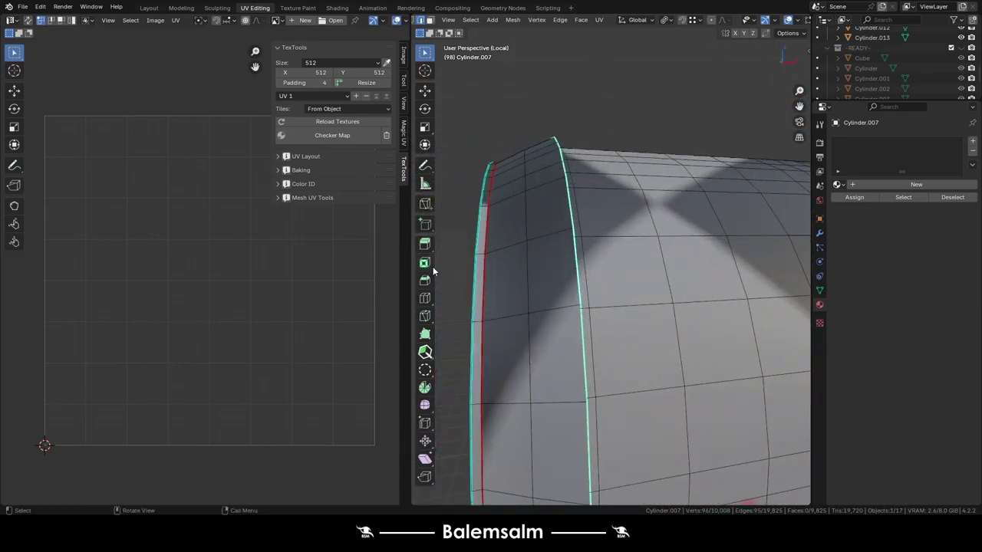
pyautogui.moveTo(484, 261); pyautogui.dragTo(661, 211, button='middle')
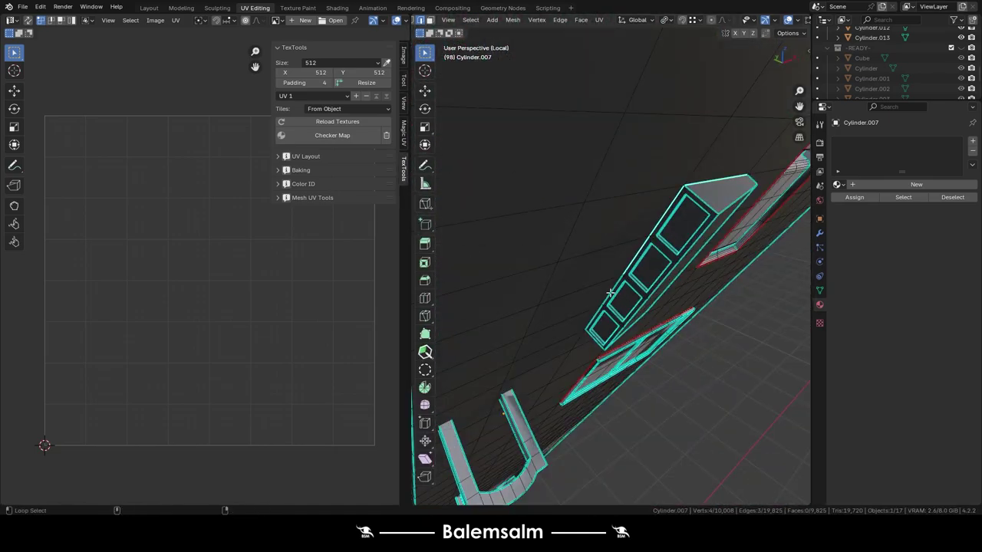
pyautogui.moveTo(628, 312); pyautogui.dragTo(589, 241, button='middle')
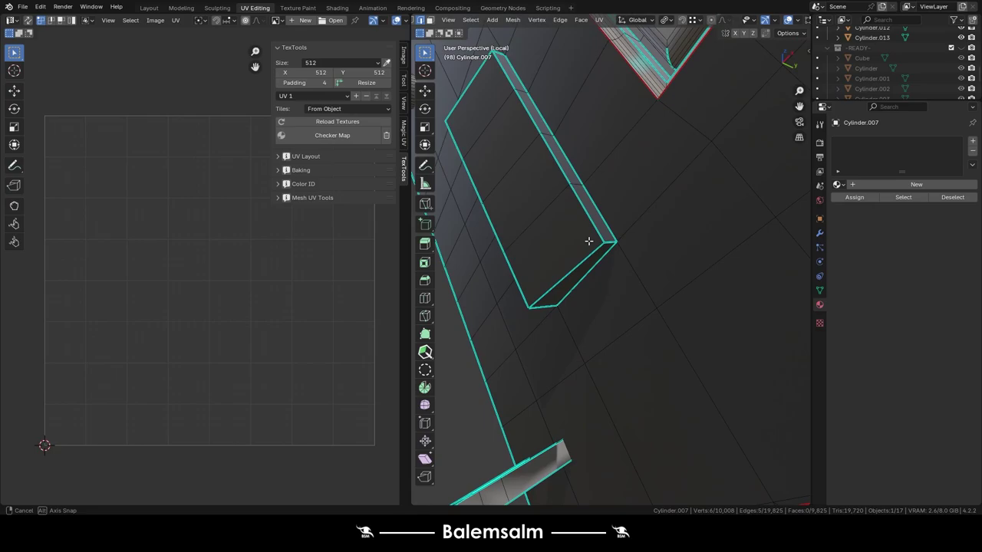
pyautogui.moveTo(574, 173)
pyautogui.mouseDown(button='middle')
pyautogui.moveTo(535, 268)
pyautogui.moveTo(497, 283)
pyautogui.mouseUp(button='middle')
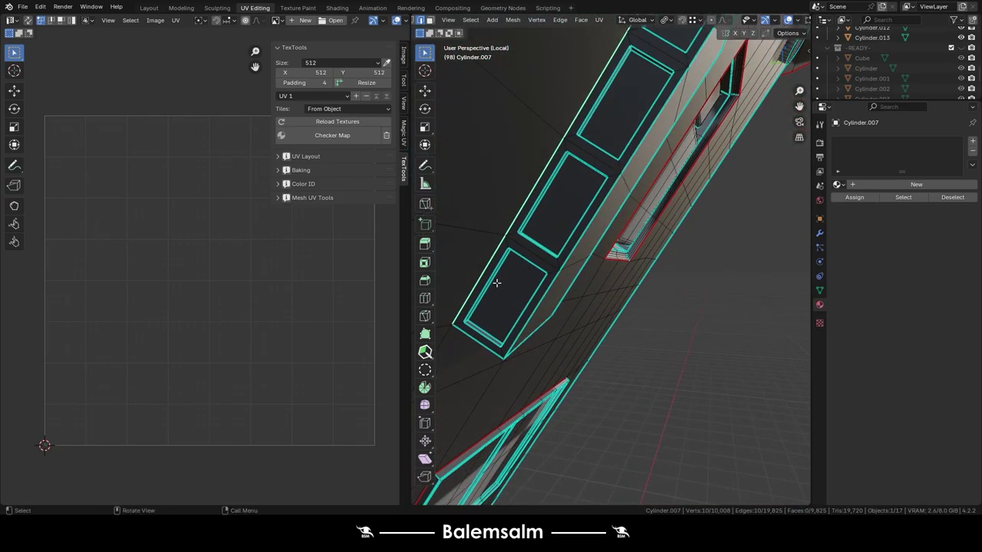
# - Clear the seam from the selected edges and reset the selection around the window panels
pyautogui.click(528, 292)
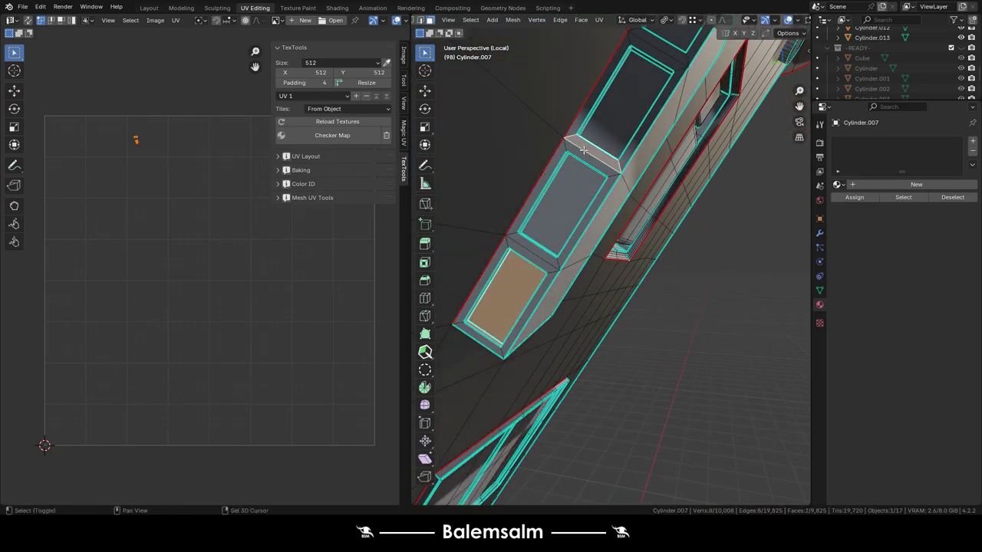
pyautogui.keyDown('shift'); pyautogui.click(544, 192); pyautogui.keyUp('shift')
pyautogui.moveTo(573, 182)
pyautogui.keyDown('shift'); pyautogui.mouseDown(button='middle')
pyautogui.moveTo(423, 260)
pyautogui.moveTo(521, 269)
pyautogui.moveTo(548, 246)
pyautogui.moveTo(573, 280)
pyautogui.mouseUp(button='middle'); pyautogui.keyUp('shift')
pyautogui.press('l')
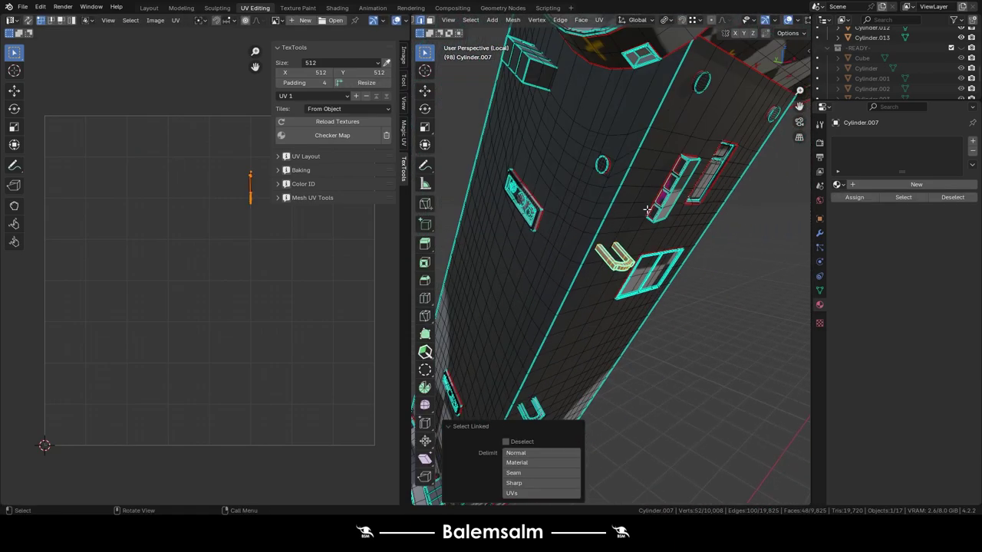
pyautogui.press('a')
pyautogui.hotkey('alt', 'a')
pyautogui.press('l')
pyautogui.hotkey('alt', 'a')
# - Select a linked piece with Delimit set to Seam and unwrap it
pyautogui.scroll(3, 670, 184)
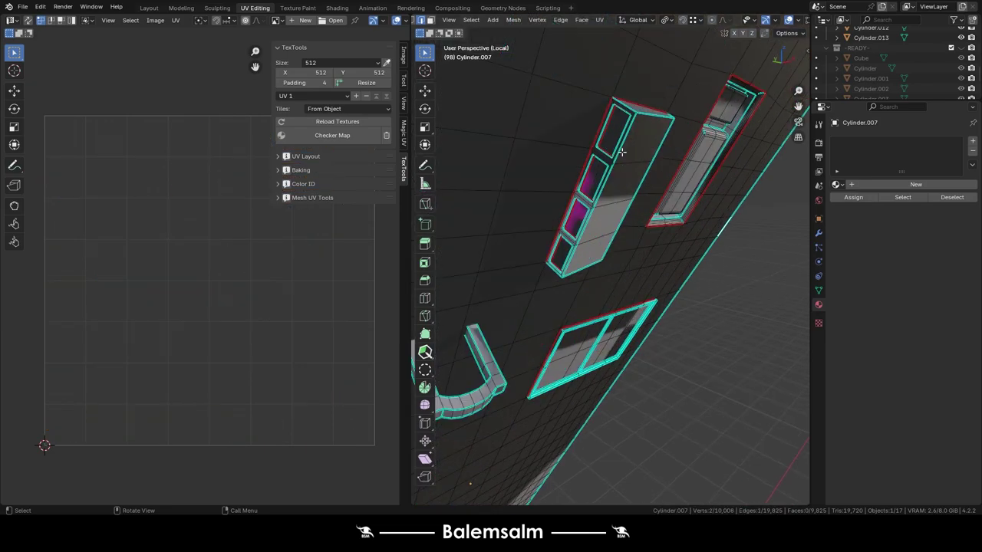
pyautogui.press('l')
pyautogui.click(514, 473)
pyautogui.moveTo(537, 307); pyautogui.dragTo(534, 211, button='middle')
pyautogui.press('KP_Decimal')
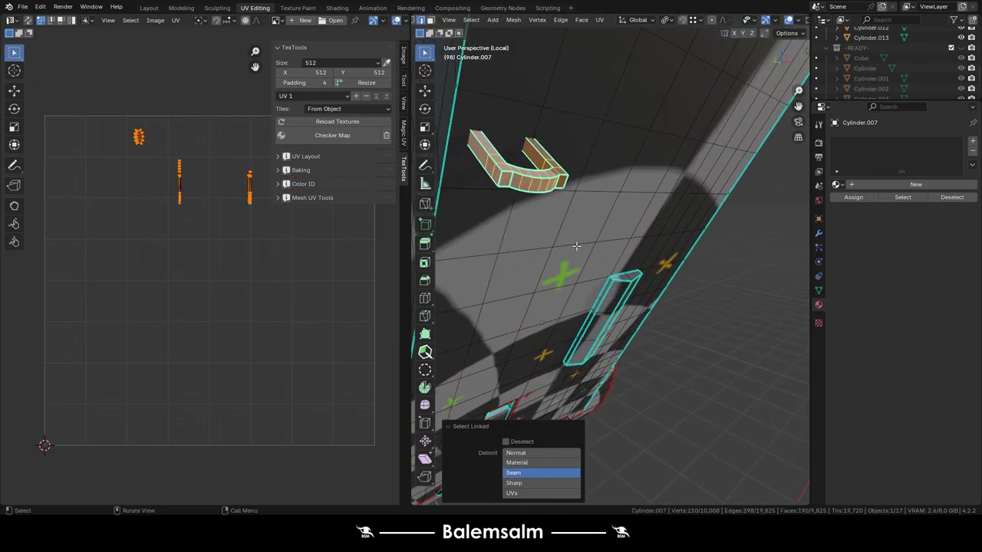
pyautogui.scroll(2, 605, 266)
pyautogui.moveTo(595, 263)
pyautogui.mouseDown(button='middle')
pyautogui.moveTo(581, 281)
pyautogui.moveTo(587, 249)
pyautogui.moveTo(548, 213)
pyautogui.mouseUp(button='middle')
pyautogui.click(577, 231)
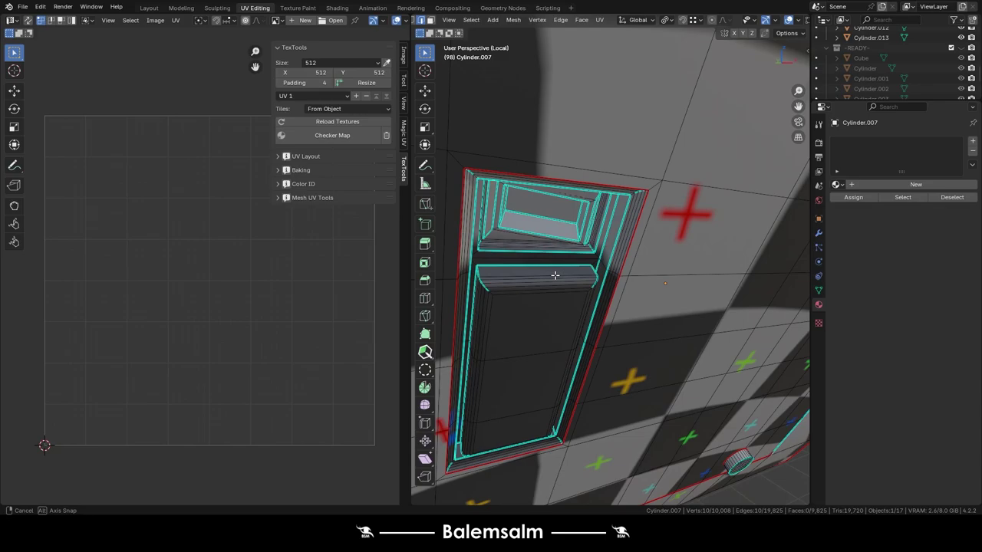
# - Select the small box piece by its seams, with the U-shaped piece and window in view
pyautogui.scroll(5, 547, 212)
pyautogui.hotkey('ctrl', 'l')
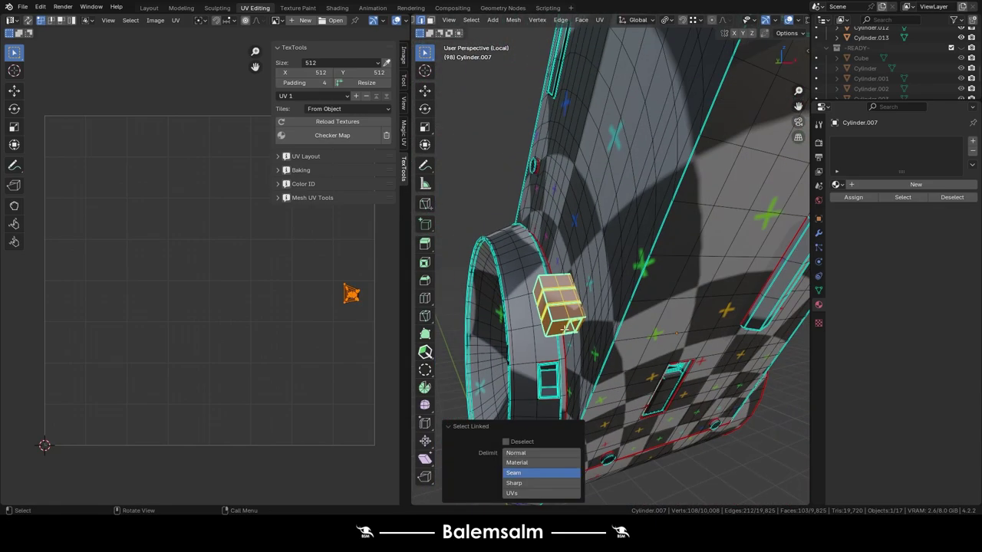
pyautogui.moveTo(662, 391); pyautogui.dragTo(431, 353, button='middle')
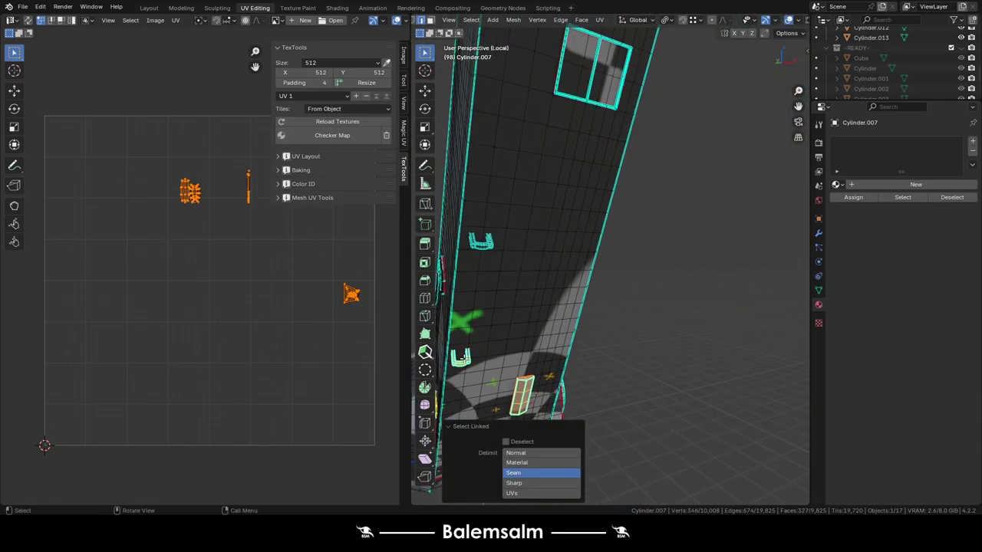
pyautogui.scroll(5, 595, 68)
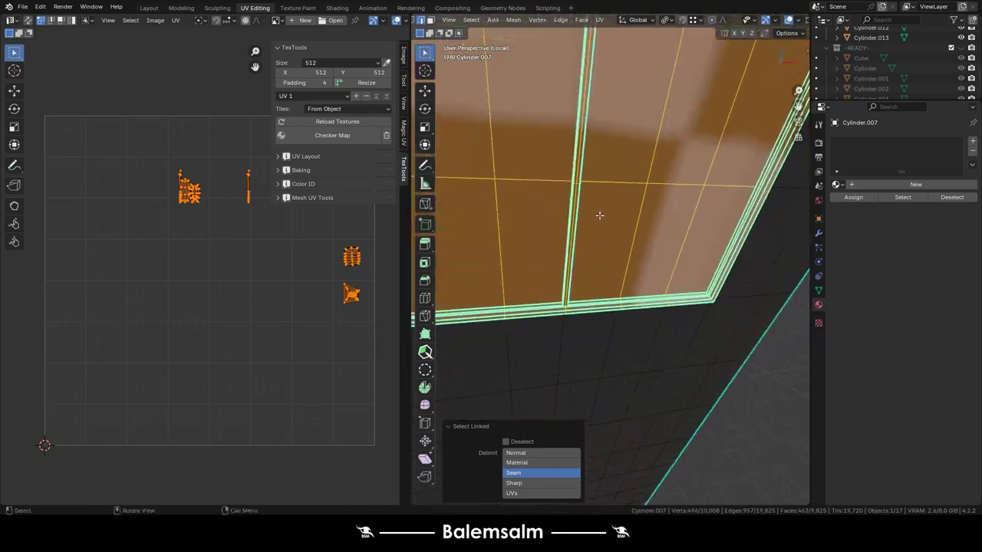
pyautogui.moveTo(598, 214); pyautogui.dragTo(594, 240, button='middle')
pyautogui.scroll(4, 593, 240)
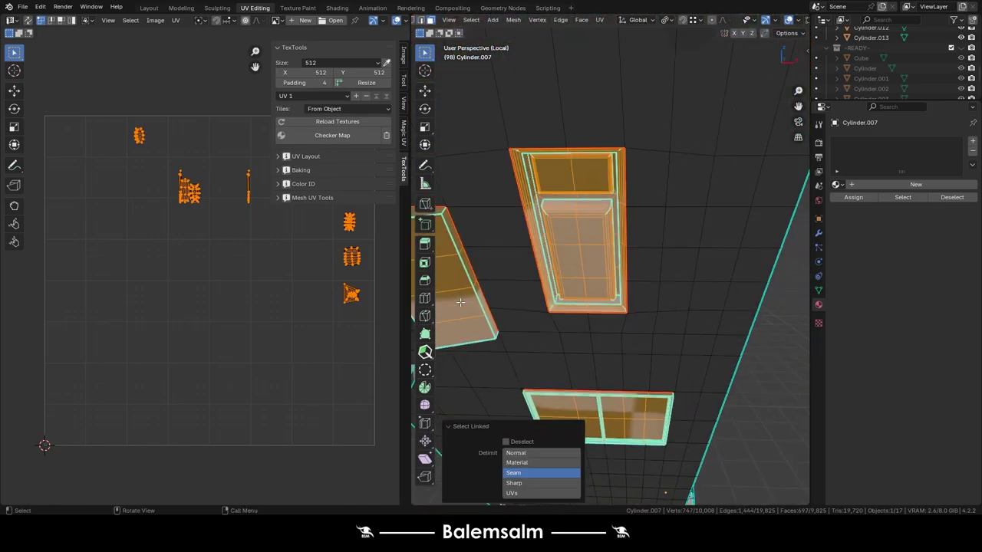
pyautogui.moveTo(460, 302)
pyautogui.mouseDown(button='middle')
pyautogui.moveTo(584, 283)
pyautogui.moveTo(543, 257)
pyautogui.mouseUp(button='middle')
pyautogui.scroll(5, 583, 283)
# - Select another seam-bounded piece, undoing an accidental full-mesh selection
pyautogui.hotkey('ctrl', 'l')
pyautogui.scroll(-5, 584, 283)
pyautogui.scroll(4, 543, 257)
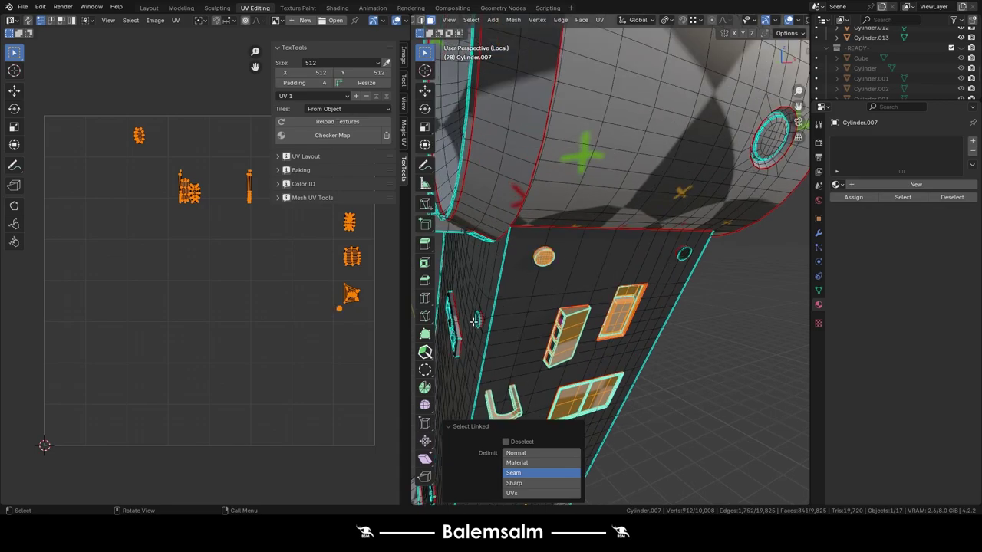
pyautogui.scroll(-4, 704, 162)
pyautogui.moveTo(704, 162); pyautogui.dragTo(566, 251, button='middle')
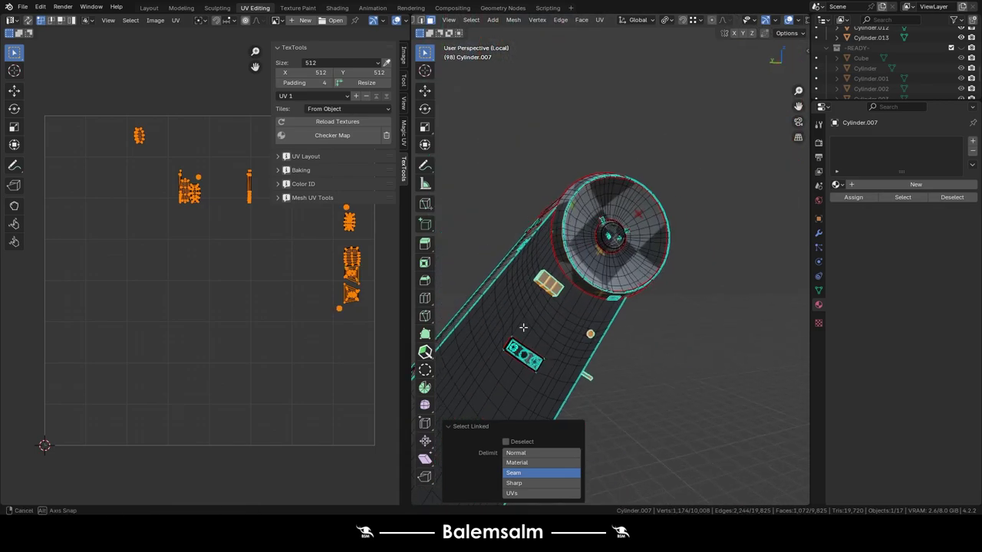
pyautogui.scroll(5, 624, 201)
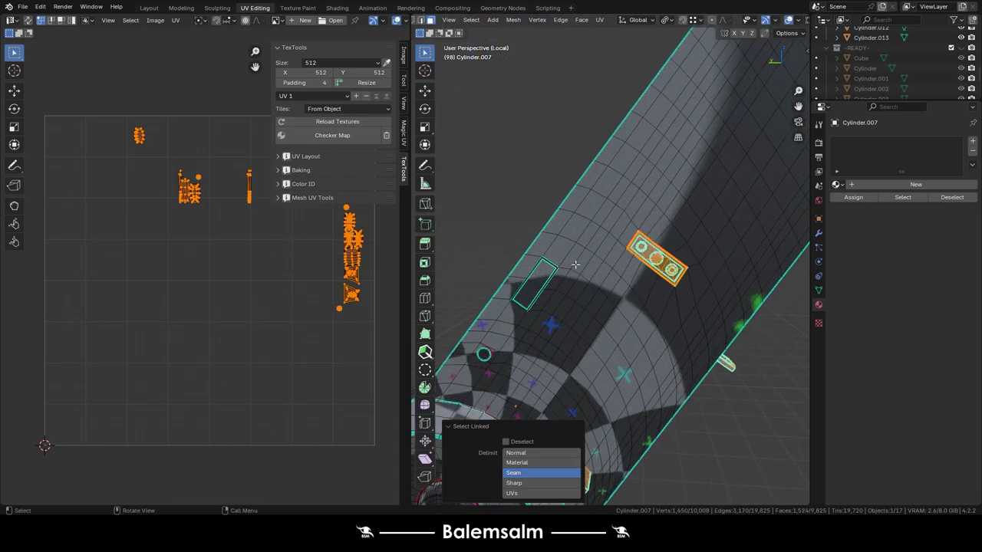
pyautogui.hotkey('ctrl', 'l')
pyautogui.hotkey('ctrl', 'z')
# - Select and unwrap the window piece on the cylinder's flat side
pyautogui.moveTo(575, 265); pyautogui.dragTo(756, 298, button='middle')
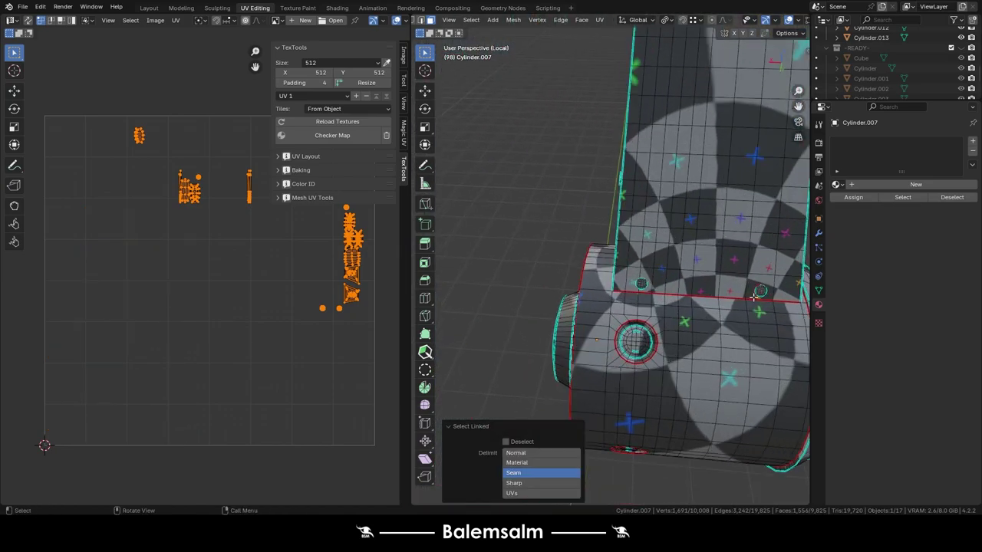
pyautogui.moveTo(646, 278); pyautogui.dragTo(596, 236, button='middle')
pyautogui.scroll(-4, 596, 236)
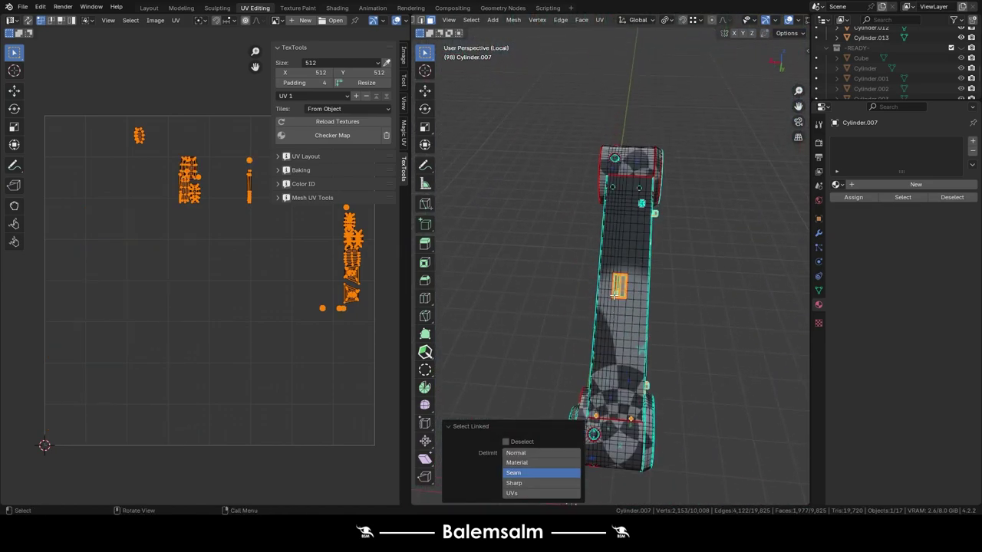
pyautogui.scroll(5, 606, 177)
pyautogui.moveTo(481, 197); pyautogui.dragTo(537, 287, button='middle')
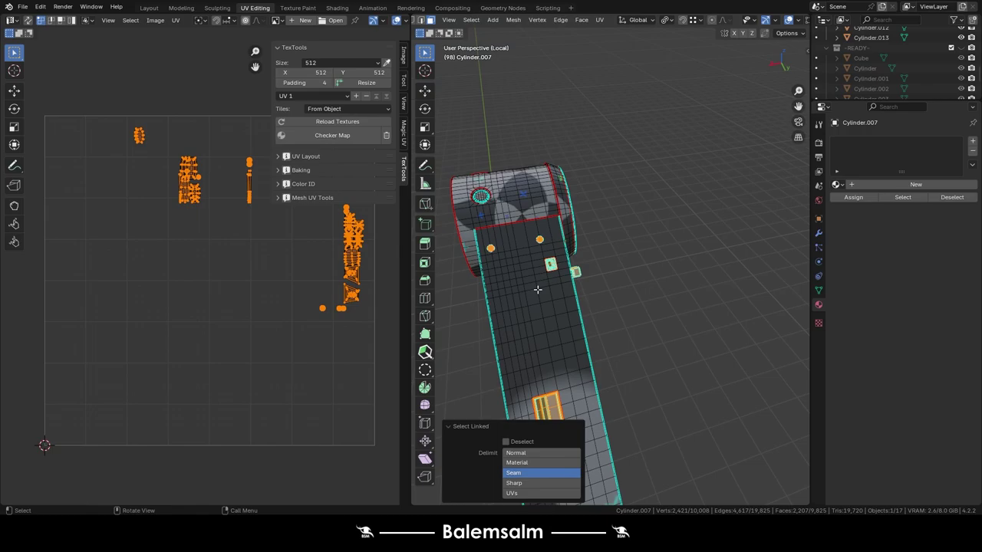
pyautogui.scroll(3, 555, 223)
pyautogui.scroll(2, 547, 228)
pyautogui.moveTo(548, 228)
pyautogui.mouseDown(button='middle')
pyautogui.moveTo(506, 214)
pyautogui.moveTo(534, 221)
pyautogui.mouseUp(button='middle')
pyautogui.press('l')
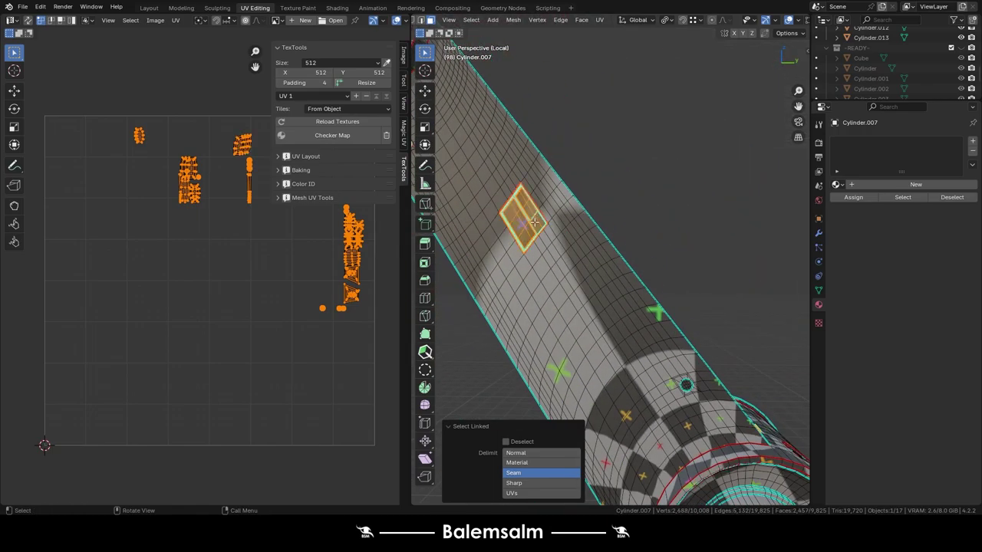
pyautogui.moveTo(685, 385)
pyautogui.mouseDown(button='middle')
pyautogui.moveTo(688, 218)
pyautogui.moveTo(748, 201)
pyautogui.mouseUp(button='middle')
pyautogui.scroll(4, 691, 253)
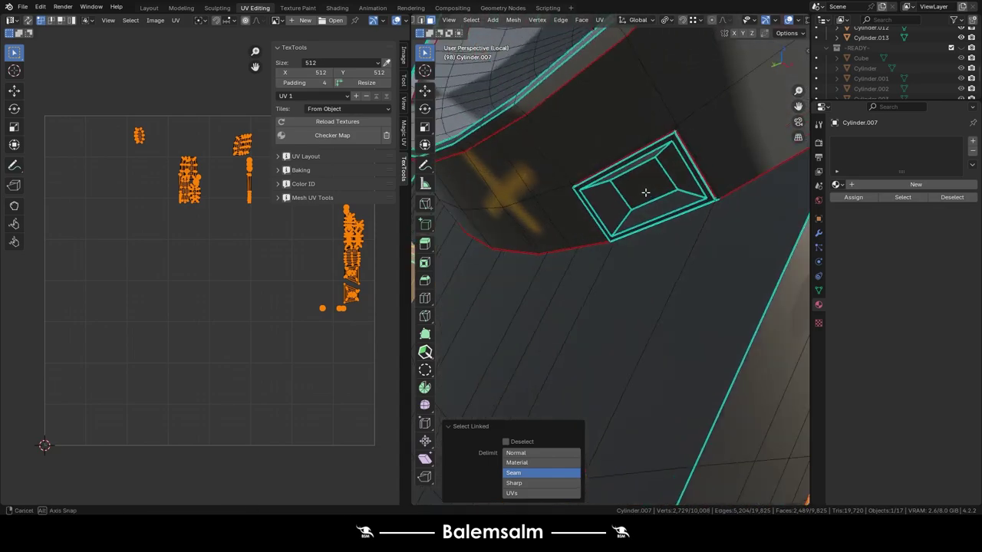
pyautogui.scroll(-2, 655, 293)
pyautogui.scroll(-5, 655, 292)
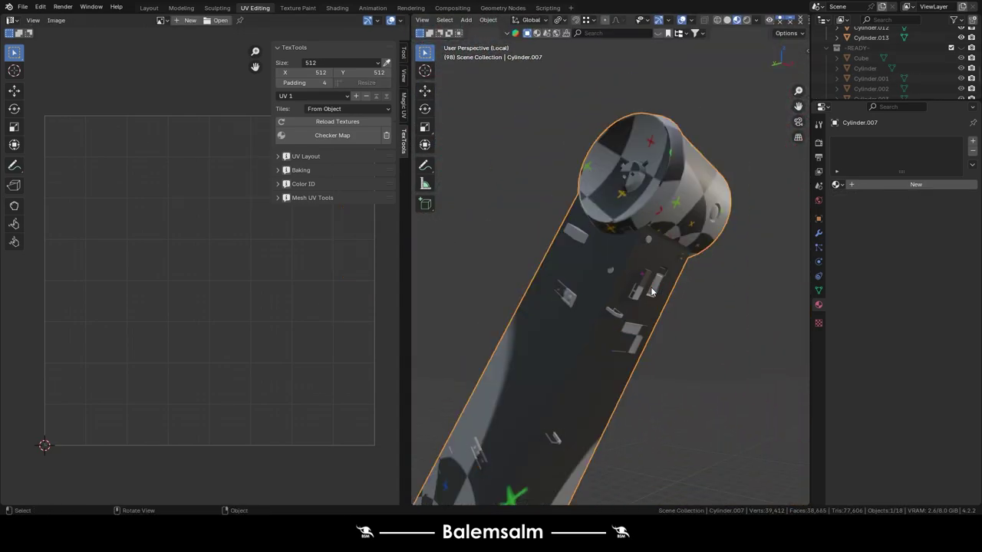
# - Smart UV Project the Cylinder.008 decal pieces into UV islands
pyautogui.click(651, 292)
pyautogui.scroll(3, 623, 299)
pyautogui.press('u')
pyautogui.click(602, 263)
pyautogui.click(568, 348)
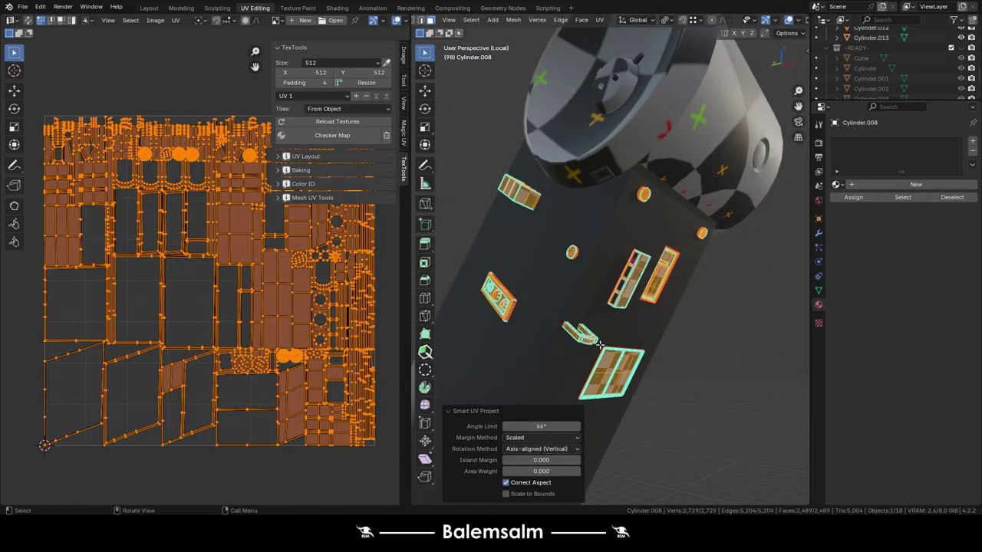
pyautogui.press('Tab')
# - Give the decals material RoboticArm.mat.11, renamed to RoboticArm.mat.12
pyautogui.hotkey('alt', 'a')
pyautogui.moveTo(693, 358)
pyautogui.mouseDown(button='middle')
pyautogui.moveTo(647, 361)
pyautogui.moveTo(499, 322)
pyautogui.moveTo(557, 259)
pyautogui.moveTo(383, 155)
pyautogui.mouseUp(button='middle')
pyautogui.click(514, 326)
pyautogui.scroll(4, 515, 327)
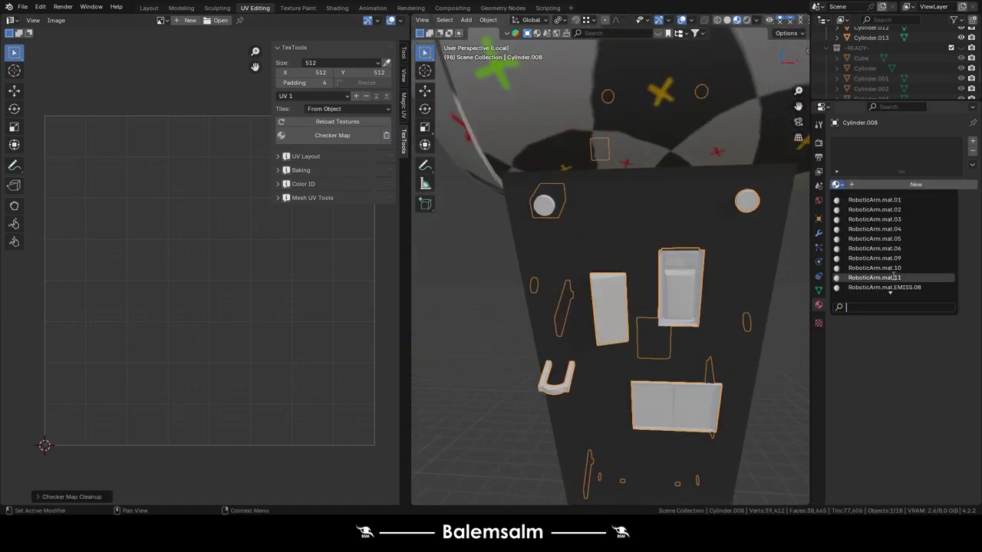
pyautogui.click(896, 278)
pyautogui.press('Return')
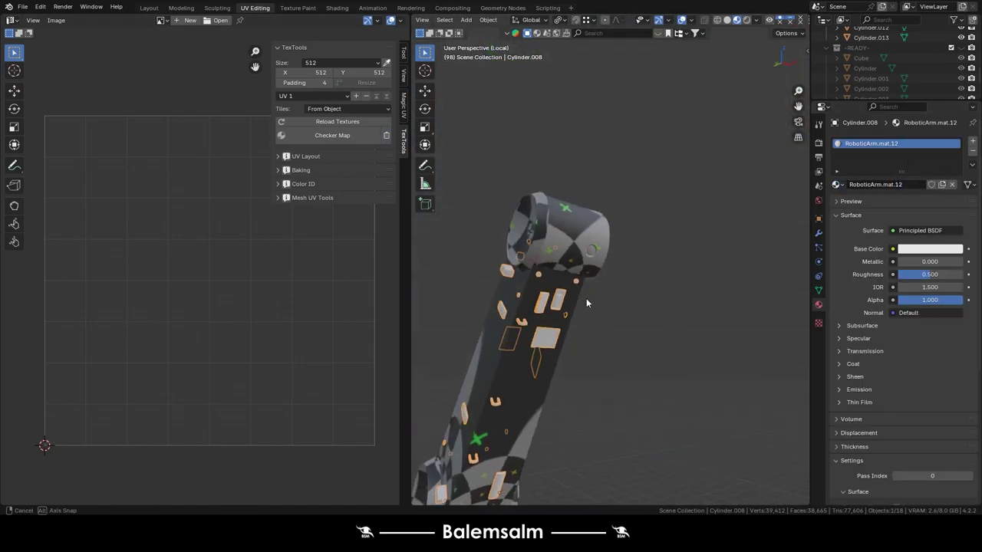
pyautogui.moveTo(586, 298); pyautogui.dragTo(675, 384, button='middle')
pyautogui.moveTo(608, 290); pyautogui.dragTo(610, 292, button='middle')
# - Isolate the arm cylinder Cylinder.007 in local view and enter edit mode
pyautogui.press('m')
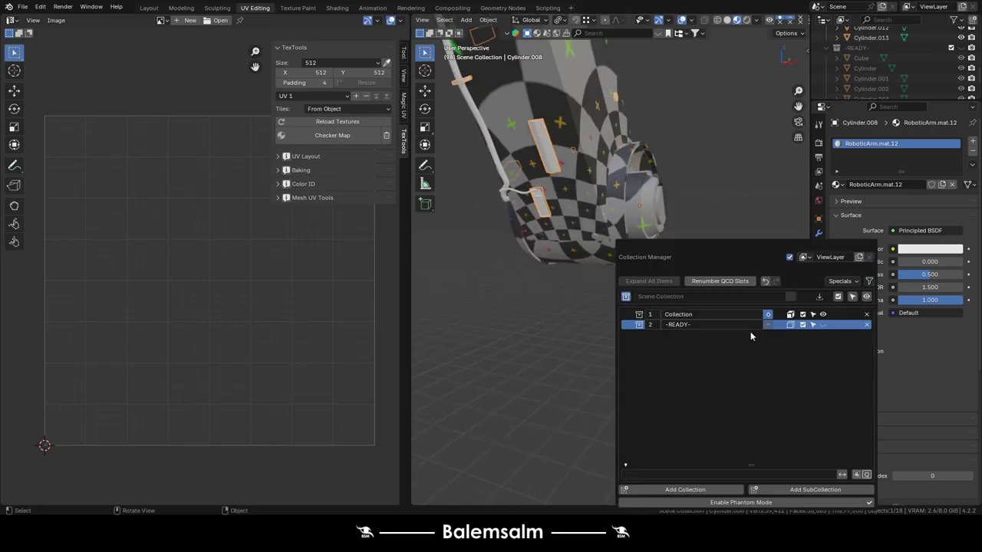
pyautogui.click(592, 219)
pyautogui.press('KP_Divide')
pyautogui.moveTo(606, 215); pyautogui.dragTo(652, 217, button='middle')
pyautogui.press('Tab')
pyautogui.scroll(5, 652, 217)
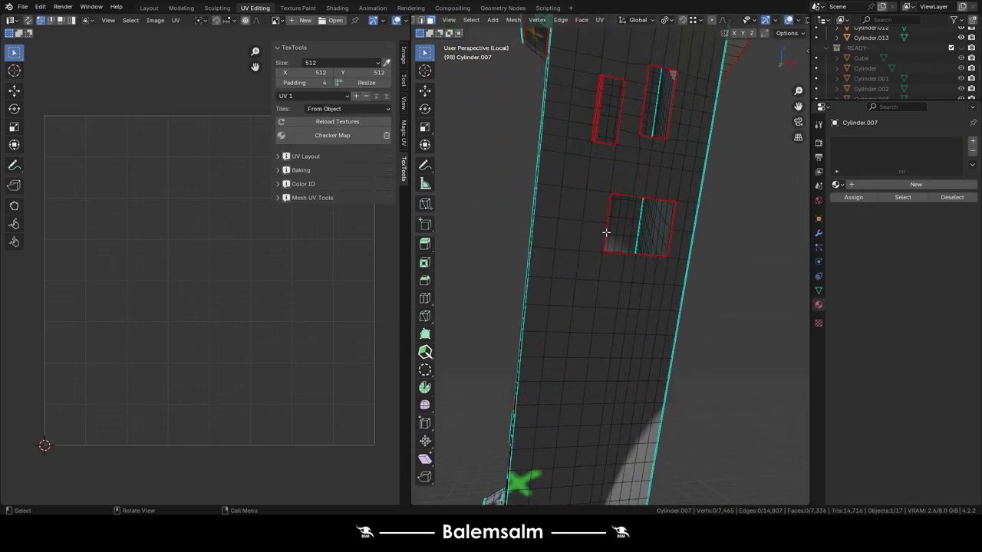
pyautogui.moveTo(589, 163); pyautogui.dragTo(591, 198, button='middle')
# - Select every face of Cylinder.007 and unwrap it again
pyautogui.press('a')
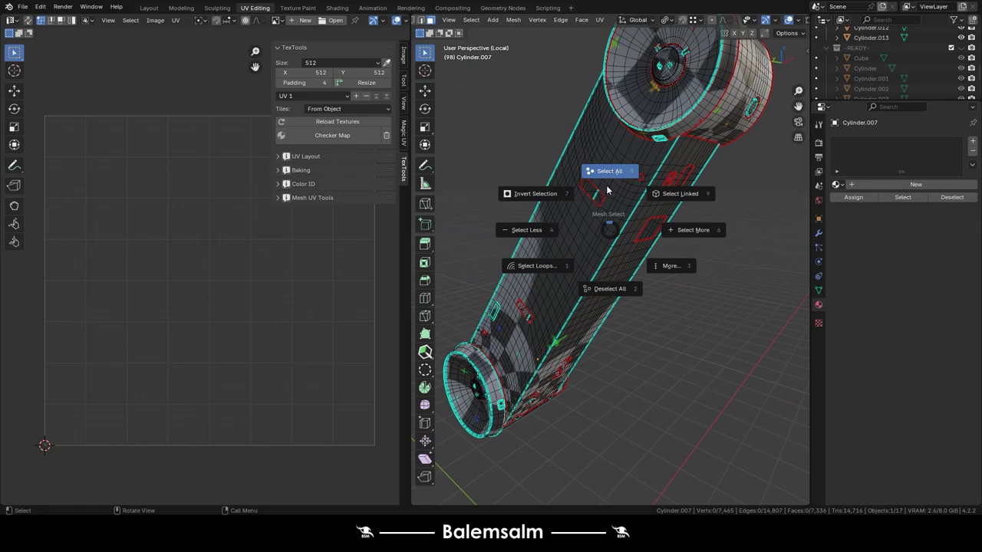
pyautogui.click(596, 169)
pyautogui.press('u')
pyautogui.click(596, 165)
pyautogui.scroll(4, 595, 165)
pyautogui.moveTo(606, 230)
pyautogui.mouseDown(button='middle')
pyautogui.moveTo(651, 294)
pyautogui.moveTo(614, 324)
pyautogui.moveTo(609, 204)
pyautogui.mouseUp(button='middle')
# - Select the edge loops around the window, including its outer rim loop
pyautogui.keyDown('alt'); pyautogui.click(614, 325); pyautogui.keyUp('alt')
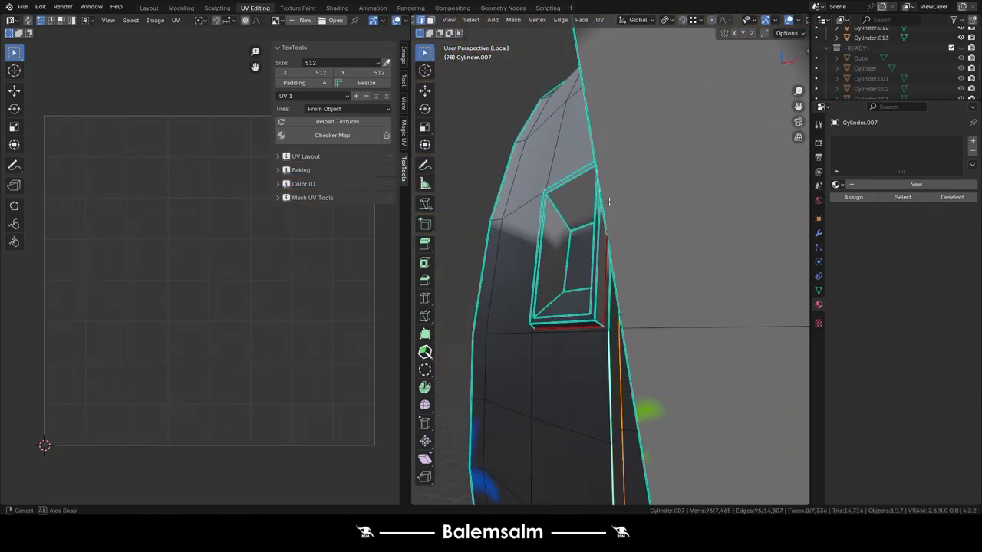
pyautogui.scroll(-3, 616, 202)
pyautogui.scroll(5, 552, 261)
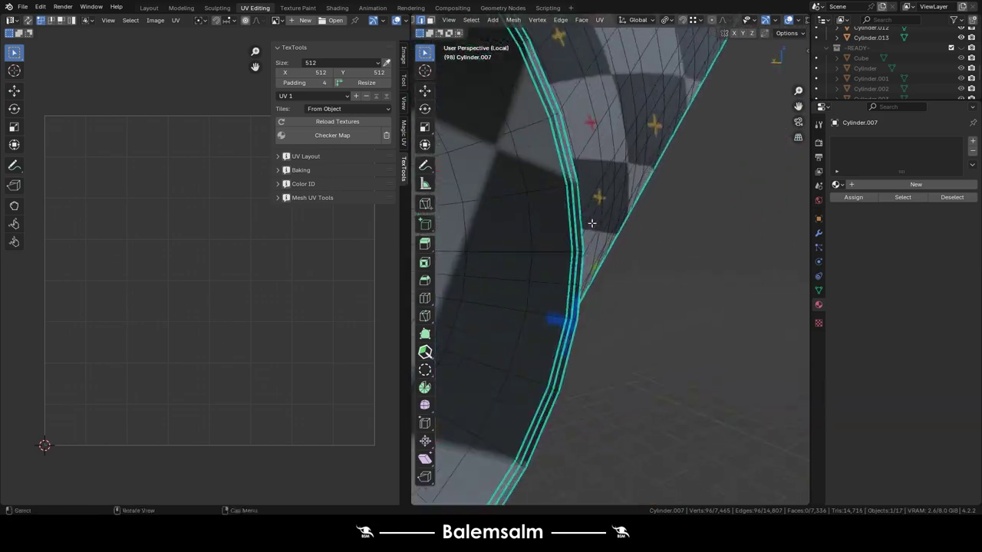
pyautogui.moveTo(552, 261); pyautogui.dragTo(533, 256, button='middle')
pyautogui.keyDown('alt'); pyautogui.keyDown('shift'); pyautogui.click(532, 257); pyautogui.keyUp('shift'); pyautogui.keyUp('alt')
pyautogui.scroll(-3, 614, 268)
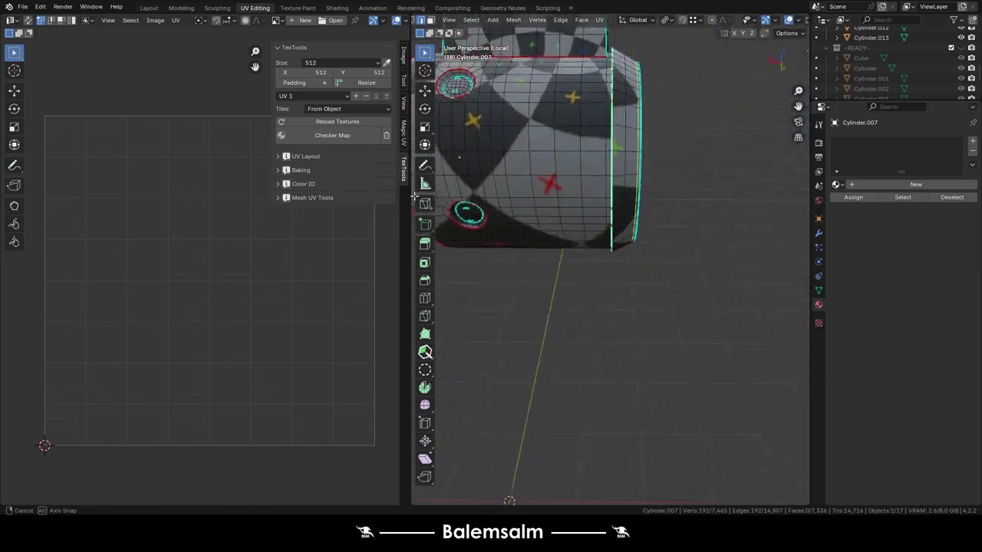
pyautogui.moveTo(614, 268); pyautogui.dragTo(575, 246, button='middle')
pyautogui.keyDown('alt'); pyautogui.keyDown('shift'); pyautogui.click(575, 246); pyautogui.keyUp('shift'); pyautogui.keyUp('alt')
# - Try selecting a single edge on the cylinder side, then undo it
pyautogui.press('u')
pyautogui.scroll(-5, 574, 245)
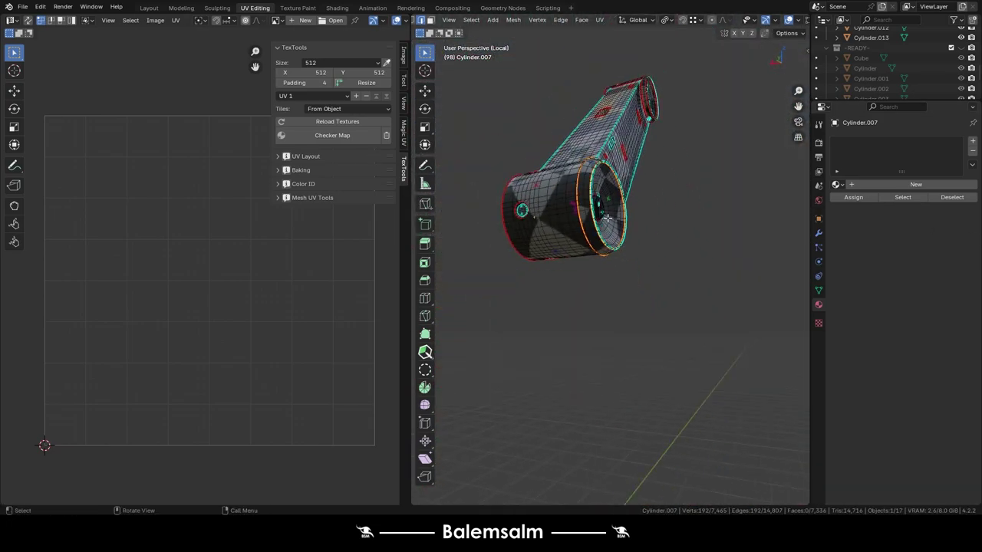
pyautogui.scroll(5, 598, 215)
pyautogui.moveTo(598, 214)
pyautogui.mouseDown(button='middle')
pyautogui.moveTo(629, 170)
pyautogui.moveTo(586, 244)
pyautogui.mouseUp(button='middle')
pyautogui.scroll(-5, 629, 171)
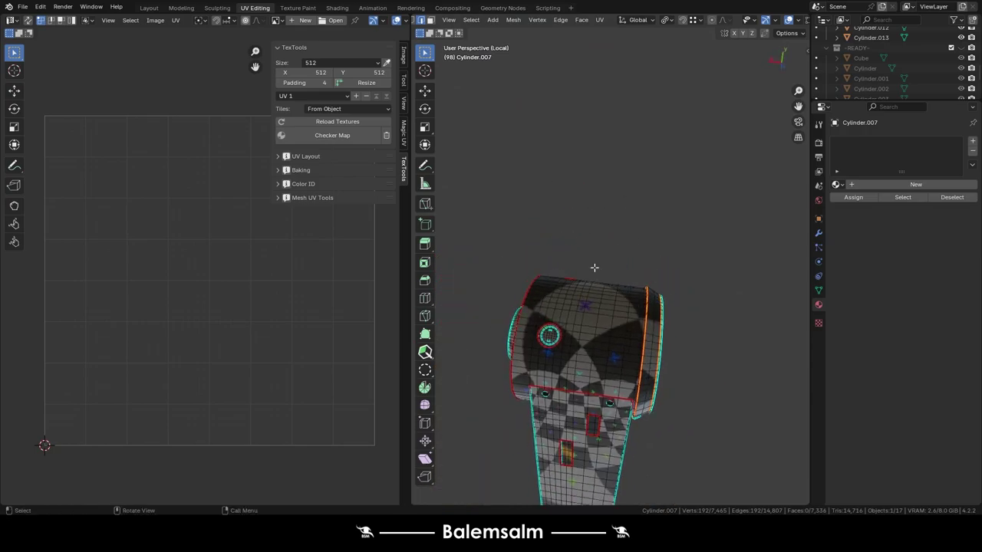
pyautogui.scroll(5, 594, 267)
pyautogui.click(587, 376)
pyautogui.scroll(-5, 587, 376)
pyautogui.moveTo(587, 376); pyautogui.dragTo(577, 232, button='middle')
pyautogui.scroll(5, 577, 232)
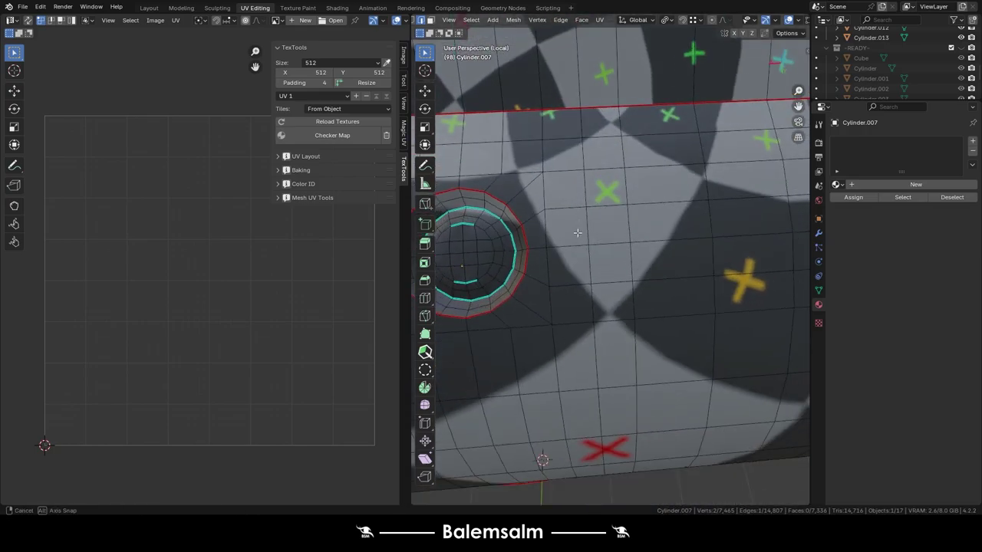
pyautogui.scroll(-3, 595, 131)
pyautogui.hotkey('ctrl', 'z')
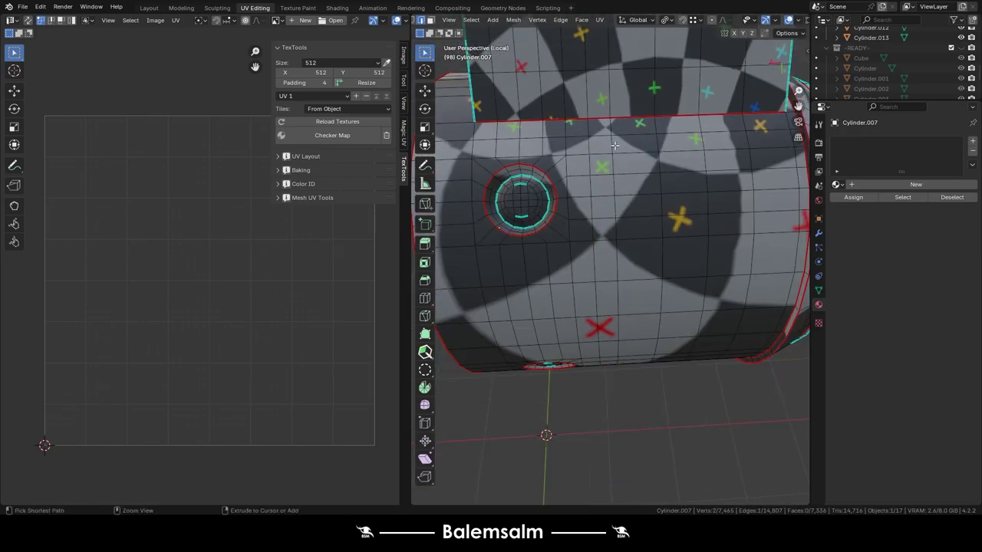
# - Select a shortest edge path along the cylinder, undoing an accidental loop cut
pyautogui.keyDown('ctrl'); pyautogui.click(614, 145); pyautogui.keyUp('ctrl')
pyautogui.scroll(-4, 622, 241)
pyautogui.moveTo(660, 196); pyautogui.dragTo(734, 187, button='middle')
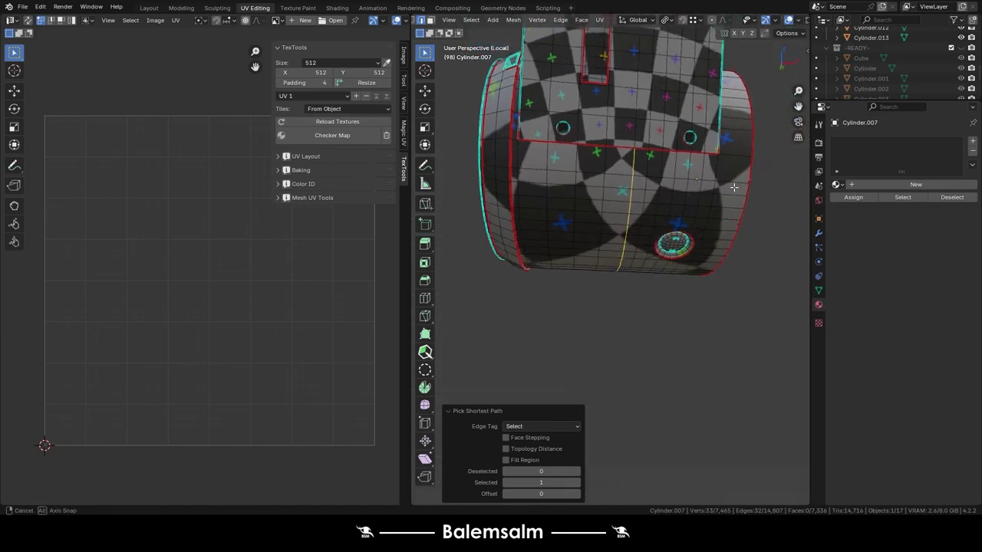
pyautogui.moveTo(637, 160)
pyautogui.mouseDown(button='middle')
pyautogui.moveTo(565, 270)
pyautogui.moveTo(586, 223)
pyautogui.moveTo(500, 244)
pyautogui.mouseUp(button='middle')
pyautogui.hotkey('ctrl', 'z')
pyautogui.scroll(-2, 585, 223)
# - Select the seam-bounded cap section and pack its UV islands
pyautogui.press('l')
pyautogui.click(272, 304)
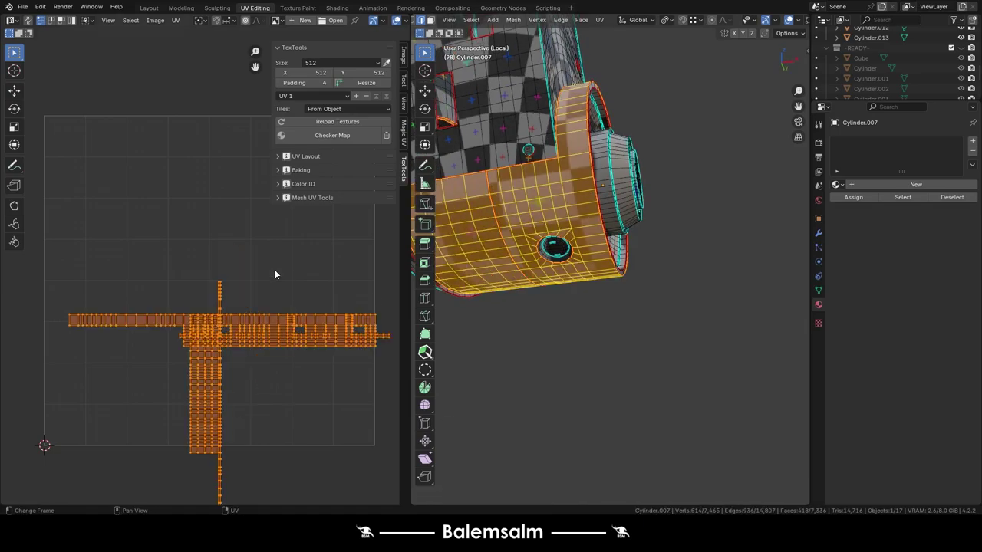
pyautogui.hotkey('alt', 'a')
# - Linked-select the small circular part and several rings of the cylinder
pyautogui.moveTo(596, 294)
pyautogui.mouseDown(button='middle')
pyautogui.moveTo(556, 242)
pyautogui.moveTo(564, 255)
pyautogui.mouseUp(button='middle')
pyautogui.press('l')
pyautogui.scroll(3, 670, 265)
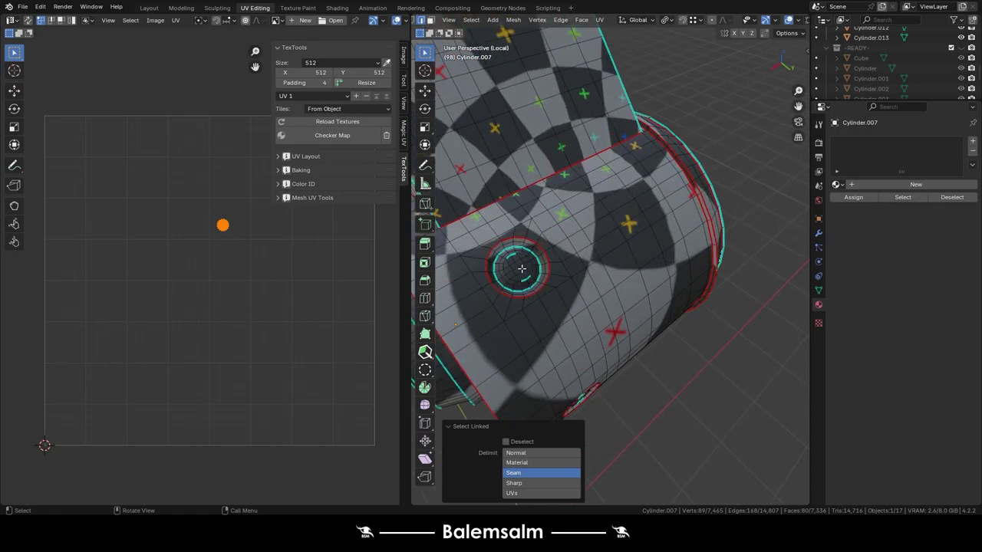
pyautogui.press('l')
pyautogui.press('l')
pyautogui.moveTo(618, 476)
pyautogui.mouseDown(button='middle')
pyautogui.moveTo(583, 345)
pyautogui.moveTo(544, 285)
pyautogui.moveTo(545, 160)
pyautogui.mouseUp(button='middle')
pyautogui.press('l')
pyautogui.press('l')
pyautogui.scroll(-3, 543, 285)
pyautogui.scroll(3, 544, 159)
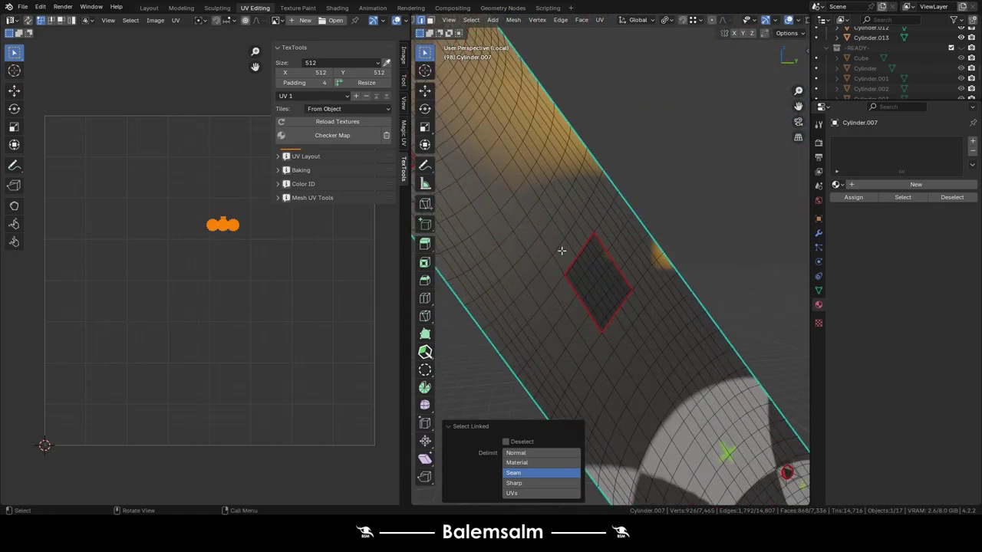
pyautogui.moveTo(563, 248)
pyautogui.mouseDown(button='middle')
pyautogui.moveTo(586, 295)
pyautogui.moveTo(506, 351)
pyautogui.mouseUp(button='middle')
pyautogui.press('l')
pyautogui.press('l')
pyautogui.scroll(2, 584, 239)
pyautogui.press('l')
# - Add the teal and round fittings, then separate the selection into Cylinder.015
pyautogui.moveTo(584, 238)
pyautogui.mouseDown(button='middle')
pyautogui.moveTo(778, 350)
pyautogui.moveTo(681, 315)
pyautogui.moveTo(682, 263)
pyautogui.moveTo(538, 294)
pyautogui.mouseUp(button='middle')
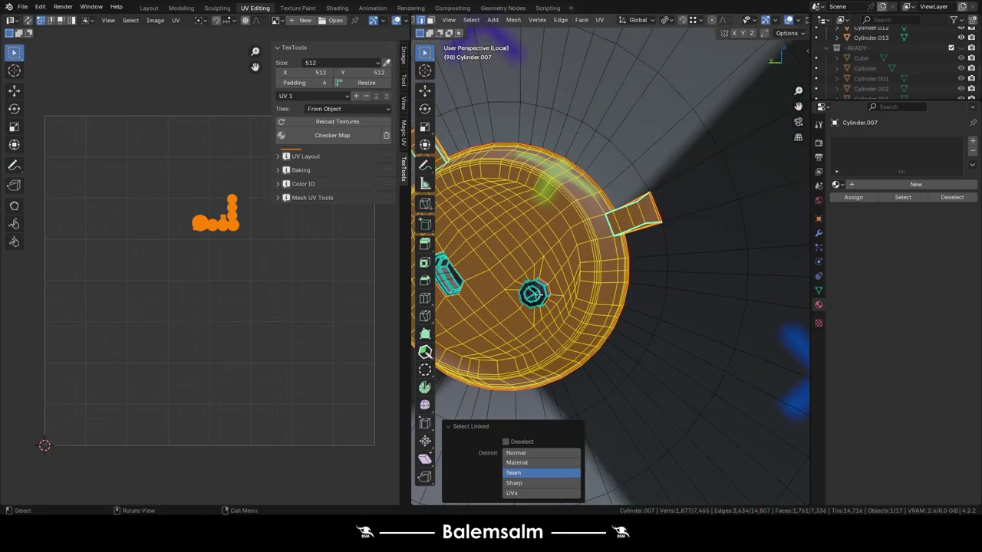
pyautogui.press('l')
pyautogui.moveTo(462, 289); pyautogui.dragTo(497, 312, button='middle')
pyautogui.scroll(5, 665, 251)
pyautogui.moveTo(665, 250); pyautogui.dragTo(494, 268, button='middle')
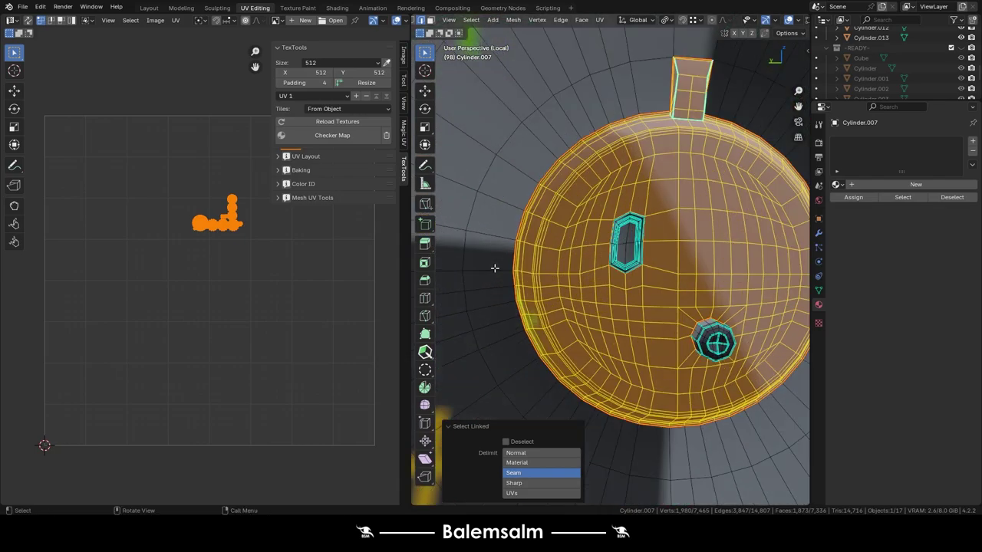
pyautogui.press('l')
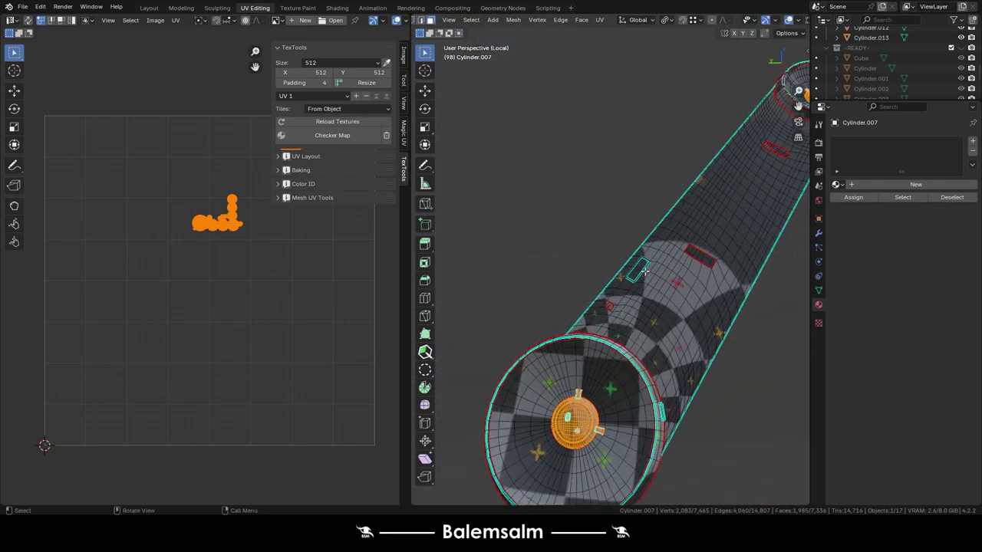
pyautogui.moveTo(714, 341); pyautogui.dragTo(613, 222, button='middle')
pyautogui.press('p')
pyautogui.click(621, 215)
pyautogui.scroll(3, 632, 198)
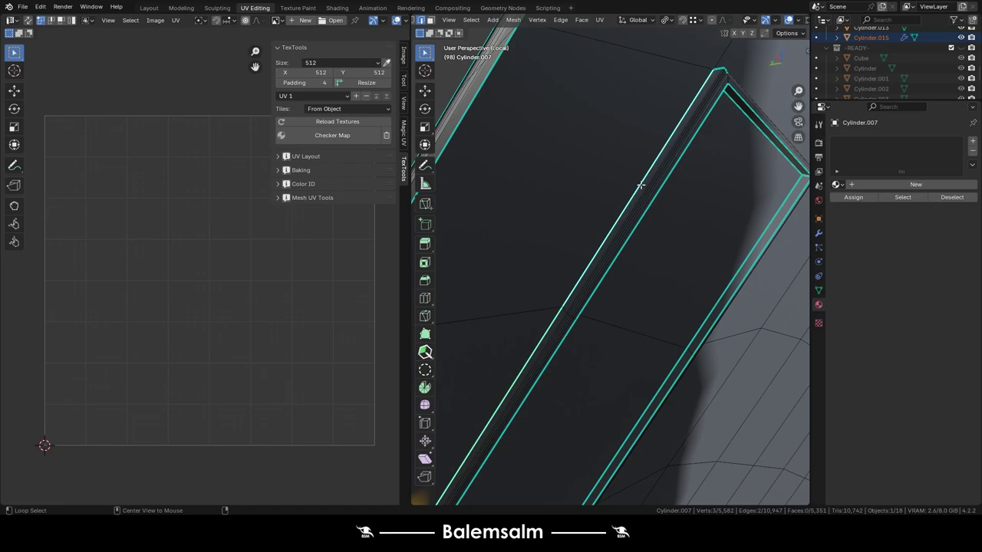
# - Mark the extended edge loop as a seam and select the strip it bounds
pyautogui.keyDown('alt'); pyautogui.click(641, 185); pyautogui.keyUp('alt')
pyautogui.moveTo(641, 185)
pyautogui.mouseDown(button='middle')
pyautogui.moveTo(598, 254)
pyautogui.moveTo(578, 333)
pyautogui.mouseUp(button='middle')
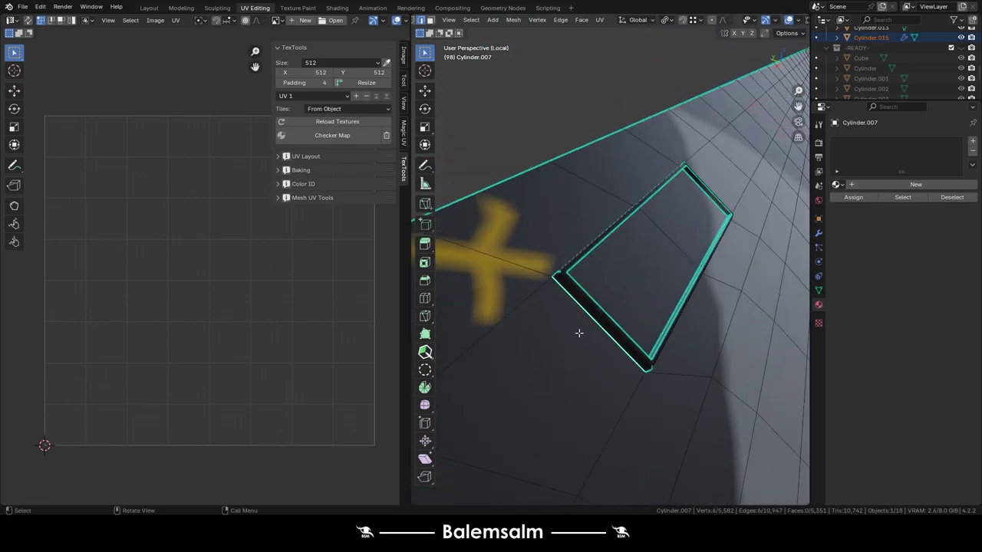
pyautogui.press('u')
pyautogui.click(543, 325)
pyautogui.moveTo(611, 285); pyautogui.dragTo(614, 291, button='middle')
pyautogui.press('l')
# - Separate the strip into its own object, Cylinder.016, and unwrap it
pyautogui.press('p')
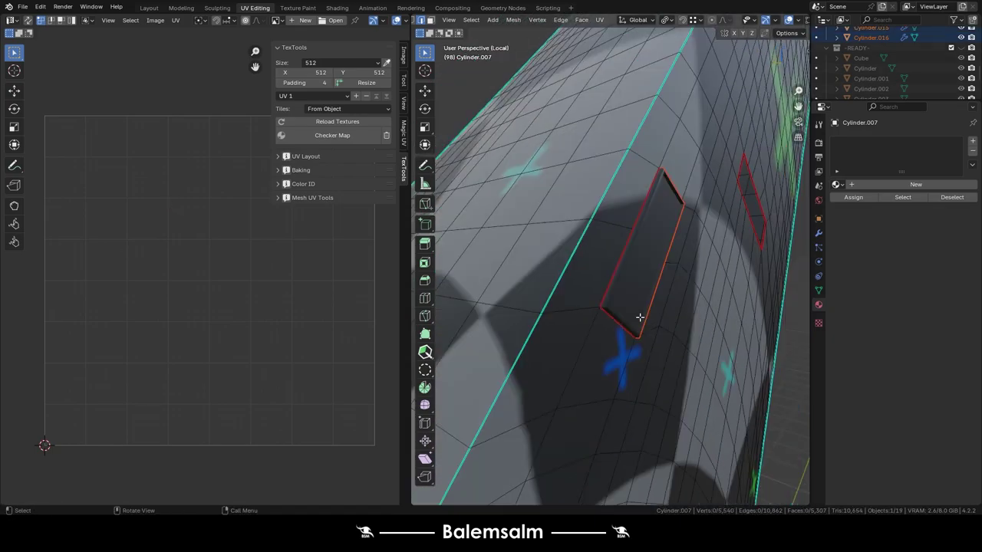
pyautogui.press('Tab')
pyautogui.click(639, 317)
pyautogui.scroll(-6, 640, 317)
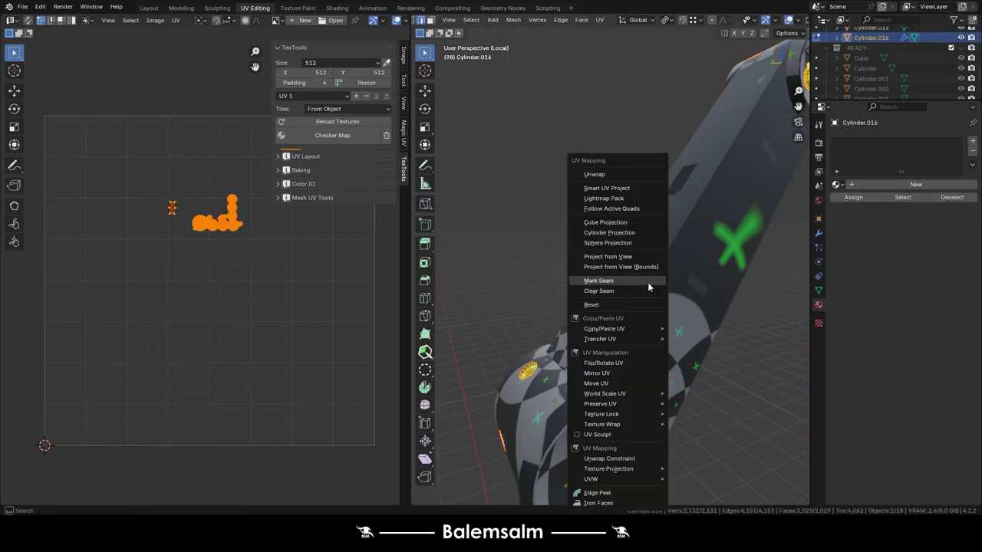
pyautogui.click(594, 175)
pyautogui.press('Tab')
# - Assign material RoboticArm.mat.13 to Cylinder.016
pyautogui.moveTo(587, 340)
pyautogui.keyDown('shift'); pyautogui.mouseDown(button='middle')
pyautogui.moveTo(398, 204)
pyautogui.moveTo(567, 198)
pyautogui.moveTo(524, 267)
pyautogui.mouseUp(button='middle'); pyautogui.keyUp('shift')
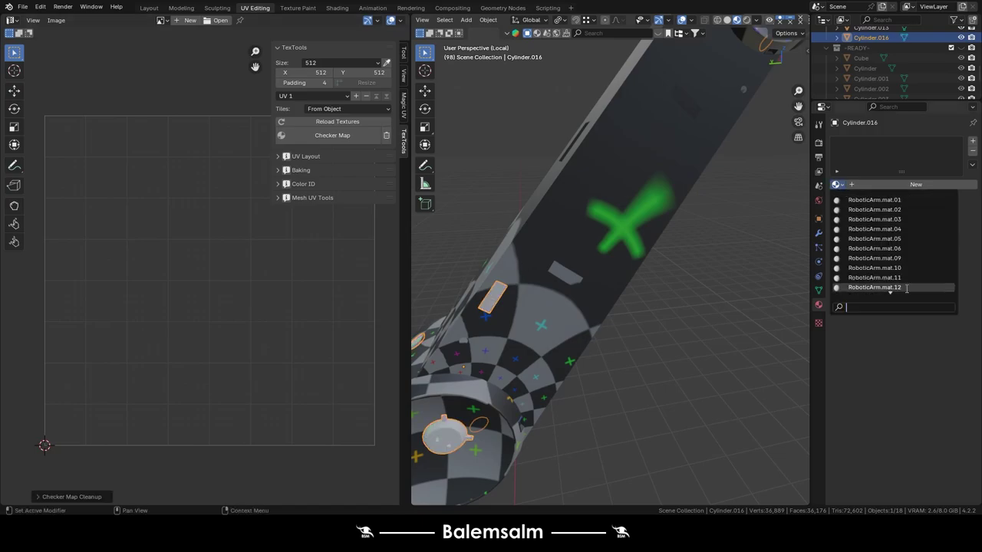
pyautogui.click(875, 258)
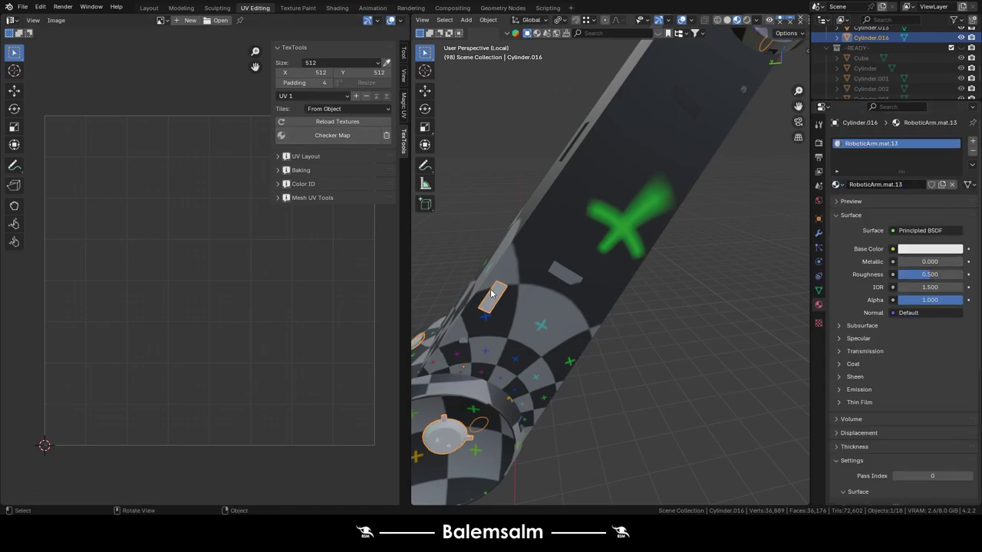
pyautogui.press('Tab')
# - Select Cylinder.007, frame it, and enter its edit mode
pyautogui.moveTo(493, 292)
pyautogui.mouseDown(button='middle')
pyautogui.moveTo(532, 291)
pyautogui.moveTo(412, 296)
pyautogui.mouseUp(button='middle')
pyautogui.scroll(3, 658, 331)
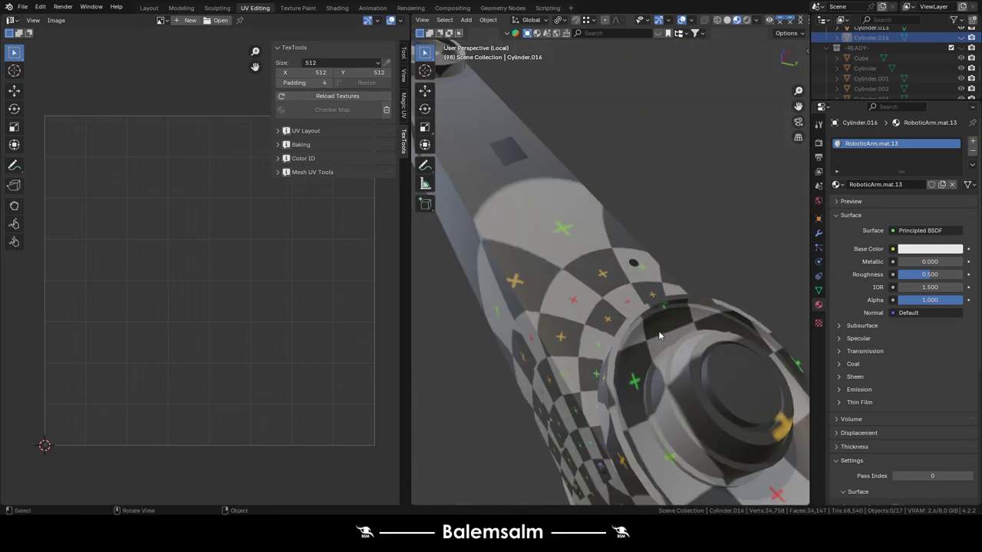
pyautogui.click(658, 330)
pyautogui.press('KP_Decimal')
pyautogui.press('Tab')
# - Unwrap the whole Cylinder.007 mesh again and deselect its UVs
pyautogui.scroll(3, 493, 282)
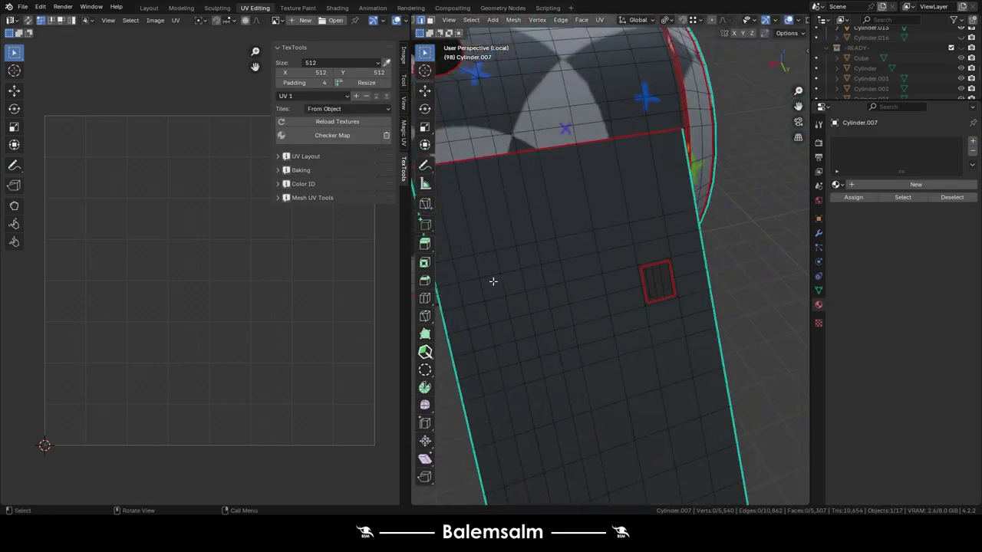
pyautogui.moveTo(493, 281)
pyautogui.mouseDown(button='middle')
pyautogui.moveTo(656, 325)
pyautogui.moveTo(606, 168)
pyautogui.mouseUp(button='middle')
pyautogui.press('a')
pyautogui.press('u')
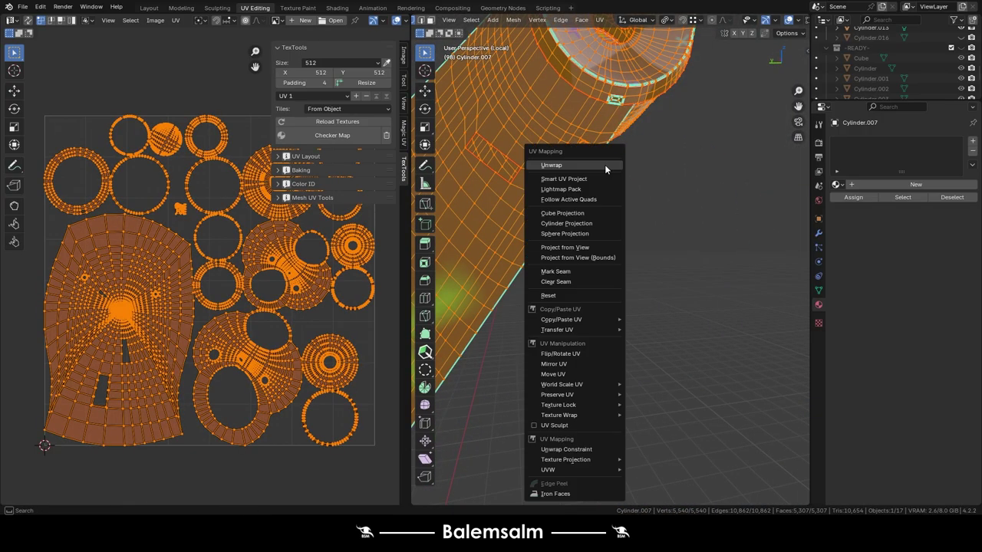
pyautogui.click(606, 166)
pyautogui.scroll(-3, 603, 165)
pyautogui.click(59, 382)
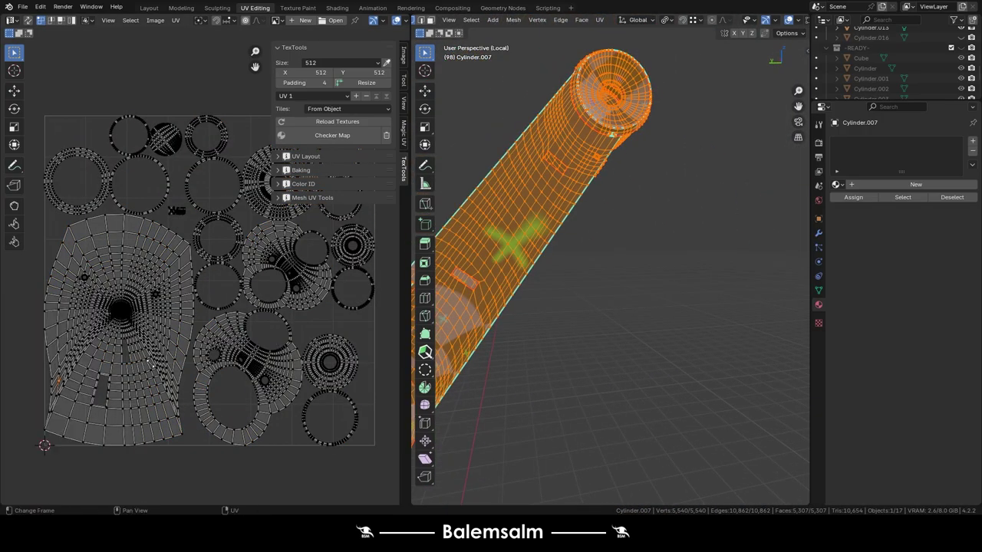
# - Select the seam-bounded cylinder strip and pack its UV islands
pyautogui.moveTo(558, 203); pyautogui.dragTo(695, 293, button='middle')
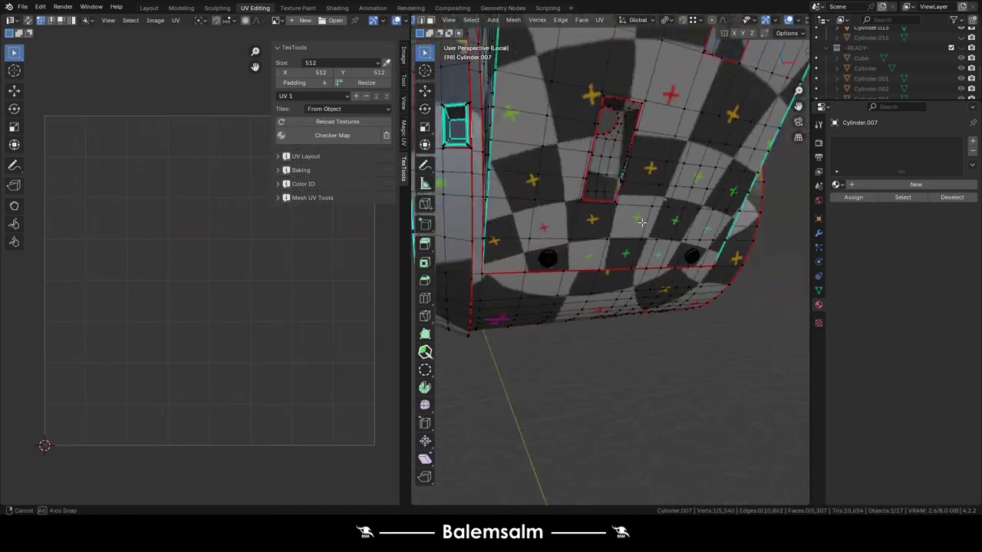
pyautogui.moveTo(695, 293)
pyautogui.mouseDown(button='middle')
pyautogui.moveTo(562, 347)
pyautogui.moveTo(729, 305)
pyautogui.moveTo(597, 299)
pyautogui.mouseUp(button='middle')
pyautogui.press('l')
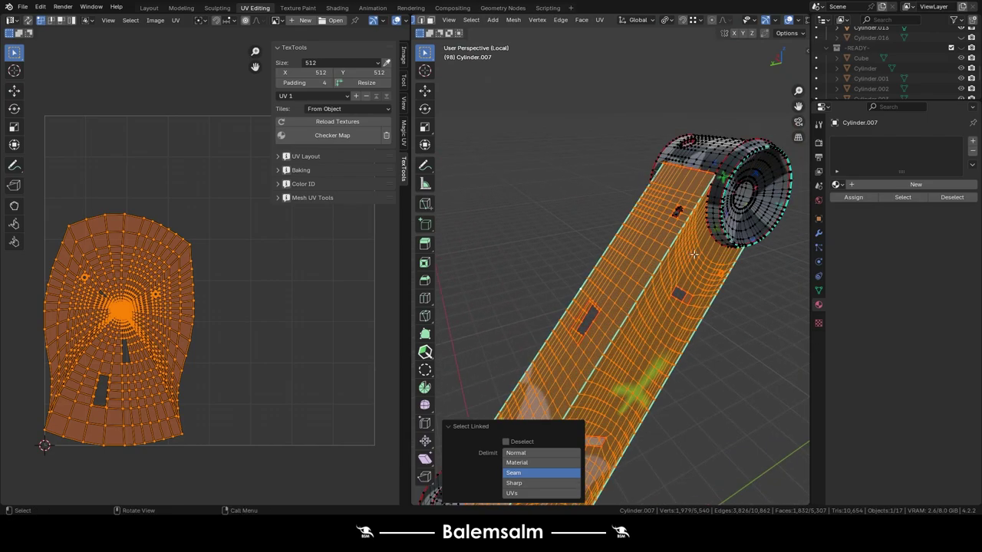
pyautogui.scroll(5, 694, 254)
pyautogui.moveTo(694, 254); pyautogui.dragTo(504, 227, button='middle')
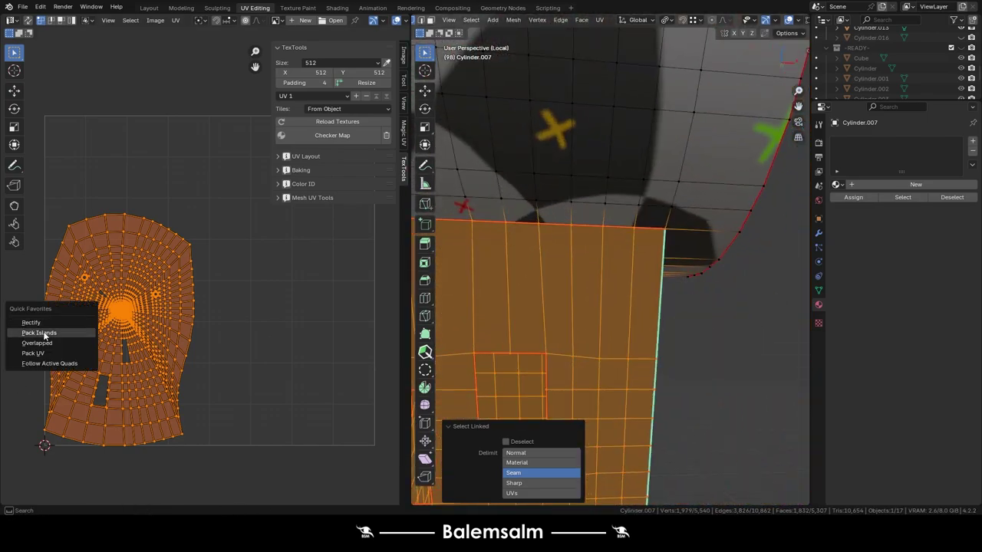
pyautogui.click(45, 332)
# - Straighten the strip island into a grid and pack all islands into the tile
pyautogui.press('q')
pyautogui.click(259, 262)
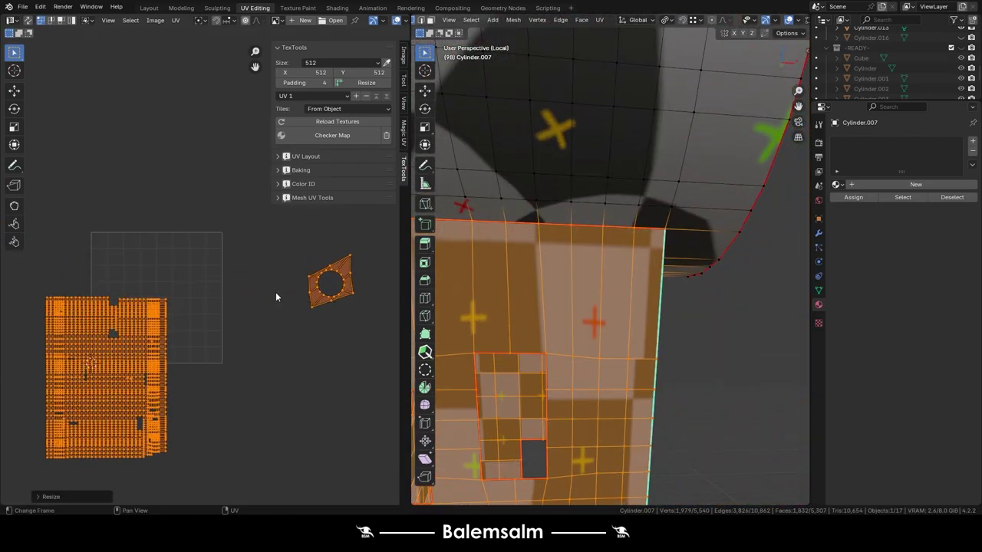
pyautogui.click(111, 207)
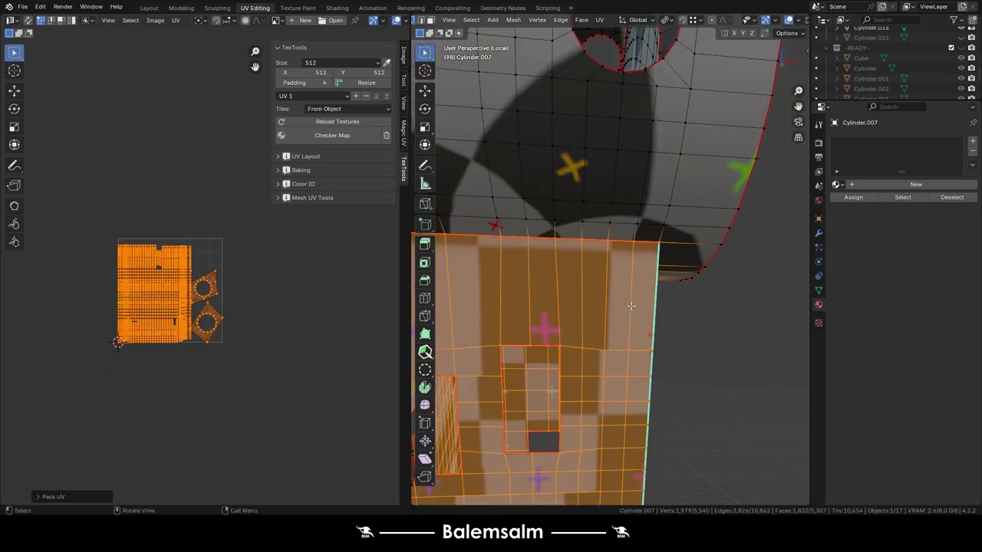
# - Shift the ring-shaped UV island up and to the right
pyautogui.moveTo(598, 123)
pyautogui.mouseDown(button='middle')
pyautogui.moveTo(586, 304)
pyautogui.moveTo(537, 313)
pyautogui.mouseUp(button='middle')
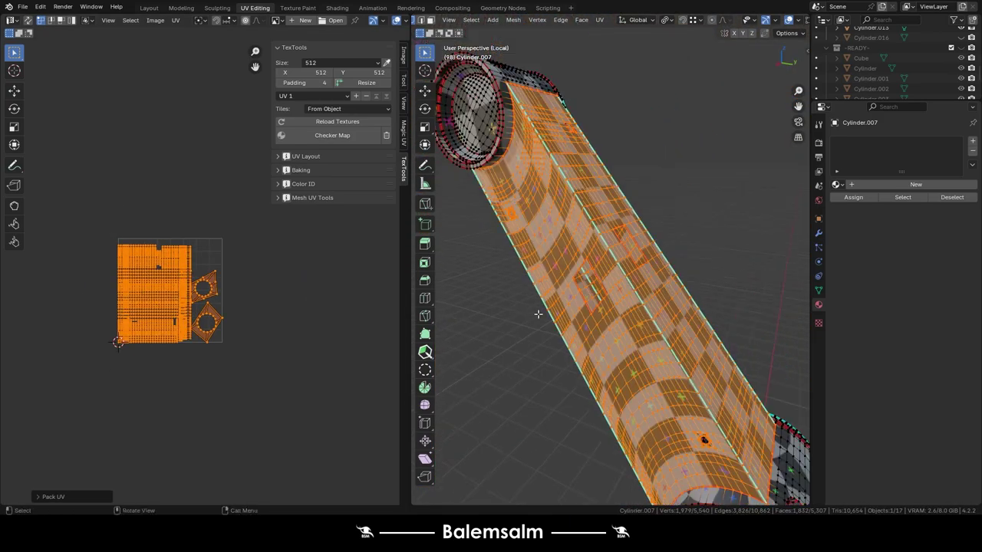
pyautogui.scroll(5, 569, 285)
pyautogui.scroll(1, 198, 299)
pyautogui.moveTo(198, 299); pyautogui.dragTo(242, 273)
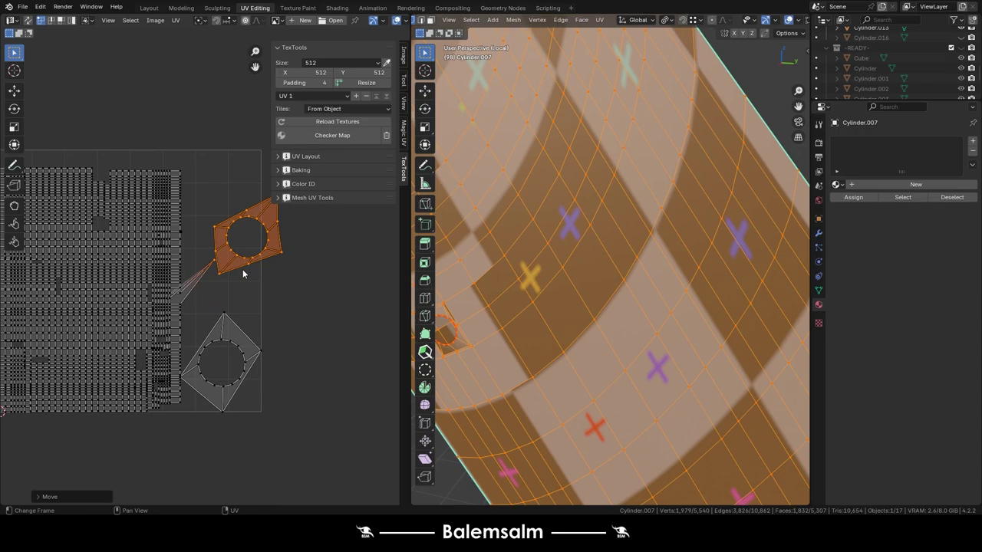
pyautogui.click(549, 211)
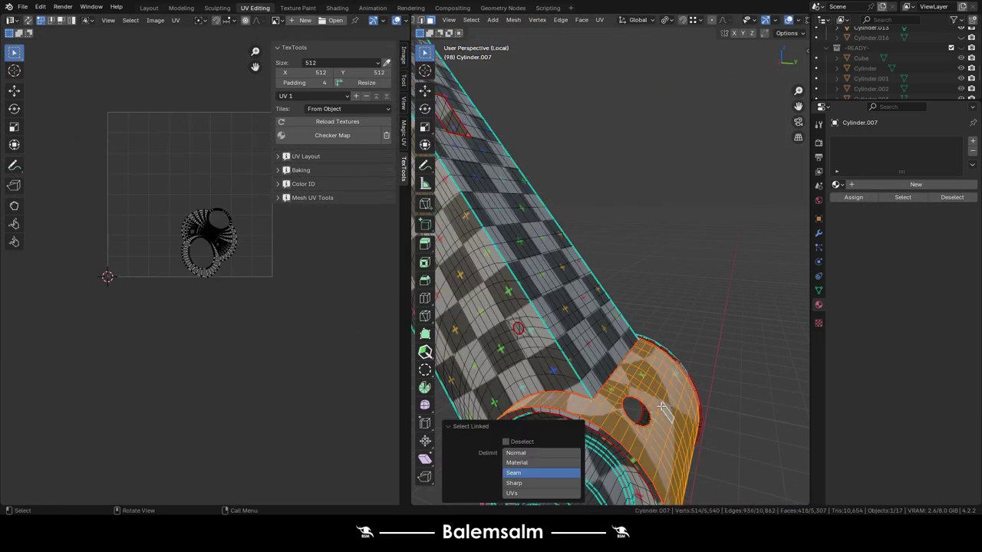
# - Smart UV project the whole arm mesh and clear the selection
pyautogui.click(621, 266)
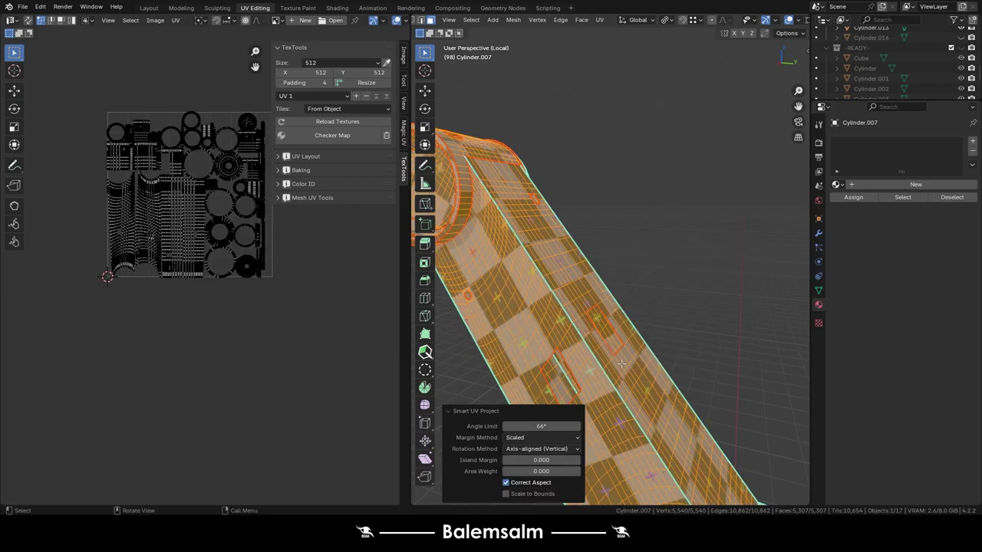
pyautogui.moveTo(641, 366); pyautogui.dragTo(567, 242, button='middle')
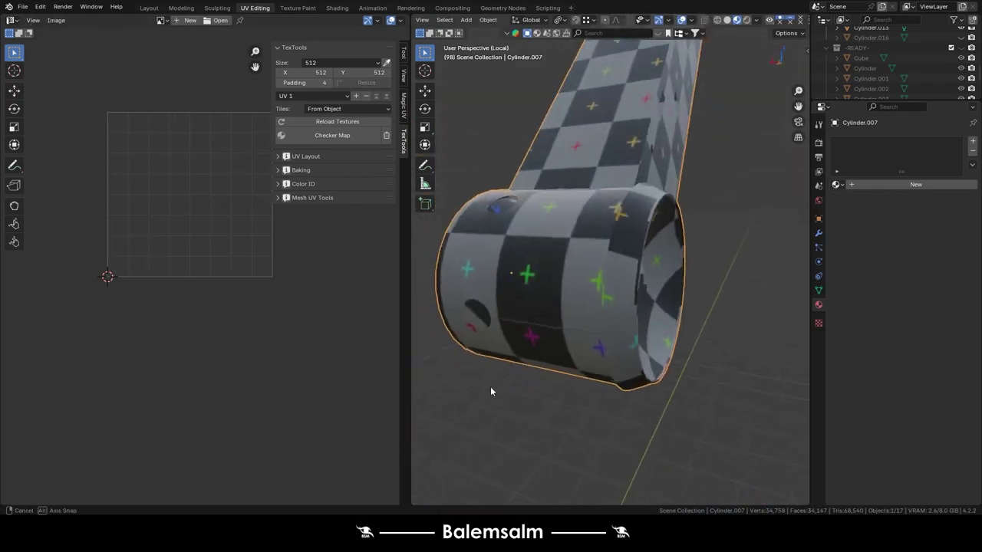
pyautogui.hotkey('alt', 'a')
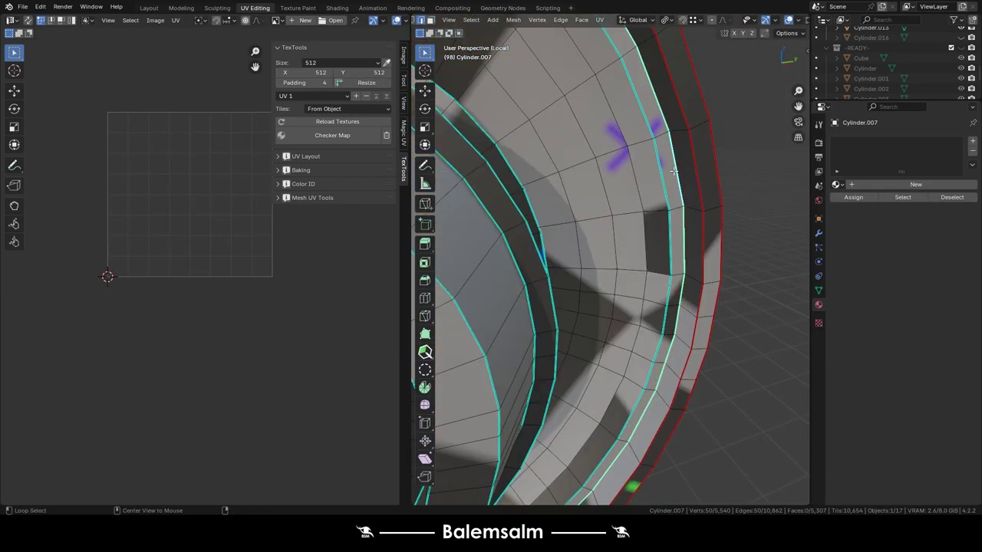
# - Select three edge loops around the cylinder's open end
pyautogui.moveTo(631, 275)
pyautogui.mouseDown(button='middle')
pyautogui.moveTo(698, 205)
pyautogui.moveTo(633, 228)
pyautogui.moveTo(605, 221)
pyautogui.moveTo(659, 250)
pyautogui.mouseUp(button='middle')
pyautogui.keyDown('alt'); pyautogui.keyDown('shift'); pyautogui.click(606, 221); pyautogui.keyUp('shift'); pyautogui.keyUp('alt')
pyautogui.keyDown('alt'); pyautogui.keyDown('shift'); pyautogui.click(571, 230); pyautogui.keyUp('shift'); pyautogui.keyUp('alt')
pyautogui.keyDown('ctrl'); pyautogui.click(598, 247); pyautogui.keyUp('ctrl')
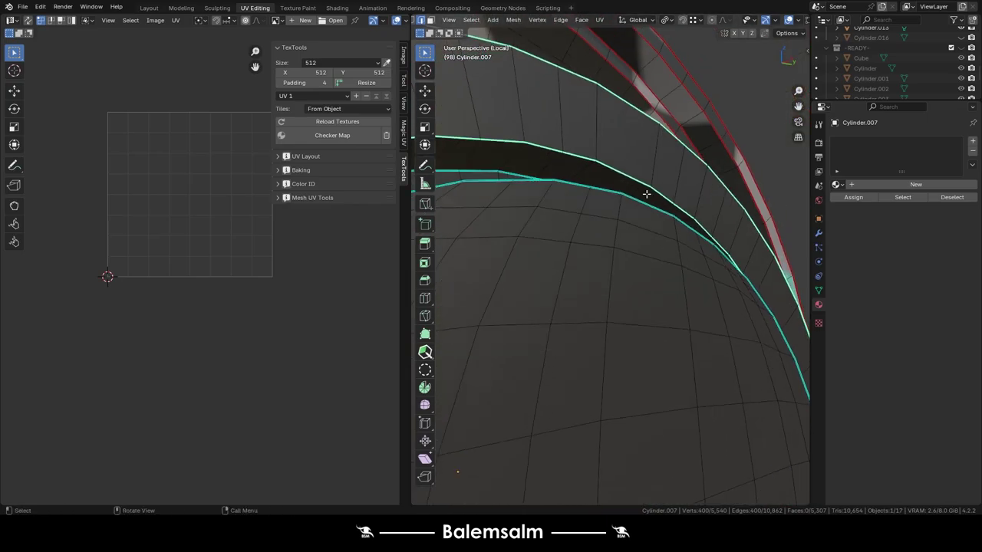
pyautogui.moveTo(599, 247)
pyautogui.mouseDown(button='middle')
pyautogui.moveTo(573, 247)
pyautogui.moveTo(760, 222)
pyautogui.moveTo(906, 263)
pyautogui.mouseUp(button='middle')
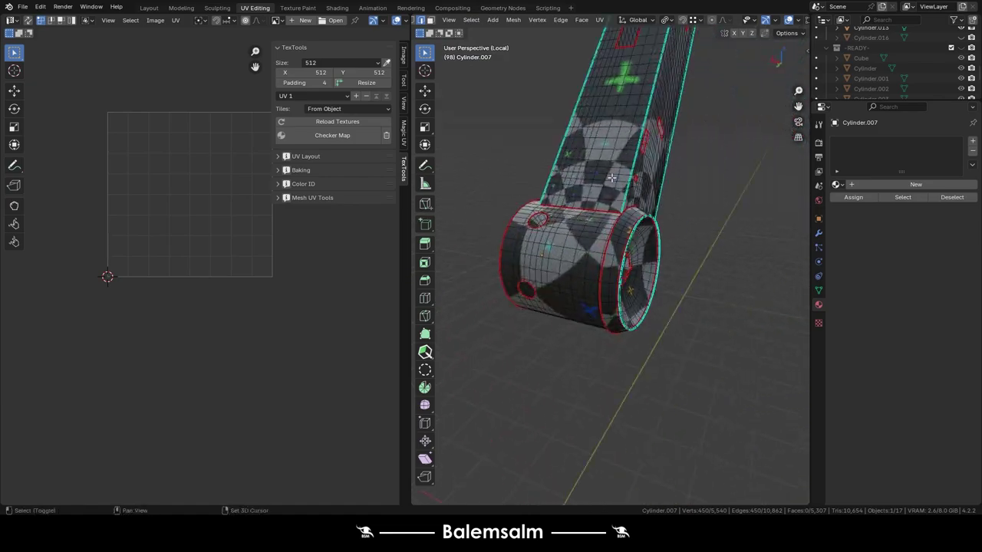
pyautogui.moveTo(690, 261); pyautogui.dragTo(644, 257, button='middle')
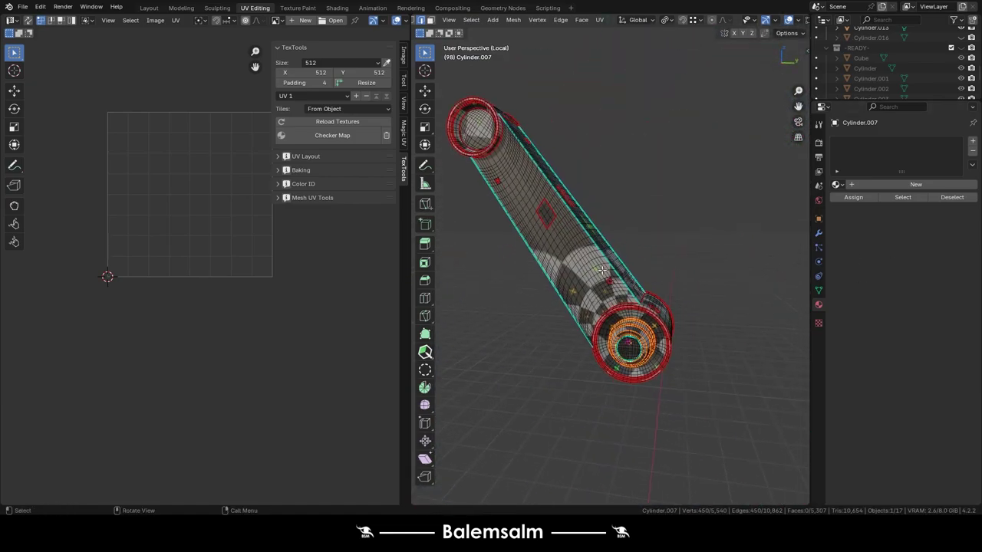
# - Smart UV project all faces again and preview the checker in Object Mode
pyautogui.press('a')
pyautogui.press('u')
pyautogui.click(583, 178)
pyautogui.click(581, 322)
pyautogui.press('Tab')
# - Back in edit mode, select the seam-bounded end-cap ring with Ctrl+L
pyautogui.scroll(5, 645, 261)
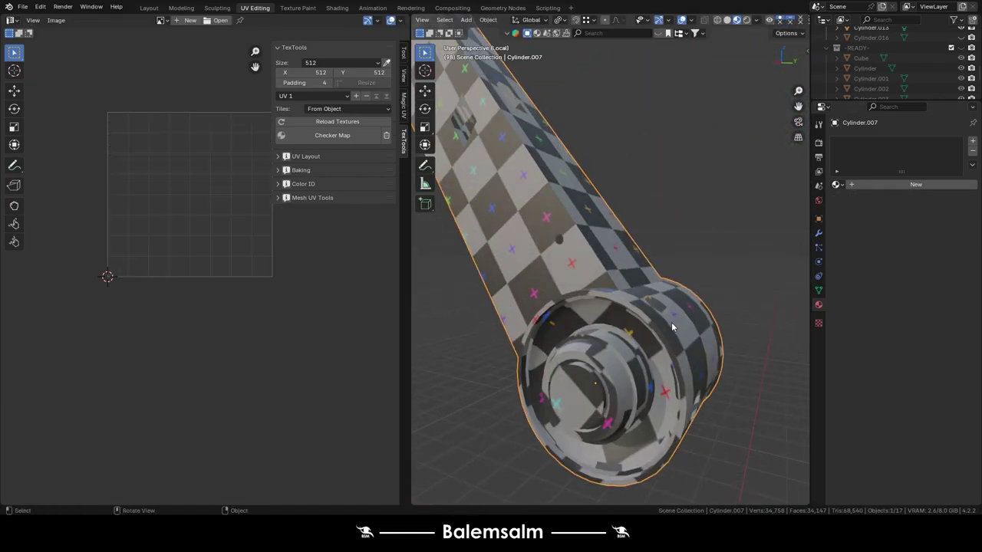
pyautogui.press('Tab')
pyautogui.scroll(3, 645, 262)
pyautogui.hotkey('alt', 'a')
pyautogui.hotkey('ctrl', 'l')
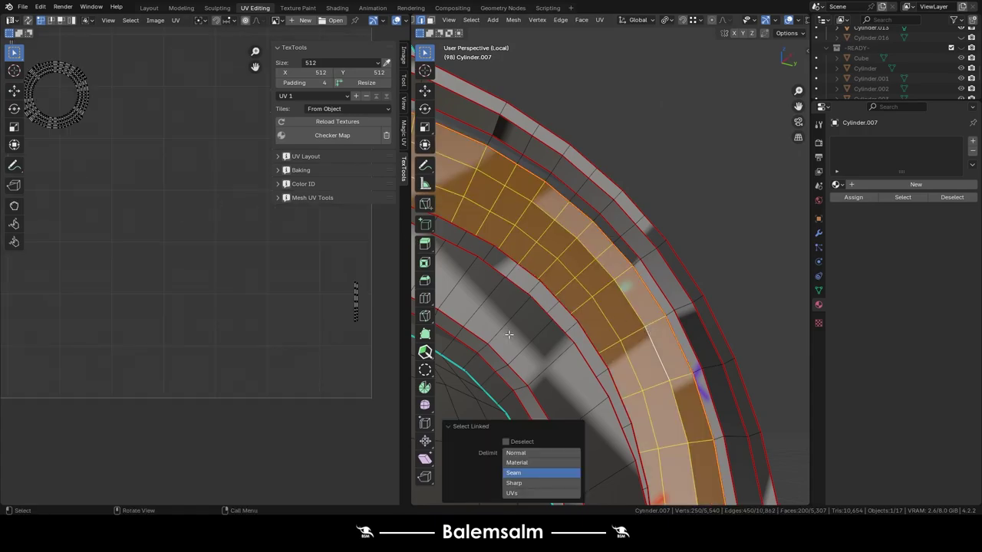
# - Unwrap the seam-bounded end ring and the inner face ring at the cylinder end
pyautogui.press('u')
pyautogui.click(515, 343)
pyautogui.scroll(-5, 677, 240)
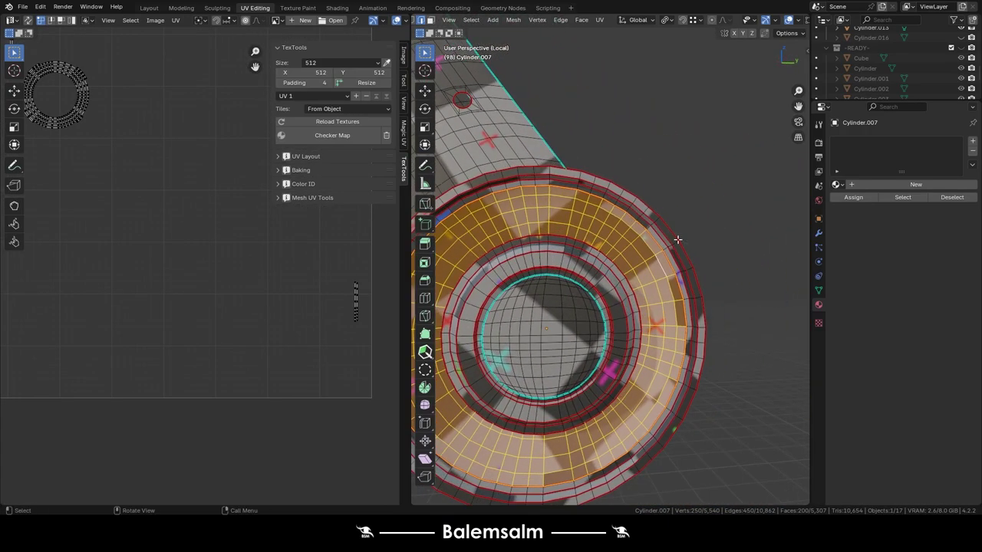
pyautogui.scroll(3, 677, 241)
pyautogui.hotkey('ctrl', 'l')
pyautogui.moveTo(583, 322); pyautogui.dragTo(495, 355, button='middle')
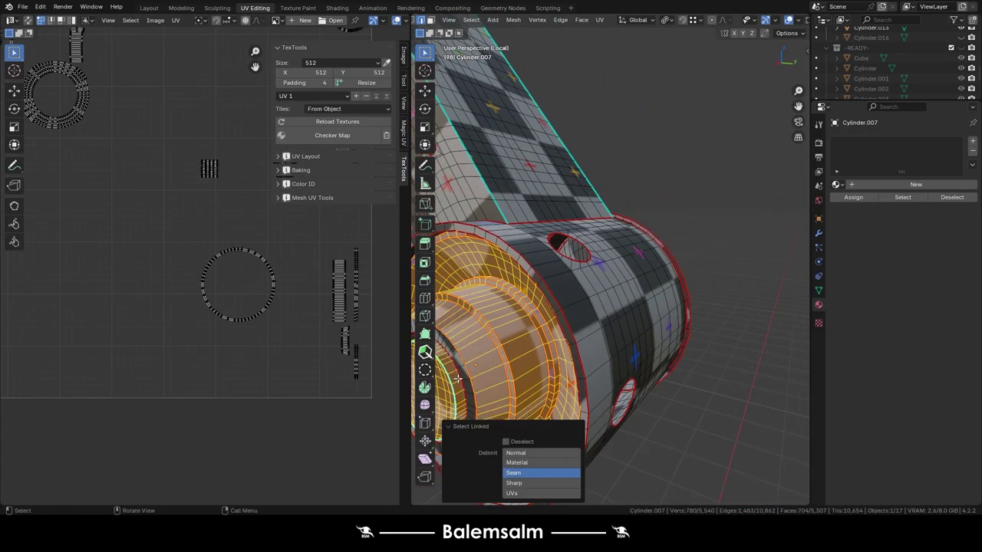
pyautogui.hotkey('ctrl', 'l')
pyautogui.scroll(5, 595, 258)
pyautogui.scroll(-5, 599, 243)
pyautogui.press('a')
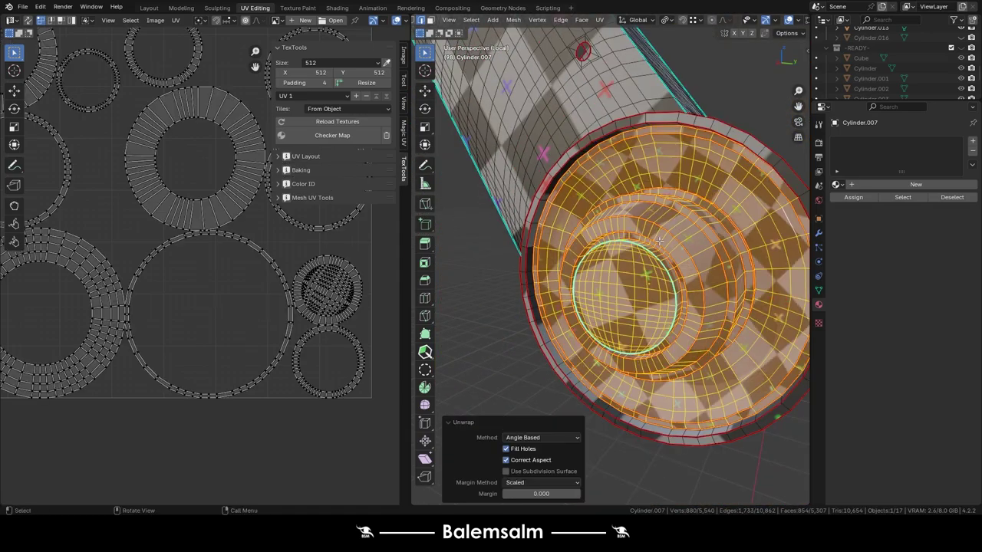
# - Pack all UV islands into the tile and inspect the checker across the arm
pyautogui.press('Tab')
pyautogui.press('Tab')
pyautogui.press('q')
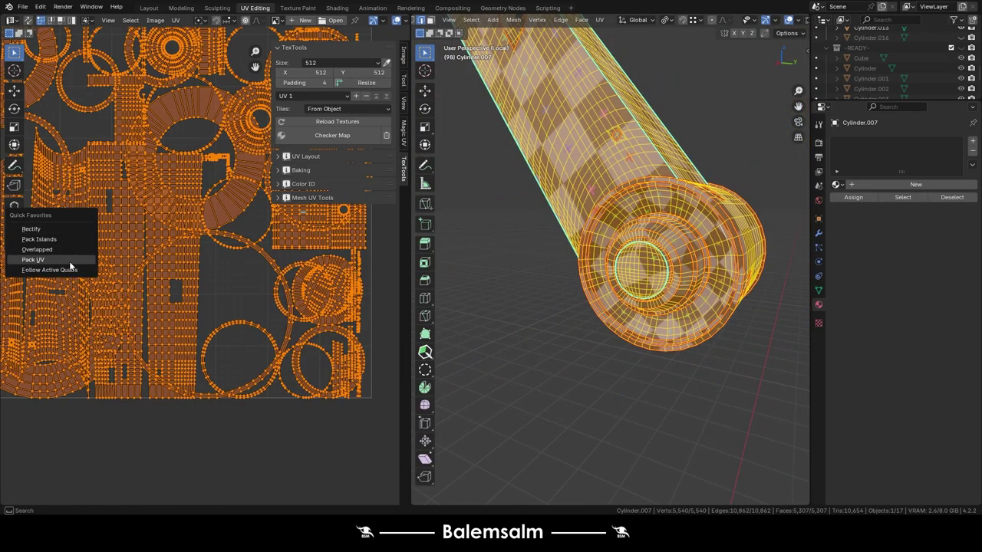
pyautogui.click(70, 263)
pyautogui.press('Tab')
pyautogui.moveTo(736, 200)
pyautogui.mouseDown(button='middle')
pyautogui.moveTo(763, 182)
pyautogui.moveTo(620, 217)
pyautogui.moveTo(544, 311)
pyautogui.moveTo(522, 386)
pyautogui.mouseUp(button='middle')
pyautogui.scroll(5, 712, 289)
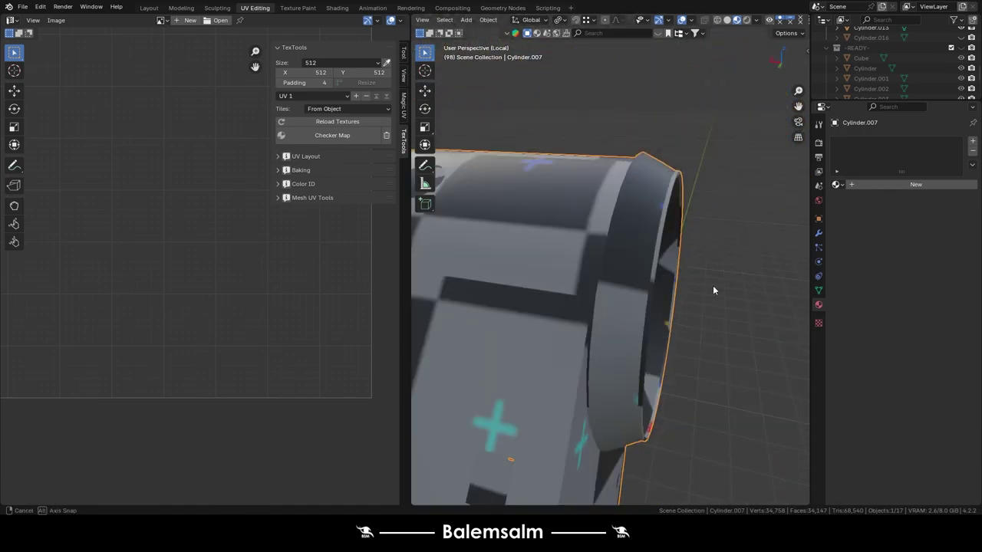
pyautogui.scroll(-5, 713, 290)
pyautogui.moveTo(604, 261)
pyautogui.mouseDown(button='middle')
pyautogui.moveTo(677, 210)
pyautogui.moveTo(637, 283)
pyautogui.moveTo(793, 333)
pyautogui.moveTo(656, 265)
pyautogui.moveTo(791, 186)
pyautogui.moveTo(621, 241)
pyautogui.moveTo(661, 253)
pyautogui.moveTo(541, 269)
pyautogui.mouseUp(button='middle')
pyautogui.scroll(-5, 790, 187)
pyautogui.scroll(3, 541, 270)
# - Select the seam-bounded head faces, repack the UVs and shift the island along Y
pyautogui.press('Tab')
pyautogui.press('l')
pyautogui.press('q')
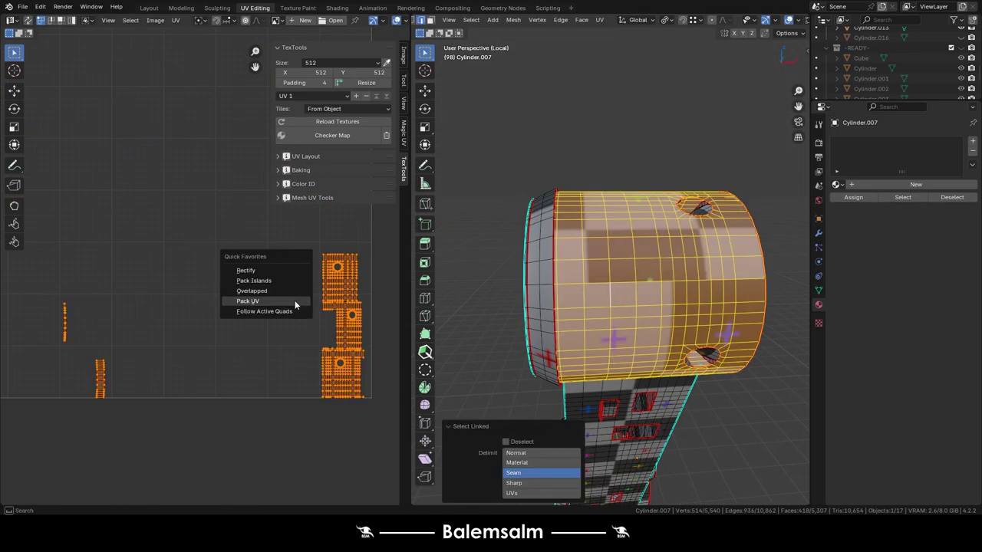
pyautogui.click(287, 270)
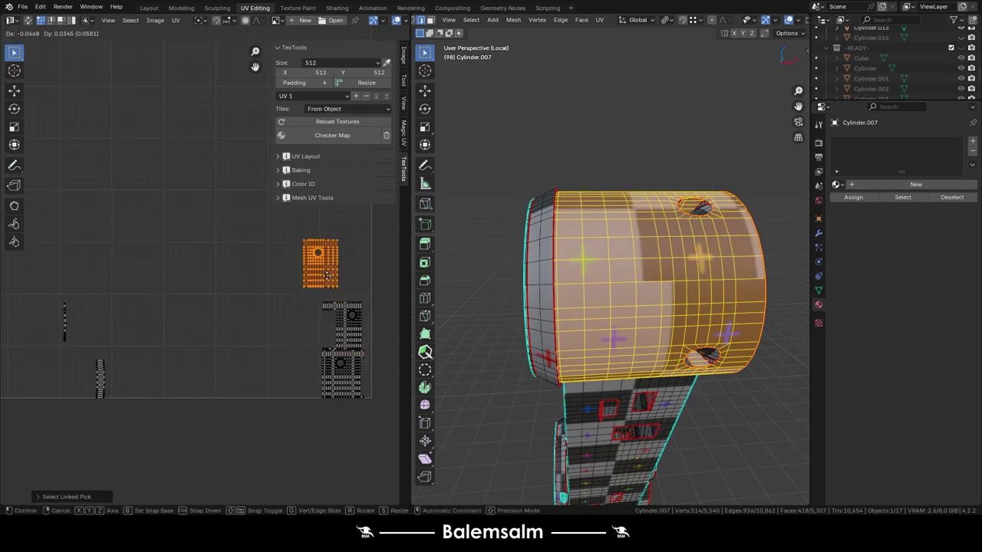
pyautogui.scroll(5, 327, 275)
pyautogui.press('y')
pyautogui.click(382, 307)
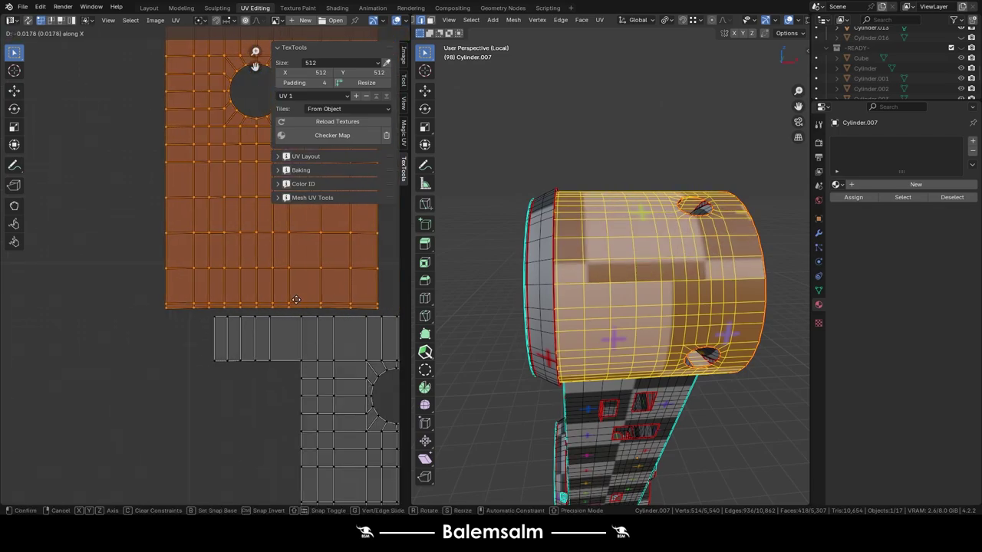
pyautogui.scroll(-3, 330, 253)
# - Select the rectangular island with the hole and the head faces, and drop the moved island into place
pyautogui.press('a')
pyautogui.press('a')
pyautogui.click(668, 156)
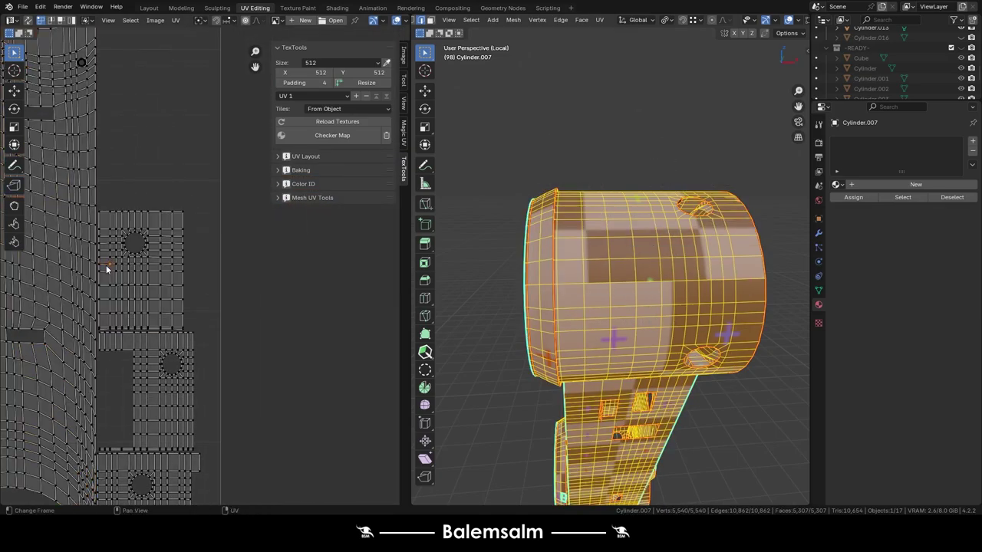
pyautogui.scroll(3, 129, 281)
pyautogui.press('l')
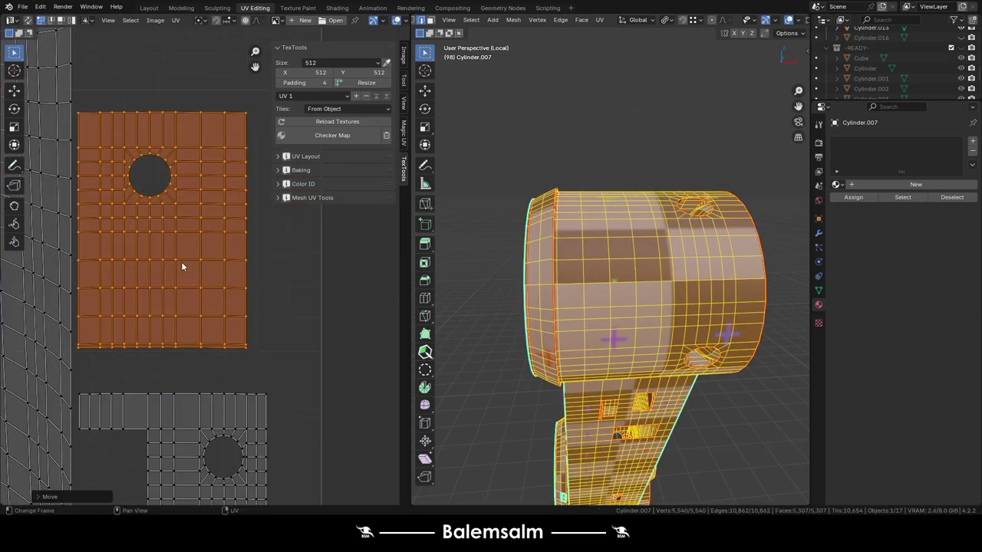
pyautogui.moveTo(537, 307); pyautogui.dragTo(655, 407, button='middle')
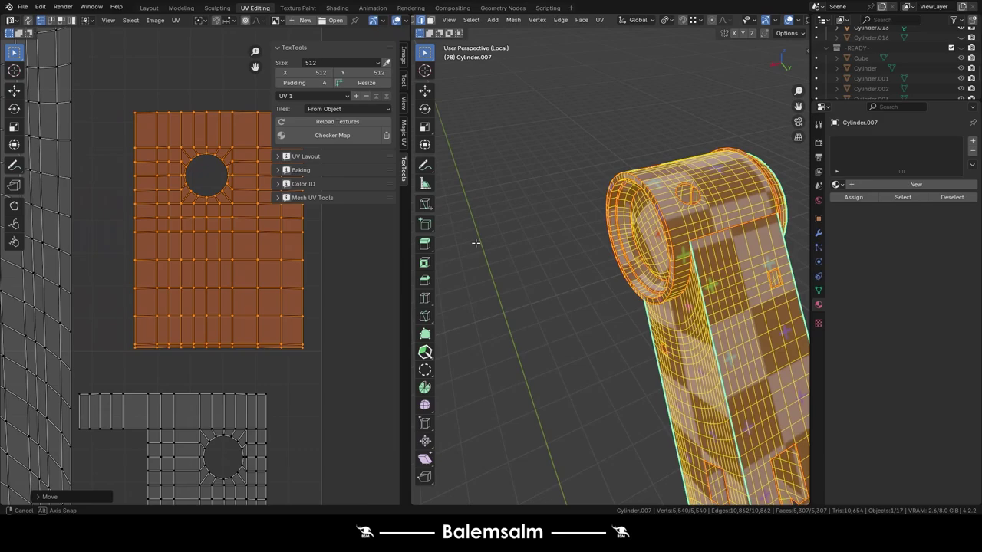
pyautogui.scroll(4, 685, 339)
pyautogui.moveTo(685, 338); pyautogui.dragTo(597, 336, button='middle')
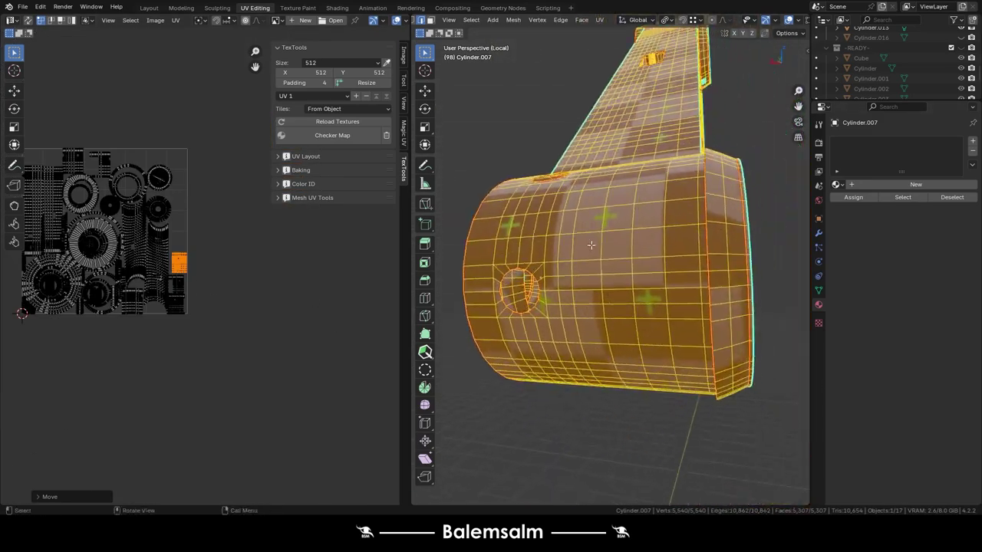
pyautogui.hotkey('alt', 'a')
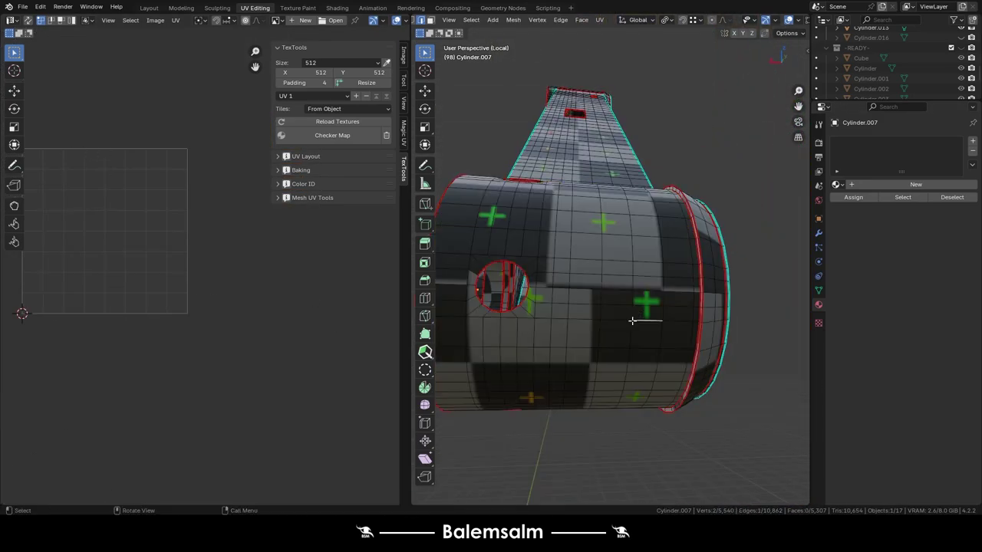
pyautogui.press('l')
pyautogui.click(255, 294)
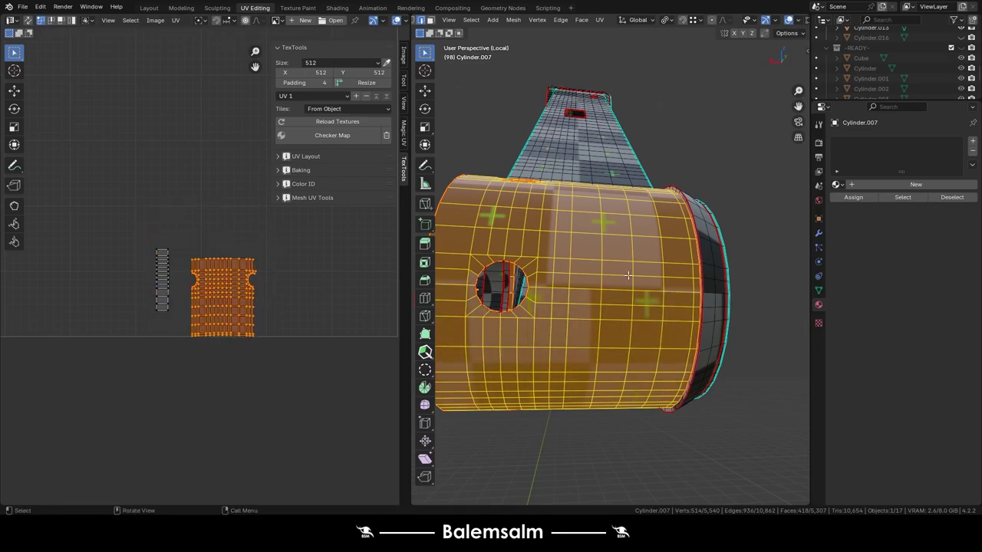
# - Move the head's UV island along Y, widen it and reposition it
pyautogui.press('a')
pyautogui.scroll(3, 209, 325)
pyautogui.press('l')
pyautogui.press('g')
pyautogui.press('y')
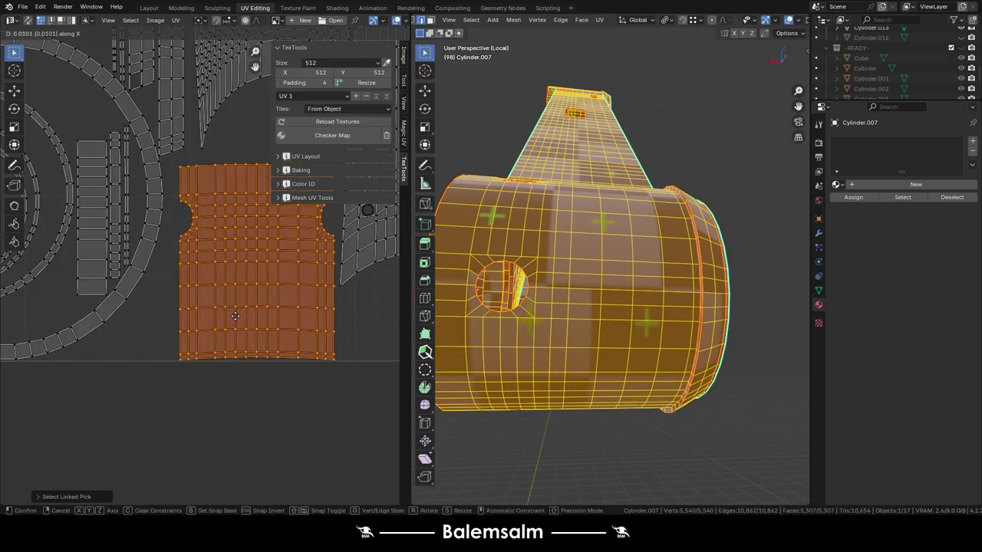
pyautogui.moveTo(264, 318); pyautogui.dragTo(230, 306, button='middle')
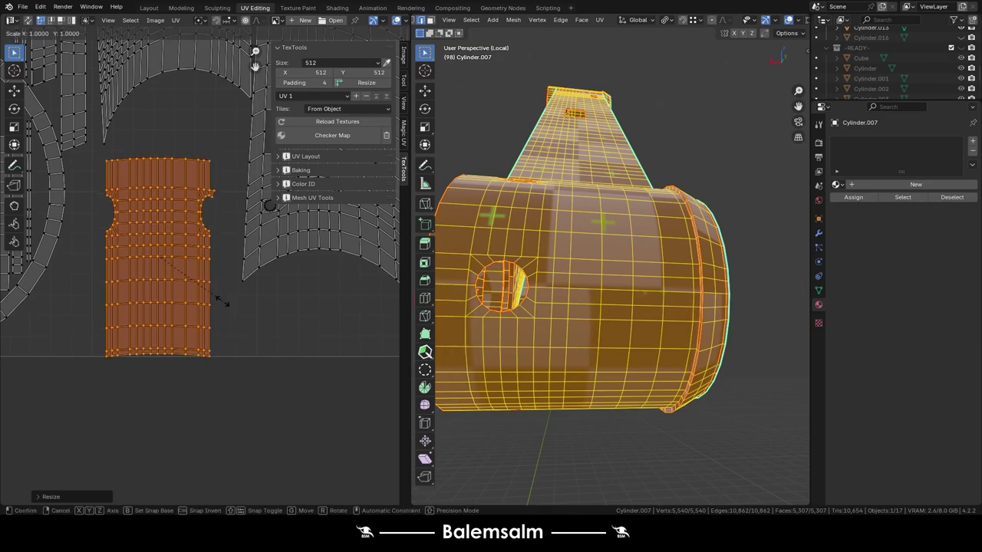
pyautogui.click(246, 289)
pyautogui.press('g')
pyautogui.click(227, 288)
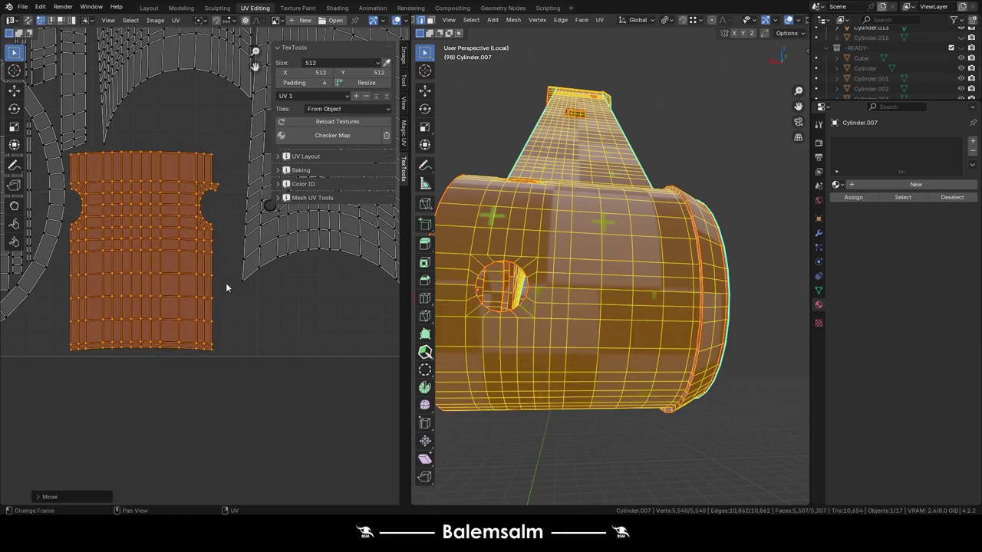
# - Reposition the orange UV island of the joint piece
pyautogui.moveTo(589, 165); pyautogui.dragTo(727, 323, button='middle')
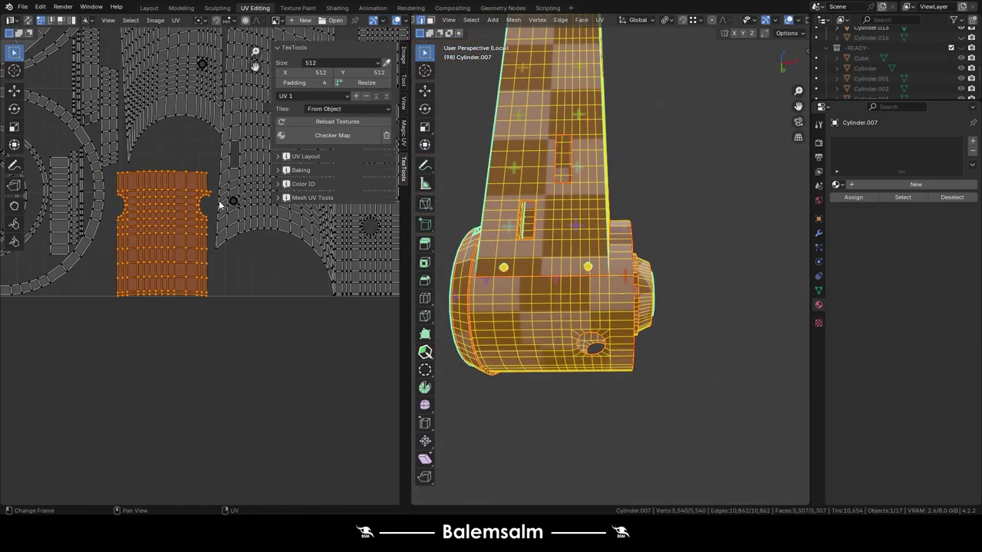
pyautogui.scroll(-3, 220, 204)
pyautogui.moveTo(159, 85); pyautogui.dragTo(93, 263, button='middle')
pyautogui.click(272, 48)
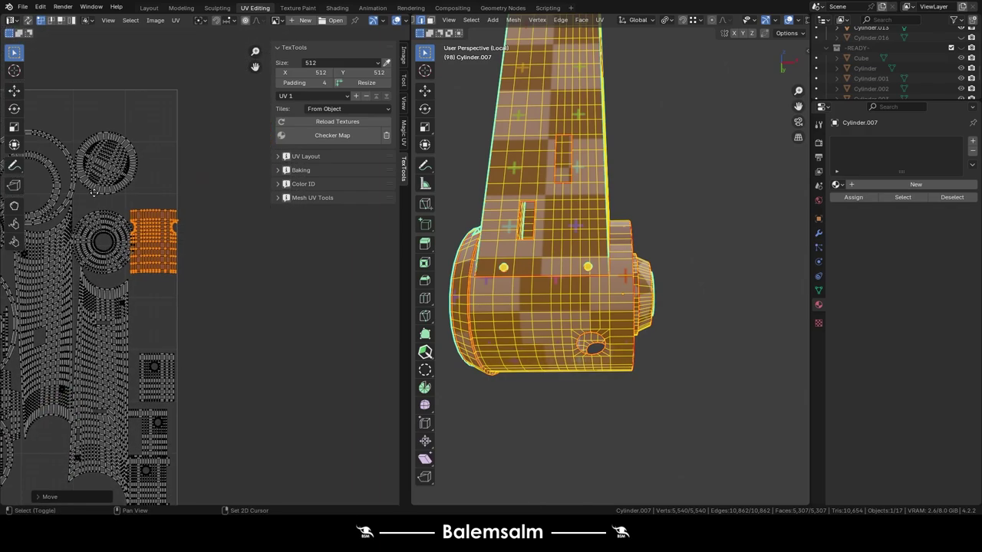
pyautogui.moveTo(233, 157); pyautogui.dragTo(90, 303, button='middle')
pyautogui.click(129, 178)
pyautogui.scroll(4, 123, 168)
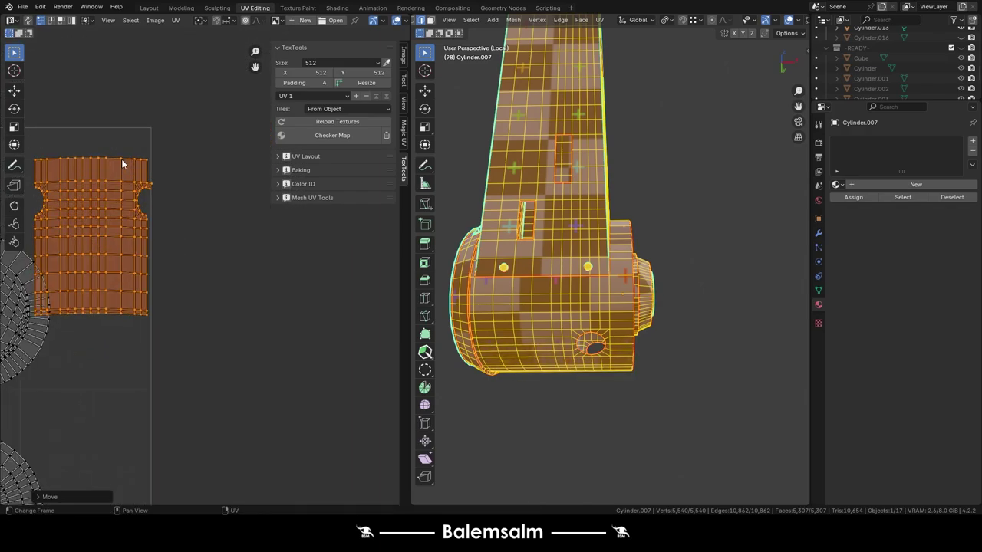
pyautogui.click(184, 226)
pyautogui.moveTo(583, 253); pyautogui.dragTo(613, 230, button='middle')
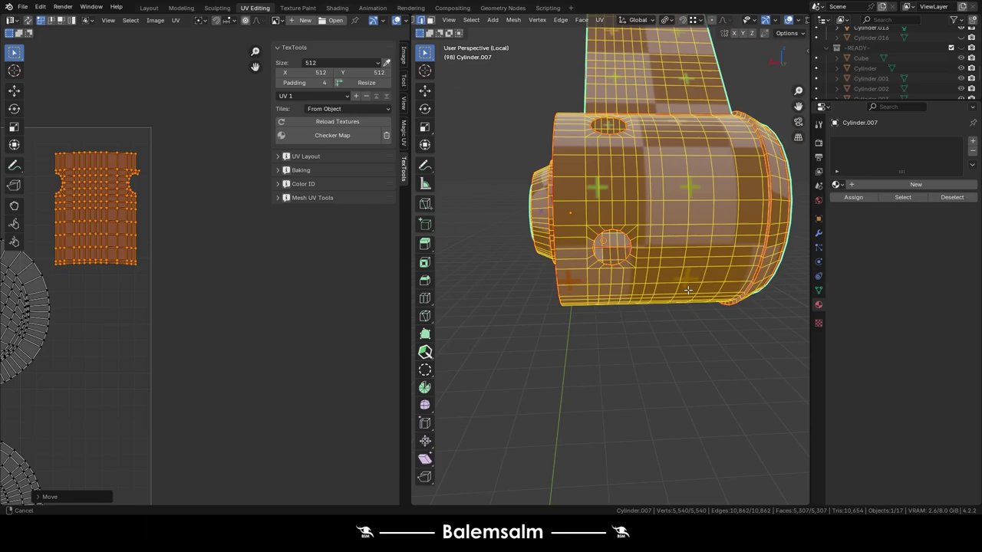
pyautogui.scroll(2, 115, 215)
# - Scale the island slightly along one axis and check the checker result in Object Mode
pyautogui.press('s')
pyautogui.moveTo(256, 238); pyautogui.dragTo(347, 253, button='middle')
pyautogui.press('s')
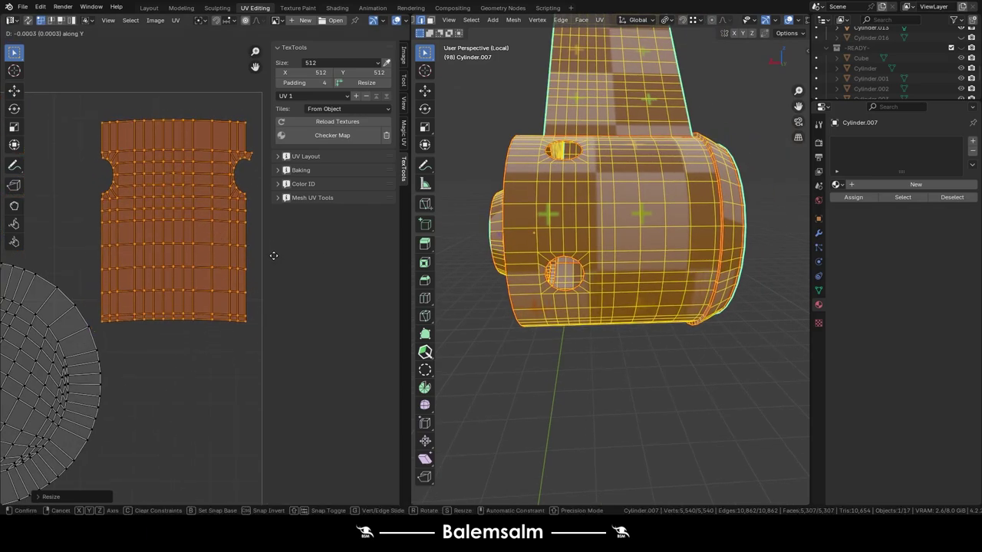
pyautogui.press('Tab')
pyautogui.moveTo(741, 186)
pyautogui.mouseDown(button='middle')
pyautogui.moveTo(461, 240)
pyautogui.moveTo(580, 381)
pyautogui.mouseUp(button='middle')
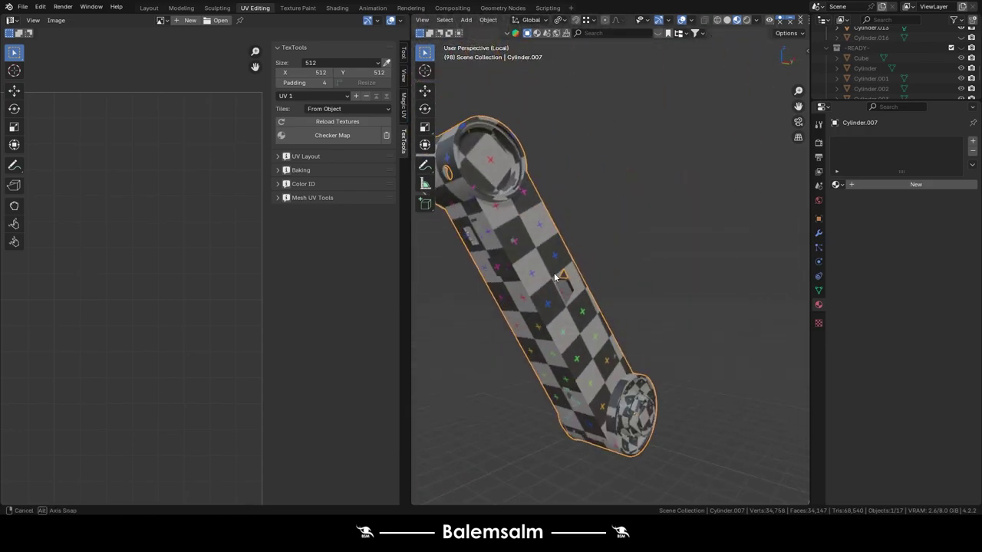
pyautogui.moveTo(555, 278)
pyautogui.mouseDown(button='middle')
pyautogui.moveTo(630, 340)
pyautogui.moveTo(598, 307)
pyautogui.mouseUp(button='middle')
pyautogui.press('Tab')
# - Remove the checker test texture from the part and assign a RoboticArm material
pyautogui.scroll(-3, 606, 276)
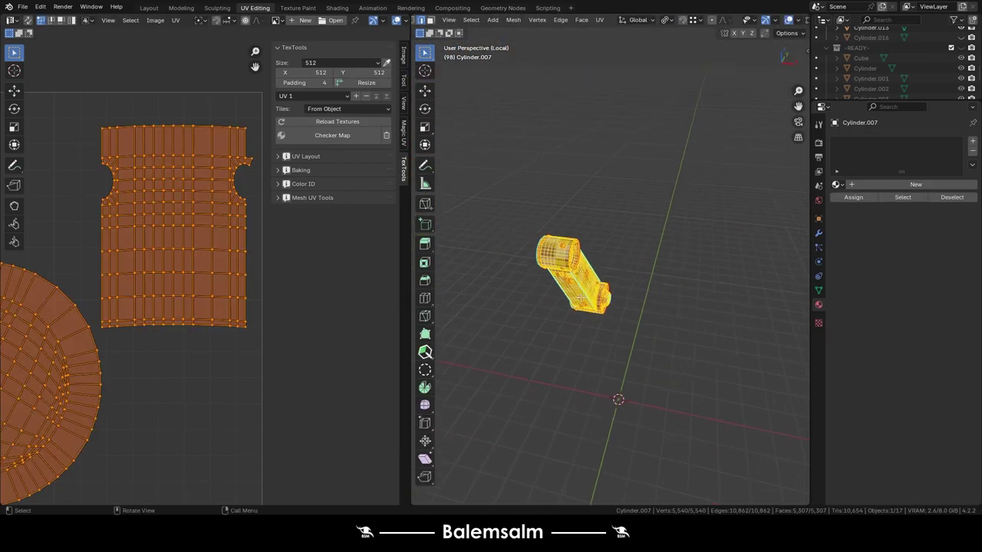
pyautogui.scroll(-3, 176, 230)
pyautogui.click(98, 227)
pyautogui.press('Tab')
pyautogui.scroll(5, 560, 266)
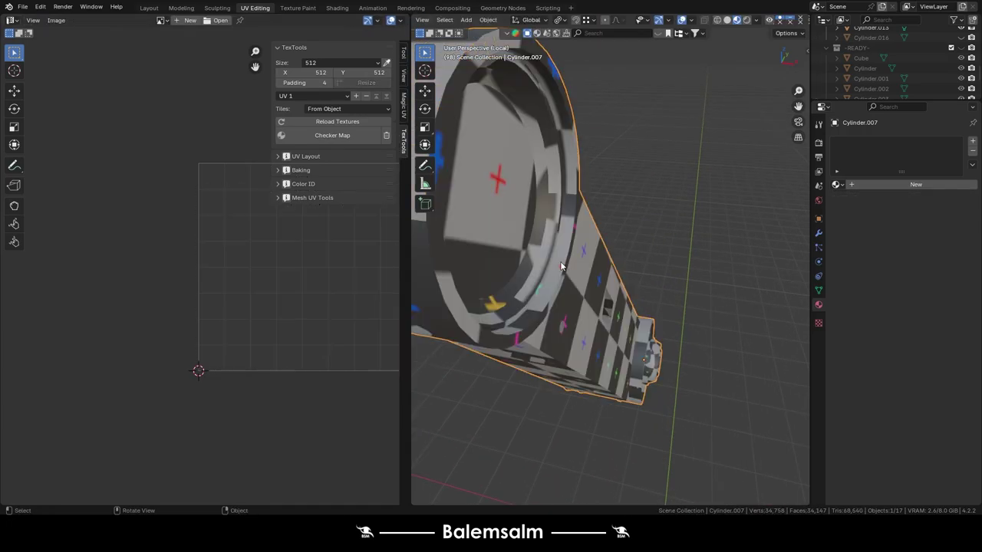
pyautogui.click(386, 135)
pyautogui.click(906, 269)
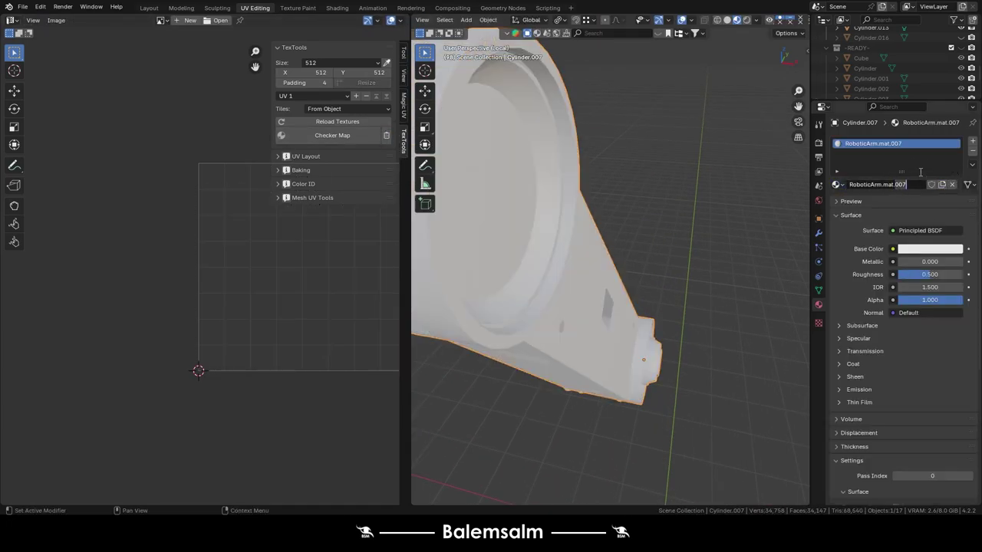
# - Unhide the hidden robot parts with Alt+H and leave local view to show the full robot
pyautogui.moveTo(603, 209)
pyautogui.mouseDown(button='middle')
pyautogui.moveTo(691, 243)
pyautogui.moveTo(652, 206)
pyautogui.moveTo(640, 305)
pyautogui.moveTo(559, 285)
pyautogui.moveTo(608, 309)
pyautogui.mouseUp(button='middle')
pyautogui.hotkey('alt', 'h')
pyautogui.click(640, 305)
pyautogui.scroll(3, 632, 292)
pyautogui.scroll(-3, 701, 309)
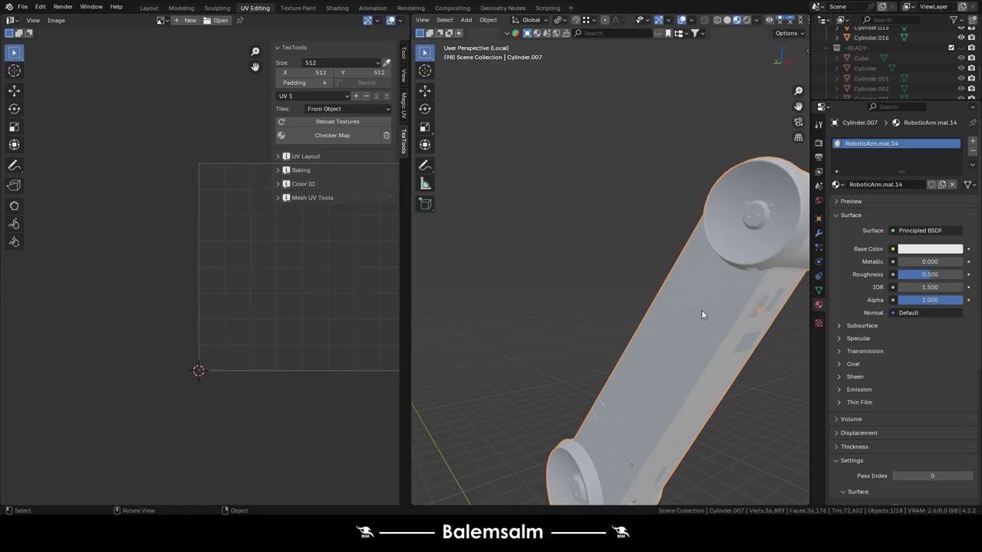
pyautogui.press('m')
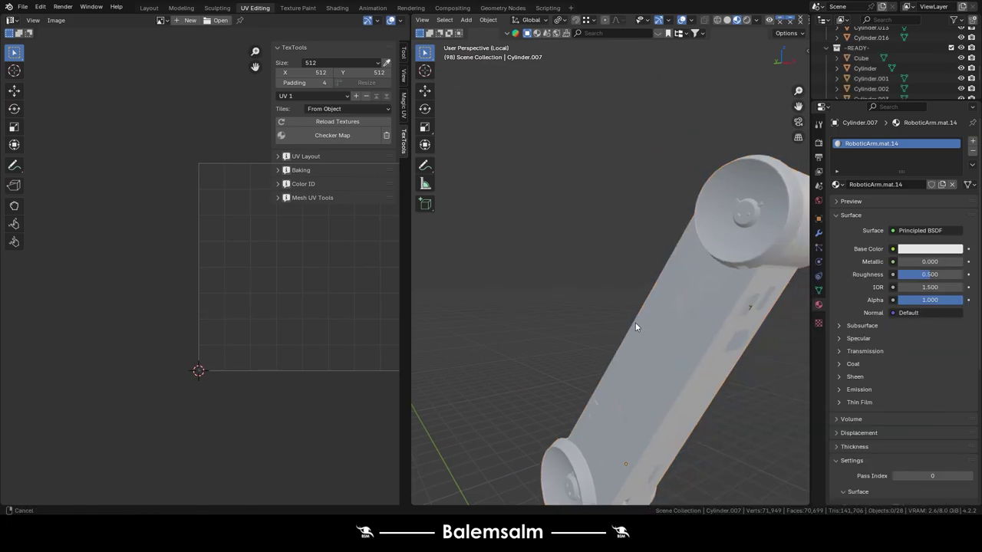
pyautogui.moveTo(635, 323); pyautogui.dragTo(508, 290, button='middle')
pyautogui.press('KP_Divide')
pyautogui.scroll(-2, 581, 297)
pyautogui.scroll(2, 581, 297)
# - Select the arm panel Cylinder.016 carrying three materials and enter its Edit Mode
pyautogui.click(579, 297)
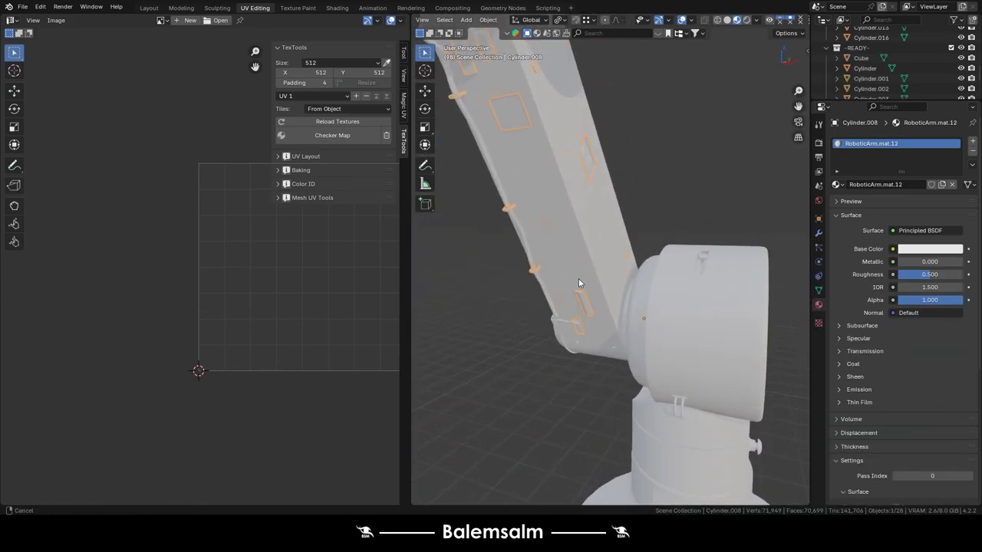
pyautogui.scroll(3, 591, 222)
pyautogui.scroll(2, 554, 190)
pyautogui.scroll(-4, 561, 189)
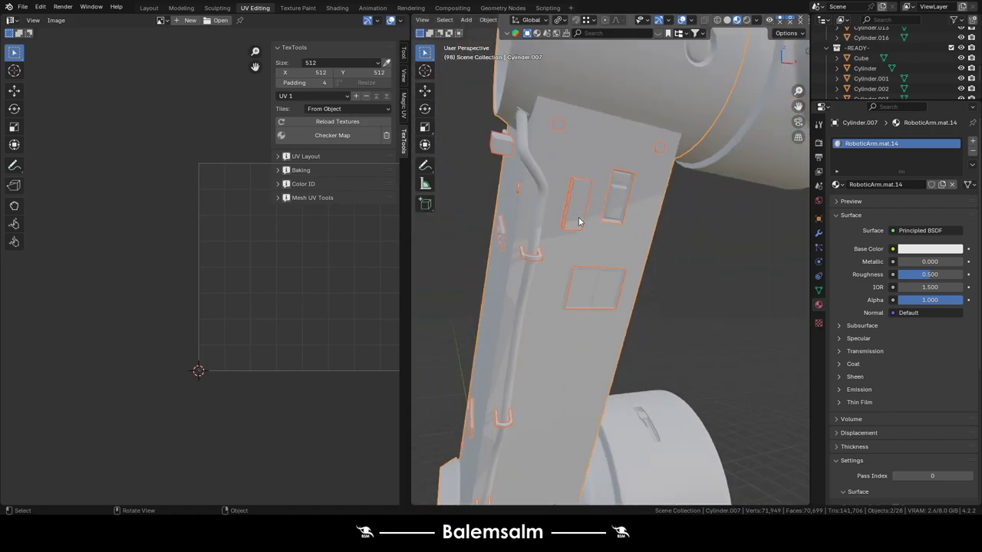
pyautogui.moveTo(589, 237); pyautogui.dragTo(630, 123, button='middle')
pyautogui.moveTo(612, 221); pyautogui.dragTo(514, 224, button='middle')
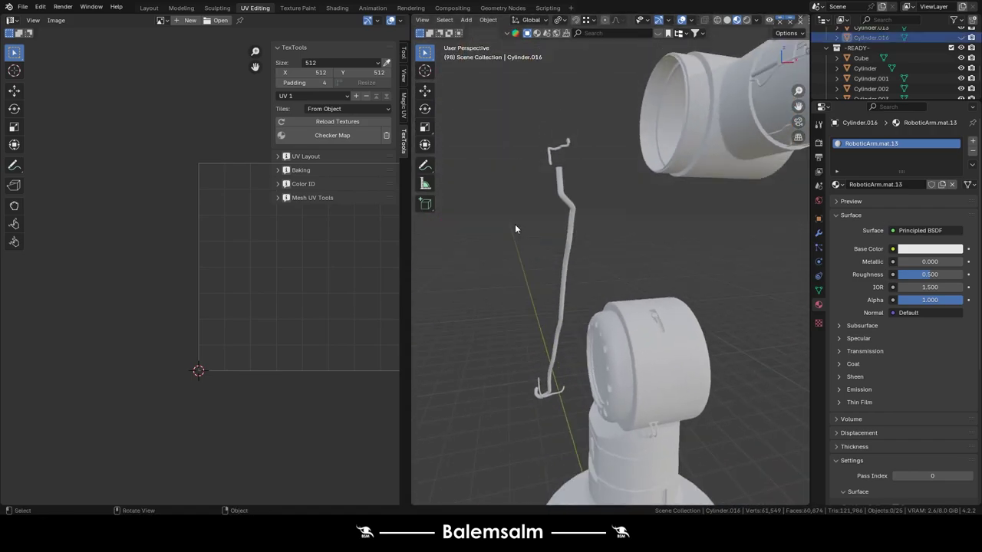
pyautogui.click(516, 224)
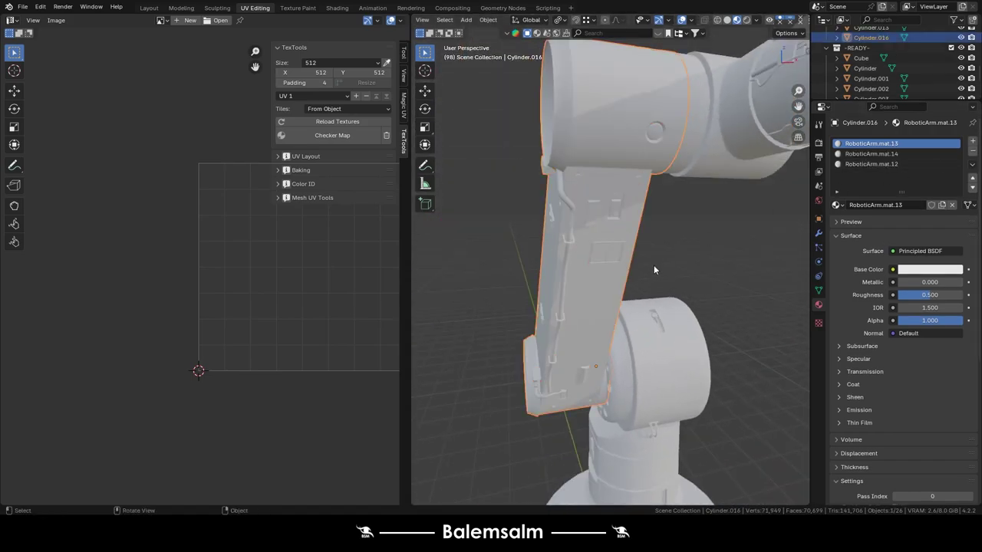
pyautogui.press('Tab')
pyautogui.hotkey('alt', 'a')
# - Check the faces using RoboticArm.mat.14 and RoboticArm.mat.12, then hide Cylinder.016 and select the cable
pyautogui.click(870, 153)
pyautogui.click(903, 218)
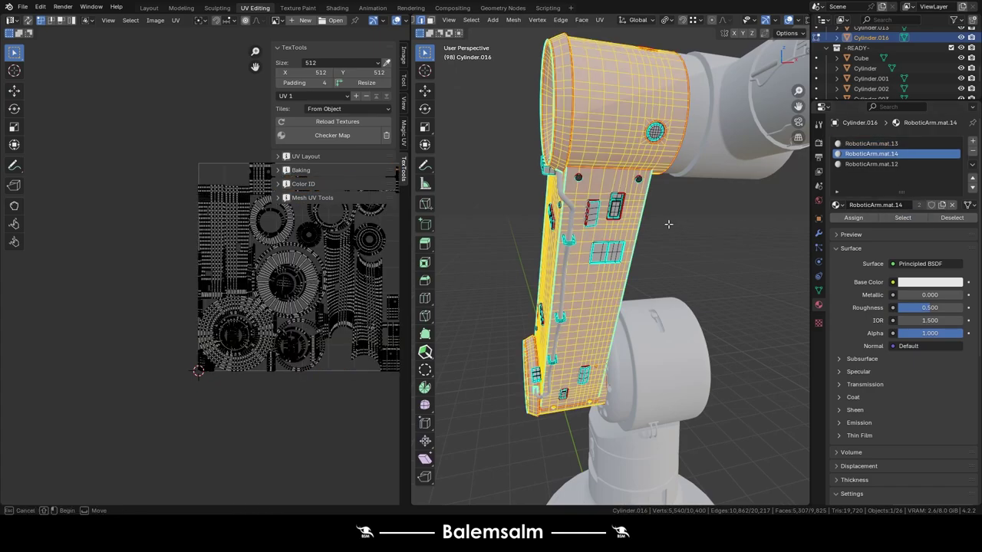
pyautogui.hotkey('alt', 'a')
pyautogui.click(871, 164)
pyautogui.click(903, 218)
pyautogui.hotkey('alt', 'a')
pyautogui.press('Tab')
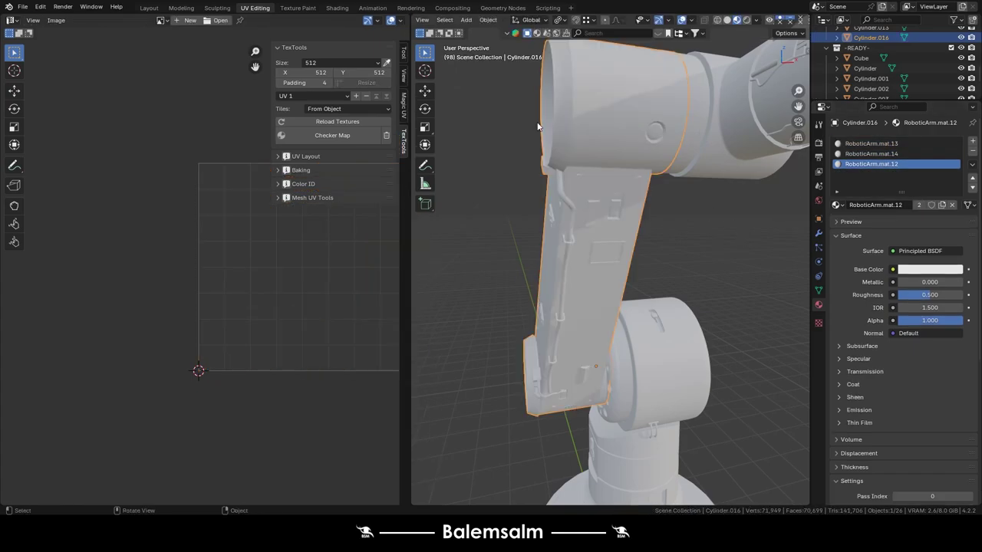
pyautogui.moveTo(537, 127); pyautogui.dragTo(627, 254, button='middle')
pyautogui.press('Delete')
pyautogui.click(613, 230)
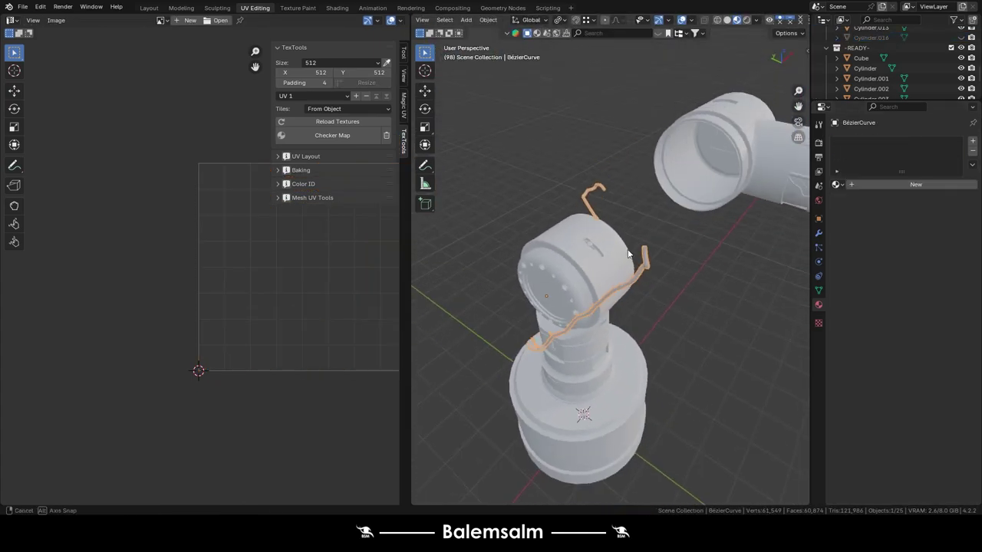
# - Select the cable's edges in Edit Mode and mark them as seams
pyautogui.hotkey('ctrl', 'Tab')
pyautogui.click(691, 246)
pyautogui.moveTo(691, 246); pyautogui.dragTo(583, 345, button='middle')
pyautogui.scroll(4, 562, 458)
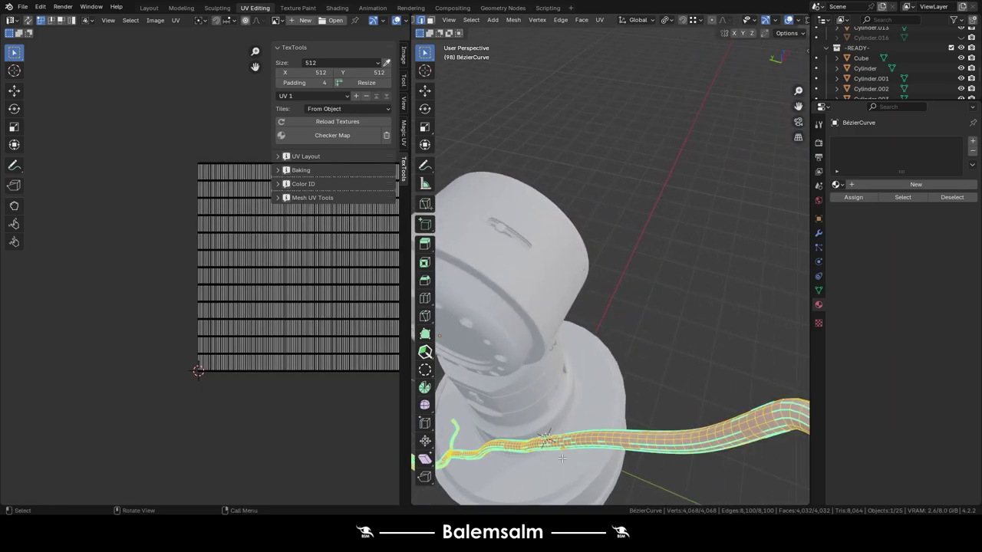
pyautogui.keyDown('alt'); pyautogui.click(562, 459); pyautogui.keyUp('alt')
pyautogui.moveTo(562, 459)
pyautogui.mouseDown(button='middle')
pyautogui.moveTo(596, 285)
pyautogui.moveTo(620, 257)
pyautogui.mouseUp(button='middle')
pyautogui.press('a')
pyautogui.click(622, 193)
pyautogui.rightClick(589, 376)
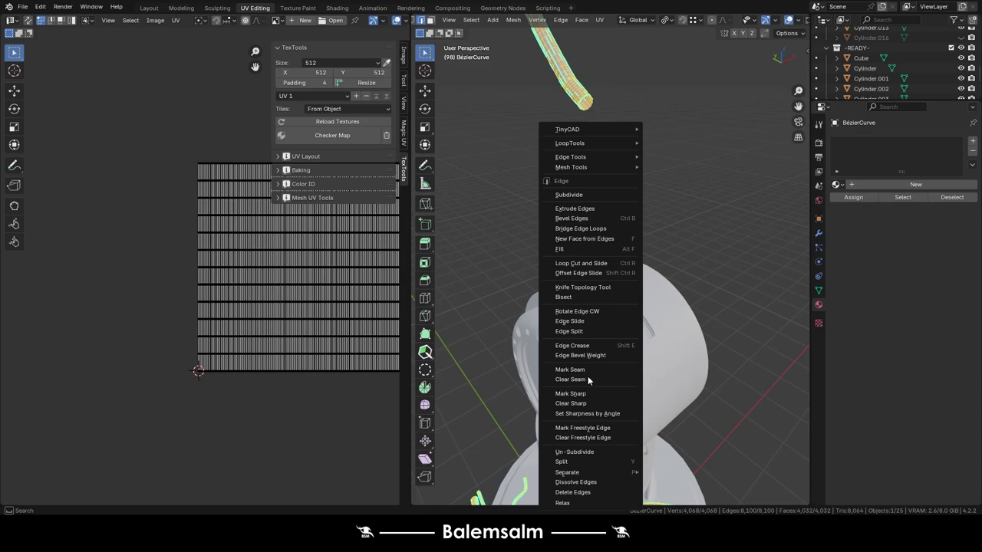
pyautogui.click(570, 393)
pyautogui.moveTo(569, 393)
pyautogui.mouseDown(button='middle')
pyautogui.moveTo(699, 309)
pyautogui.moveTo(627, 275)
pyautogui.mouseUp(button='middle')
# - Clear the selection and inspect the whole cable in Object Mode
pyautogui.hotkey('alt', 'a')
pyautogui.moveTo(718, 408); pyautogui.dragTo(658, 349, button='middle')
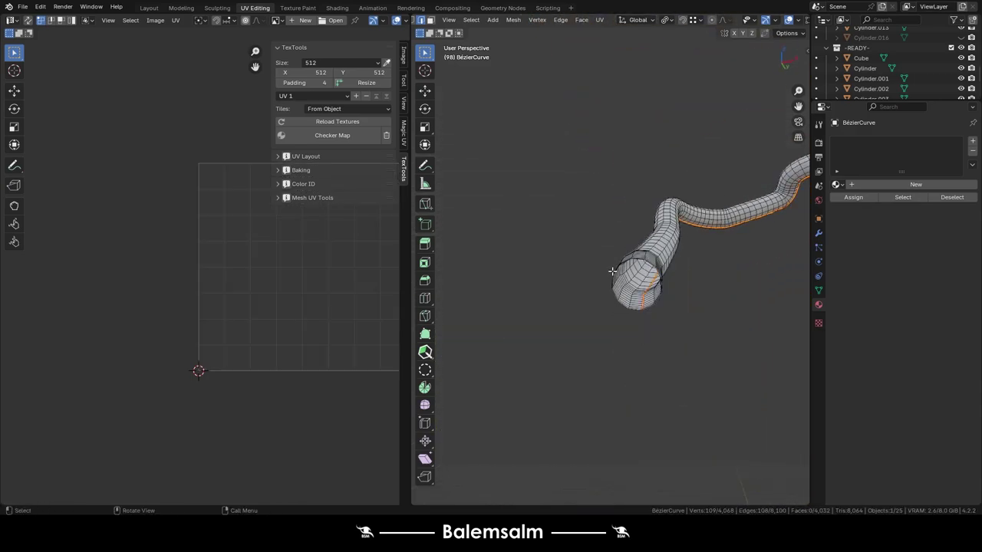
pyautogui.scroll(3, 658, 349)
pyautogui.scroll(3, 614, 346)
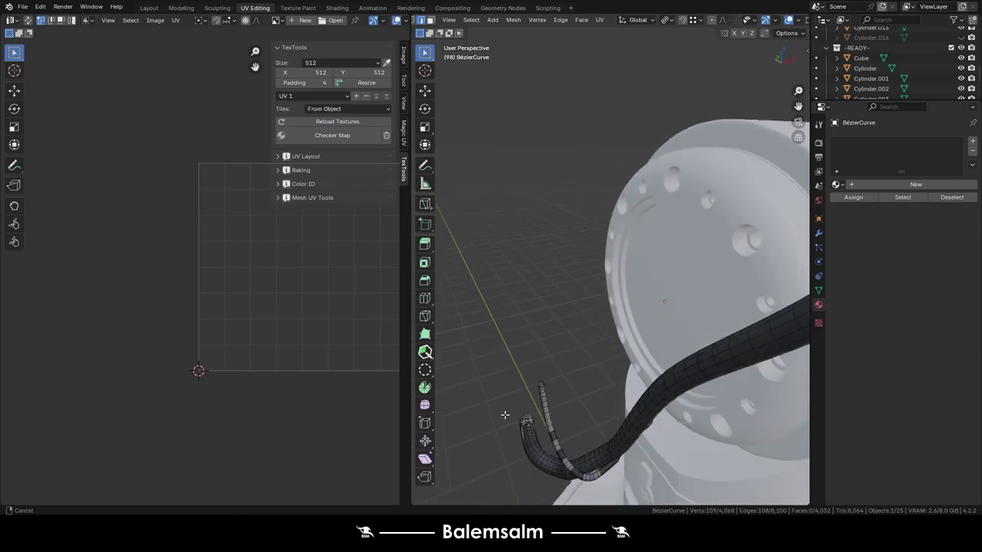
pyautogui.scroll(3, 578, 226)
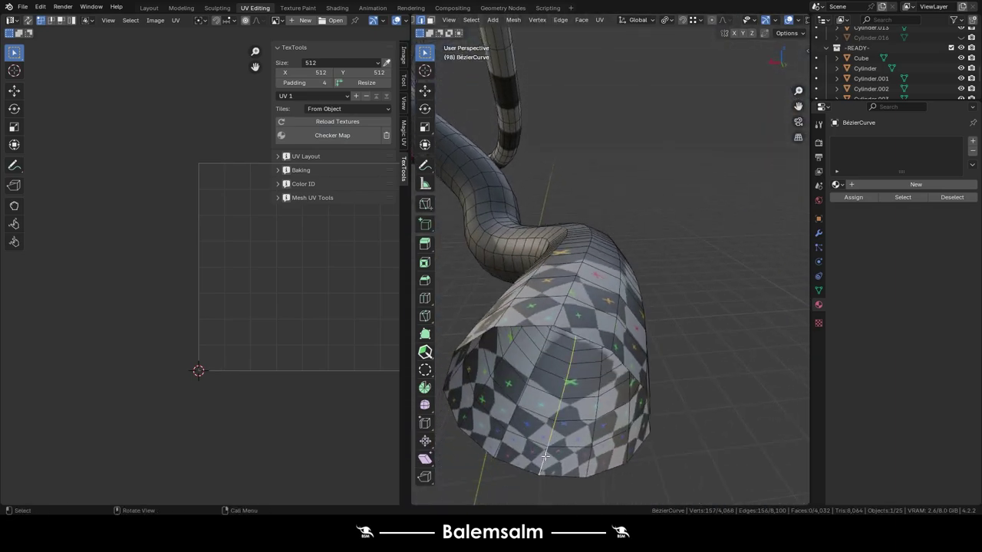
pyautogui.press('Tab')
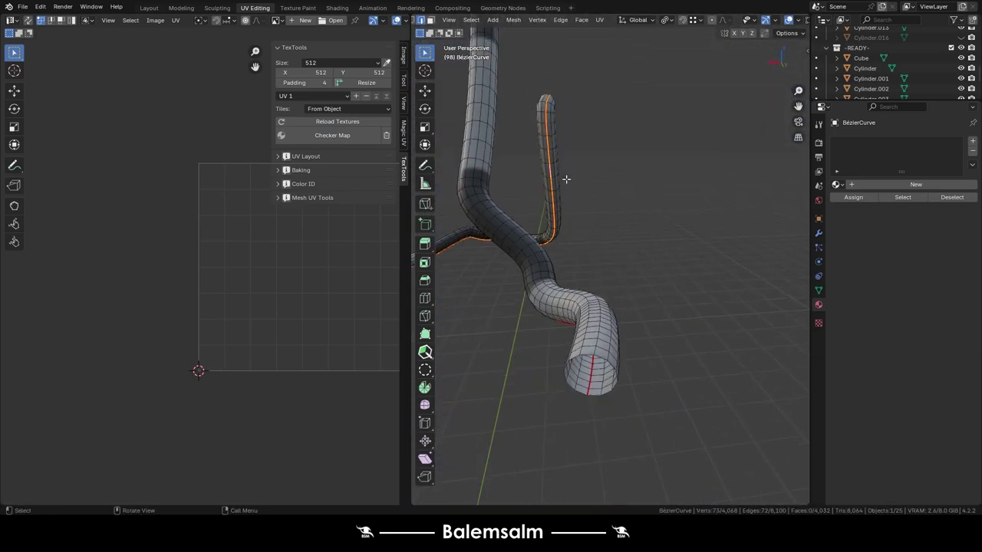
pyautogui.moveTo(546, 163); pyautogui.dragTo(523, 248, button='middle')
# - Select the whole cable mesh and pack its UV islands
pyautogui.press('Tab')
pyautogui.press('a')
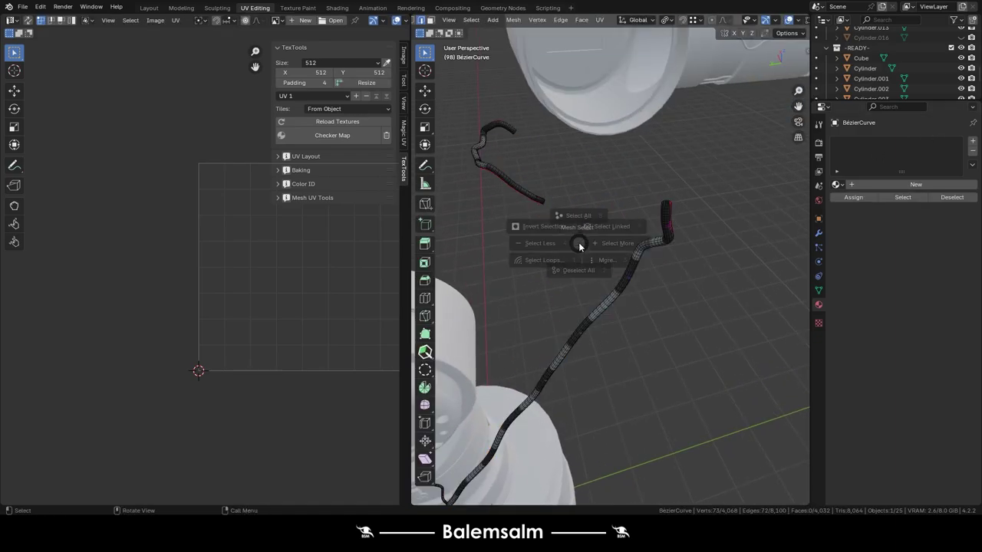
pyautogui.click(301, 228)
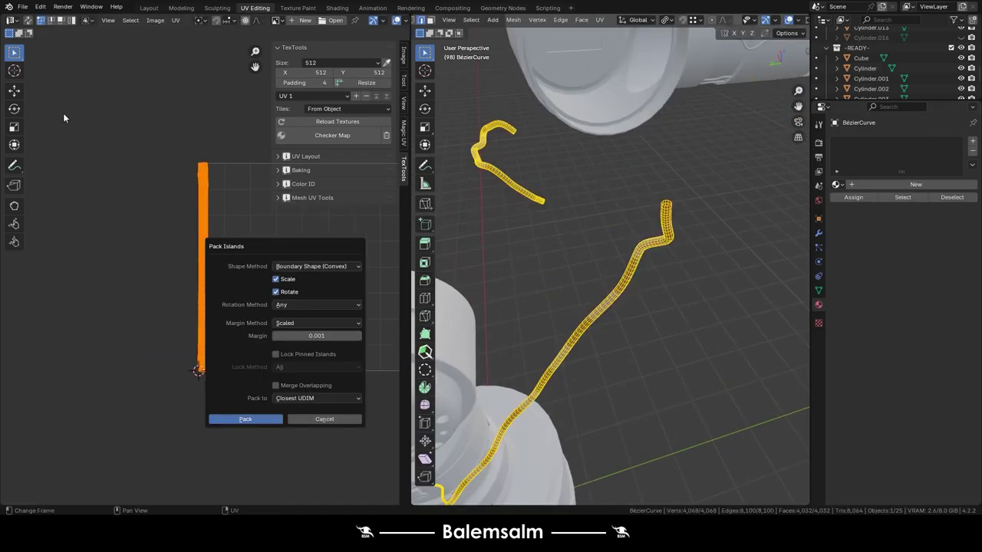
pyautogui.moveTo(264, 253); pyautogui.dragTo(62, 107)
pyautogui.click(75, 270)
pyautogui.press('Tab')
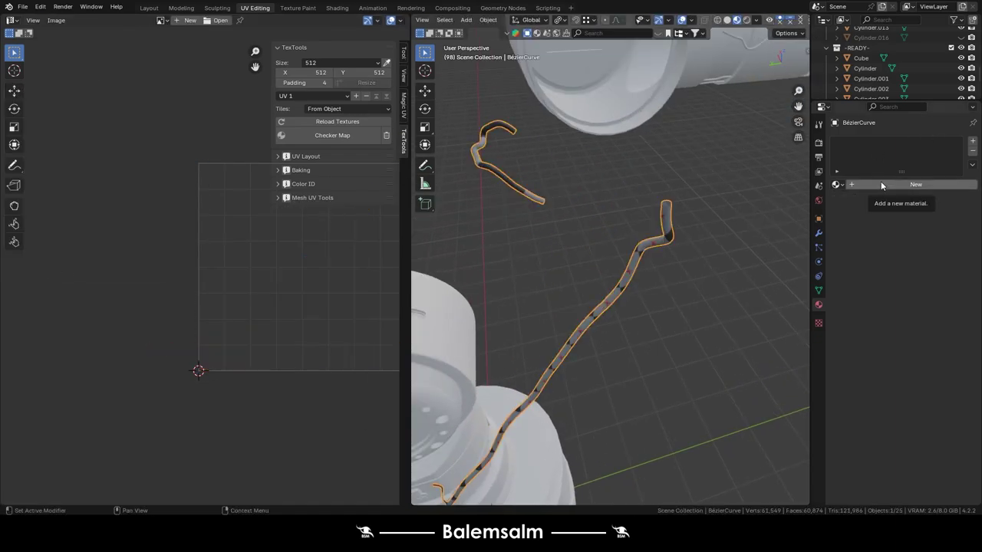
# - Add a new material to the cable based on RoboticArm.mat.007
pyautogui.press('Tab')
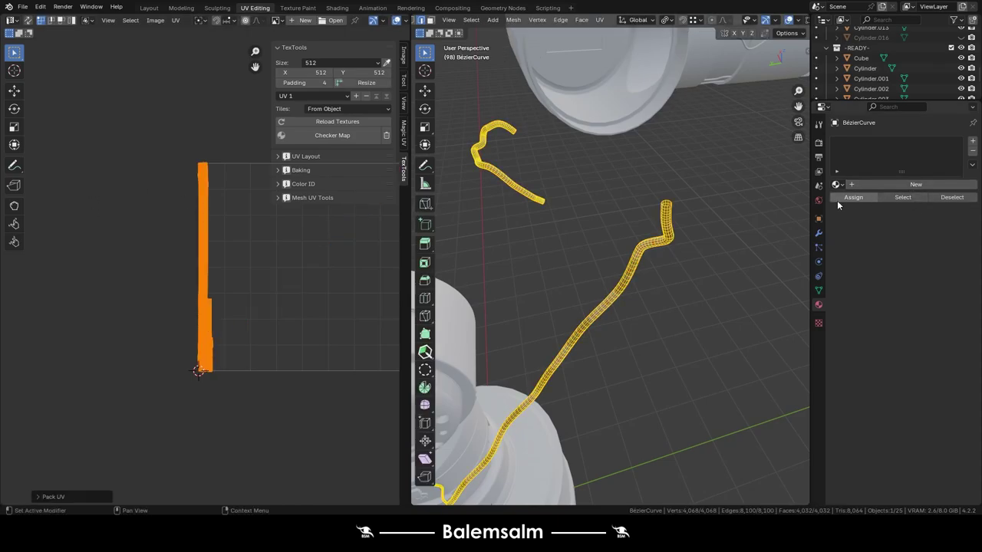
pyautogui.press('Tab')
pyautogui.click(916, 184)
pyautogui.click(836, 184)
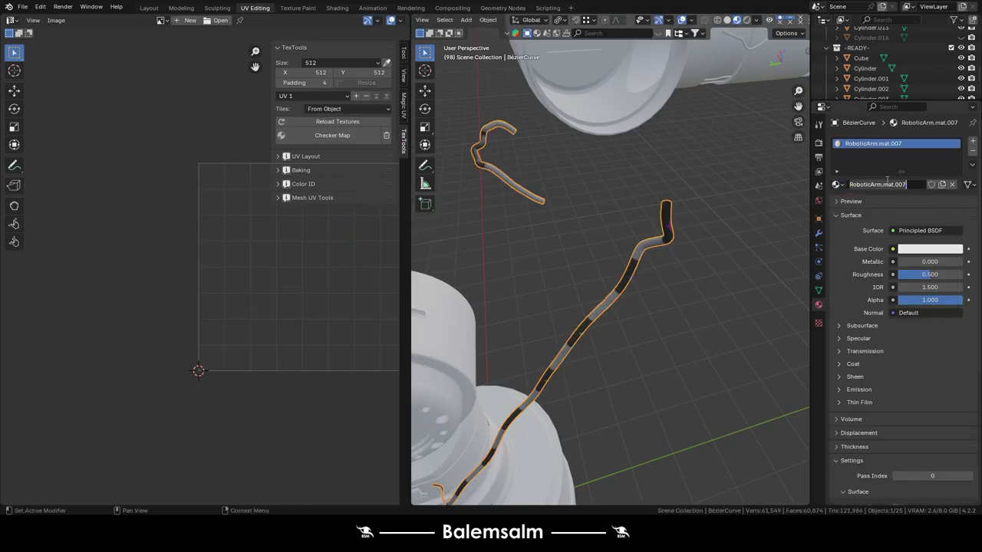
pyautogui.write('15')
pyautogui.scroll(-5, 605, 221)
# - Remove the cable's checker texture and move the cable curve into the READY collection
pyautogui.click(386, 135)
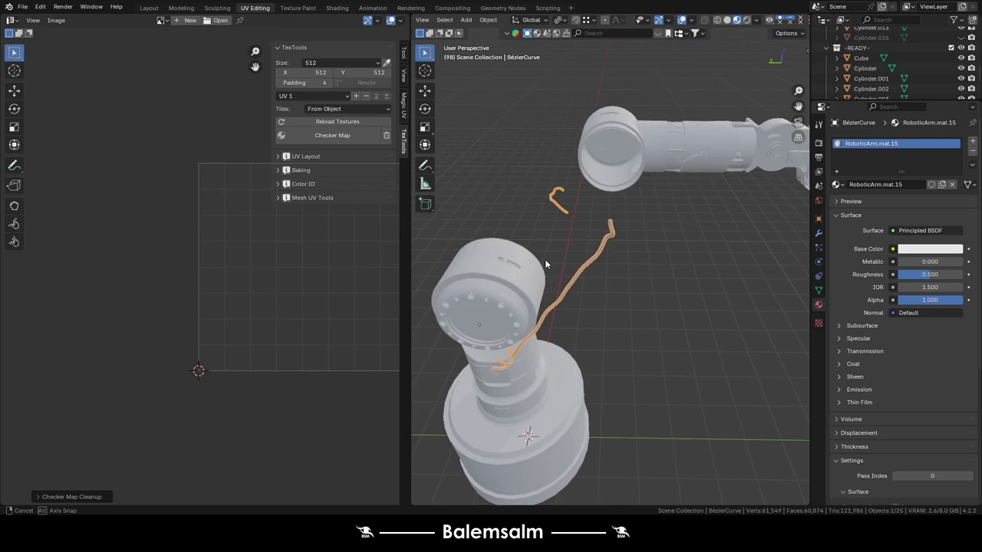
pyautogui.moveTo(537, 245); pyautogui.dragTo(477, 229, button='middle')
pyautogui.click(552, 287)
pyautogui.hotkey('alt', 'h')
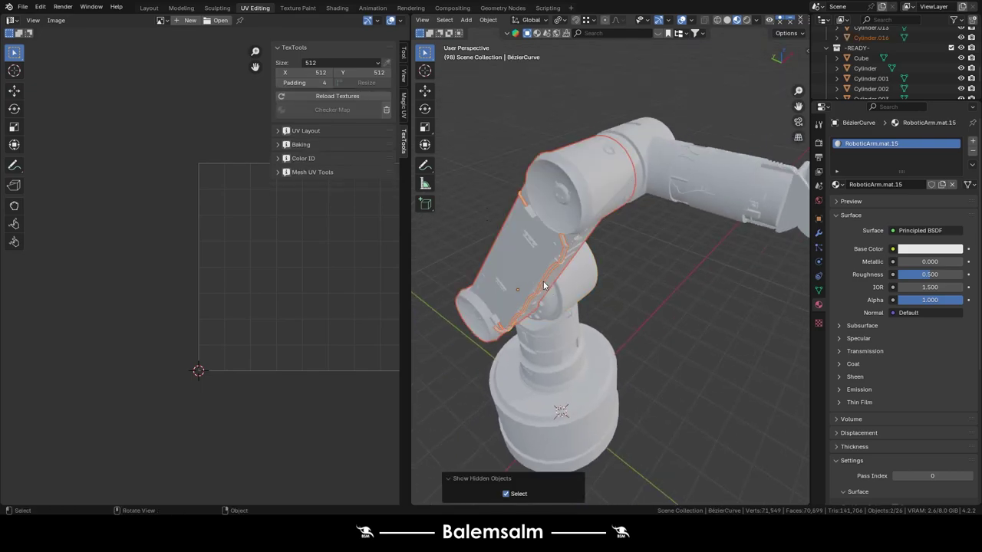
pyautogui.press('m')
pyautogui.click(760, 324)
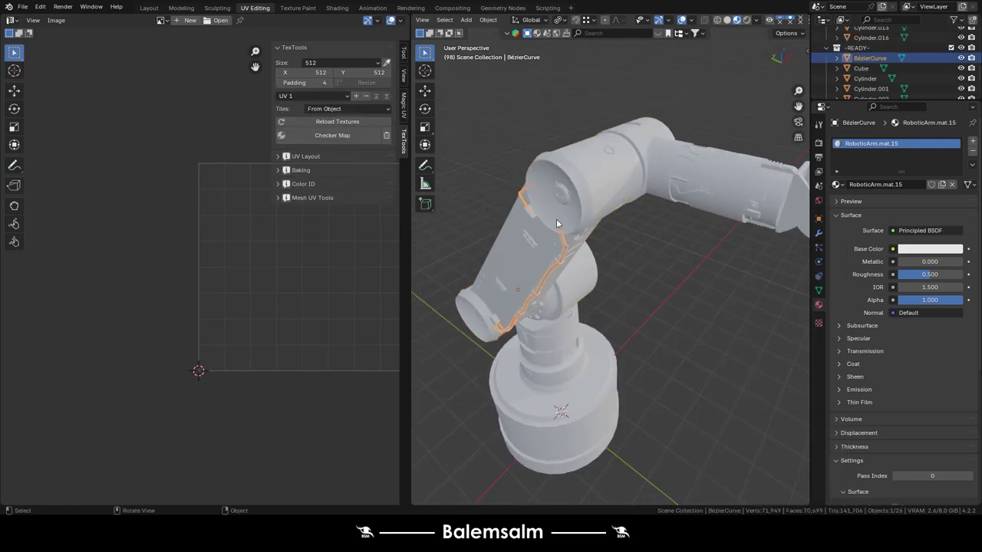
# - Move the robot arm parts into the READY collection
pyautogui.click(961, 48)
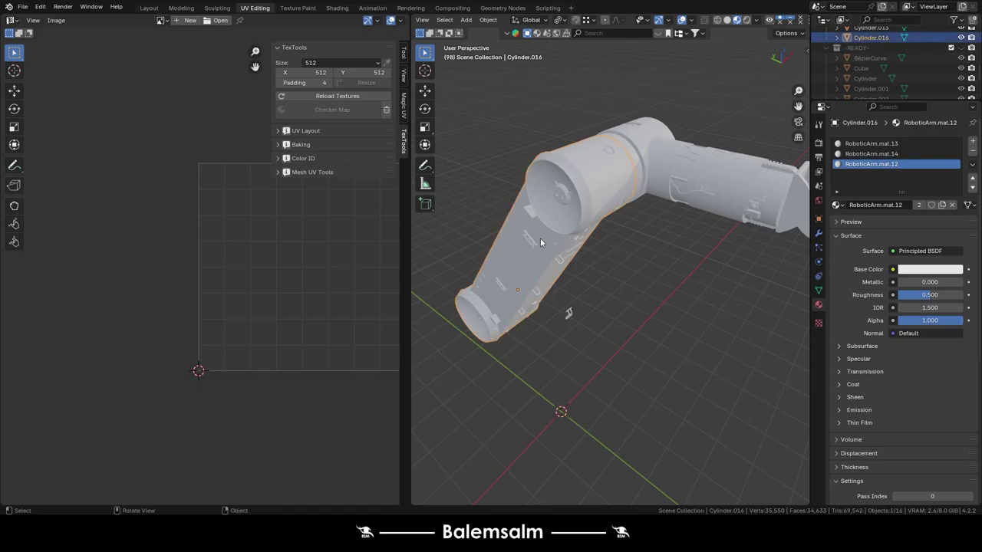
pyautogui.press('m')
pyautogui.click(714, 312)
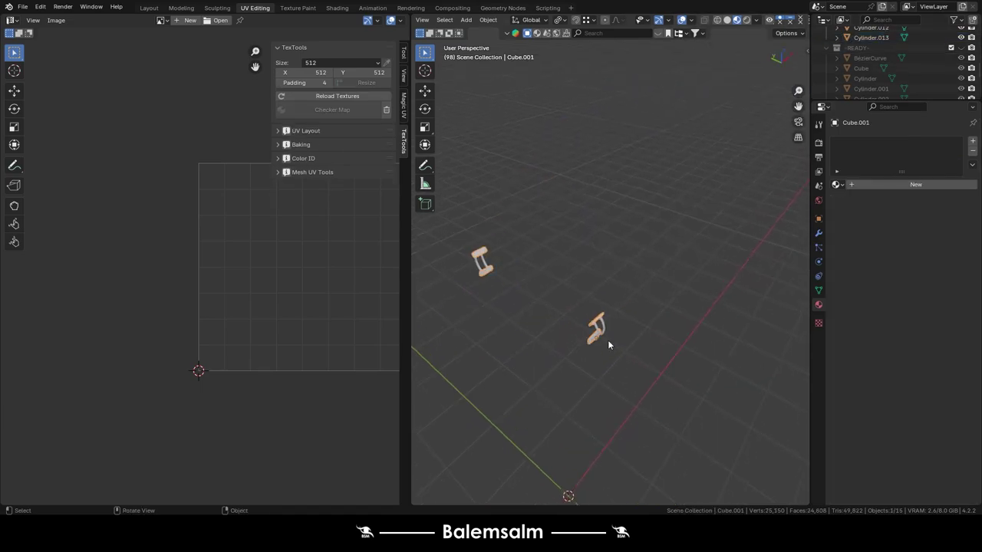
# - Unwrap the clamp Cube.001 with Smart UV Project in Edit Mode
pyautogui.press('Tab')
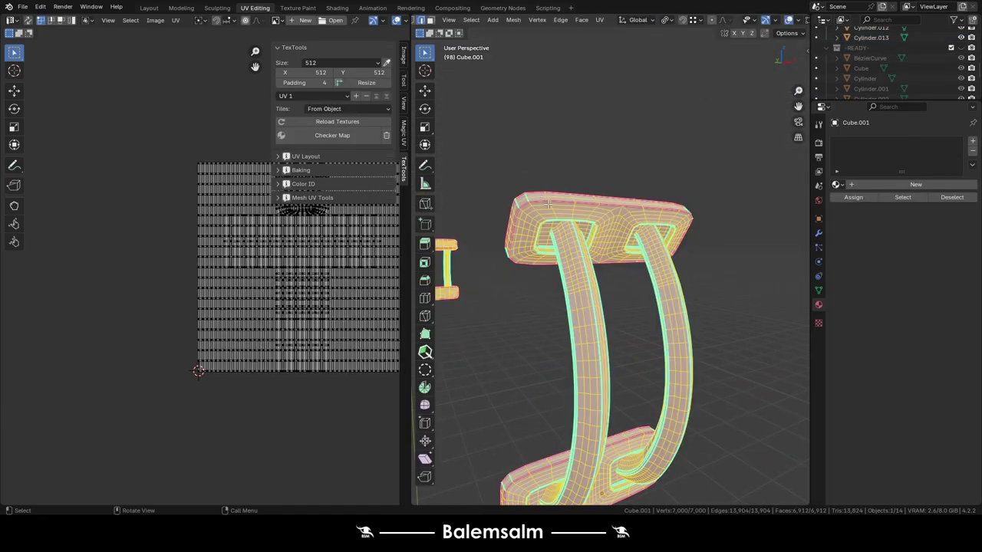
pyautogui.press('u')
pyautogui.click(660, 368)
pyautogui.click(656, 385)
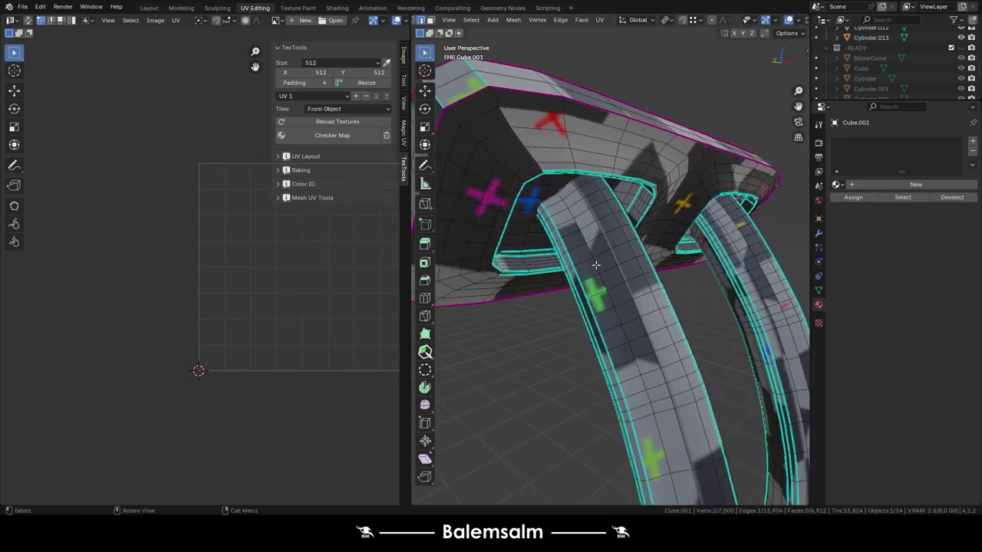
pyautogui.moveTo(596, 265); pyautogui.dragTo(746, 271, button='middle')
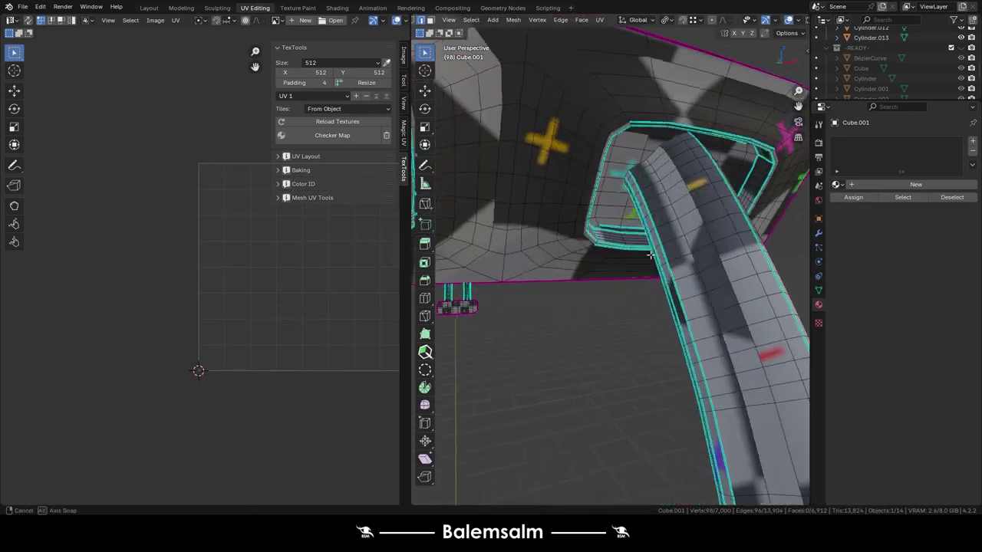
# - Select an edge loop on the clamp's curved leg and inspect where the legs meet the slab
pyautogui.moveTo(745, 271); pyautogui.dragTo(752, 331, button='middle')
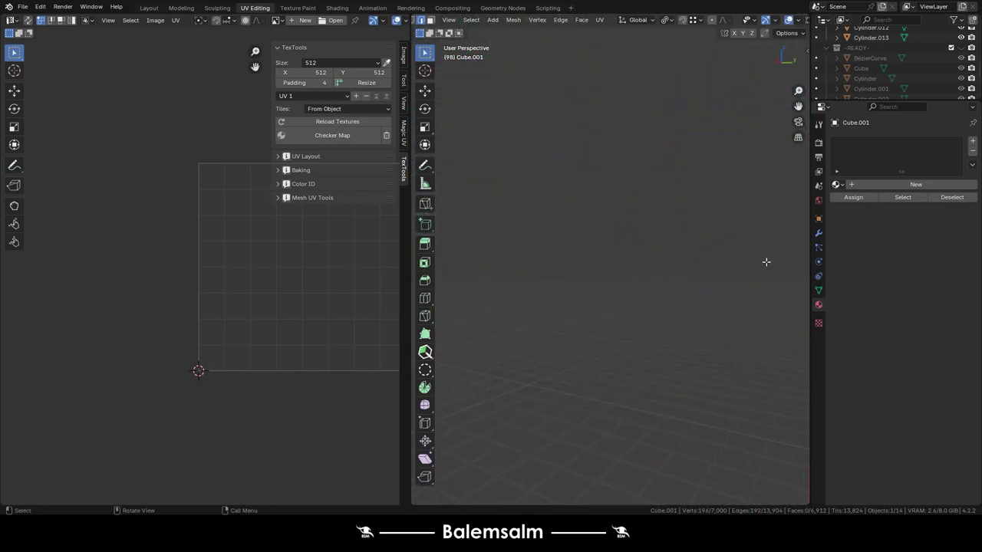
pyautogui.scroll(8, 773, 301)
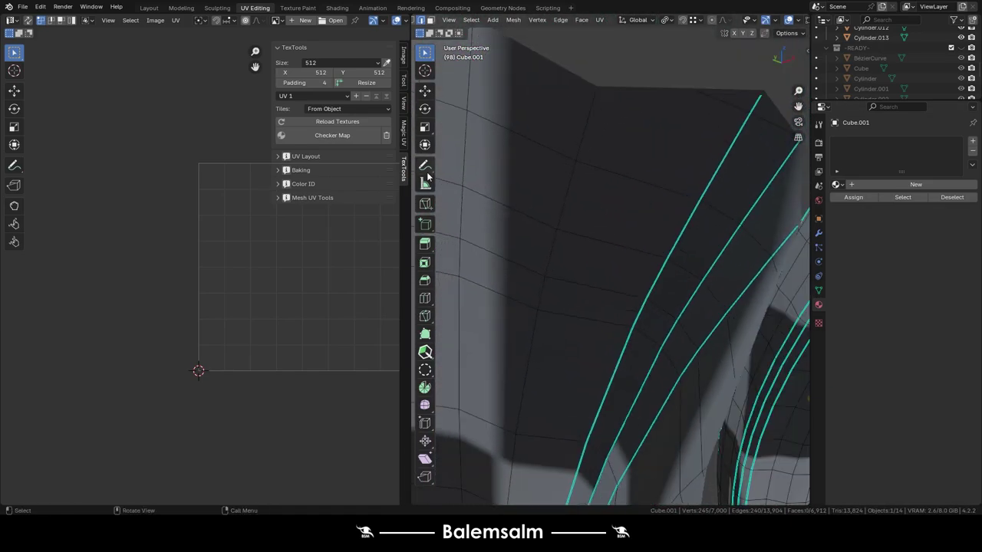
pyautogui.keyDown('alt'); pyautogui.keyDown('shift'); pyautogui.click(723, 234); pyautogui.keyUp('shift'); pyautogui.keyUp('alt')
pyautogui.scroll(-5, 723, 234)
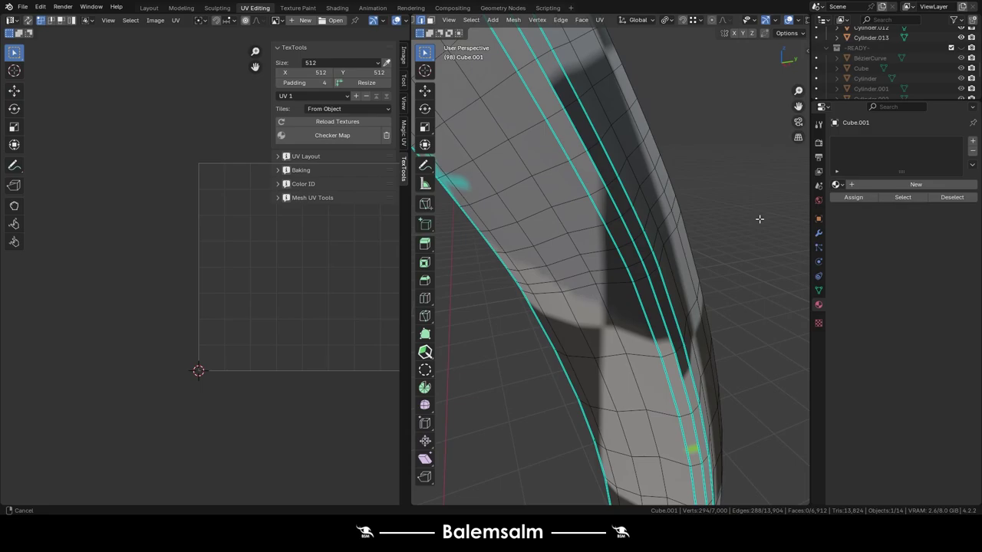
pyautogui.moveTo(729, 223)
pyautogui.mouseDown(button='middle')
pyautogui.moveTo(740, 196)
pyautogui.moveTo(619, 174)
pyautogui.mouseUp(button='middle')
pyautogui.scroll(4, 739, 196)
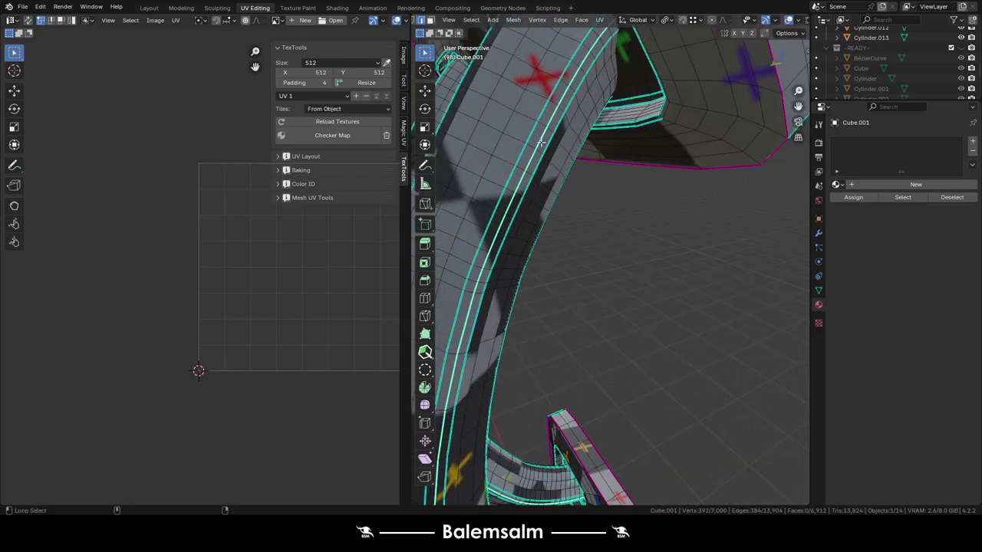
pyautogui.moveTo(542, 143); pyautogui.dragTo(573, 164, button='middle')
pyautogui.moveTo(571, 200); pyautogui.dragTo(635, 220, button='middle')
pyautogui.moveTo(468, 215)
pyautogui.mouseDown(button='middle')
pyautogui.moveTo(544, 229)
pyautogui.moveTo(552, 323)
pyautogui.mouseUp(button='middle')
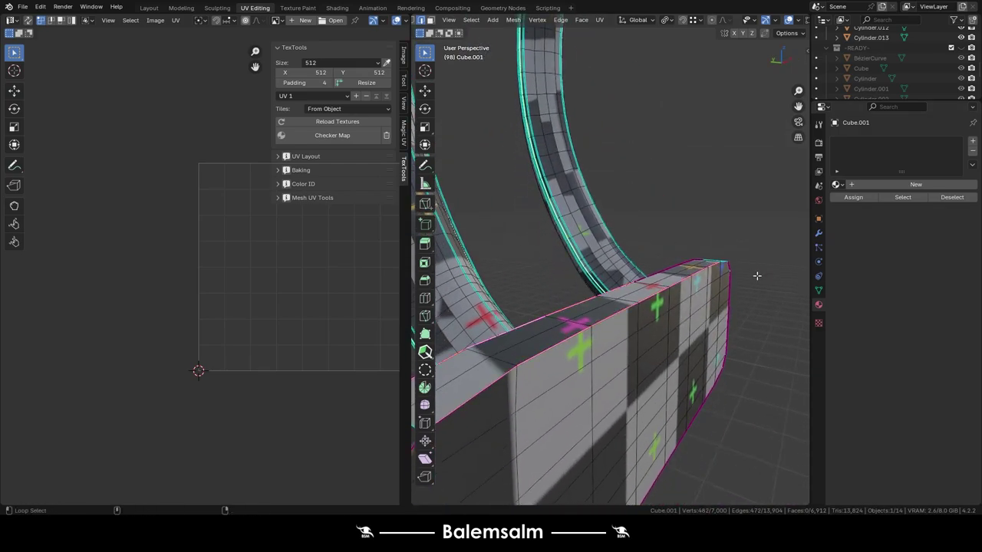
pyautogui.moveTo(757, 276); pyautogui.dragTo(652, 261, button='middle')
pyautogui.scroll(-5, 652, 261)
pyautogui.scroll(5, 550, 246)
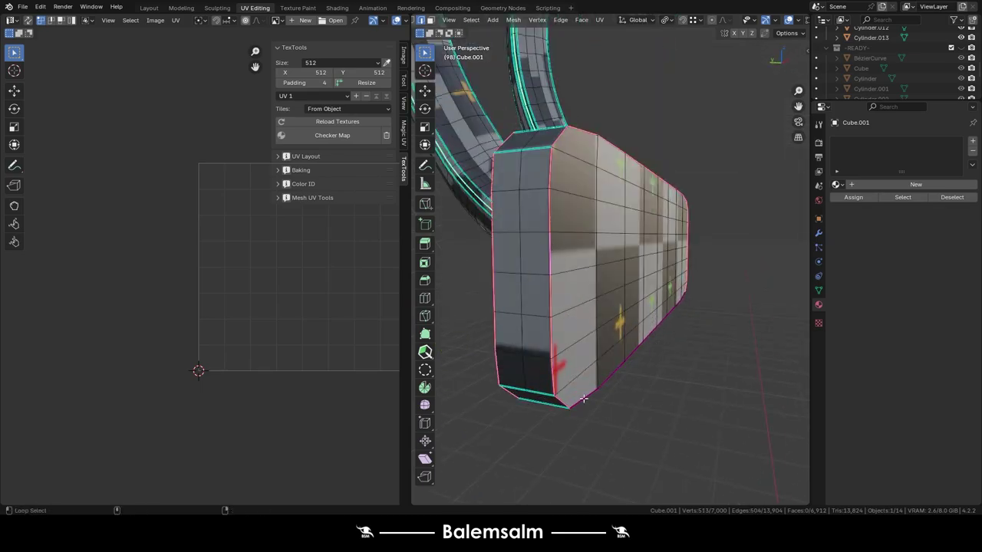
pyautogui.moveTo(584, 398)
pyautogui.mouseDown(button='middle')
pyautogui.moveTo(575, 324)
pyautogui.moveTo(531, 249)
pyautogui.mouseUp(button='middle')
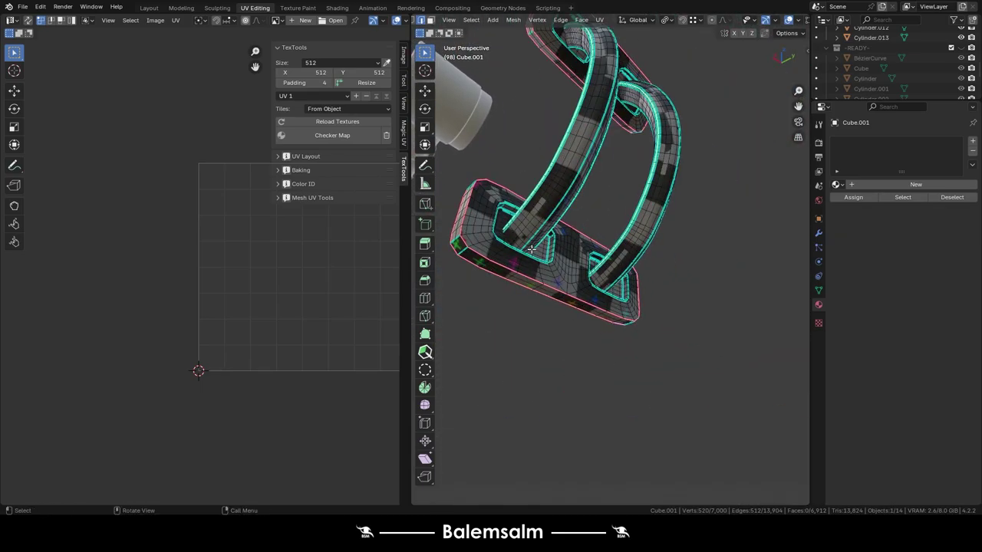
pyautogui.scroll(5, 639, 335)
pyautogui.moveTo(632, 343); pyautogui.dragTo(604, 270, button='middle')
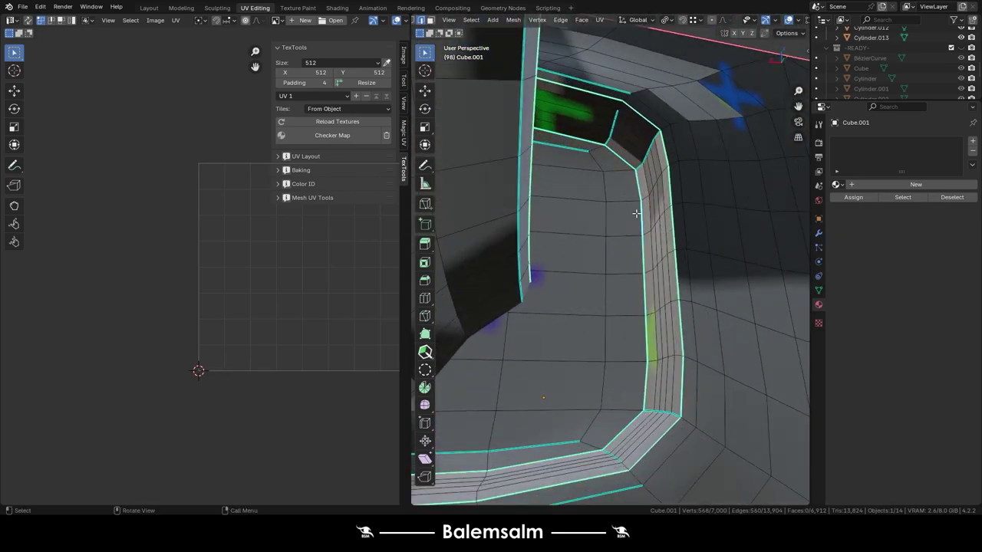
pyautogui.scroll(-5, 636, 213)
pyautogui.scroll(5, 628, 220)
pyautogui.scroll(-5, 640, 232)
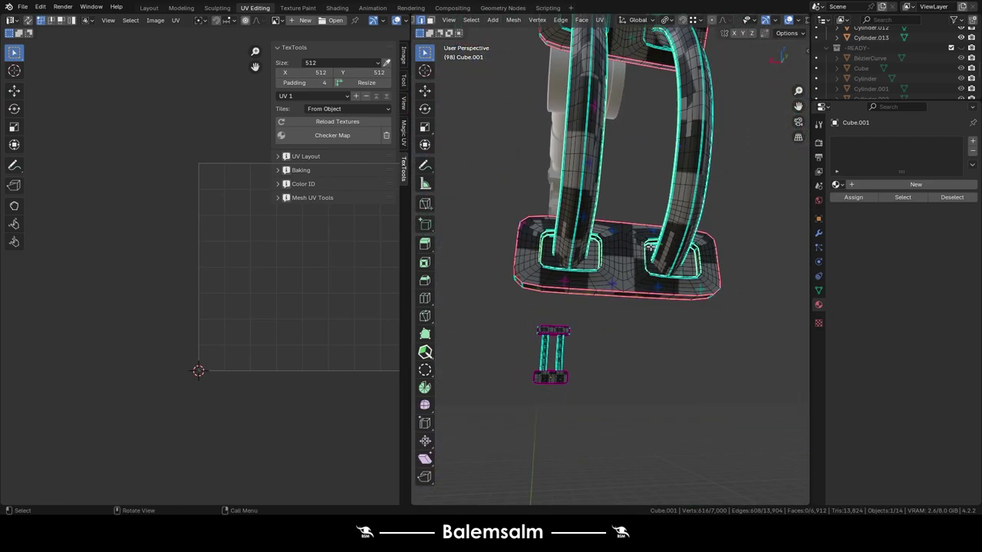
# - Inspect the slab's underside and leg hole, then select the slab's front edge loop
pyautogui.moveTo(649, 243); pyautogui.dragTo(685, 237, button='middle')
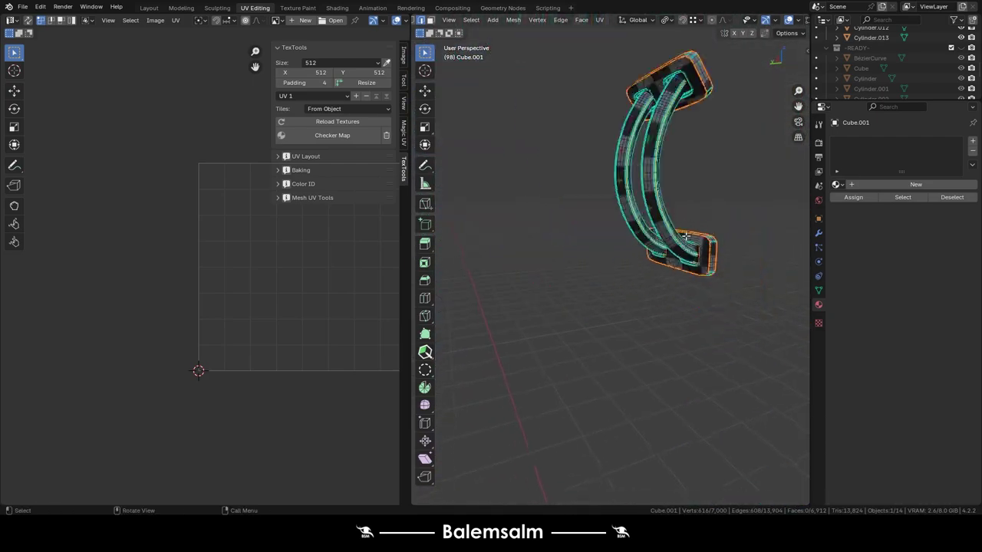
pyautogui.scroll(6, 741, 281)
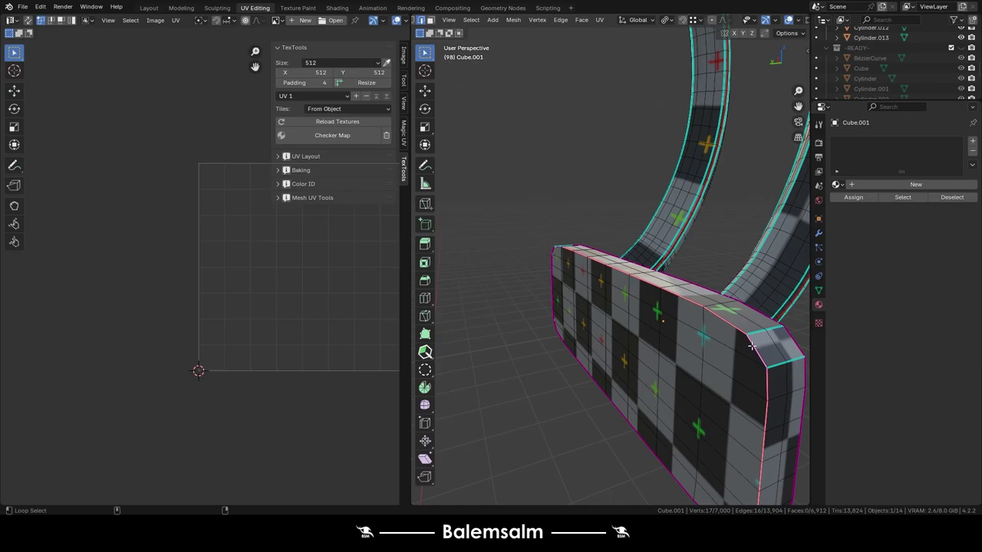
pyautogui.moveTo(792, 338)
pyautogui.mouseDown(button='middle')
pyautogui.moveTo(603, 294)
pyautogui.moveTo(627, 387)
pyautogui.mouseUp(button='middle')
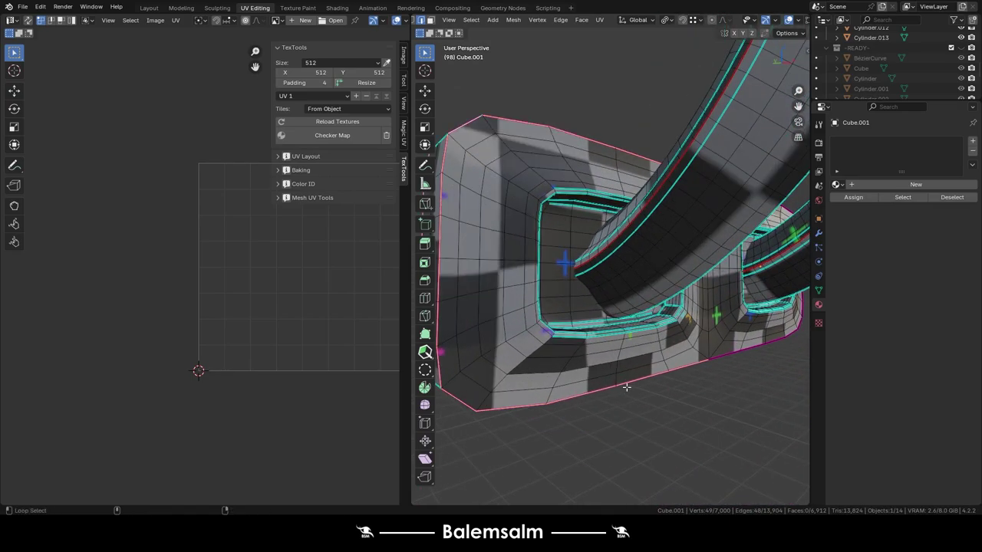
pyautogui.moveTo(728, 353); pyautogui.dragTo(537, 230, button='middle')
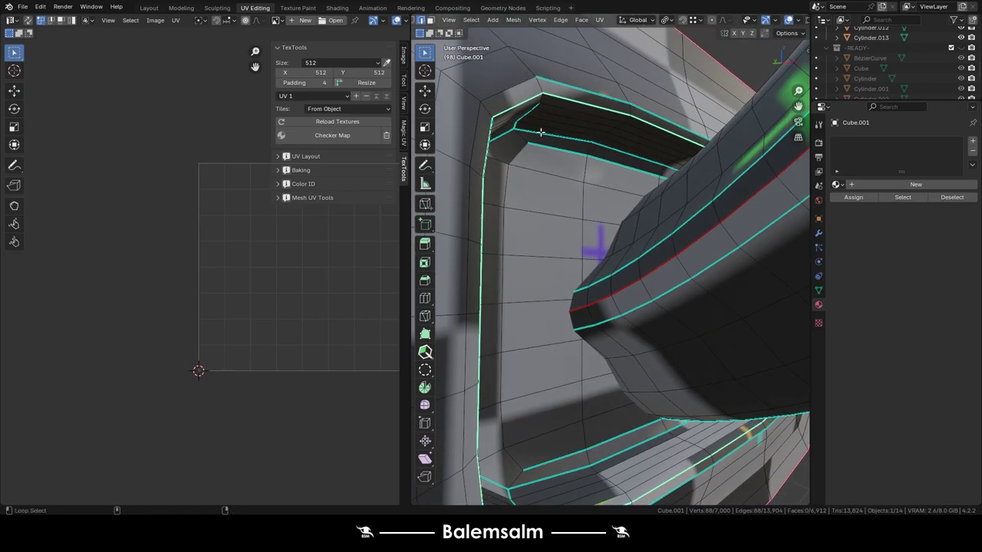
pyautogui.scroll(-4, 434, 175)
pyautogui.scroll(3, 537, 192)
pyautogui.scroll(5, 549, 193)
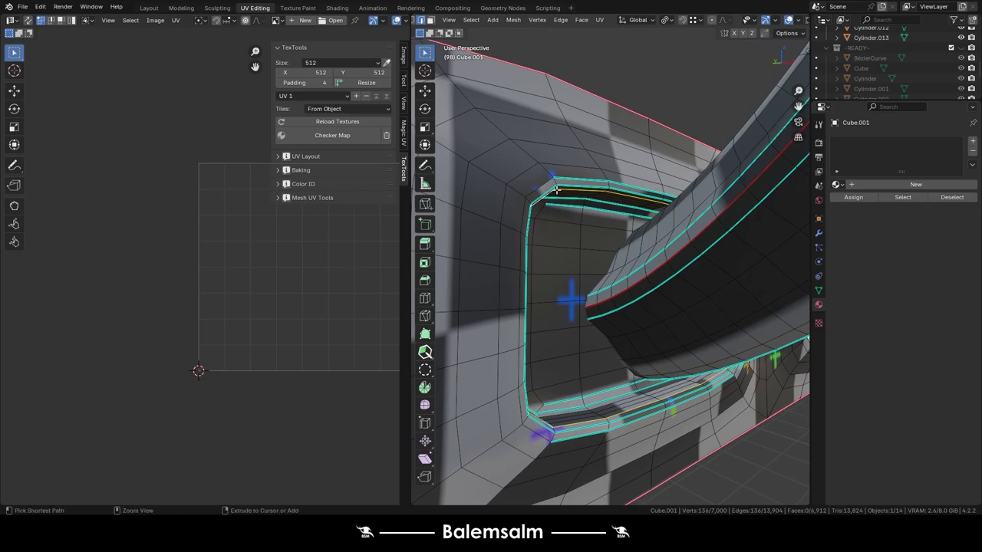
pyautogui.scroll(-5, 561, 202)
pyautogui.scroll(5, 576, 215)
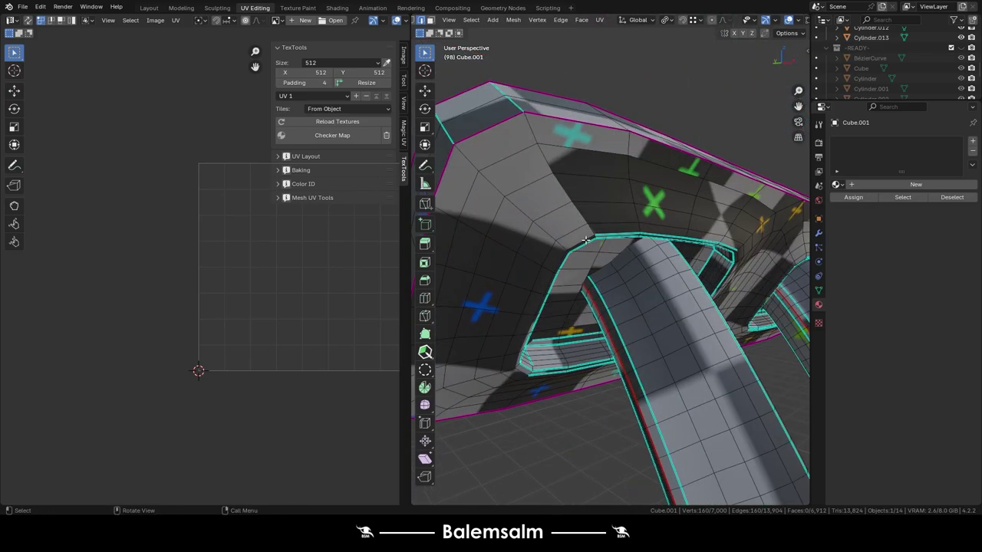
pyautogui.moveTo(573, 100); pyautogui.dragTo(587, 169, button='middle')
pyautogui.scroll(4, 594, 214)
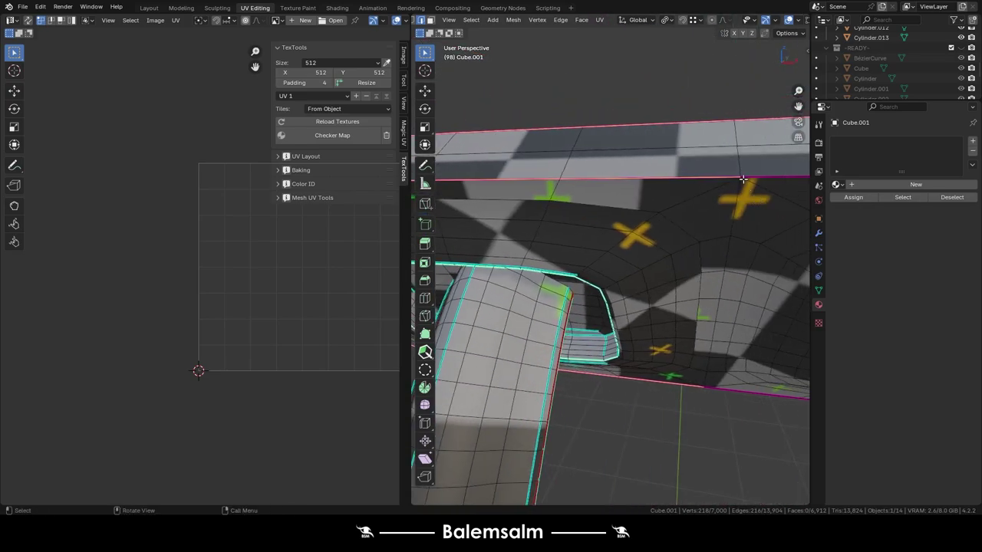
pyautogui.moveTo(598, 231); pyautogui.dragTo(606, 276, button='middle')
pyautogui.scroll(3, 612, 304)
pyautogui.moveTo(649, 244); pyautogui.dragTo(563, 260, button='middle')
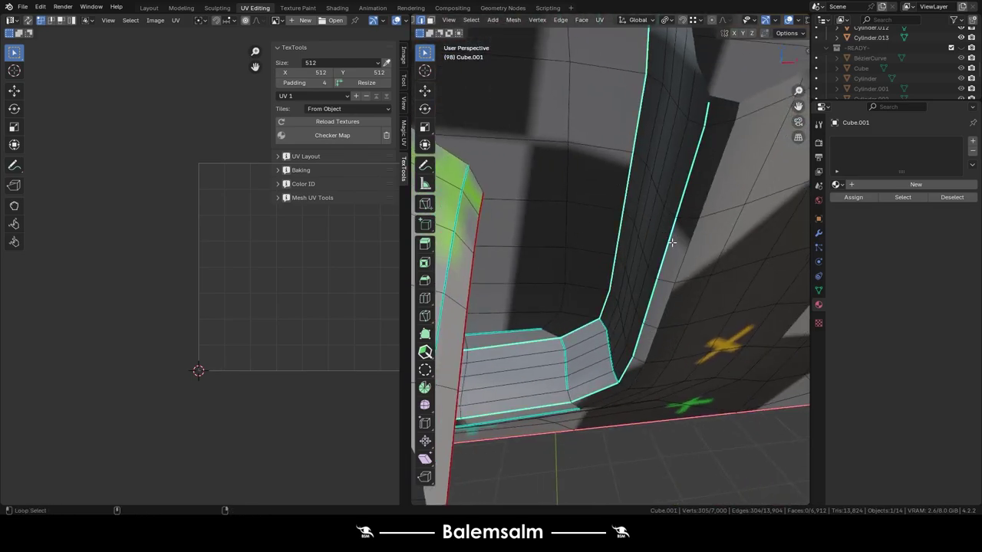
pyautogui.scroll(-5, 671, 243)
pyautogui.moveTo(667, 242)
pyautogui.mouseDown(button='middle')
pyautogui.moveTo(656, 244)
pyautogui.moveTo(792, 246)
pyautogui.mouseUp(button='middle')
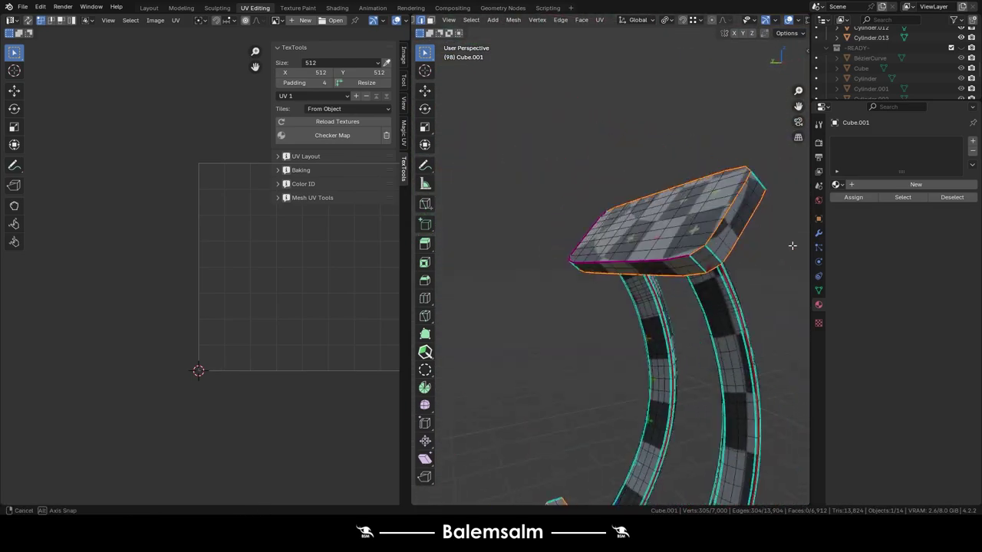
pyautogui.scroll(2, 619, 260)
pyautogui.keyDown('alt'); pyautogui.click(685, 268); pyautogui.keyUp('alt')
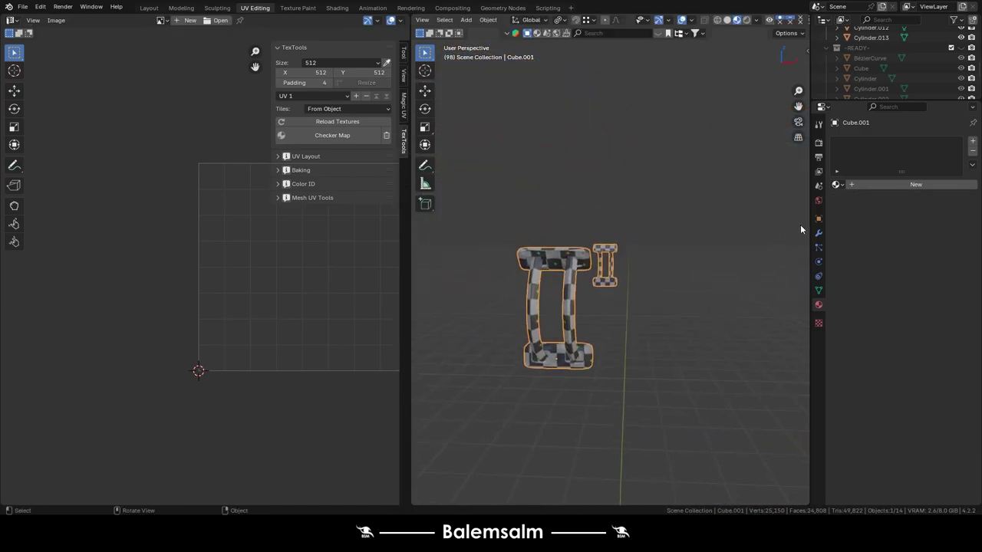
# - Assign the RoboticArm.mat.15 material to the clamp
pyautogui.keyDown('ctrl'); pyautogui.moveTo(545, 384); pyautogui.dragTo(563, 386, button='middle'); pyautogui.keyUp('ctrl')
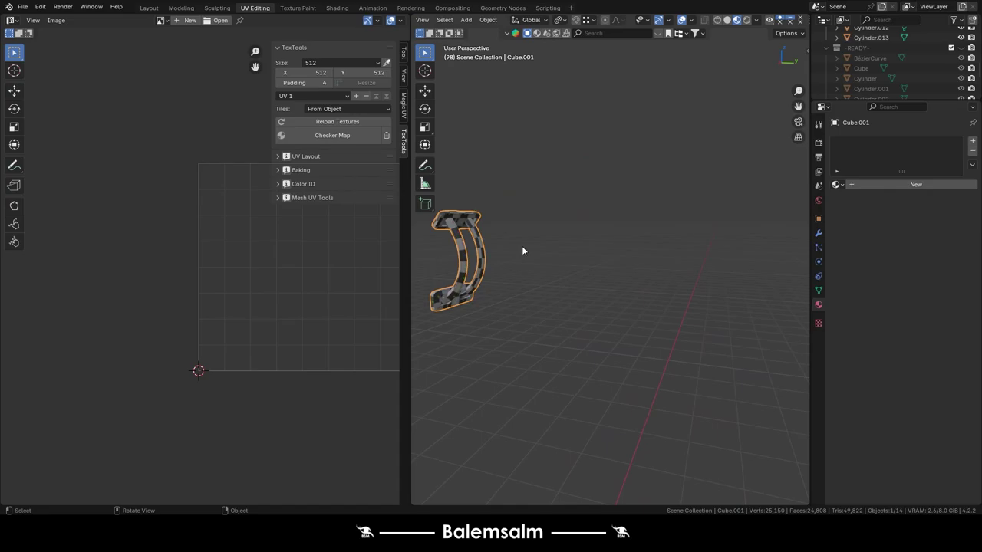
pyautogui.moveTo(522, 251); pyautogui.dragTo(753, 336, button='middle')
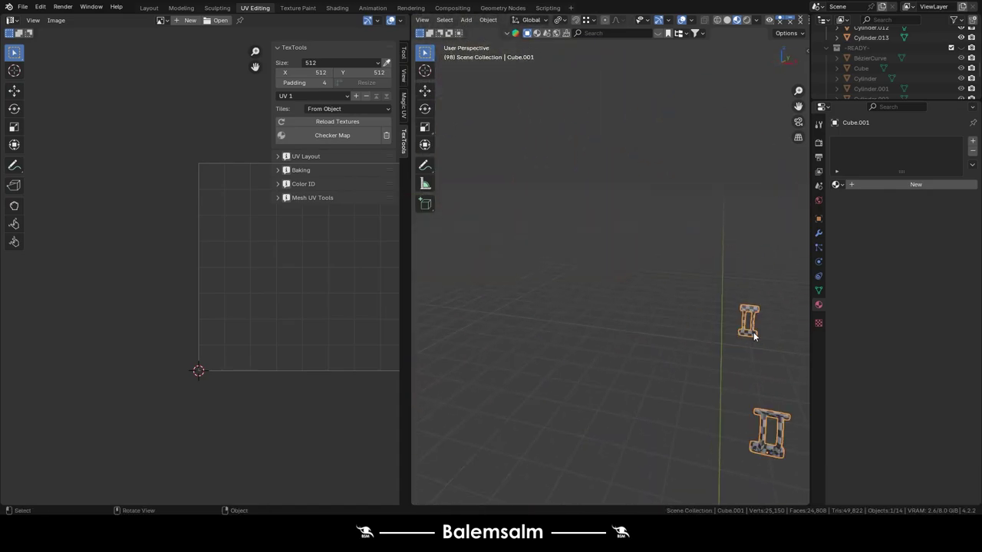
pyautogui.click(890, 268)
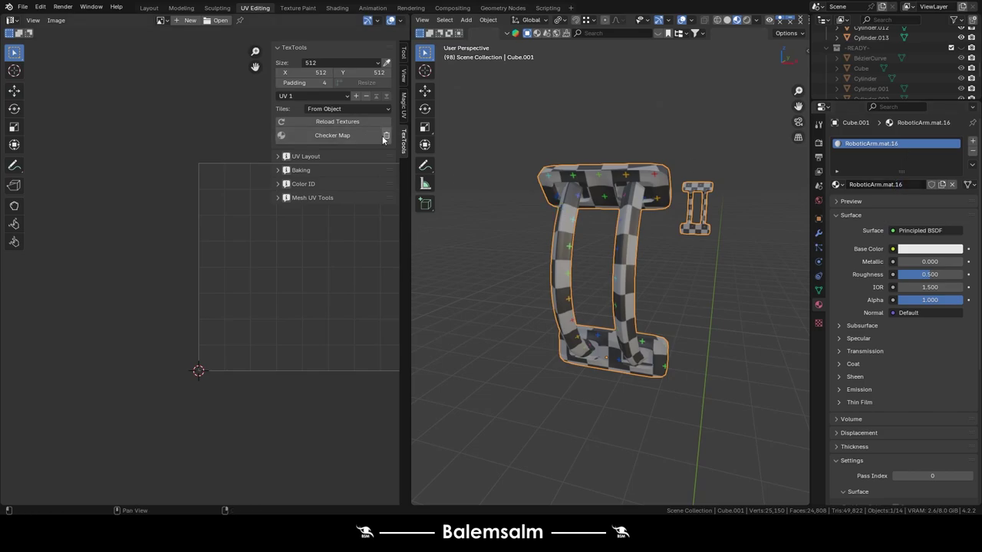
# - Remove the checker texture from the clamp and bring up the Move to Collection menu
pyautogui.click(385, 136)
pyautogui.press('m')
pyautogui.scroll(3, 516, 203)
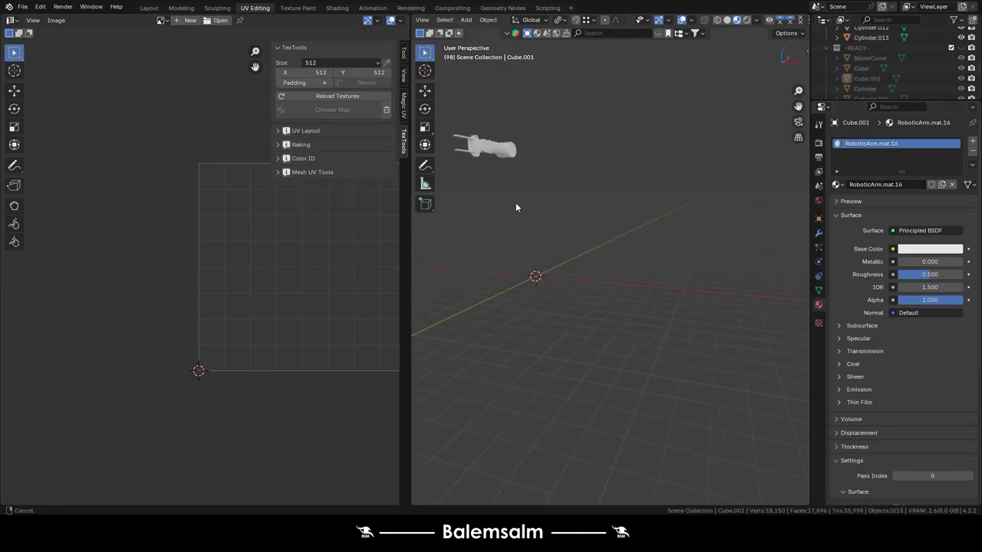
pyautogui.scroll(5, 596, 254)
# - Select the Cylinder.009 arm segment and apply the checker test texture to its whole mesh
pyautogui.moveTo(664, 270); pyautogui.dragTo(711, 244, button='middle')
pyautogui.click(711, 244)
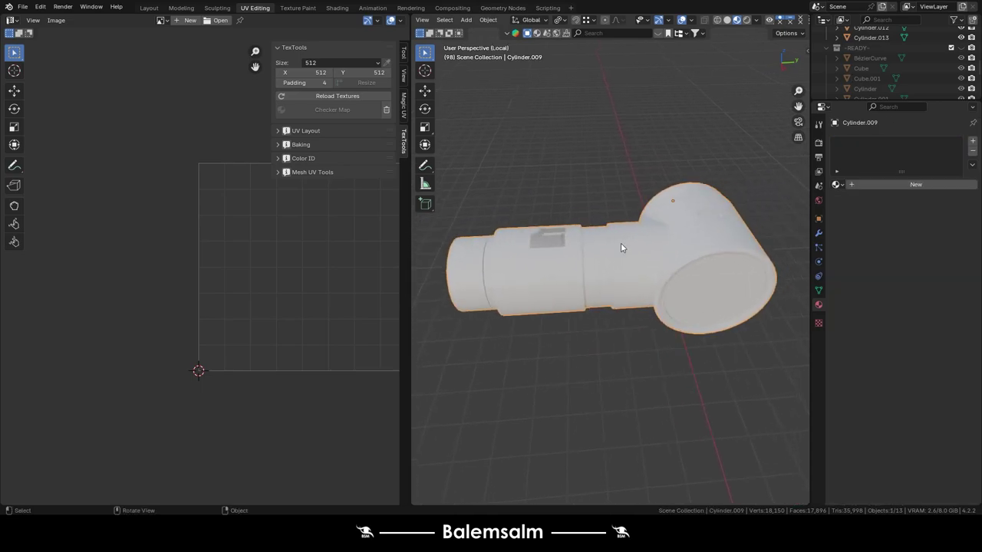
pyautogui.moveTo(621, 243)
pyautogui.mouseDown(button='middle')
pyautogui.moveTo(508, 216)
pyautogui.moveTo(778, 266)
pyautogui.mouseUp(button='middle')
pyautogui.scroll(3, 670, 379)
pyautogui.press('Tab')
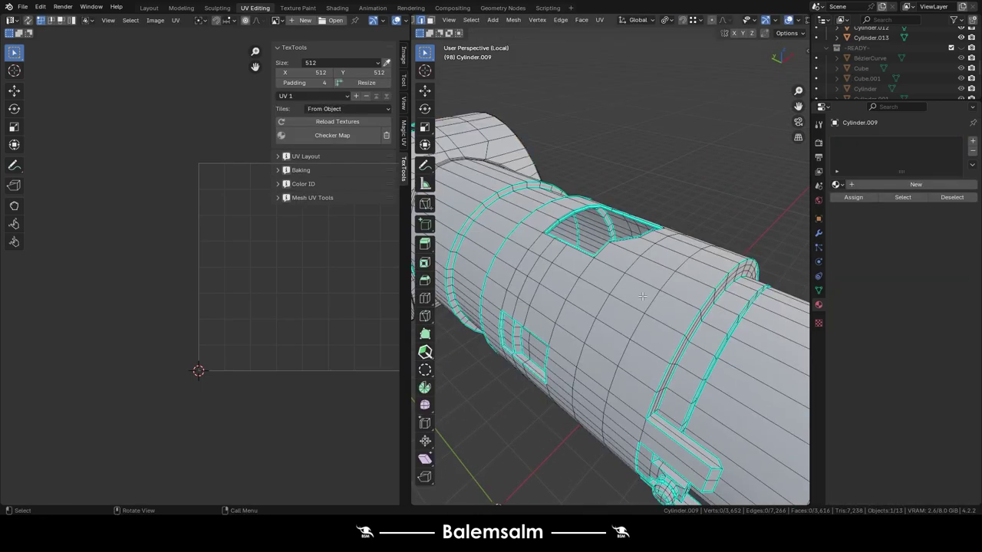
pyautogui.press('a')
pyautogui.click(333, 136)
pyautogui.press('Tab')
# - Select edge loops on the cylinder ring and the pentagonal box part, plus a corner edge
pyautogui.moveTo(711, 348)
pyautogui.mouseDown(button='middle')
pyautogui.moveTo(636, 340)
pyautogui.moveTo(555, 306)
pyautogui.moveTo(620, 268)
pyautogui.mouseUp(button='middle')
pyautogui.keyDown('alt'); pyautogui.click(636, 340); pyautogui.keyUp('alt')
pyautogui.scroll(3, 606, 231)
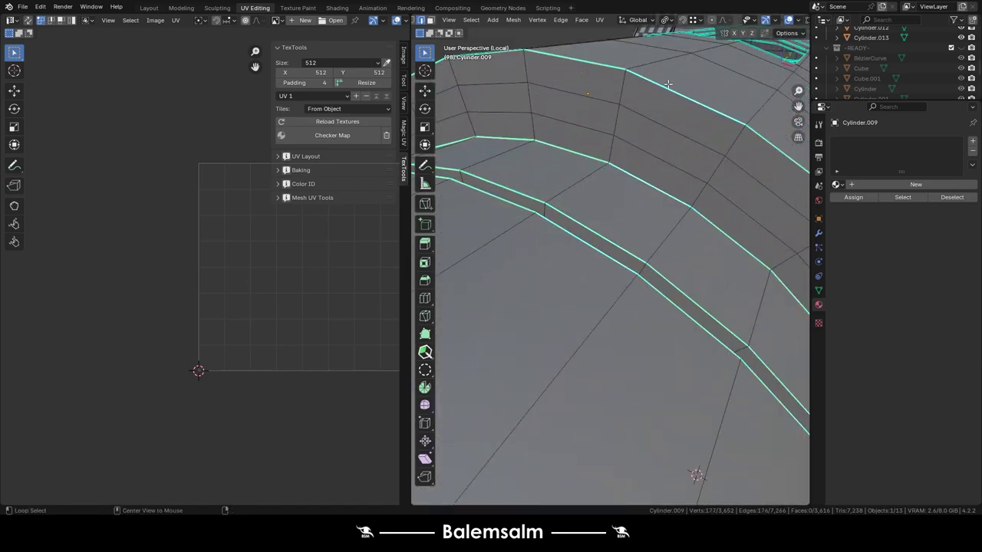
pyautogui.scroll(-5, 670, 154)
pyautogui.moveTo(671, 208)
pyautogui.mouseDown(button='middle')
pyautogui.moveTo(517, 285)
pyautogui.moveTo(509, 268)
pyautogui.mouseUp(button='middle')
pyautogui.scroll(5, 529, 284)
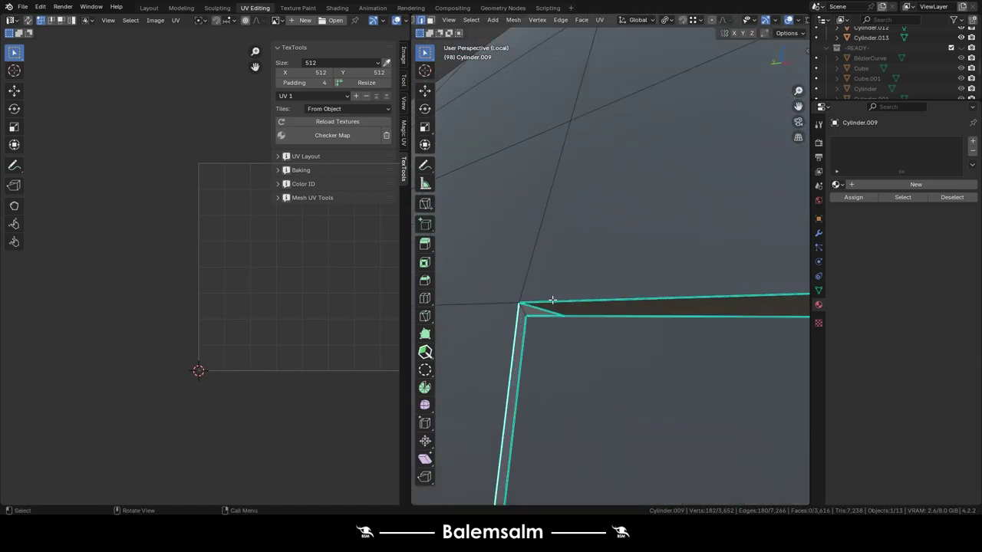
pyautogui.scroll(-5, 553, 300)
pyautogui.moveTo(626, 254); pyautogui.dragTo(519, 230, button='middle')
pyautogui.scroll(3, 653, 278)
pyautogui.keyDown('alt'); pyautogui.keyDown('shift'); pyautogui.click(653, 278); pyautogui.keyUp('shift'); pyautogui.keyUp('alt')
pyautogui.moveTo(653, 278)
pyautogui.mouseDown(button='middle')
pyautogui.moveTo(681, 336)
pyautogui.moveTo(658, 386)
pyautogui.mouseUp(button='middle')
pyautogui.moveTo(704, 309); pyautogui.dragTo(660, 338, button='middle')
pyautogui.scroll(3, 684, 340)
pyautogui.keyDown('alt'); pyautogui.keyDown('shift'); pyautogui.click(685, 340); pyautogui.keyUp('shift'); pyautogui.keyUp('alt')
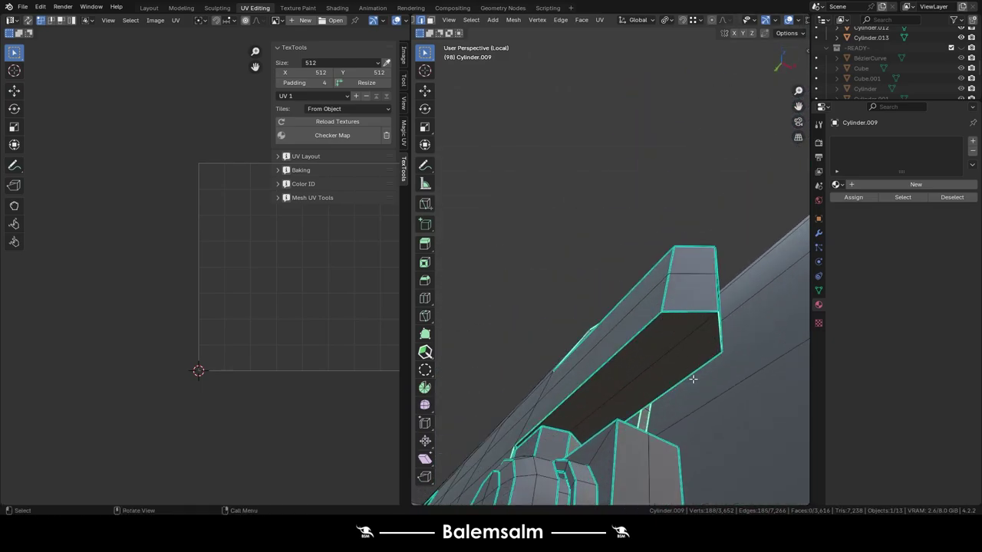
# - Add more box edges and a ring loop, then mark the selection as seams
pyautogui.moveTo(693, 379)
pyautogui.mouseDown(button='middle')
pyautogui.moveTo(652, 322)
pyautogui.moveTo(629, 323)
pyautogui.mouseUp(button='middle')
pyautogui.scroll(-3, 647, 292)
pyautogui.keyDown('alt'); pyautogui.keyDown('shift'); pyautogui.click(647, 292); pyautogui.keyUp('shift'); pyautogui.keyUp('alt')
pyautogui.scroll(4, 609, 346)
pyautogui.keyDown('alt'); pyautogui.keyDown('shift'); pyautogui.click(606, 347); pyautogui.keyUp('shift'); pyautogui.keyUp('alt')
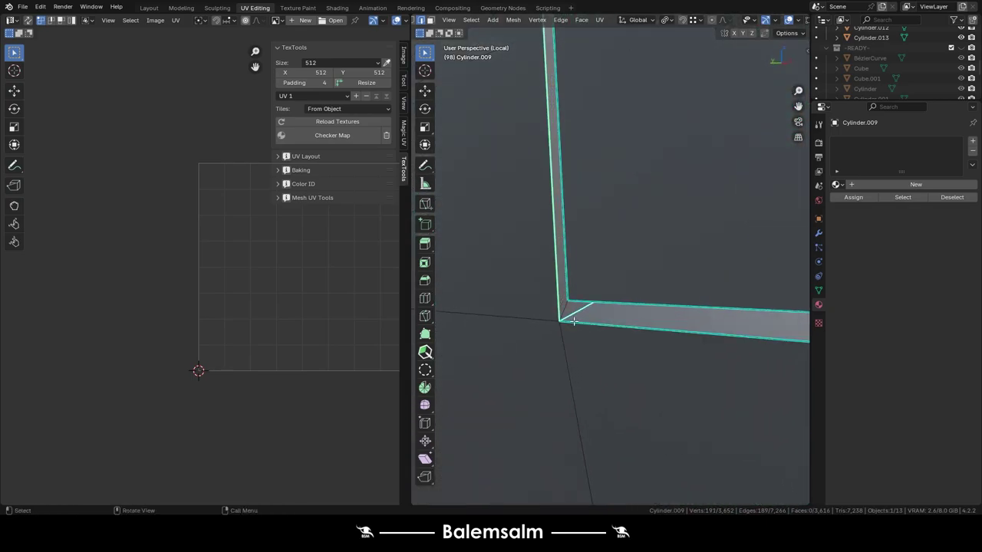
pyautogui.scroll(-5, 574, 320)
pyautogui.moveTo(527, 346); pyautogui.dragTo(568, 307, button='middle')
pyautogui.scroll(5, 568, 306)
pyautogui.scroll(-2, 634, 251)
pyautogui.keyDown('alt'); pyautogui.keyDown('shift'); pyautogui.click(634, 252); pyautogui.keyUp('shift'); pyautogui.keyUp('alt')
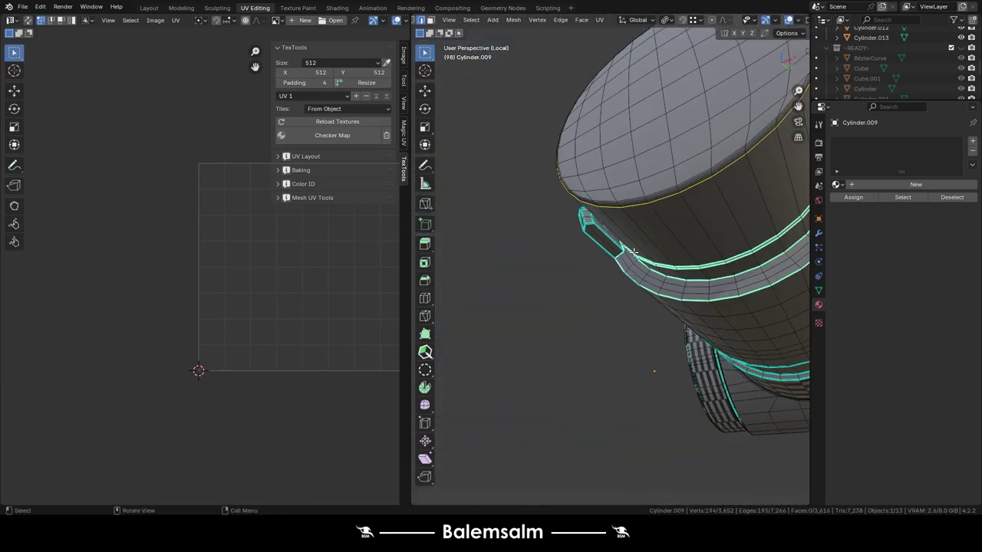
pyautogui.scroll(-3, 634, 252)
pyautogui.press('u')
pyautogui.click(613, 317)
# - Mark the lens edge loop as a seam
pyautogui.scroll(3, 668, 317)
pyautogui.moveTo(614, 317)
pyautogui.mouseDown(button='middle')
pyautogui.moveTo(667, 317)
pyautogui.moveTo(591, 366)
pyautogui.moveTo(709, 373)
pyautogui.mouseUp(button='middle')
pyautogui.scroll(5, 667, 317)
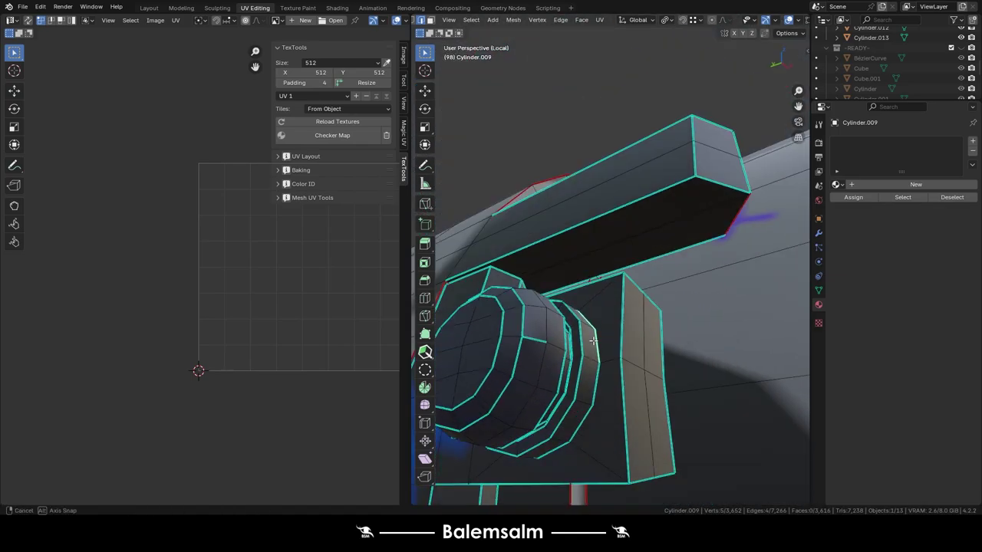
pyautogui.moveTo(478, 259); pyautogui.dragTo(530, 276, button='middle')
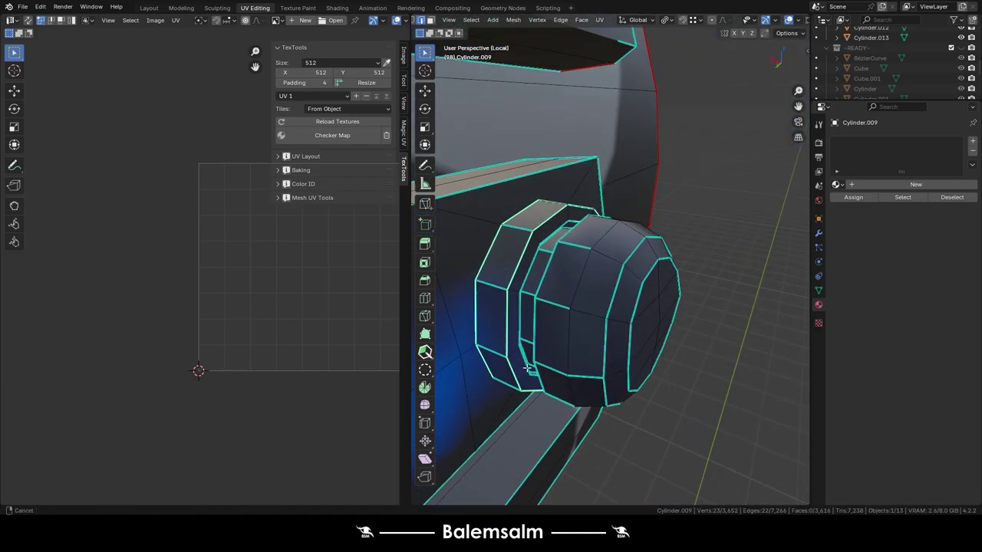
pyautogui.scroll(3, 529, 276)
pyautogui.keyDown('alt'); pyautogui.keyDown('shift'); pyautogui.click(537, 273); pyautogui.keyUp('shift'); pyautogui.keyUp('alt')
pyautogui.scroll(3, 568, 208)
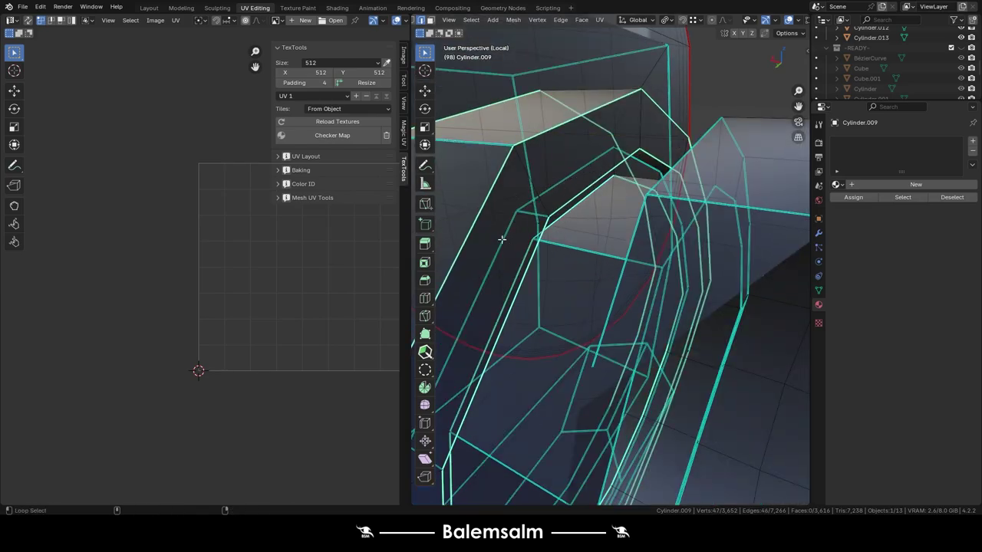
pyautogui.press('Escape')
pyautogui.scroll(-5, 547, 238)
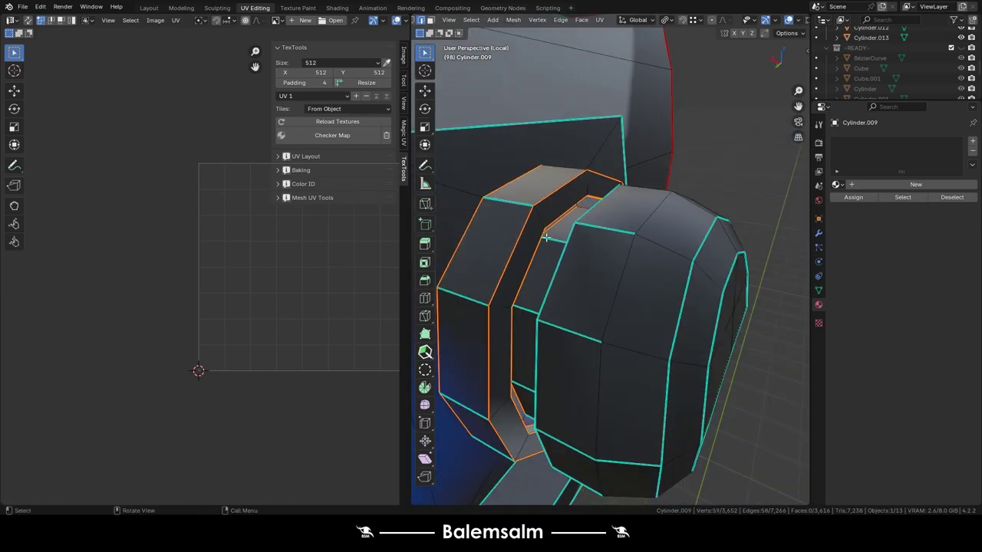
pyautogui.scroll(3, 585, 257)
pyautogui.press('u')
pyautogui.click(559, 279)
pyautogui.moveTo(558, 279)
pyautogui.mouseDown(button='middle')
pyautogui.moveTo(715, 231)
pyautogui.moveTo(620, 243)
pyautogui.moveTo(620, 438)
pyautogui.moveTo(592, 412)
pyautogui.moveTo(573, 367)
pyautogui.mouseUp(button='middle')
pyautogui.press('Escape')
# - Mark the window opening edges on the cylinder's side as seams
pyautogui.scroll(3, 573, 367)
pyautogui.scroll(3, 577, 338)
pyautogui.scroll(3, 583, 302)
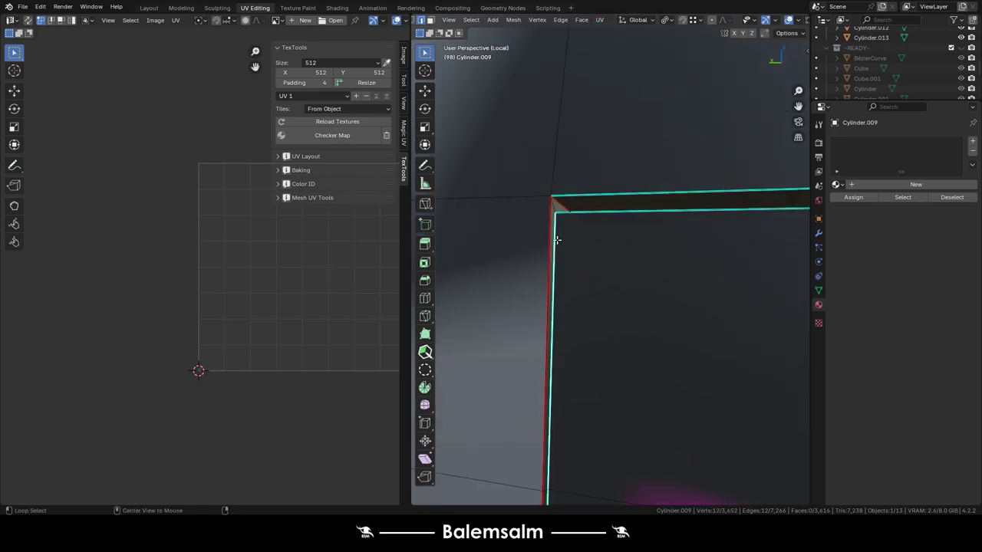
pyautogui.click(508, 282)
pyautogui.scroll(-5, 508, 282)
pyautogui.moveTo(508, 283)
pyautogui.mouseDown(button='middle')
pyautogui.moveTo(511, 314)
pyautogui.moveTo(697, 335)
pyautogui.moveTo(543, 354)
pyautogui.moveTo(563, 359)
pyautogui.moveTo(689, 272)
pyautogui.mouseUp(button='middle')
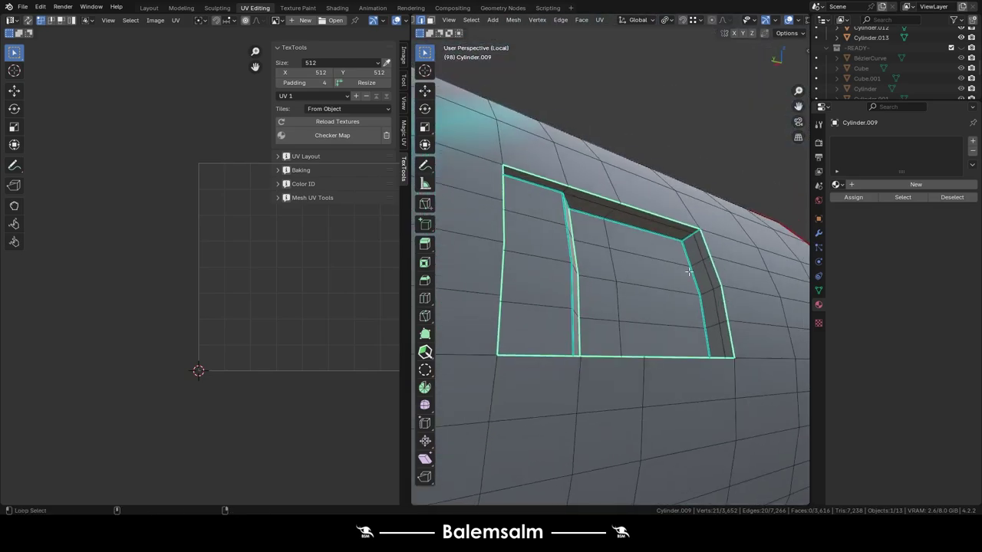
pyautogui.press('u')
pyautogui.click(664, 233)
pyautogui.scroll(-4, 664, 234)
pyautogui.moveTo(664, 233)
pyautogui.mouseDown(button='middle')
pyautogui.moveTo(616, 295)
pyautogui.moveTo(737, 377)
pyautogui.moveTo(684, 356)
pyautogui.mouseUp(button='middle')
pyautogui.scroll(3, 616, 295)
pyautogui.scroll(3, 616, 295)
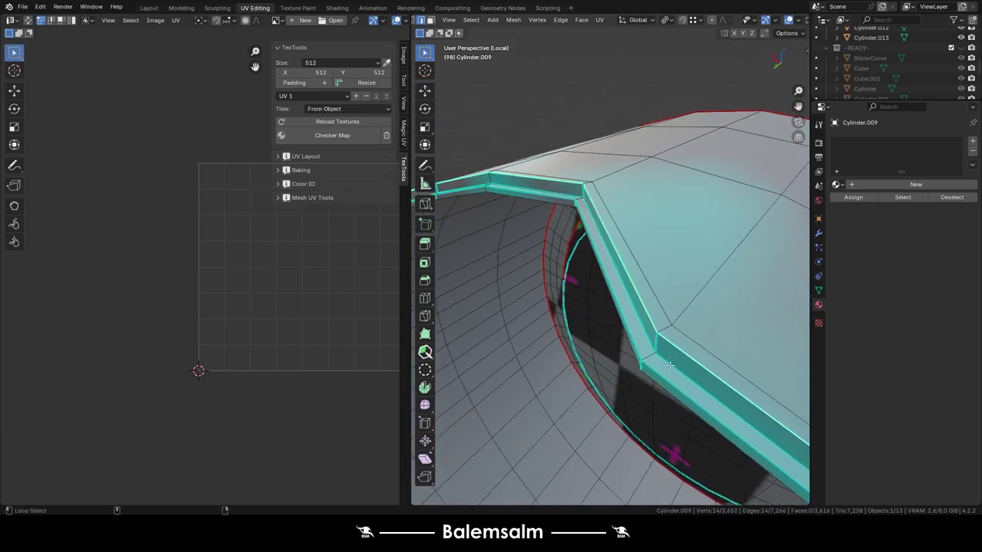
pyautogui.press('Escape')
pyautogui.scroll(-3, 657, 381)
pyautogui.scroll(-3, 671, 359)
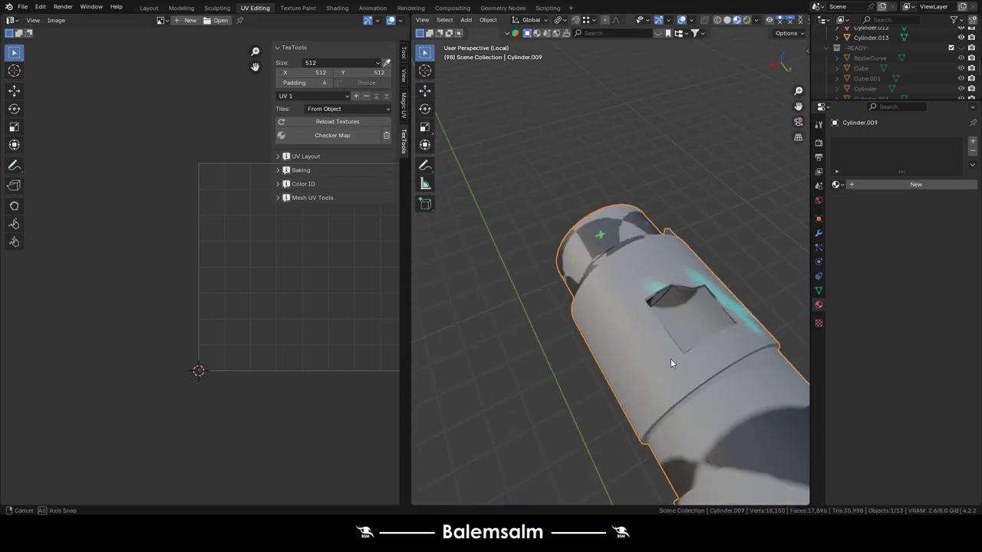
# - Mark a second ring loop and a vertical edge loop as seams with Ctrl+E
pyautogui.moveTo(671, 359); pyautogui.dragTo(682, 280, button='middle')
pyautogui.scroll(3, 683, 280)
pyautogui.scroll(3, 683, 280)
pyautogui.scroll(2, 652, 257)
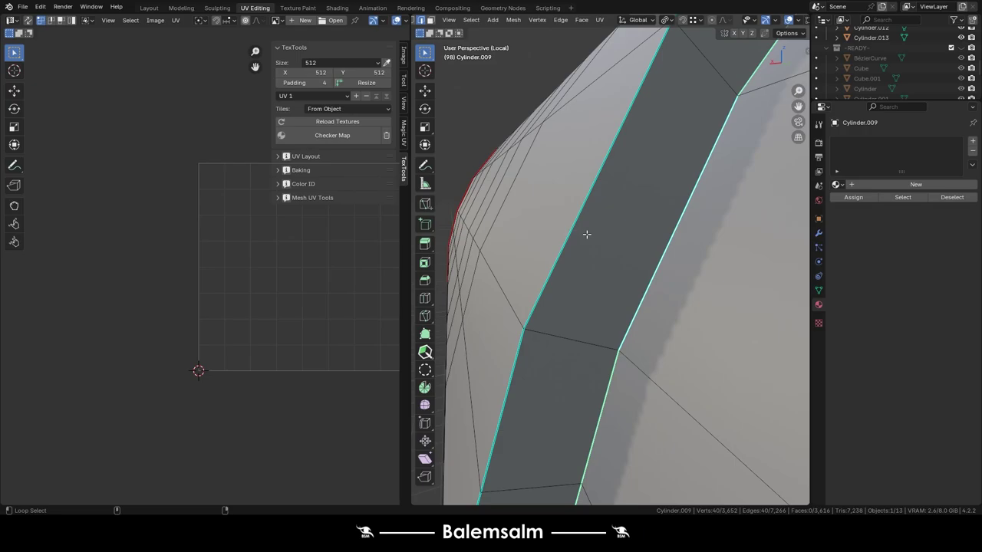
pyautogui.scroll(-5, 588, 234)
pyautogui.scroll(2, 633, 268)
pyautogui.keyDown('alt'); pyautogui.keyDown('shift'); pyautogui.click(632, 268); pyautogui.keyUp('shift'); pyautogui.keyUp('alt')
pyautogui.hotkey('ctrl', 'e')
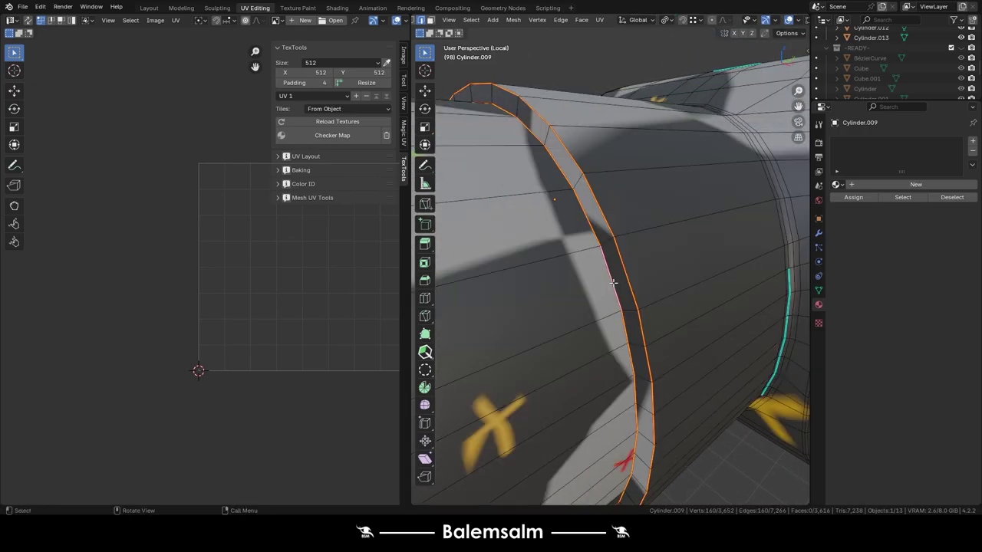
pyautogui.moveTo(613, 283); pyautogui.dragTo(524, 254, button='middle')
pyautogui.scroll(3, 584, 227)
pyautogui.keyDown('alt'); pyautogui.click(585, 228); pyautogui.keyUp('alt')
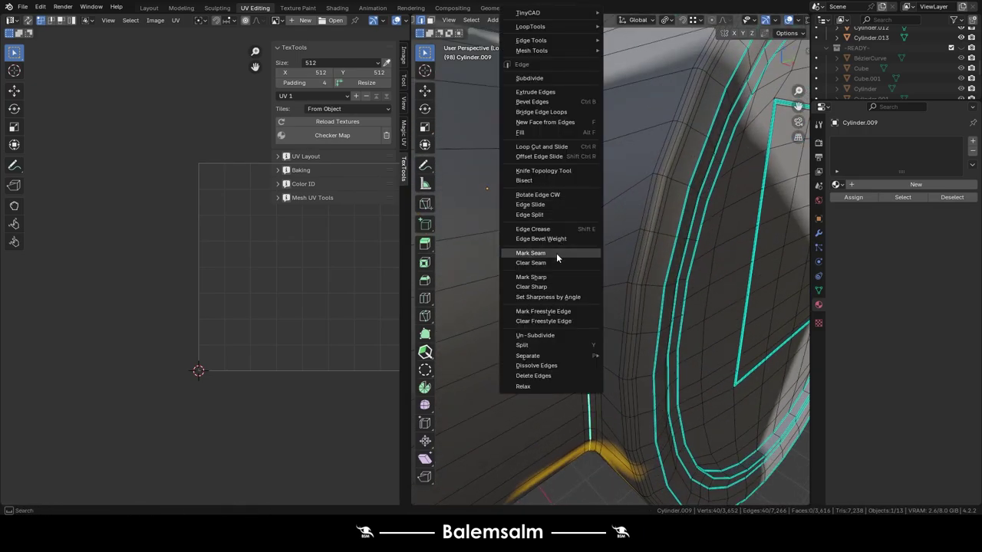
pyautogui.click(557, 255)
pyautogui.hotkey('ctrl', 'e')
# - Add the rim edges and unwrap the cylinder, inspecting the checker pattern across it
pyautogui.press('Tab')
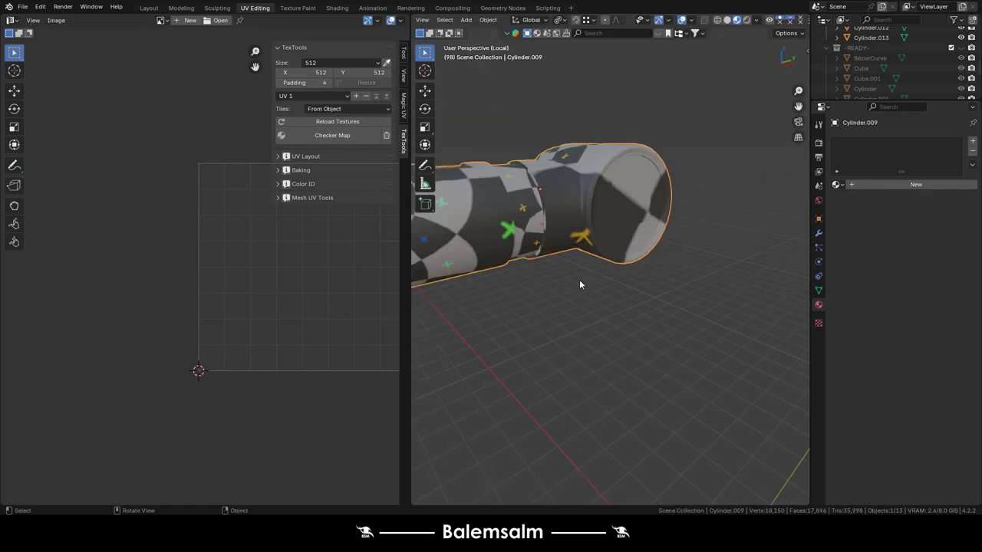
pyautogui.press('Tab')
pyautogui.scroll(4, 544, 208)
pyautogui.scroll(3, 574, 196)
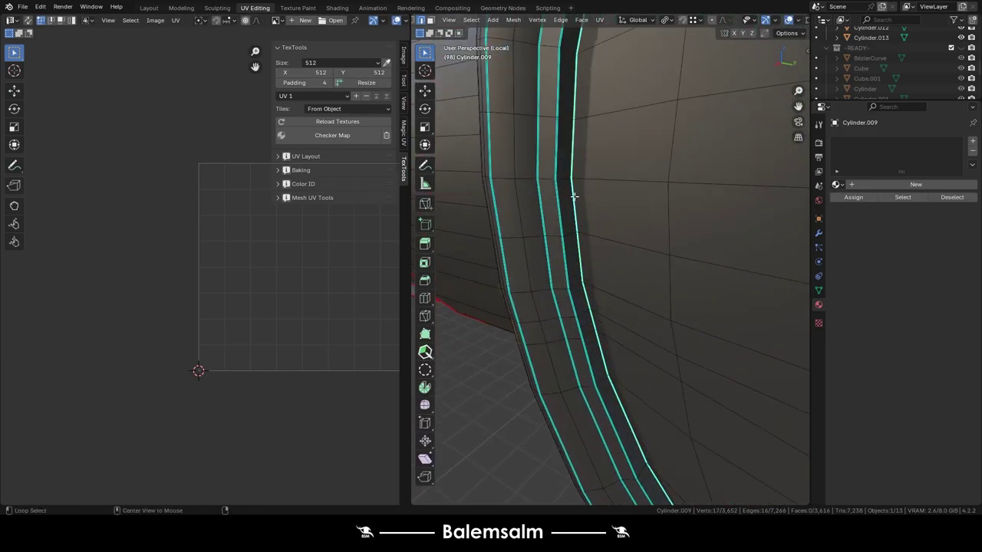
pyautogui.moveTo(548, 200); pyautogui.dragTo(688, 297, button='middle')
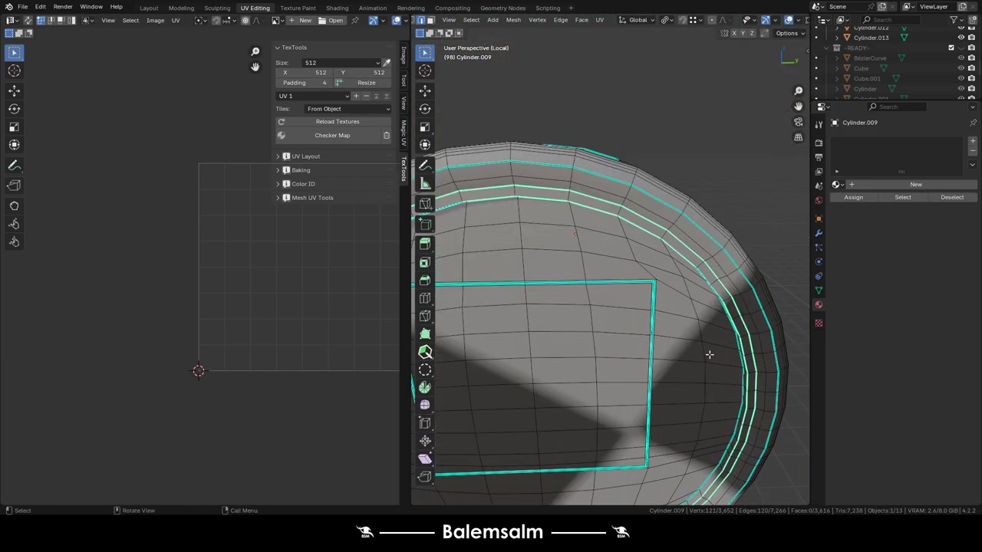
pyautogui.scroll(-4, 613, 188)
pyautogui.keyDown('alt'); pyautogui.keyDown('shift'); pyautogui.click(598, 192); pyautogui.keyUp('shift'); pyautogui.keyUp('alt')
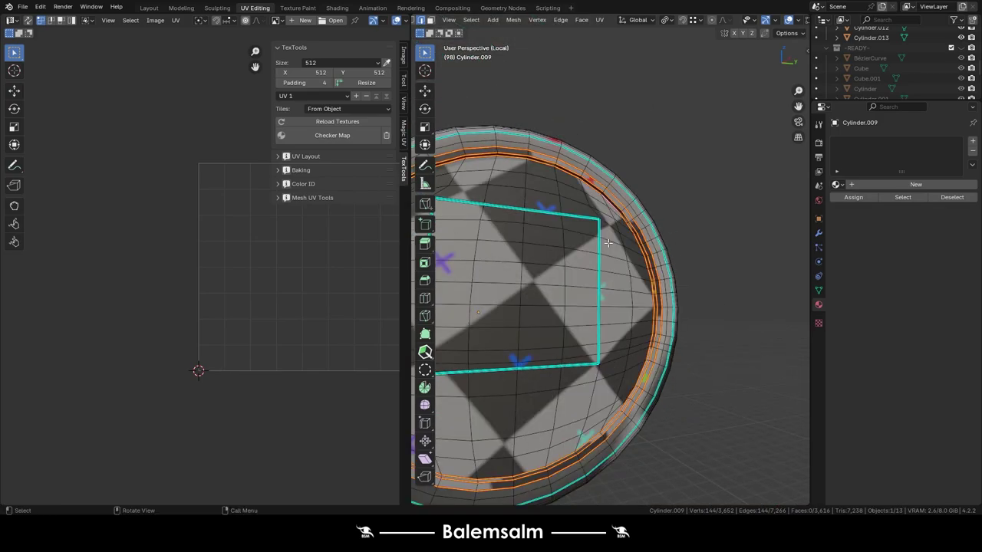
pyautogui.moveTo(598, 191); pyautogui.dragTo(576, 200, button='middle')
pyautogui.scroll(4, 576, 200)
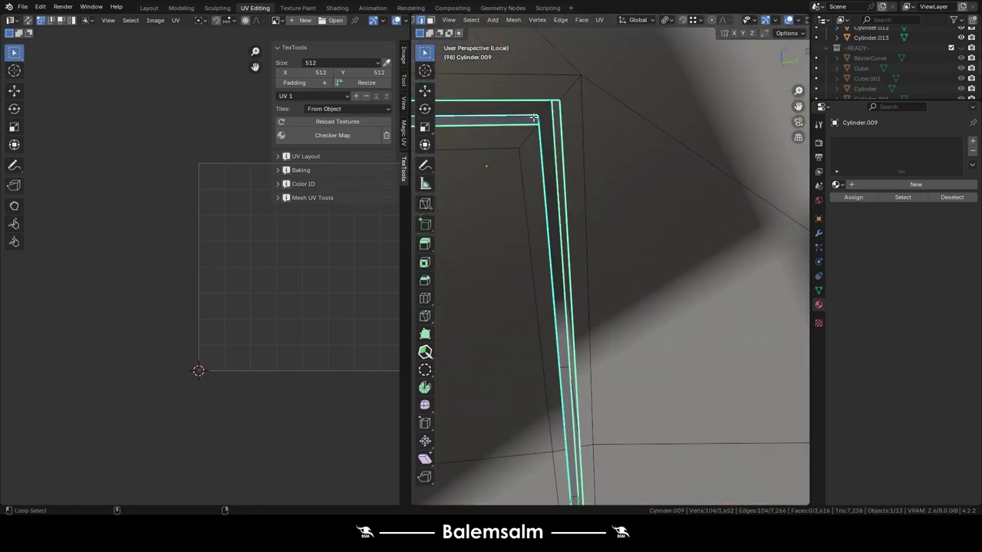
pyautogui.moveTo(534, 118)
pyautogui.mouseDown(button='middle')
pyautogui.moveTo(543, 211)
pyautogui.moveTo(535, 175)
pyautogui.mouseUp(button='middle')
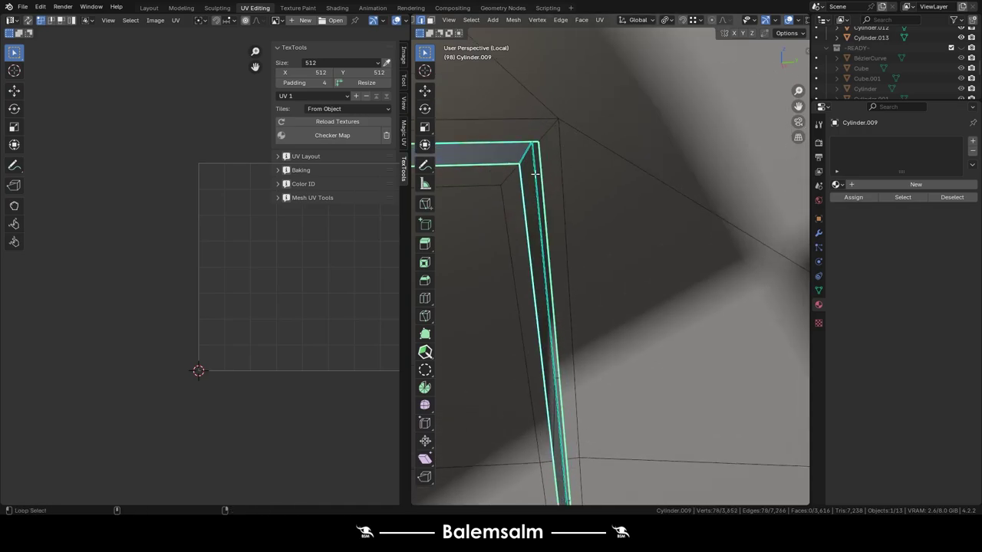
pyautogui.click(535, 178)
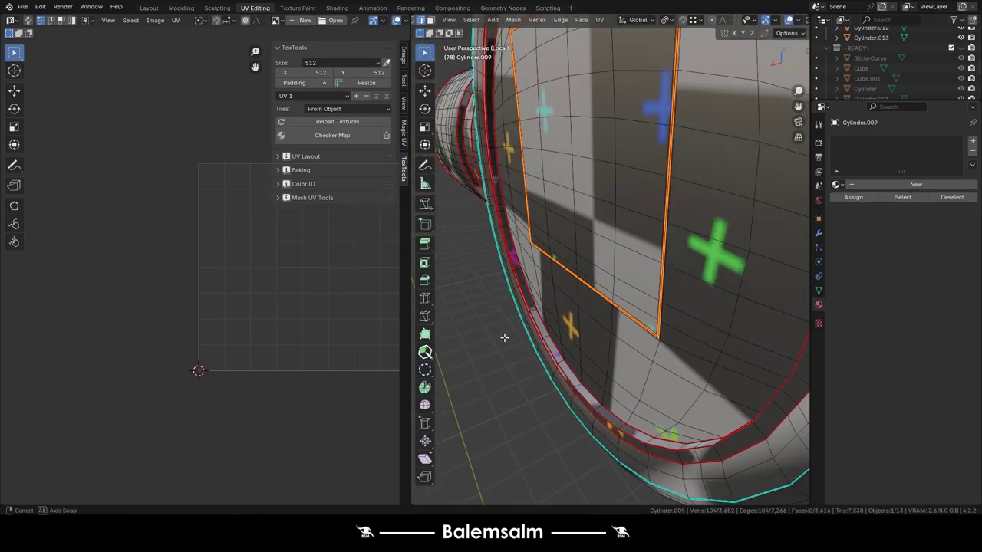
pyautogui.moveTo(502, 335)
pyautogui.mouseDown(button='middle')
pyautogui.moveTo(613, 247)
pyautogui.moveTo(608, 318)
pyautogui.mouseUp(button='middle')
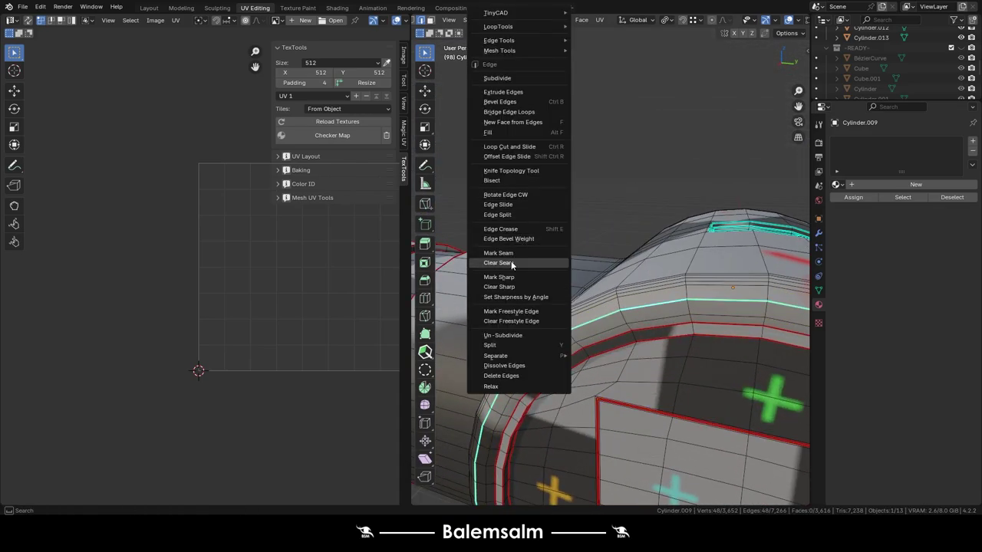
pyautogui.moveTo(551, 284); pyautogui.dragTo(561, 286, button='middle')
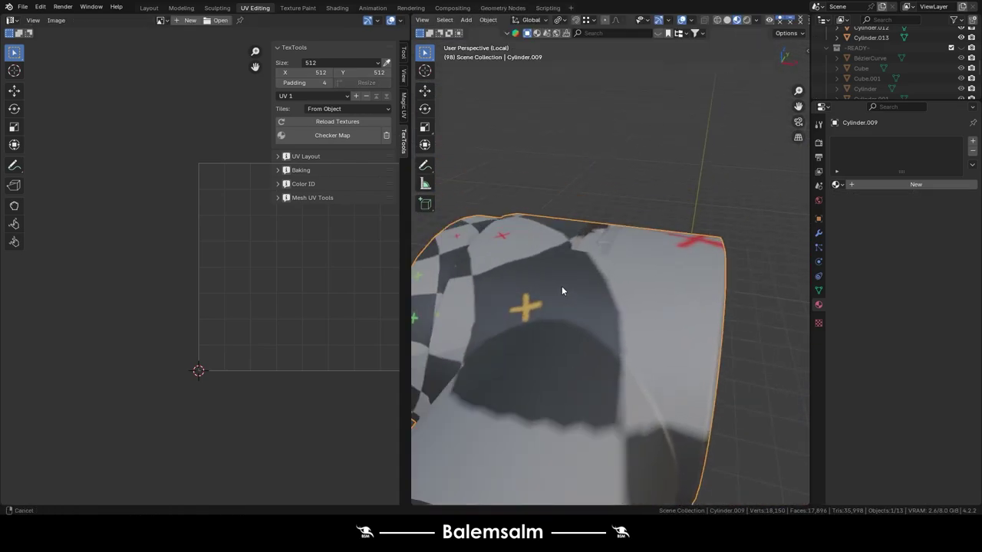
# - Mark seams at the inner corner and along the recessed panel edges, then inspect the object
pyautogui.press('u')
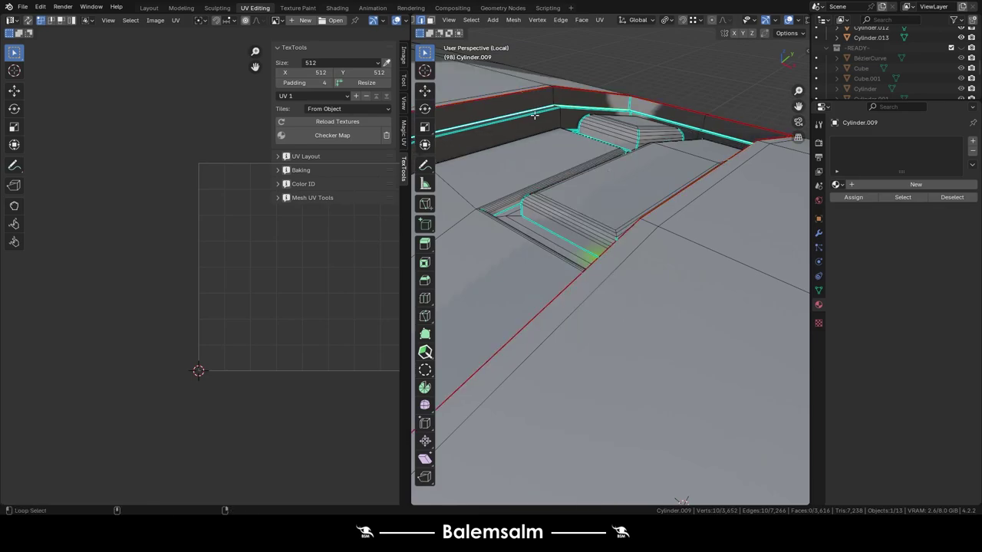
pyautogui.moveTo(535, 116); pyautogui.dragTo(552, 346, button='middle')
pyautogui.scroll(4, 522, 307)
pyautogui.moveTo(521, 307)
pyautogui.mouseDown(button='middle')
pyautogui.moveTo(620, 144)
pyautogui.moveTo(471, 232)
pyautogui.mouseUp(button='middle')
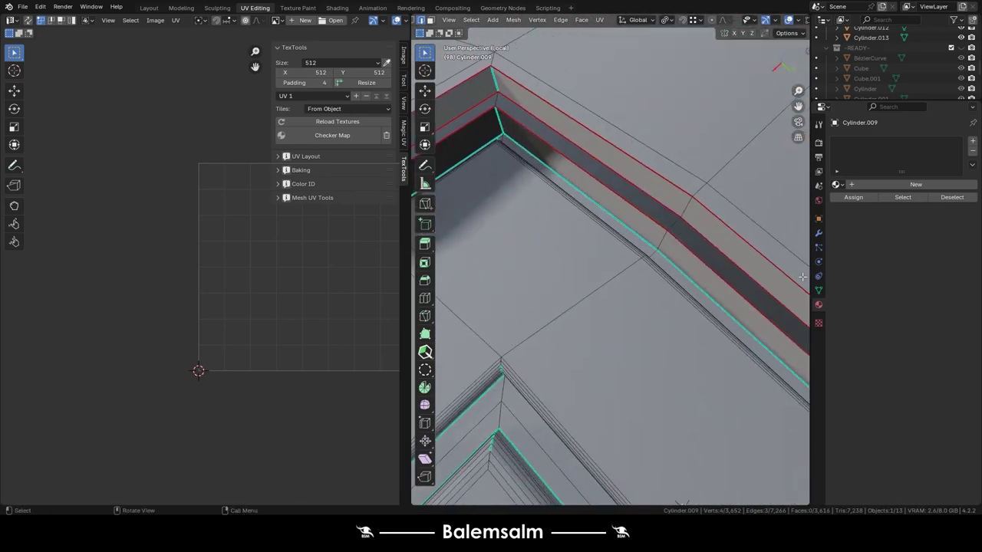
pyautogui.press('u')
pyautogui.moveTo(598, 261); pyautogui.dragTo(580, 335, button='middle')
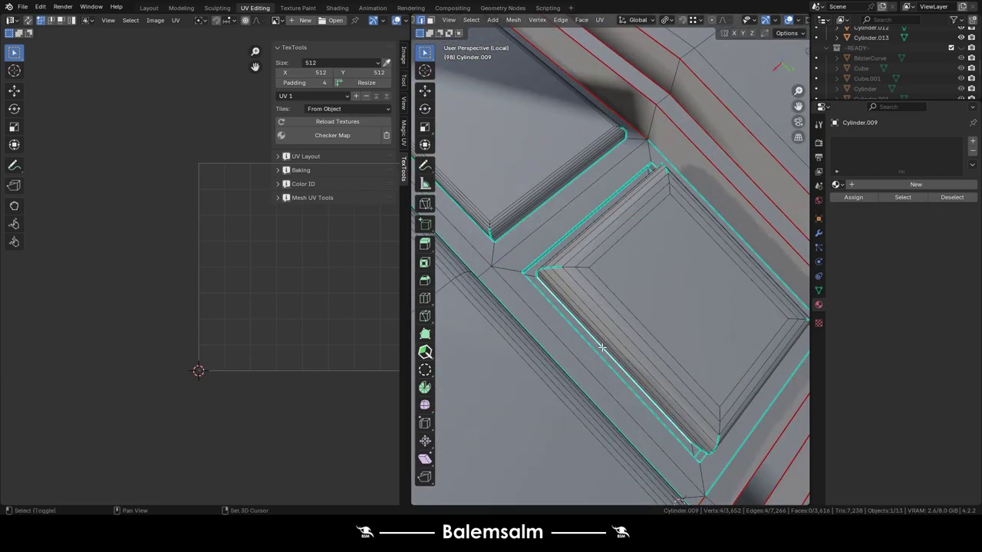
pyautogui.moveTo(646, 382)
pyautogui.mouseDown(button='middle')
pyautogui.moveTo(599, 384)
pyautogui.moveTo(588, 308)
pyautogui.moveTo(575, 300)
pyautogui.moveTo(556, 309)
pyautogui.moveTo(722, 292)
pyautogui.mouseUp(button='middle')
pyautogui.press('u')
pyautogui.press('u')
pyautogui.moveTo(599, 289)
pyautogui.mouseDown(button='middle')
pyautogui.moveTo(574, 296)
pyautogui.moveTo(514, 263)
pyautogui.moveTo(616, 221)
pyautogui.moveTo(587, 257)
pyautogui.moveTo(522, 285)
pyautogui.moveTo(765, 144)
pyautogui.moveTo(703, 235)
pyautogui.mouseUp(button='middle')
pyautogui.press('Tab')
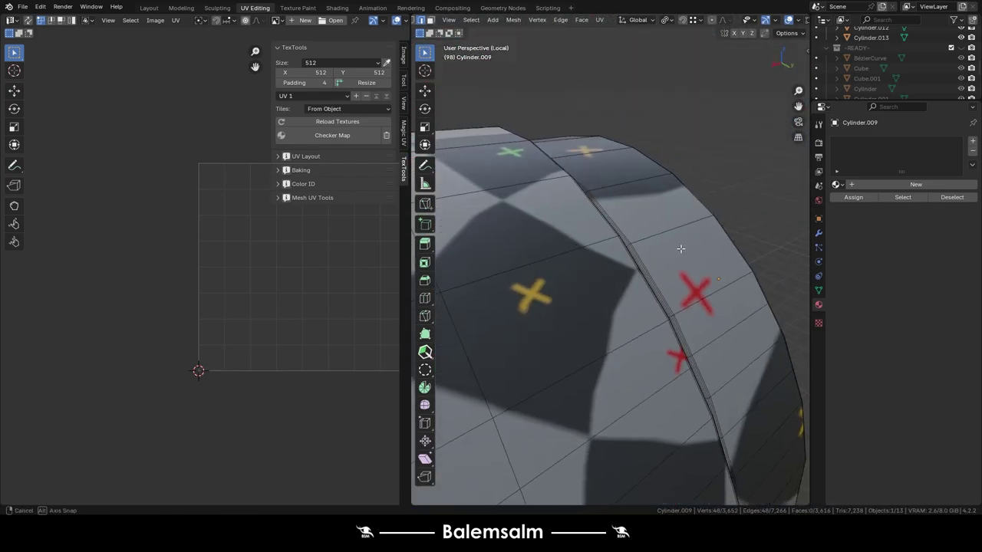
# - Extend the edge path further around the cylinder
pyautogui.press('u')
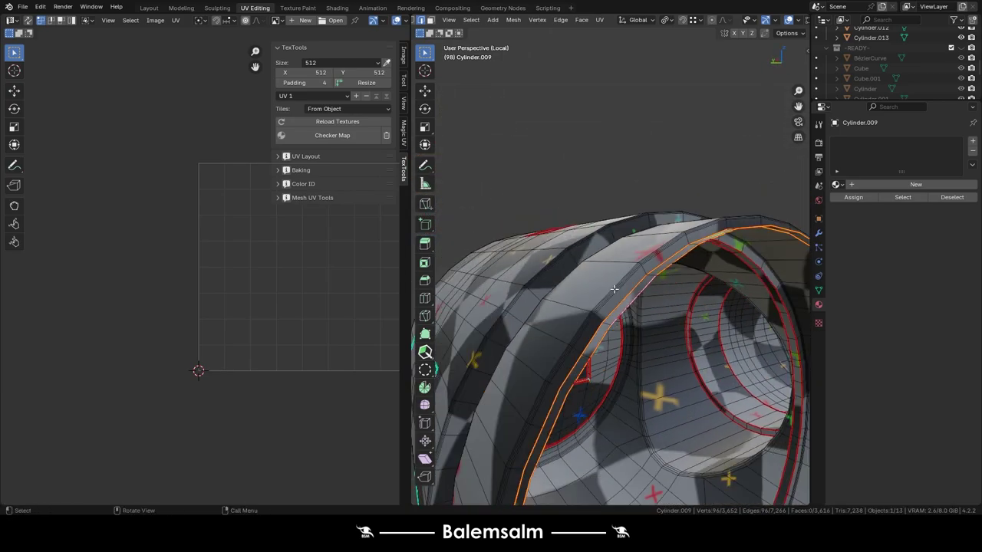
pyautogui.moveTo(648, 312); pyautogui.dragTo(699, 352, button='middle')
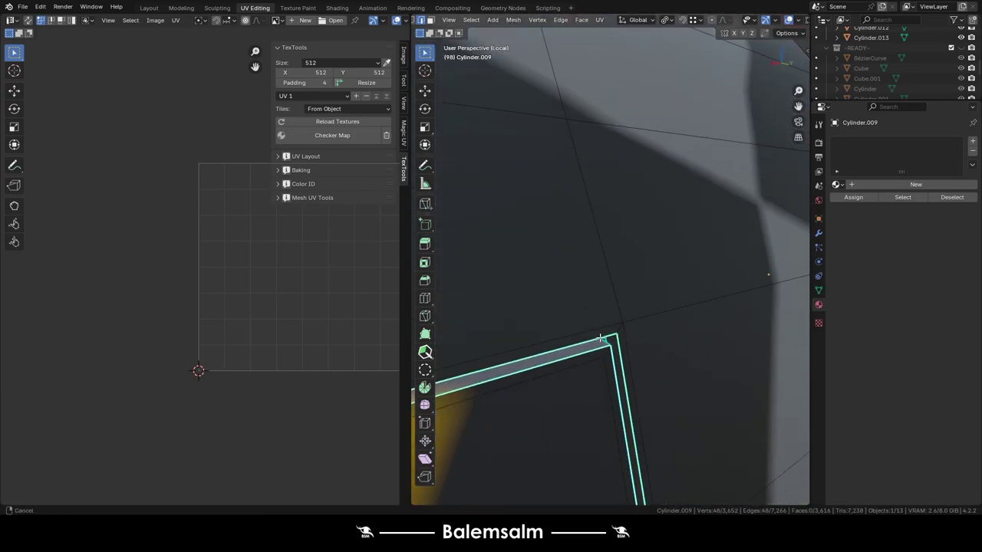
pyautogui.scroll(-3, 574, 324)
pyautogui.scroll(-3, 660, 234)
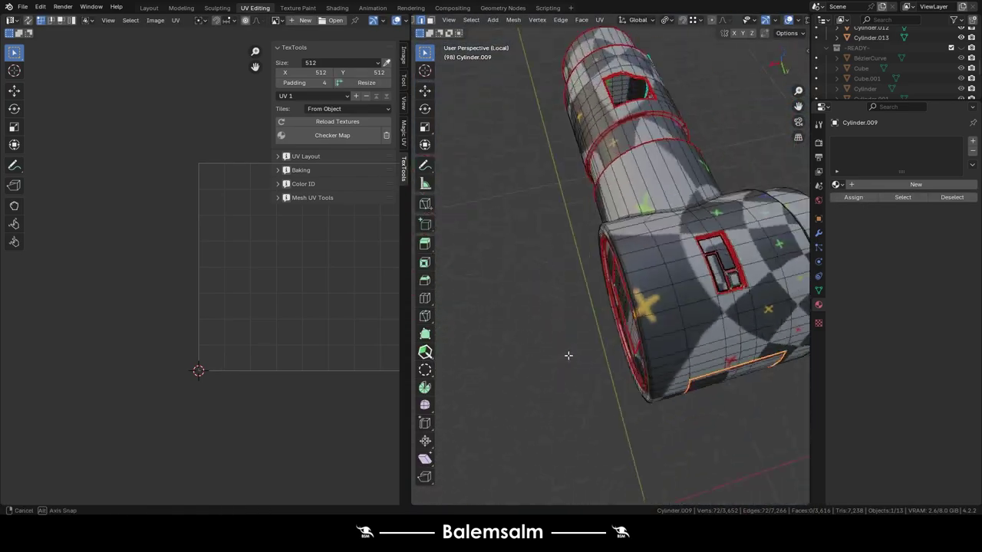
pyautogui.moveTo(632, 272)
pyautogui.mouseDown(button='middle')
pyautogui.moveTo(616, 287)
pyautogui.moveTo(660, 290)
pyautogui.moveTo(636, 296)
pyautogui.moveTo(552, 260)
pyautogui.moveTo(471, 269)
pyautogui.mouseUp(button='middle')
pyautogui.keyDown('ctrl'); pyautogui.click(616, 287); pyautogui.keyUp('ctrl')
pyautogui.keyDown('ctrl'); pyautogui.click(636, 297); pyautogui.keyUp('ctrl')
pyautogui.scroll(5, 572, 307)
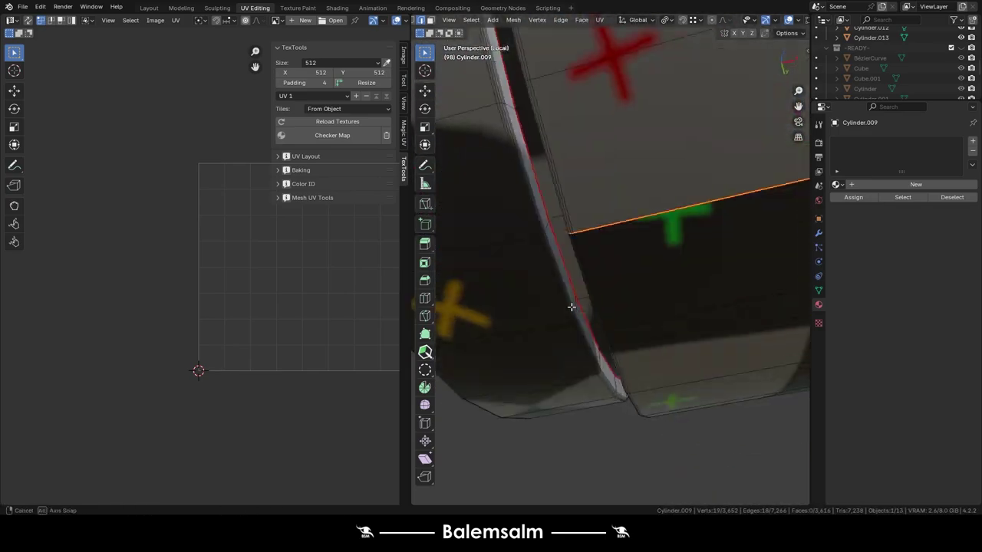
# - Select a new edge run and another edge loop on the cylinder
pyautogui.click(533, 220)
pyautogui.moveTo(533, 221); pyautogui.dragTo(597, 215, button='middle')
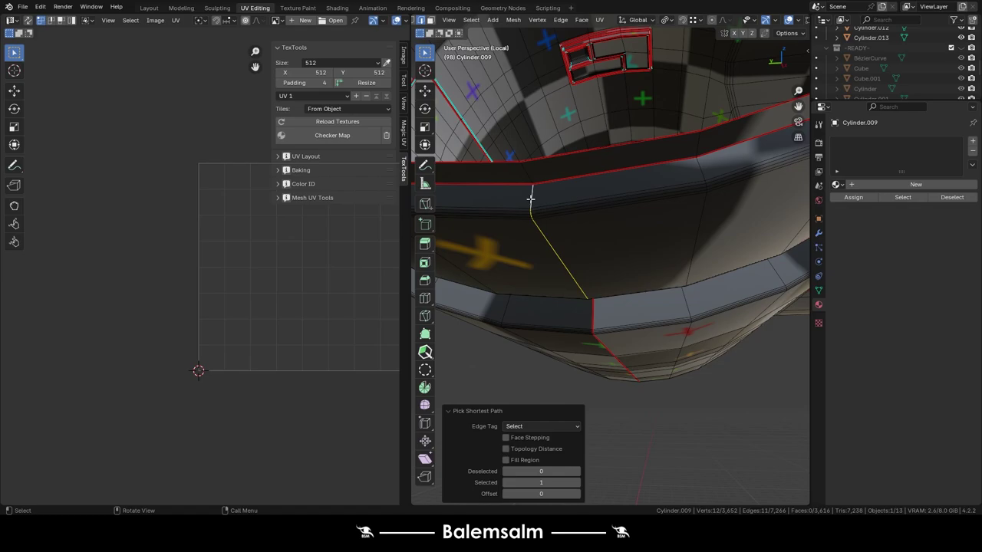
pyautogui.moveTo(530, 199); pyautogui.dragTo(598, 223, button='middle')
pyautogui.scroll(-5, 567, 215)
pyautogui.scroll(5, 599, 222)
pyautogui.scroll(3, 608, 226)
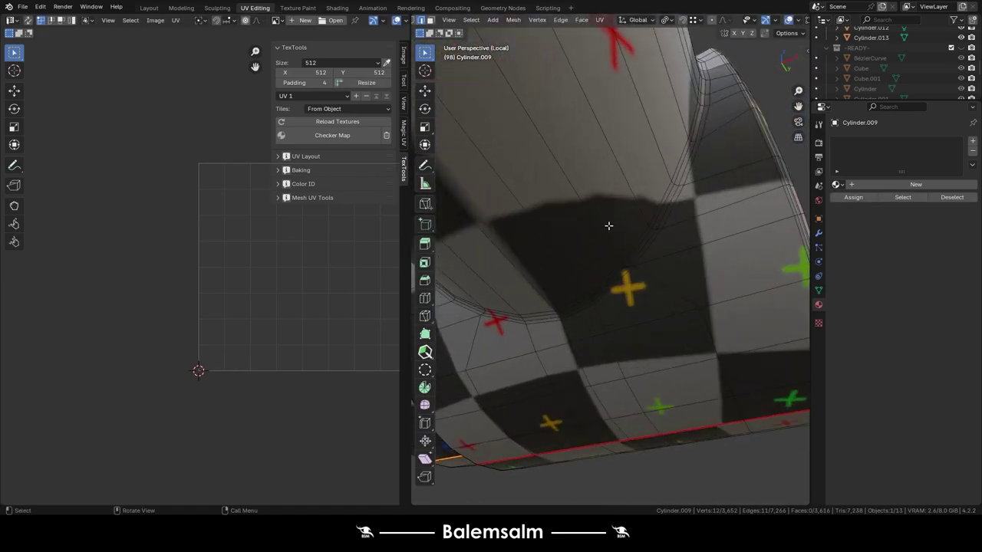
pyautogui.scroll(2, 608, 226)
pyautogui.keyDown('alt'); pyautogui.keyDown('shift'); pyautogui.click(628, 230); pyautogui.keyUp('shift'); pyautogui.keyUp('alt')
pyautogui.scroll(-4, 614, 278)
pyautogui.moveTo(613, 279); pyautogui.dragTo(606, 392, button='middle')
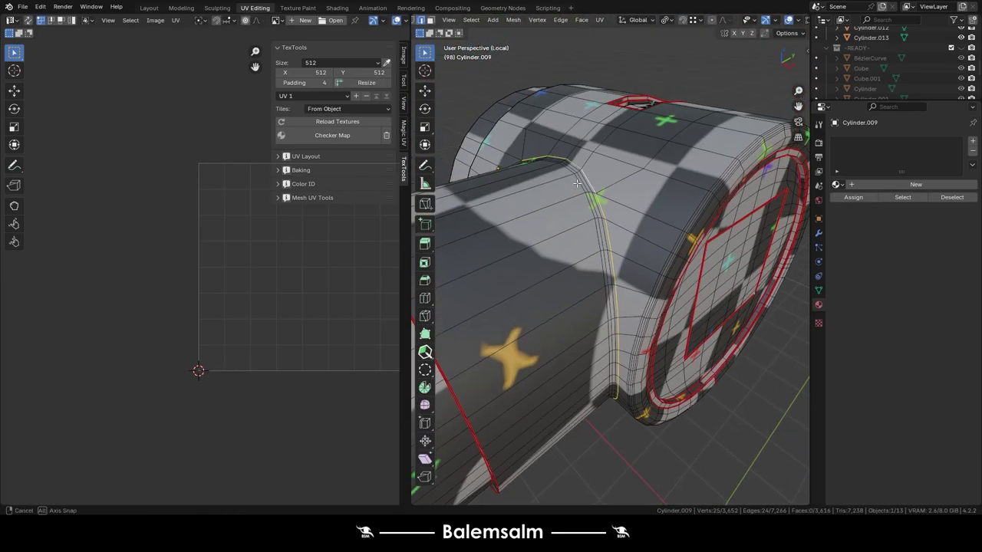
# - Pick a single edge to start a new path, then check the checker pattern in Object Mode
pyautogui.moveTo(577, 183)
pyautogui.mouseDown(button='middle')
pyautogui.moveTo(656, 269)
pyautogui.moveTo(494, 248)
pyautogui.mouseUp(button='middle')
pyautogui.scroll(-3, 613, 230)
pyautogui.click(656, 268)
pyautogui.scroll(-3, 493, 247)
pyautogui.scroll(3, 558, 268)
pyautogui.press('Tab')
pyautogui.moveTo(559, 269)
pyautogui.mouseDown(button='middle')
pyautogui.moveTo(626, 314)
pyautogui.moveTo(551, 184)
pyautogui.moveTo(593, 362)
pyautogui.mouseUp(button='middle')
pyautogui.scroll(3, 552, 184)
# - Select the seam-bounded elbow piece and unwrap and pack its UVs
pyautogui.keyDown('alt'); pyautogui.click(593, 362); pyautogui.keyUp('alt')
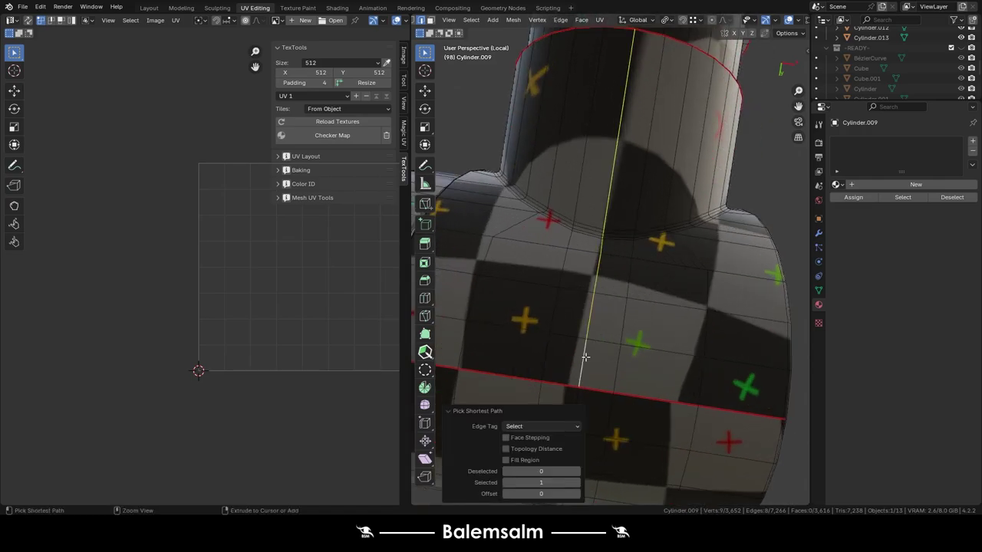
pyautogui.hotkey('ctrl', 'l')
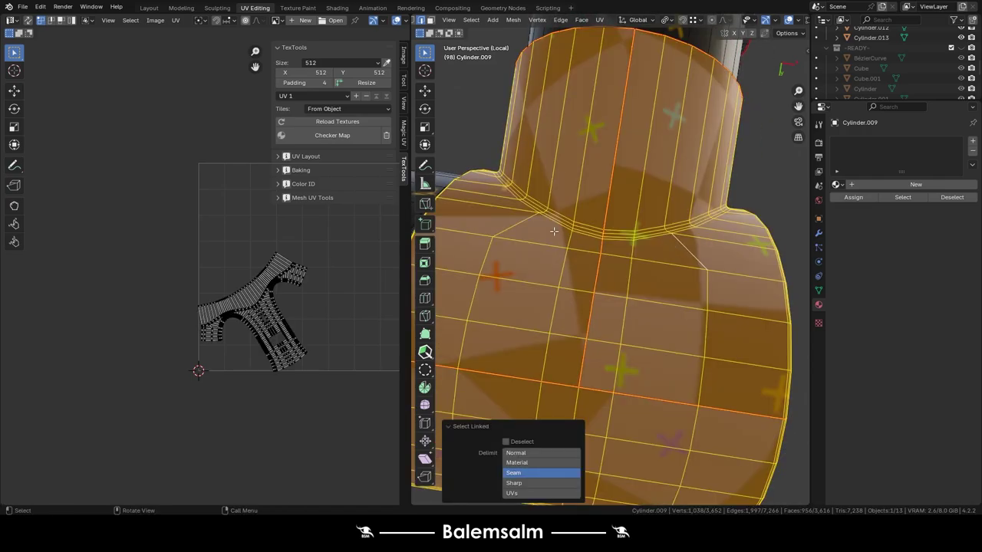
pyautogui.click(273, 293)
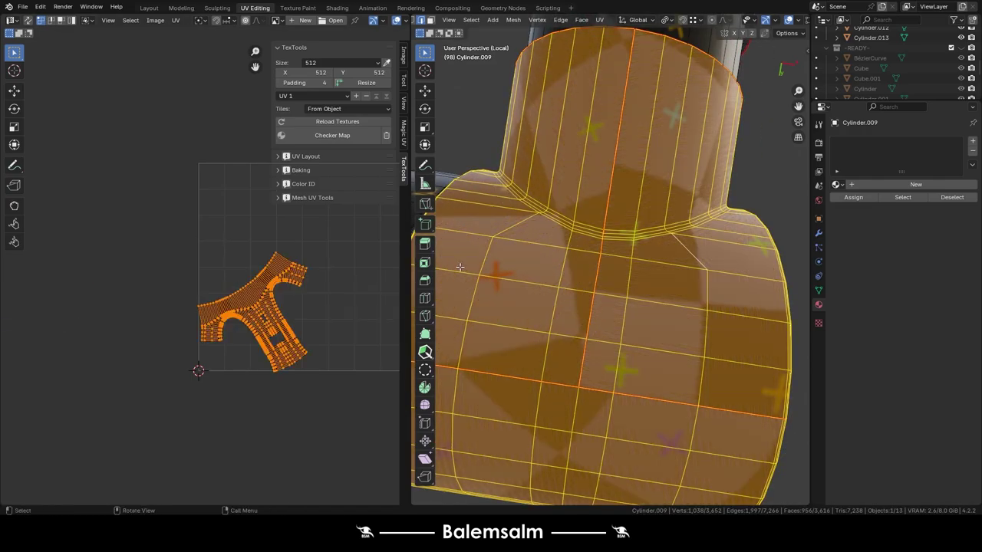
pyautogui.moveTo(537, 245)
pyautogui.mouseDown(button='middle')
pyautogui.moveTo(551, 178)
pyautogui.moveTo(644, 361)
pyautogui.mouseUp(button='middle')
pyautogui.press('Tab')
pyautogui.press('Tab')
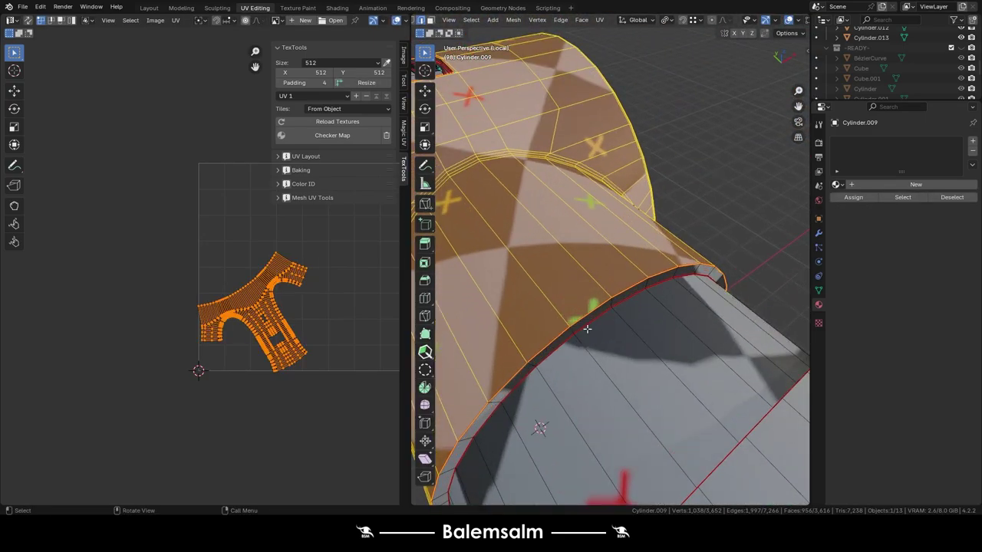
# - Select the adjoining seam-bounded section and the parts at the arm's end, then hide them
pyautogui.click(644, 360)
pyautogui.scroll(-3, 644, 360)
pyautogui.hotkey('ctrl', 'l')
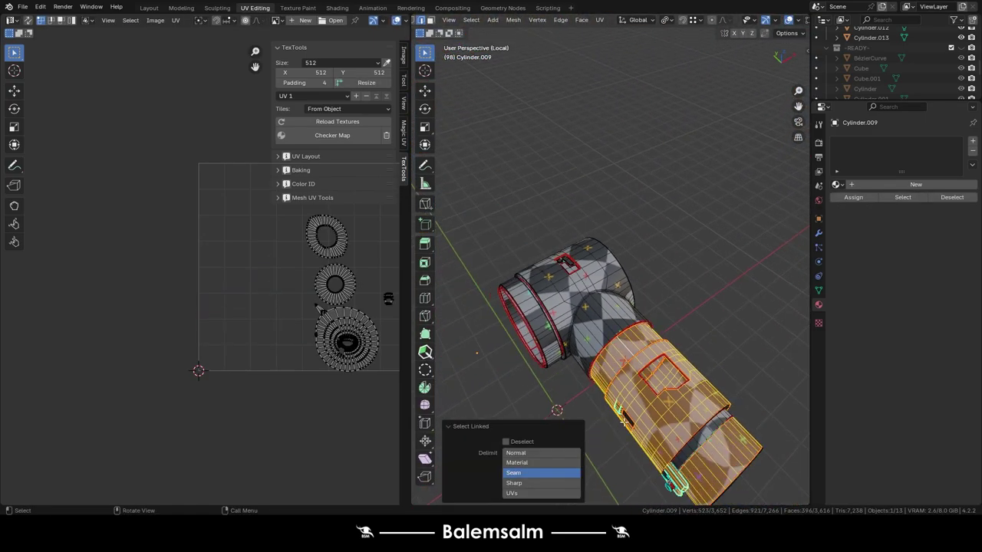
pyautogui.moveTo(648, 429); pyautogui.dragTo(649, 292, button='middle')
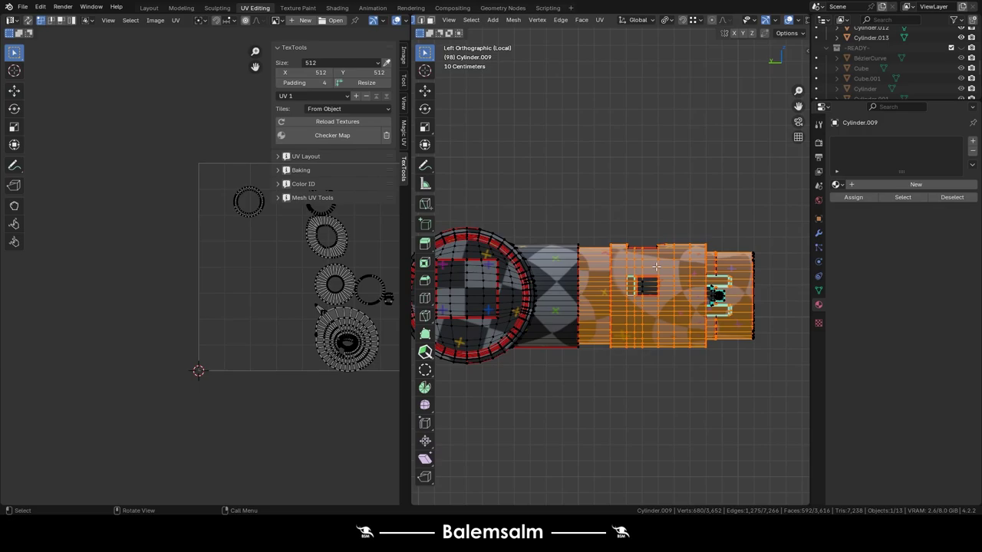
pyautogui.keyDown('alt'); pyautogui.keyDown('shift'); pyautogui.click(722, 228); pyautogui.keyUp('shift'); pyautogui.keyUp('alt')
pyautogui.moveTo(779, 206); pyautogui.dragTo(566, 486)
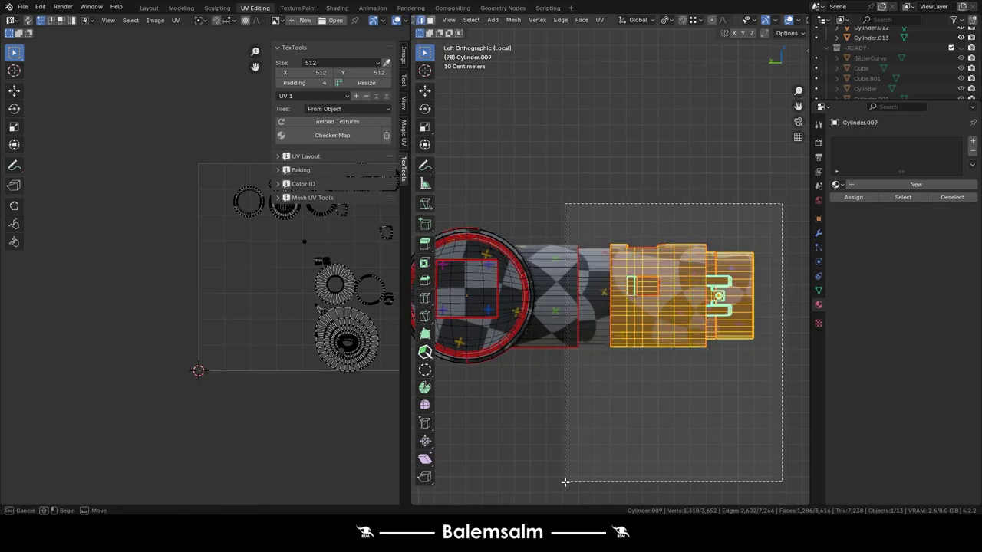
pyautogui.moveTo(793, 486); pyautogui.dragTo(591, 202)
pyautogui.press('h')
# - Select the outer cylinder shell, reveal hidden geometry, repack all UV islands and check the checker texture
pyautogui.moveTo(601, 257)
pyautogui.mouseDown(button='middle')
pyautogui.moveTo(541, 78)
pyautogui.moveTo(598, 230)
pyautogui.moveTo(639, 284)
pyautogui.moveTo(663, 227)
pyautogui.moveTo(642, 293)
pyautogui.moveTo(553, 228)
pyautogui.moveTo(530, 258)
pyautogui.mouseUp(button='middle')
pyautogui.press('l')
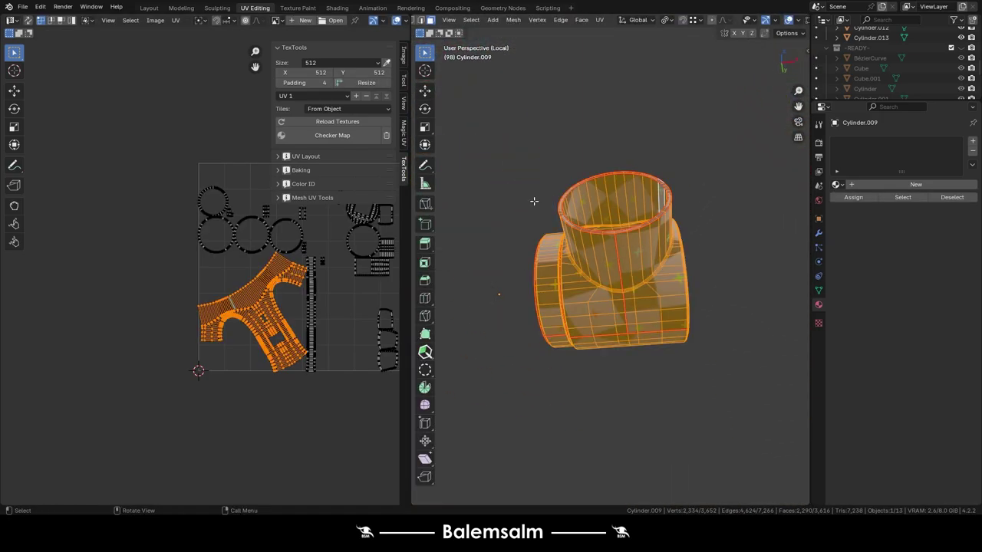
pyautogui.hotkey('alt', 'h')
pyautogui.press('a')
pyautogui.click(176, 318)
pyautogui.press('Tab')
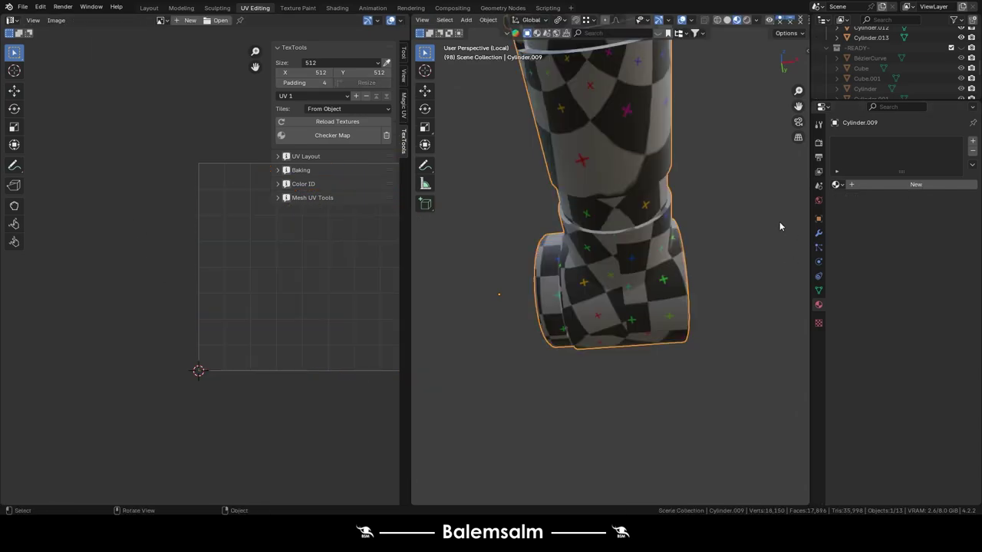
pyautogui.moveTo(779, 220)
pyautogui.mouseDown(button='middle')
pyautogui.moveTo(591, 324)
pyautogui.moveTo(614, 297)
pyautogui.mouseUp(button='middle')
pyautogui.press('Tab')
# - Pick an edge path around the square hole and select the whole mesh to view all UVs
pyautogui.click(575, 263)
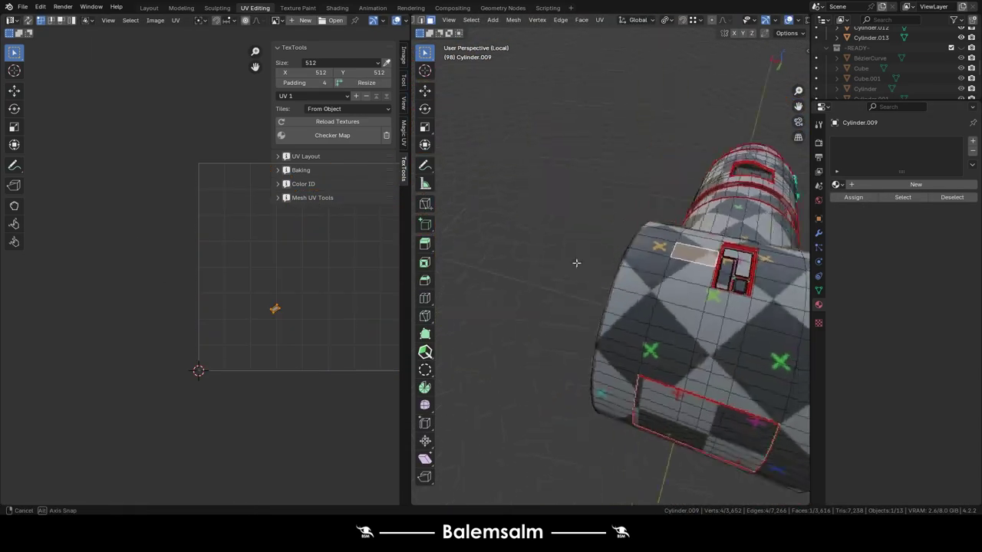
pyautogui.moveTo(575, 263)
pyautogui.mouseDown(button='middle')
pyautogui.moveTo(616, 296)
pyautogui.moveTo(665, 255)
pyautogui.moveTo(594, 259)
pyautogui.moveTo(570, 278)
pyautogui.mouseUp(button='middle')
pyautogui.moveTo(593, 120)
pyautogui.mouseDown(button='middle')
pyautogui.moveTo(579, 314)
pyautogui.moveTo(619, 276)
pyautogui.mouseUp(button='middle')
pyautogui.keyDown('ctrl'); pyautogui.click(579, 313); pyautogui.keyUp('ctrl')
pyautogui.scroll(-5, 579, 314)
pyautogui.scroll(3, 620, 276)
pyautogui.press('a')
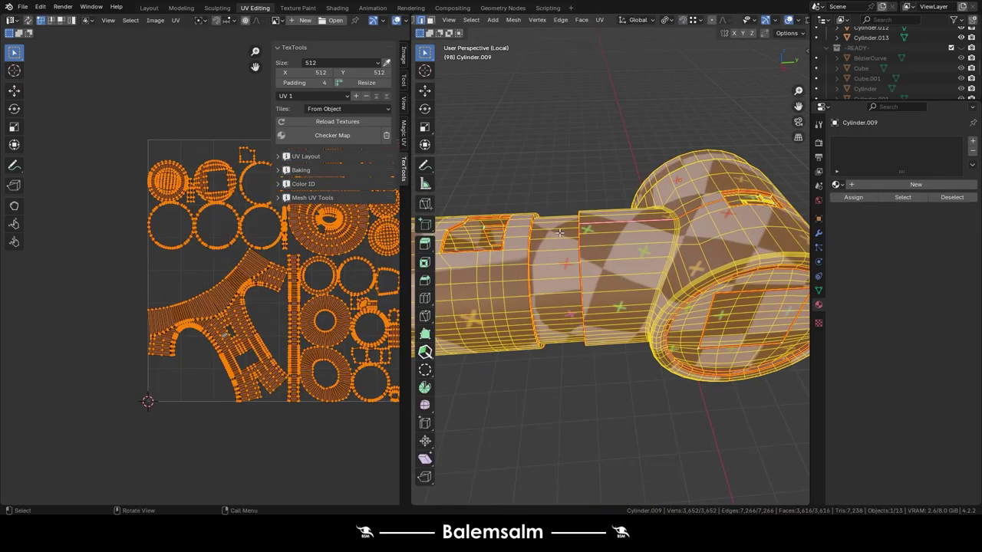
pyautogui.moveTo(562, 239); pyautogui.dragTo(700, 302, button='middle')
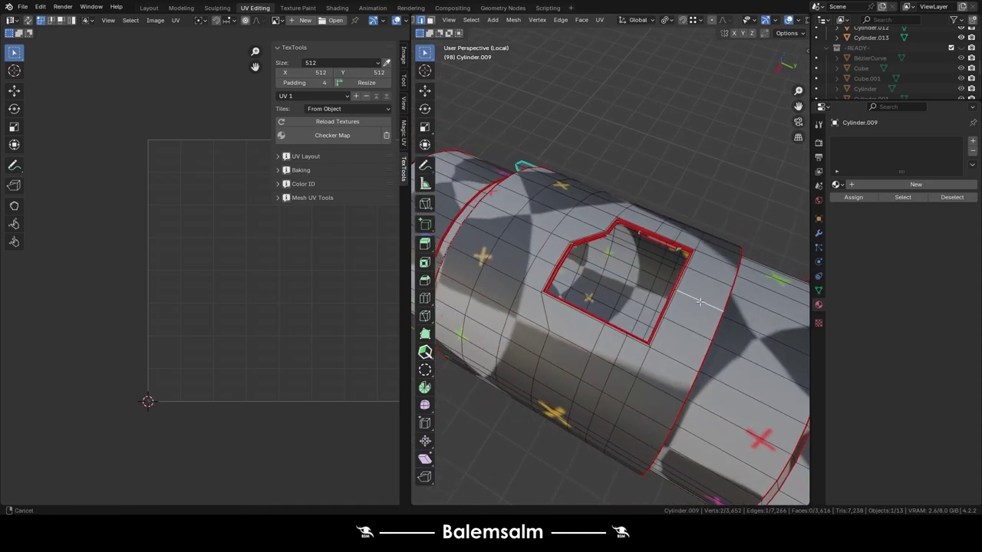
# - Extend the edge path around the square window, select a path up the tall cylinder, and inspect the clamp
pyautogui.keyDown('ctrl'); pyautogui.click(516, 211); pyautogui.keyUp('ctrl')
pyautogui.scroll(4, 533, 188)
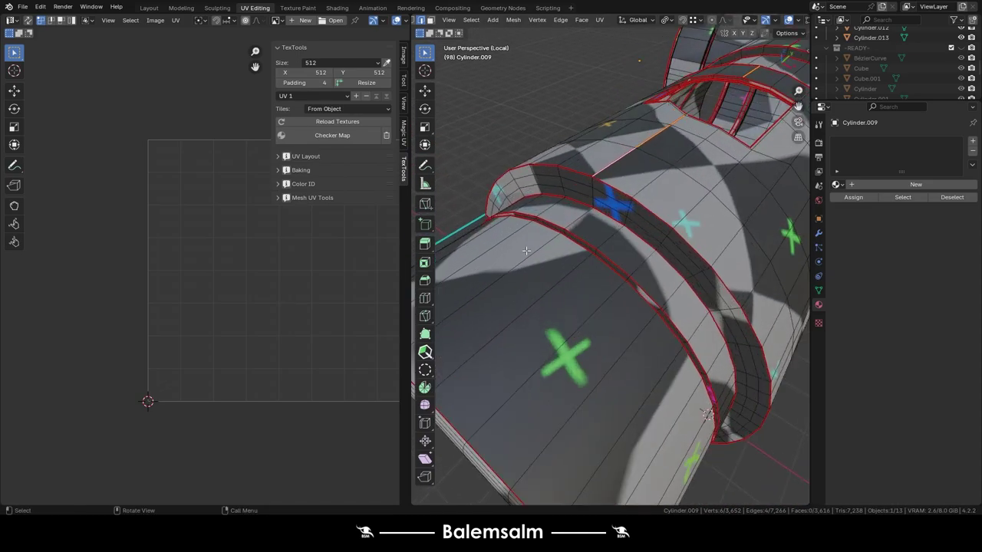
pyautogui.moveTo(526, 250); pyautogui.dragTo(602, 219, button='middle')
pyautogui.moveTo(602, 265); pyautogui.dragTo(595, 220, button='middle')
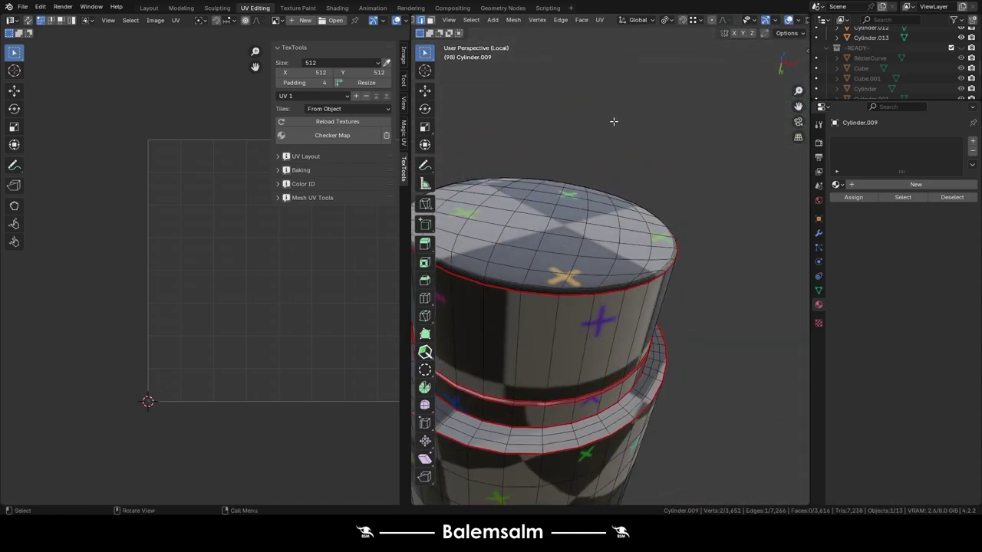
pyautogui.keyDown('ctrl'); pyautogui.click(549, 378); pyautogui.keyUp('ctrl')
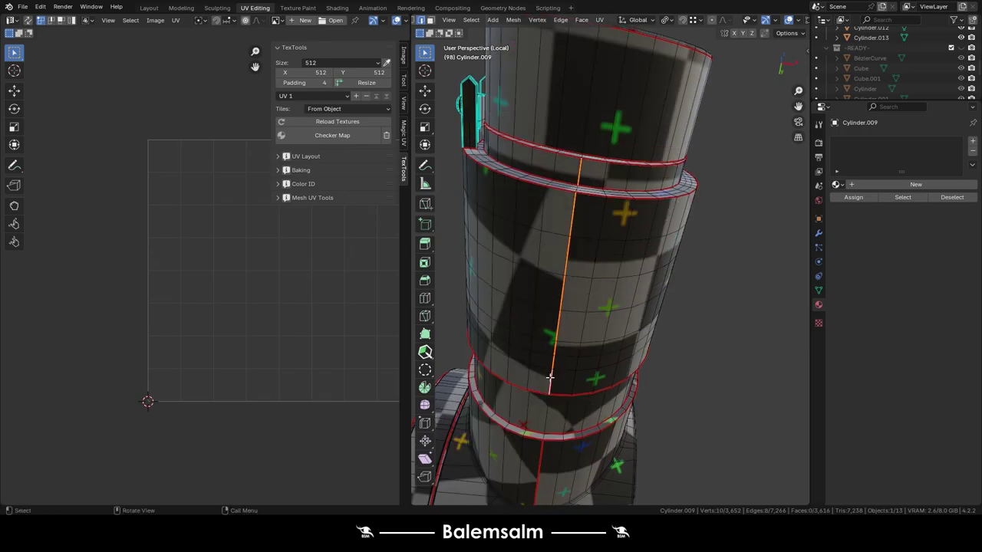
pyautogui.moveTo(549, 378)
pyautogui.mouseDown(button='middle')
pyautogui.moveTo(603, 101)
pyautogui.moveTo(564, 242)
pyautogui.mouseUp(button='middle')
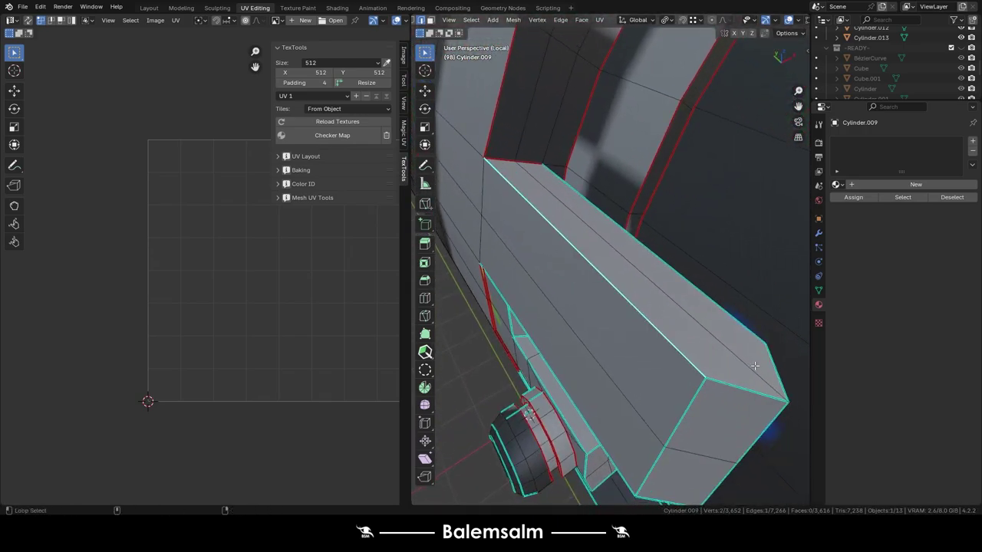
pyautogui.moveTo(438, 63)
pyautogui.mouseDown(button='middle')
pyautogui.moveTo(587, 140)
pyautogui.moveTo(592, 265)
pyautogui.mouseUp(button='middle')
pyautogui.moveTo(581, 266); pyautogui.dragTo(599, 300, button='middle')
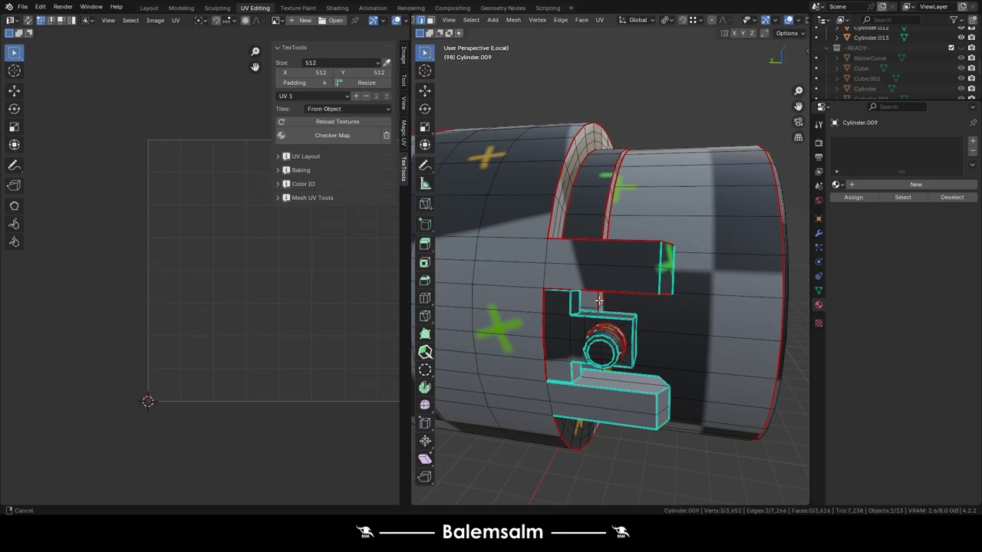
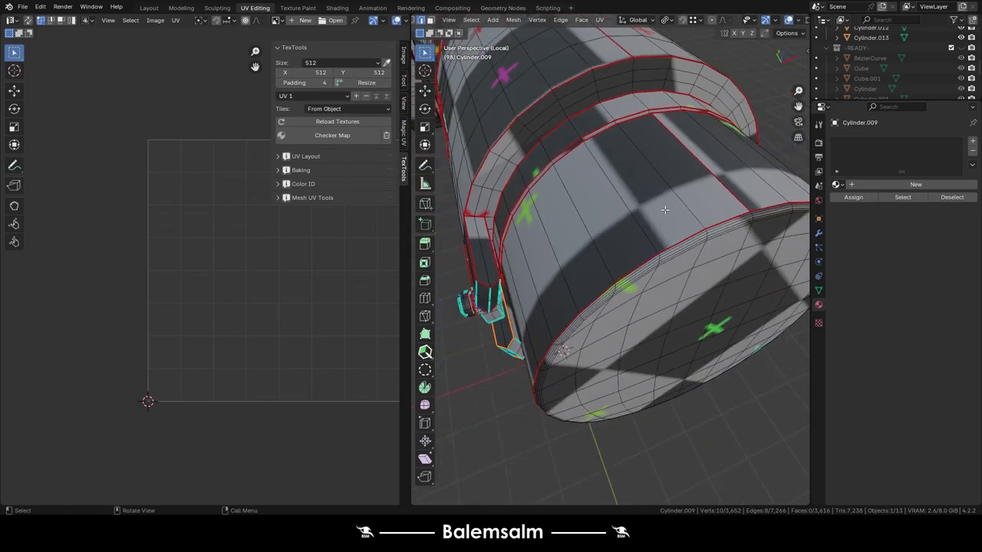
# - Shortest-path select the first edge run around the Cylinder.009 housing
pyautogui.moveTo(662, 309); pyautogui.dragTo(627, 260, button='middle')
pyautogui.press('KP_Decimal')
pyautogui.moveTo(538, 132); pyautogui.dragTo(522, 356, button='middle')
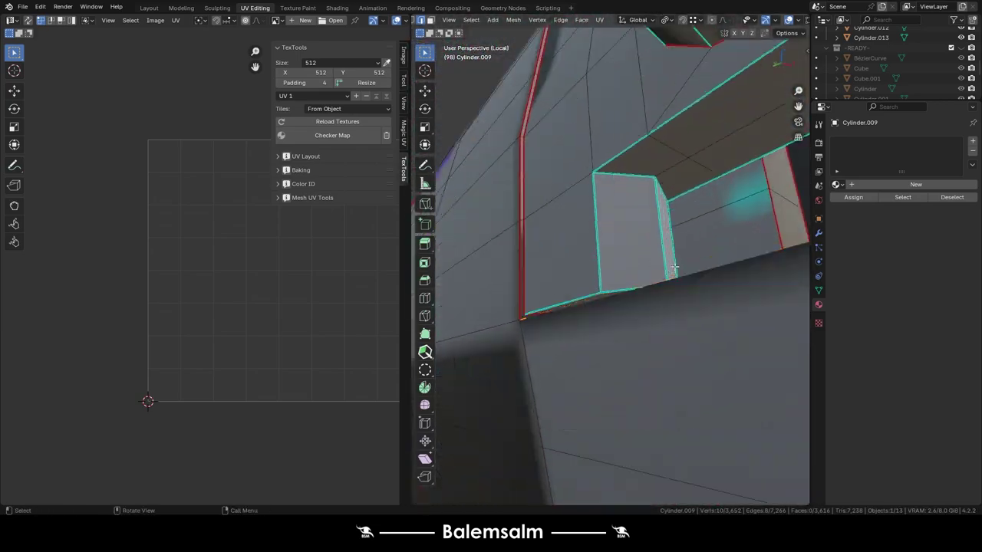
pyautogui.moveTo(548, 227); pyautogui.dragTo(568, 285, button='middle')
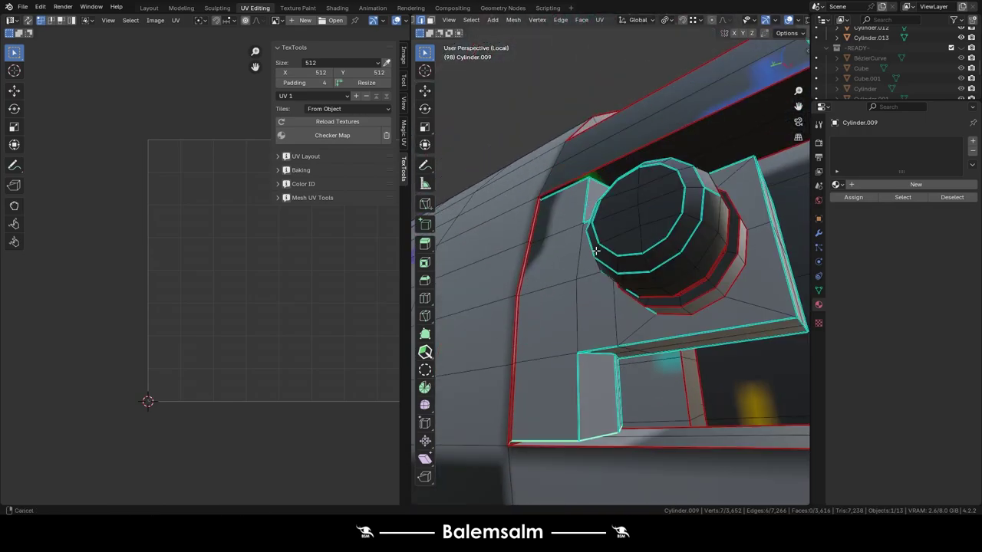
pyautogui.moveTo(595, 250); pyautogui.dragTo(557, 259, button='middle')
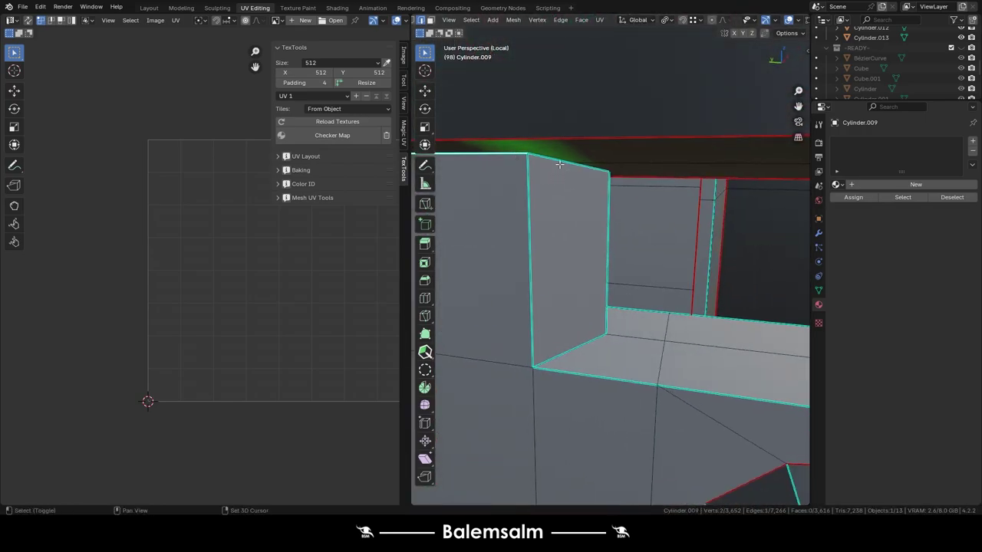
pyautogui.moveTo(559, 165); pyautogui.dragTo(474, 162, button='middle')
pyautogui.keyDown('ctrl'); pyautogui.click(652, 191); pyautogui.keyUp('ctrl')
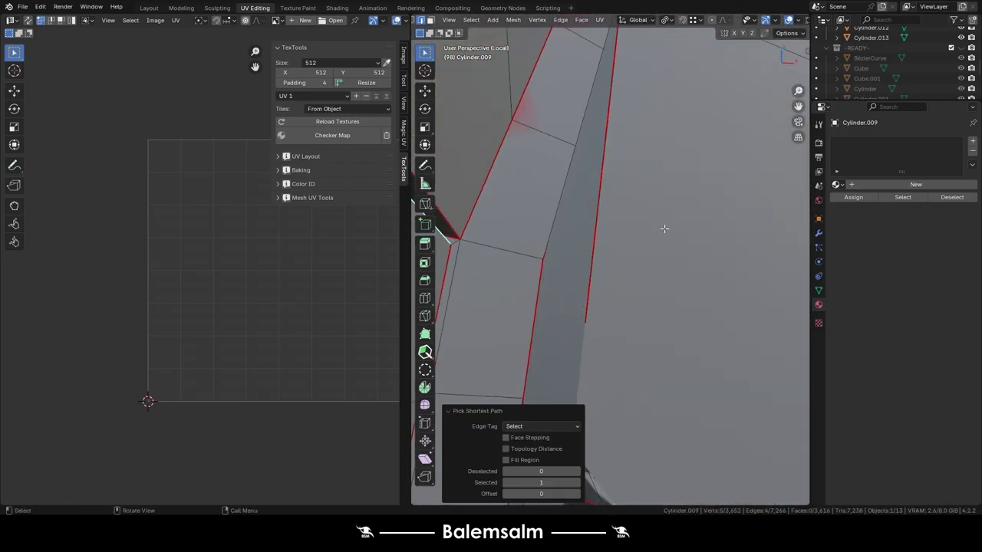
pyautogui.moveTo(664, 225)
pyautogui.mouseDown(button='middle')
pyautogui.moveTo(494, 273)
pyautogui.moveTo(550, 322)
pyautogui.moveTo(464, 321)
pyautogui.mouseUp(button='middle')
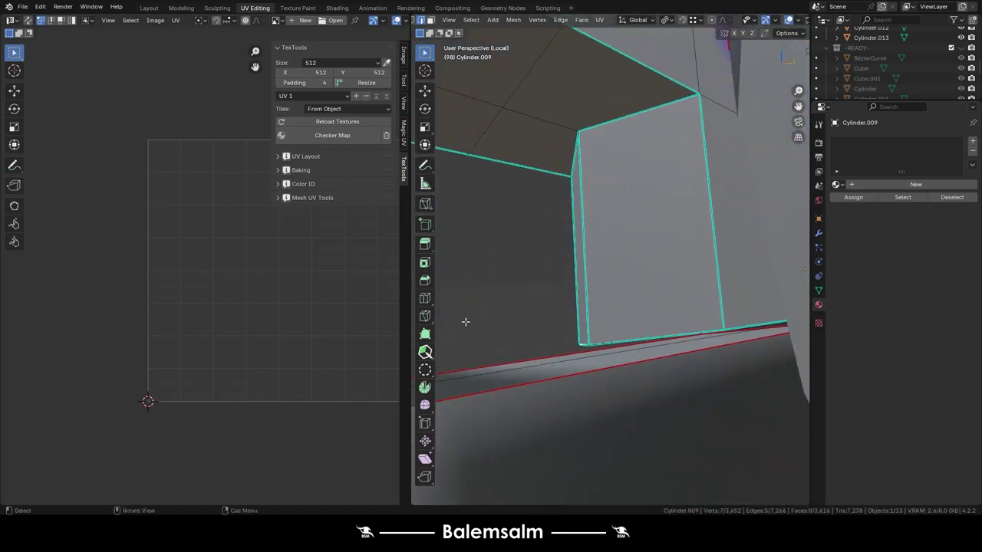
pyautogui.moveTo(627, 286); pyautogui.dragTo(509, 299, button='middle')
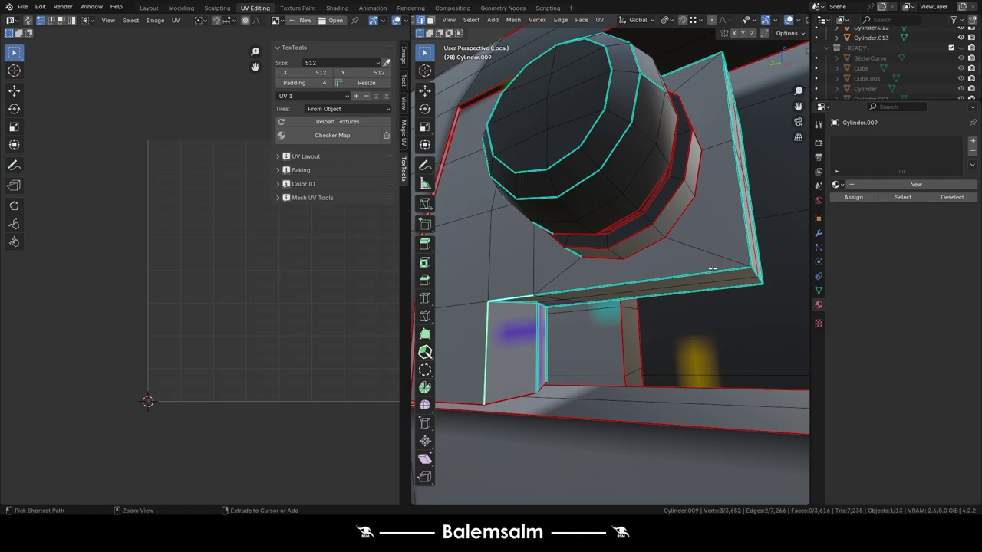
# - Add further edge runs around the housing's bolt and bracket pieces
pyautogui.keyDown('ctrl'); pyautogui.click(712, 268); pyautogui.keyUp('ctrl')
pyautogui.moveTo(712, 269)
pyautogui.mouseDown(button='middle')
pyautogui.moveTo(651, 317)
pyautogui.moveTo(548, 248)
pyautogui.moveTo(540, 254)
pyautogui.moveTo(591, 139)
pyautogui.mouseUp(button='middle')
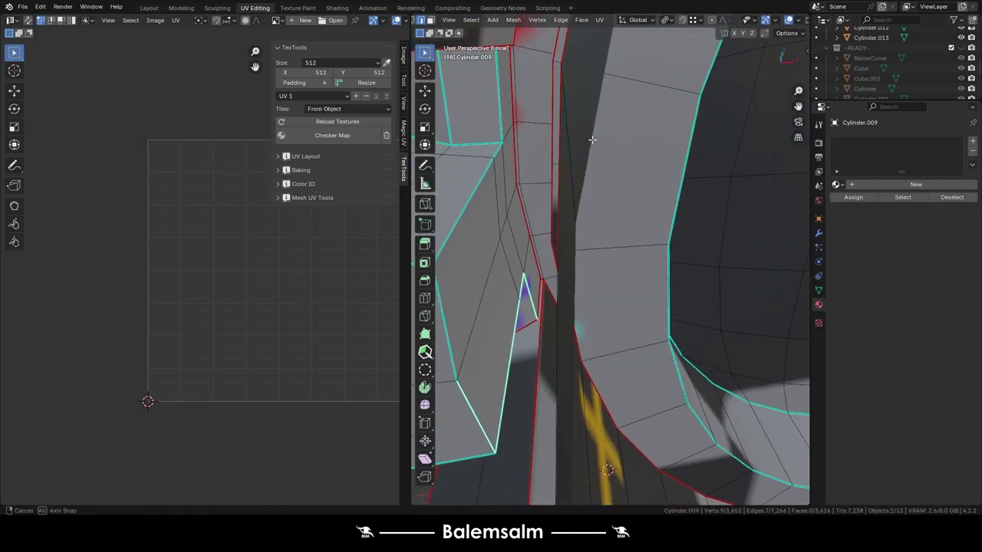
pyautogui.keyDown('ctrl'); pyautogui.click(502, 132); pyautogui.keyUp('ctrl')
pyautogui.moveTo(502, 132)
pyautogui.mouseDown(button='middle')
pyautogui.moveTo(532, 149)
pyautogui.moveTo(617, 160)
pyautogui.mouseUp(button='middle')
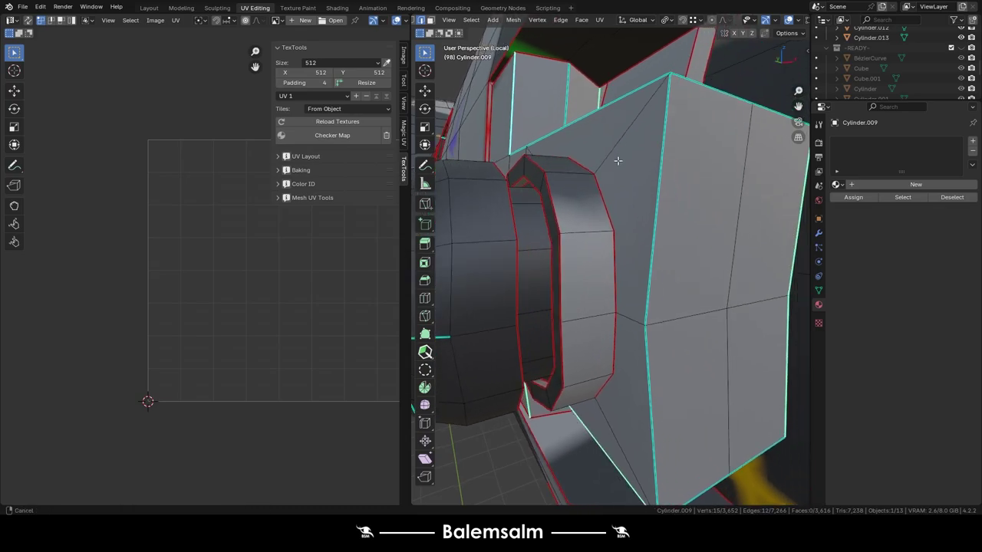
pyautogui.moveTo(655, 202); pyautogui.dragTo(578, 287, button='middle')
# - Select all, Unwrap Cylinder.009 along its seams, and check the checker map in Object Mode
pyautogui.press('Tab')
pyautogui.press('Tab')
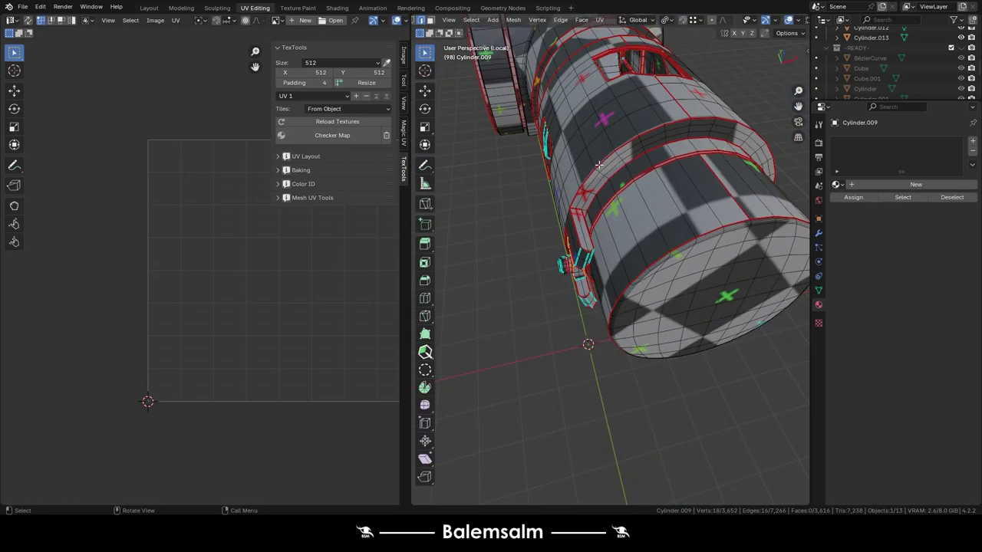
pyautogui.press('a')
pyautogui.press('u')
pyautogui.click(280, 244)
pyautogui.press('Tab')
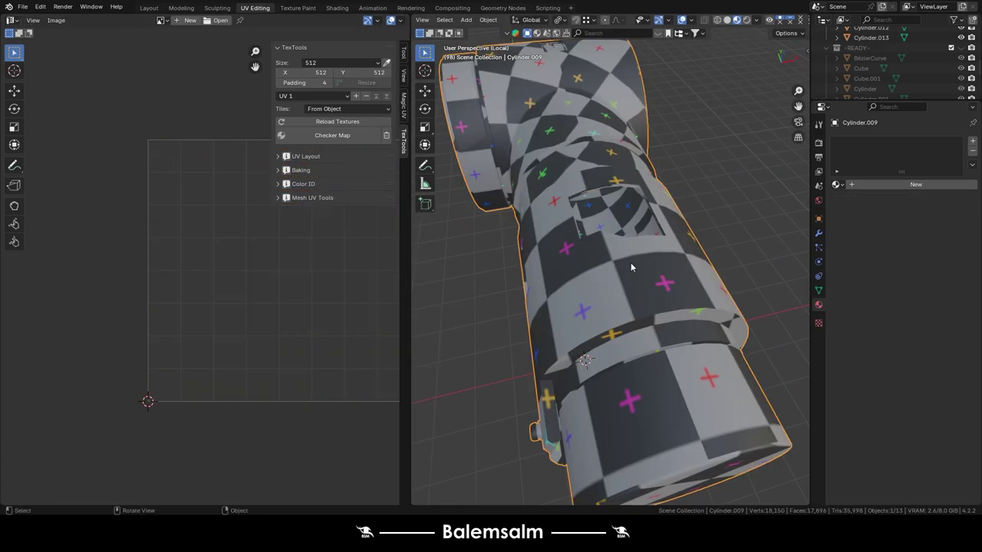
pyautogui.press('Tab')
# - Select the linked part on the cylinder ring, try Rectify, then undo it
pyautogui.scroll(5, 705, 220)
pyautogui.click(705, 220)
pyautogui.moveTo(705, 220); pyautogui.dragTo(675, 253, button='middle')
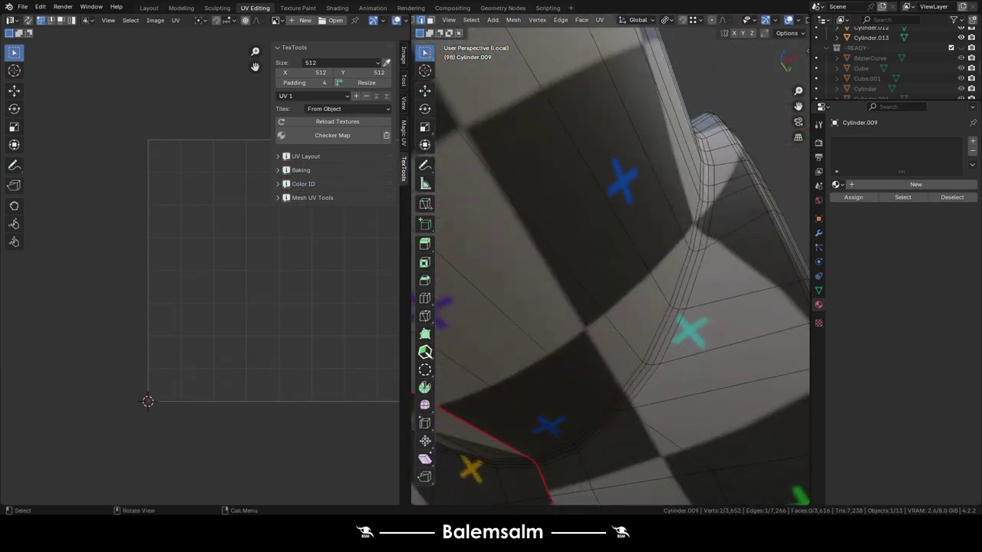
pyautogui.moveTo(512, 342); pyautogui.dragTo(725, 279, button='middle')
pyautogui.scroll(3, 540, 189)
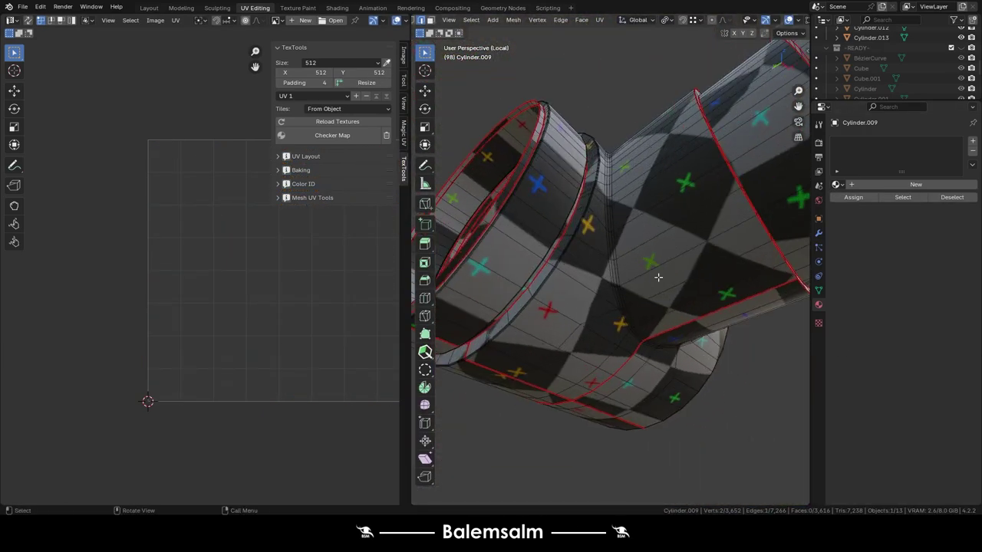
pyautogui.hotkey('ctrl', 'l')
pyautogui.click(158, 224)
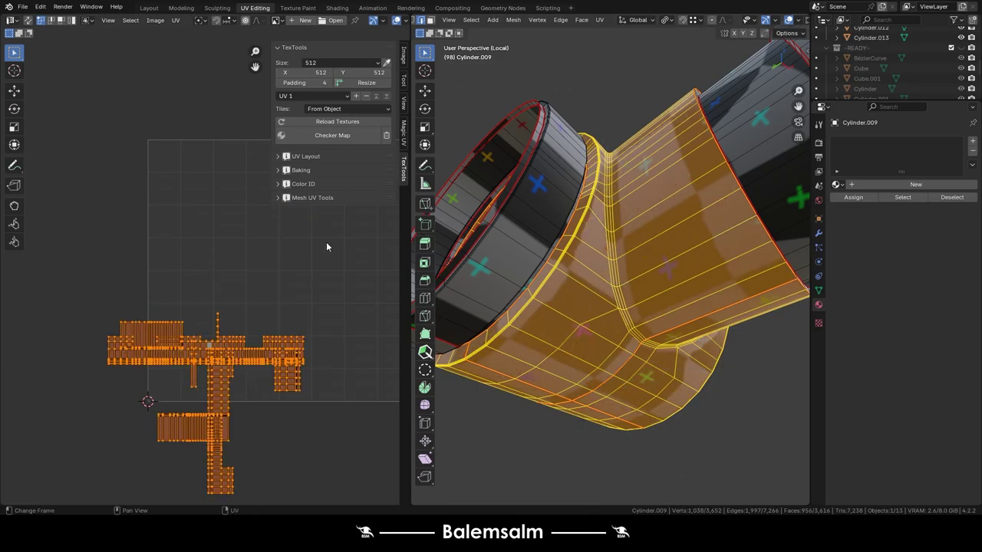
pyautogui.hotkey('ctrl', 'z')
# - Pick an edge and an edge loop on the checkered housing surface
pyautogui.moveTo(679, 204)
pyautogui.mouseDown(button='middle')
pyautogui.moveTo(530, 373)
pyautogui.moveTo(583, 330)
pyautogui.mouseUp(button='middle')
pyautogui.scroll(6, 613, 307)
pyautogui.click(639, 282)
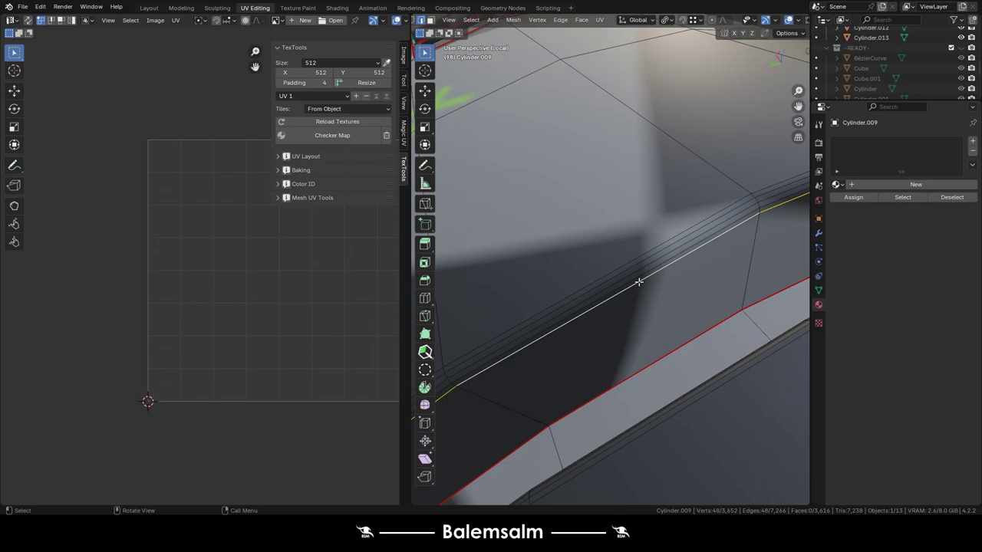
pyautogui.scroll(-6, 629, 241)
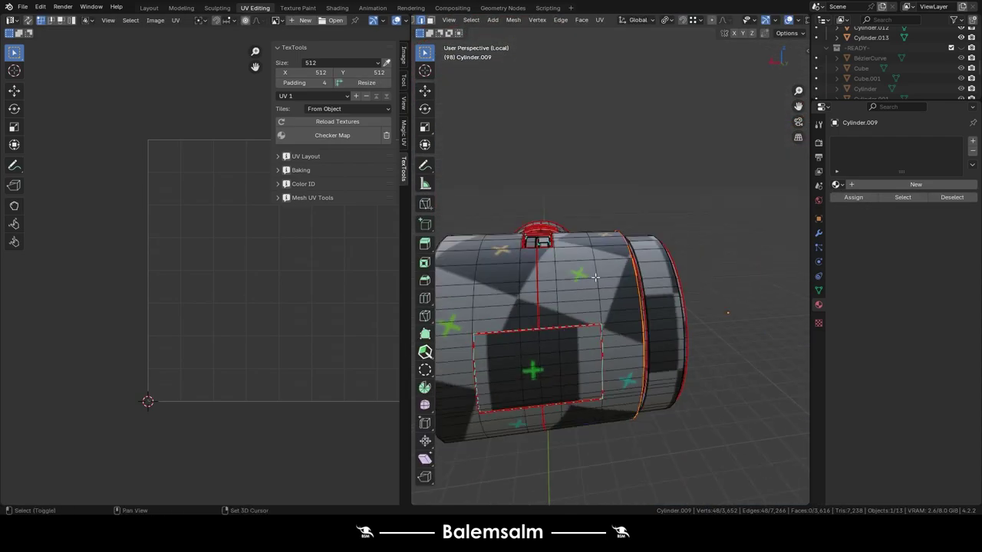
pyautogui.moveTo(646, 248)
pyautogui.mouseDown(button='middle')
pyautogui.moveTo(602, 276)
pyautogui.moveTo(520, 269)
pyautogui.mouseUp(button='middle')
pyautogui.keyDown('alt'); pyautogui.click(520, 270); pyautogui.keyUp('alt')
pyautogui.moveTo(606, 80)
pyautogui.mouseDown(button='middle')
pyautogui.moveTo(714, 281)
pyautogui.moveTo(575, 271)
pyautogui.mouseUp(button='middle')
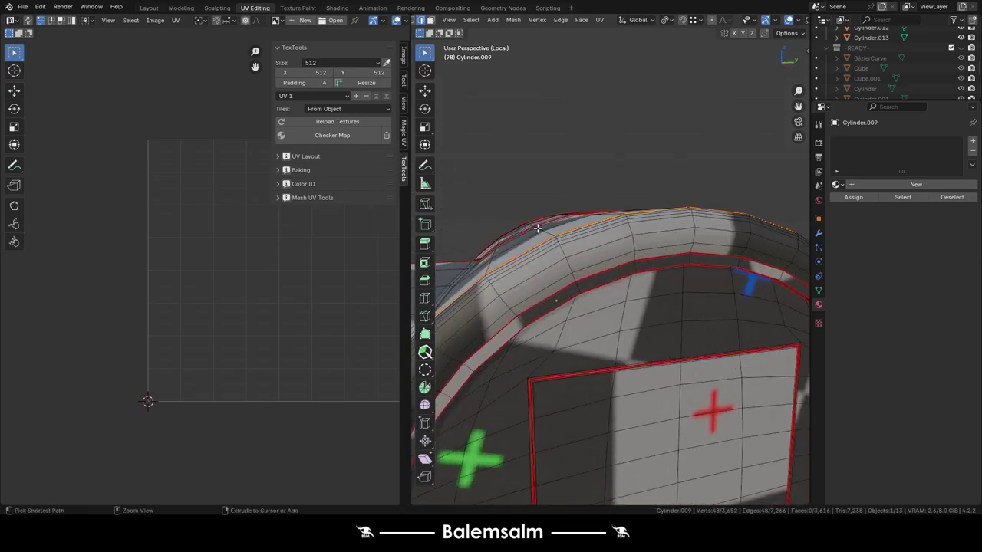
pyautogui.scroll(-3, 574, 265)
pyautogui.scroll(-3, 571, 257)
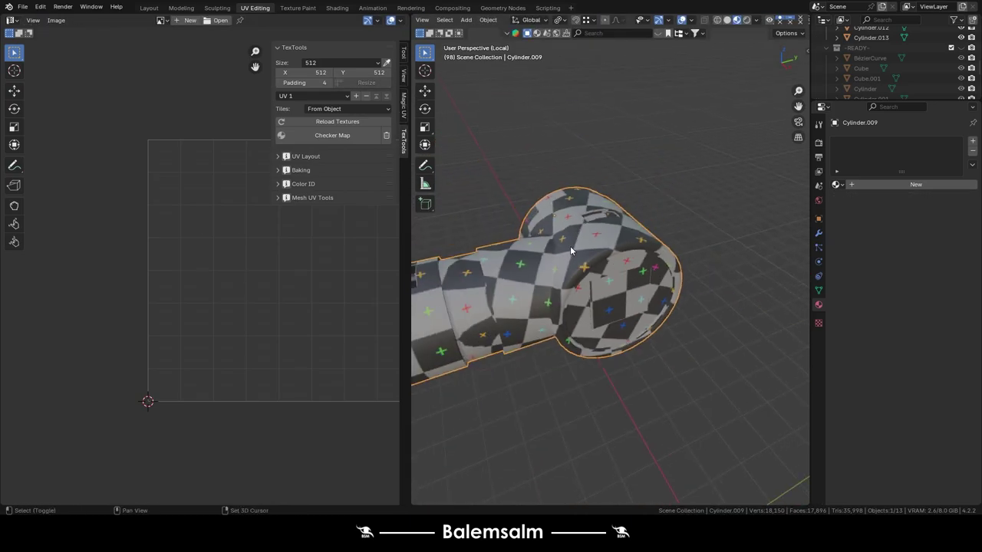
pyautogui.scroll(3, 647, 307)
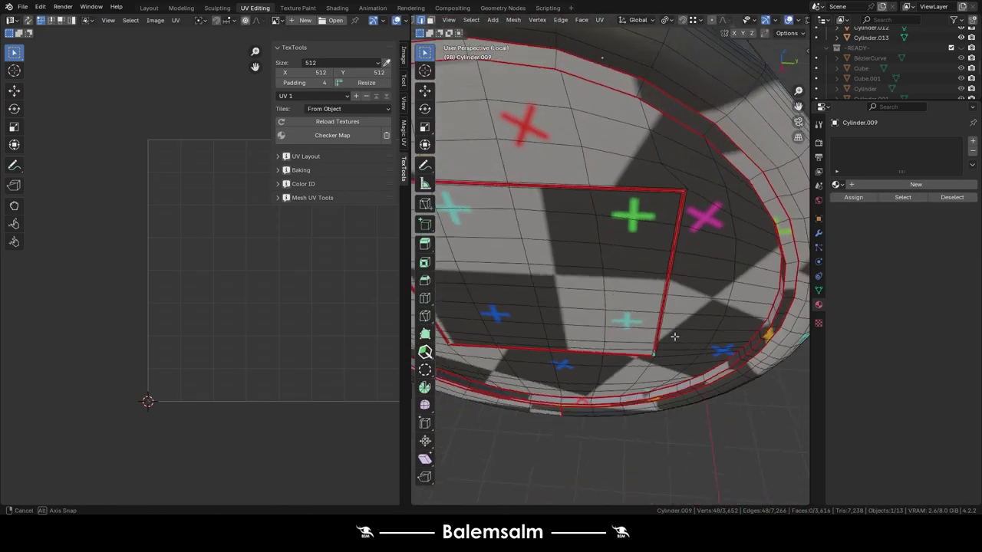
pyautogui.moveTo(647, 307); pyautogui.dragTo(596, 295, button='middle')
# - Select the linked housing region, hide and reveal it, then invert the selection
pyautogui.hotkey('ctrl', 'l')
pyautogui.press('h')
pyautogui.moveTo(543, 279)
pyautogui.mouseDown(button='middle')
pyautogui.moveTo(565, 276)
pyautogui.moveTo(549, 170)
pyautogui.moveTo(529, 146)
pyautogui.mouseUp(button='middle')
pyautogui.hotkey('alt', 'h')
pyautogui.scroll(5, 679, 303)
pyautogui.scroll(-3, 614, 268)
pyautogui.click(469, 20)
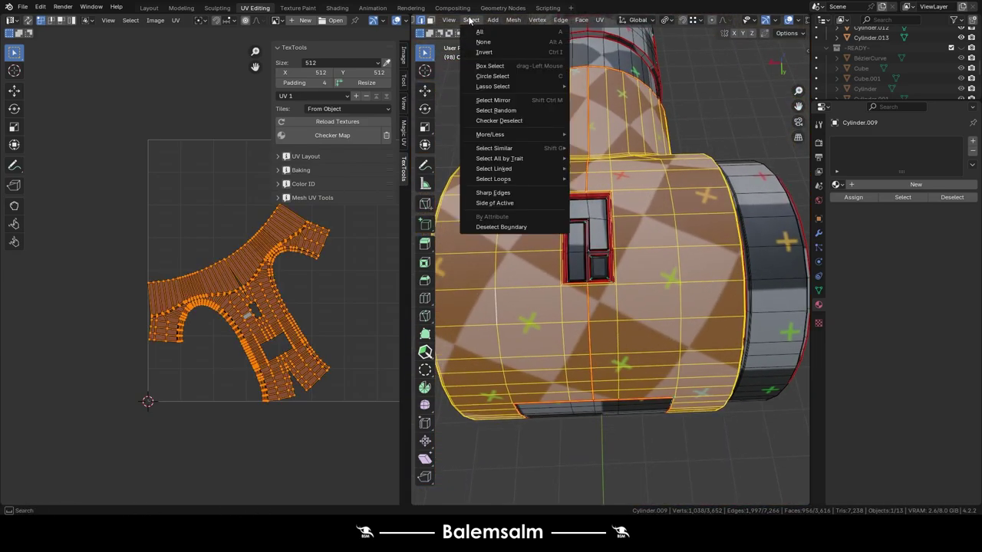
pyautogui.moveTo(491, 134)
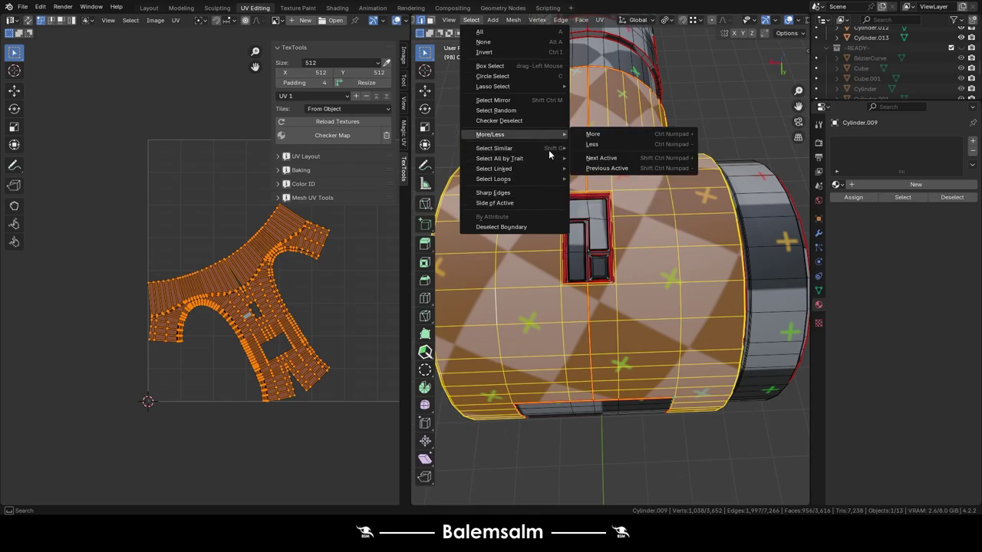
pyautogui.click(506, 55)
# - Hide everything except the cylindrical section and clear the selection
pyautogui.press('h')
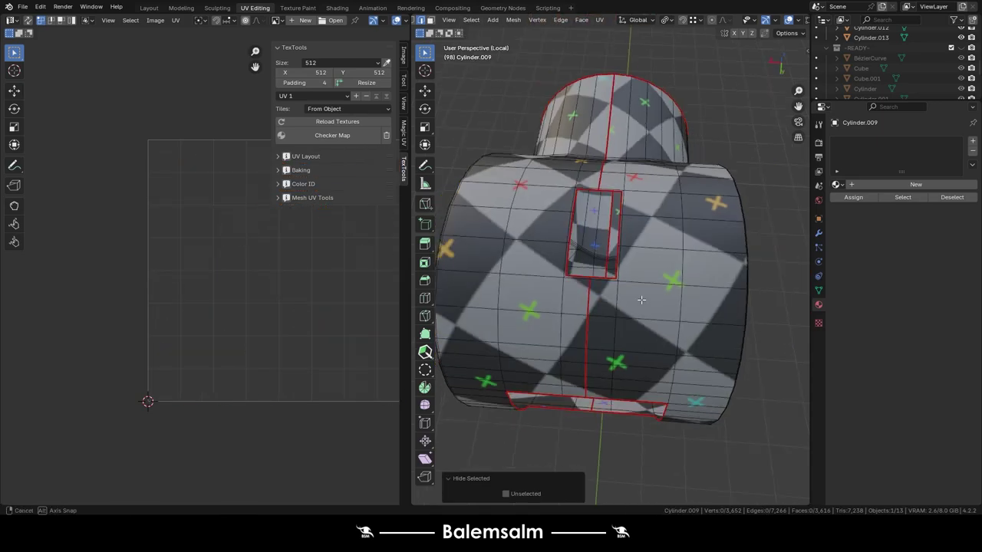
pyautogui.moveTo(537, 231)
pyautogui.mouseDown(button='middle')
pyautogui.moveTo(598, 299)
pyautogui.moveTo(529, 372)
pyautogui.mouseUp(button='middle')
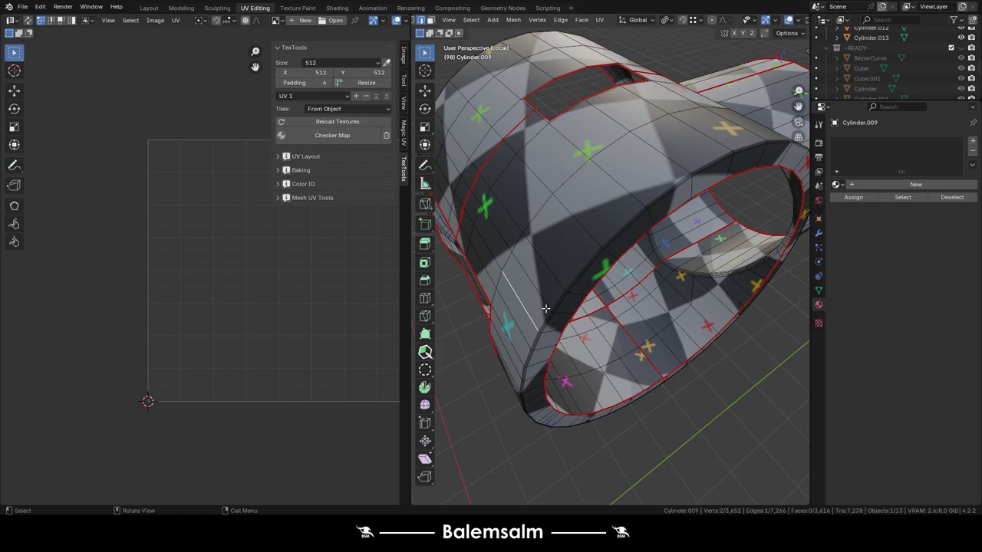
pyautogui.moveTo(546, 308)
pyautogui.mouseDown(button='middle')
pyautogui.moveTo(583, 292)
pyautogui.moveTo(648, 296)
pyautogui.moveTo(740, 257)
pyautogui.mouseUp(button='middle')
pyautogui.press('a')
pyautogui.hotkey('alt', 'a')
# - Select edge paths along the cylinder rim and clear their seams
pyautogui.keyDown('ctrl'); pyautogui.click(765, 263); pyautogui.keyUp('ctrl')
pyautogui.scroll(3, 664, 248)
pyautogui.moveTo(664, 247); pyautogui.dragTo(535, 207, button='middle')
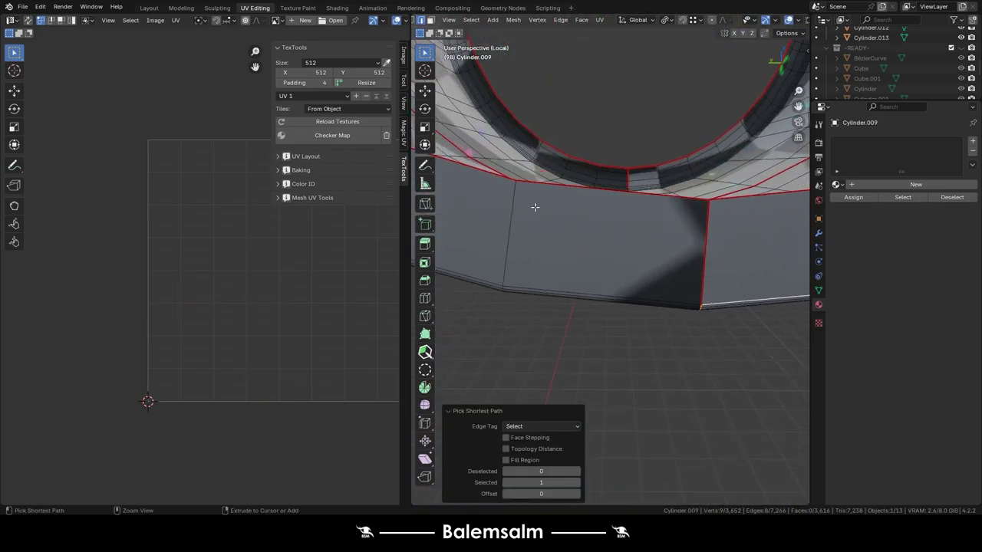
pyautogui.moveTo(703, 244)
pyautogui.mouseDown(button='middle')
pyautogui.moveTo(621, 206)
pyautogui.moveTo(606, 251)
pyautogui.mouseUp(button='middle')
pyautogui.keyDown('ctrl'); pyautogui.click(605, 227); pyautogui.keyUp('ctrl')
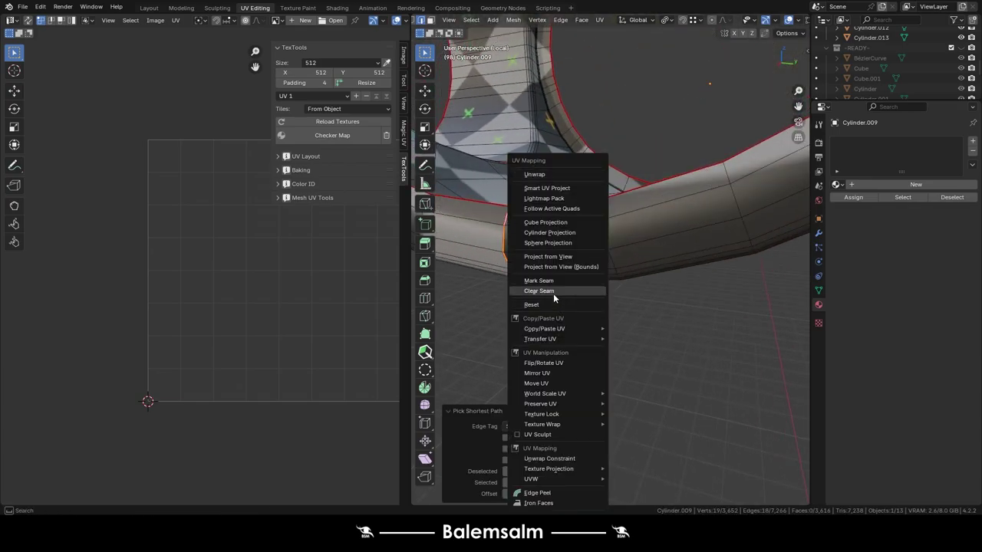
pyautogui.click(554, 292)
pyautogui.scroll(-8, 598, 227)
pyautogui.moveTo(610, 165)
pyautogui.mouseDown(button='middle')
pyautogui.moveTo(636, 231)
pyautogui.moveTo(683, 293)
pyautogui.moveTo(542, 212)
pyautogui.moveTo(551, 99)
pyautogui.mouseUp(button='middle')
pyautogui.scroll(4, 637, 230)
pyautogui.scroll(4, 637, 230)
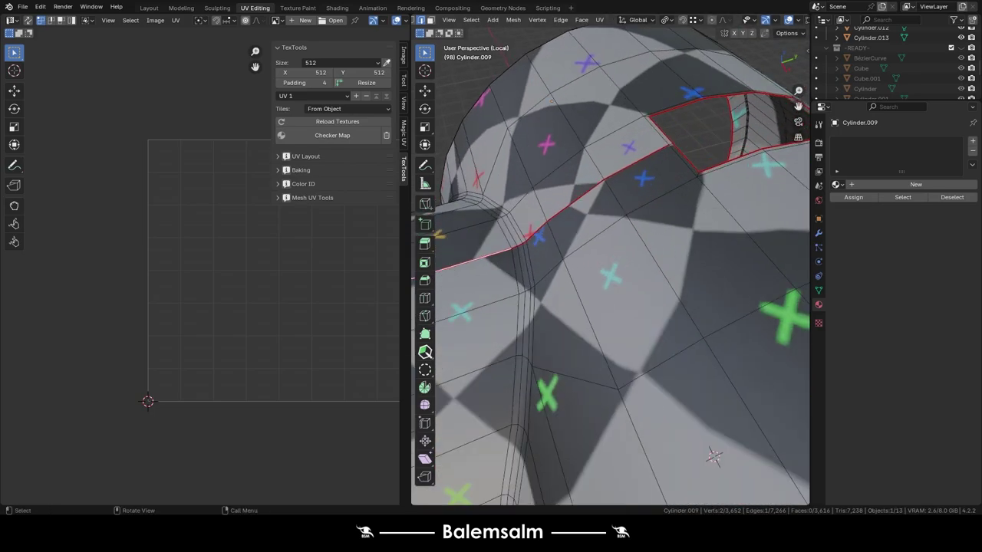
pyautogui.scroll(5, 602, 166)
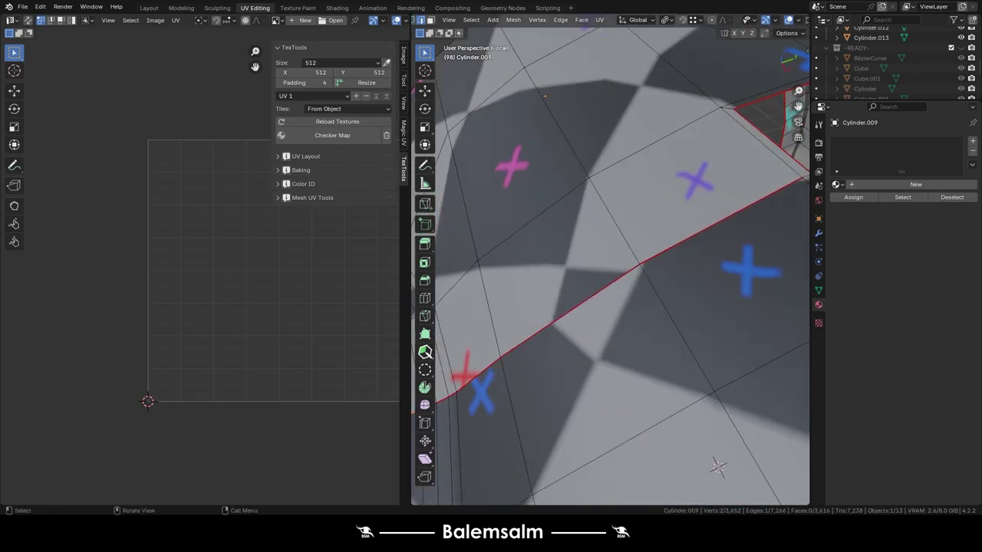
# - Try Rectify on the linked island, then undo back to the single-edge selection
pyautogui.press('Escape')
pyautogui.scroll(-5, 604, 274)
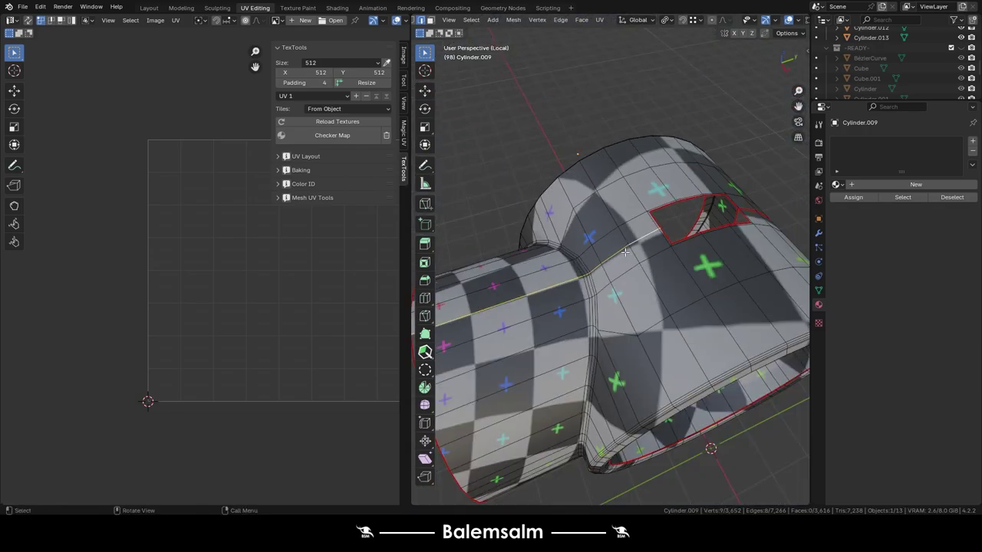
pyautogui.press('Tab')
pyautogui.hotkey('ctrl', 'l')
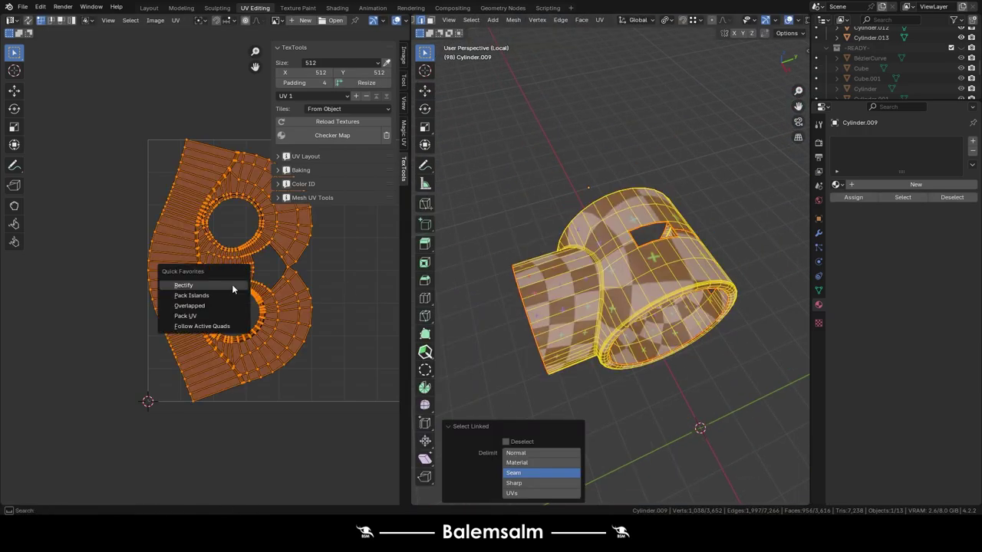
pyautogui.click(232, 286)
pyautogui.hotkey('ctrl', 'z')
pyautogui.scroll(5, 587, 238)
pyautogui.hotkey('ctrl', 'z')
pyautogui.scroll(4, 587, 238)
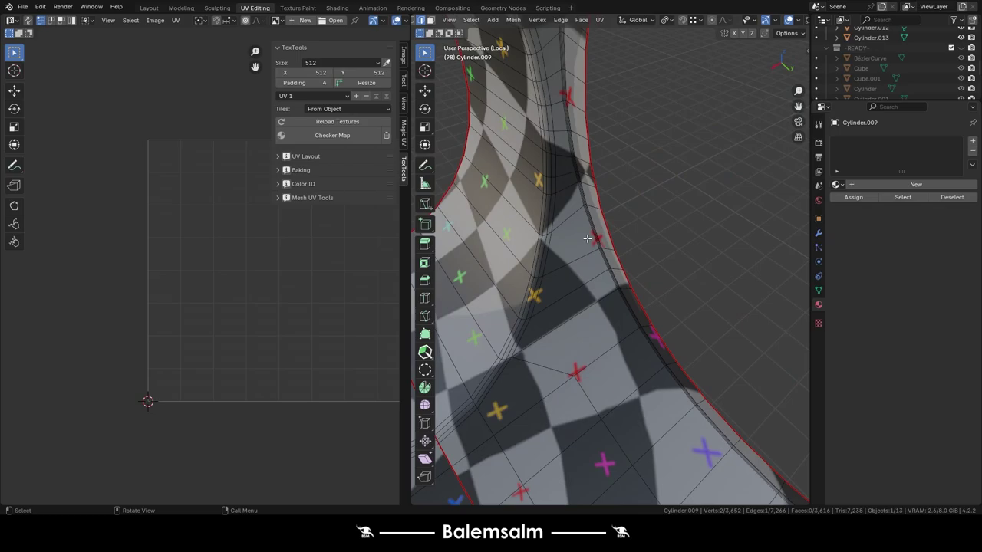
pyautogui.scroll(-5, 715, 418)
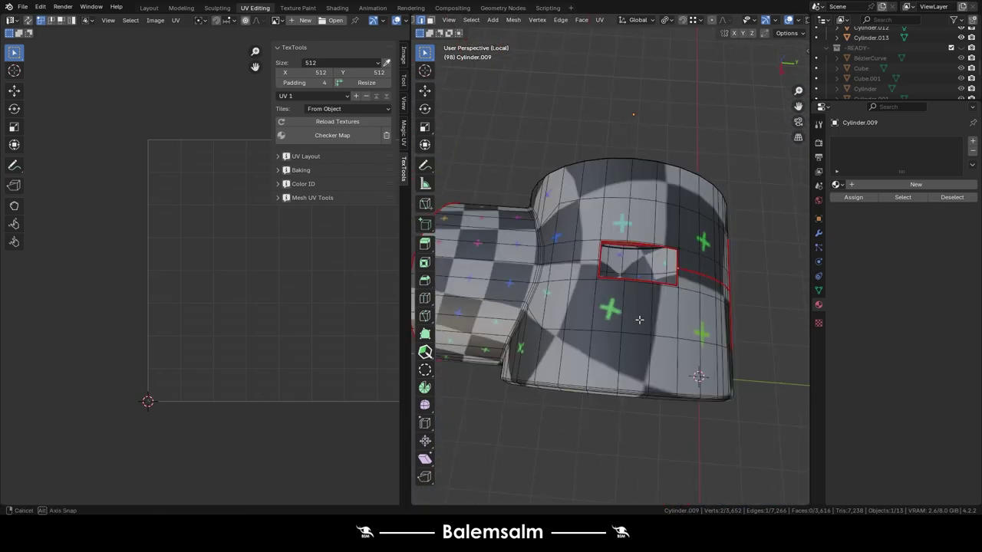
pyautogui.scroll(3, 614, 330)
pyautogui.scroll(3, 613, 330)
pyautogui.scroll(-5, 603, 322)
pyautogui.scroll(4, 603, 322)
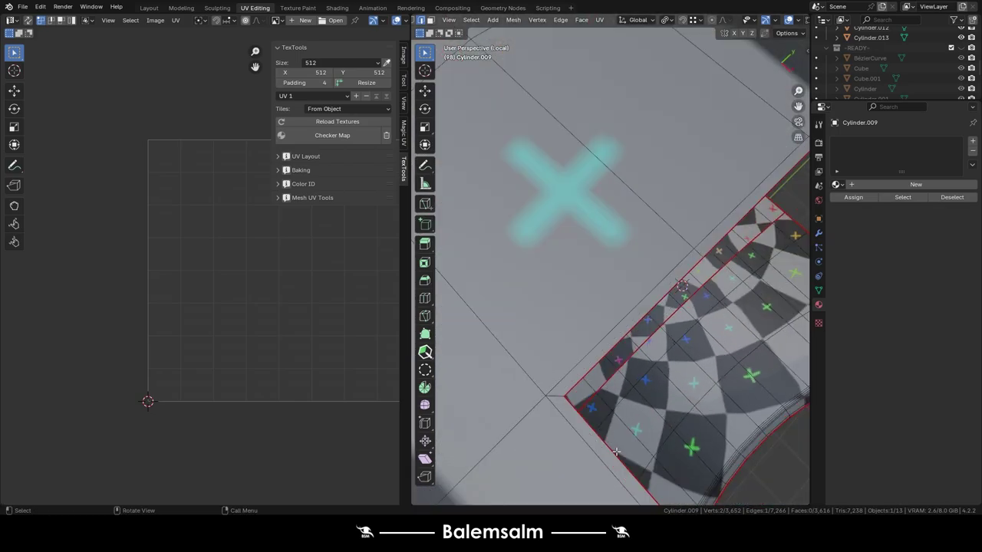
pyautogui.scroll(-4, 603, 322)
pyautogui.moveTo(603, 322)
pyautogui.mouseDown(button='middle')
pyautogui.moveTo(567, 289)
pyautogui.moveTo(633, 236)
pyautogui.mouseUp(button='middle')
# - Confirm the knife cut, then select all, unwrap and Rectify the UV islands
pyautogui.press('Return')
pyautogui.press('a')
pyautogui.press('u')
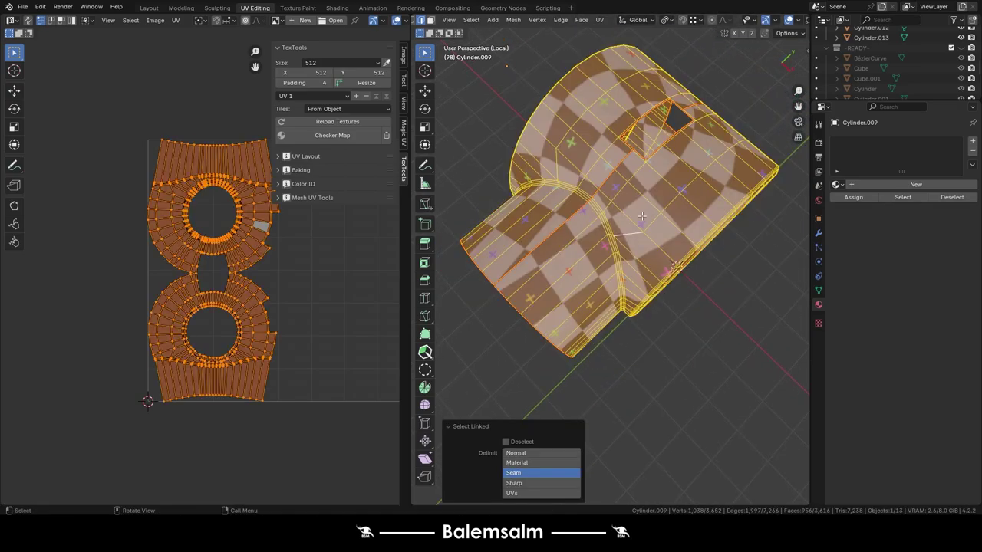
pyautogui.press('q')
pyautogui.click(282, 259)
# - Run another UV cleanup and Pack Islands from Quick Favorites
pyautogui.press('q')
pyautogui.click(218, 264)
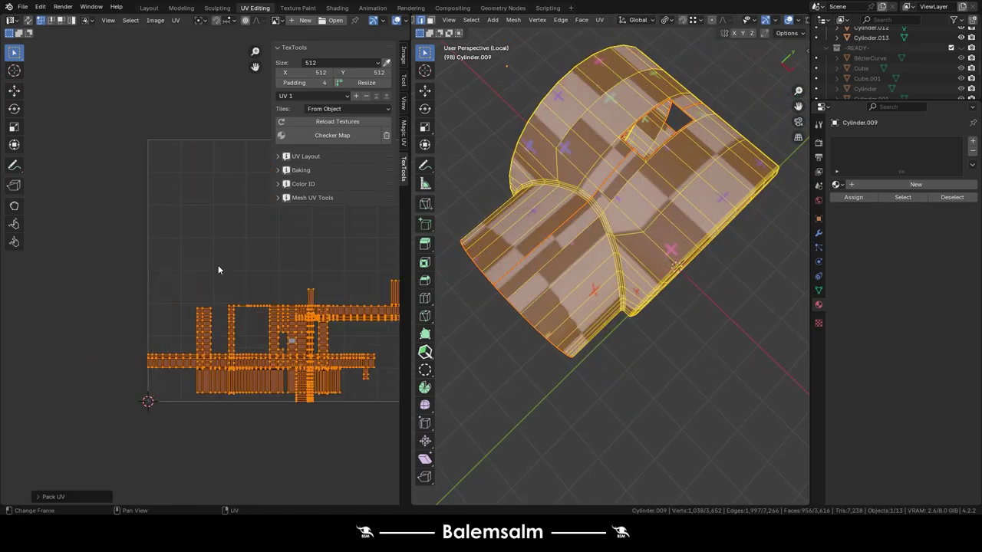
pyautogui.press('q')
pyautogui.click(207, 243)
pyautogui.click(112, 270)
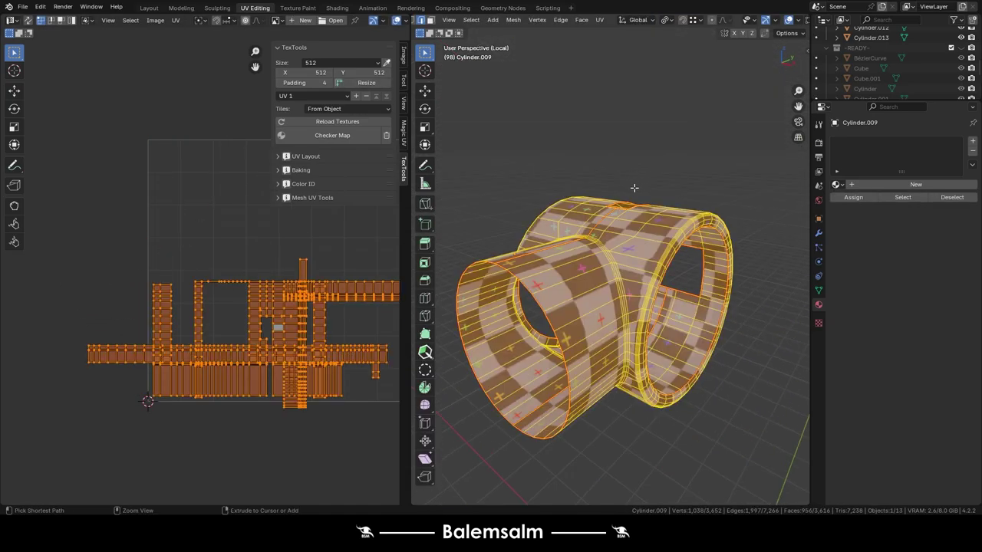
pyautogui.click(620, 244)
# - Mark the edge loop near the hole as a seam and re-unwrap Cylinder.009
pyautogui.moveTo(606, 276)
pyautogui.mouseDown(button='middle')
pyautogui.moveTo(550, 333)
pyautogui.moveTo(607, 287)
pyautogui.moveTo(698, 274)
pyautogui.moveTo(679, 239)
pyautogui.moveTo(519, 258)
pyautogui.moveTo(516, 227)
pyautogui.moveTo(590, 302)
pyautogui.mouseUp(button='middle')
pyautogui.scroll(3, 583, 253)
pyautogui.keyDown('alt'); pyautogui.click(521, 255); pyautogui.keyUp('alt')
pyautogui.scroll(-2, 521, 256)
pyautogui.scroll(3, 589, 302)
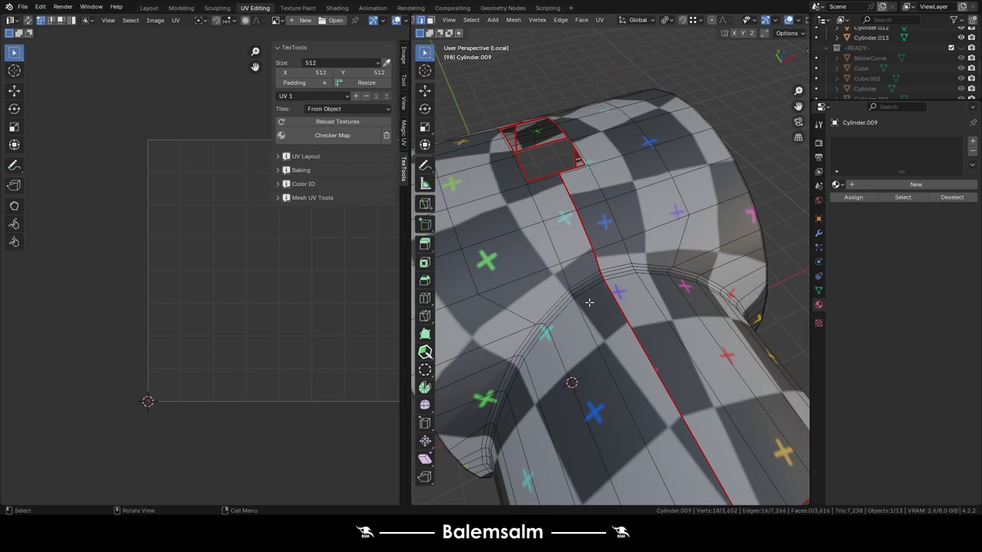
pyautogui.press('u')
pyautogui.click(628, 165)
pyautogui.press('l')
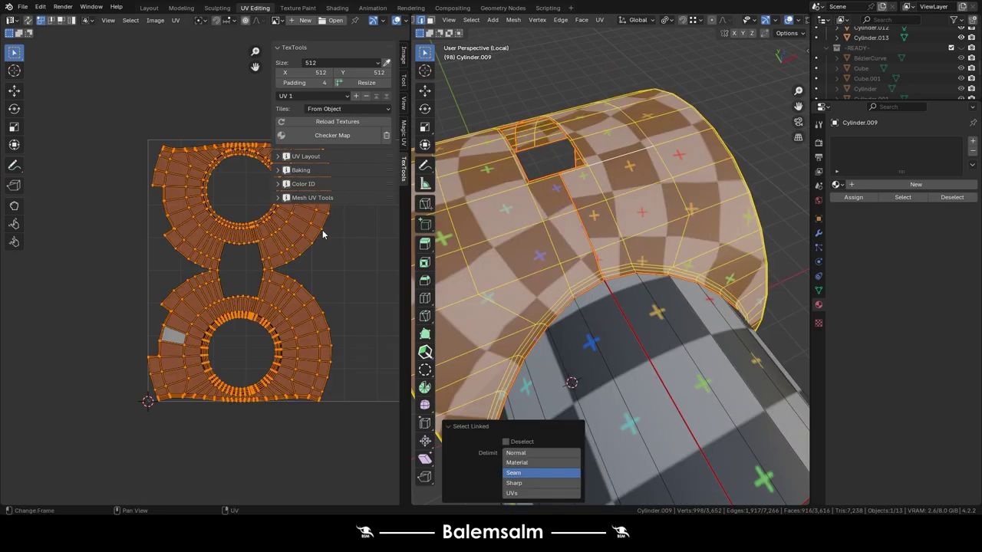
# - Undo a trial UV command and clear the seam from another edge loop on the cylinder
pyautogui.rightClick(152, 189)
pyautogui.click(151, 188)
pyautogui.hotkey('ctrl', 'z')
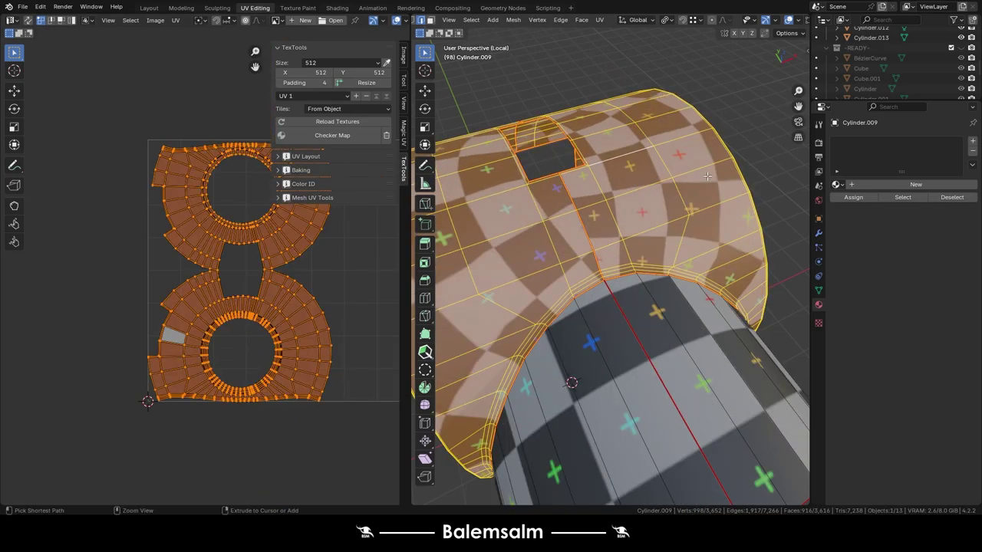
pyautogui.scroll(3, 548, 294)
pyautogui.click(548, 295)
pyautogui.moveTo(548, 295)
pyautogui.mouseDown(button='middle')
pyautogui.moveTo(661, 291)
pyautogui.moveTo(569, 265)
pyautogui.moveTo(517, 278)
pyautogui.moveTo(698, 265)
pyautogui.moveTo(610, 246)
pyautogui.moveTo(610, 217)
pyautogui.moveTo(690, 264)
pyautogui.mouseUp(button='middle')
pyautogui.keyDown('alt'); pyautogui.click(662, 292); pyautogui.keyUp('alt')
pyautogui.click(565, 271)
pyautogui.press('a')
pyautogui.hotkey('alt', 'a')
# - Leave local view, Smart UV Project the cylinder, and inspect the checker in Object Mode
pyautogui.press('KP_Divide')
pyautogui.press('Tab')
pyautogui.hotkey('ctrl', 'Tab')
pyautogui.press('u')
pyautogui.click(688, 219)
pyautogui.click(676, 321)
pyautogui.press('Tab')
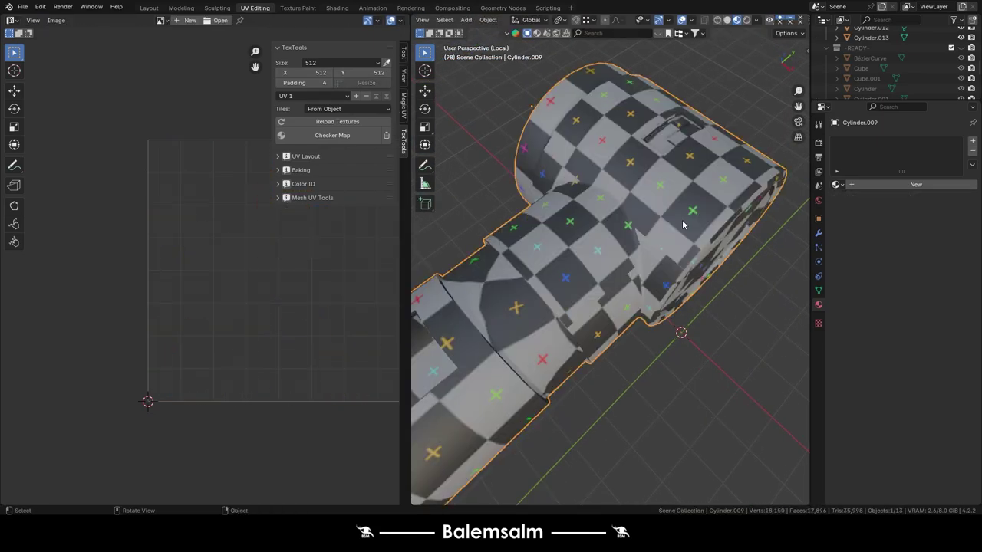
pyautogui.moveTo(682, 225)
pyautogui.mouseDown(button='middle')
pyautogui.moveTo(620, 106)
pyautogui.moveTo(680, 96)
pyautogui.moveTo(695, 303)
pyautogui.moveTo(699, 159)
pyautogui.moveTo(680, 264)
pyautogui.mouseUp(button='middle')
# - Mark a new seam along an edge loop and a vertical edge path
pyautogui.press('Tab')
pyautogui.keyDown('alt'); pyautogui.click(695, 303); pyautogui.keyUp('alt')
pyautogui.keyDown('alt'); pyautogui.click(680, 263); pyautogui.keyUp('alt')
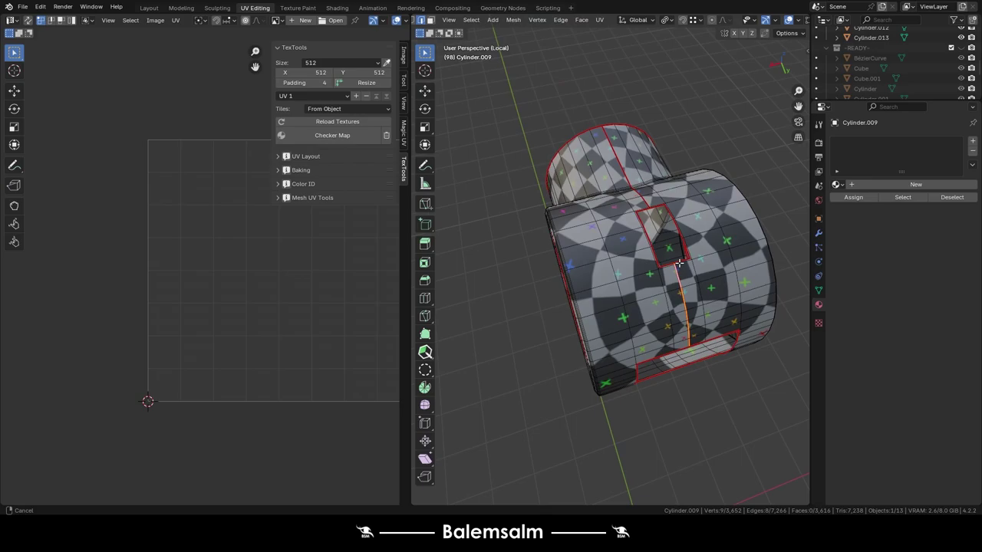
pyautogui.scroll(3, 680, 264)
pyautogui.rightClick(716, 222)
pyautogui.click(716, 221)
pyautogui.scroll(-4, 716, 222)
# - Smart UV Project the whole mesh again and orbit to check the checker pattern
pyautogui.press('a')
pyautogui.press('u')
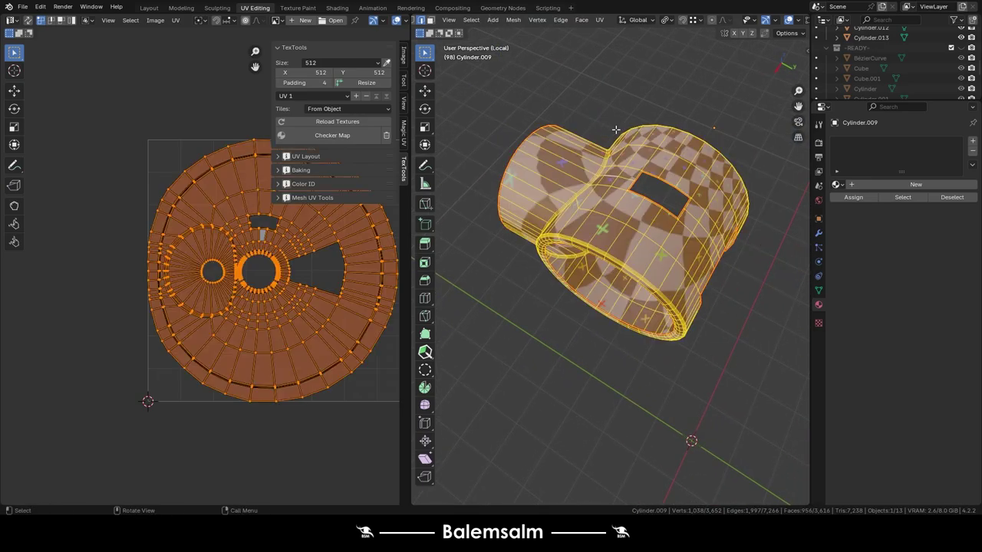
pyautogui.press('u')
pyautogui.click(616, 130)
pyautogui.click(591, 225)
pyautogui.press('Tab')
pyautogui.moveTo(591, 226); pyautogui.dragTo(631, 249, button='middle')
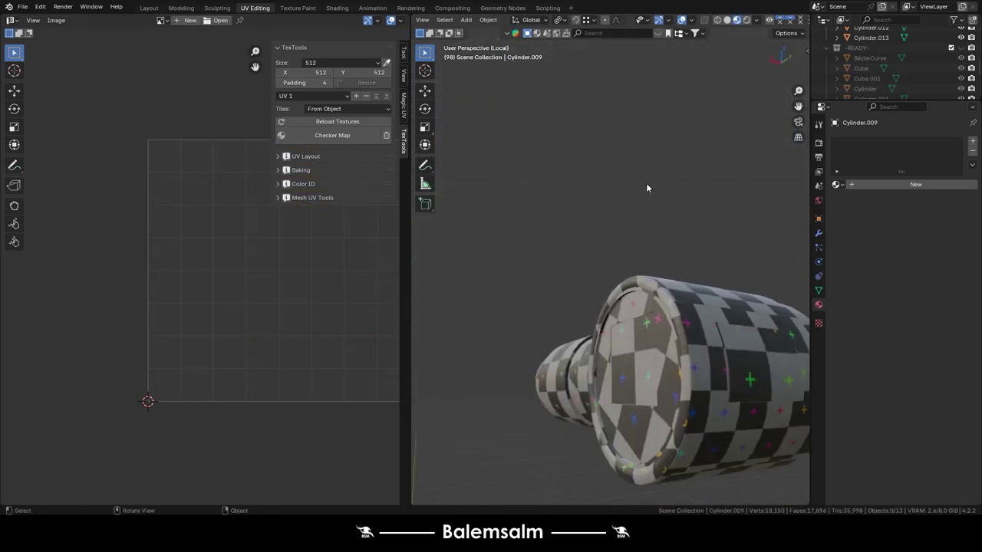
pyautogui.moveTo(646, 186); pyautogui.dragTo(613, 188, button='middle')
pyautogui.moveTo(597, 269); pyautogui.dragTo(601, 177, button='middle')
# - Select the edge loop around the cylinder's opening in Edit Mode
pyautogui.press('Tab')
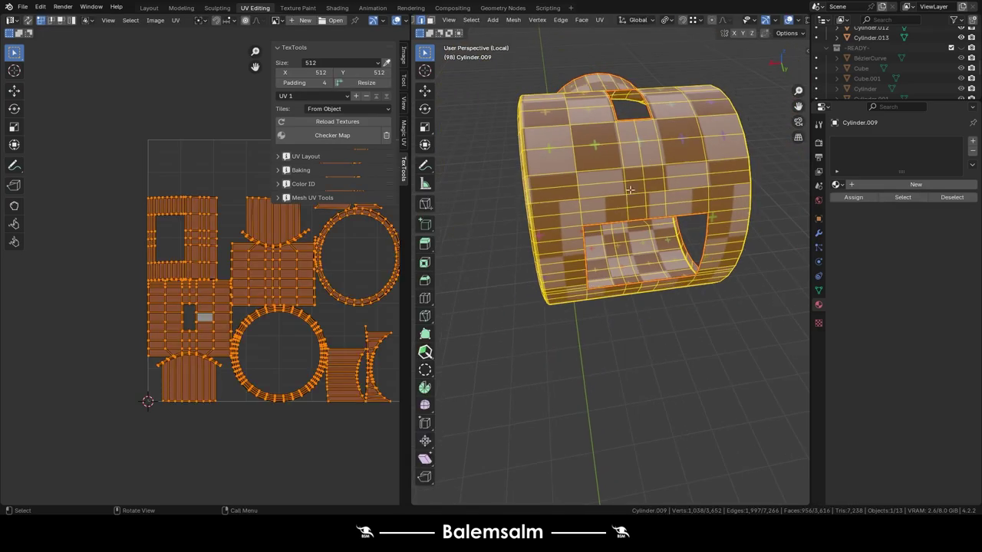
pyautogui.moveTo(664, 187); pyautogui.dragTo(578, 200, button='middle')
pyautogui.scroll(4, 579, 200)
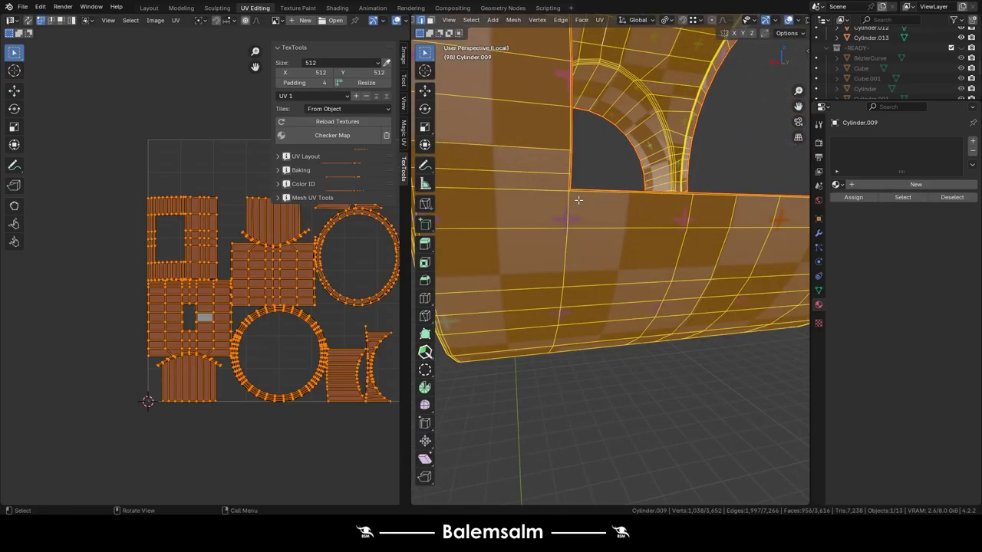
pyautogui.click(566, 202)
pyautogui.scroll(1, 531, 217)
pyautogui.scroll(-5, 512, 212)
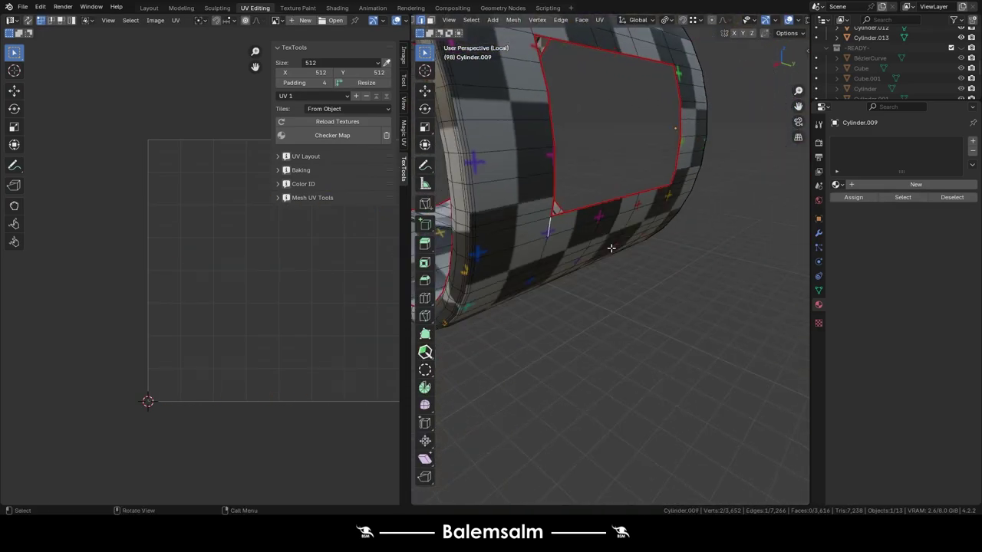
pyautogui.moveTo(512, 213); pyautogui.dragTo(583, 207, button='middle')
pyautogui.scroll(3, 592, 209)
pyautogui.keyDown('alt'); pyautogui.click(591, 209); pyautogui.keyUp('alt')
# - Add two more edge loops on the cylinder to the selection
pyautogui.scroll(2, 591, 210)
pyautogui.scroll(-5, 568, 231)
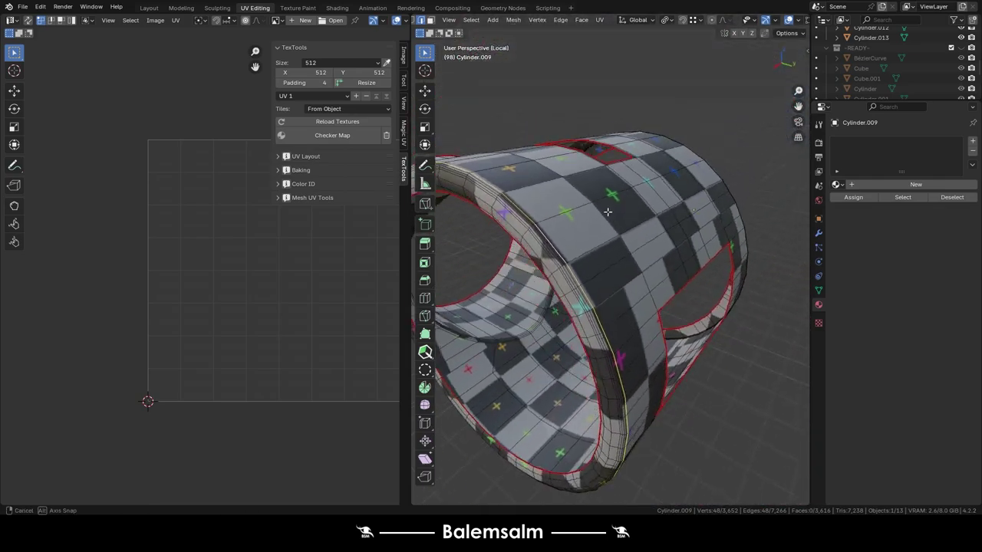
pyautogui.scroll(6, 548, 256)
pyautogui.scroll(-5, 521, 335)
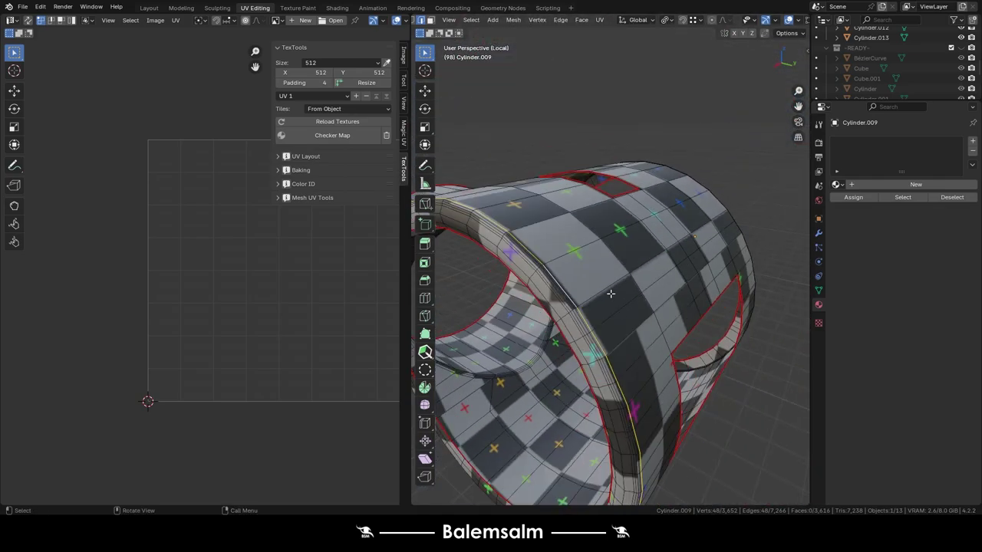
pyautogui.moveTo(521, 335); pyautogui.dragTo(675, 276, button='middle')
pyautogui.scroll(6, 675, 276)
pyautogui.keyDown('alt'); pyautogui.keyDown('shift'); pyautogui.click(695, 268); pyautogui.keyUp('shift'); pyautogui.keyUp('alt')
pyautogui.scroll(-5, 521, 225)
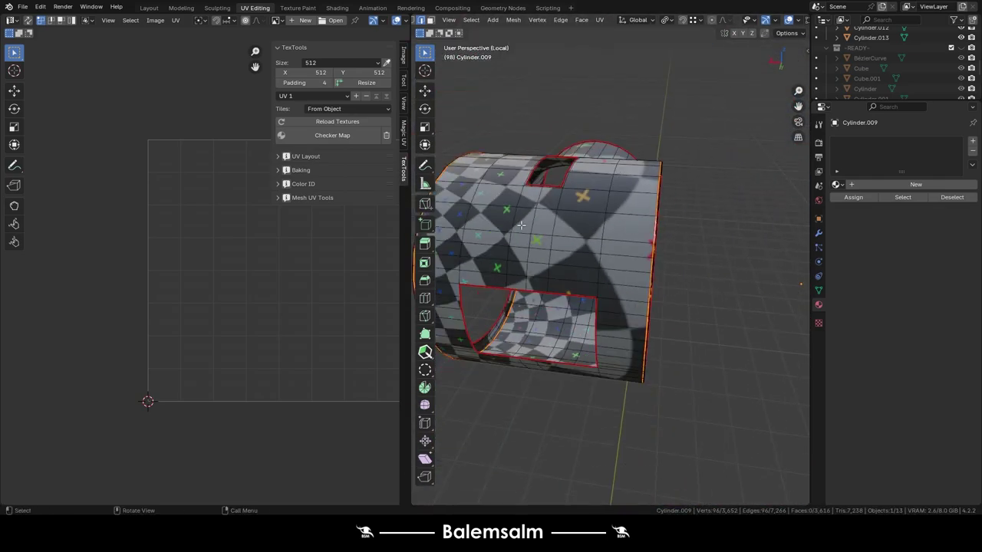
pyautogui.moveTo(534, 218)
pyautogui.mouseDown(button='middle')
pyautogui.moveTo(662, 308)
pyautogui.moveTo(625, 114)
pyautogui.mouseUp(button='middle')
pyautogui.keyDown('alt'); pyautogui.keyDown('shift'); pyautogui.click(613, 261); pyautogui.keyUp('shift'); pyautogui.keyUp('alt')
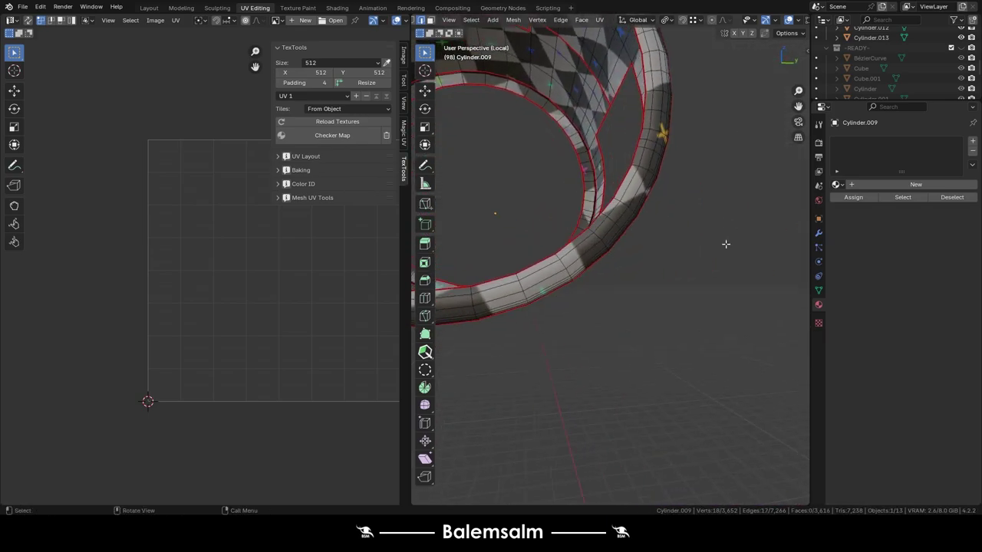
pyautogui.moveTo(726, 244); pyautogui.dragTo(646, 209, button='middle')
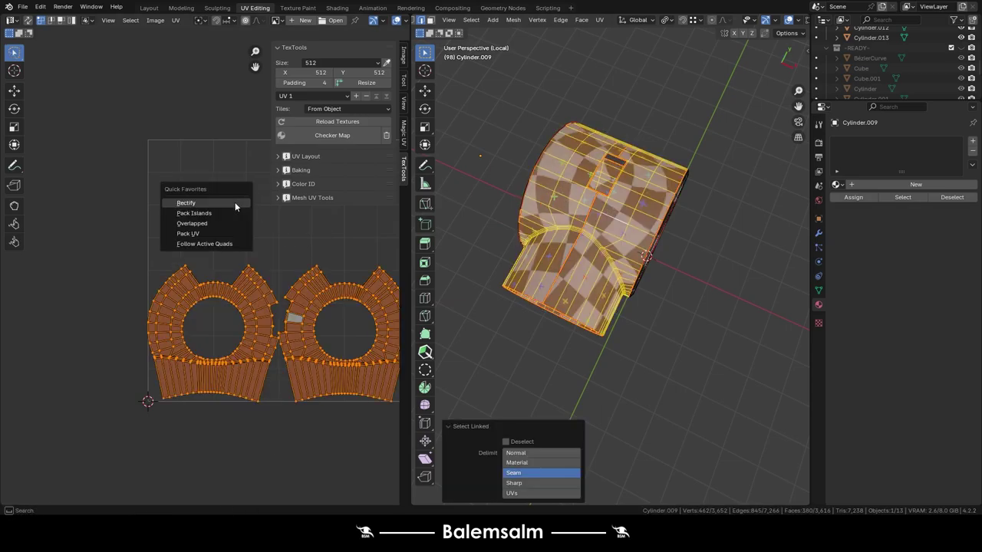
# - Rectify the islands and apply Smart UV Project from Quick Favorites, then view the whole object
pyautogui.click(234, 202)
pyautogui.press('q')
pyautogui.click(631, 219)
pyautogui.click(625, 318)
pyautogui.press('Tab')
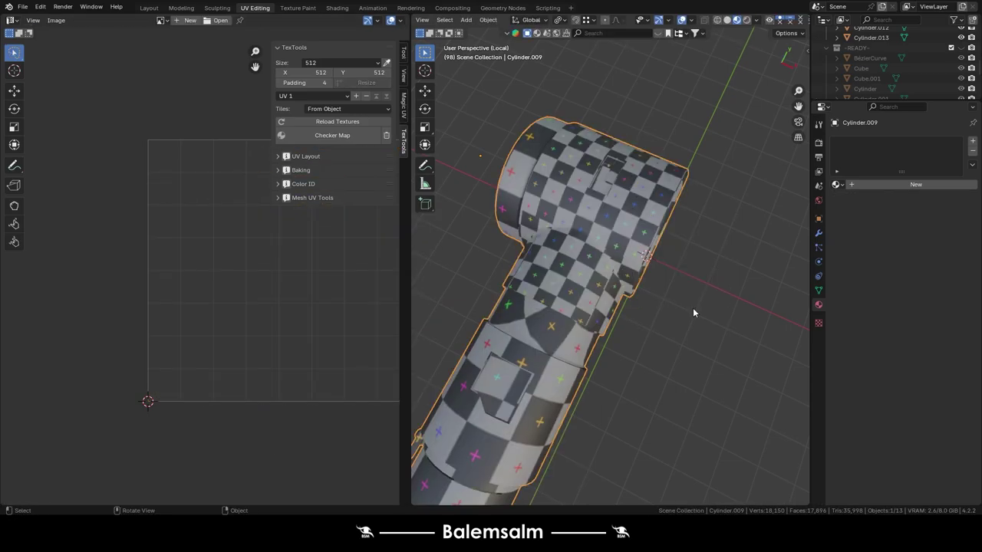
pyautogui.moveTo(692, 312)
pyautogui.mouseDown(button='middle')
pyautogui.moveTo(615, 224)
pyautogui.moveTo(603, 295)
pyautogui.mouseUp(button='middle')
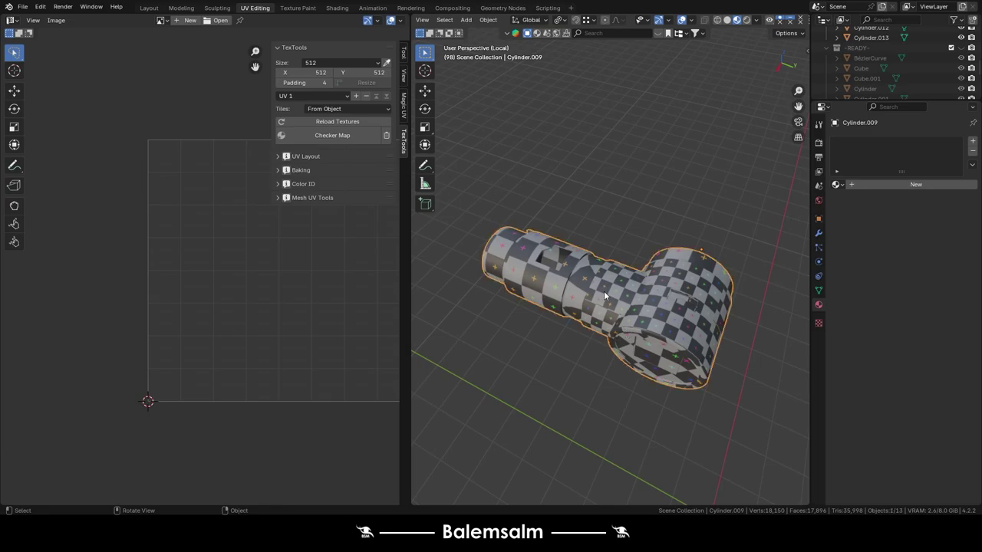
# - Select all mesh and UV islands, open Quick Favorites, and inspect the result up close
pyautogui.press('Tab')
pyautogui.hotkey('alt', 'a')
pyautogui.press('a')
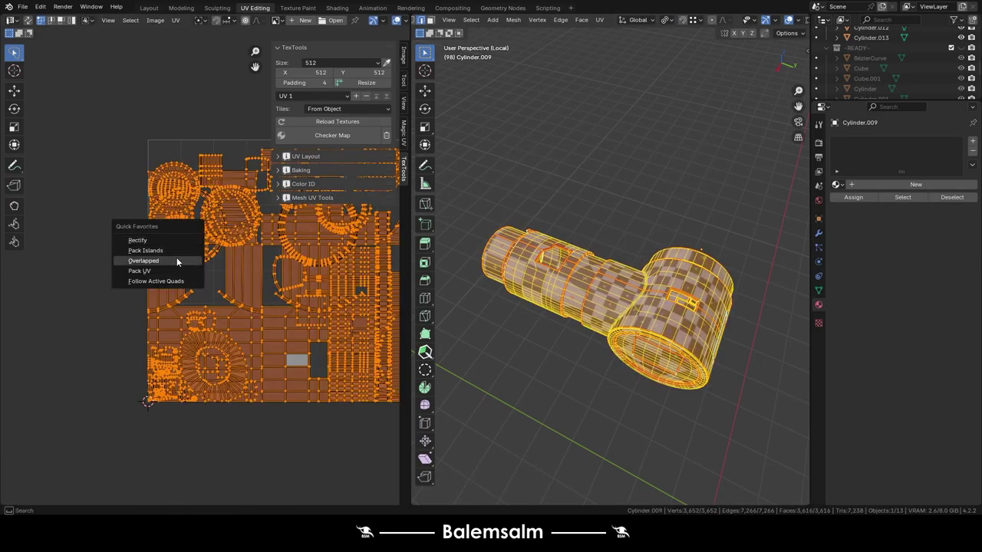
pyautogui.press('a')
pyautogui.press('q')
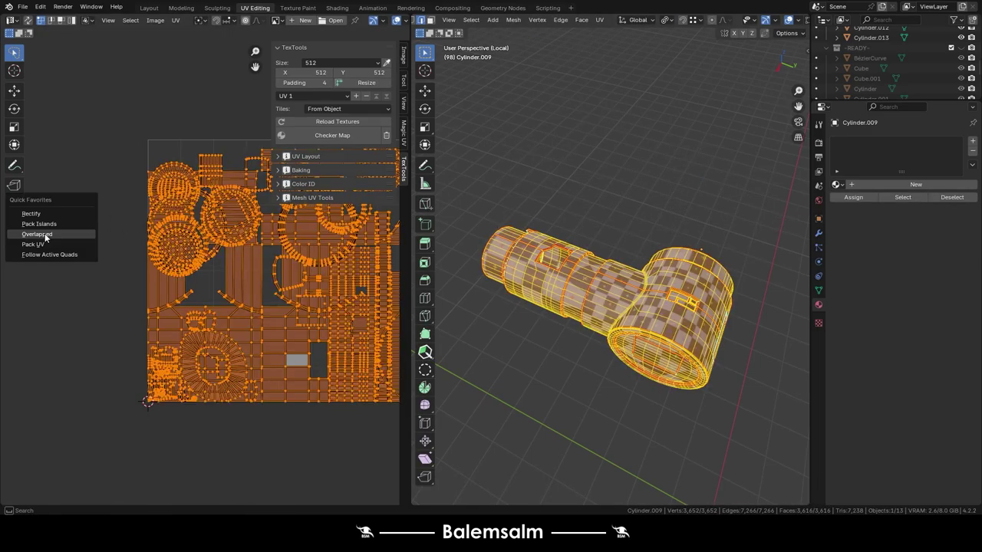
pyautogui.press('Tab')
pyautogui.scroll(3, 690, 288)
pyautogui.moveTo(568, 287)
pyautogui.mouseDown(button='middle')
pyautogui.moveTo(626, 208)
pyautogui.moveTo(614, 300)
pyautogui.moveTo(584, 162)
pyautogui.mouseUp(button='middle')
# - Select the strip's top loop, then select everything and Pack Islands to fill the UV square
pyautogui.press('Tab')
pyautogui.scroll(3, 614, 300)
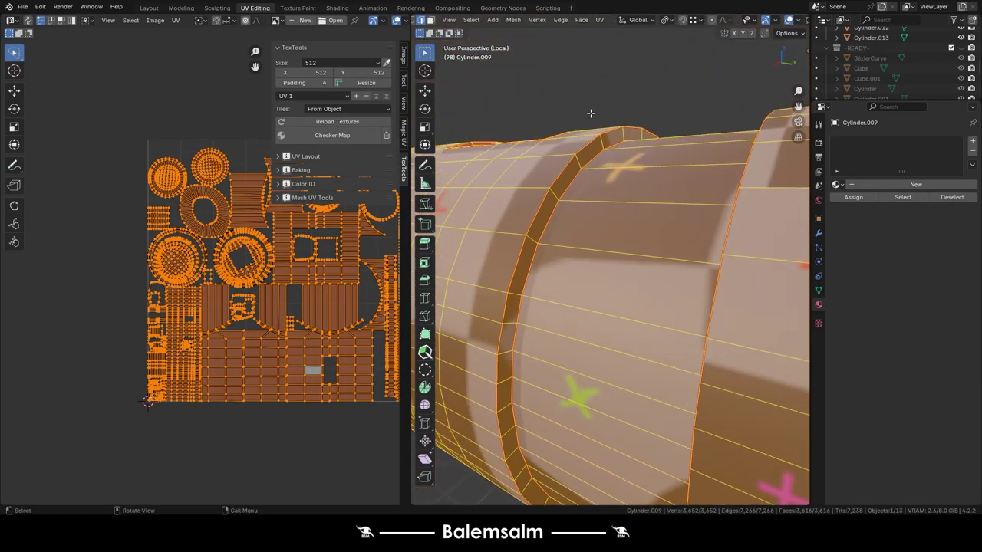
pyautogui.hotkey('alt', 'a')
pyautogui.scroll(-3, 598, 115)
pyautogui.scroll(-3, 606, 119)
pyautogui.moveTo(606, 118)
pyautogui.mouseDown(button='middle')
pyautogui.moveTo(614, 122)
pyautogui.moveTo(483, 401)
pyautogui.moveTo(517, 344)
pyautogui.moveTo(678, 292)
pyautogui.moveTo(651, 386)
pyautogui.mouseUp(button='middle')
pyautogui.scroll(4, 651, 386)
pyautogui.scroll(2, 650, 386)
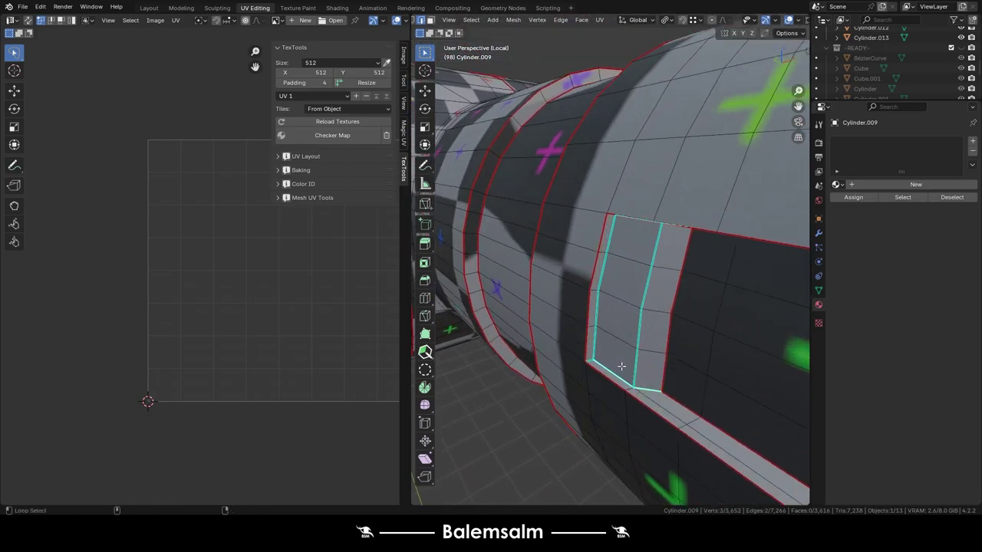
pyautogui.keyDown('alt'); pyautogui.keyDown('shift'); pyautogui.click(676, 217); pyautogui.keyUp('shift'); pyautogui.keyUp('alt')
pyautogui.moveTo(620, 240)
pyautogui.mouseDown(button='middle')
pyautogui.moveTo(676, 217)
pyautogui.moveTo(613, 245)
pyautogui.moveTo(571, 283)
pyautogui.mouseUp(button='middle')
pyautogui.scroll(-4, 655, 217)
pyautogui.press('a')
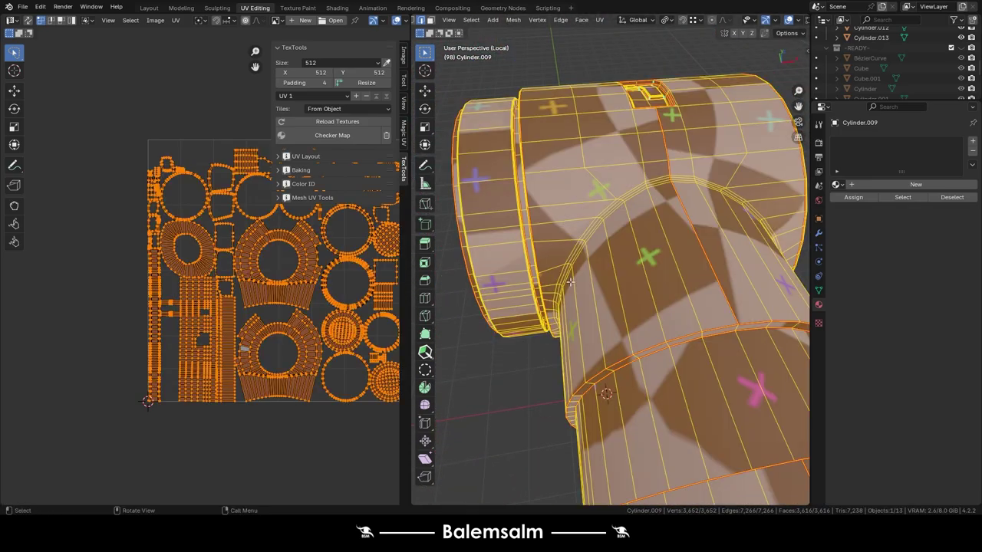
pyautogui.click(176, 250)
# - Re-unwrap Cylinder.009's UVs with Unwrap
pyautogui.press('Tab')
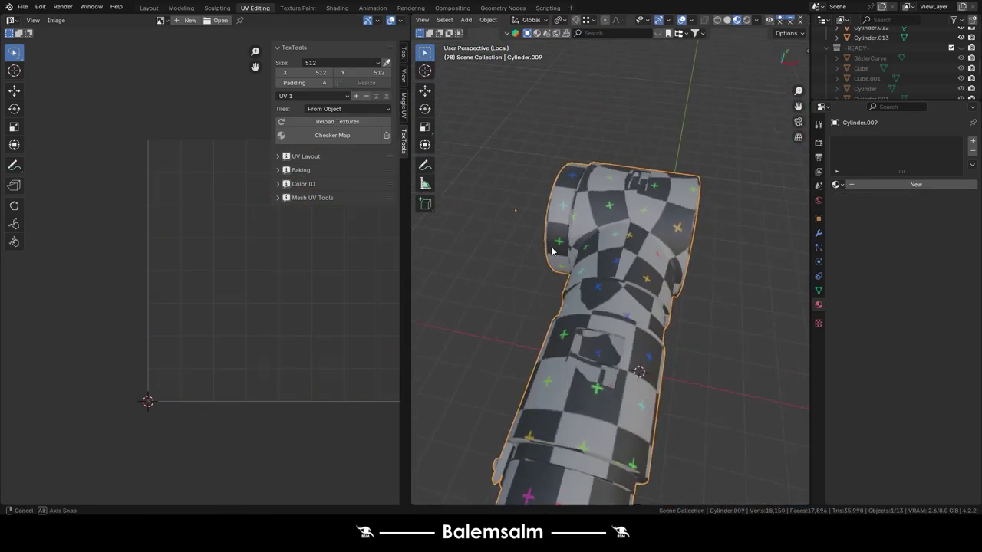
pyautogui.moveTo(645, 291); pyautogui.dragTo(593, 231, button='middle')
pyautogui.press('Tab')
pyautogui.press('u')
pyautogui.click(539, 121)
# - Inspect the checker texture around the panel cutout from close-up and side angles
pyautogui.press('Tab')
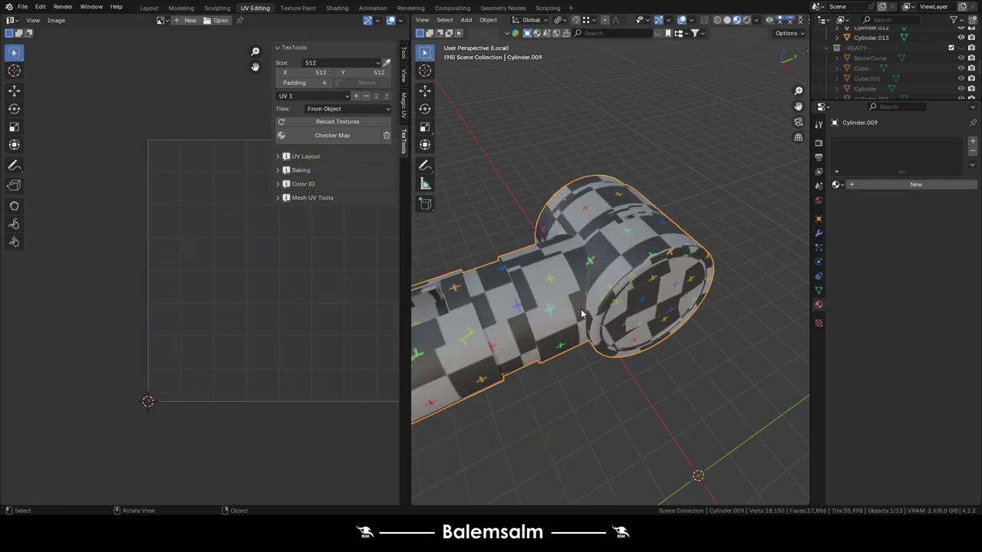
pyautogui.scroll(2, 602, 289)
pyautogui.scroll(4, 602, 288)
pyautogui.moveTo(601, 289); pyautogui.dragTo(491, 226, button='middle')
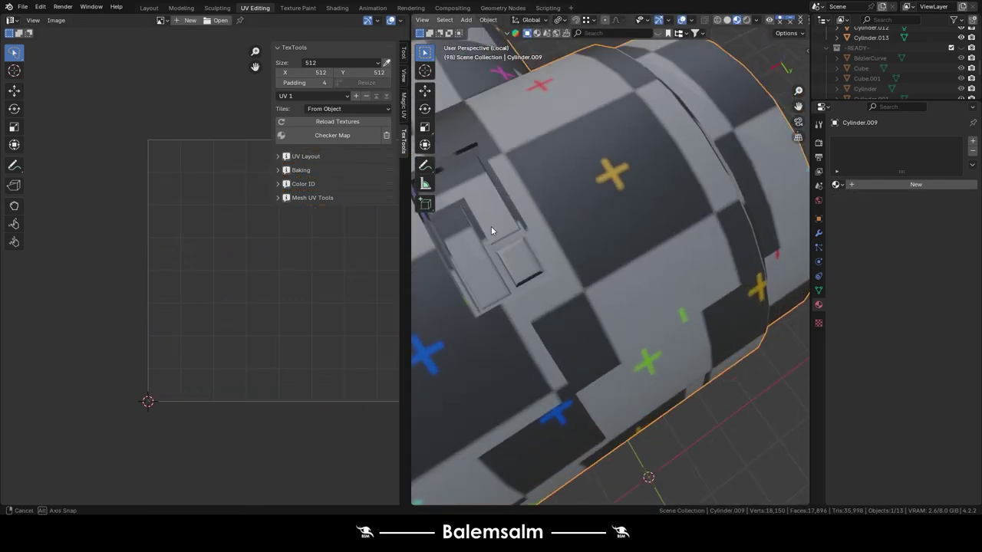
pyautogui.press('Tab')
pyautogui.press('Tab')
pyautogui.press('Tab')
pyautogui.scroll(3, 582, 244)
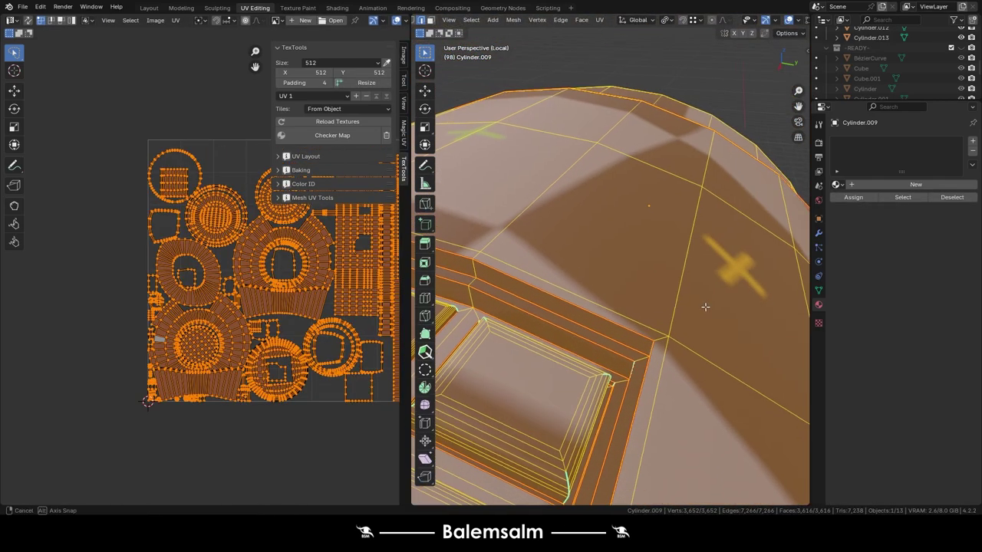
pyautogui.hotkey('alt', 'a')
pyautogui.moveTo(664, 340)
pyautogui.mouseDown(button='middle')
pyautogui.moveTo(591, 339)
pyautogui.moveTo(658, 338)
pyautogui.mouseUp(button='middle')
pyautogui.scroll(-5, 658, 337)
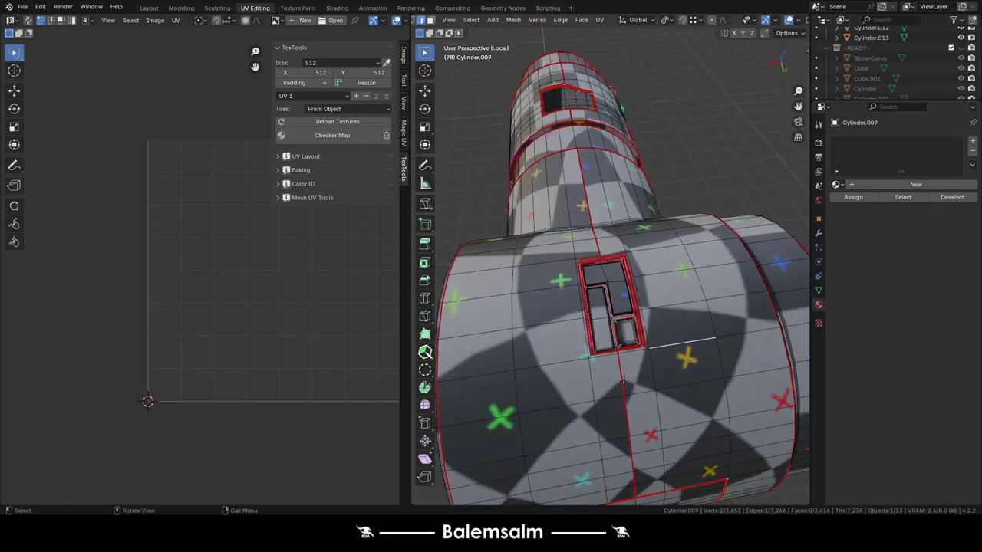
pyautogui.moveTo(618, 366); pyautogui.dragTo(717, 305, button='middle')
pyautogui.moveTo(614, 386)
pyautogui.mouseDown(button='middle')
pyautogui.moveTo(765, 278)
pyautogui.moveTo(686, 361)
pyautogui.moveTo(695, 291)
pyautogui.moveTo(660, 230)
pyautogui.mouseUp(button='middle')
# - Select the whole cylinder mesh and unwrap it again
pyautogui.press('u')
pyautogui.click(695, 288)
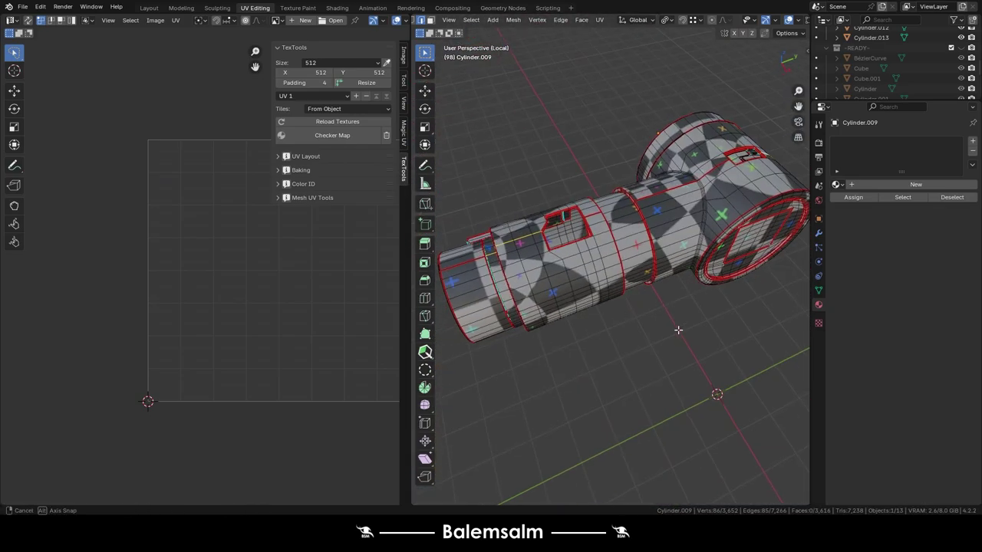
pyautogui.scroll(4, 647, 204)
pyautogui.press('u')
pyautogui.click(647, 204)
pyautogui.press('Tab')
pyautogui.moveTo(649, 197); pyautogui.dragTo(661, 171, button='middle')
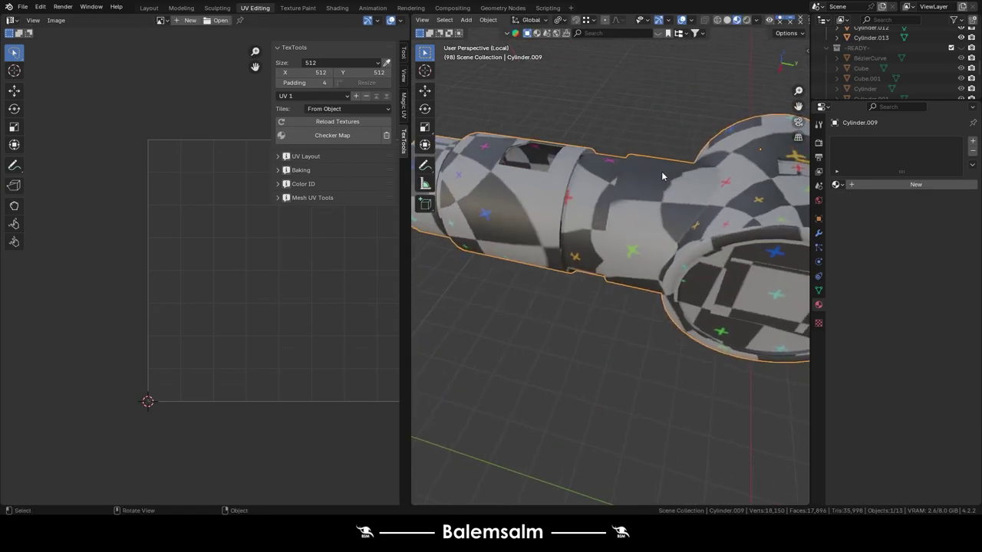
pyautogui.press('Tab')
pyautogui.press('a')
pyautogui.press('u')
pyautogui.press('Tab')
pyautogui.press('Tab')
# - Select a vertical edge loop and inspect that patch's checker from several angles
pyautogui.moveTo(601, 342); pyautogui.dragTo(647, 340, button='middle')
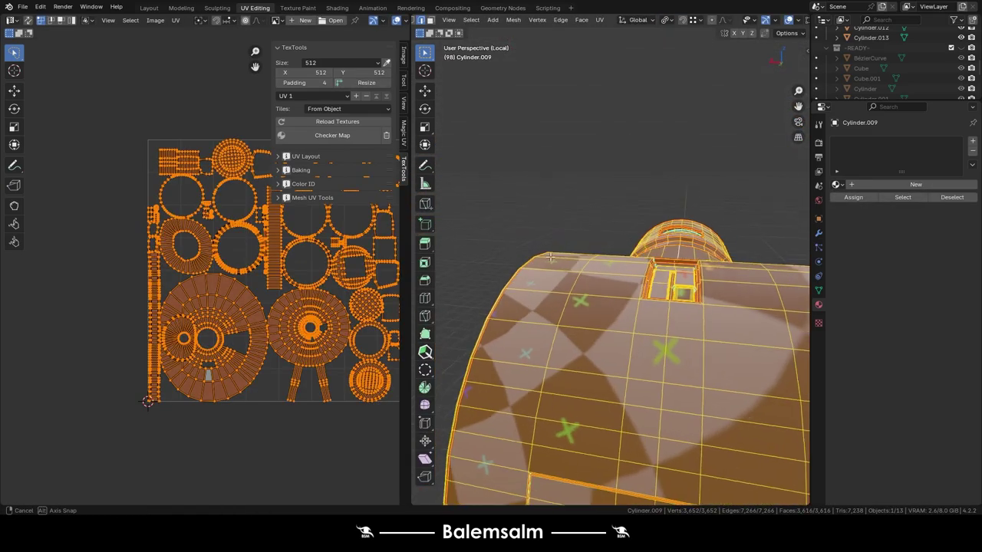
pyautogui.keyDown('alt'); pyautogui.click(646, 340); pyautogui.keyUp('alt')
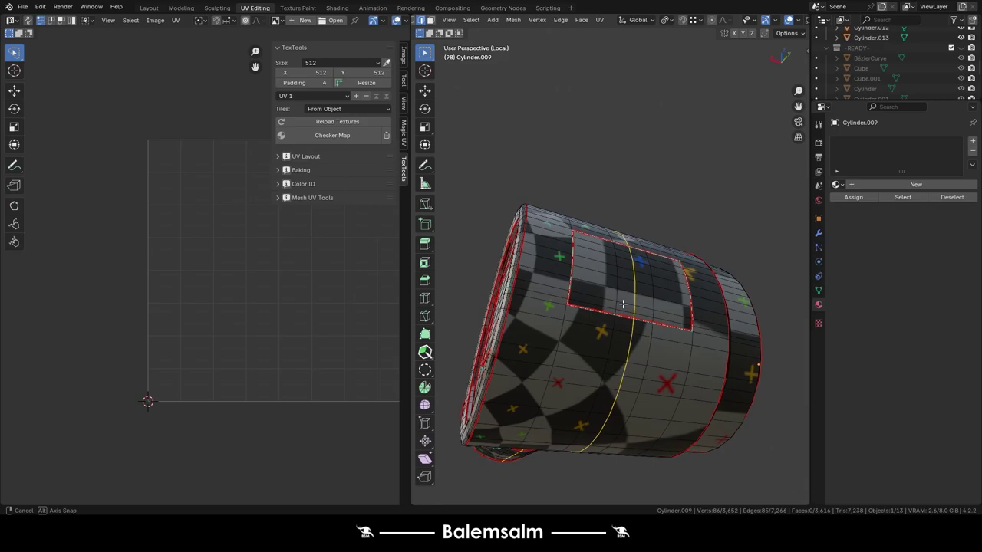
pyautogui.scroll(5, 622, 273)
pyautogui.moveTo(624, 267); pyautogui.dragTo(635, 203, button='middle')
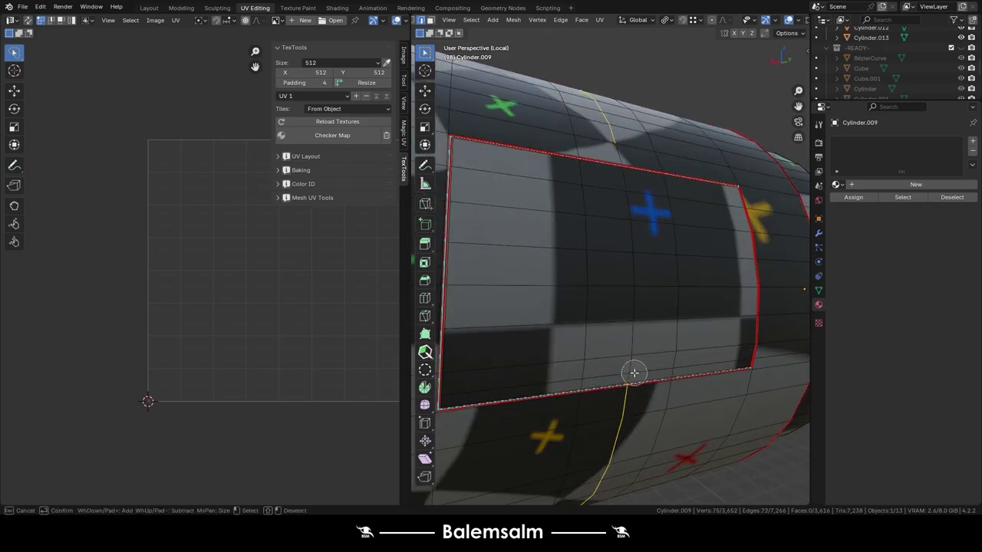
pyautogui.scroll(4, 629, 402)
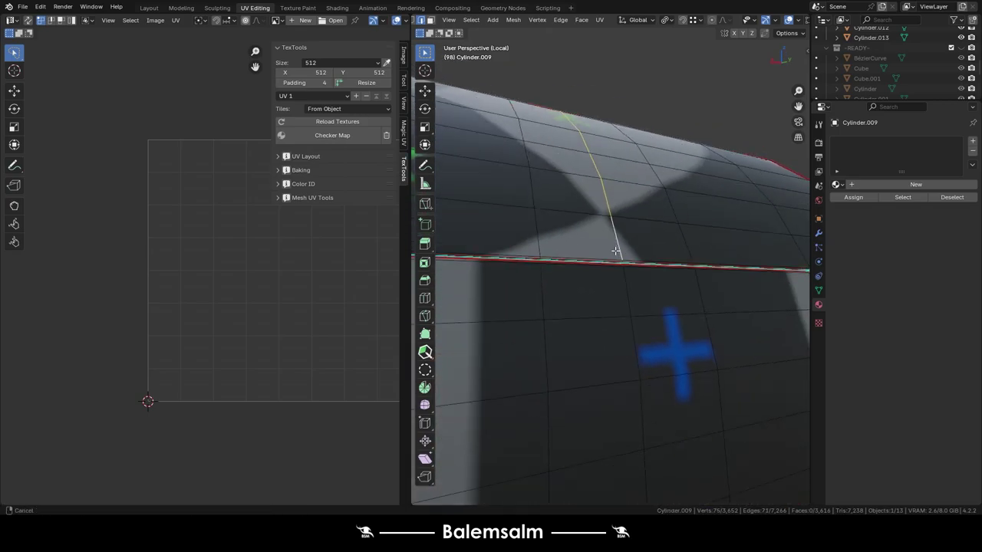
pyautogui.moveTo(629, 402)
pyautogui.mouseDown(button='middle')
pyautogui.moveTo(641, 288)
pyautogui.moveTo(619, 246)
pyautogui.moveTo(598, 357)
pyautogui.mouseUp(button='middle')
pyautogui.scroll(2, 640, 288)
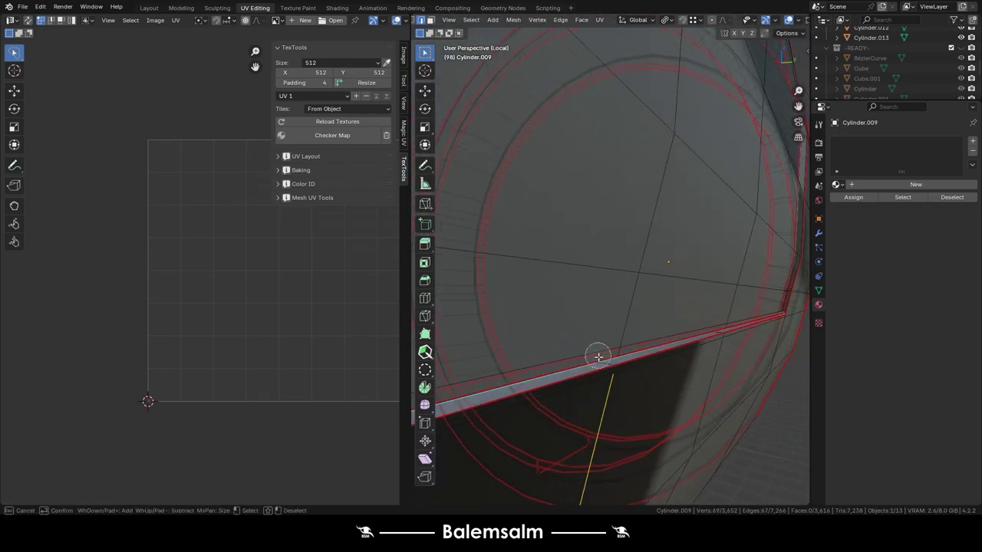
pyautogui.scroll(-8, 632, 383)
pyautogui.moveTo(632, 384)
pyautogui.mouseDown(button='middle')
pyautogui.moveTo(624, 213)
pyautogui.moveTo(558, 239)
pyautogui.mouseUp(button='middle')
pyautogui.scroll(3, 624, 213)
# - Select all of the cylinder and re-unwrap it once more
pyautogui.press('Tab')
pyautogui.press('Tab')
pyautogui.press('a')
pyautogui.press('u')
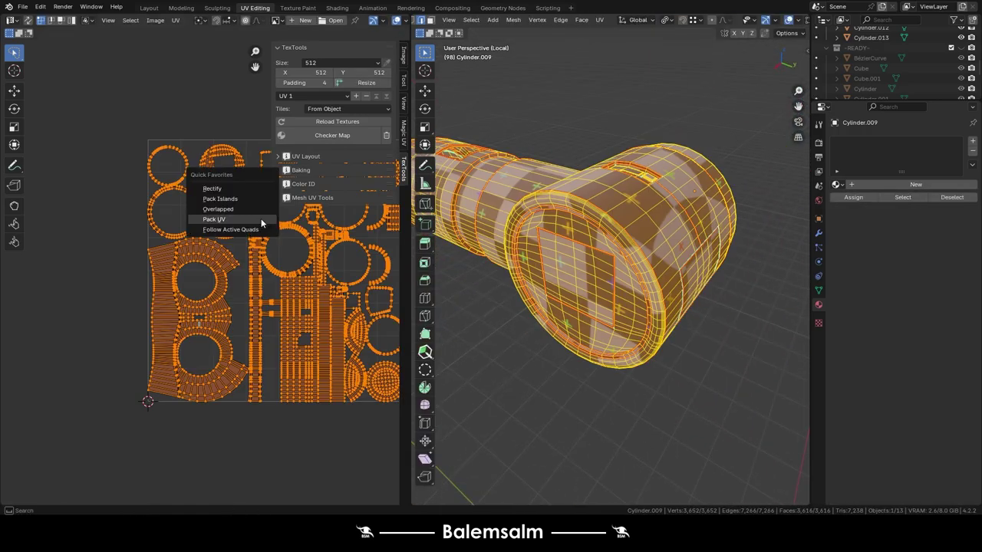
pyautogui.click(261, 219)
pyautogui.press('Tab')
pyautogui.moveTo(653, 231)
pyautogui.mouseDown(button='middle')
pyautogui.moveTo(705, 241)
pyautogui.moveTo(632, 184)
pyautogui.moveTo(599, 244)
pyautogui.moveTo(614, 230)
pyautogui.moveTo(672, 302)
pyautogui.moveTo(626, 256)
pyautogui.mouseUp(button='middle')
# - Deselect all, then select an edge loop plus one extra edge with circle select
pyautogui.press('Tab')
pyautogui.press('Tab')
pyautogui.press('Tab')
pyautogui.hotkey('alt', 'a')
pyautogui.scroll(4, 613, 230)
pyautogui.scroll(-3, 614, 230)
pyautogui.scroll(4, 646, 210)
pyautogui.keyDown('alt'); pyautogui.click(646, 209); pyautogui.keyUp('alt')
pyautogui.press('c')
pyautogui.keyDown('shift'); pyautogui.click(613, 232); pyautogui.keyUp('shift')
pyautogui.press('Tab')
pyautogui.scroll(-3, 671, 301)
pyautogui.press('Tab')
pyautogui.scroll(3, 671, 301)
# - Select a seam-bounded piece, then select all and deselect from the Select menu
pyautogui.press('l')
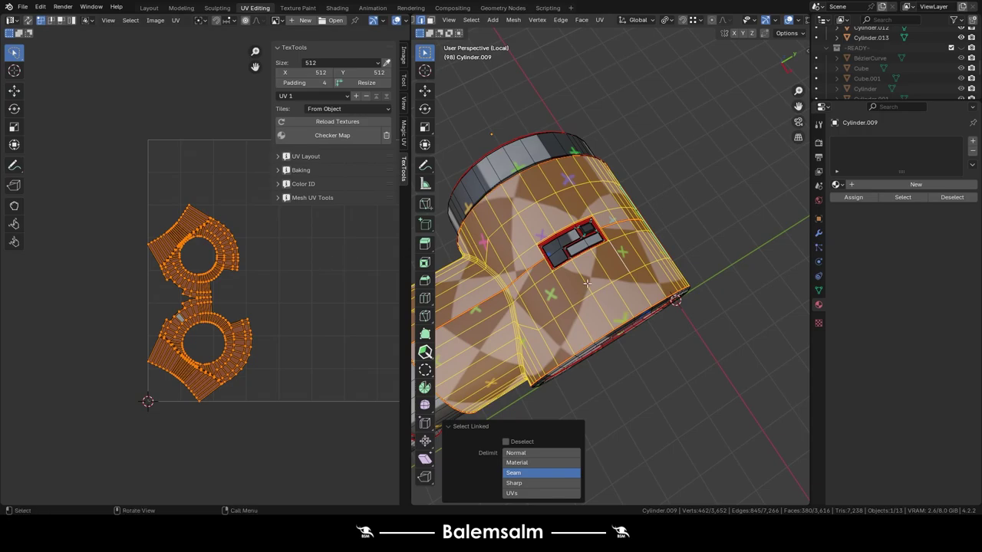
pyautogui.click(471, 20)
pyautogui.click(500, 57)
pyautogui.click(496, 166)
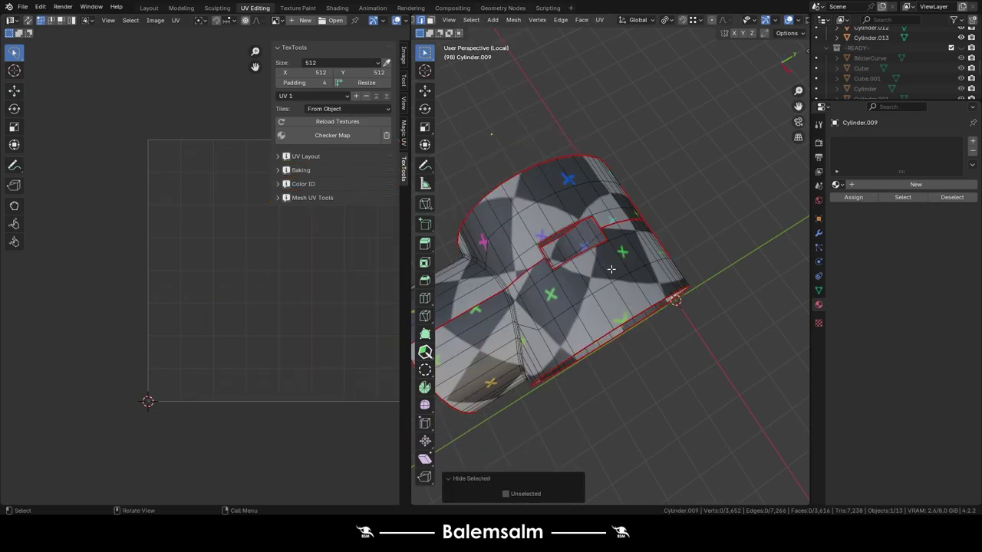
pyautogui.moveTo(496, 166); pyautogui.dragTo(496, 166, button='middle')
pyautogui.moveTo(629, 202); pyautogui.dragTo(753, 145, button='middle')
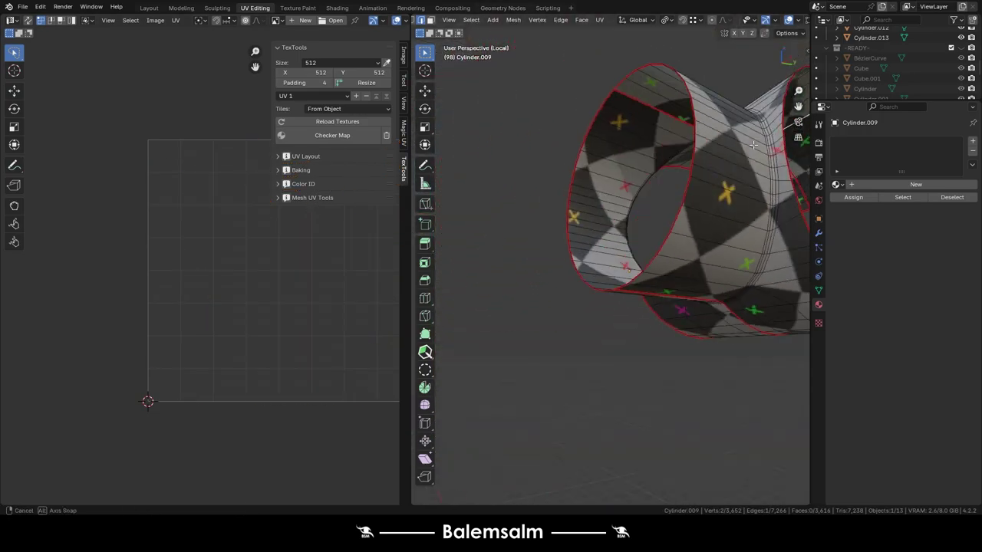
pyautogui.scroll(3, 560, 228)
pyautogui.moveTo(560, 228)
pyautogui.mouseDown(button='middle')
pyautogui.moveTo(492, 308)
pyautogui.moveTo(537, 253)
pyautogui.mouseUp(button='middle')
pyautogui.scroll(2, 492, 309)
pyautogui.scroll(-2, 491, 308)
# - Clear the seams on the open-end edge loop and the junction loop
pyautogui.keyDown('alt'); pyautogui.click(492, 308); pyautogui.keyUp('alt')
pyautogui.scroll(3, 537, 253)
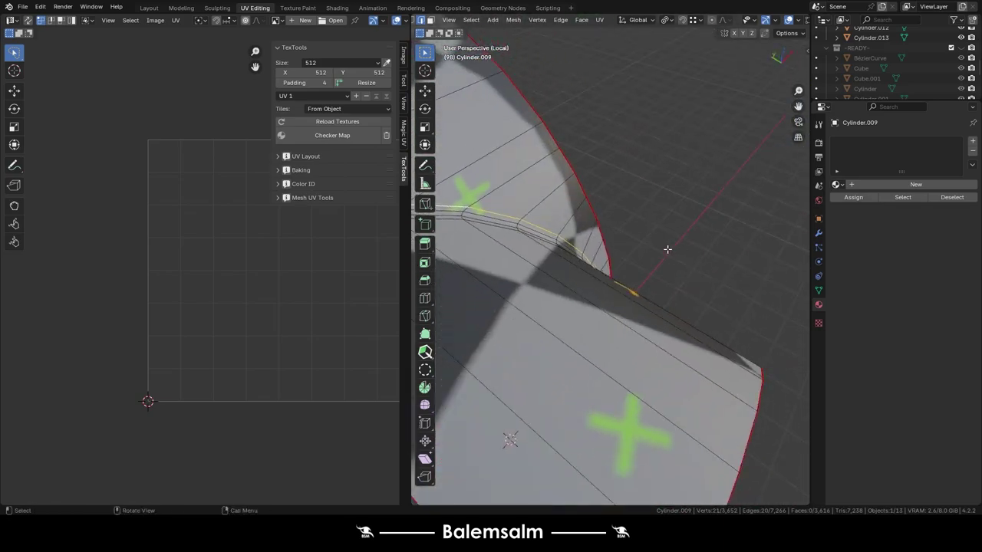
pyautogui.scroll(-3, 566, 201)
pyautogui.moveTo(562, 207)
pyautogui.mouseDown(button='middle')
pyautogui.moveTo(607, 204)
pyautogui.moveTo(572, 416)
pyautogui.moveTo(587, 293)
pyautogui.moveTo(633, 290)
pyautogui.mouseUp(button='middle')
pyautogui.keyDown('alt'); pyautogui.keyDown('shift'); pyautogui.click(573, 418); pyautogui.keyUp('shift'); pyautogui.keyUp('alt')
pyautogui.press('u')
pyautogui.click(587, 291)
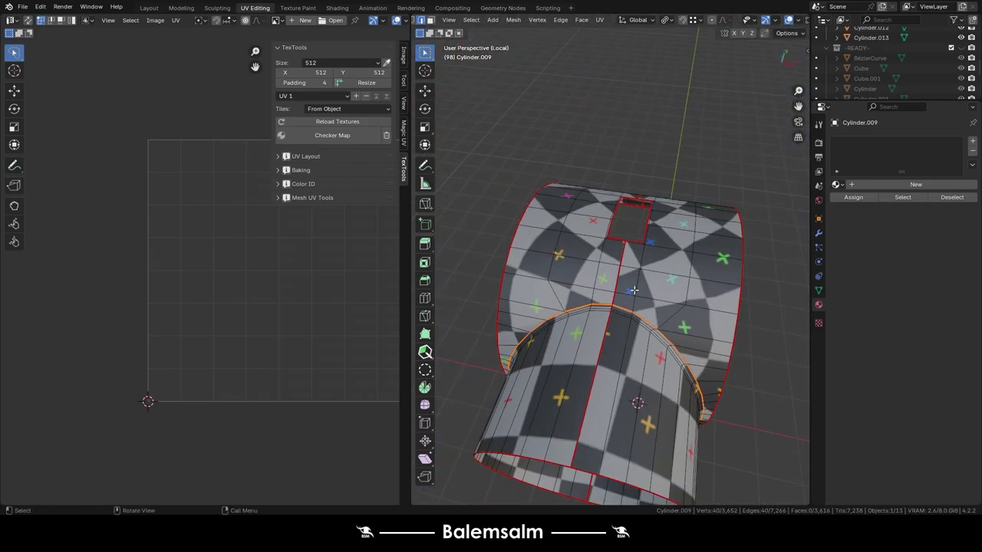
# - Select the upper piece and straighten its UVs with Follow Active Quads
pyautogui.press('l')
pyautogui.press('u')
pyautogui.click(270, 237)
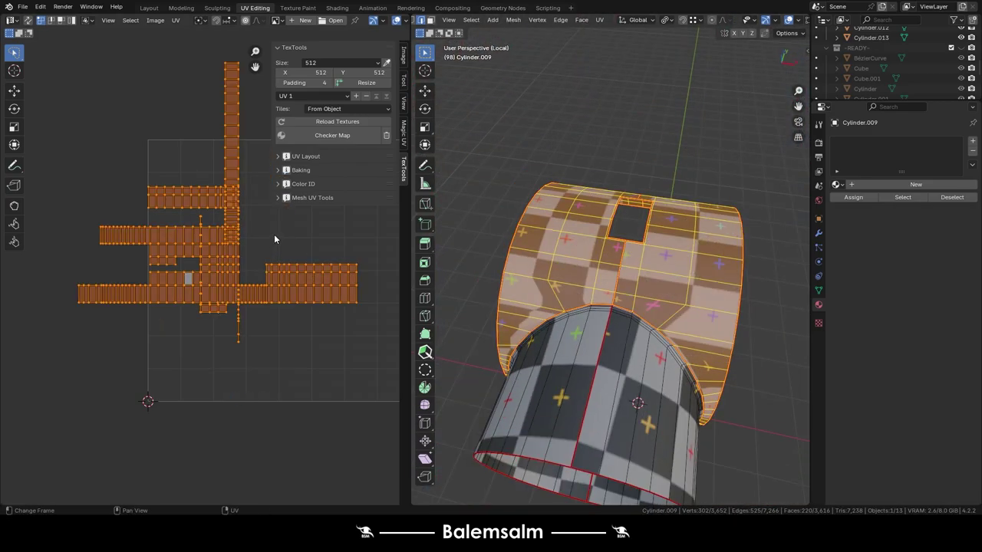
pyautogui.click(745, 238)
pyautogui.scroll(5, 682, 215)
pyautogui.moveTo(682, 215)
pyautogui.mouseDown(button='middle')
pyautogui.moveTo(617, 189)
pyautogui.moveTo(675, 313)
pyautogui.moveTo(636, 253)
pyautogui.moveTo(708, 221)
pyautogui.mouseUp(button='middle')
pyautogui.scroll(-4, 675, 303)
pyautogui.scroll(4, 619, 241)
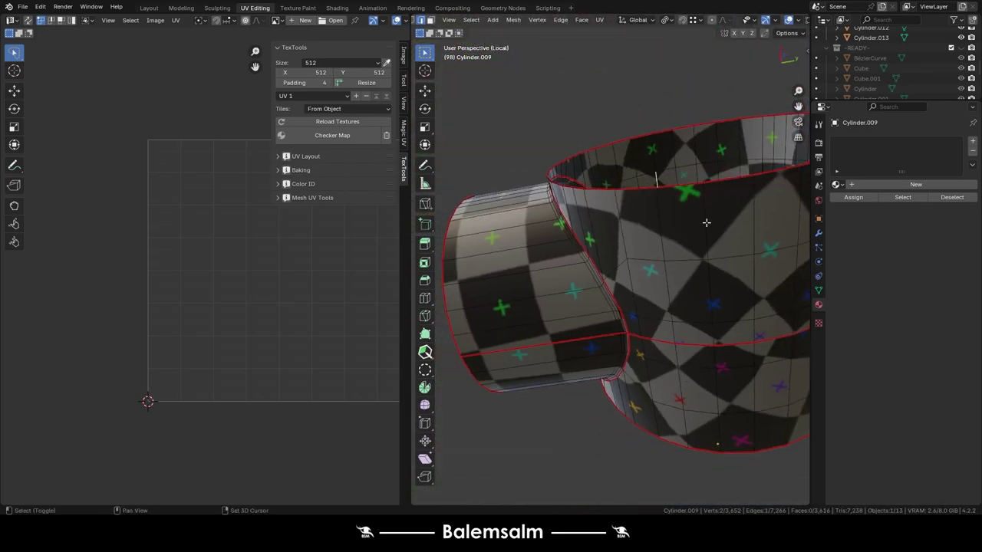
# - Pick an option from the mesh context menu and check the texture in Object Mode
pyautogui.rightClick(506, 175)
pyautogui.click(491, 169)
pyautogui.scroll(-5, 526, 261)
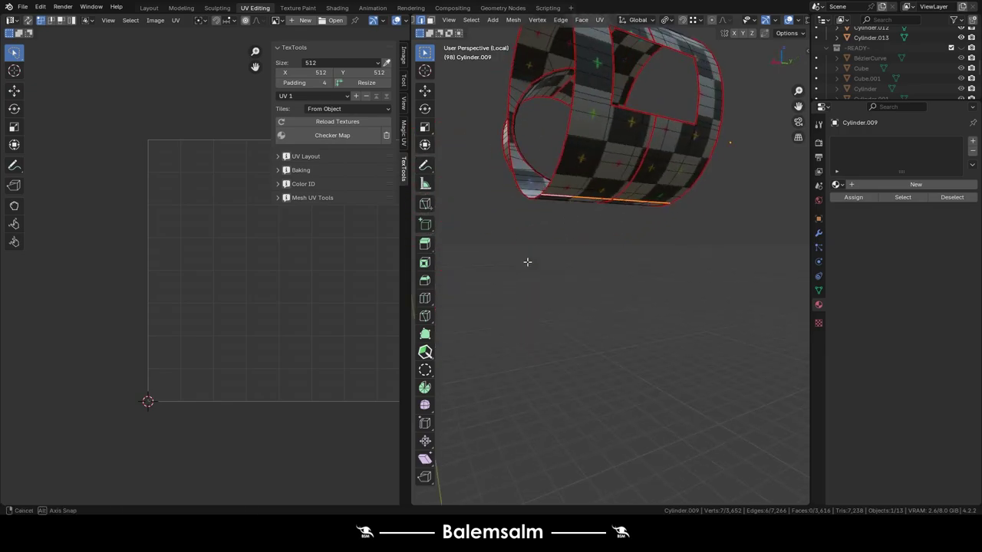
pyautogui.moveTo(526, 261)
pyautogui.mouseDown(button='middle')
pyautogui.moveTo(642, 307)
pyautogui.moveTo(652, 203)
pyautogui.moveTo(663, 289)
pyautogui.moveTo(651, 185)
pyautogui.mouseUp(button='middle')
pyautogui.press('Tab')
pyautogui.scroll(-4, 598, 210)
# - Return to Edit Mode on Cylinder.009 and select all its geometry
pyautogui.press('Tab')
pyautogui.press('Tab')
pyautogui.scroll(5, 665, 302)
pyautogui.scroll(-4, 665, 303)
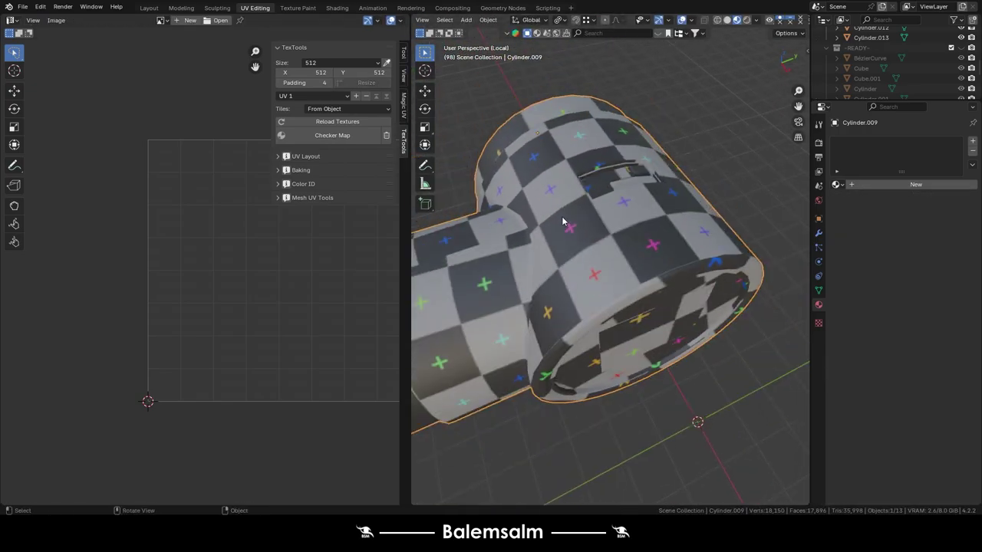
pyautogui.press('Tab')
pyautogui.scroll(-2, 650, 186)
pyautogui.press('a')
pyautogui.scroll(-3, 652, 168)
pyautogui.press('Tab')
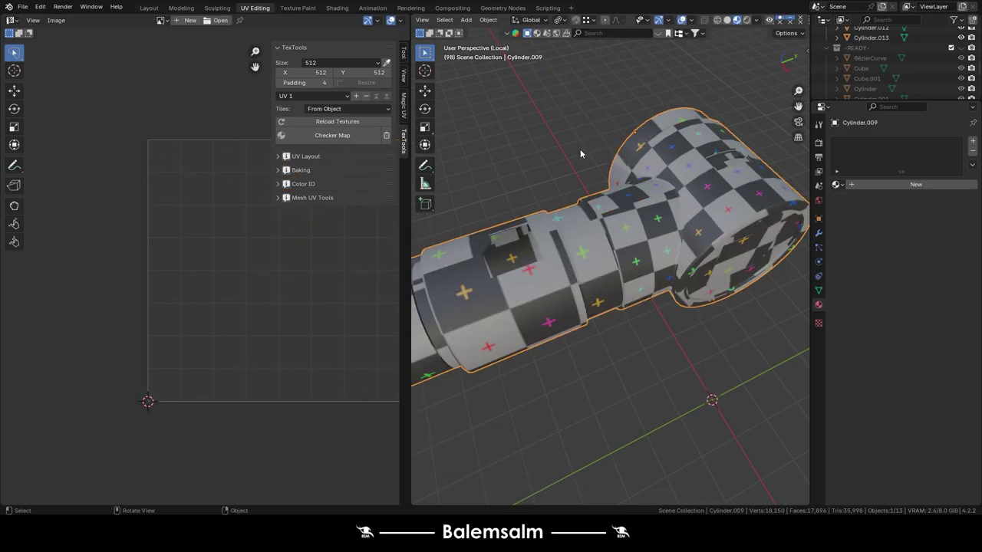
pyautogui.press('Tab')
pyautogui.moveTo(580, 154); pyautogui.dragTo(614, 230, button='middle')
# - Pack all of Cylinder.009's UV islands and inspect the packed checker result
pyautogui.press('a')
pyautogui.click(277, 289)
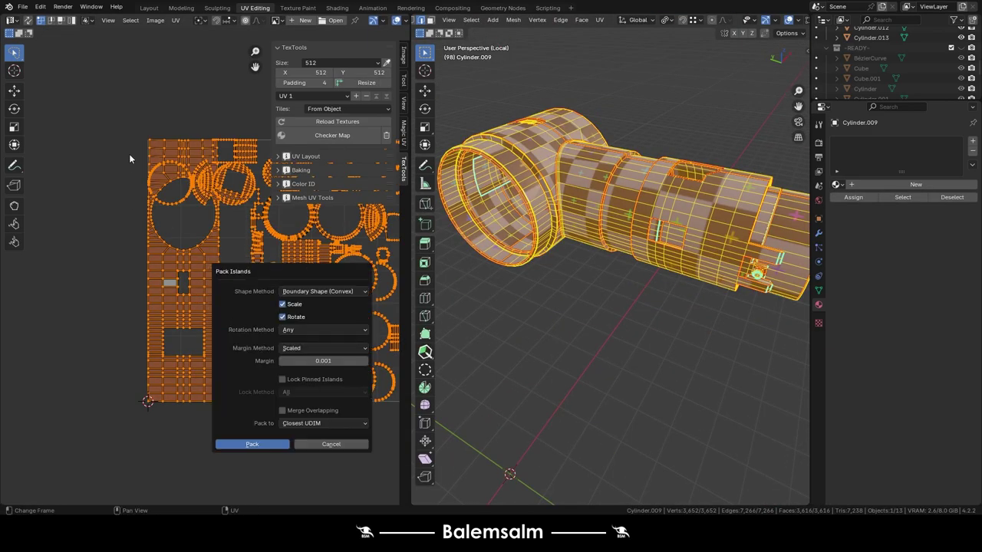
pyautogui.moveTo(253, 270); pyautogui.dragTo(139, 118)
pyautogui.press('Return')
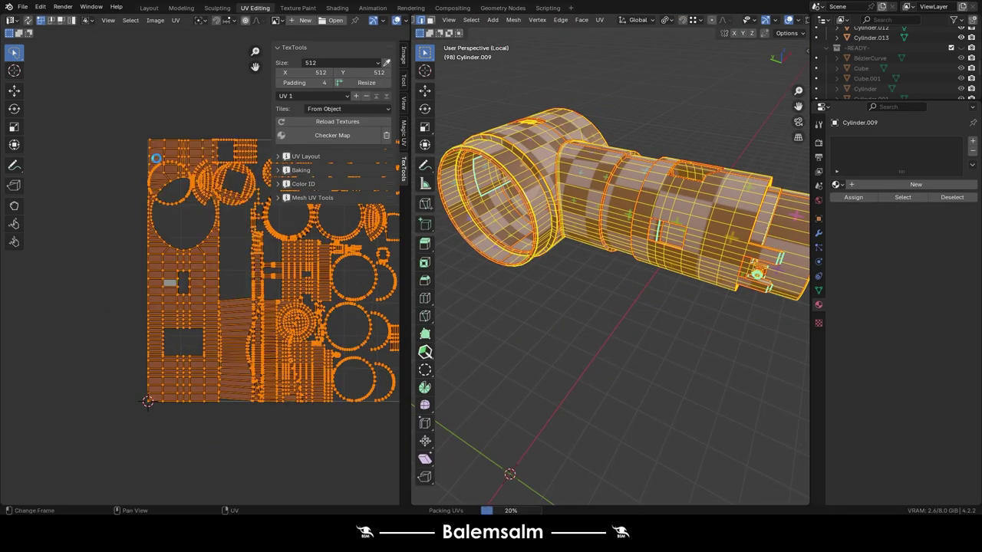
pyautogui.press('Tab')
pyautogui.moveTo(703, 169); pyautogui.dragTo(566, 264, button='middle')
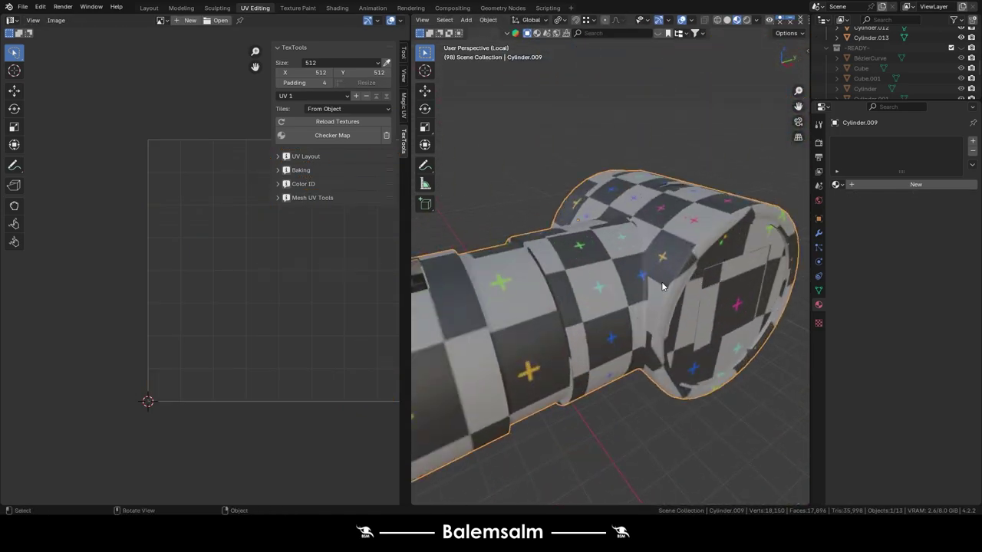
pyautogui.moveTo(566, 264)
pyautogui.mouseDown(button='middle')
pyautogui.moveTo(499, 247)
pyautogui.moveTo(606, 191)
pyautogui.mouseUp(button='middle')
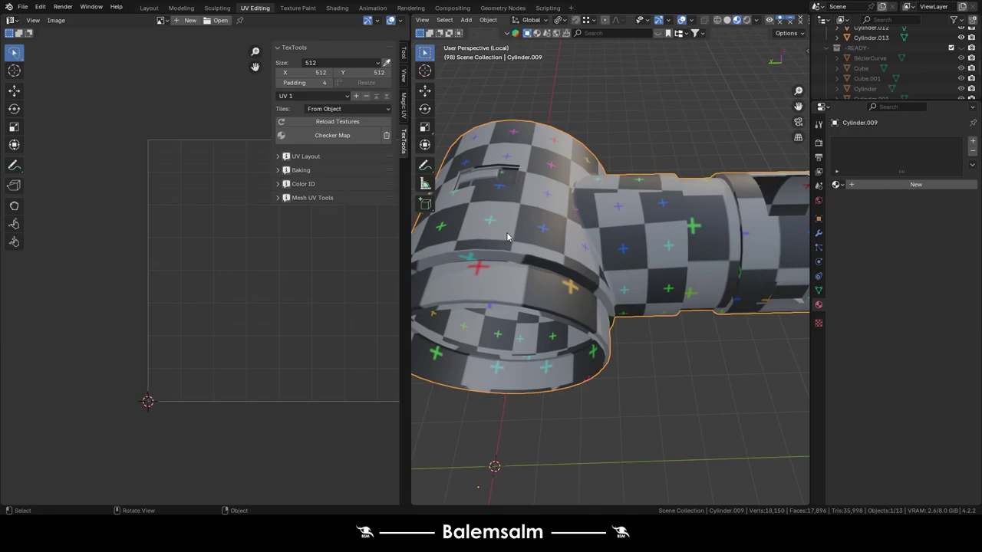
# - Remove the checker texture and assign RoboticArm.mat.17 to Cylinder.009
pyautogui.press('Tab')
pyautogui.press('Tab')
pyautogui.click(387, 136)
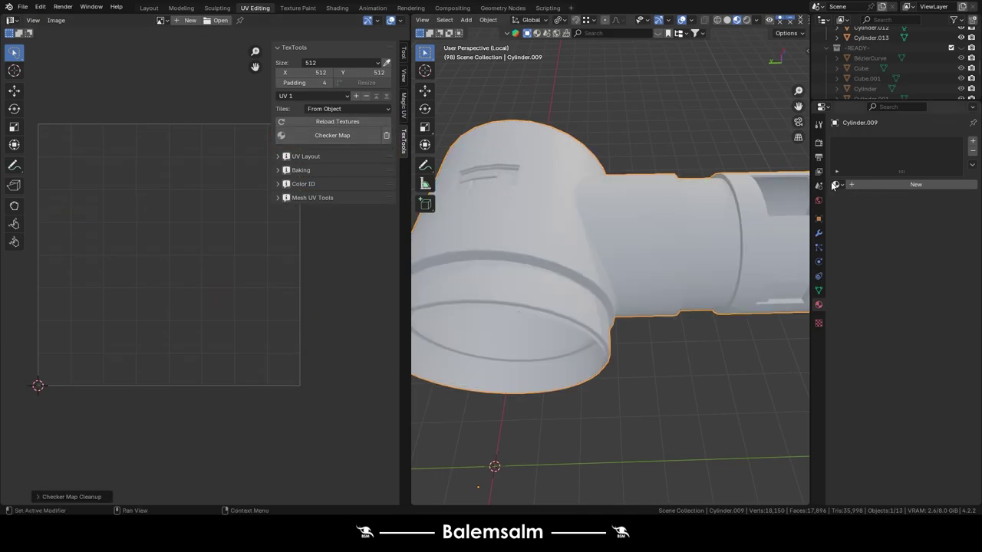
pyautogui.moveTo(649, 174); pyautogui.dragTo(607, 204, button='middle')
pyautogui.press('Tab')
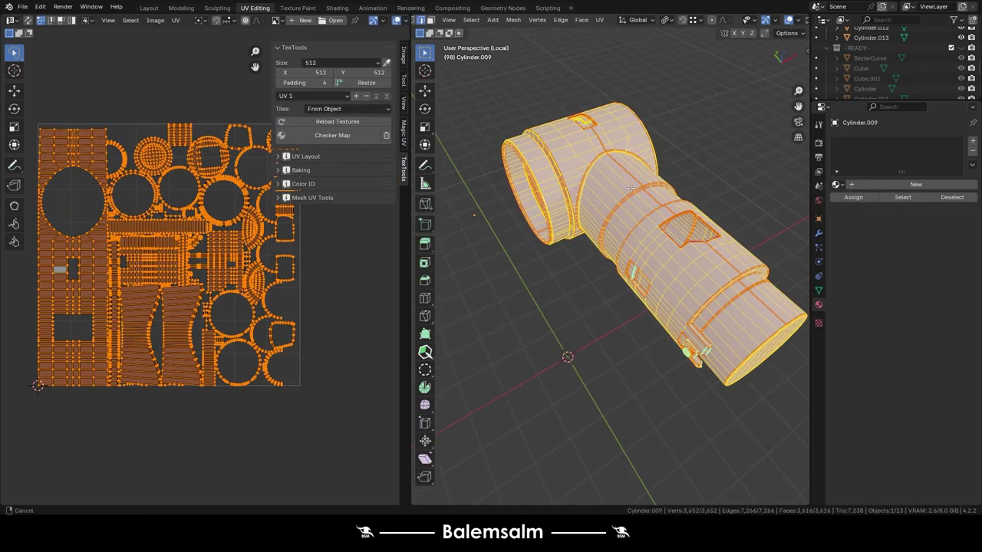
pyautogui.press('Tab')
pyautogui.click(837, 184)
pyautogui.click(913, 268)
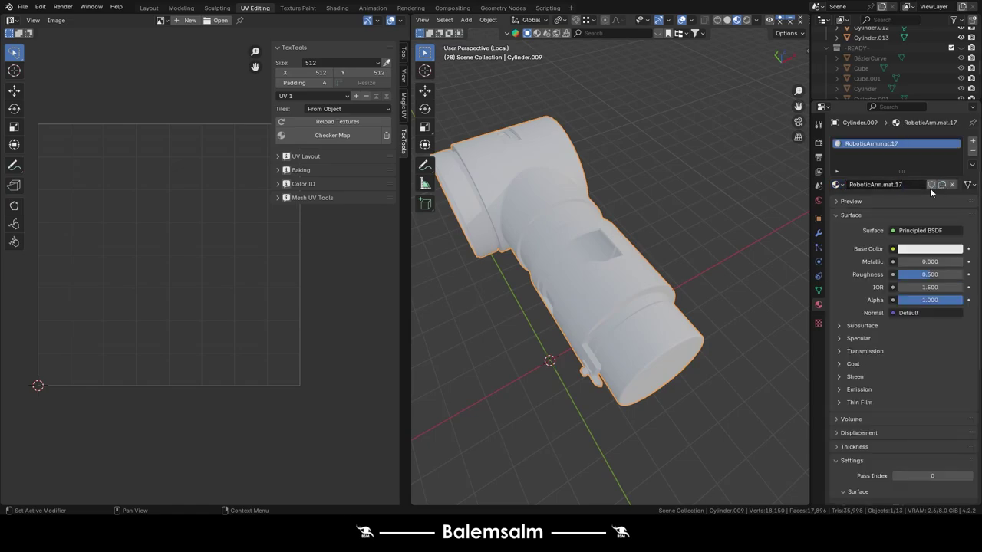
# - Exit local view, select the Bézier curve tubes and isolate them
pyautogui.press('KP_Divide')
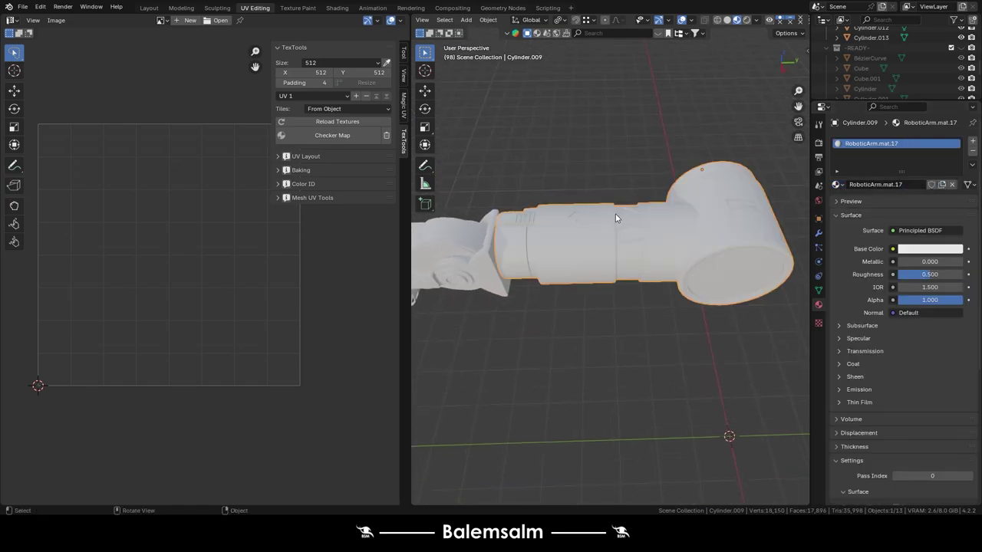
pyautogui.press('m')
pyautogui.moveTo(680, 261)
pyautogui.mouseDown(button='middle')
pyautogui.moveTo(556, 143)
pyautogui.moveTo(598, 202)
pyautogui.moveTo(492, 218)
pyautogui.mouseUp(button='middle')
pyautogui.press('KP_Divide')
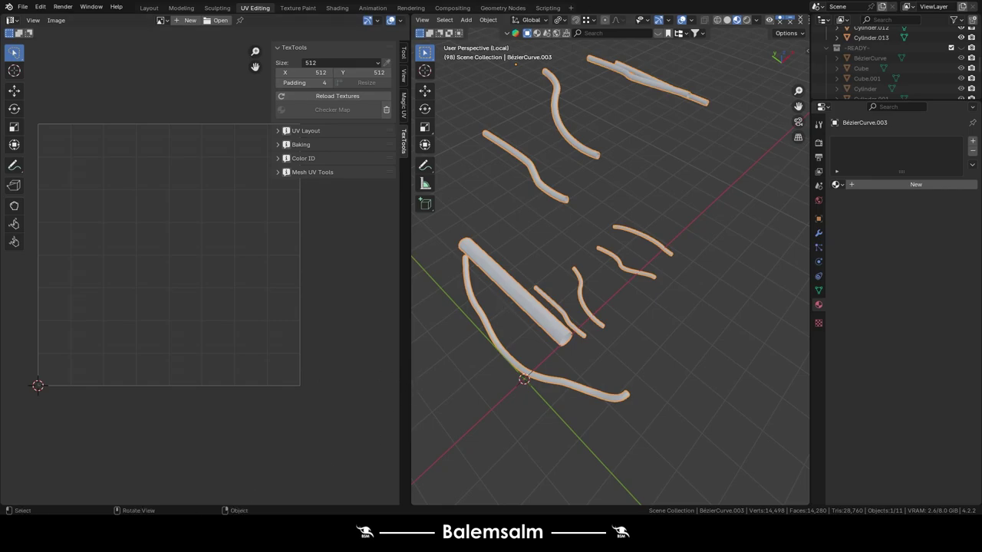
# - Select edge loops along the Bézier curve tubes in Edit Mode
pyautogui.press('Tab')
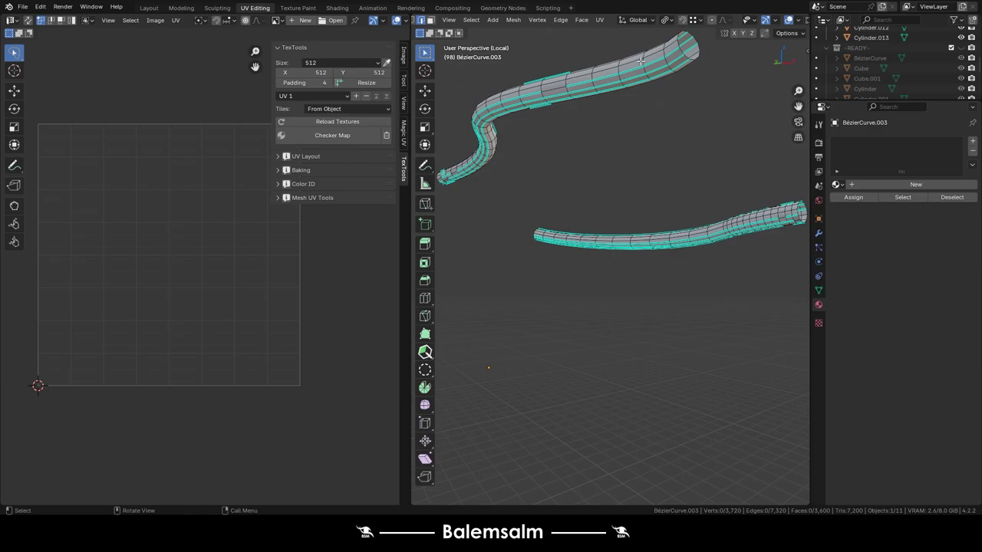
pyautogui.scroll(3, 662, 71)
pyautogui.scroll(-3, 684, 225)
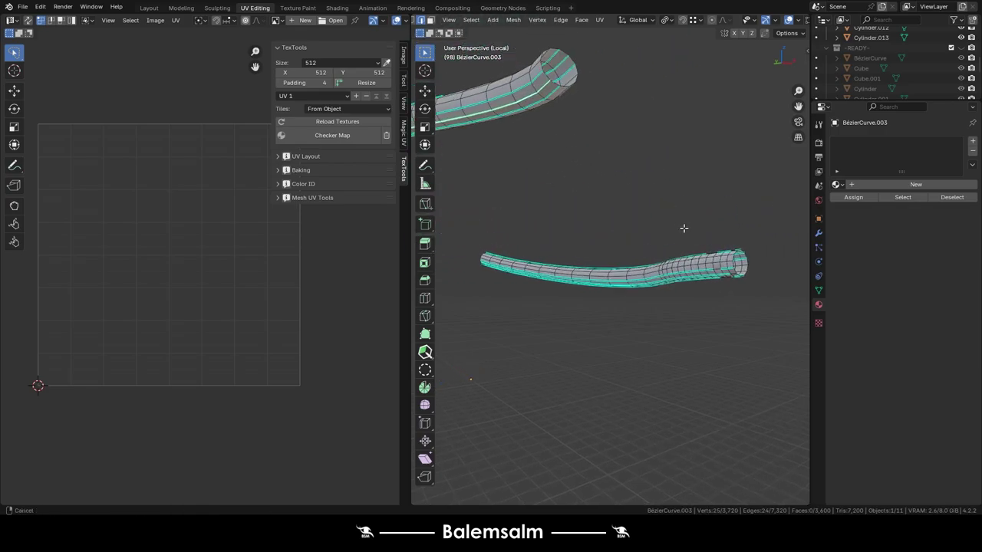
pyautogui.scroll(5, 674, 231)
pyautogui.scroll(-5, 669, 267)
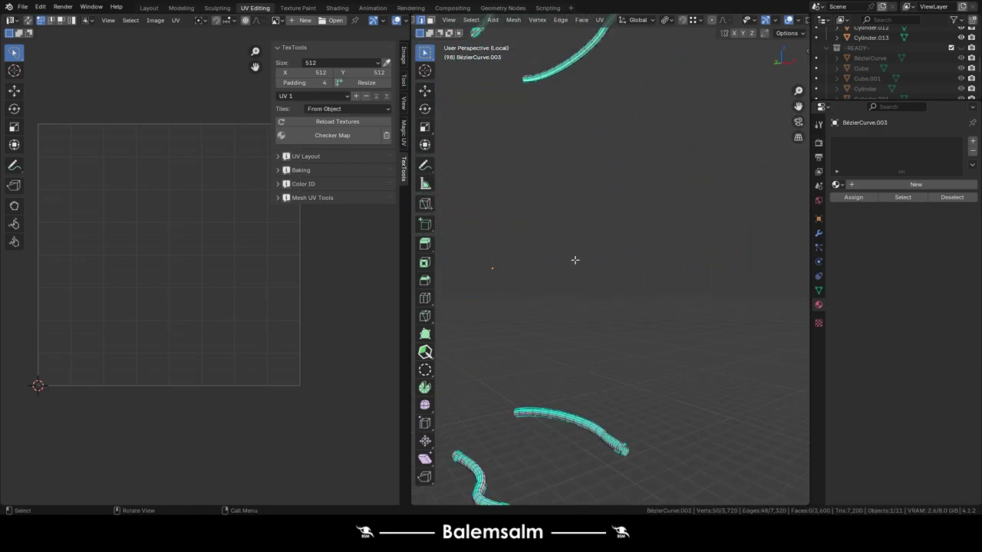
pyautogui.hotkey('ctrl', 'shift', 'z')
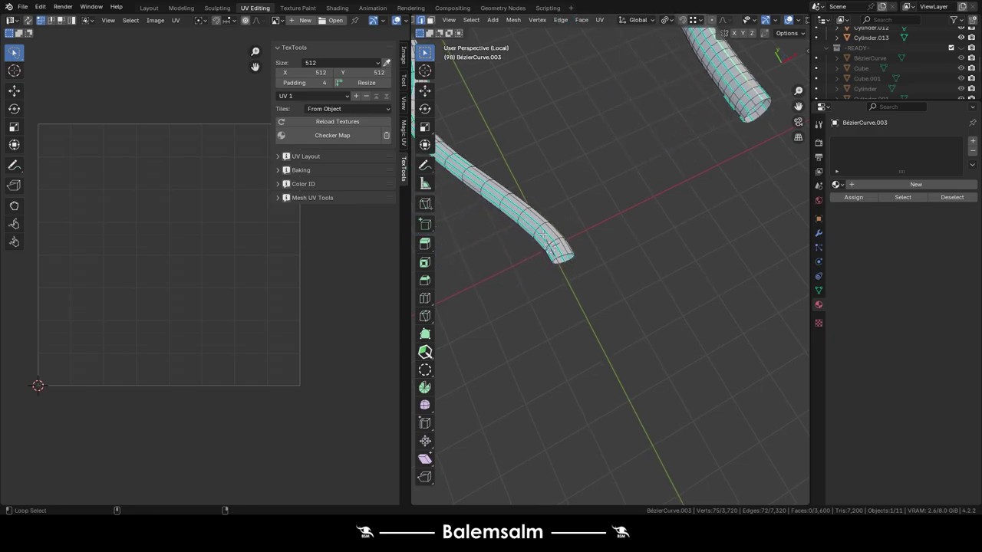
pyautogui.hotkey('ctrl', 'z')
pyautogui.hotkey('ctrl', 'z')
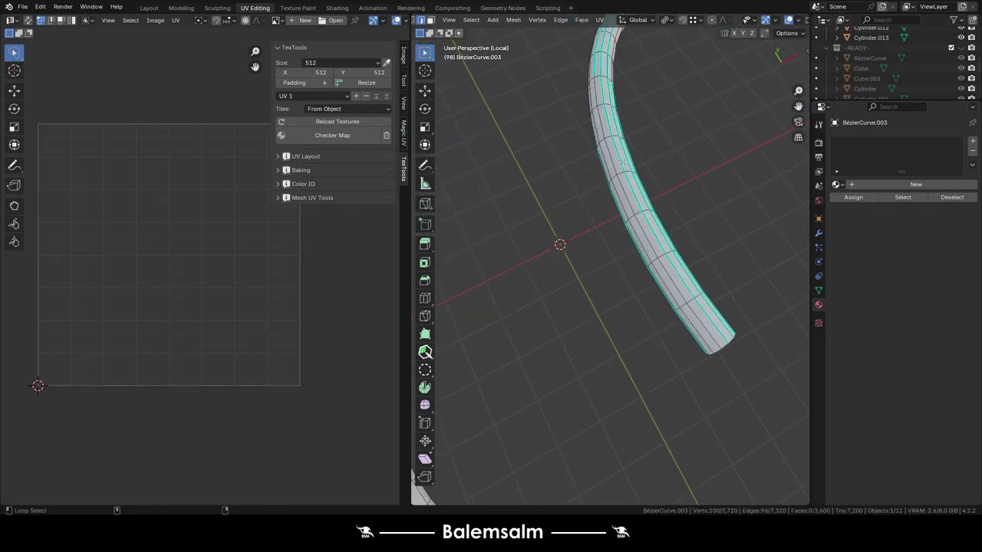
pyautogui.hotkey('ctrl', 'z')
pyautogui.hotkey('ctrl', 'z')
pyautogui.hotkey('ctrl', 'z')
pyautogui.hotkey('ctrl', 'z')
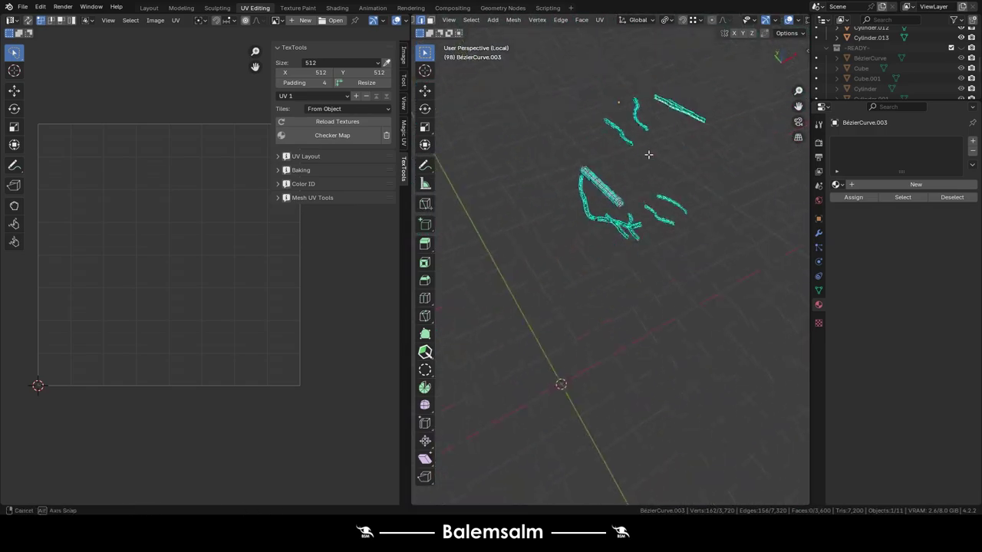
pyautogui.hotkey('ctrl', 'z')
pyautogui.hotkey('ctrl', 'z')
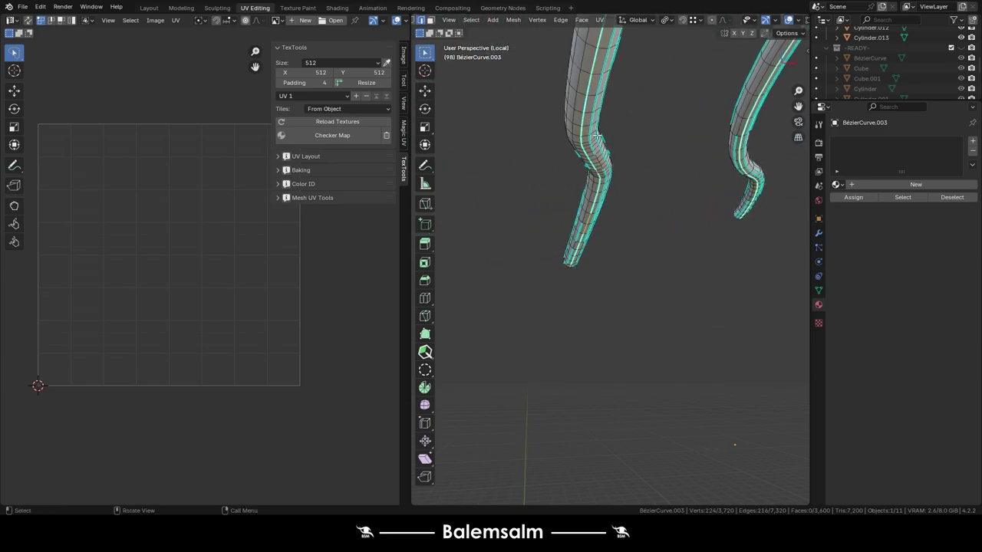
pyautogui.hotkey('ctrl', 'z')
pyautogui.moveTo(597, 137); pyautogui.dragTo(691, 230, button='middle')
# - Mark the selected loops as seams, unwrap the tubes and apply the checker map
pyautogui.press('u')
pyautogui.click(695, 335)
pyautogui.click(332, 135)
pyautogui.moveTo(537, 230); pyautogui.dragTo(574, 215, button='middle')
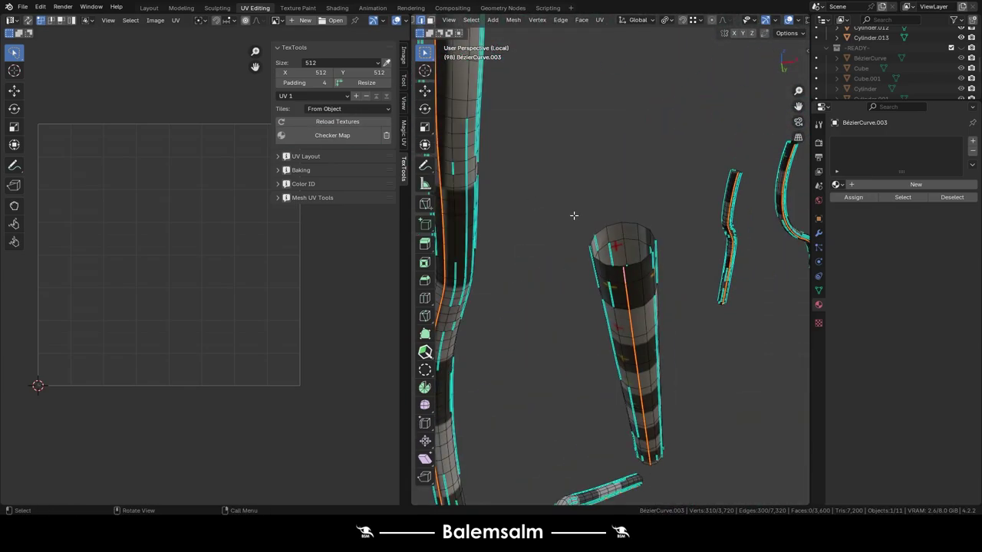
pyautogui.press('a')
pyautogui.rightClick(514, 199)
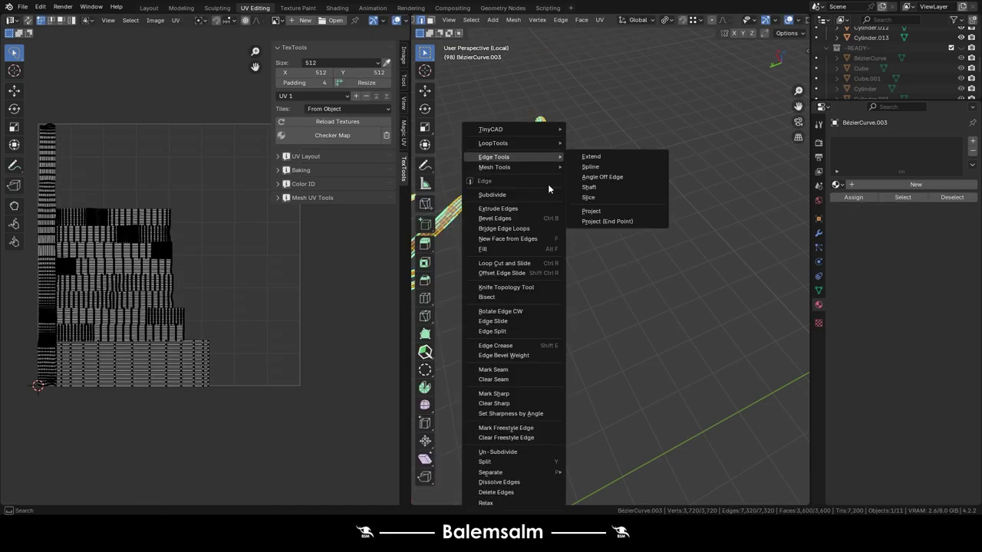
pyautogui.rightClick(644, 211)
pyautogui.click(644, 378)
# - Assign RoboticArm.mat.18 to the curves and exit local view
pyautogui.press('Tab')
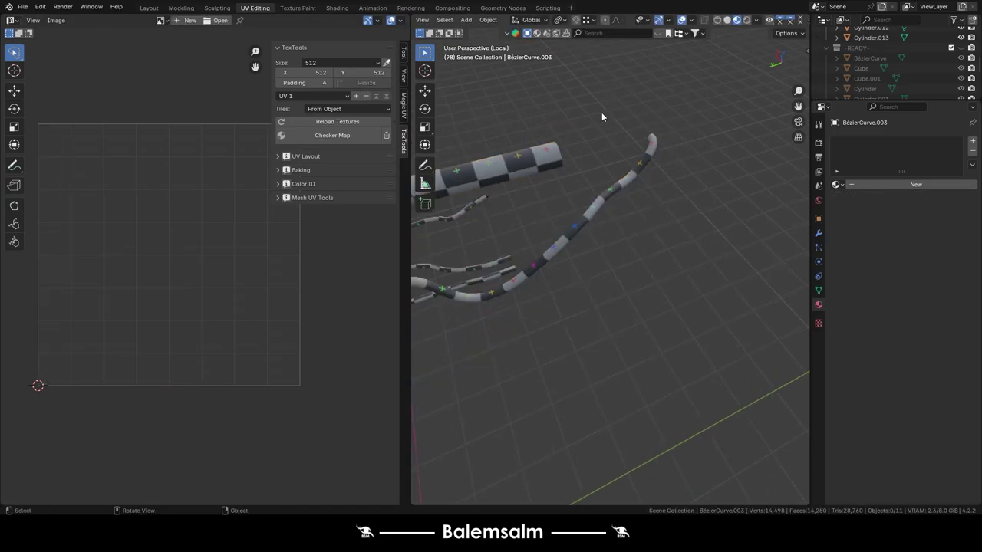
pyautogui.moveTo(602, 112); pyautogui.dragTo(667, 191, button='middle')
pyautogui.click(837, 184)
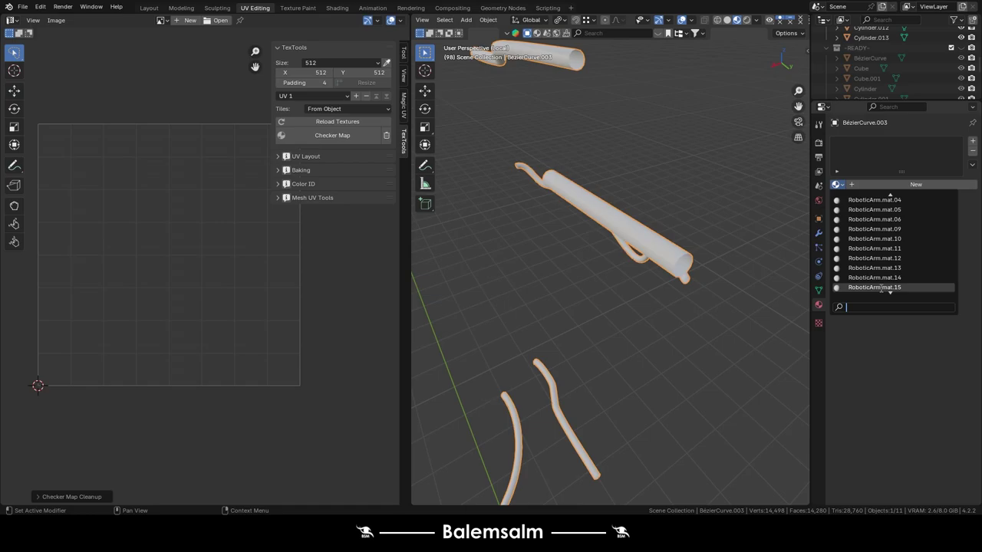
pyautogui.click(896, 267)
pyautogui.write('RoboticArm.mat.18')
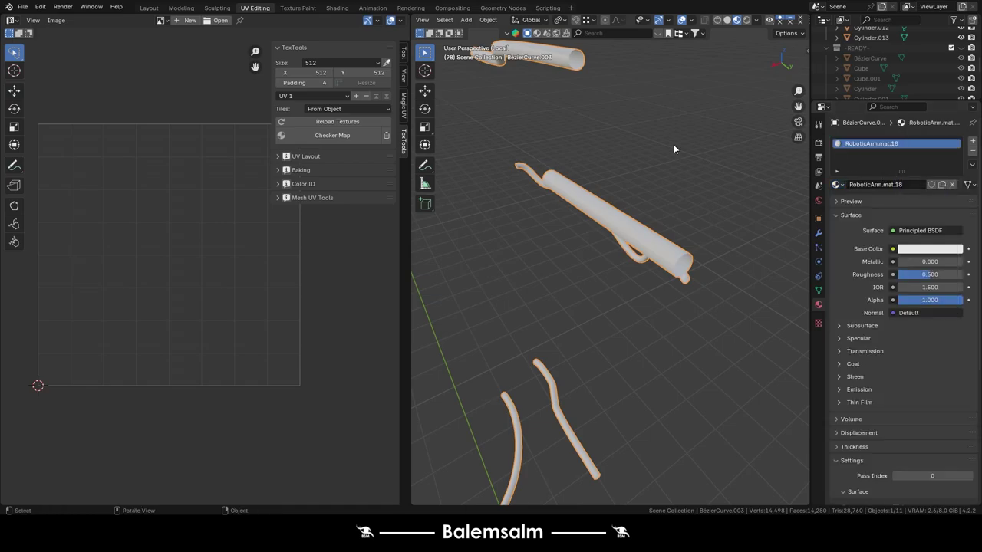
pyautogui.press('KP_Divide')
# - Hide the finished curve tubes and select the small gripper plates
pyautogui.press('m')
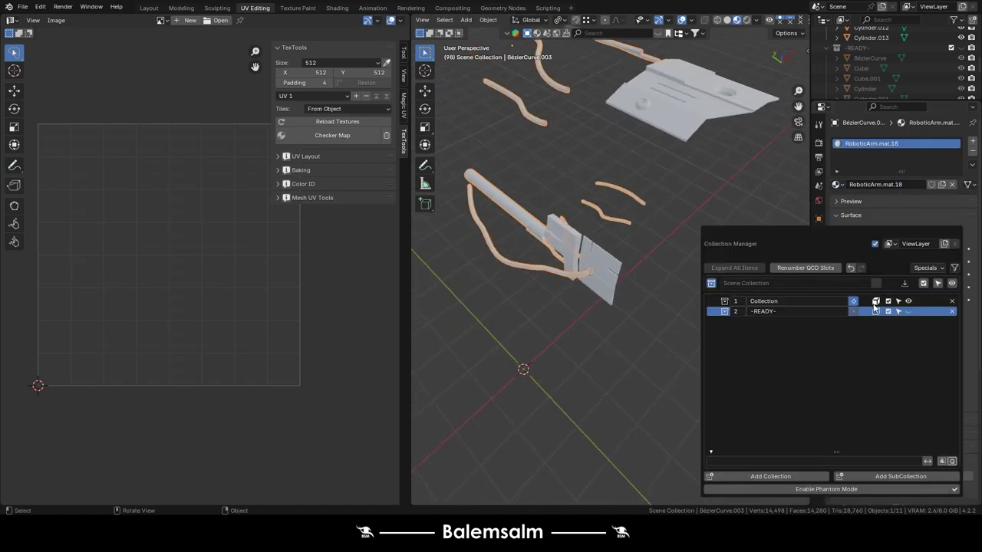
pyautogui.click(876, 301)
pyautogui.click(579, 183)
pyautogui.scroll(4, 578, 183)
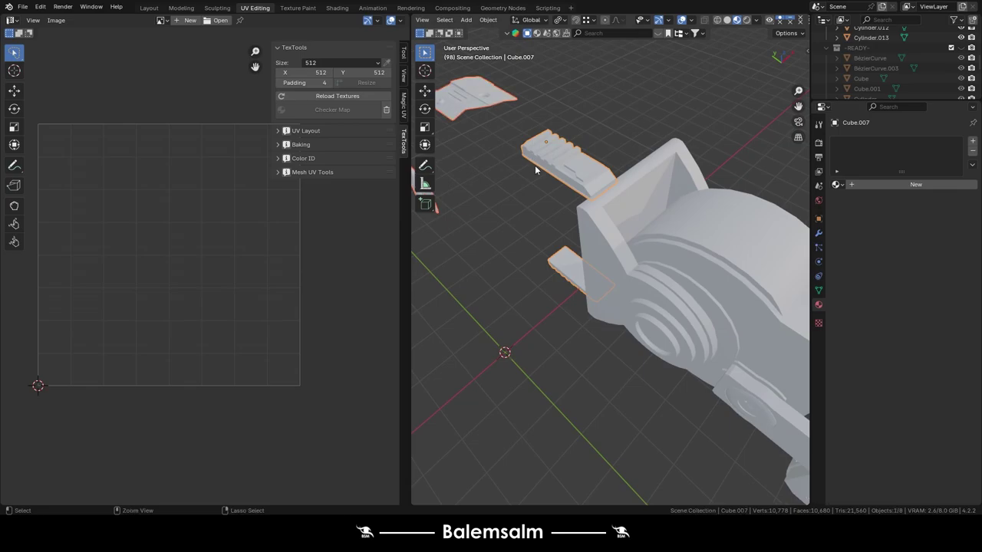
pyautogui.moveTo(534, 165); pyautogui.dragTo(518, 252, button='middle')
# - Smart UV Project the gripper plates, test and clear the checker, and assign a RoboticArm material
pyautogui.press('Tab')
pyautogui.press('u')
pyautogui.click(519, 252)
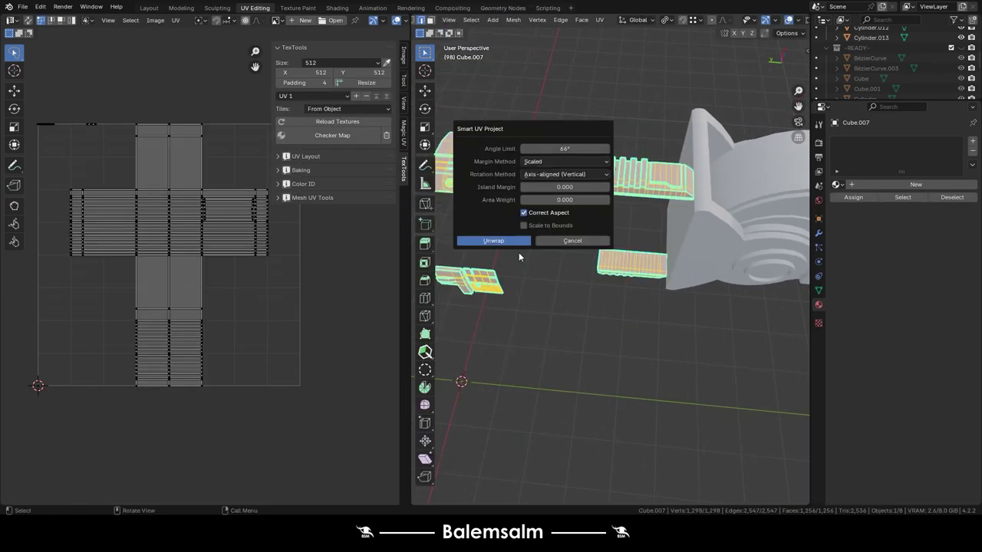
pyautogui.click(493, 240)
pyautogui.click(332, 135)
pyautogui.click(386, 135)
pyautogui.click(836, 185)
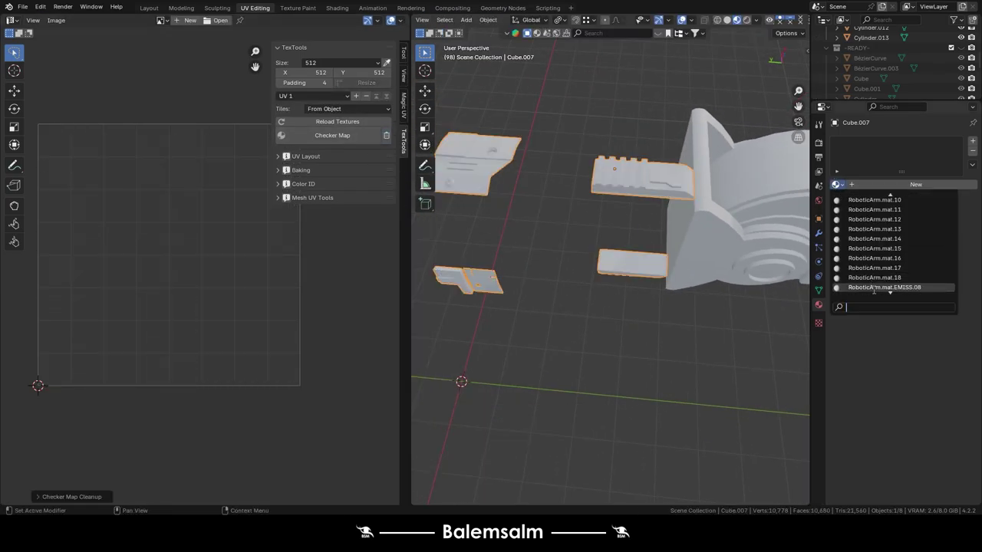
pyautogui.click(879, 267)
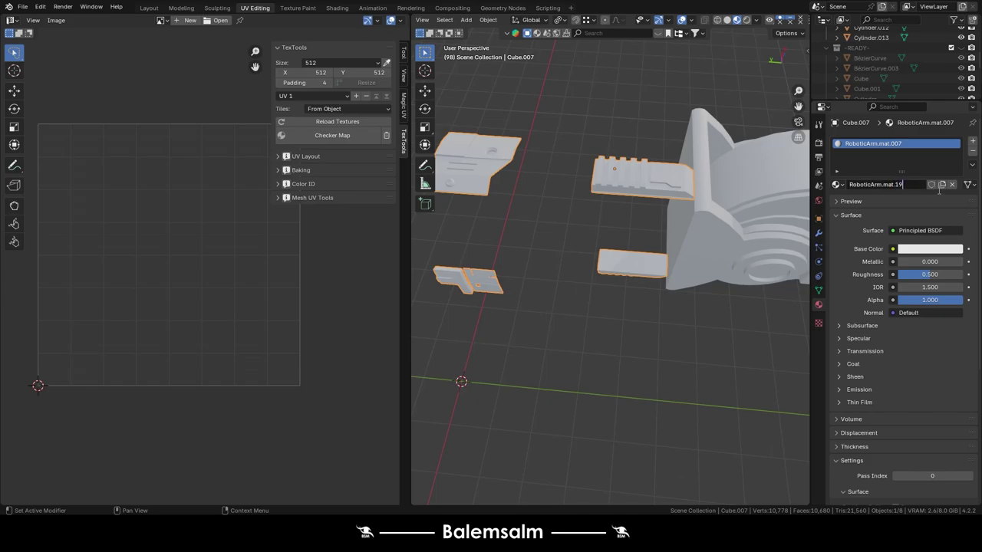
# - Hide the finished gripper plates via the collection manager and select the base block
pyautogui.press('m')
pyautogui.click(867, 328)
pyautogui.scroll(-2, 597, 207)
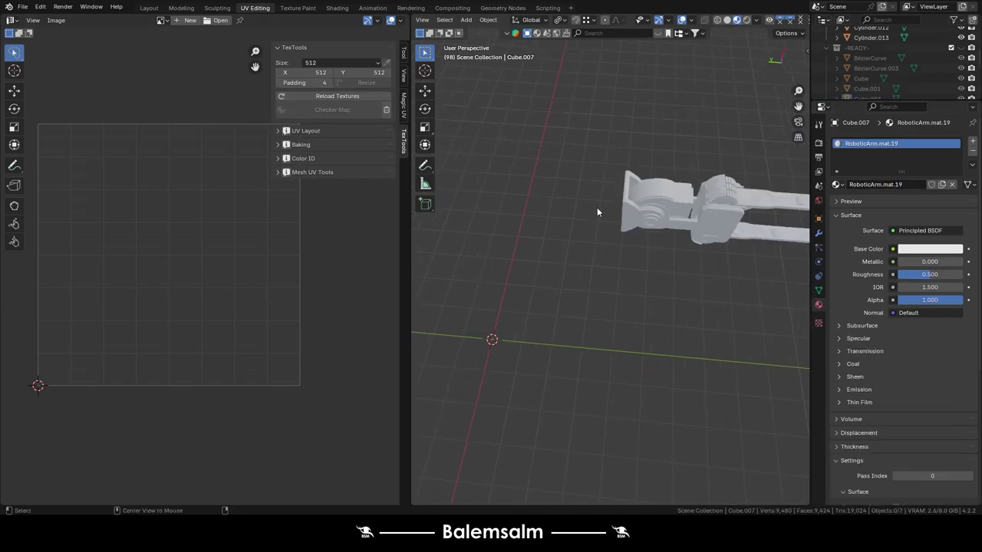
pyautogui.moveTo(601, 199); pyautogui.dragTo(527, 111, button='middle')
pyautogui.scroll(3, 527, 111)
pyautogui.scroll(2, 698, 221)
pyautogui.click(698, 221)
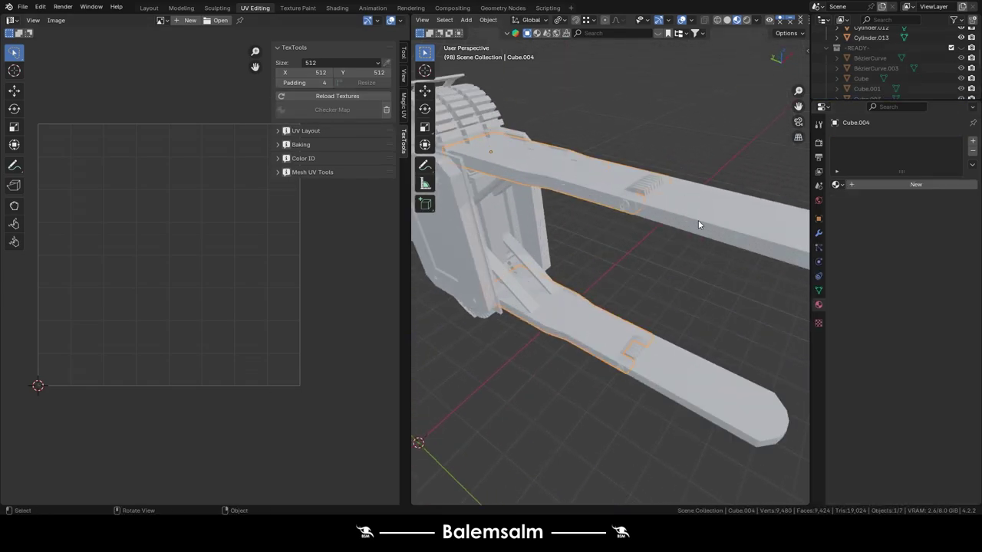
pyautogui.scroll(2, 591, 183)
pyautogui.moveTo(535, 187)
pyautogui.mouseDown(button='middle')
pyautogui.moveTo(507, 202)
pyautogui.moveTo(601, 232)
pyautogui.moveTo(580, 182)
pyautogui.moveTo(491, 145)
pyautogui.moveTo(602, 253)
pyautogui.mouseUp(button='middle')
pyautogui.scroll(-3, 602, 222)
pyautogui.scroll(-3, 580, 182)
pyautogui.click(599, 181)
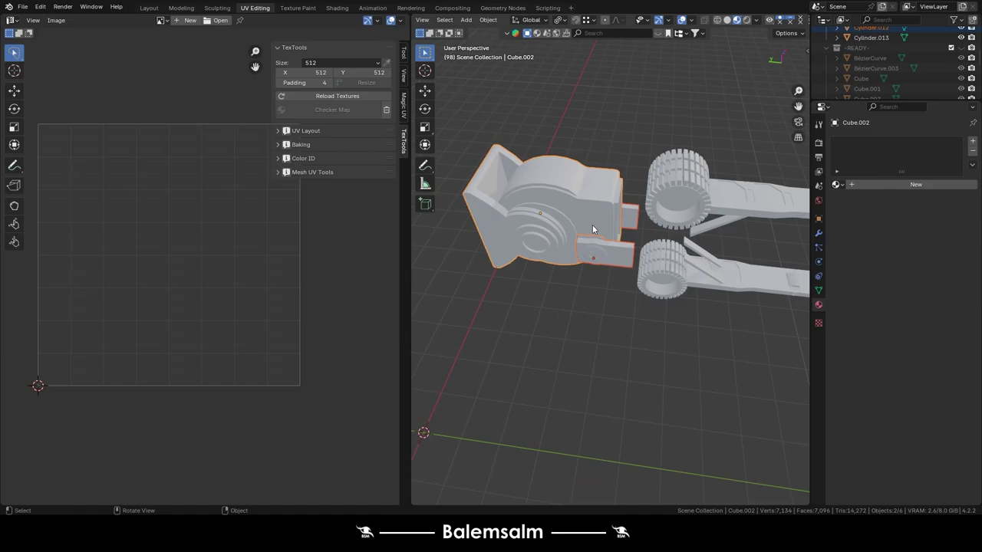
# - Give the base block RoboticArm.mat.19, copy it to the bracket, and isolate both pieces
pyautogui.scroll(2, 593, 229)
pyautogui.click(837, 184)
pyautogui.click(913, 184)
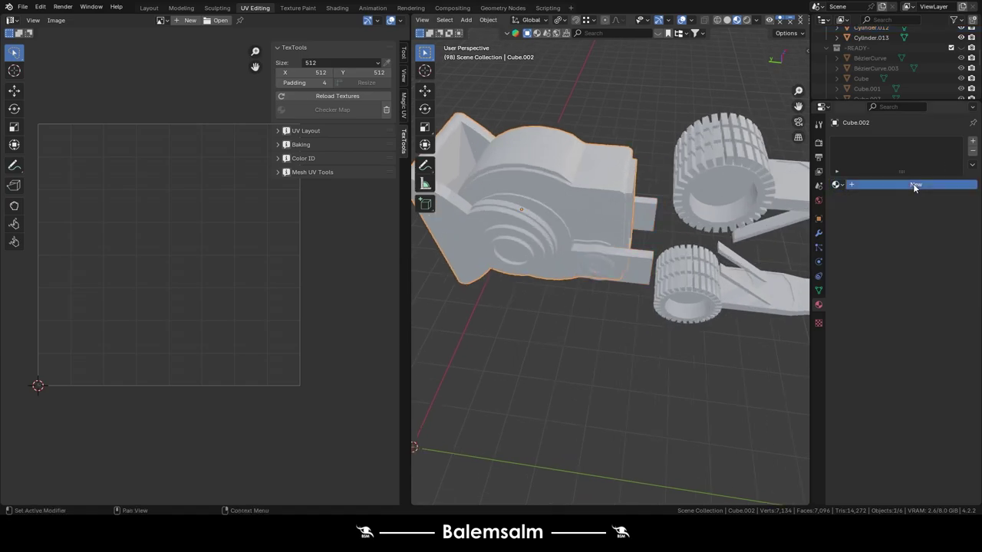
pyautogui.click(838, 185)
pyautogui.click(878, 283)
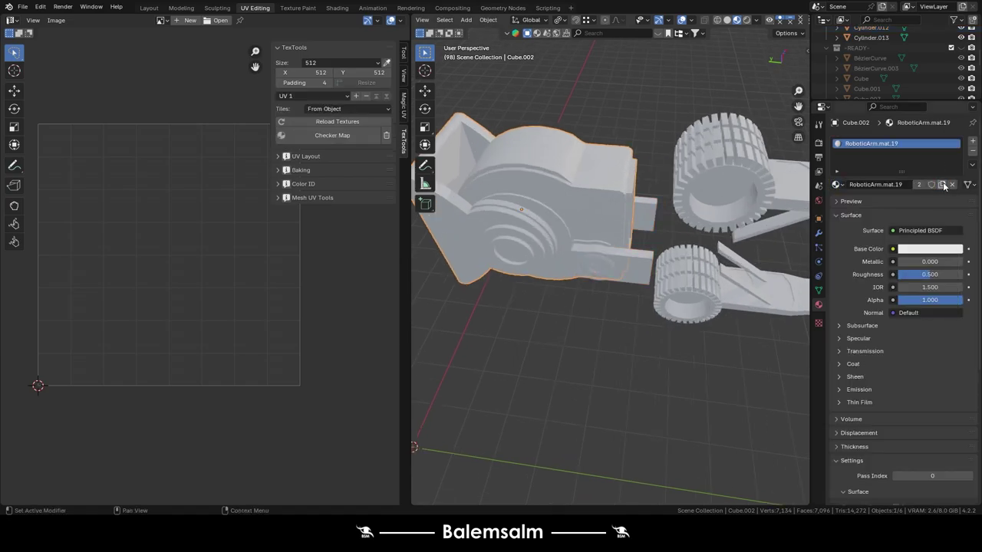
pyautogui.keyDown('shift'); pyautogui.click(590, 272); pyautogui.keyUp('shift')
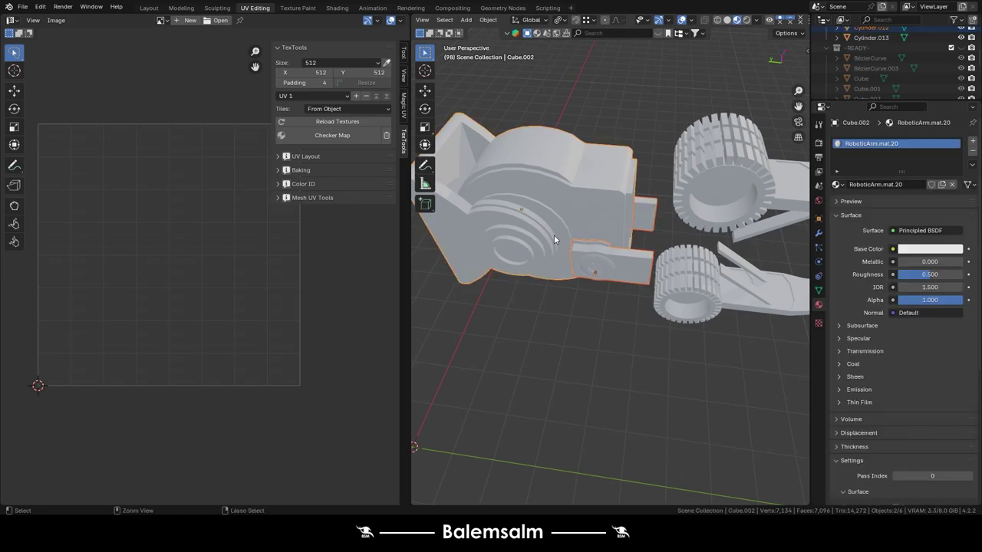
pyautogui.click(541, 260)
pyautogui.press('KP_Divide')
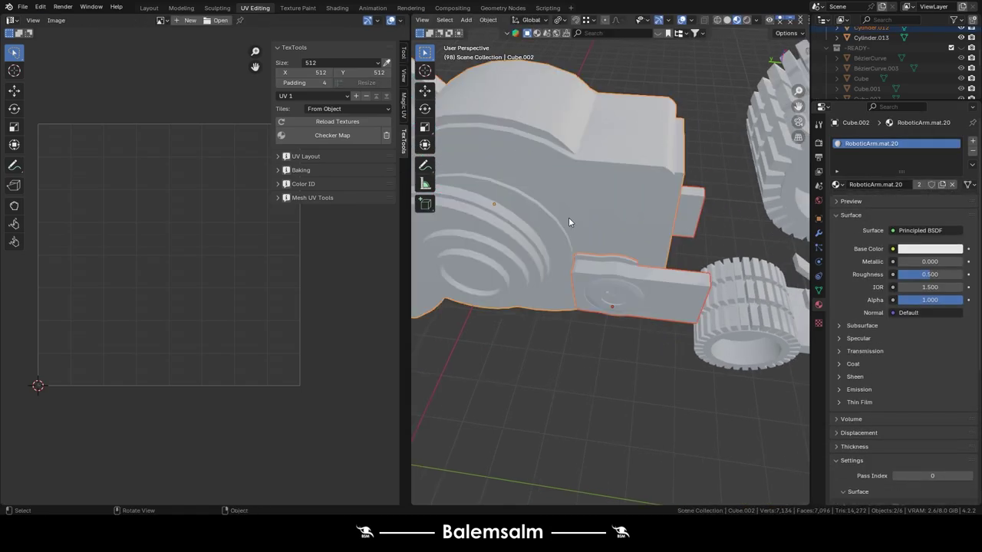
# - Select all of the housing's faces and unwrap them with Smart UV Project
pyautogui.press('Tab')
pyautogui.press('a')
pyautogui.press('u')
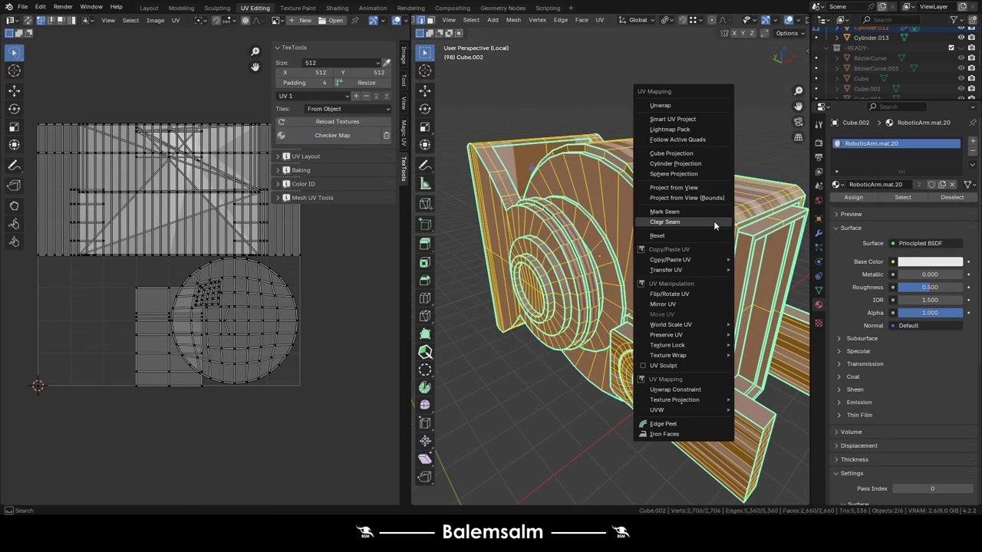
pyautogui.click(658, 145)
pyautogui.click(664, 318)
# - Inspect the housing's checker pattern and UV layout, then exit the isolated view
pyautogui.press('Tab')
pyautogui.moveTo(643, 209); pyautogui.dragTo(495, 222, button='middle')
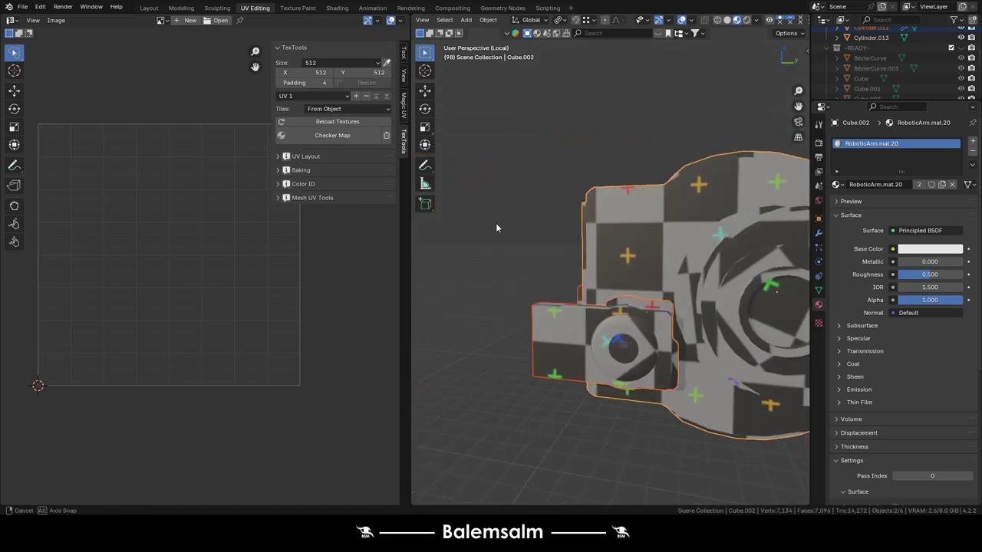
pyautogui.scroll(-5, 496, 223)
pyautogui.press('Tab')
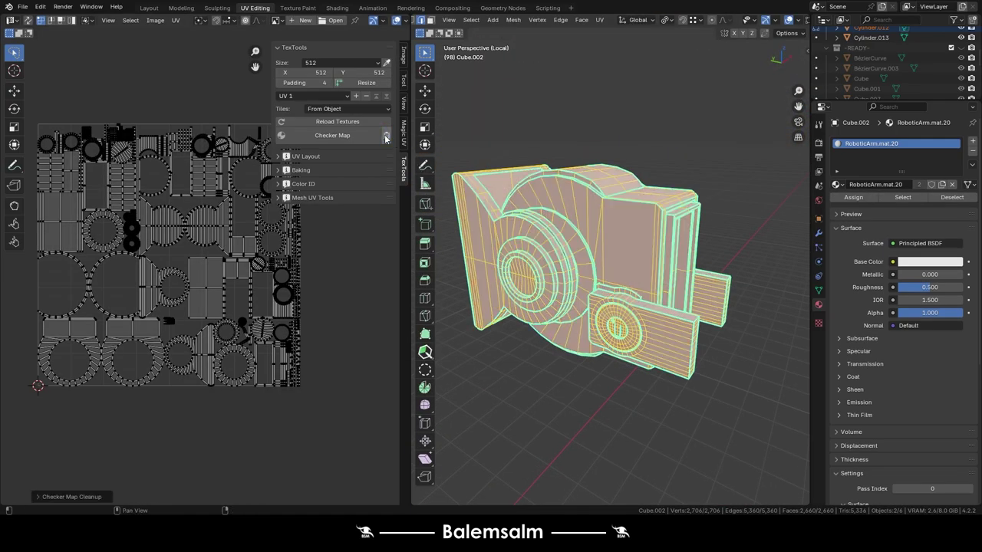
pyautogui.press('Tab')
pyautogui.press('KP_Divide')
# - Give the Cylinder.013 gear RoboticArm.mat.21 and unwrap it with Smart UV Project
pyautogui.moveTo(581, 209)
pyautogui.mouseDown(button='middle')
pyautogui.moveTo(732, 221)
pyautogui.moveTo(564, 167)
pyautogui.moveTo(629, 176)
pyautogui.mouseUp(button='middle')
pyautogui.click(564, 167)
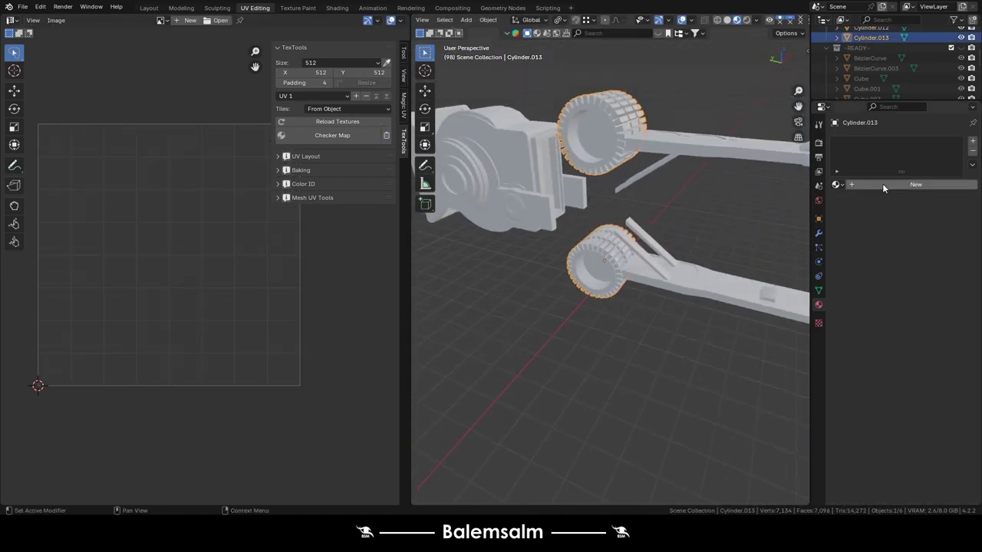
pyautogui.click(935, 184)
pyautogui.click(837, 184)
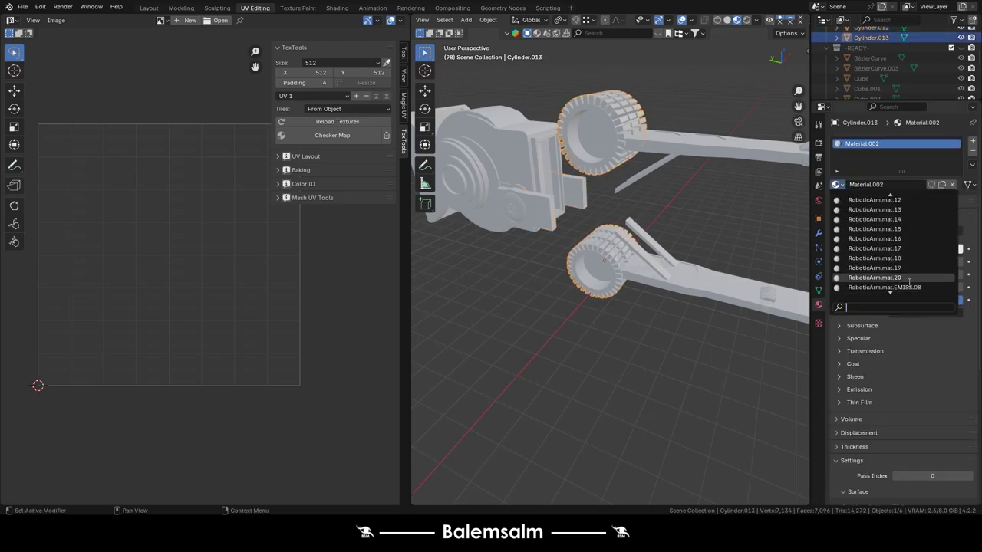
pyautogui.click(875, 278)
pyautogui.press('Tab')
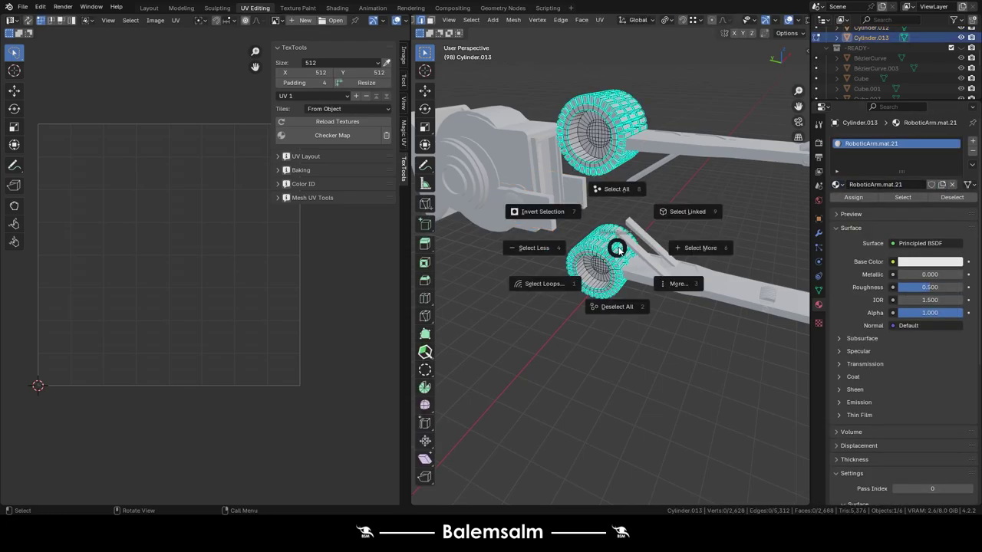
pyautogui.press('u')
pyautogui.click(583, 94)
pyautogui.click(614, 291)
pyautogui.press('Tab')
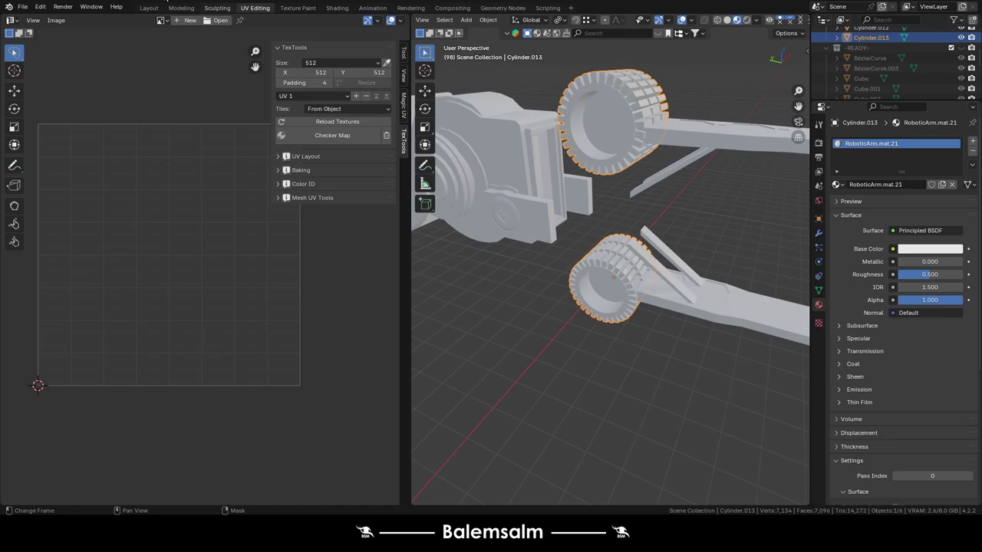
# - Purge unused data blocks from the file with File > Clean Up
pyautogui.click(149, 8)
pyautogui.click(255, 8)
pyautogui.click(23, 6)
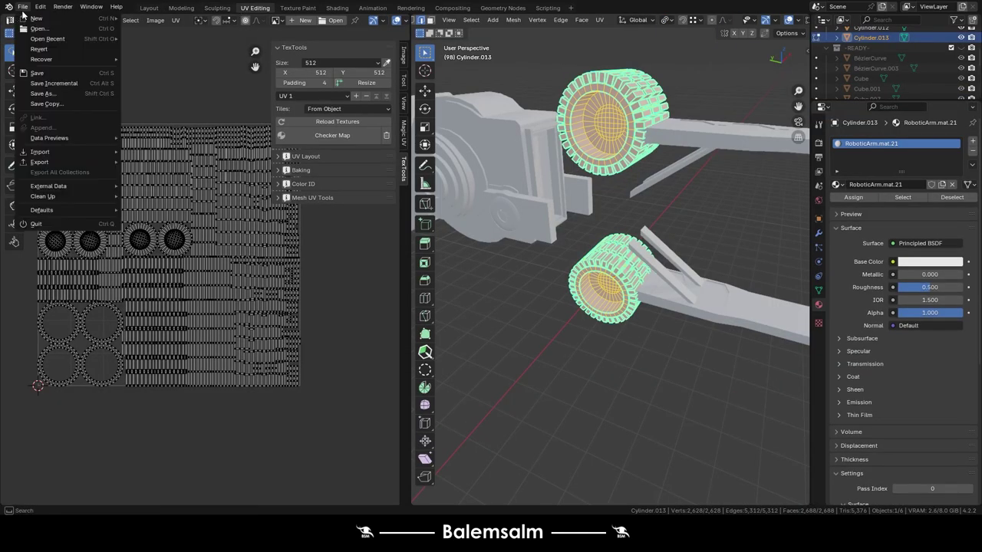
pyautogui.click(162, 195)
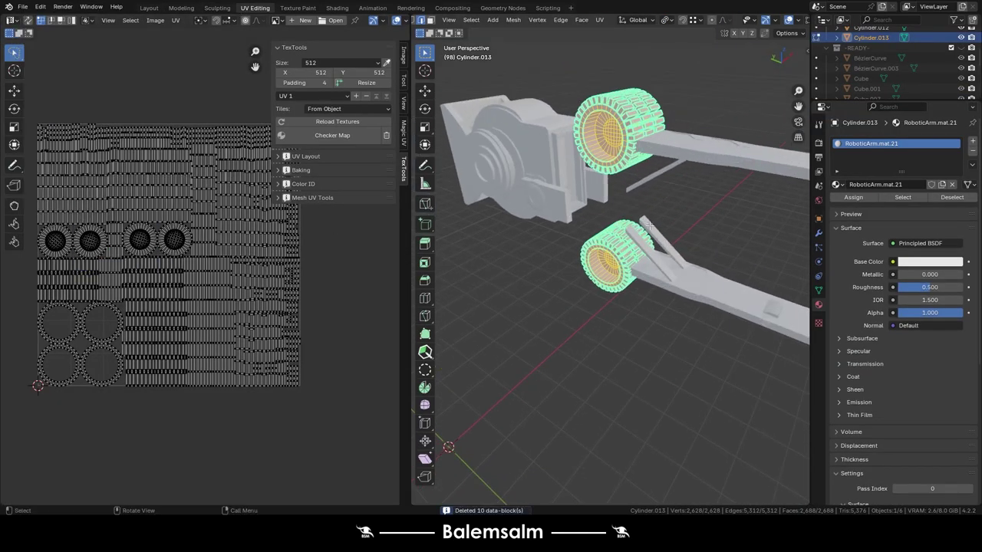
pyautogui.press('Tab')
pyautogui.click(586, 227)
# - Assign a RoboticArm material to the arm bar and Smart UV Project it
pyautogui.scroll(4, 716, 146)
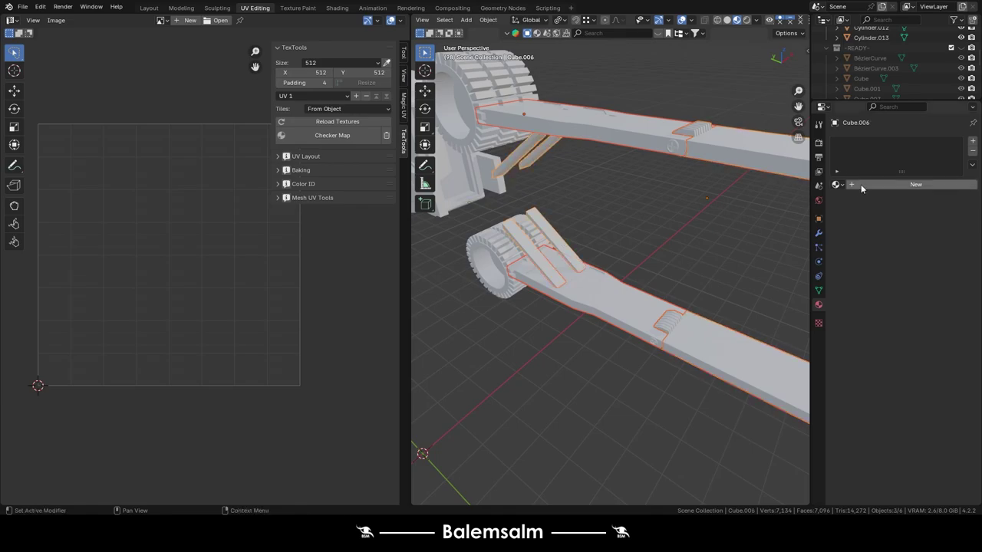
pyautogui.click(837, 184)
pyautogui.click(920, 185)
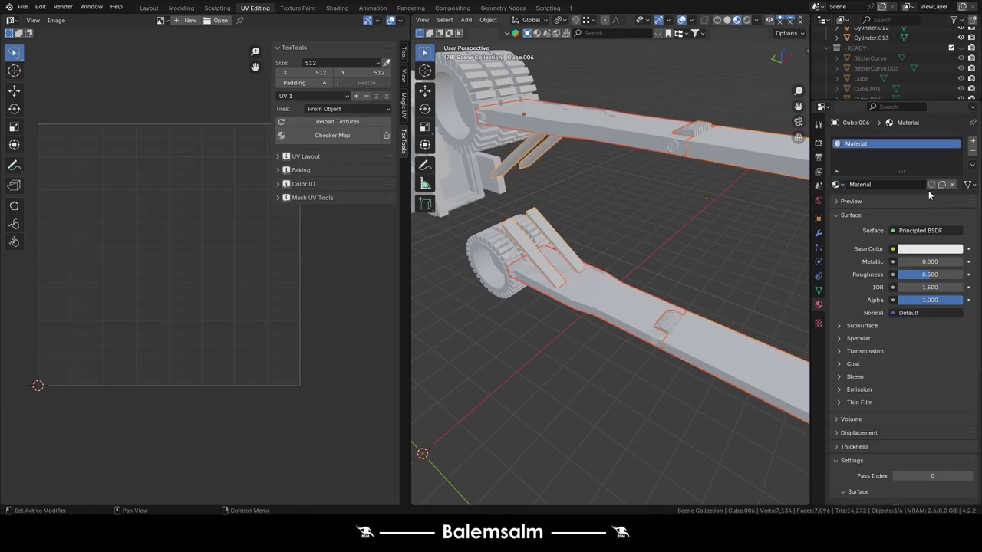
pyautogui.click(836, 184)
pyautogui.click(897, 287)
pyautogui.press('Tab')
pyautogui.press('u')
pyautogui.press('Return')
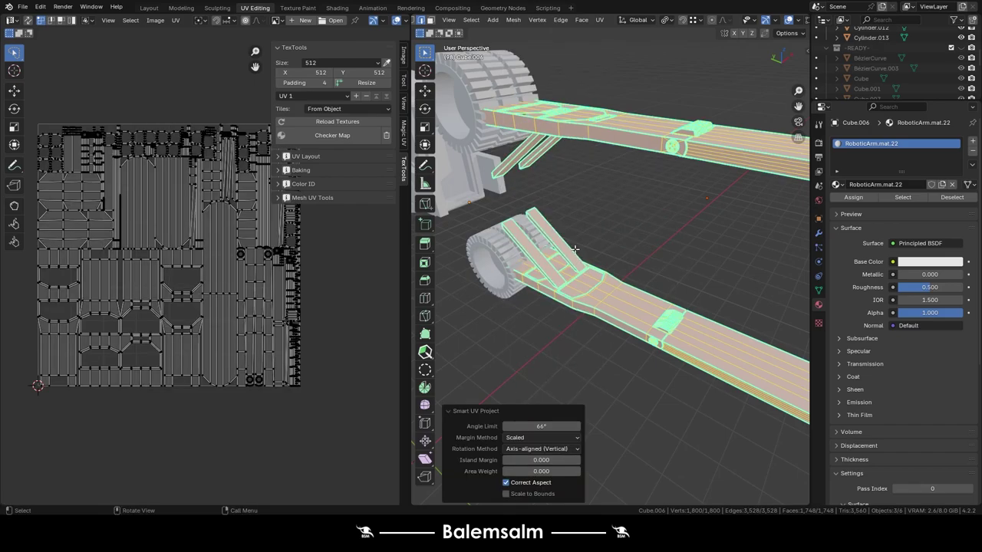
pyautogui.scroll(-3, 722, 312)
pyautogui.press('Tab')
# - Give the cover plate RoboticArm.mat.22 and unwrap it with Smart UV Project
pyautogui.click(717, 210)
pyautogui.press('KP_Decimal')
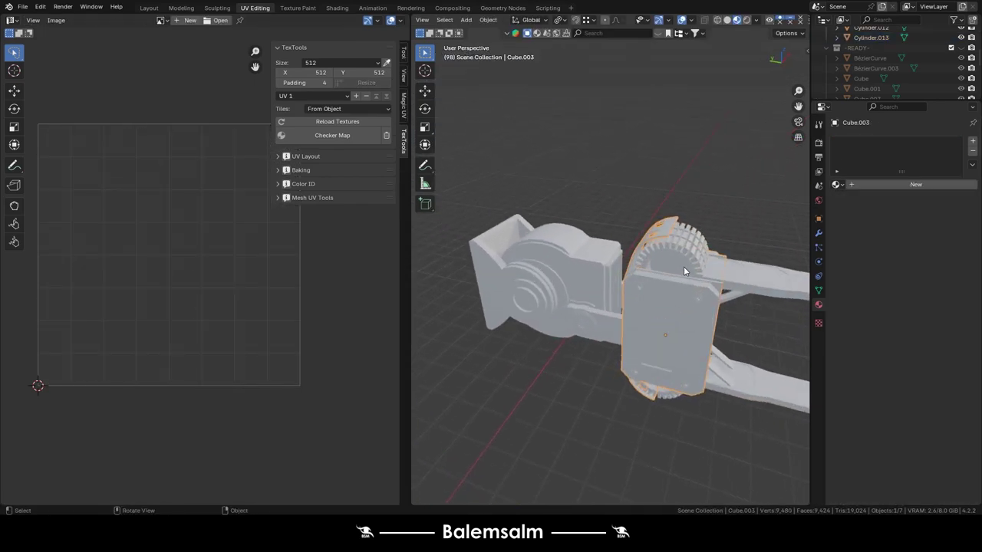
pyautogui.click(838, 184)
pyautogui.click(875, 268)
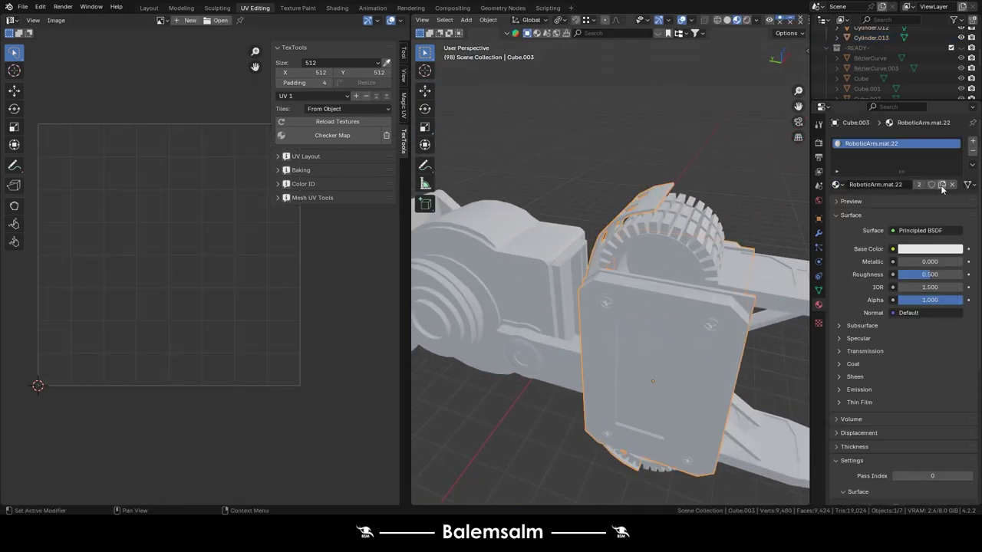
pyautogui.press('Tab')
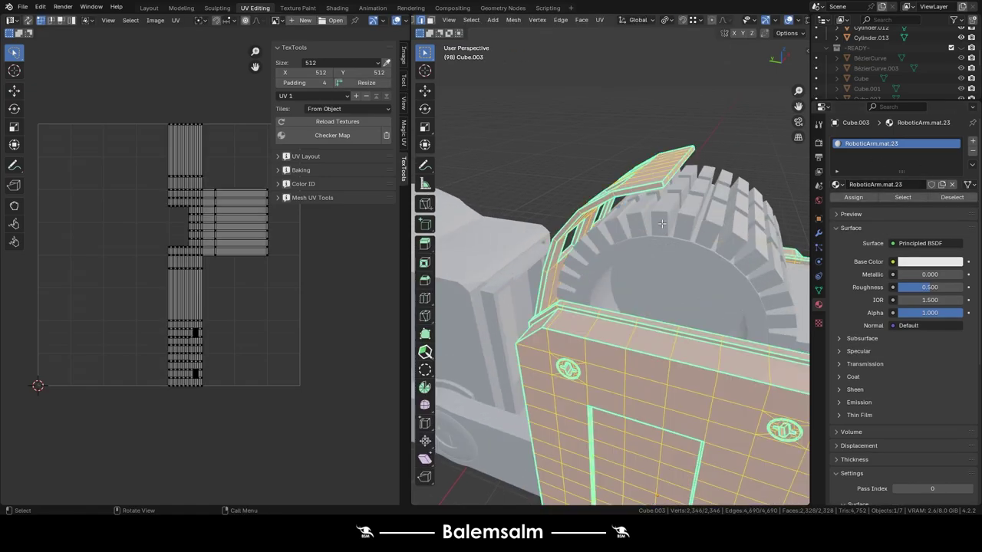
pyautogui.press('u')
pyautogui.click(636, 320)
pyautogui.moveTo(660, 230)
pyautogui.mouseDown(button='middle')
pyautogui.moveTo(604, 218)
pyautogui.moveTo(721, 172)
pyautogui.mouseUp(button='middle')
pyautogui.press('Tab')
# - Select the Cube.004 arm part, then select every object in the scene
pyautogui.scroll(-5, 604, 218)
pyautogui.click(607, 204)
pyautogui.press('a')
pyautogui.scroll(5, 581, 220)
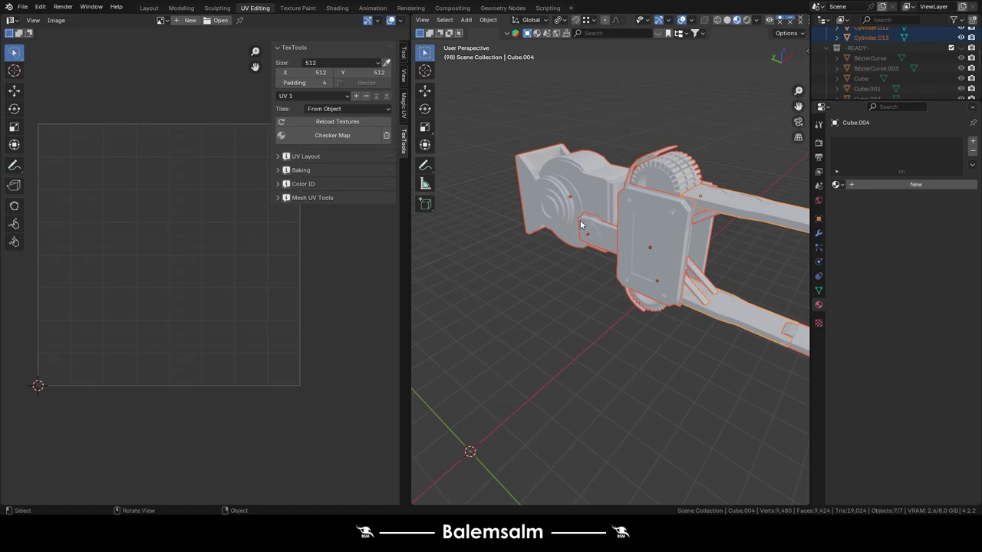
pyautogui.click(678, 20)
# - Turn on Face Orientation to check the arm's normals, then turn it off
pyautogui.click(651, 217)
pyautogui.moveTo(606, 222); pyautogui.dragTo(539, 225, button='middle')
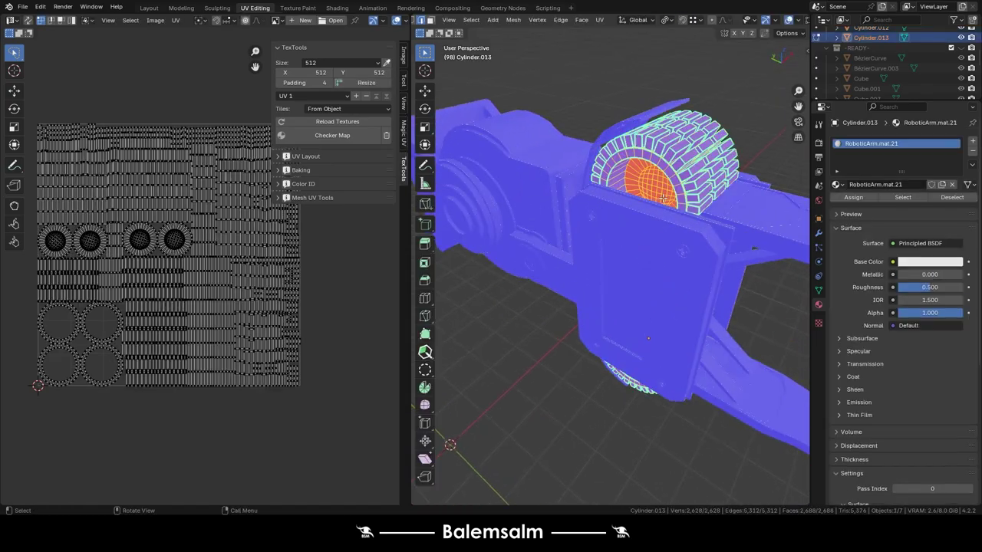
pyautogui.press('Tab')
pyautogui.moveTo(664, 218)
pyautogui.mouseDown(button='middle')
pyautogui.moveTo(647, 214)
pyautogui.moveTo(626, 330)
pyautogui.moveTo(671, 89)
pyautogui.mouseUp(button='middle')
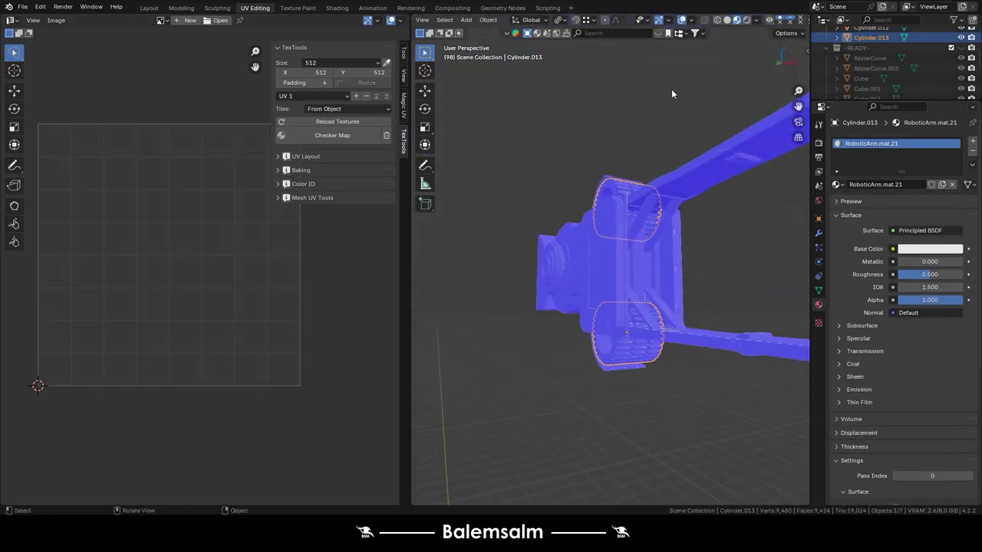
pyautogui.click(691, 20)
pyautogui.click(629, 217)
# - Link the arm bar's RoboticArm.mat.22 material onto the forks with Ctrl+L > Link Materials
pyautogui.click(742, 154)
pyautogui.moveTo(742, 154)
pyautogui.mouseDown(button='middle')
pyautogui.moveTo(753, 209)
pyautogui.moveTo(623, 268)
pyautogui.mouseUp(button='middle')
pyautogui.keyDown('shift'); pyautogui.click(601, 266); pyautogui.keyUp('shift')
pyautogui.hotkey('ctrl', 'l')
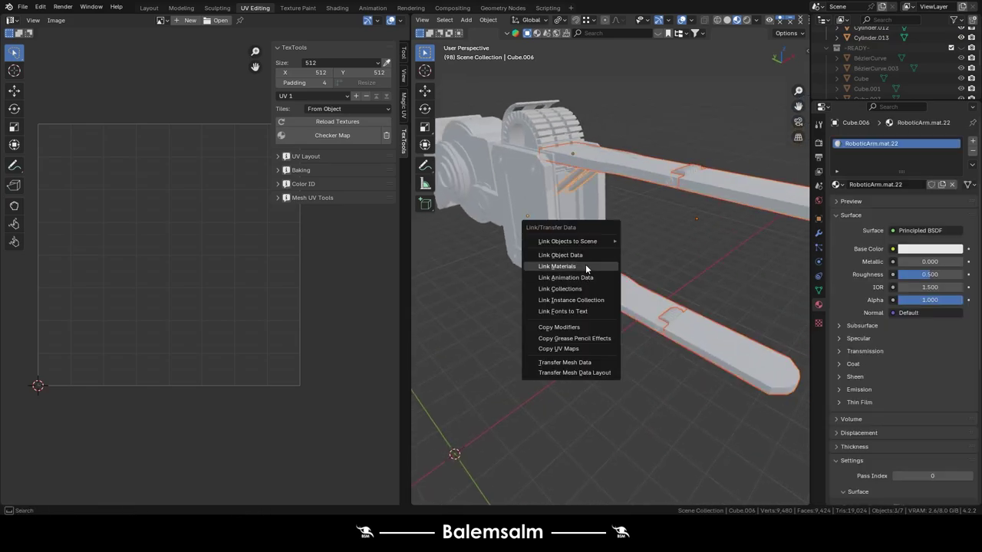
pyautogui.click(586, 264)
pyautogui.click(707, 188)
pyautogui.moveTo(707, 187); pyautogui.dragTo(691, 187, button='middle')
pyautogui.press('Tab')
pyautogui.press('Tab')
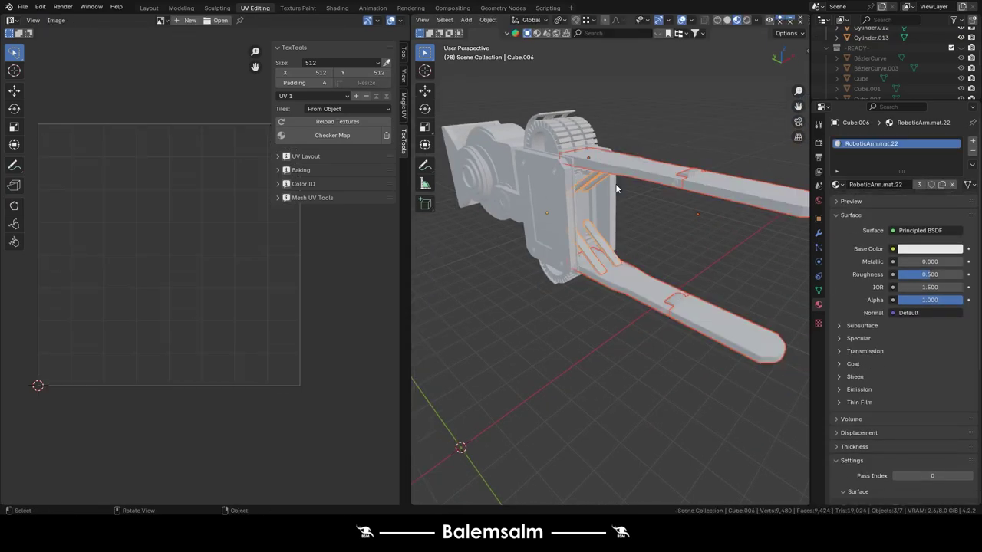
# - Hide the cover plate, the gears and the -READY- collection using the Collection Manager
pyautogui.press('m')
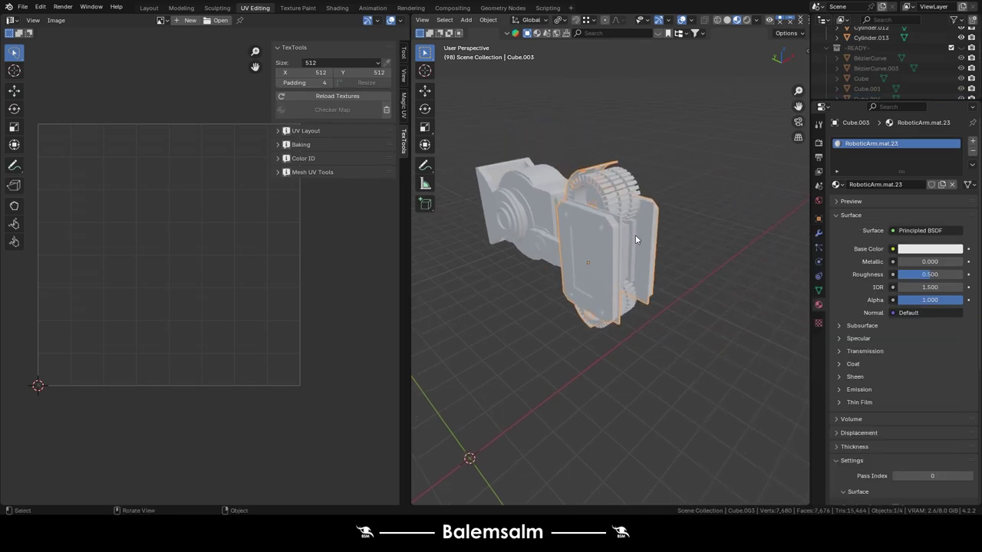
pyautogui.click(635, 235)
pyautogui.press('m')
pyautogui.click(826, 311)
pyautogui.click(632, 227)
pyautogui.press('Tab')
pyautogui.press('Tab')
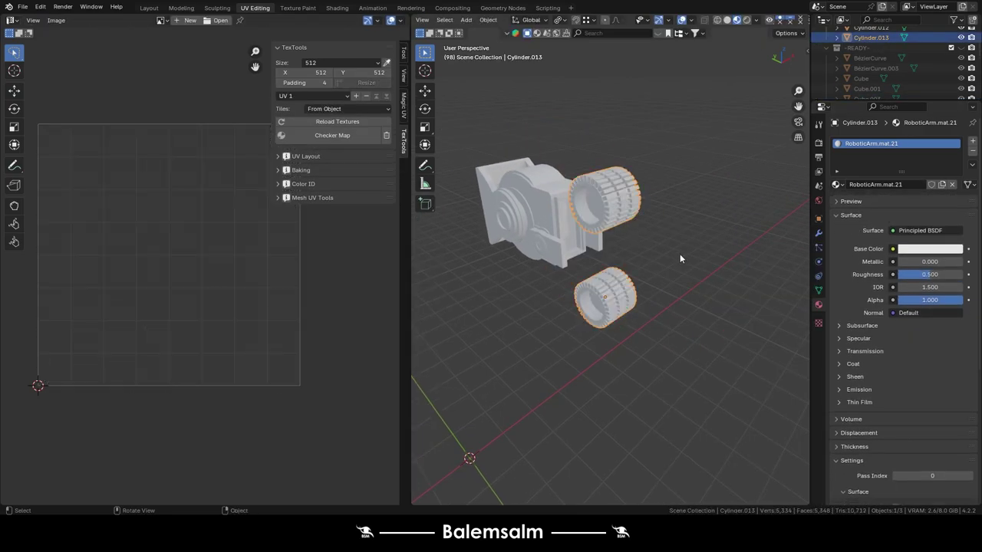
pyautogui.press('m')
pyautogui.press('m')
pyautogui.click(891, 327)
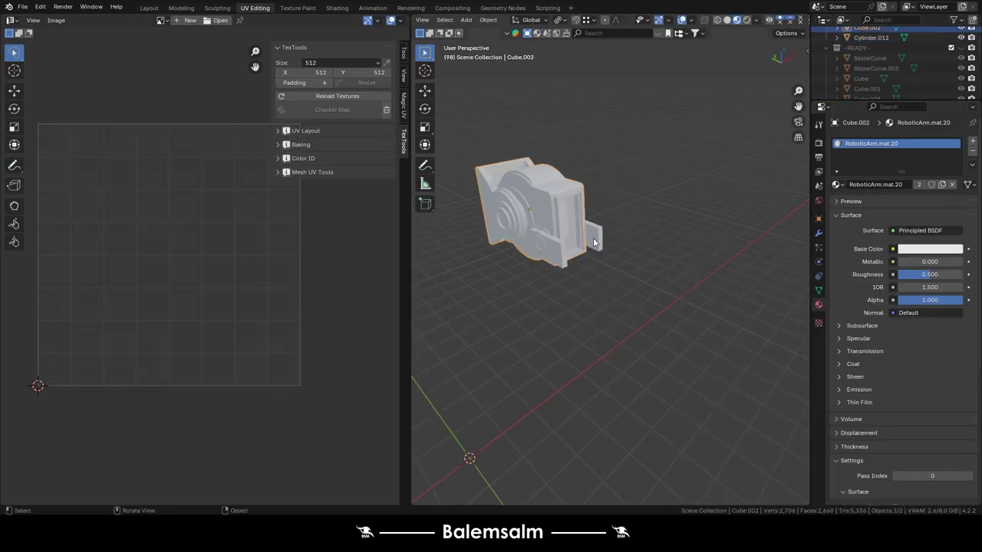
pyautogui.press('m')
pyautogui.click(787, 302)
pyautogui.press('m')
pyautogui.press('m')
pyautogui.click(886, 317)
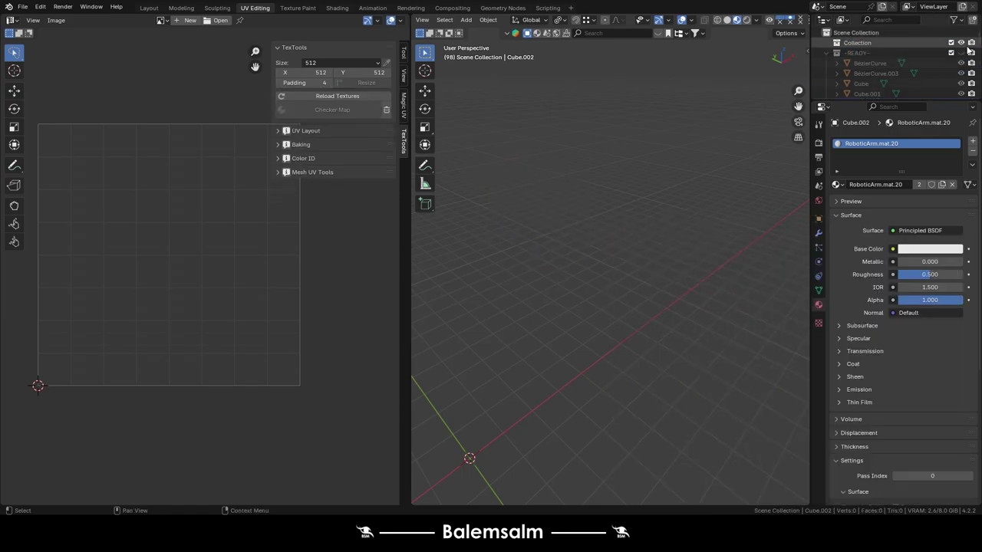
# - Switch to the Layout workspace and exit Local View to show the whole robotic arm
pyautogui.click(148, 7)
pyautogui.press('KP_Divide')
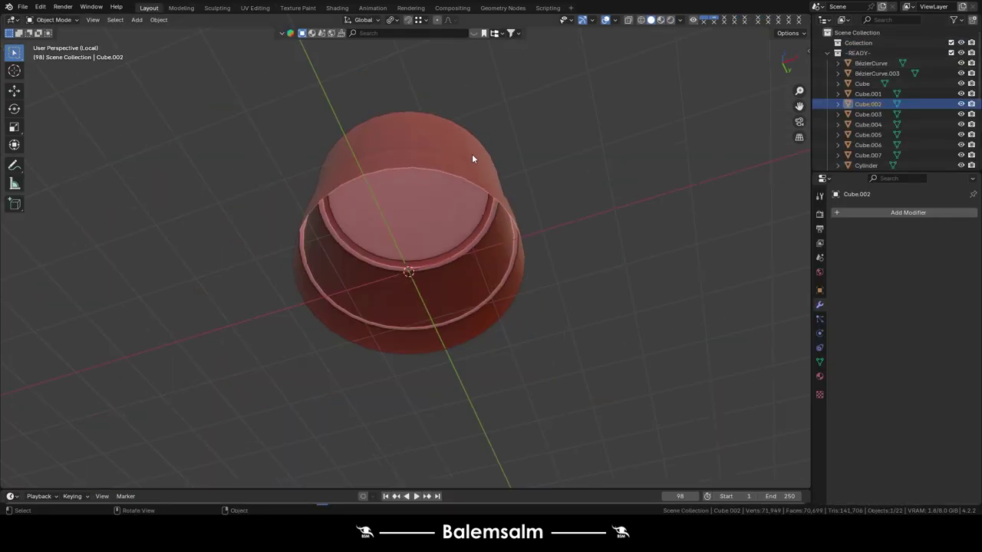
pyautogui.press('KP_Divide')
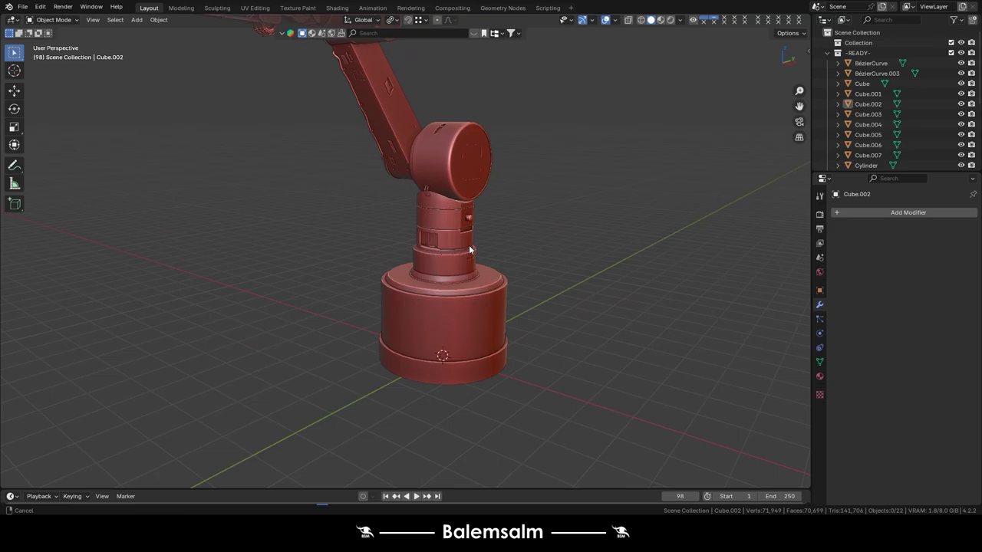
pyautogui.scroll(2, 537, 222)
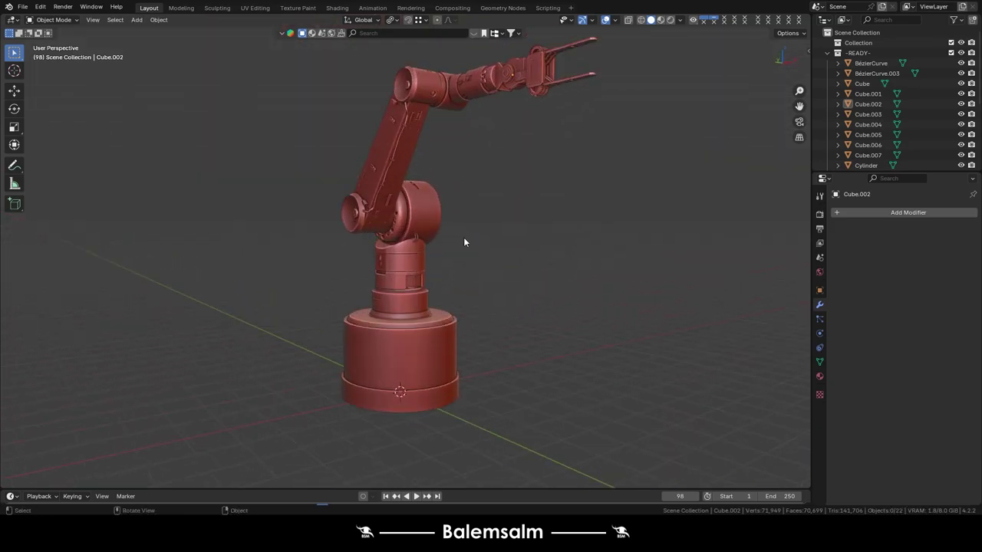